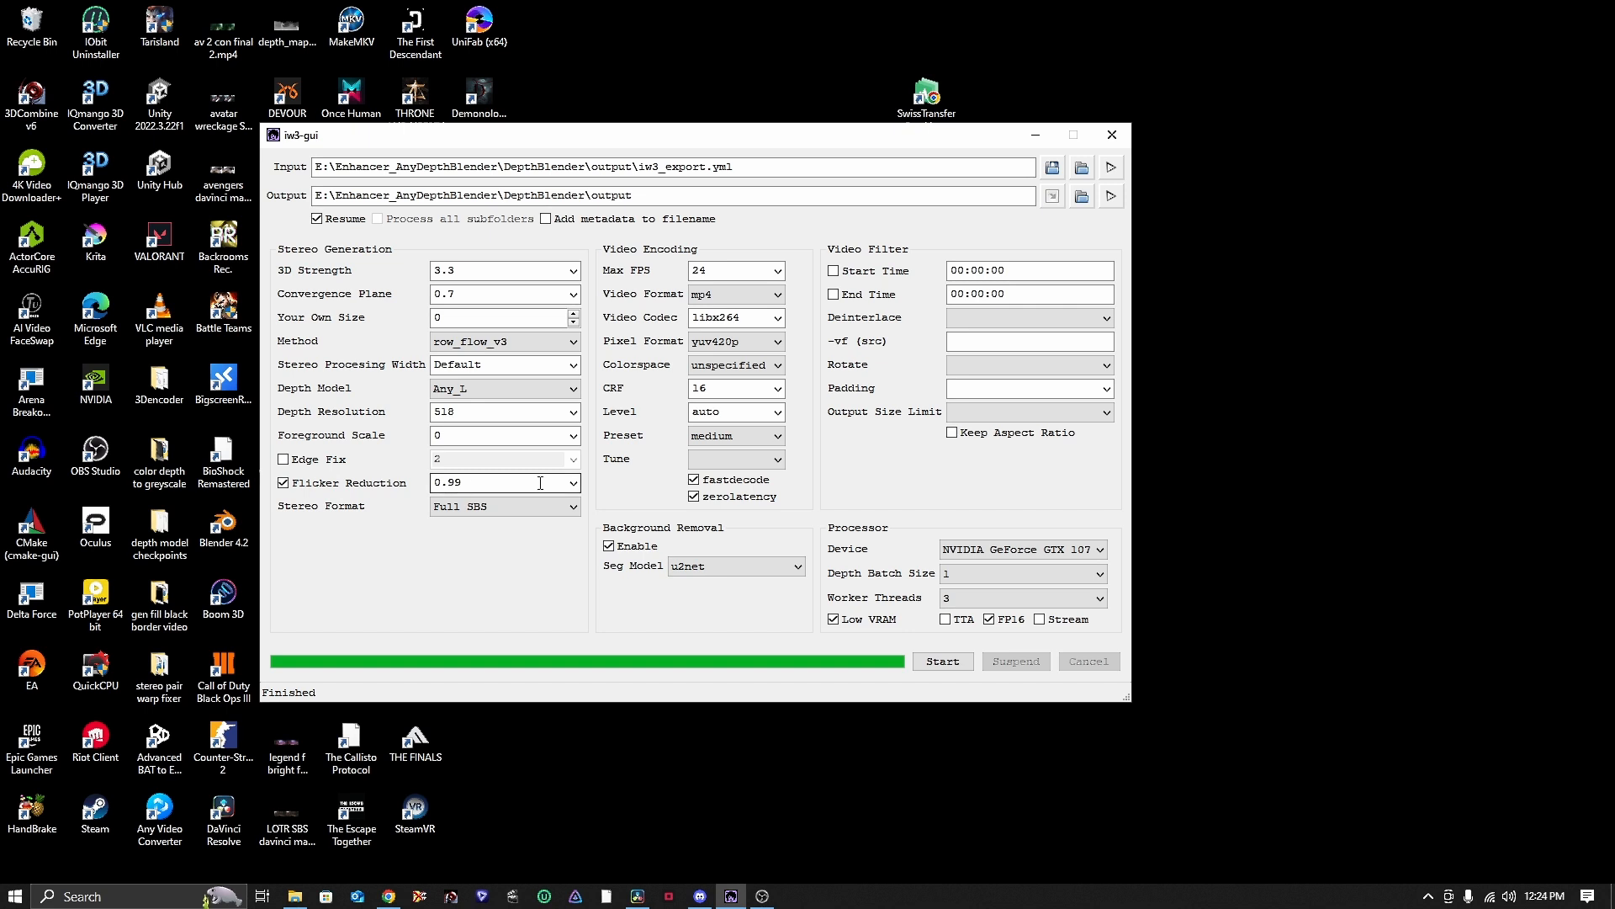
- Set the stereo format to Export disparity and choose Any_L as the depth model
{"action": "left_click", "coordinate": [502, 507]}
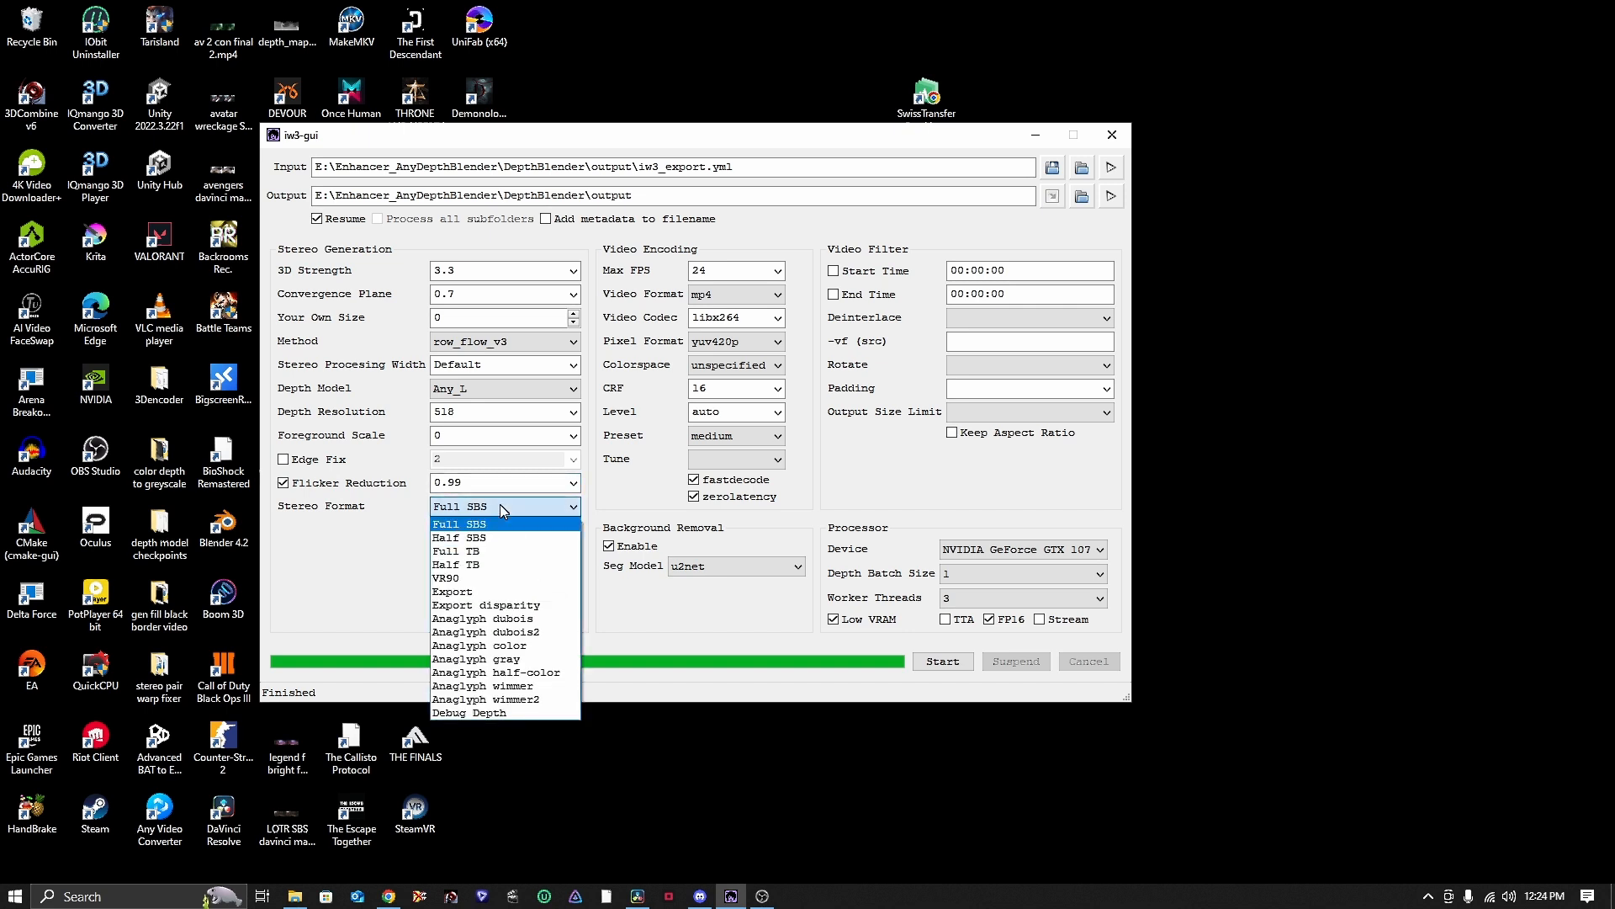
{"action": "left_click", "coordinate": [509, 605]}
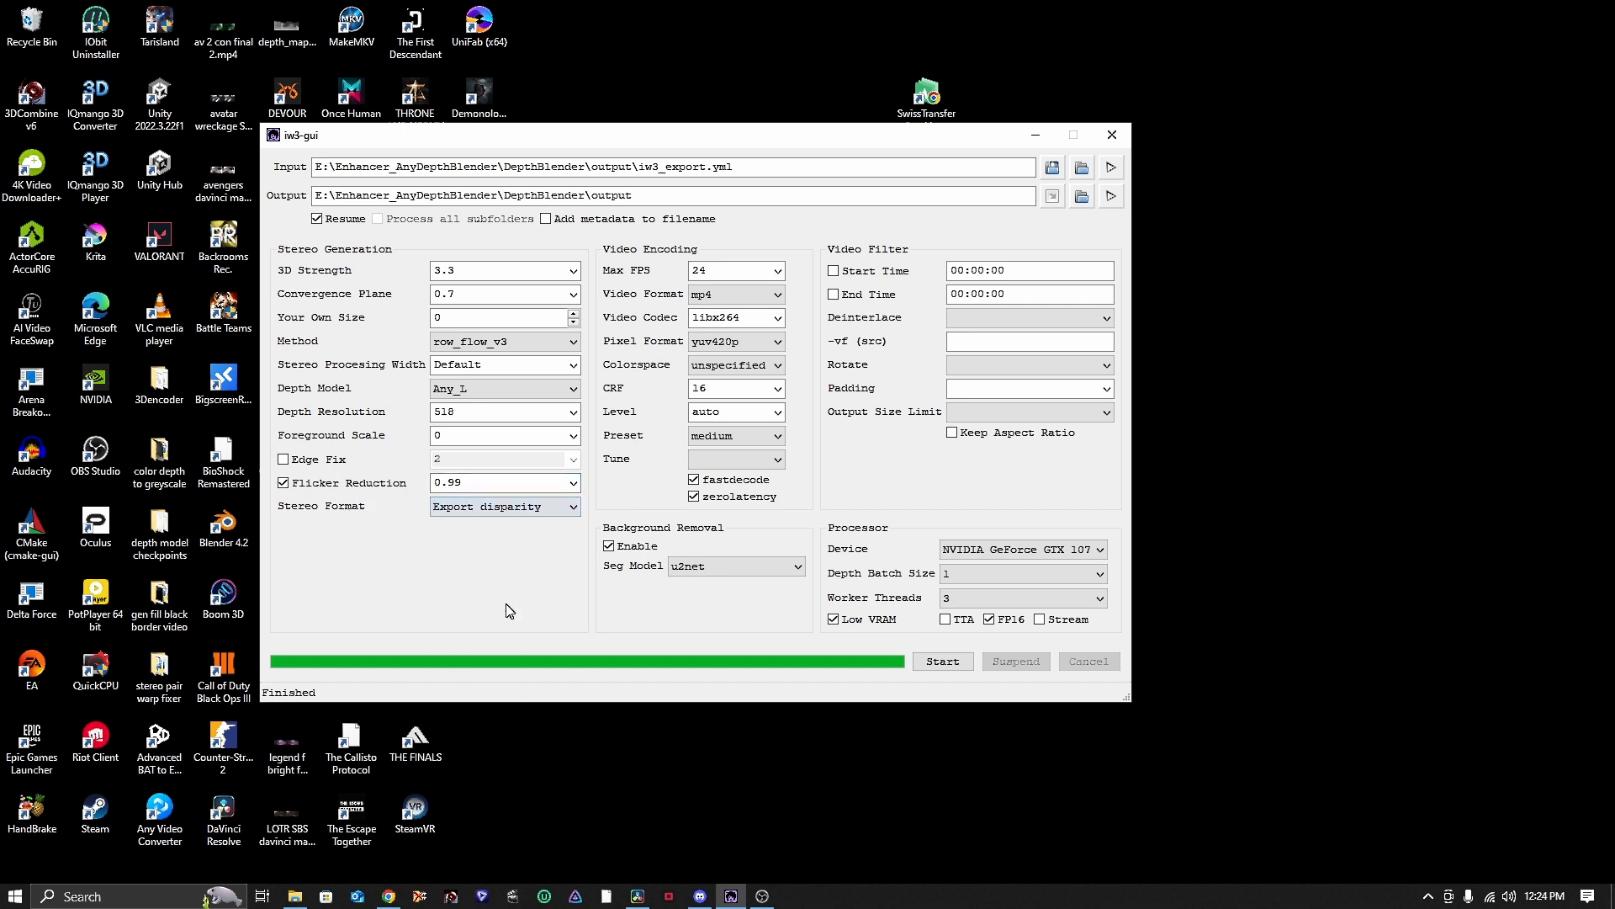
{"action": "left_click", "coordinate": [469, 393]}
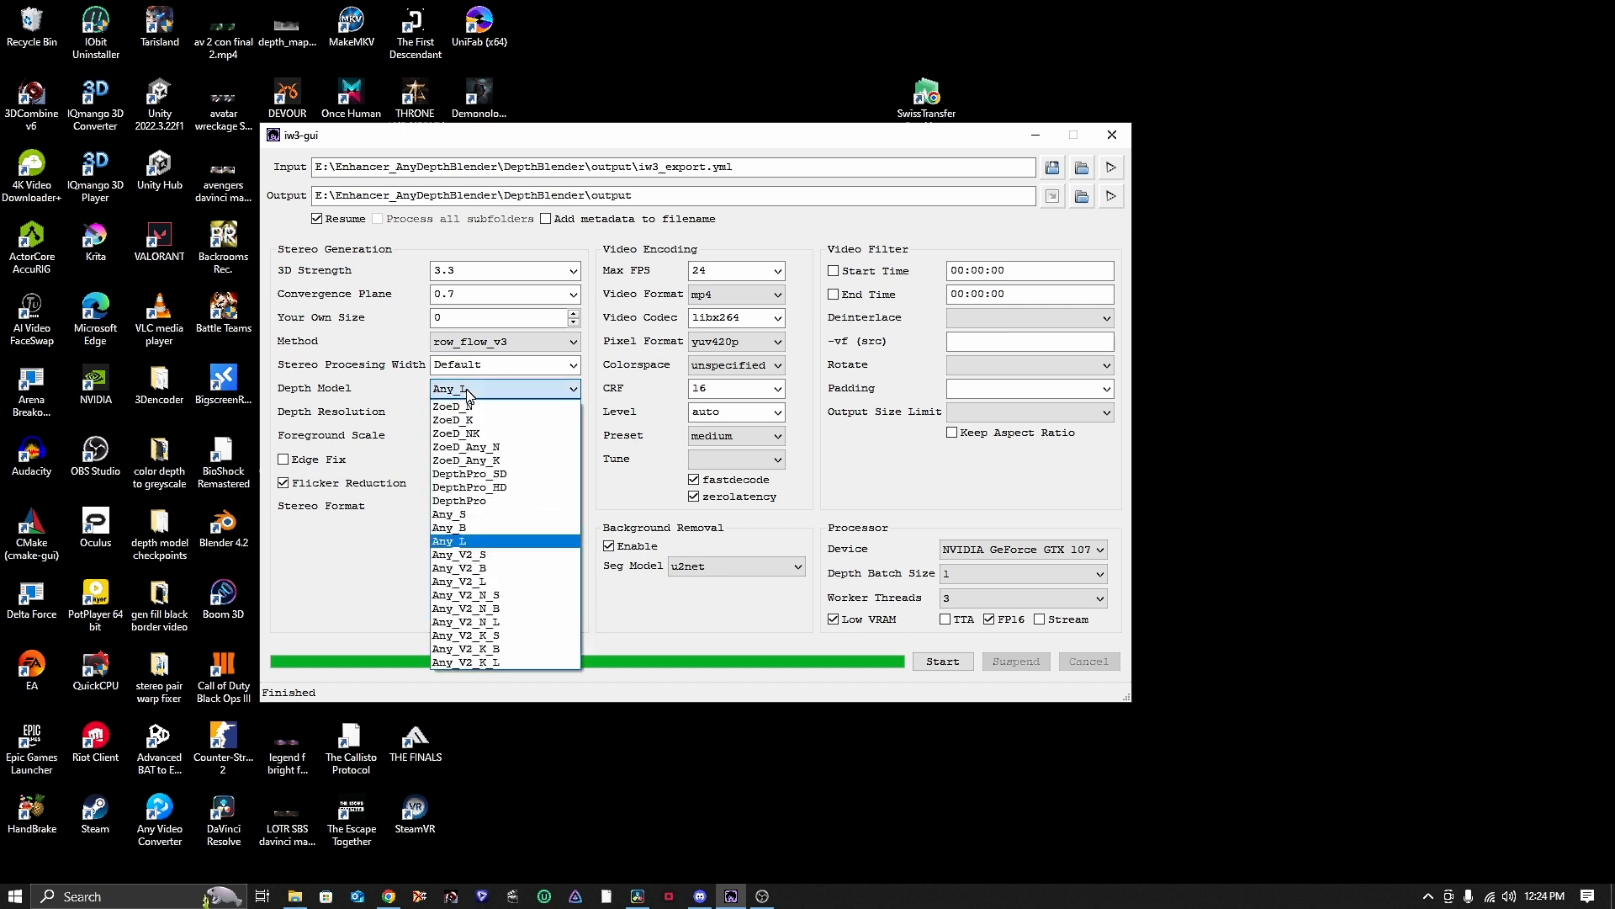
{"action": "left_click", "coordinate": [464, 541]}
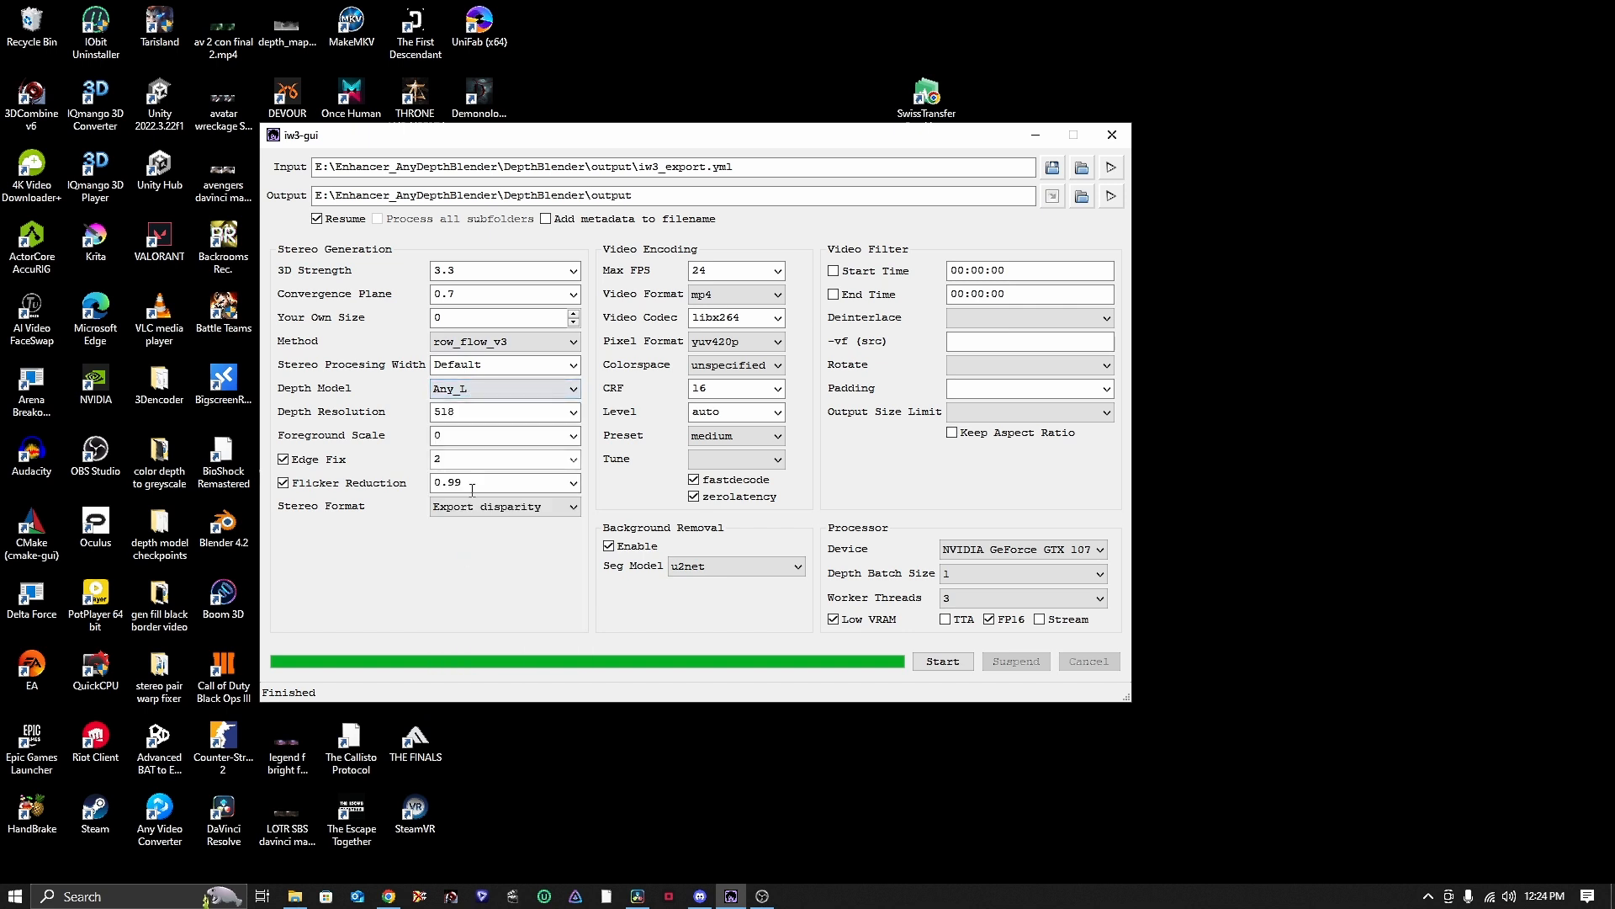
- Switch the depth model to Any_V2_L and back to Any_L
{"action": "left_click", "coordinate": [505, 388]}
{"action": "left_click", "coordinate": [484, 582]}
{"action": "left_click", "coordinate": [491, 387]}
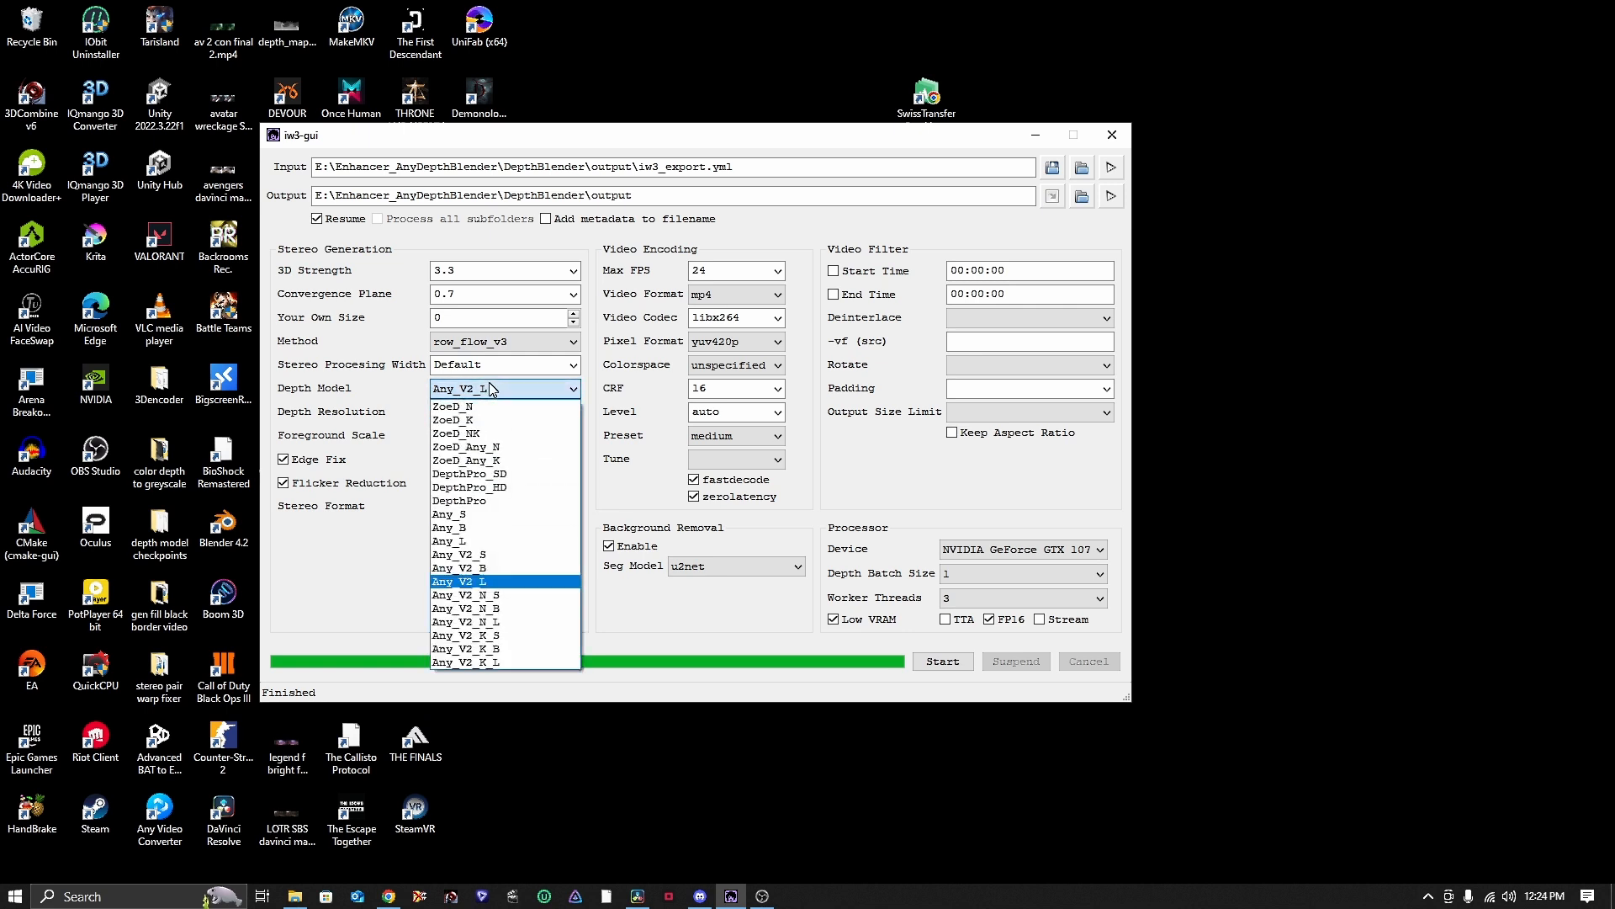
{"action": "left_click", "coordinate": [469, 545]}
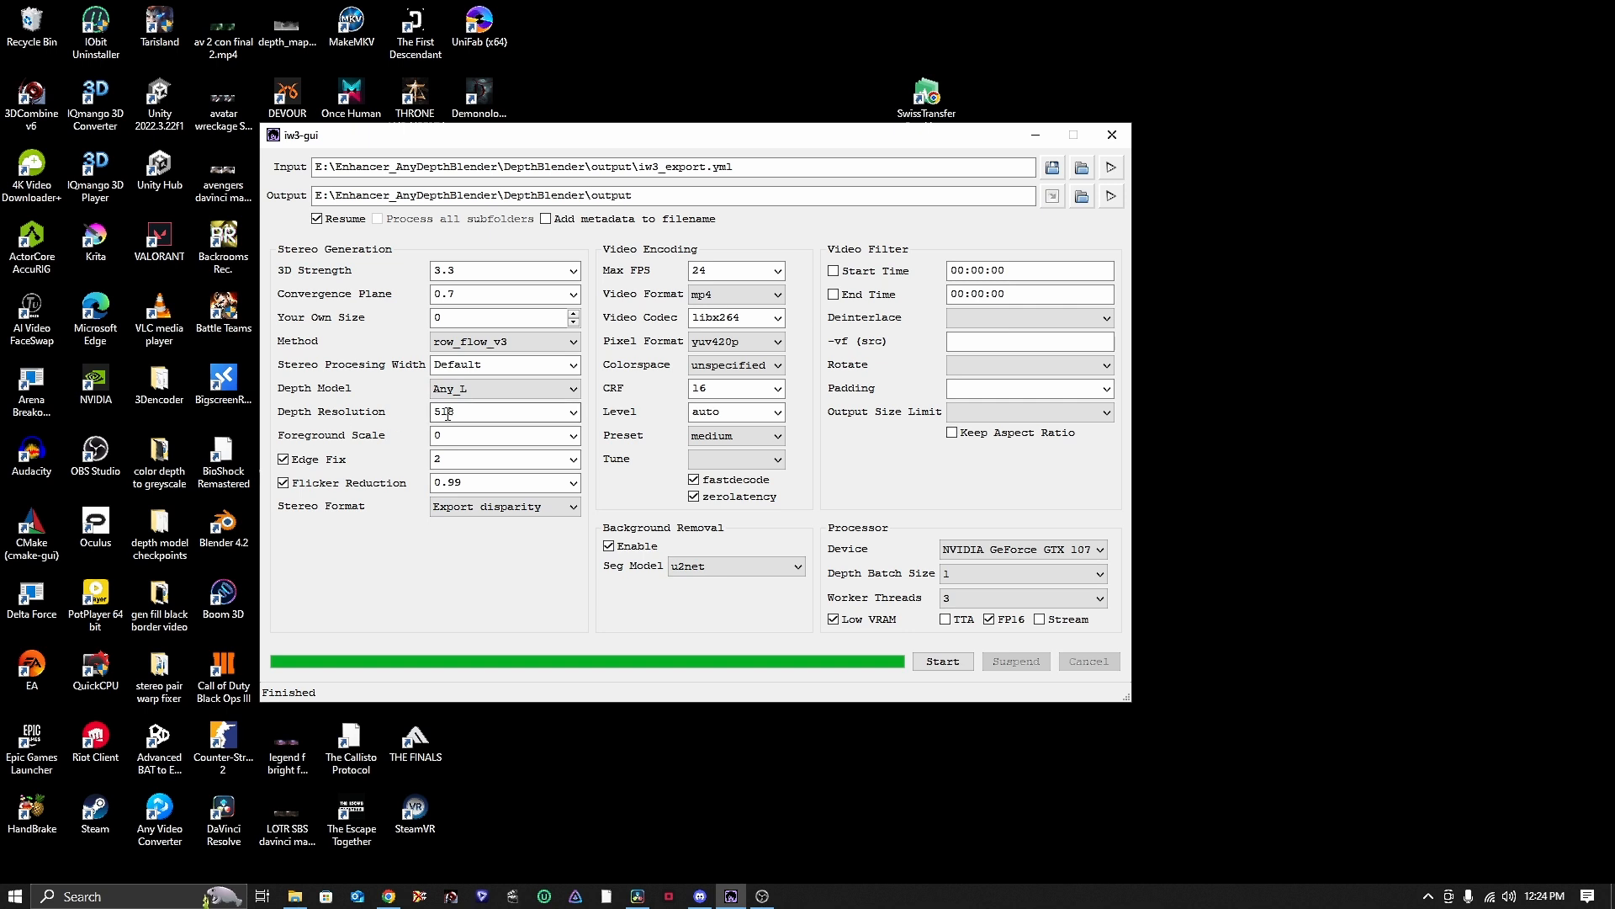
- Turn off Edge Fix for the Any_L depth model, leaving the depth resolution value as it is
{"action": "left_click_drag", "start_coordinate": [464, 414], "coordinate": [427, 419]}
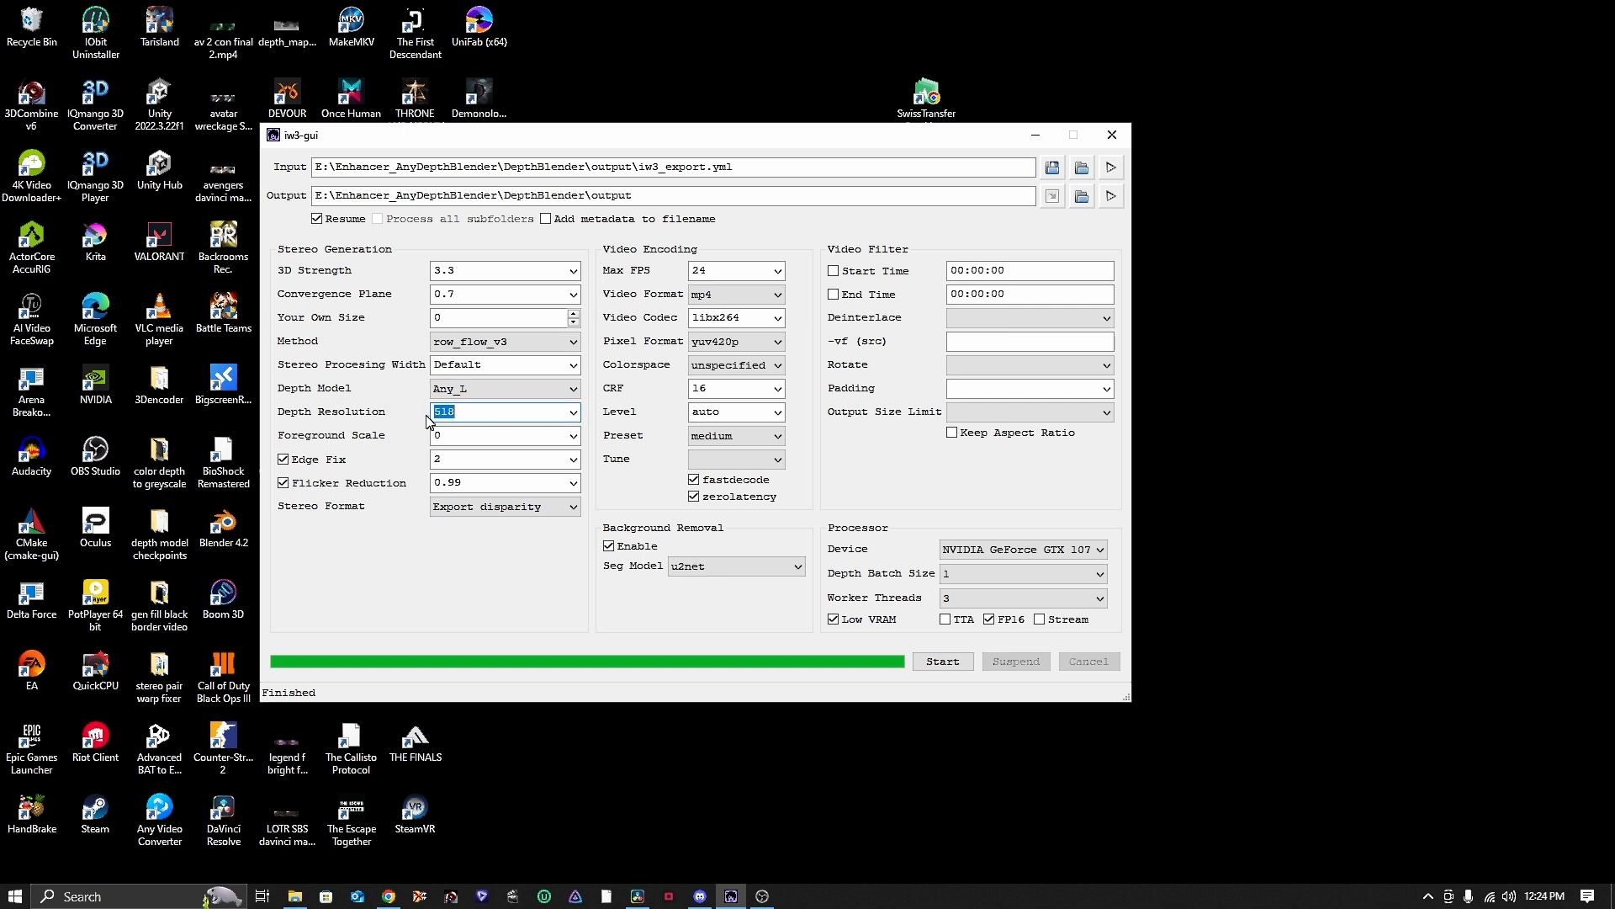
{"action": "left_click", "coordinate": [469, 412]}
{"action": "left_click", "coordinate": [329, 460]}
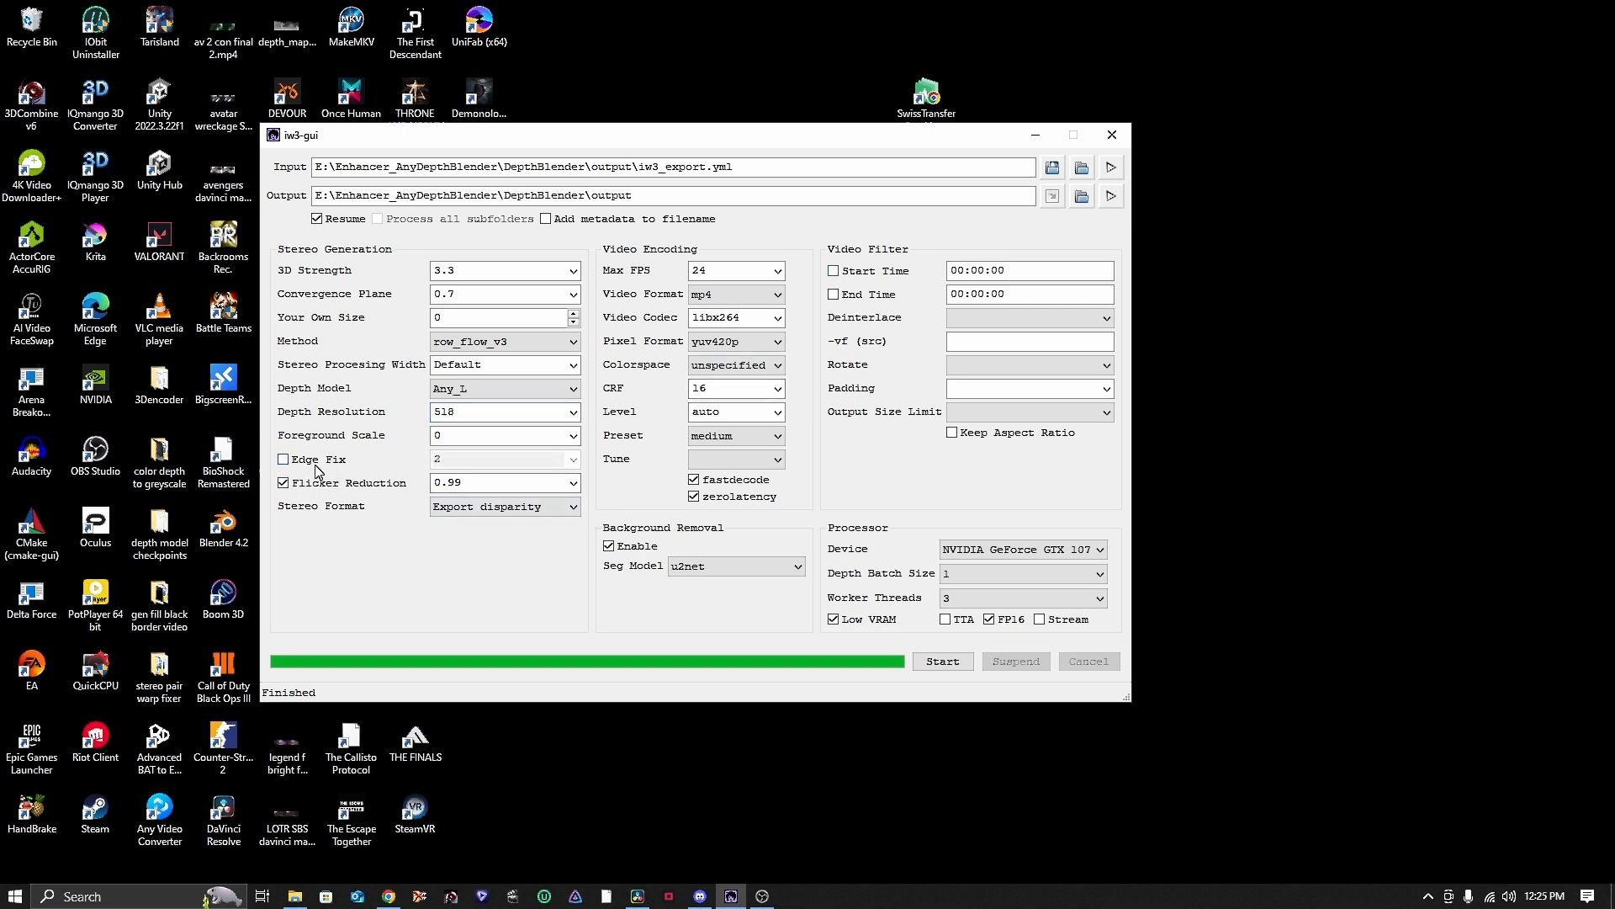
- Try the Any_V2_L depth model with Edge Fix off, and return to Any_L with Edge Fix off
{"action": "left_click", "coordinate": [488, 389]}
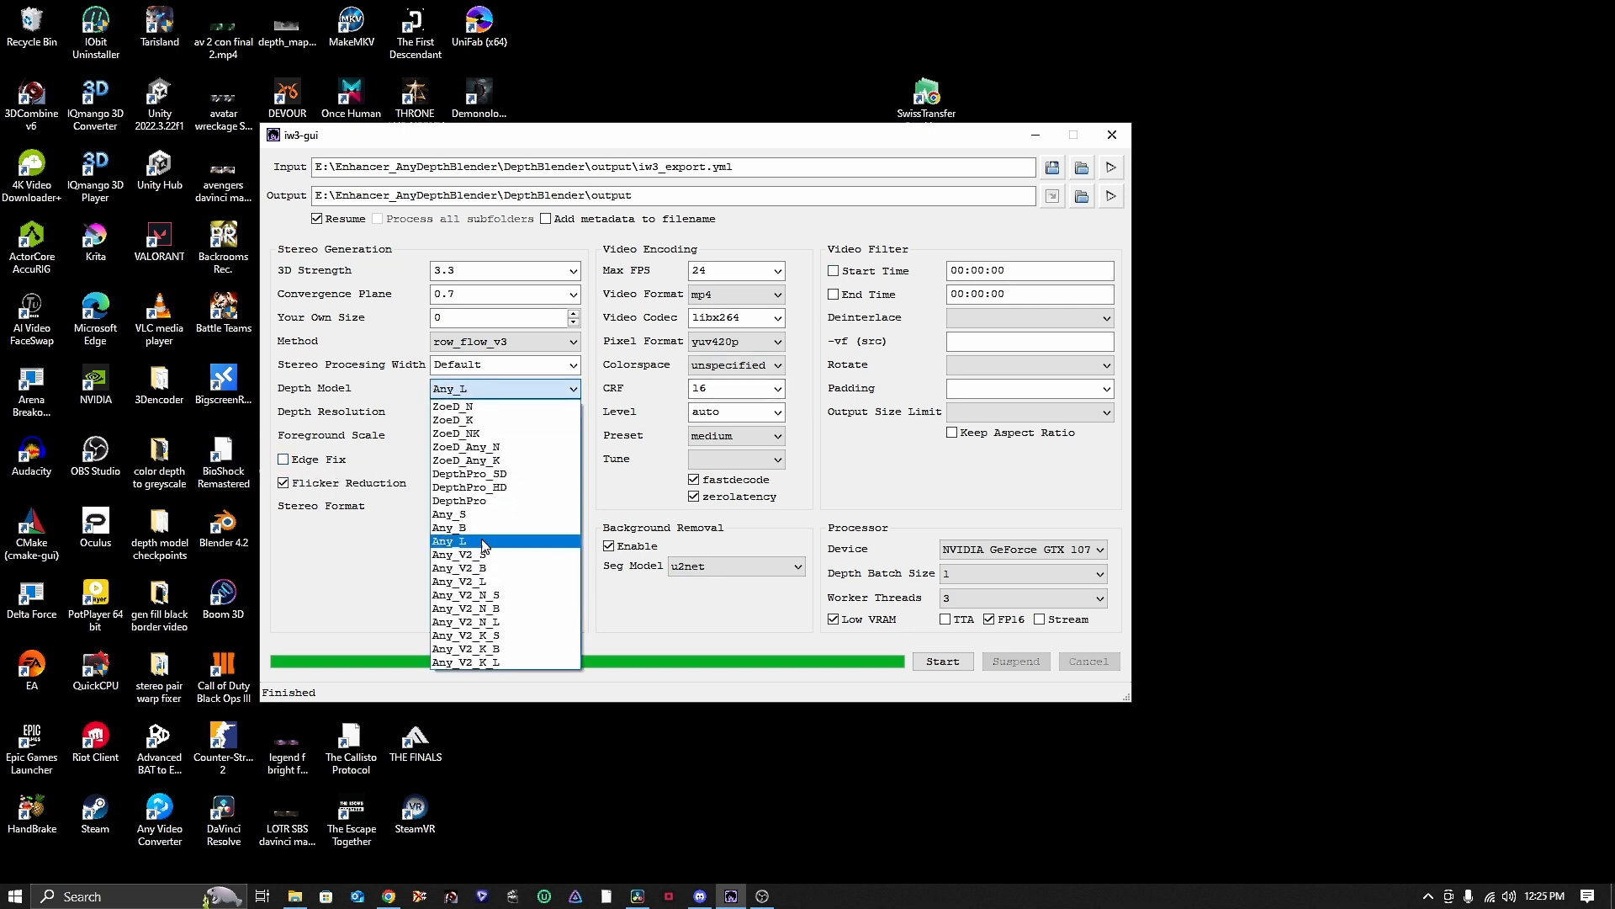
{"action": "left_click", "coordinate": [482, 581]}
{"action": "left_click", "coordinate": [297, 459]}
{"action": "left_click", "coordinate": [454, 389]}
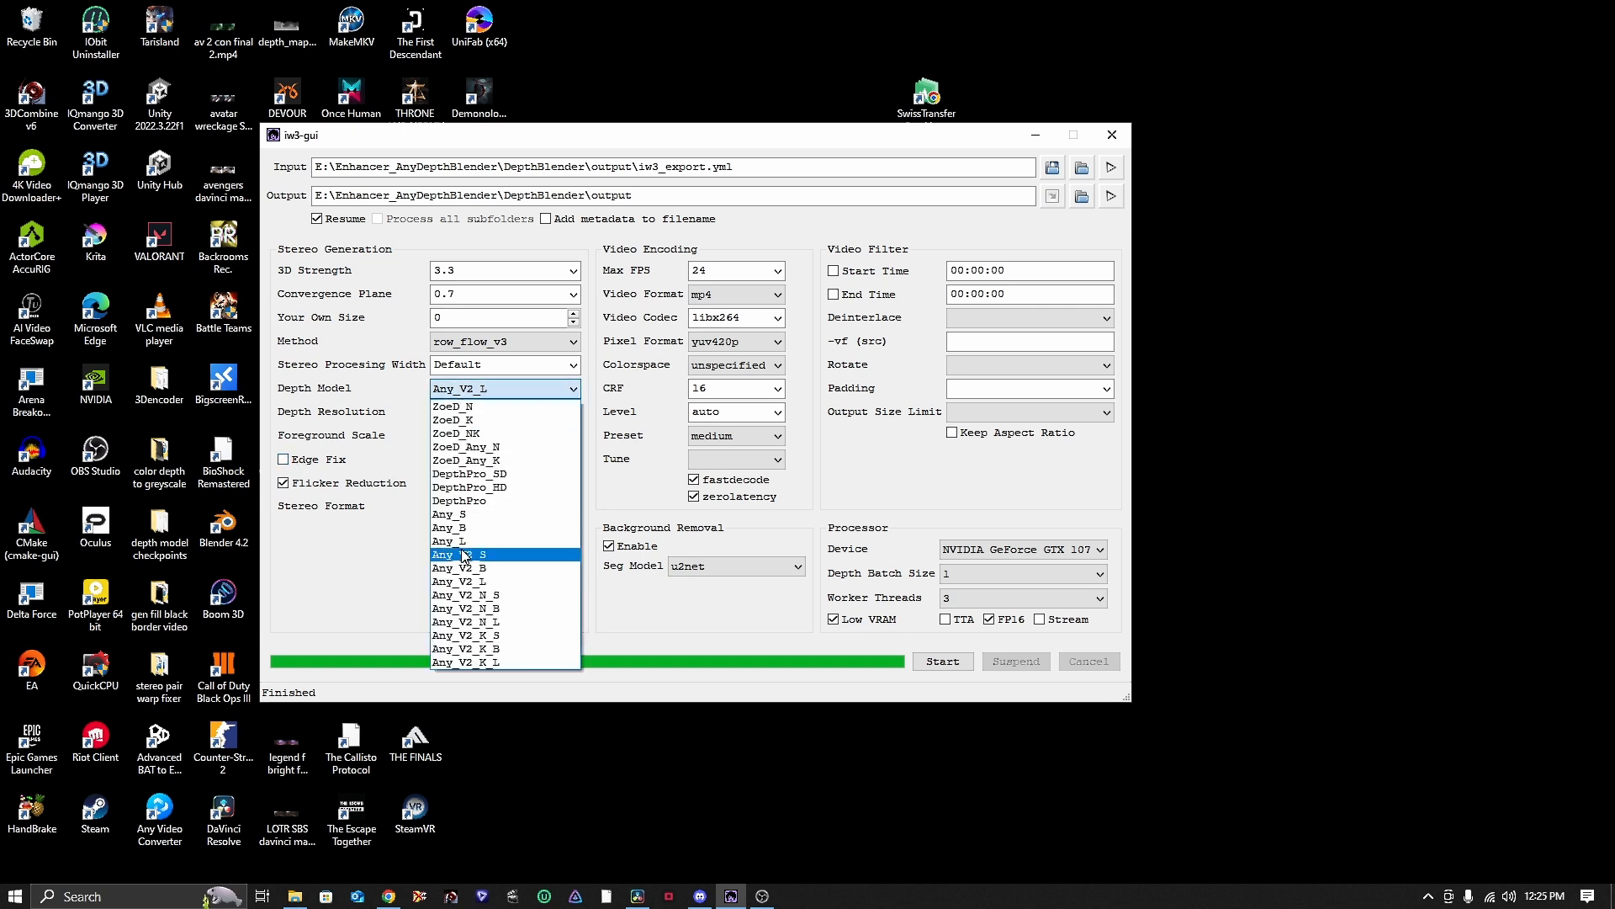
{"action": "left_click", "coordinate": [461, 541]}
{"action": "left_click", "coordinate": [297, 459]}
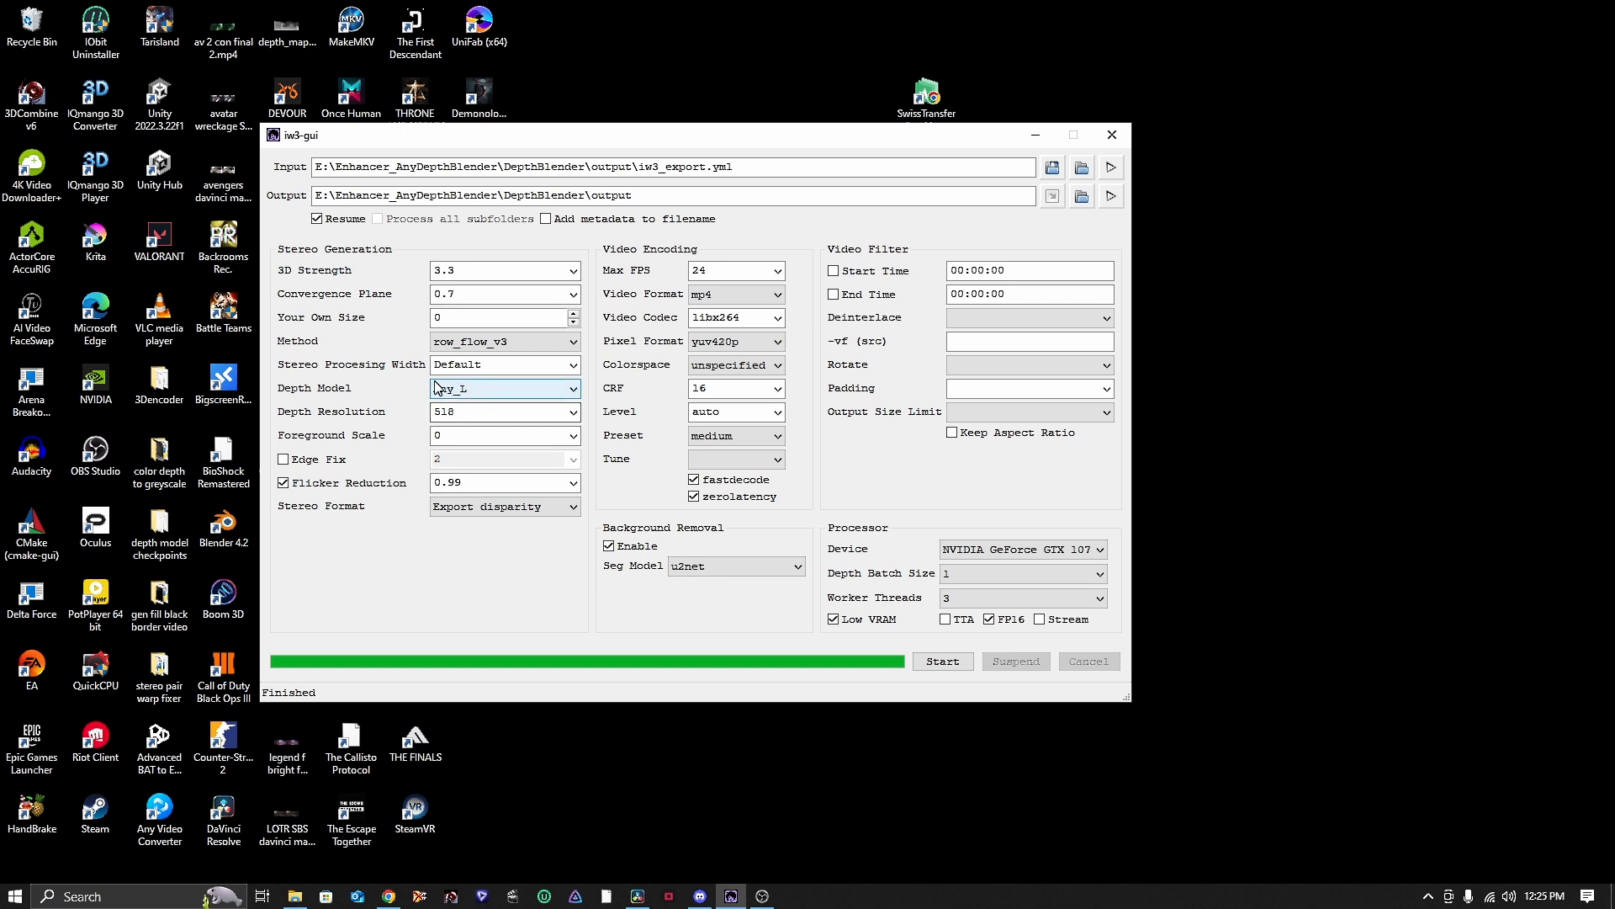
- Select the Any_V2_L depth model with a foreground scale of -0.5 and Edge Fix turned off
{"action": "left_click", "coordinate": [448, 438]}
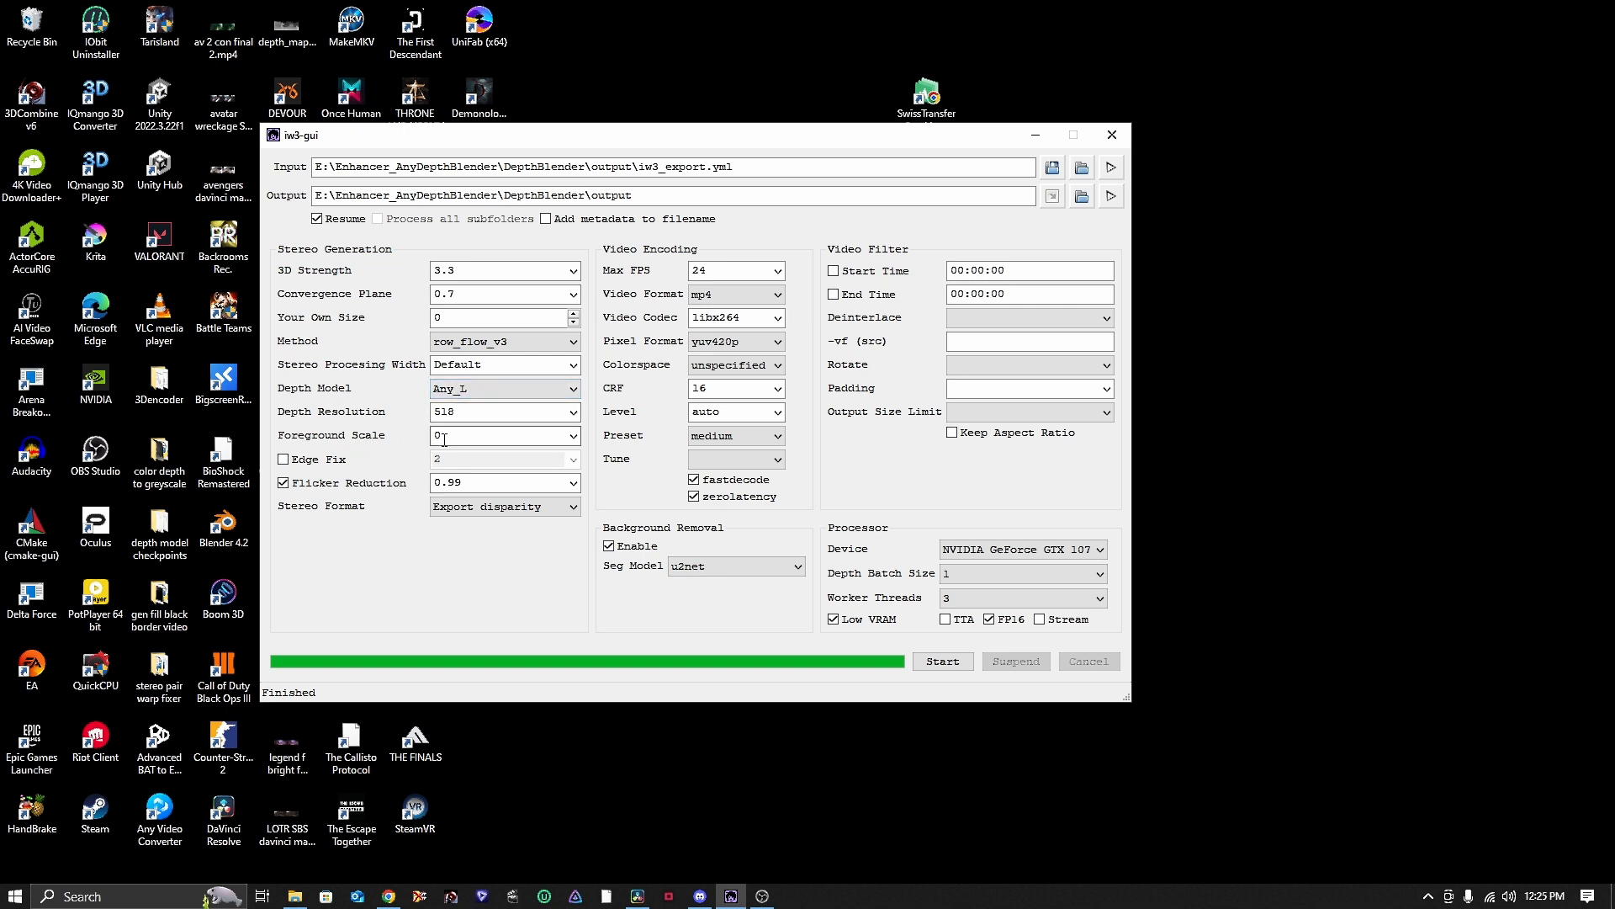
{"action": "left_click", "coordinate": [464, 390]}
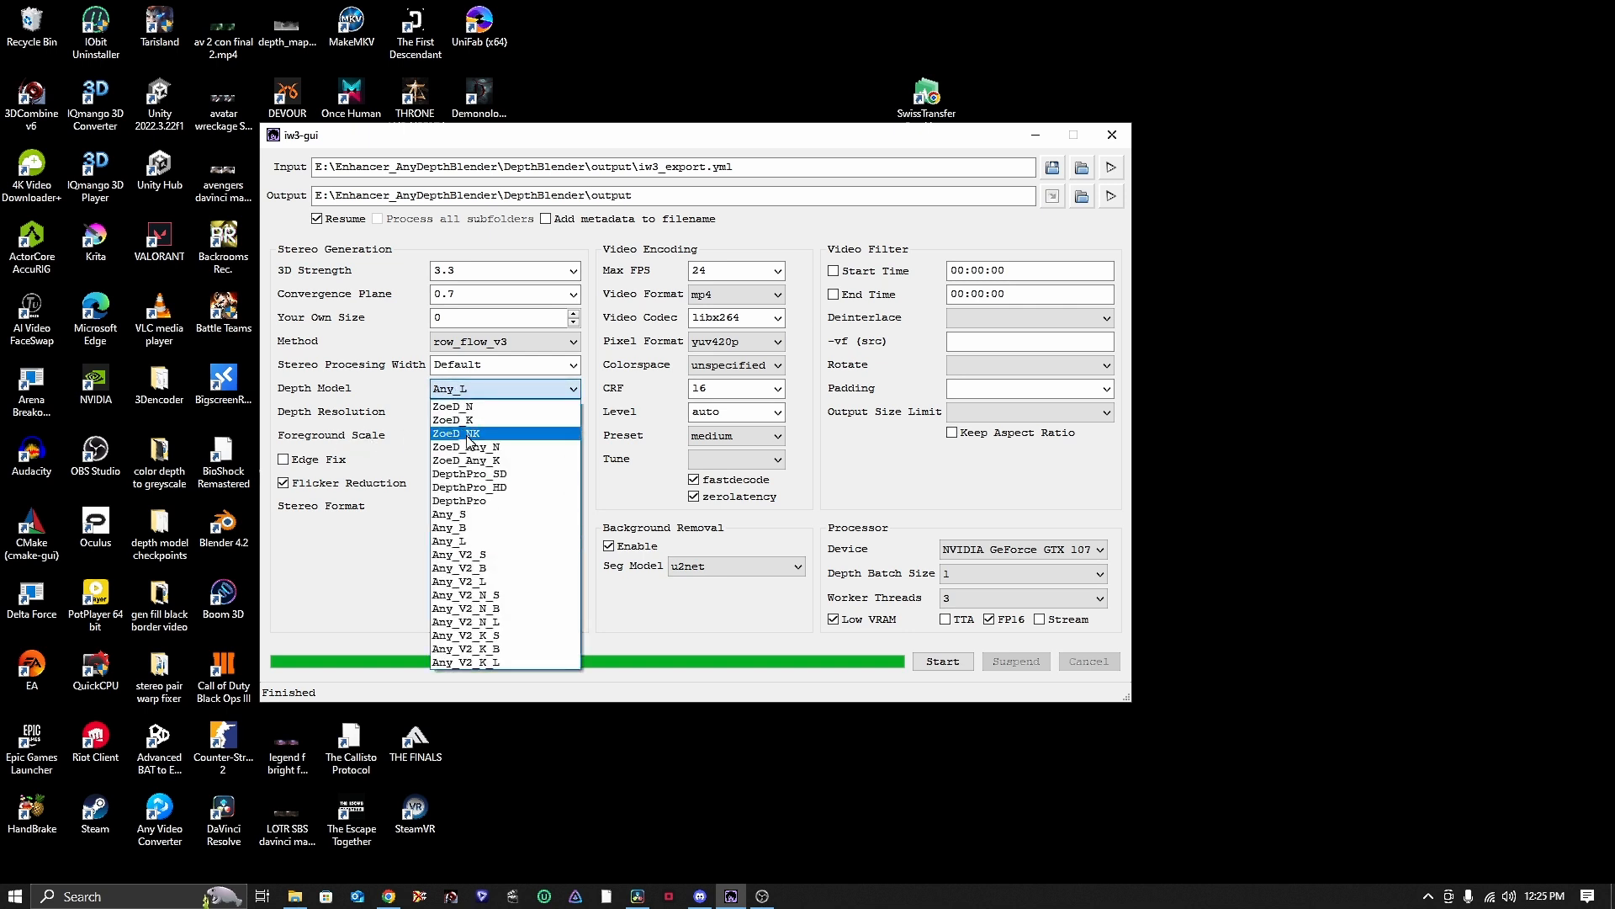
{"action": "left_click", "coordinate": [471, 582]}
{"action": "double_click", "coordinate": [460, 435]}
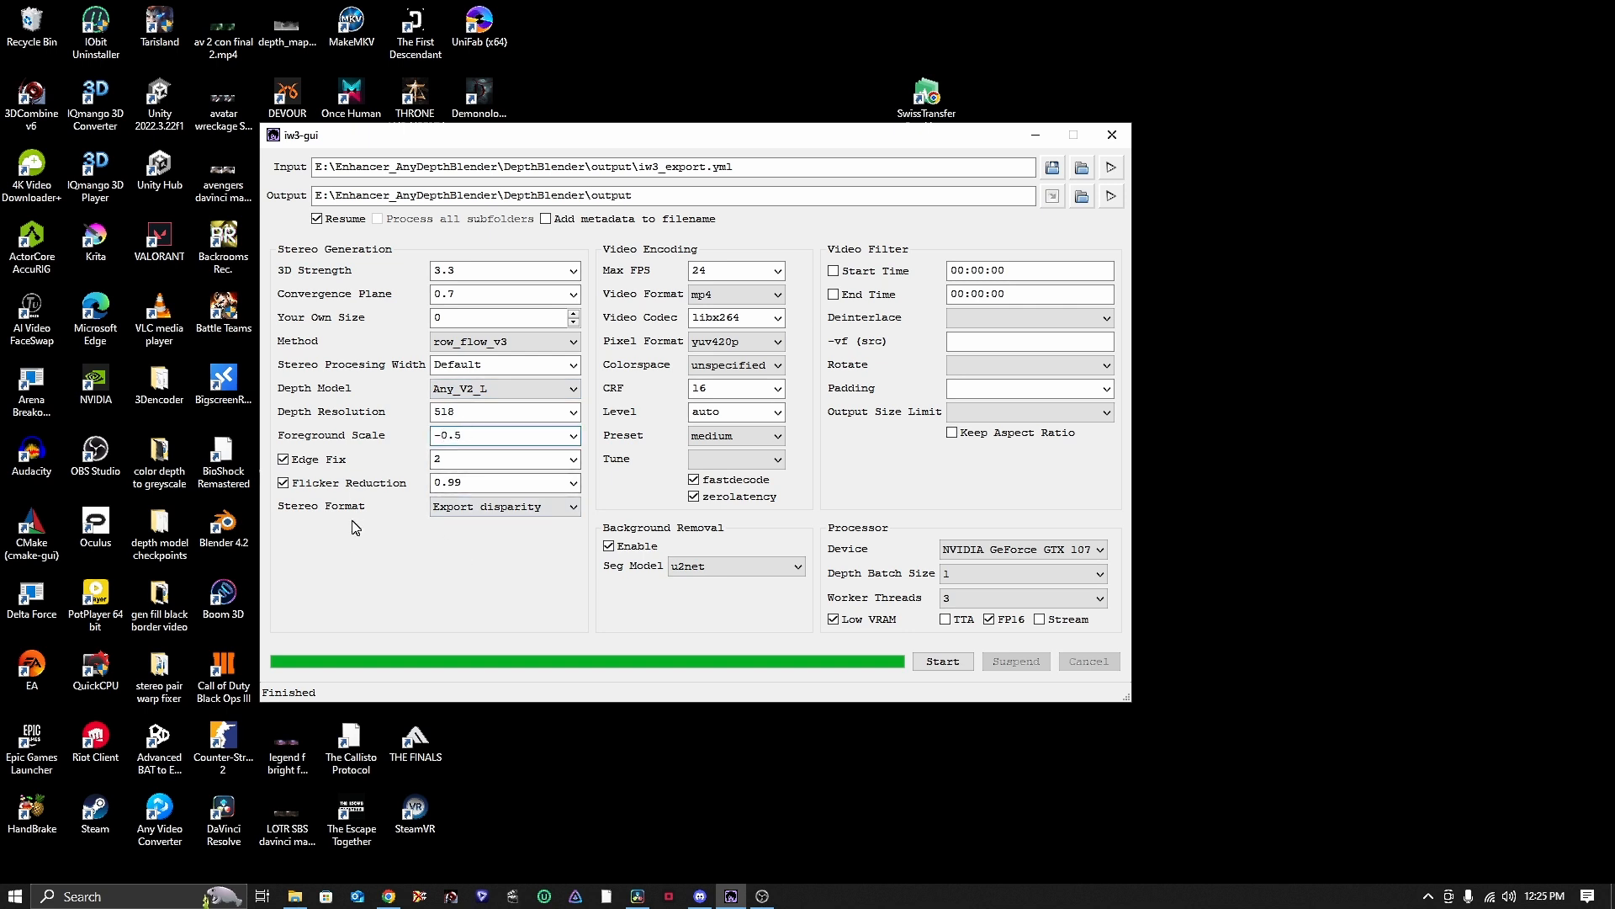
{"action": "left_click", "coordinate": [318, 457]}
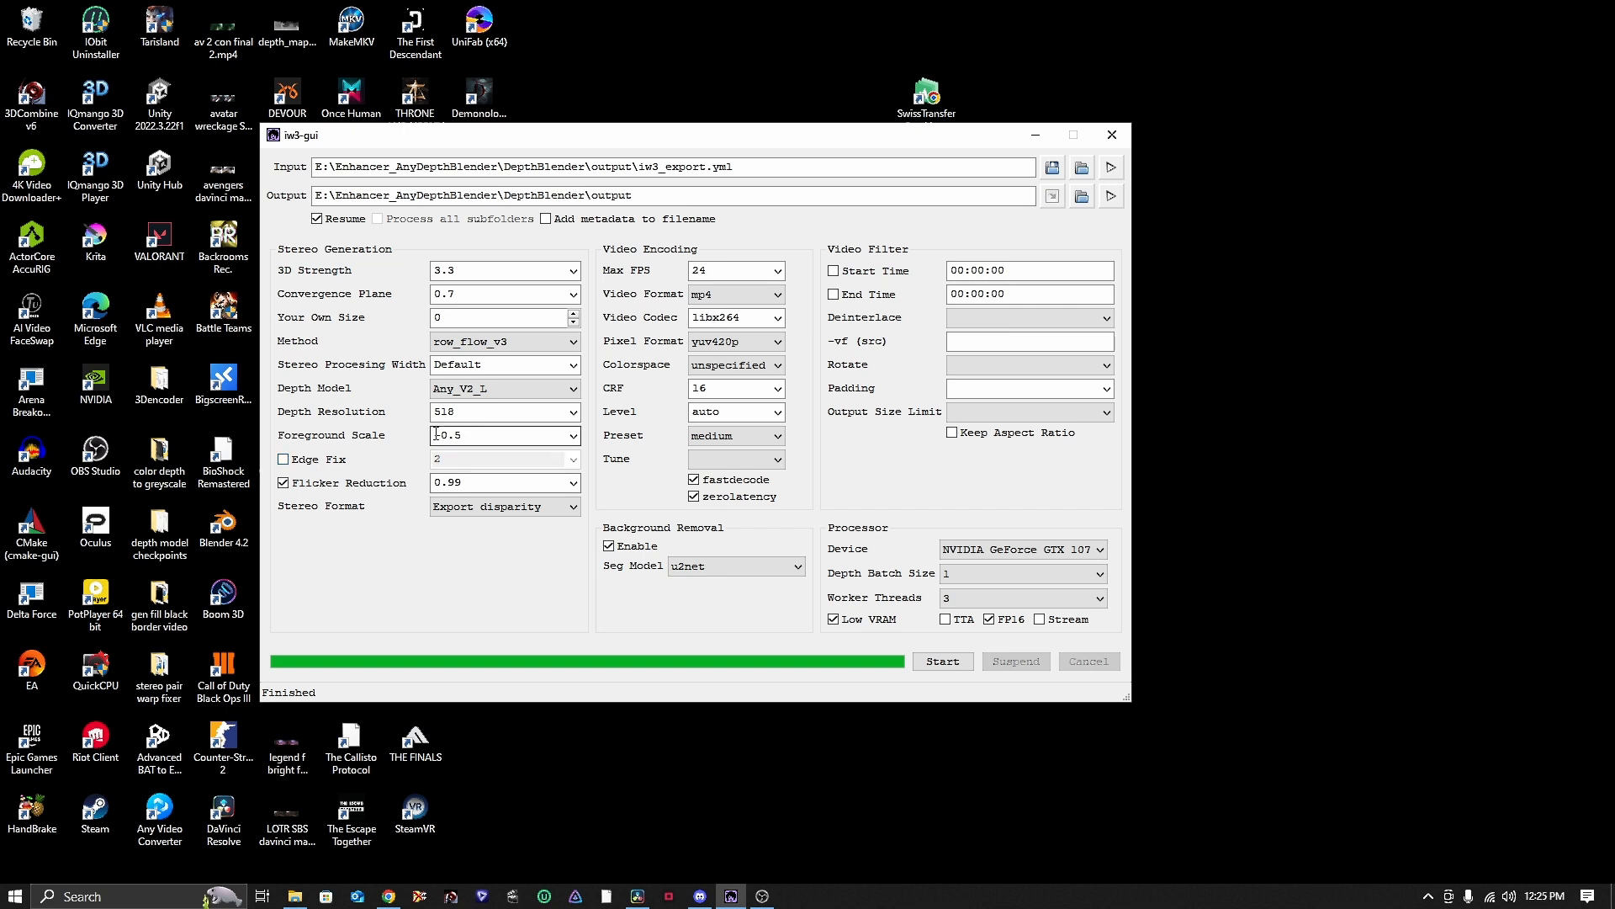
- Select the Any_L depth model and set the foreground scale to 0
{"action": "left_click", "coordinate": [483, 390]}
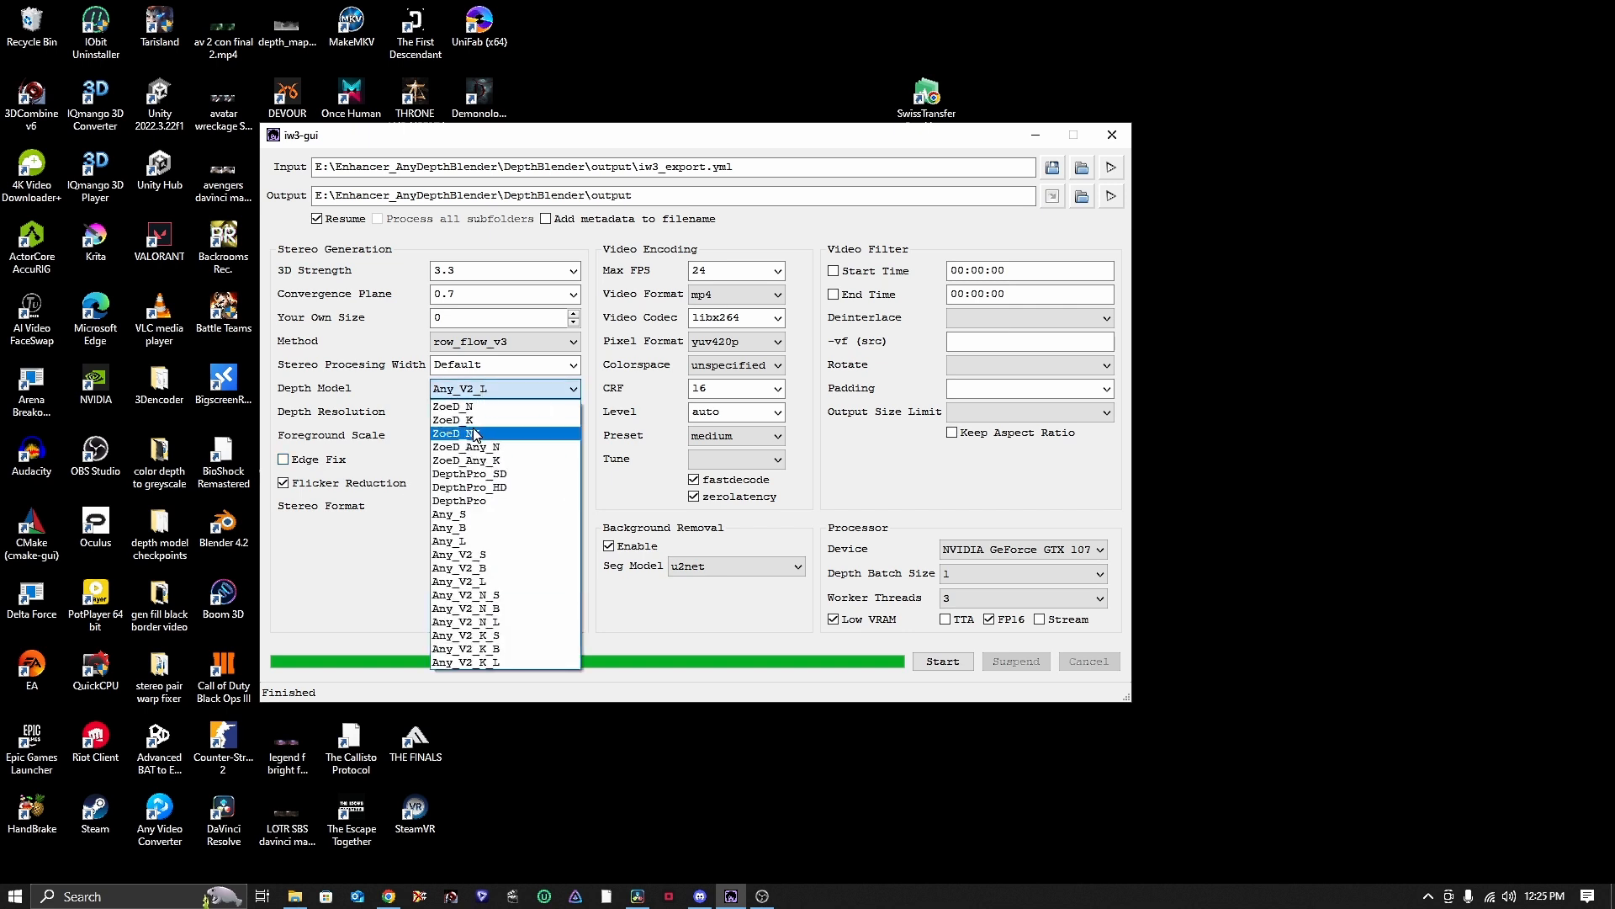
{"action": "left_click", "coordinate": [468, 541]}
{"action": "left_click", "coordinate": [445, 435]}
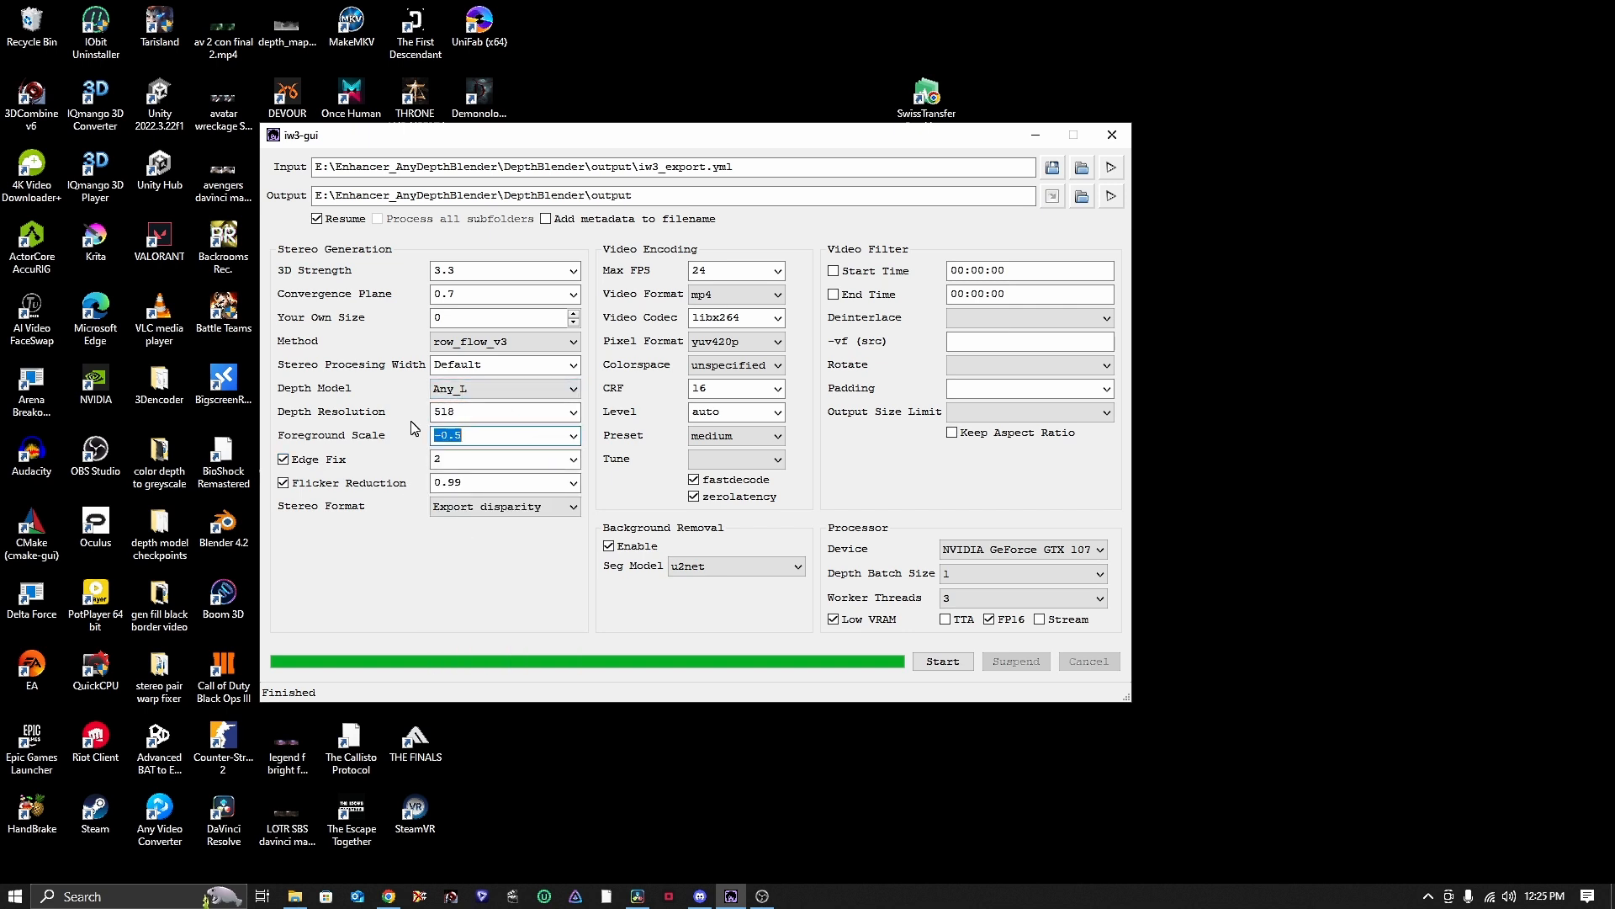
{"action": "type", "text": "0"}
- Browse for an input file and look through the PNG frames in the output folder's rgb subfolder
{"action": "left_click", "coordinate": [1053, 171]}
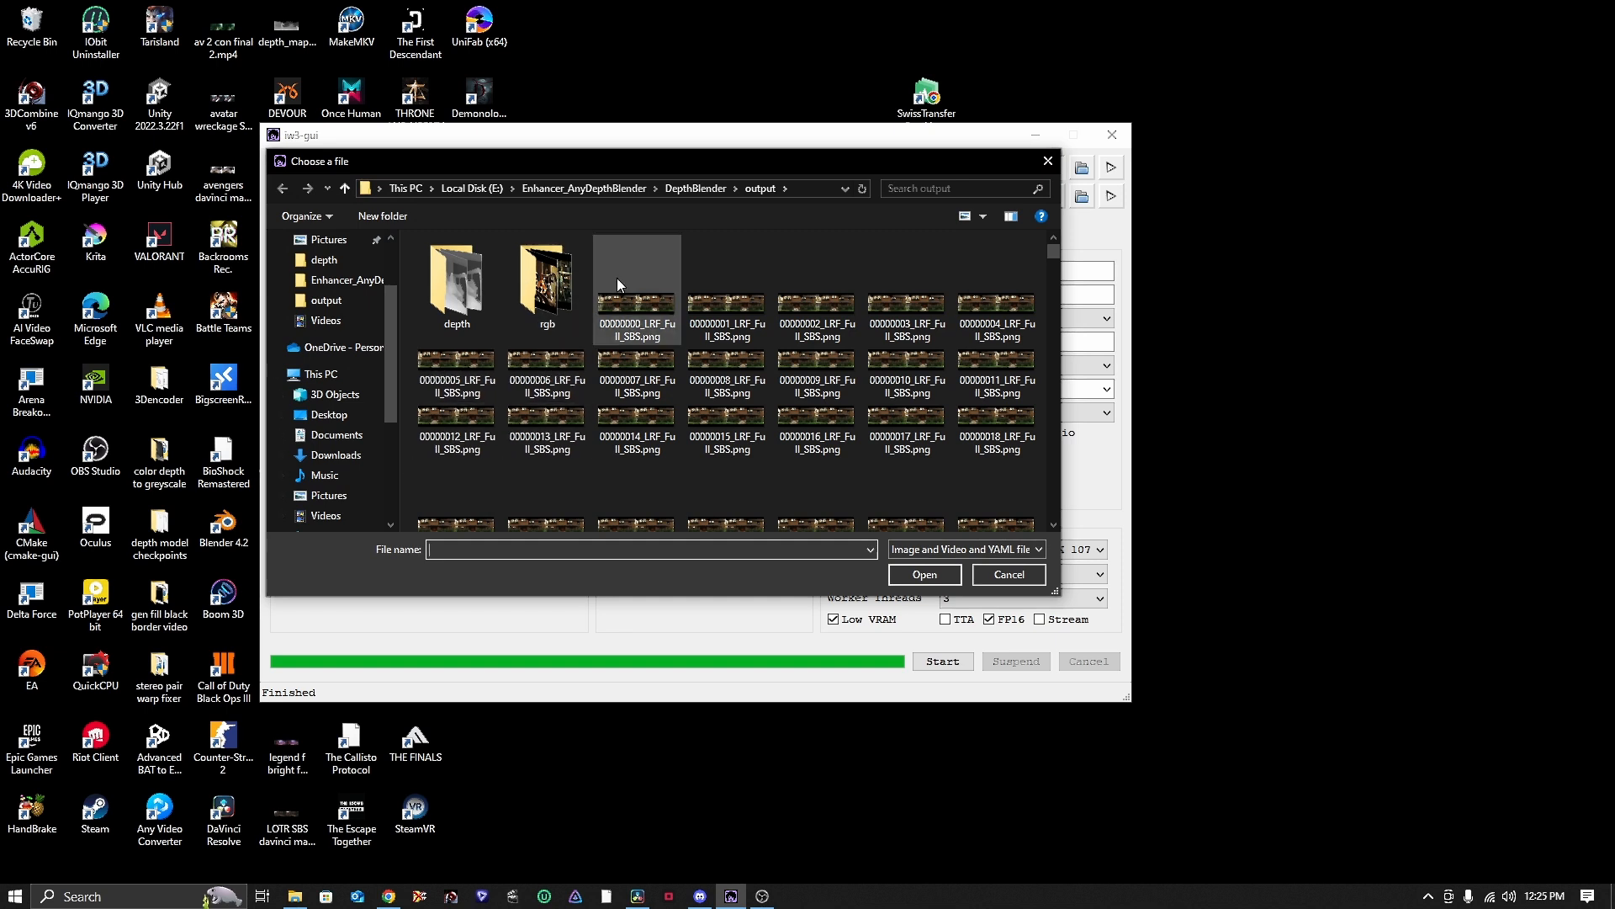
{"action": "double_click", "coordinate": [552, 297]}
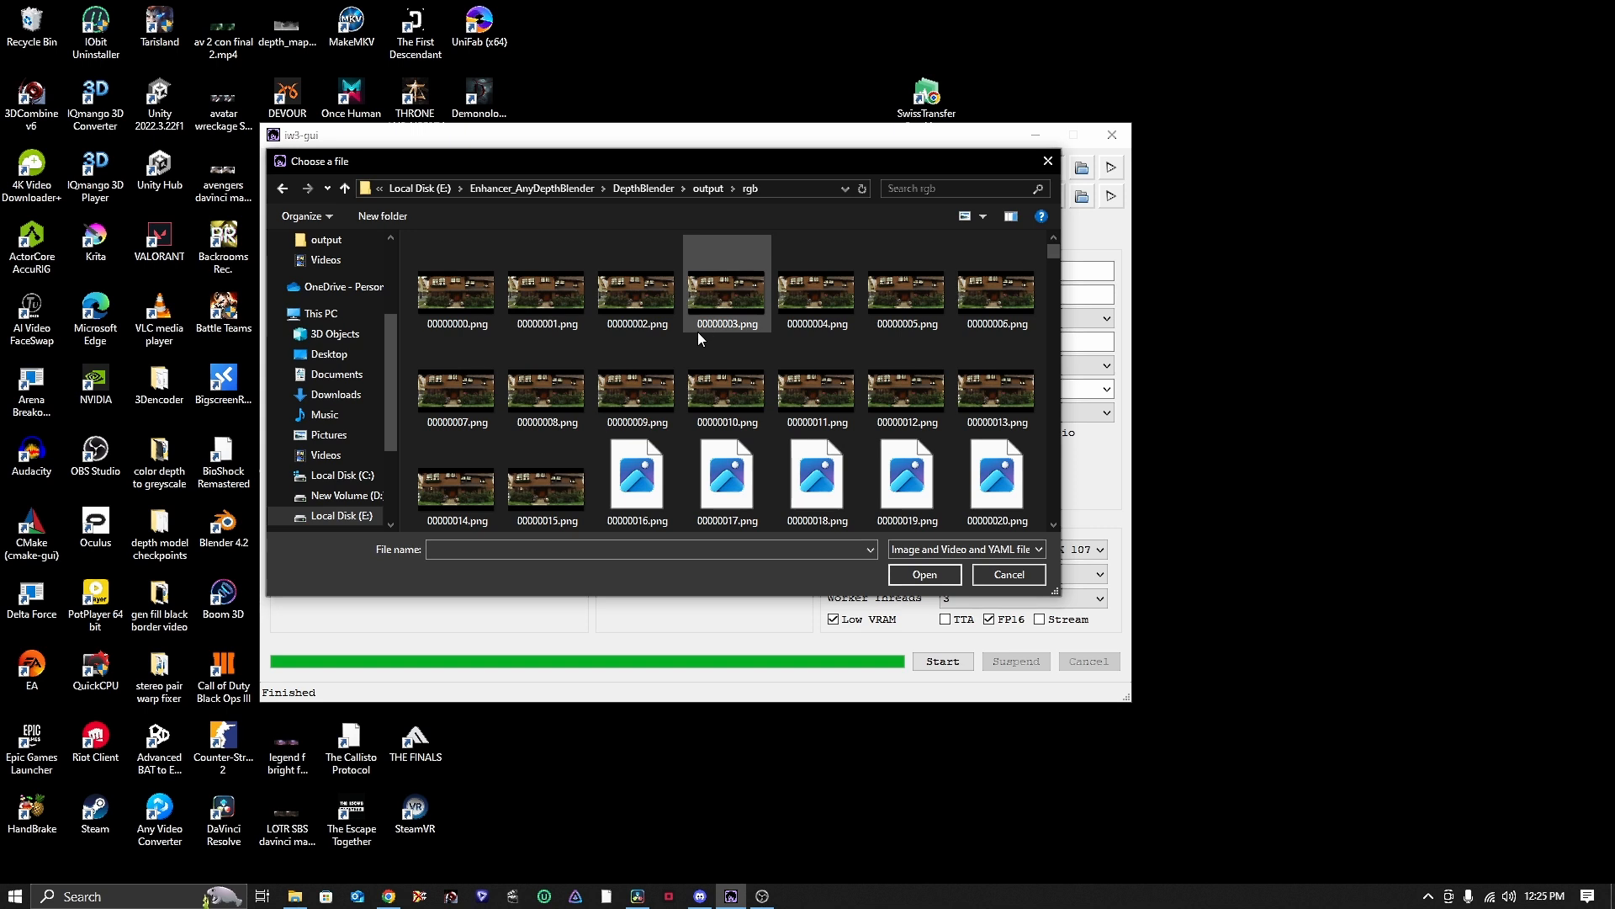
{"action": "scroll", "coordinate": [715, 360], "scroll_direction": "down", "scroll_amount": 5}
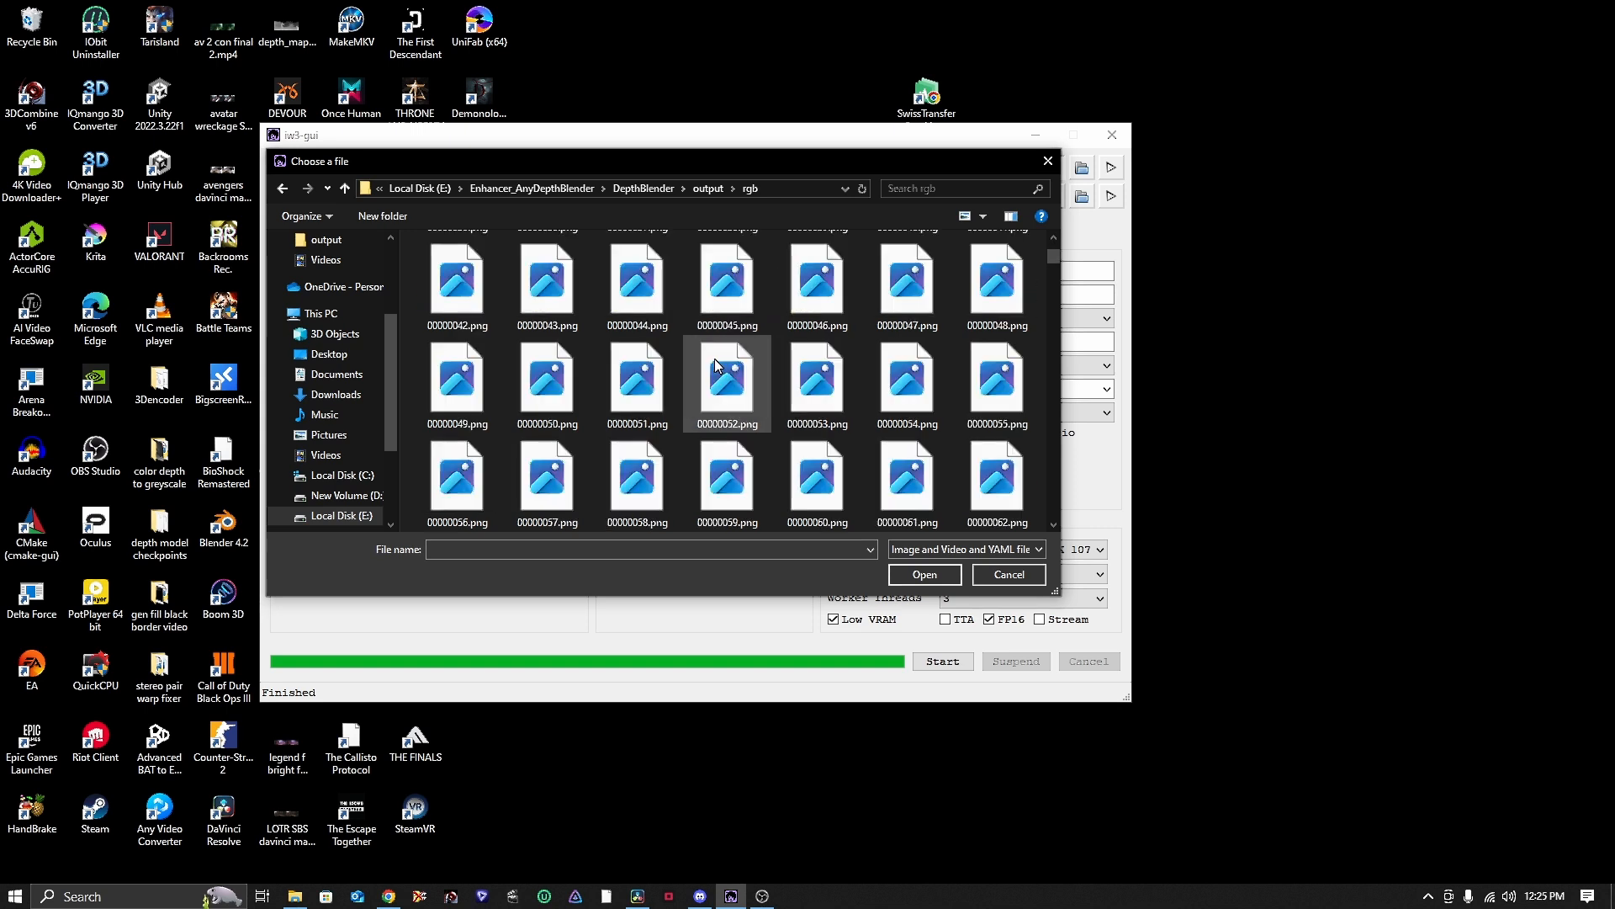
{"action": "left_click_drag", "start_coordinate": [1054, 259], "coordinate": [1053, 510]}
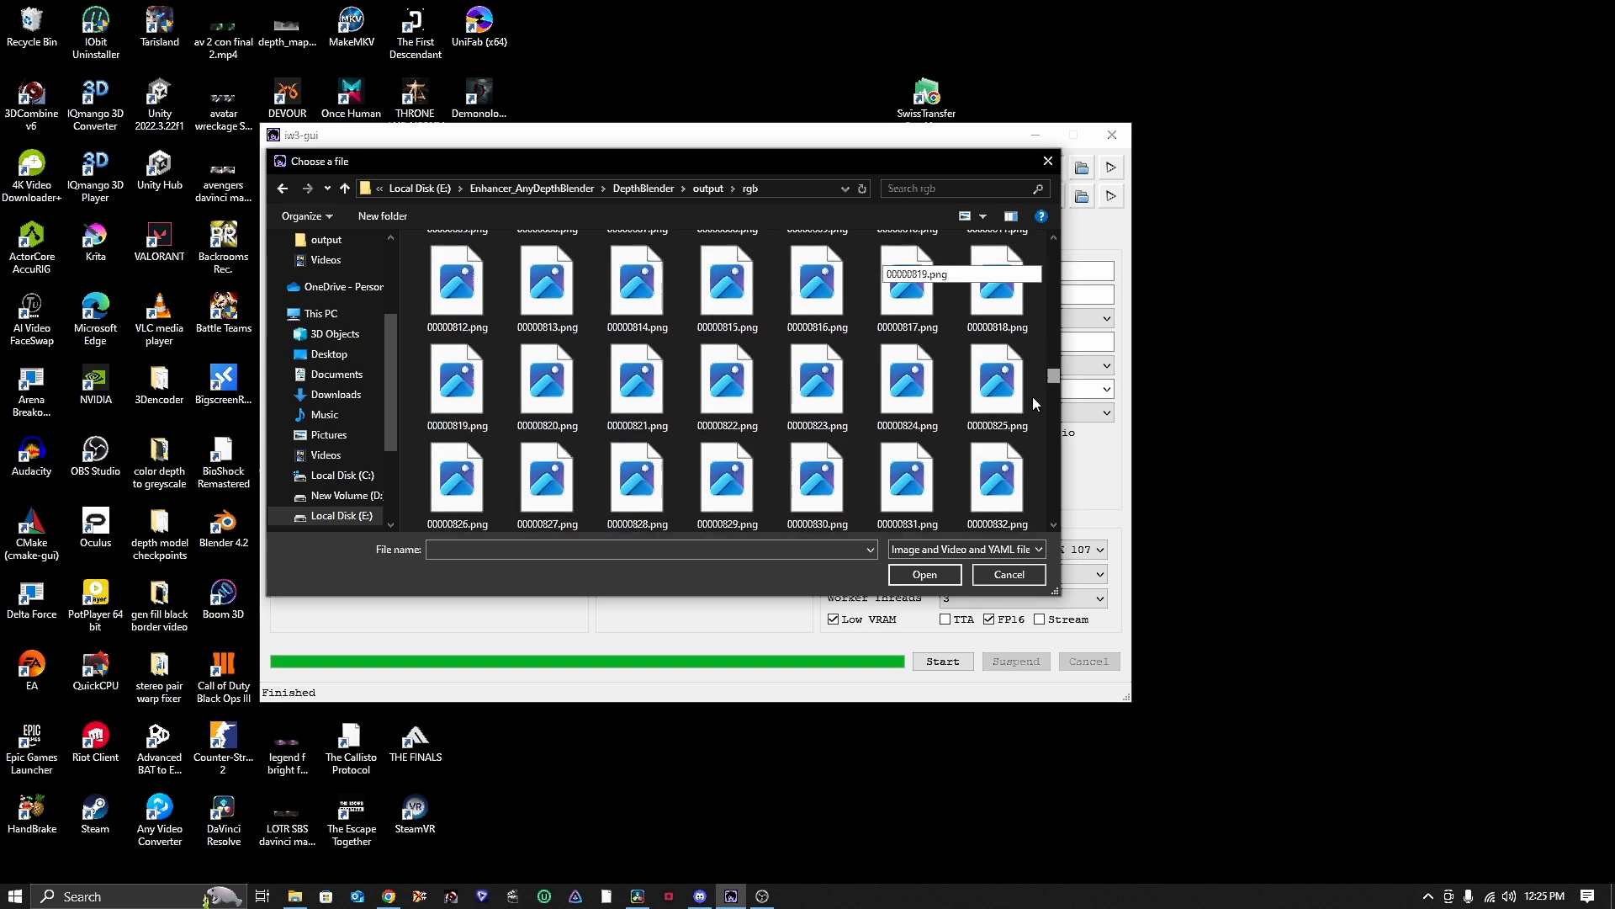
{"action": "left_click_drag", "start_coordinate": [1051, 509], "coordinate": [989, 203]}
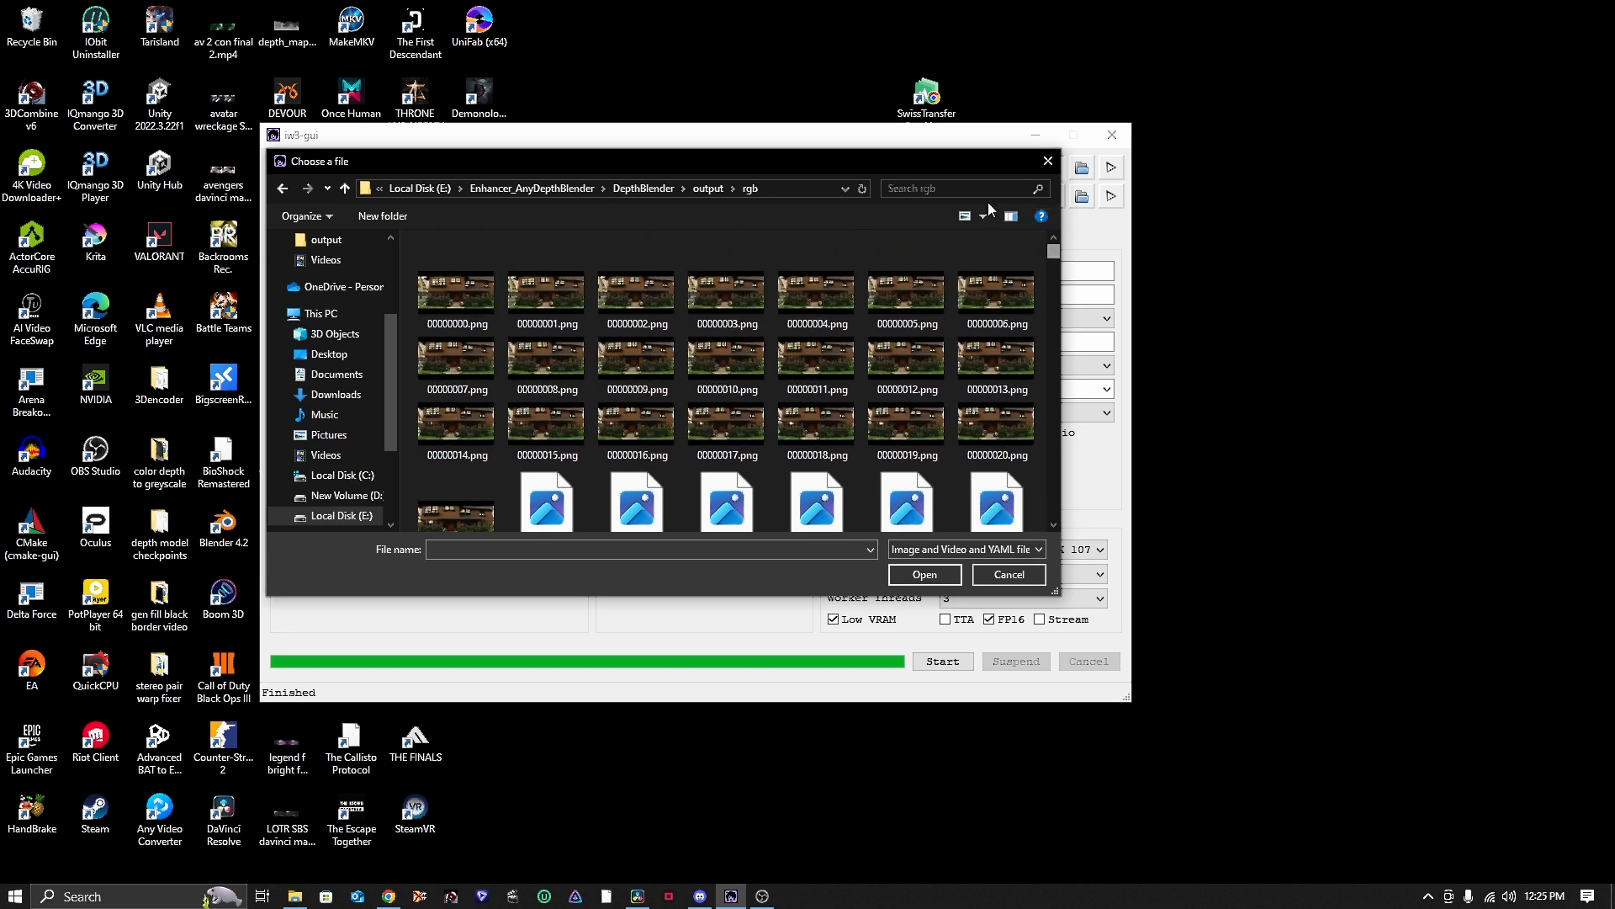
{"action": "left_click", "coordinate": [707, 188]}
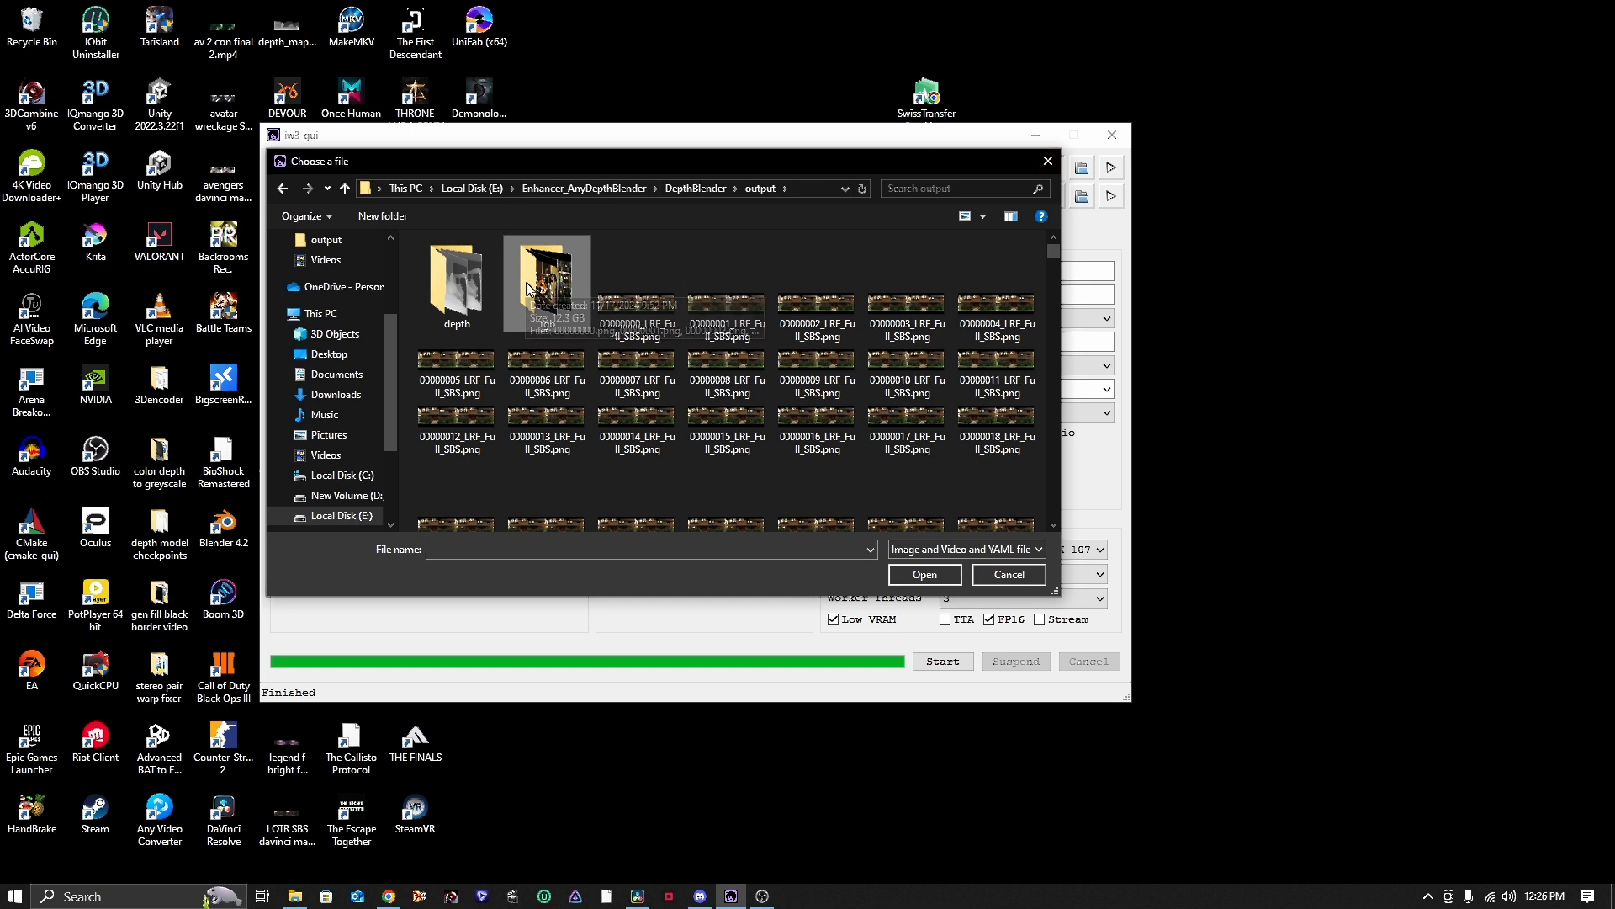
- Load "Straw Hats first time meeting Garp One Piece (1x5).mp4" from the 4K Video Downloader+ folder in Videos as the input
{"action": "left_click", "coordinate": [324, 455]}
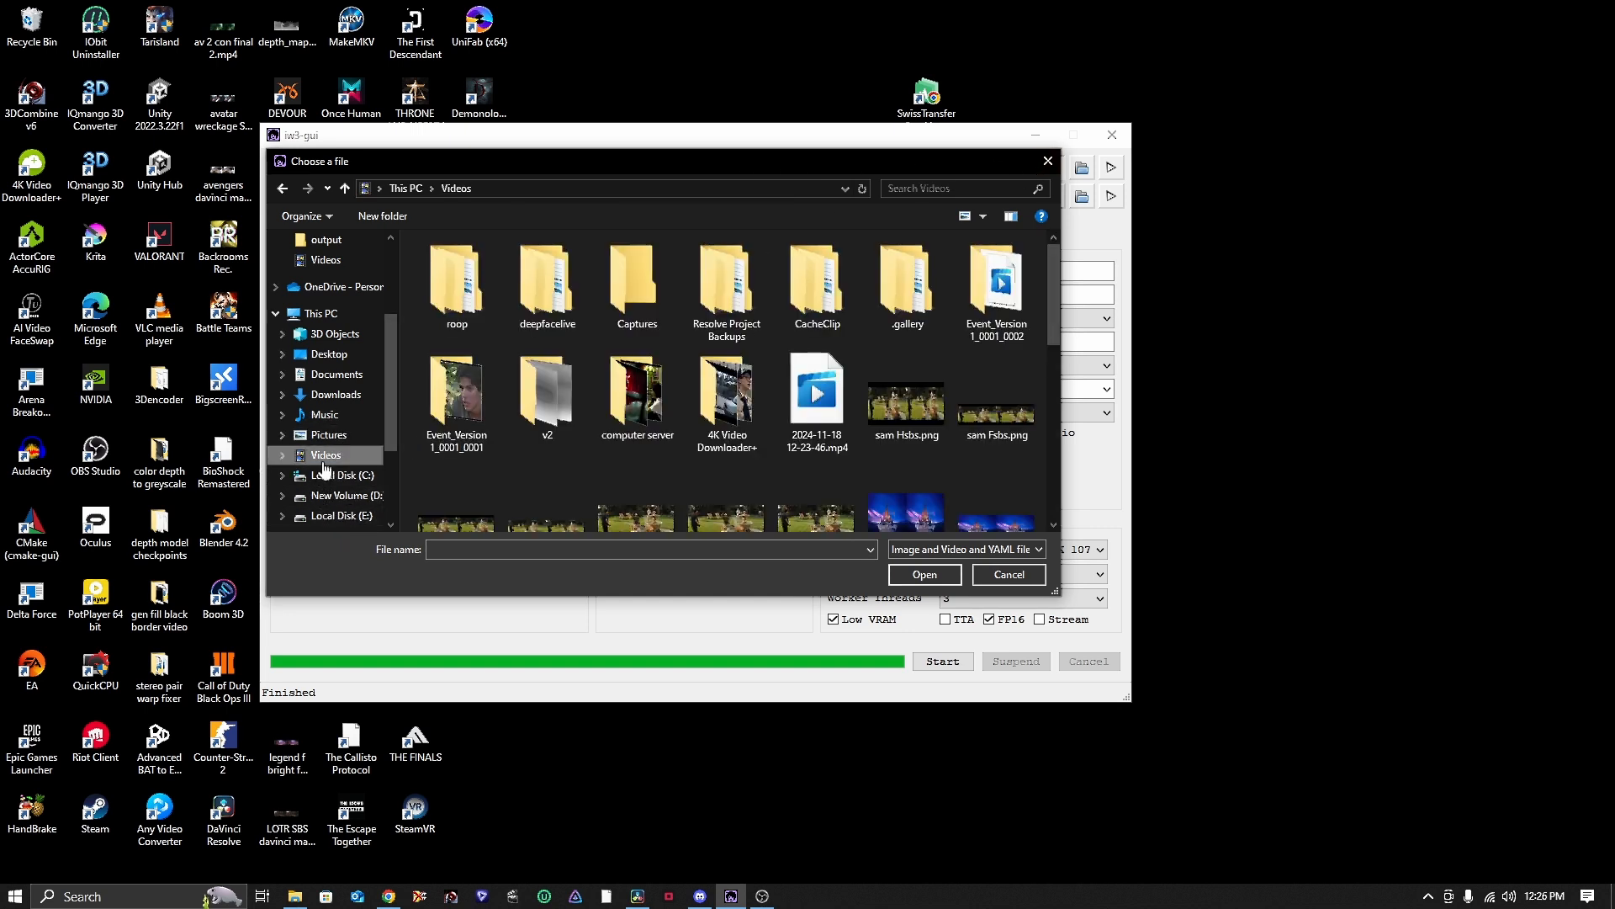
{"action": "double_click", "coordinate": [692, 393]}
{"action": "left_click", "coordinate": [634, 300]}
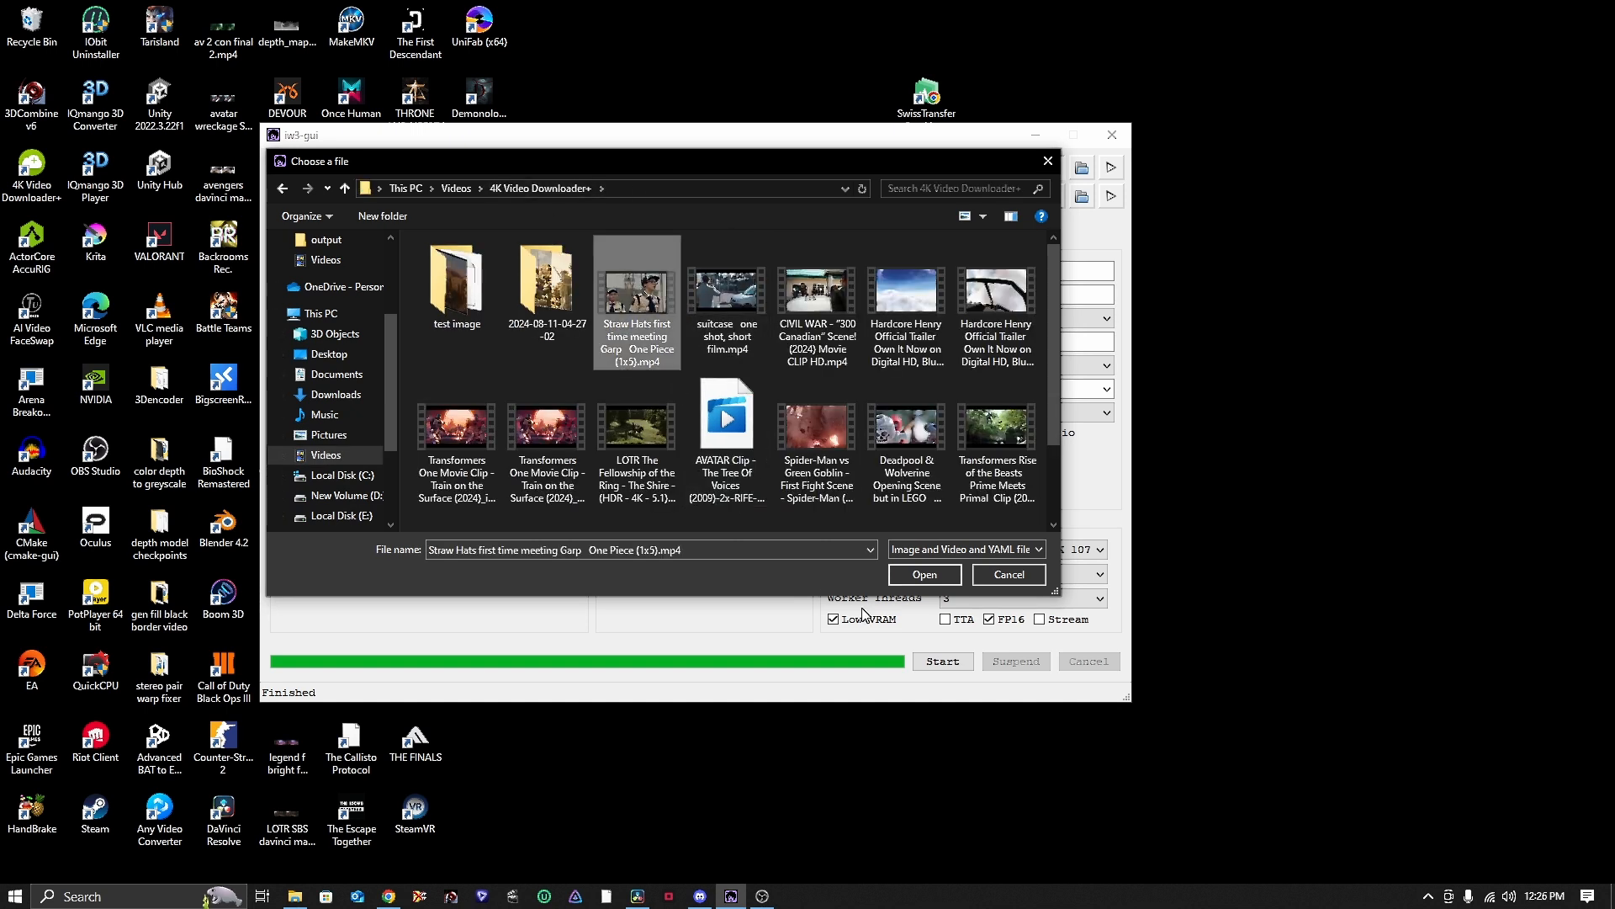
{"action": "left_click", "coordinate": [922, 574]}
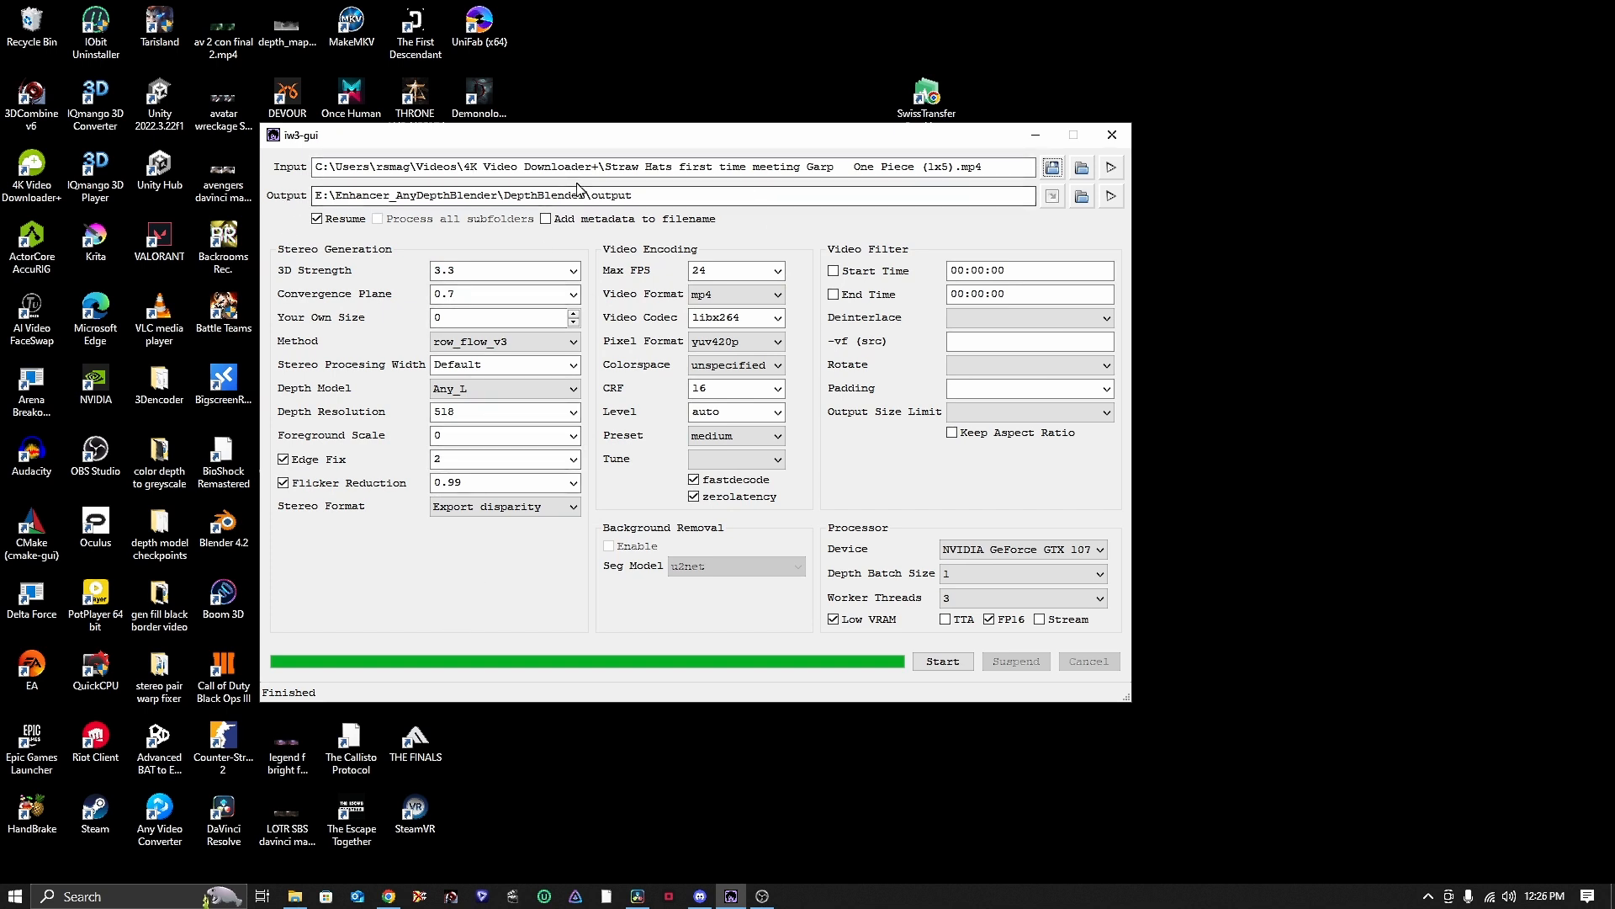
{"action": "mouse_move", "coordinate": [638, 197]}
{"action": "left_mouse_down"}
{"action": "mouse_move", "coordinate": [605, 197]}
{"action": "mouse_move", "coordinate": [640, 198]}
{"action": "left_mouse_up"}
{"action": "left_click", "coordinate": [385, 574]}
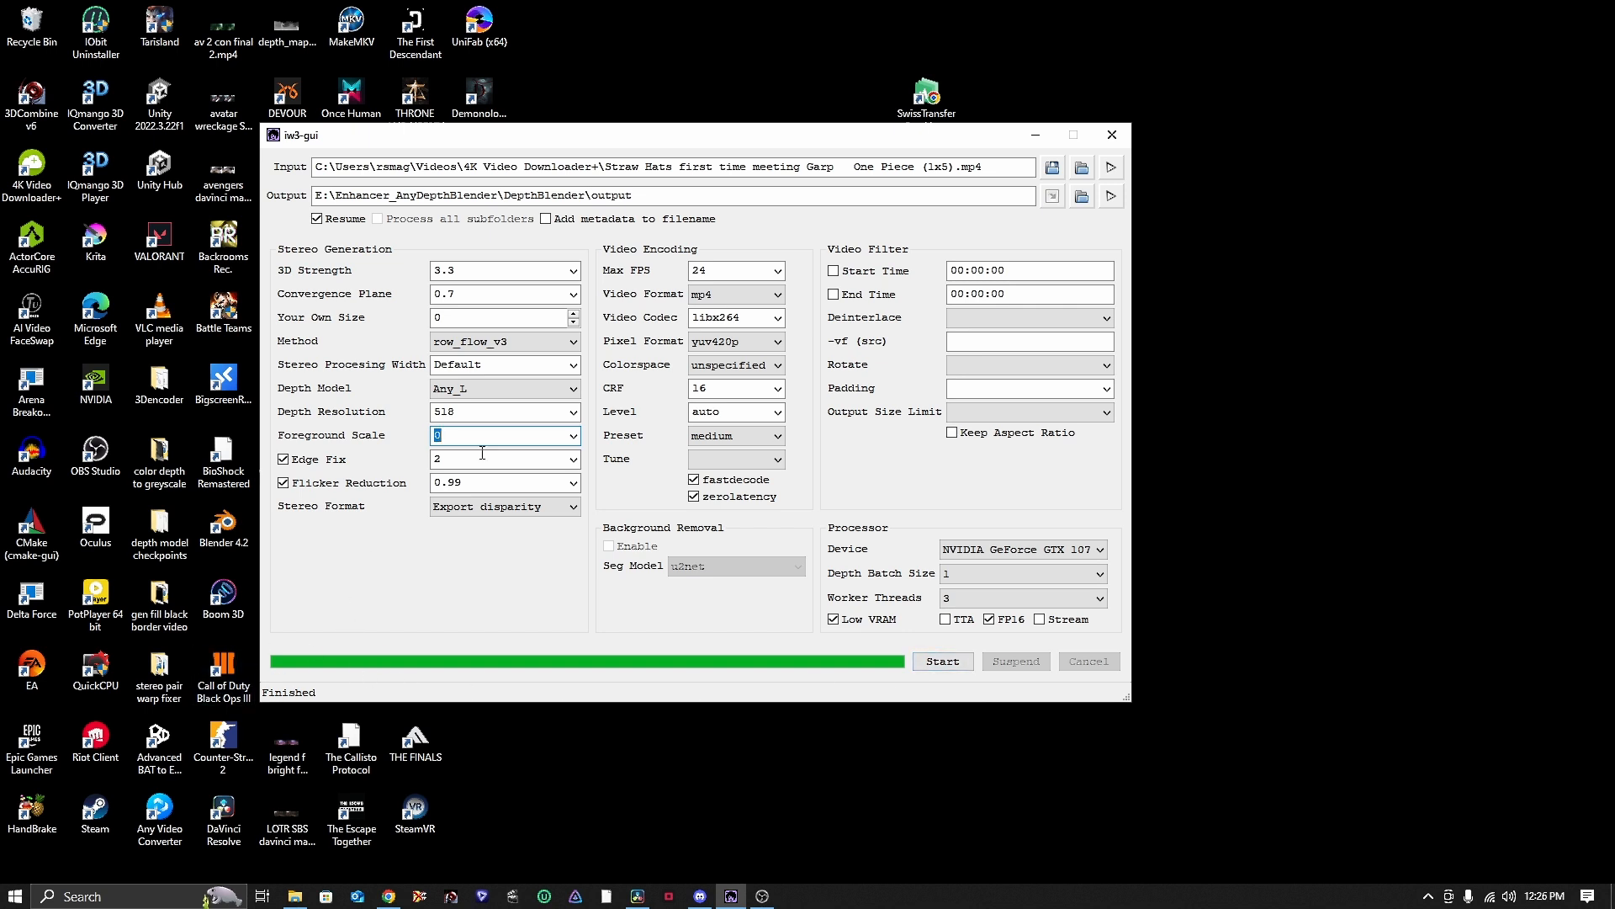
- Switch to File Explorer and examine the DepthBlender output folder, including its depth subfolder, SBS frames and iw3_export.yml
{"action": "left_click", "coordinate": [294, 896]}
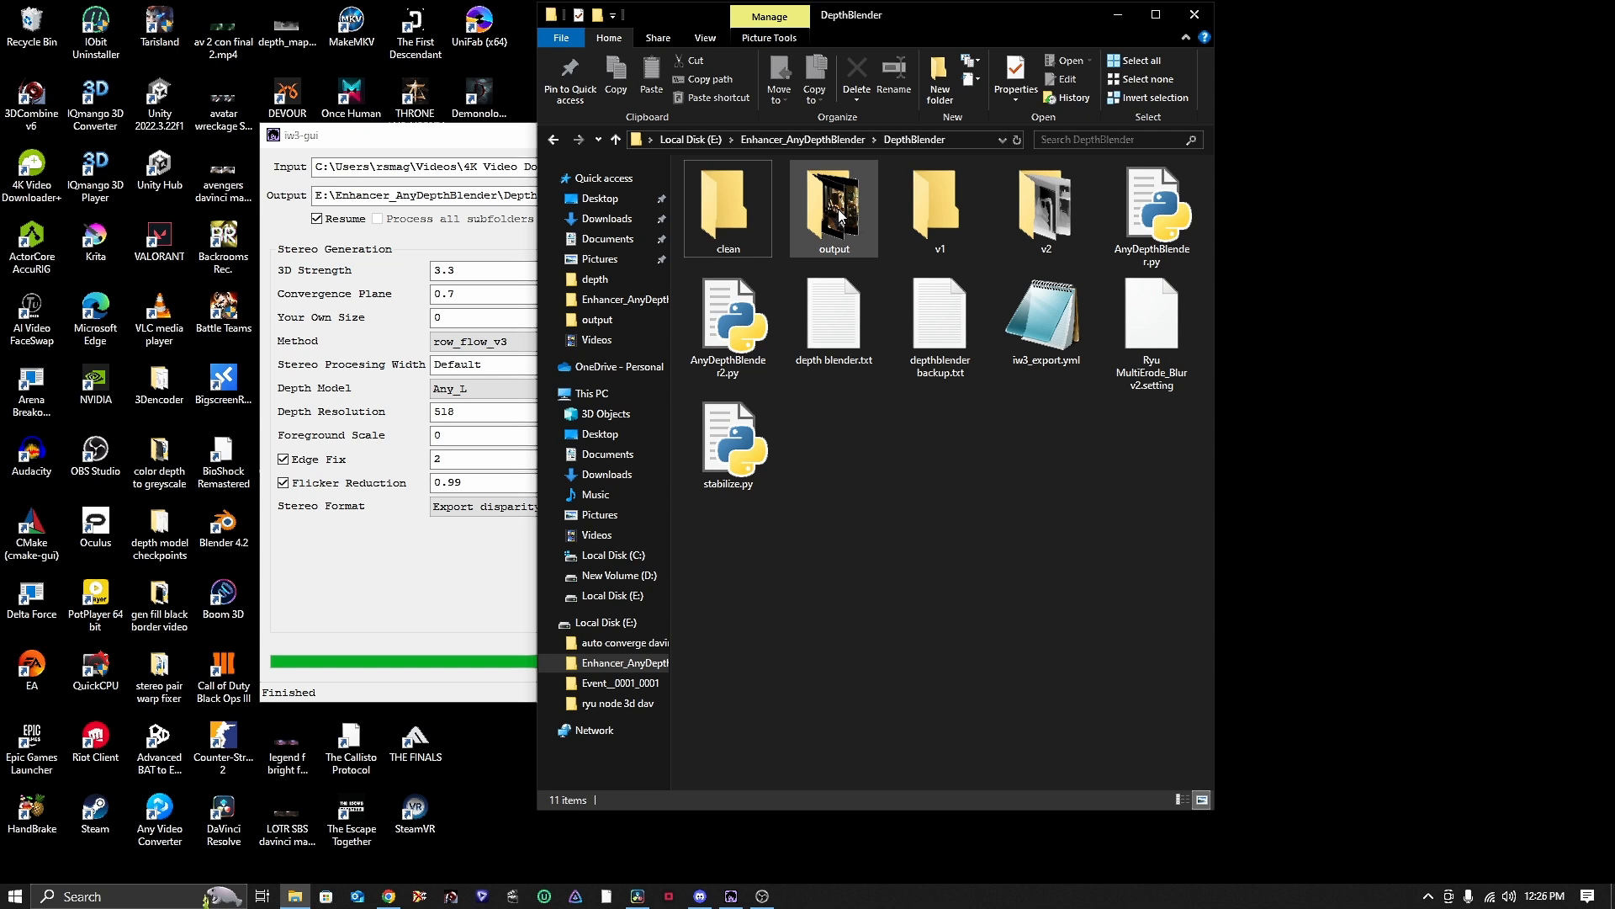
{"action": "double_click", "coordinate": [839, 216]}
{"action": "double_click", "coordinate": [736, 221]}
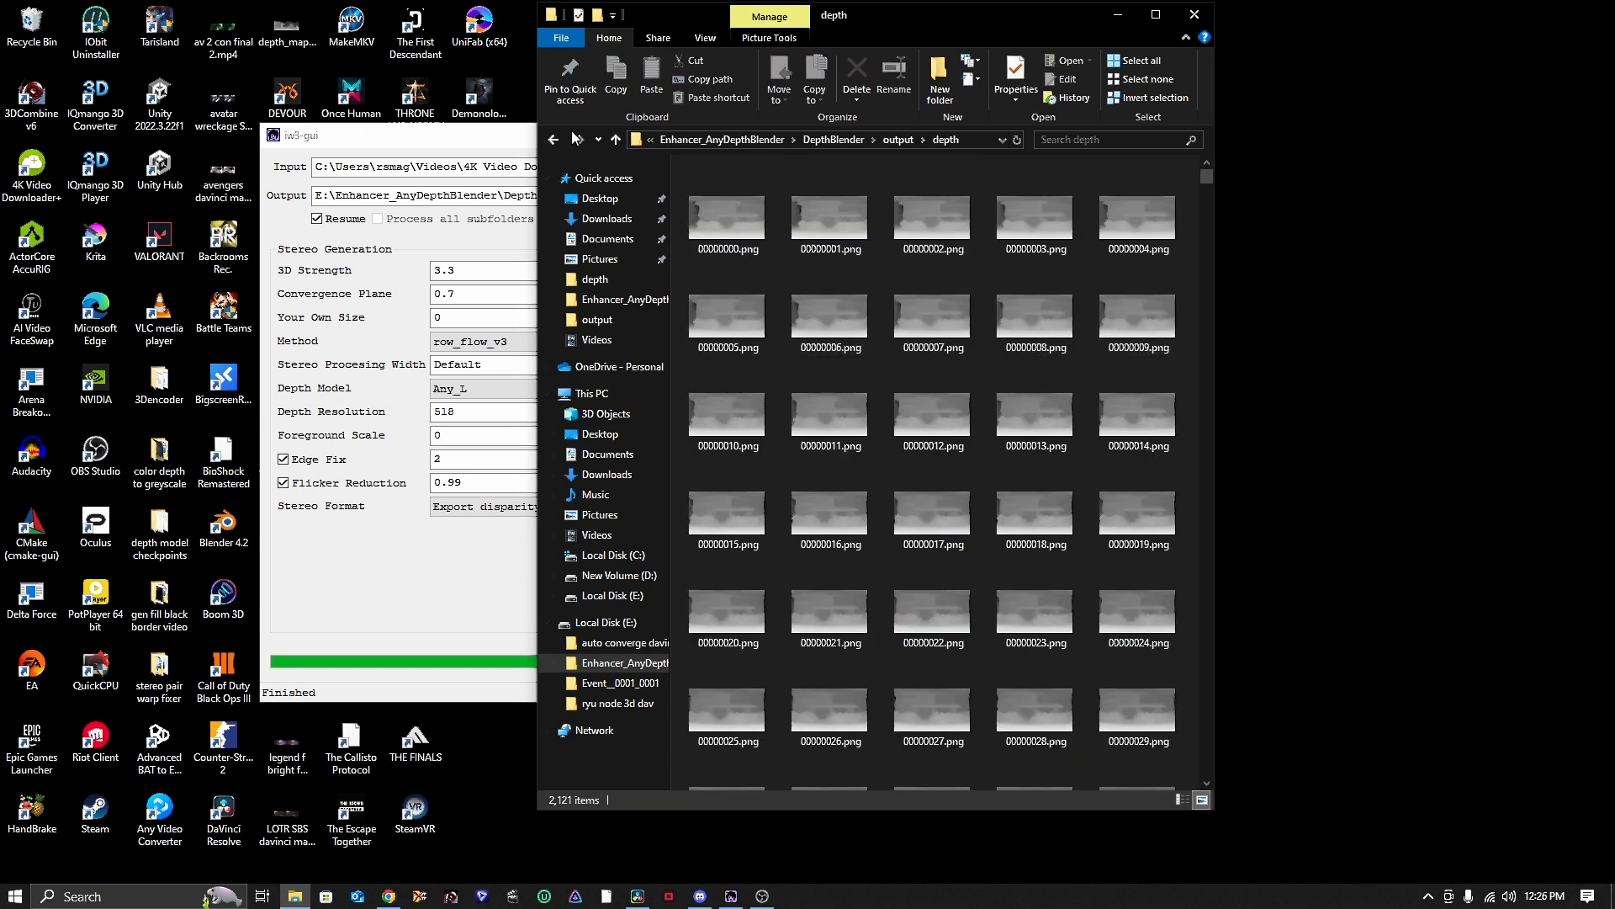
{"action": "left_click", "coordinate": [554, 139]}
{"action": "scroll", "coordinate": [1006, 492], "scroll_direction": "down", "scroll_amount": 8}
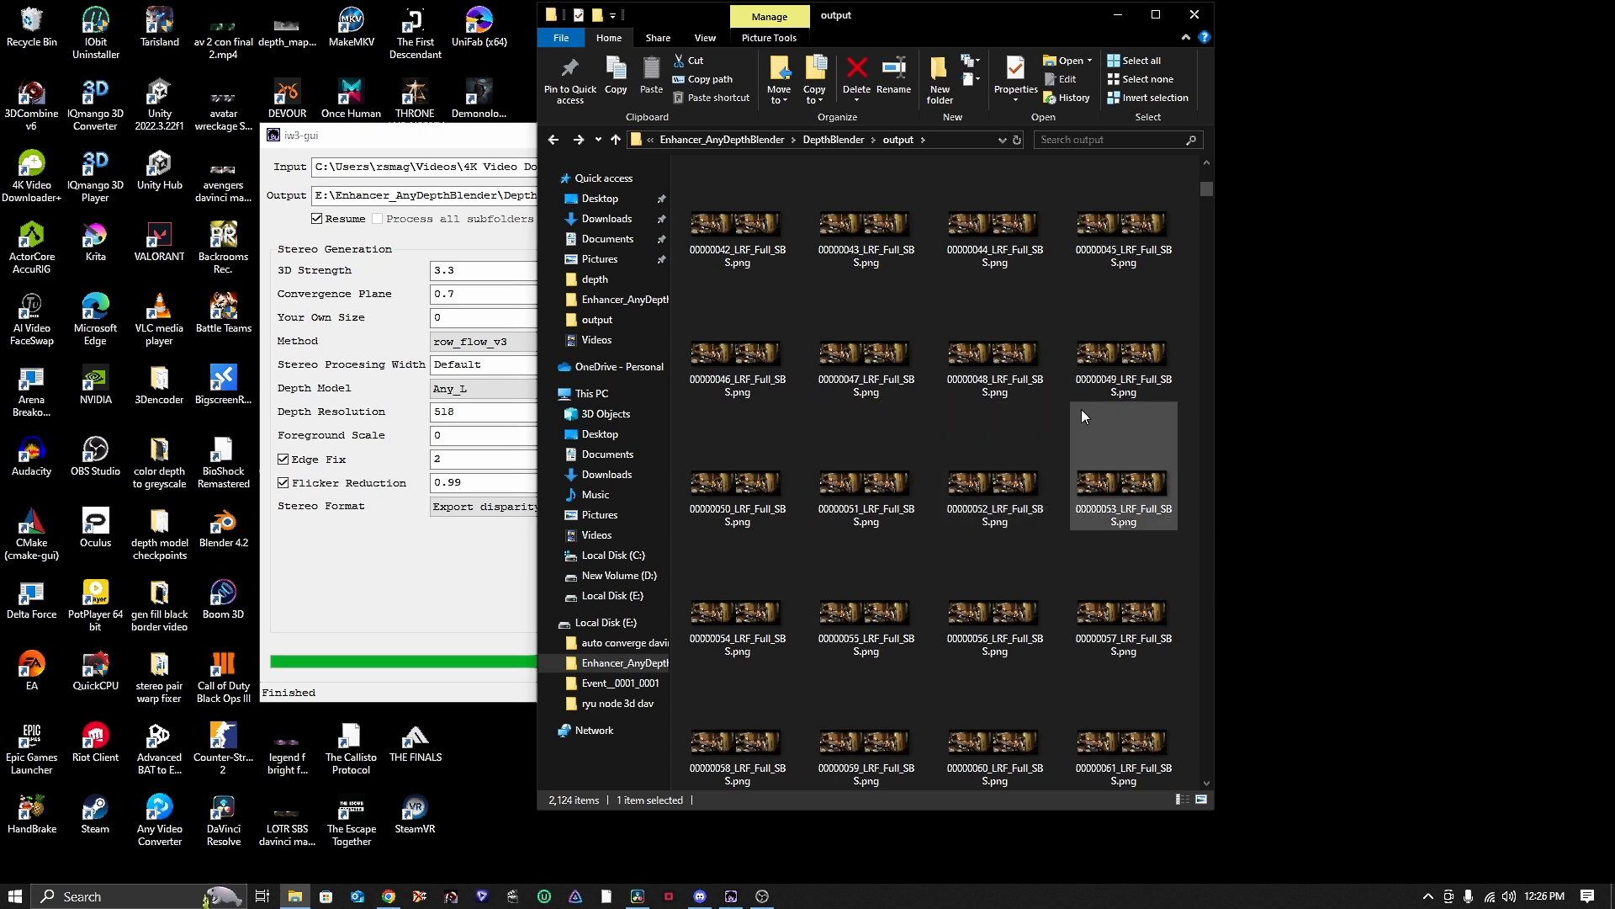
{"action": "left_click_drag", "start_coordinate": [1205, 190], "coordinate": [1208, 780]}
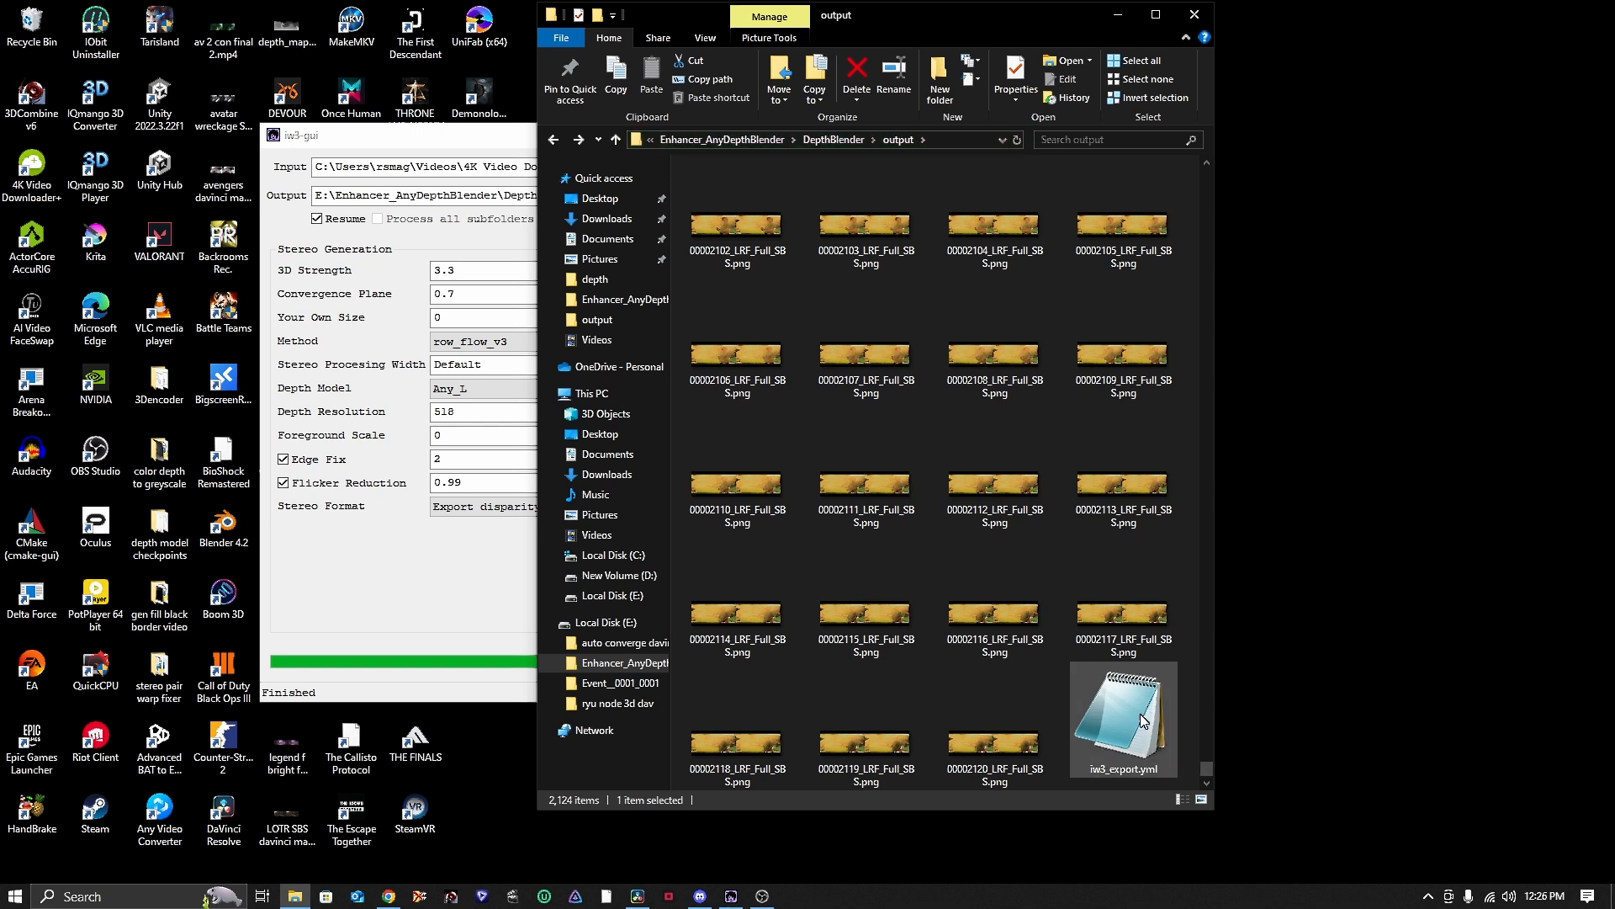
{"action": "left_click_drag", "start_coordinate": [1207, 763], "coordinate": [1205, 161]}
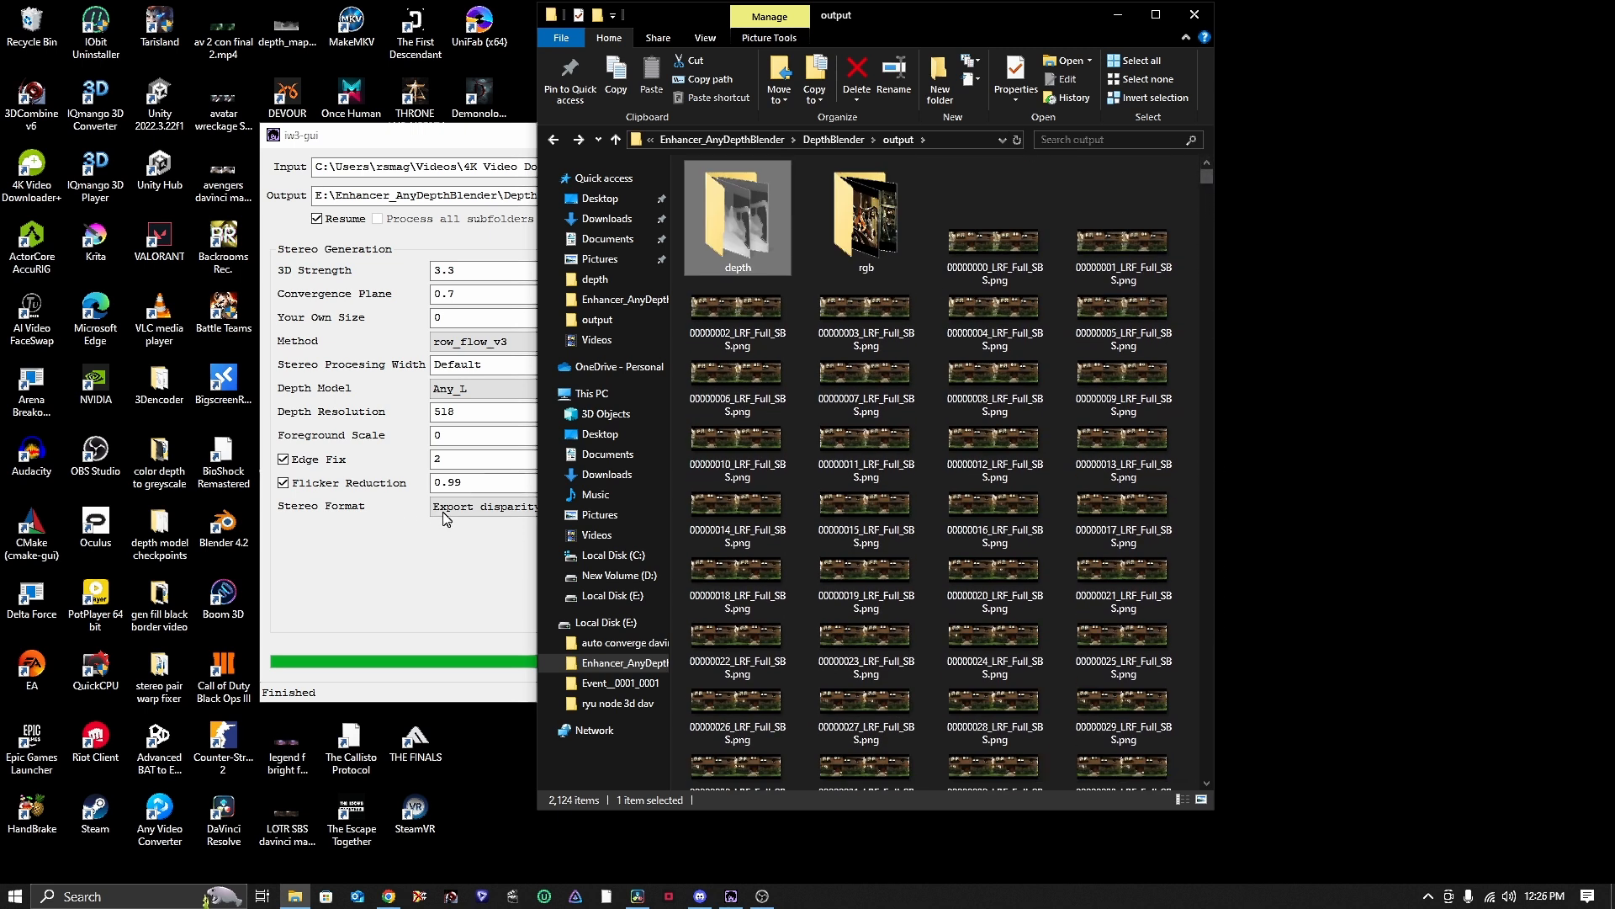
- Return to the output folder in File Explorer and open its depth subfolder to view the depth map frames
{"action": "left_click", "coordinate": [455, 552]}
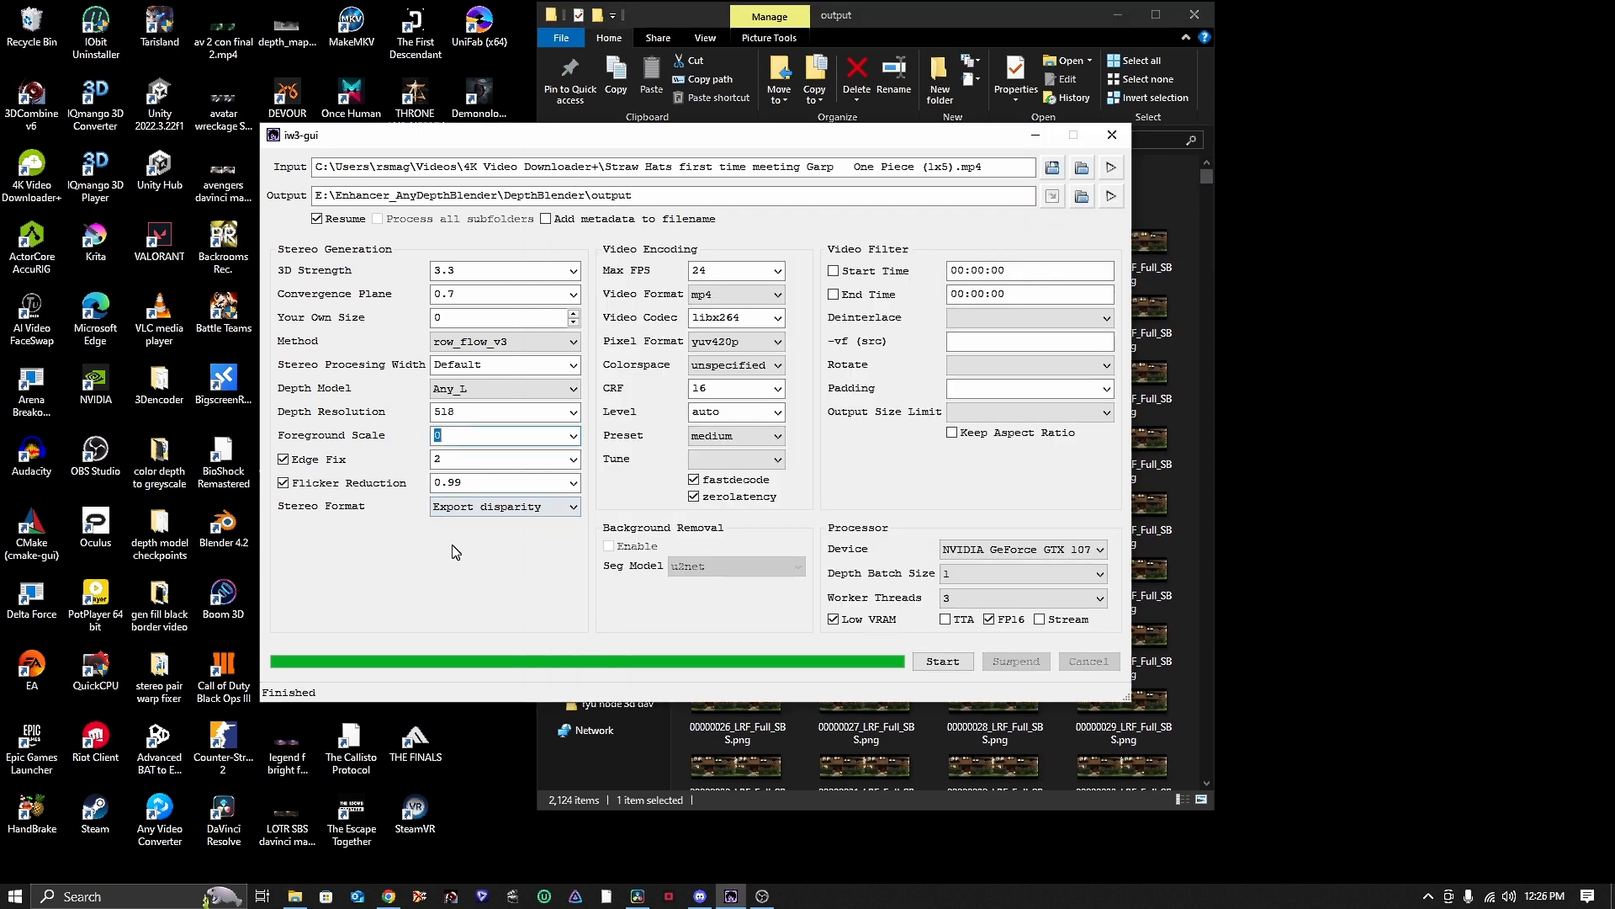
{"action": "left_click", "coordinate": [944, 27]}
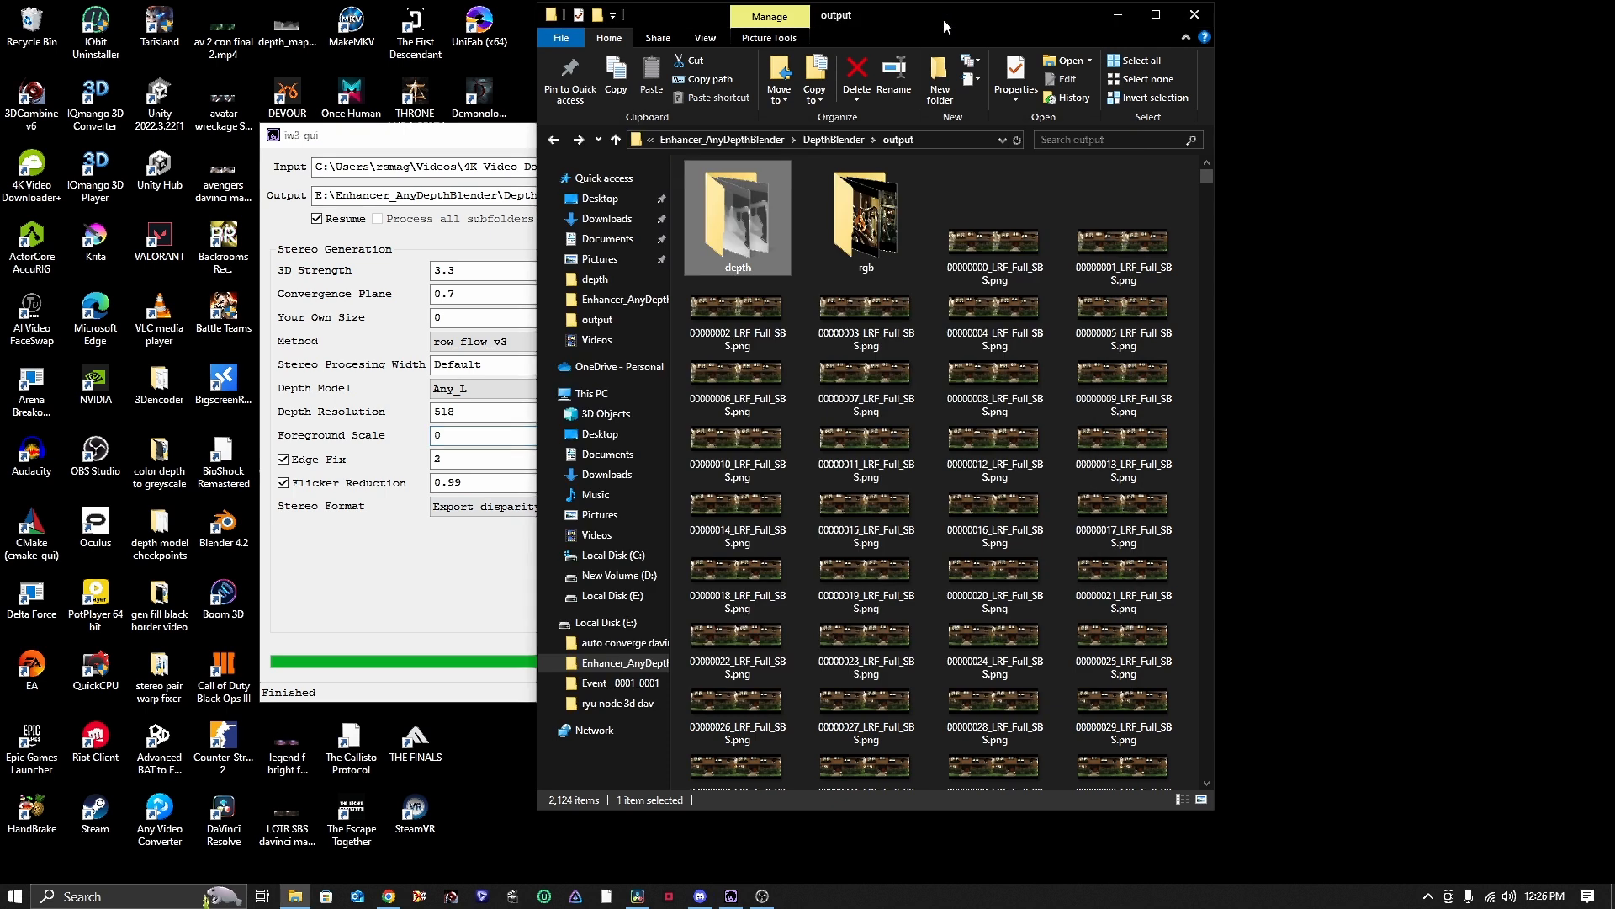
{"action": "double_click", "coordinate": [744, 229]}
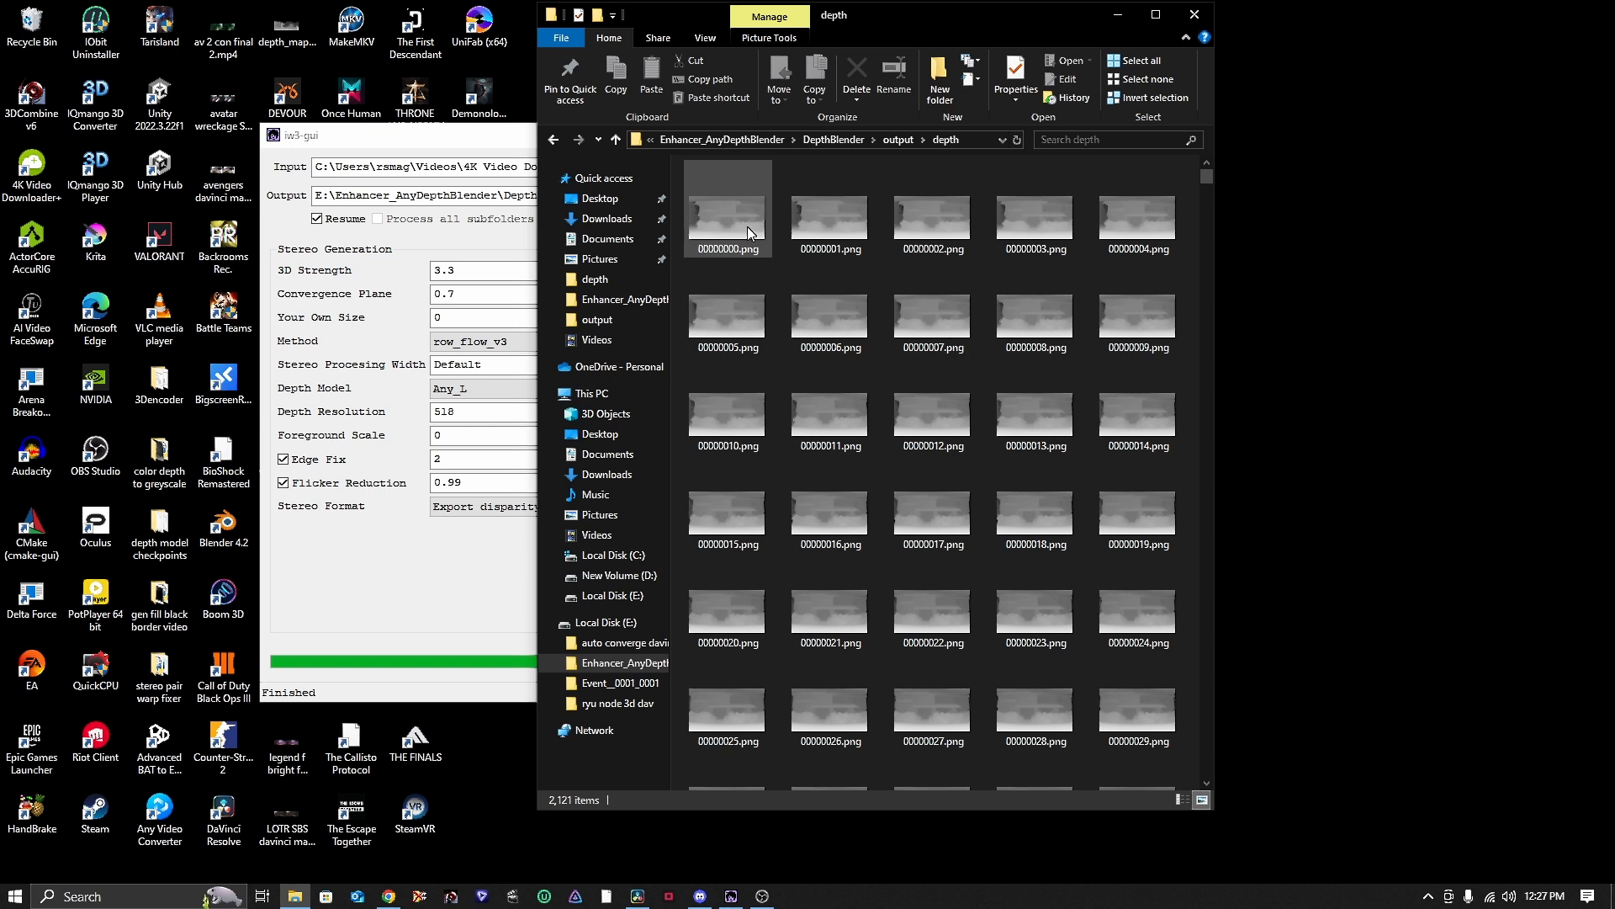
- Check the v1 folder inside DepthBlender and return to the output folder
{"action": "left_click", "coordinate": [898, 140]}
{"action": "left_click", "coordinate": [833, 140]}
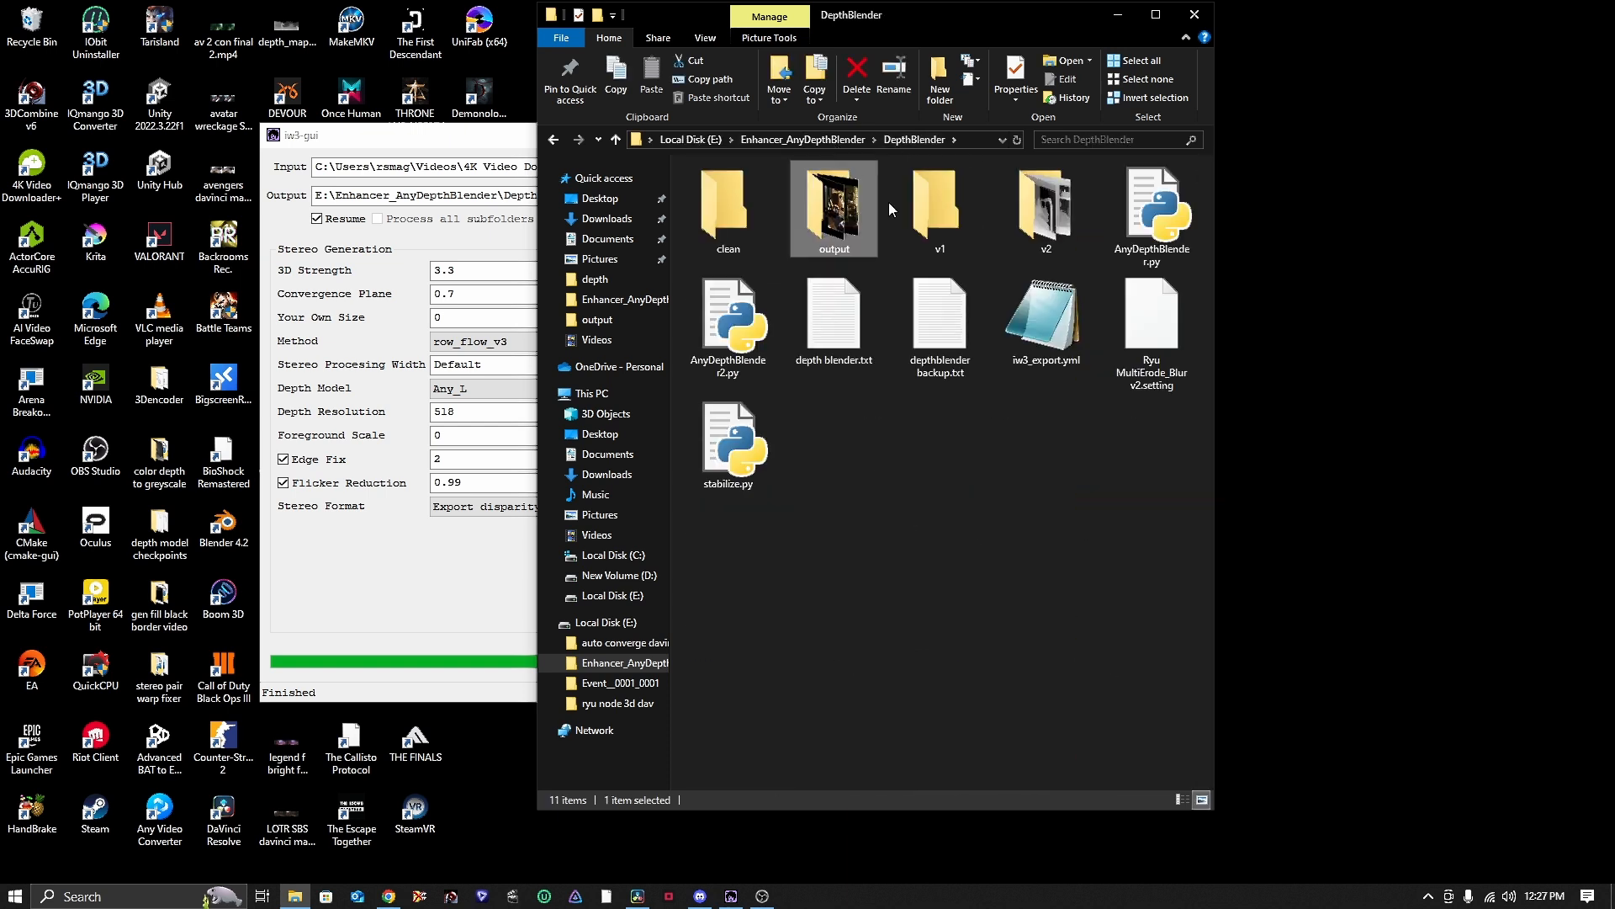
{"action": "double_click", "coordinate": [949, 198]}
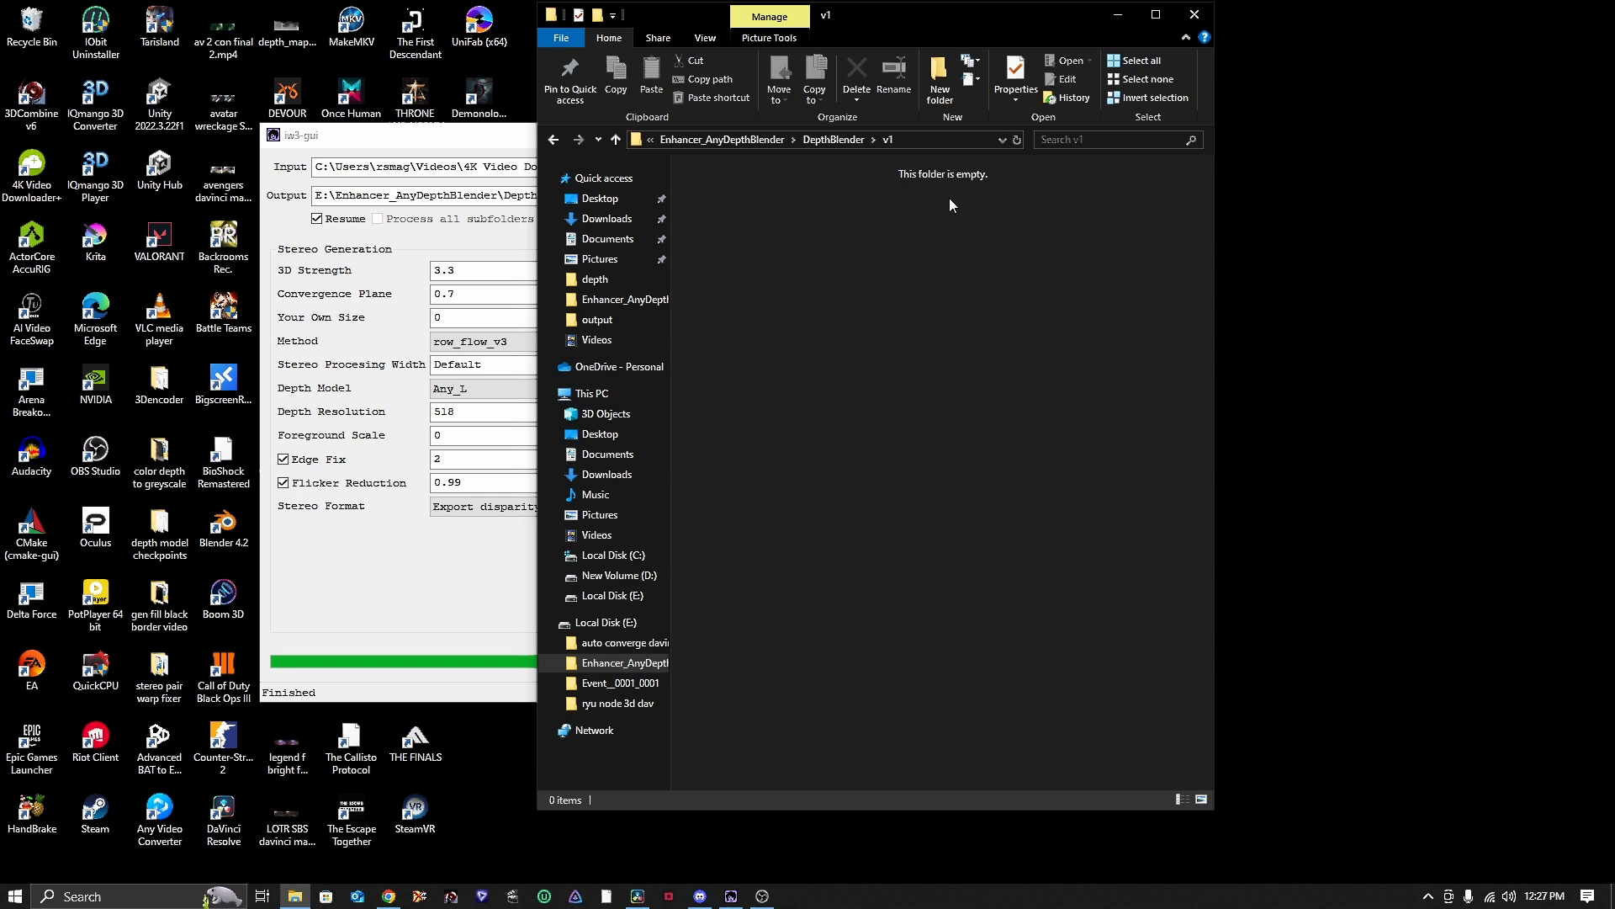
{"action": "left_click", "coordinate": [821, 138]}
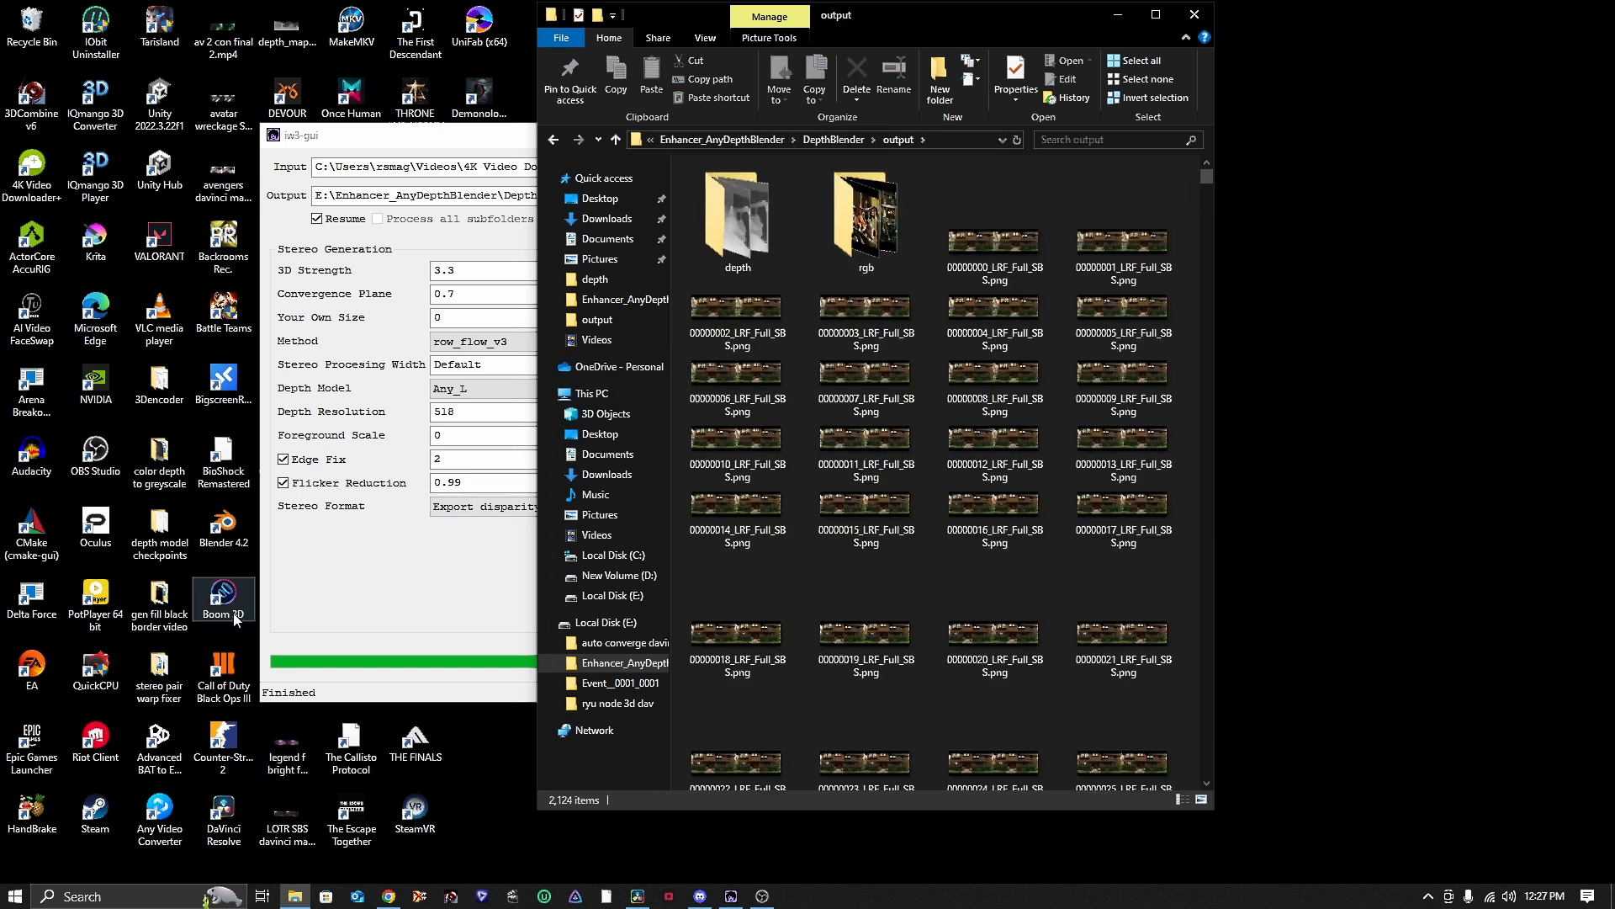
- In iw3-gui, select the Any_V2_L depth model, disable Edge Fix and set the Foreground Scale to -0.5
{"action": "left_click", "coordinate": [372, 600]}
{"action": "left_click", "coordinate": [465, 393]}
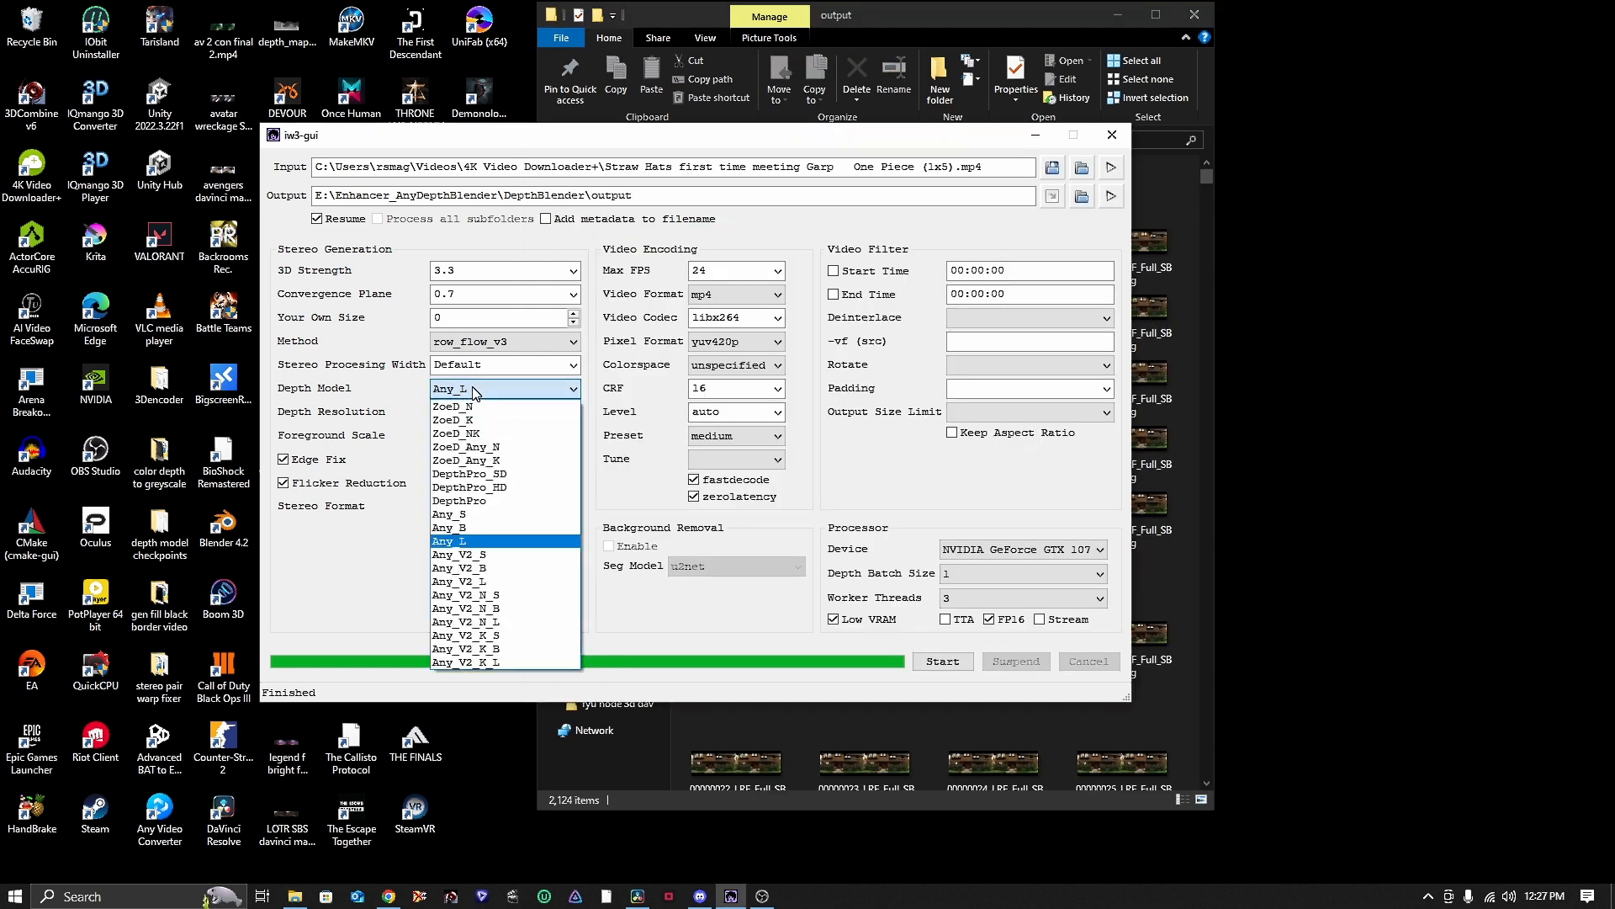
{"action": "left_click", "coordinate": [483, 587]}
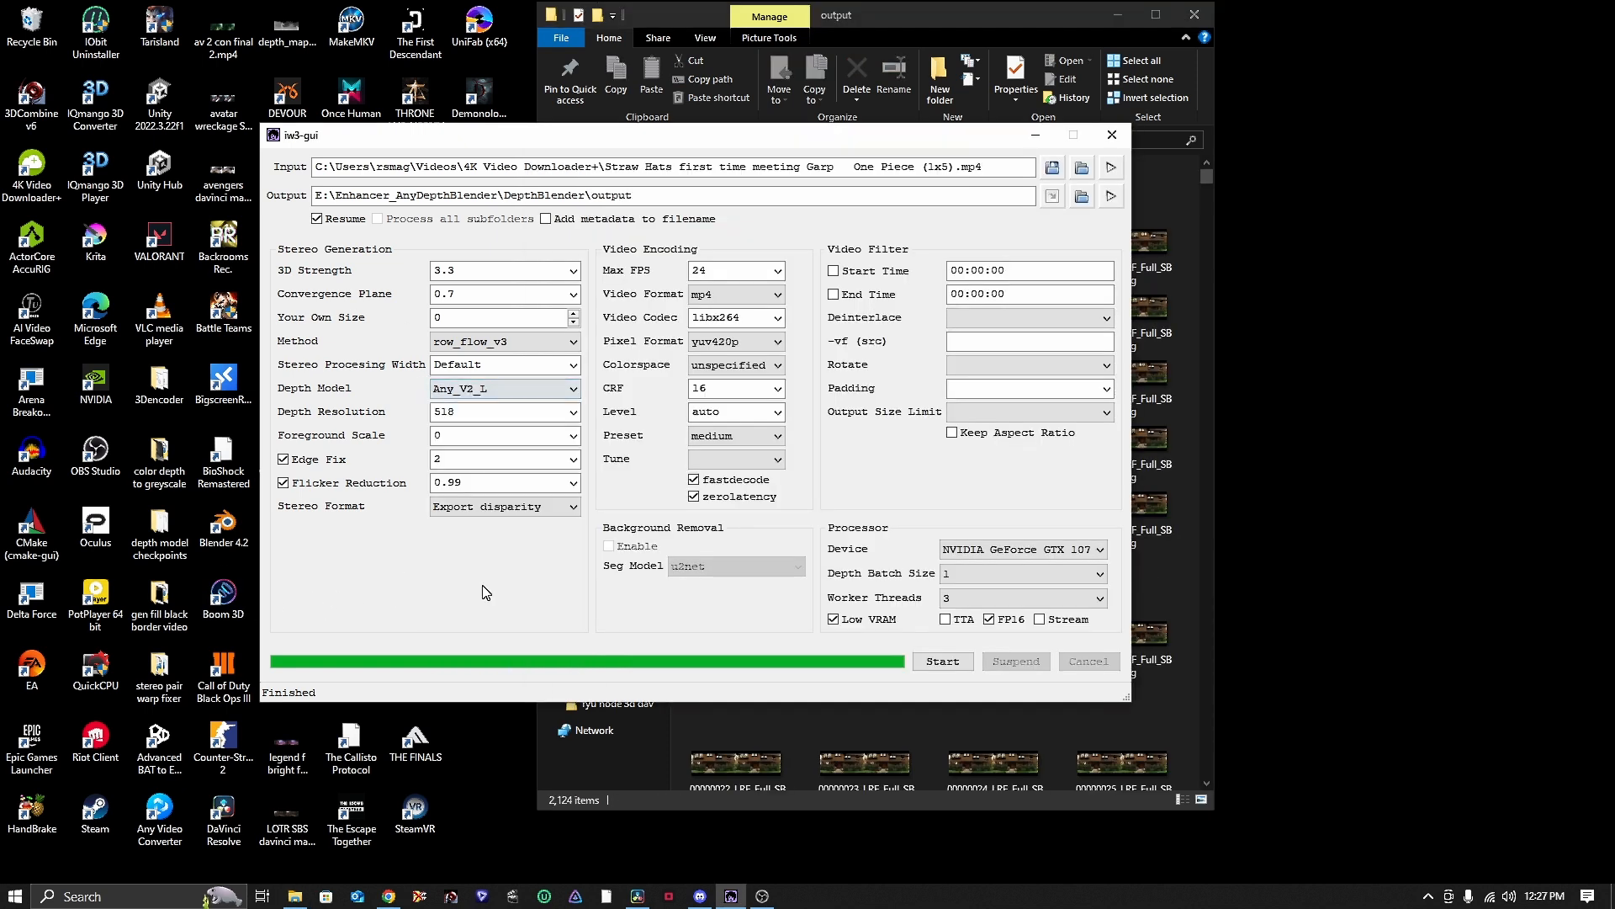
{"action": "left_click", "coordinate": [312, 466]}
{"action": "double_click", "coordinate": [448, 436]}
{"action": "type", "text": "-0.5"}
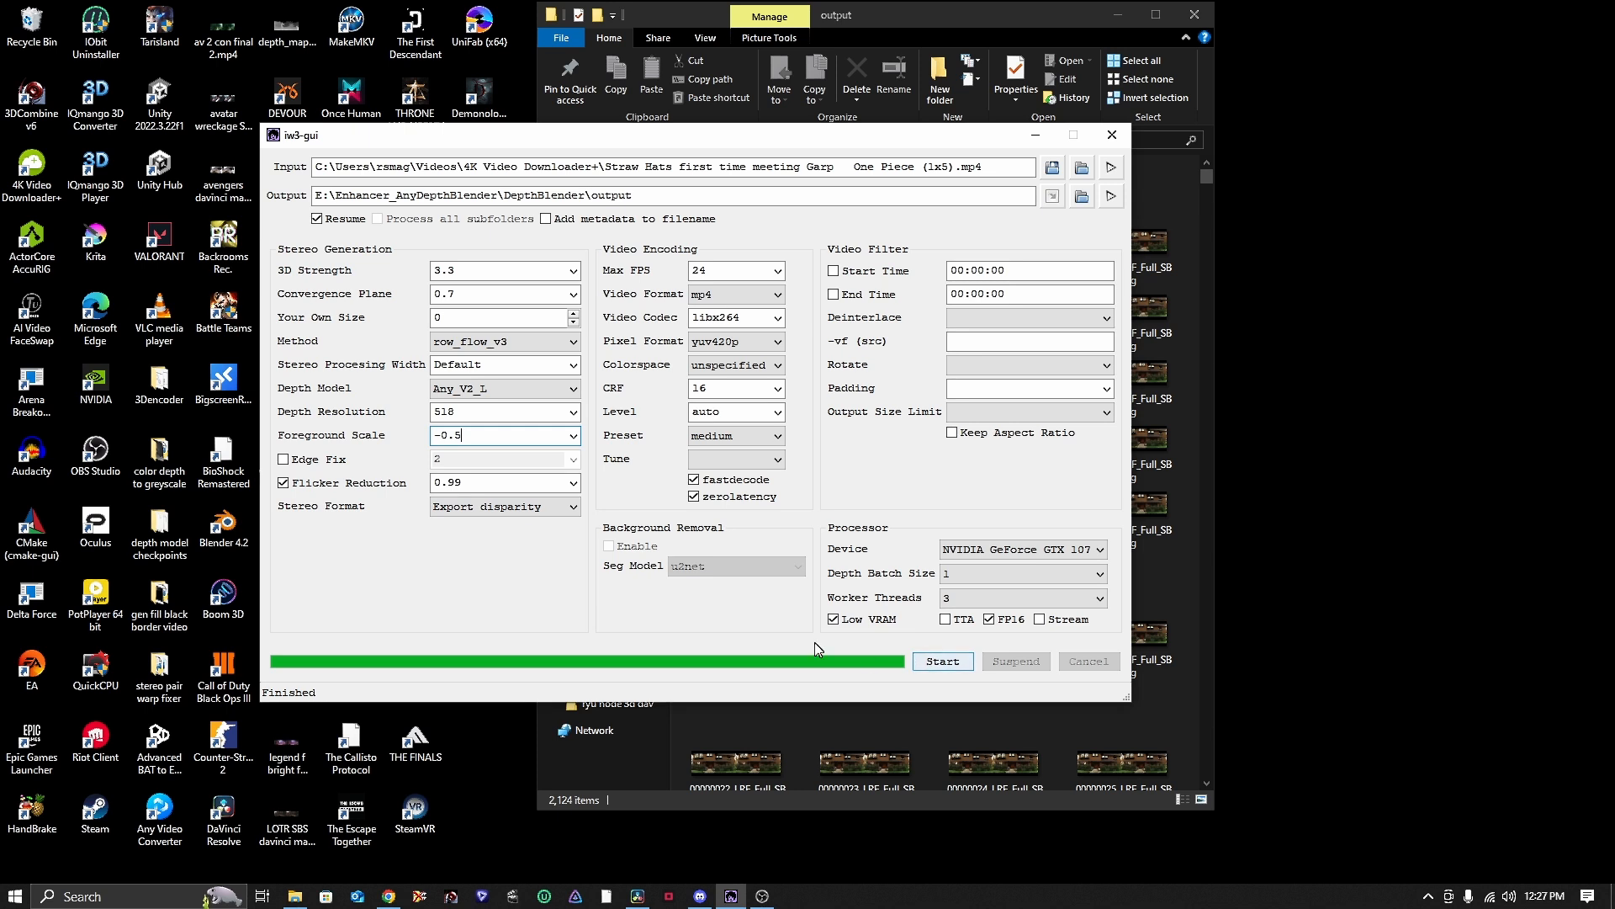
- Switch to File Explorer and view the depth frames in the output folder's depth subfolder and in DepthBlender's v2 folder
{"action": "left_click", "coordinate": [914, 20]}
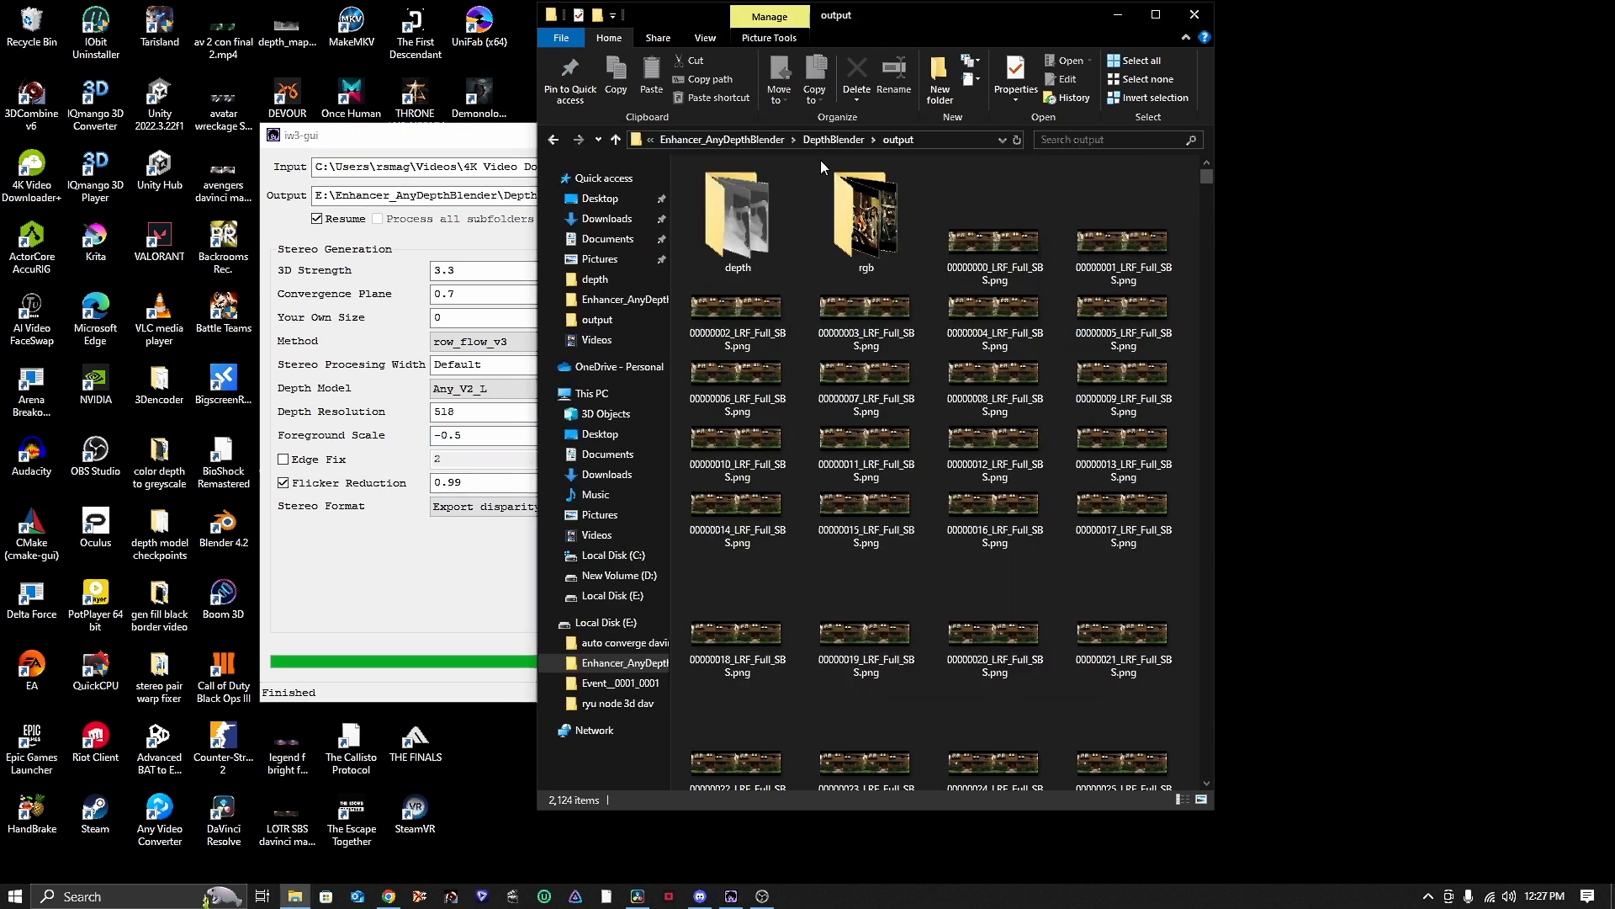
{"action": "double_click", "coordinate": [742, 221]}
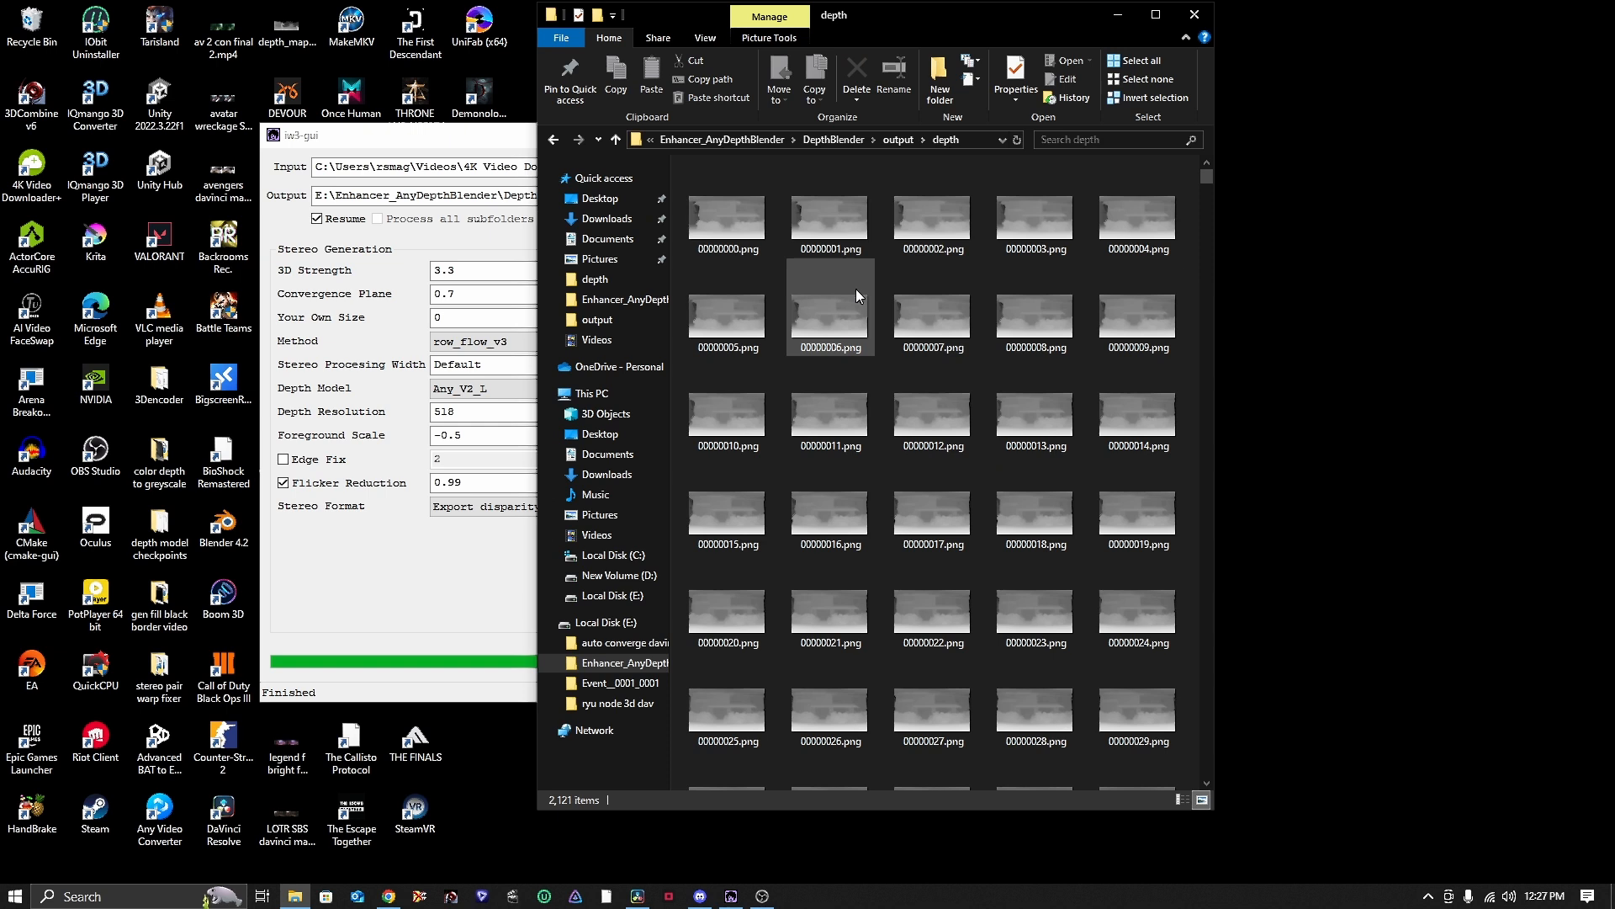
{"action": "left_click", "coordinate": [841, 139]}
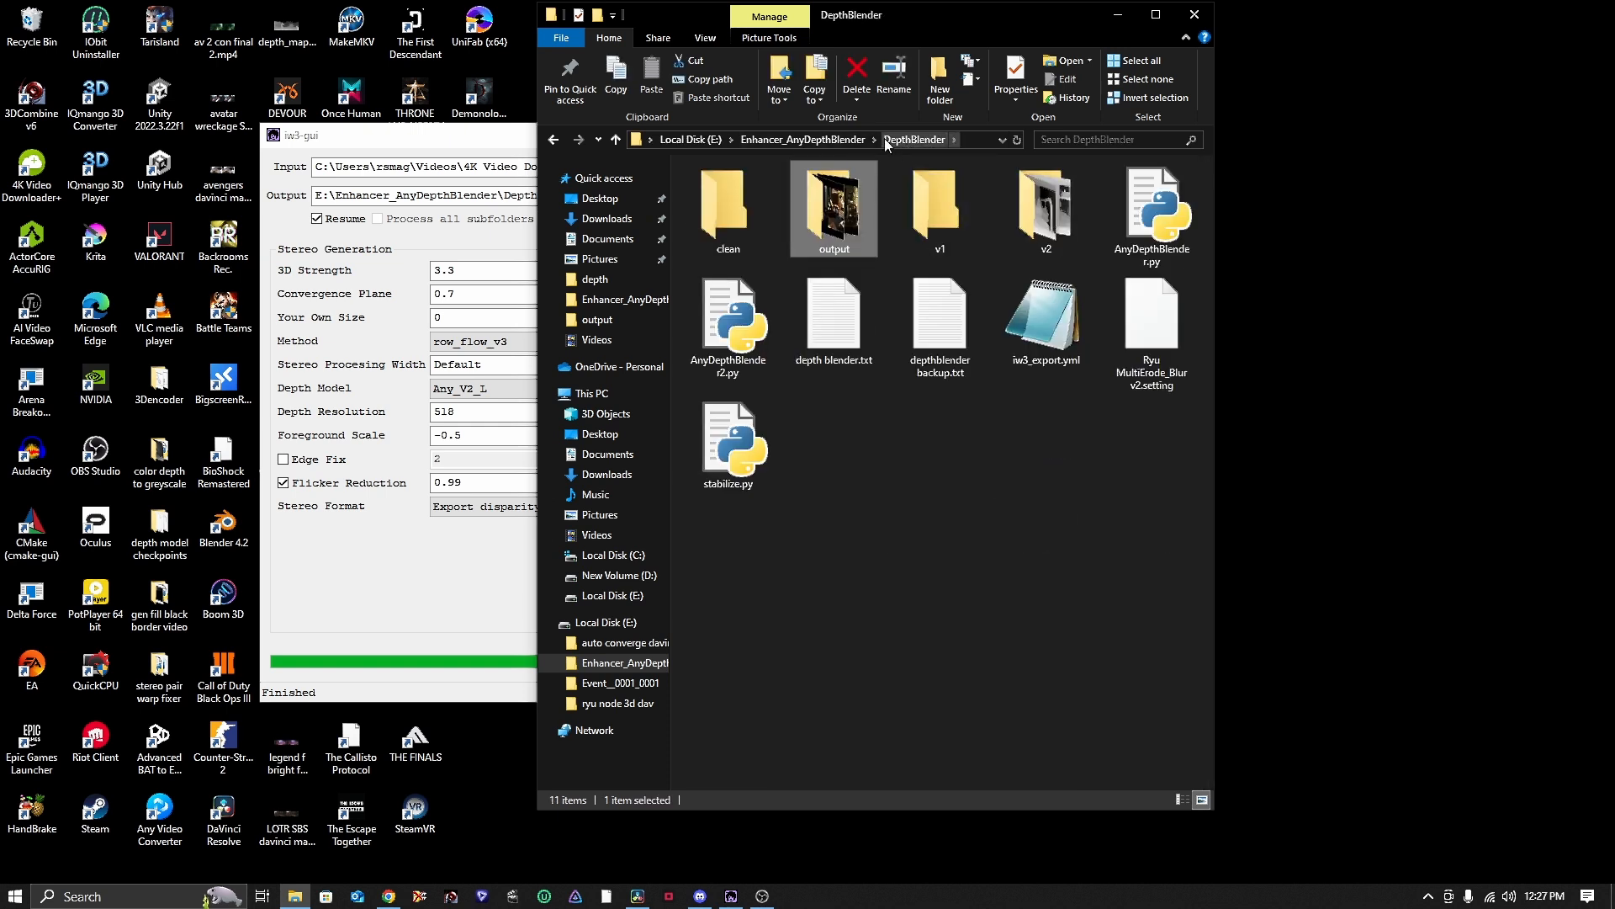
{"action": "double_click", "coordinate": [1049, 220]}
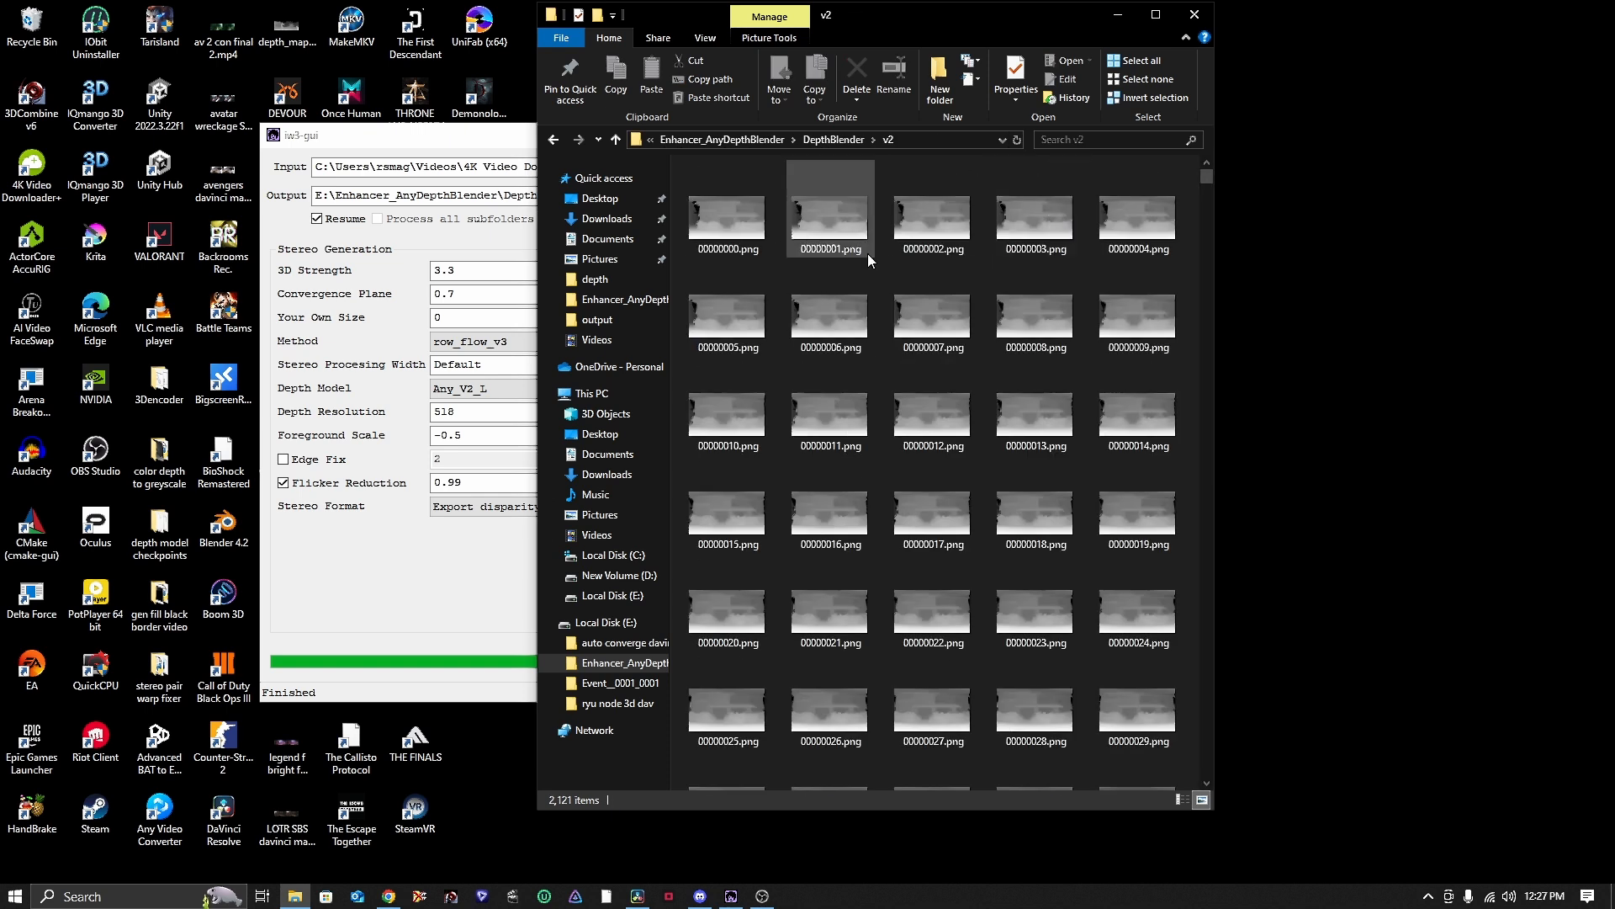
{"action": "left_click", "coordinate": [838, 140]}
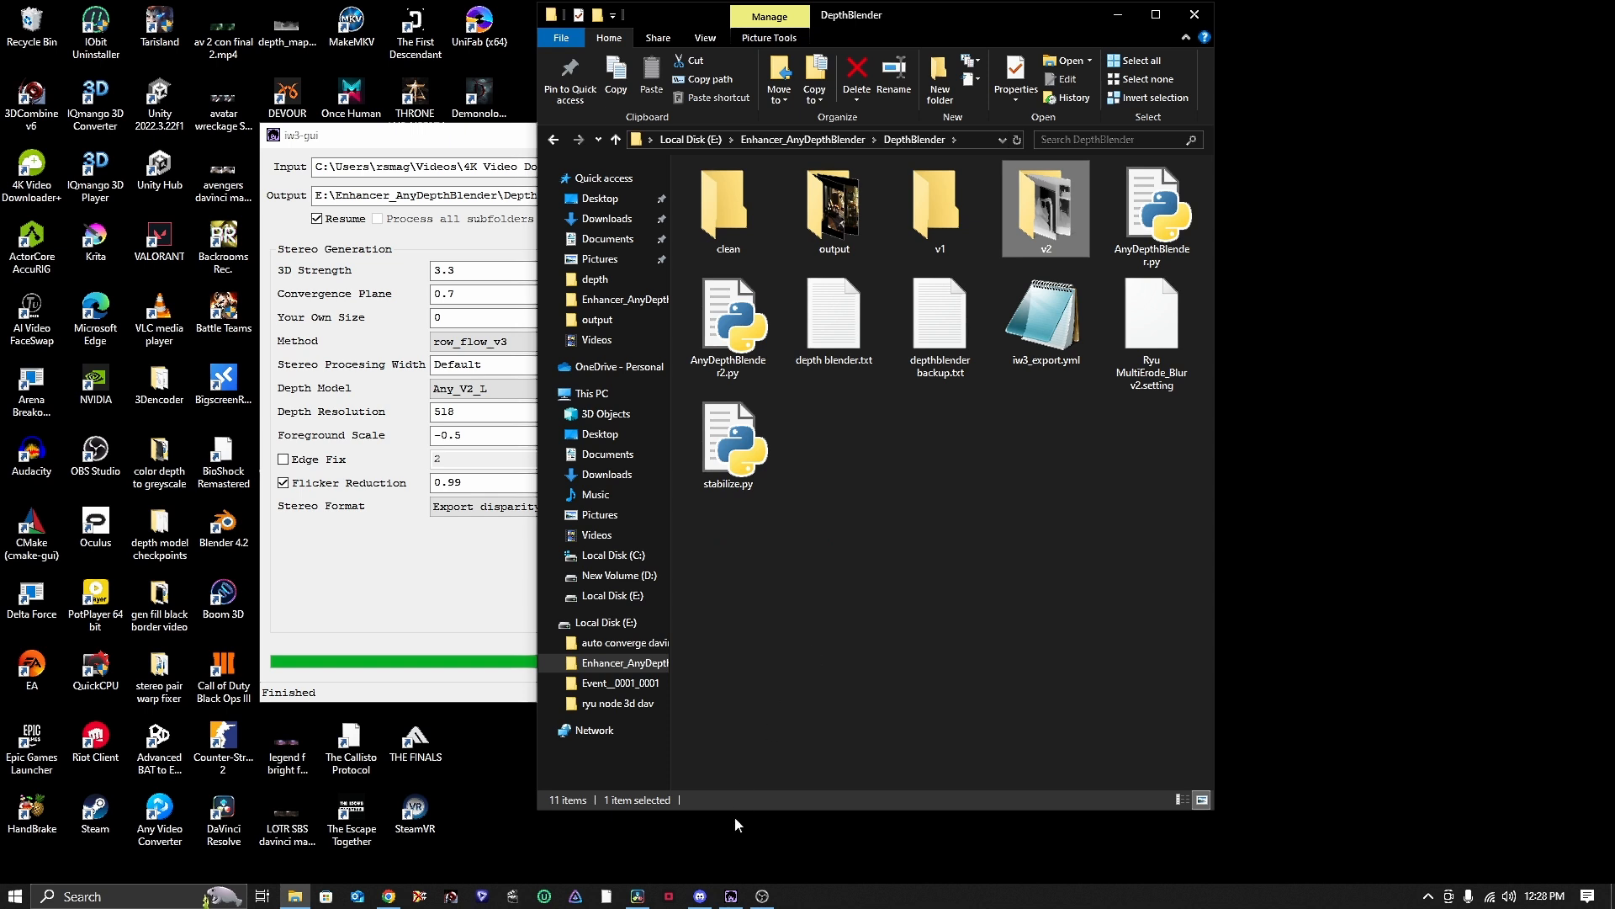
- Switch to DaVinci Resolve and bring the v1 folder from DepthBlender into Media Storage
{"action": "mouse_move", "coordinate": [635, 898]}
{"action": "left_click", "coordinate": [612, 781]}
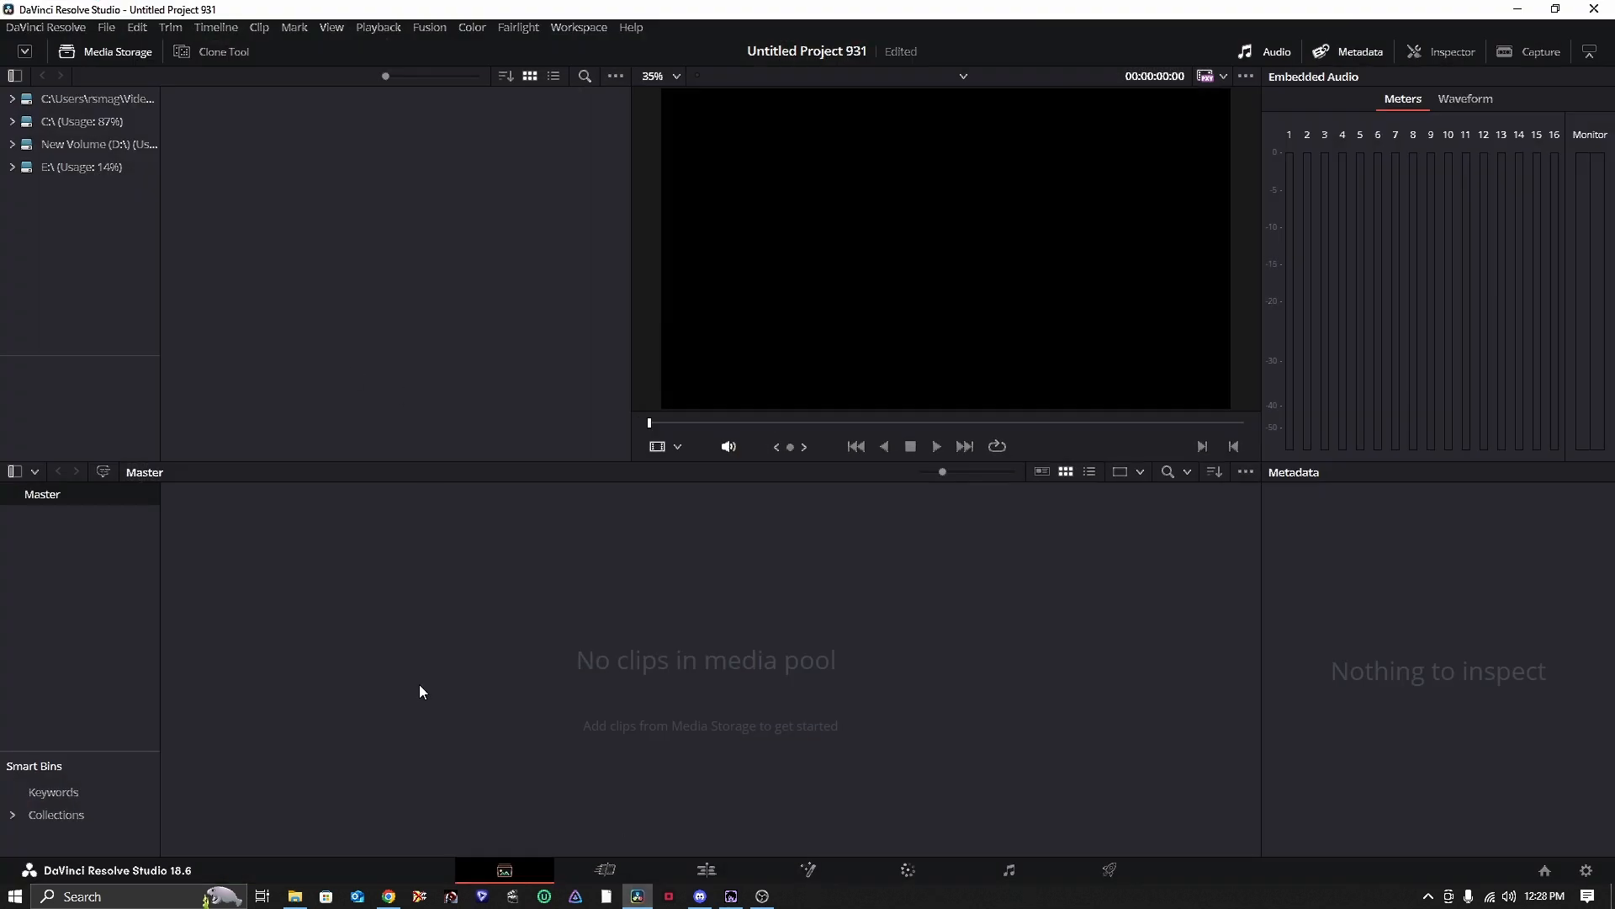
{"action": "left_click", "coordinate": [295, 896]}
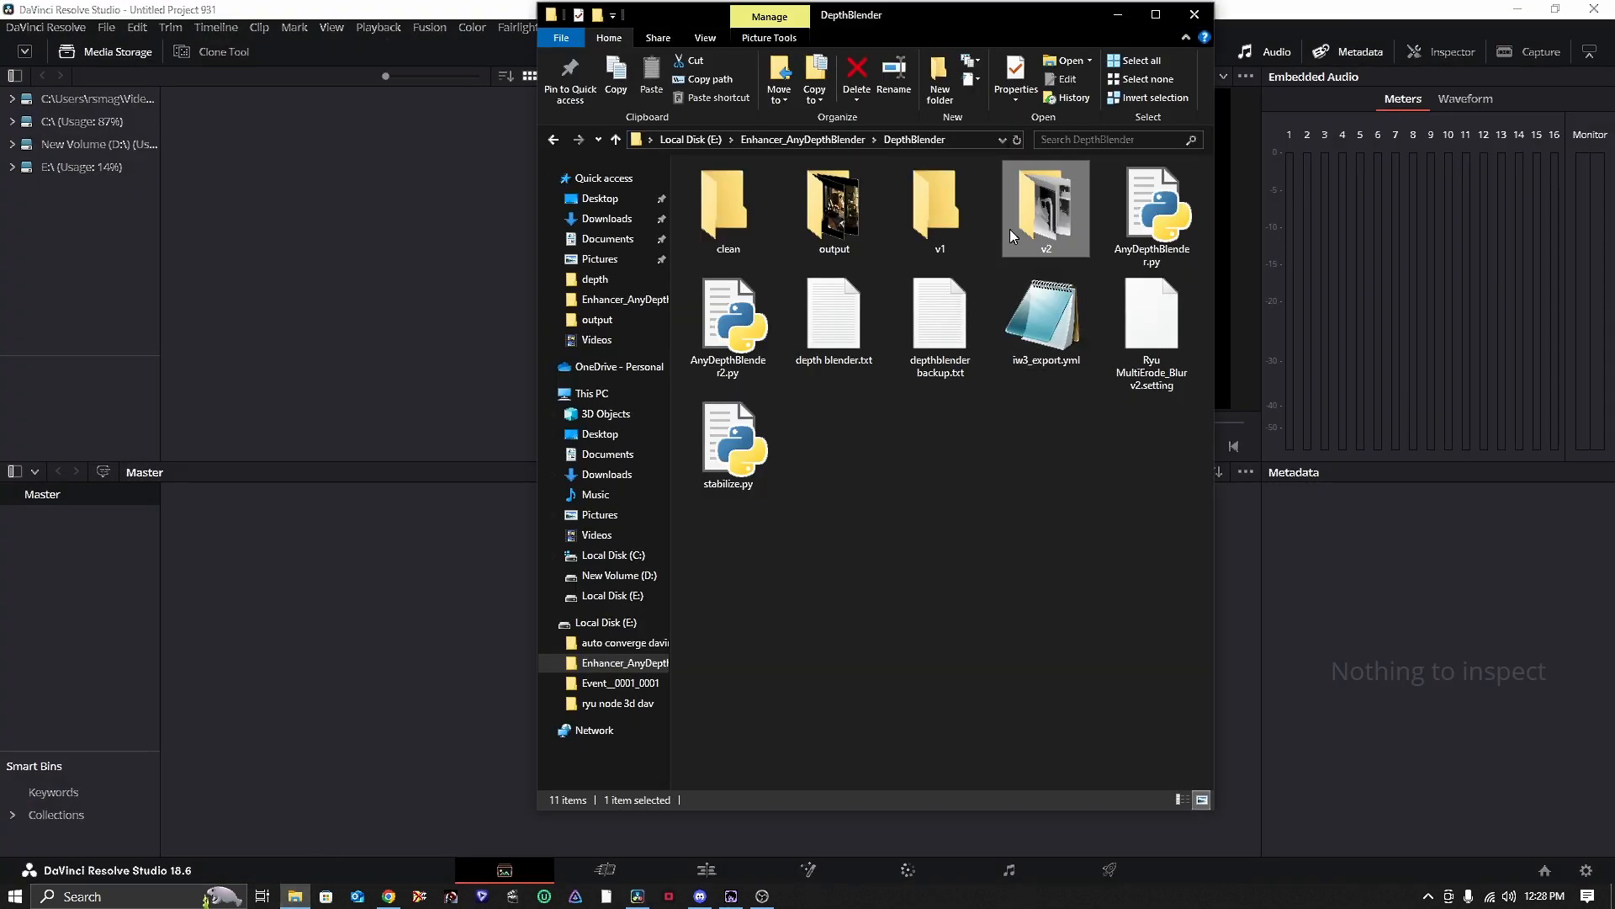
{"action": "left_click", "coordinate": [947, 215]}
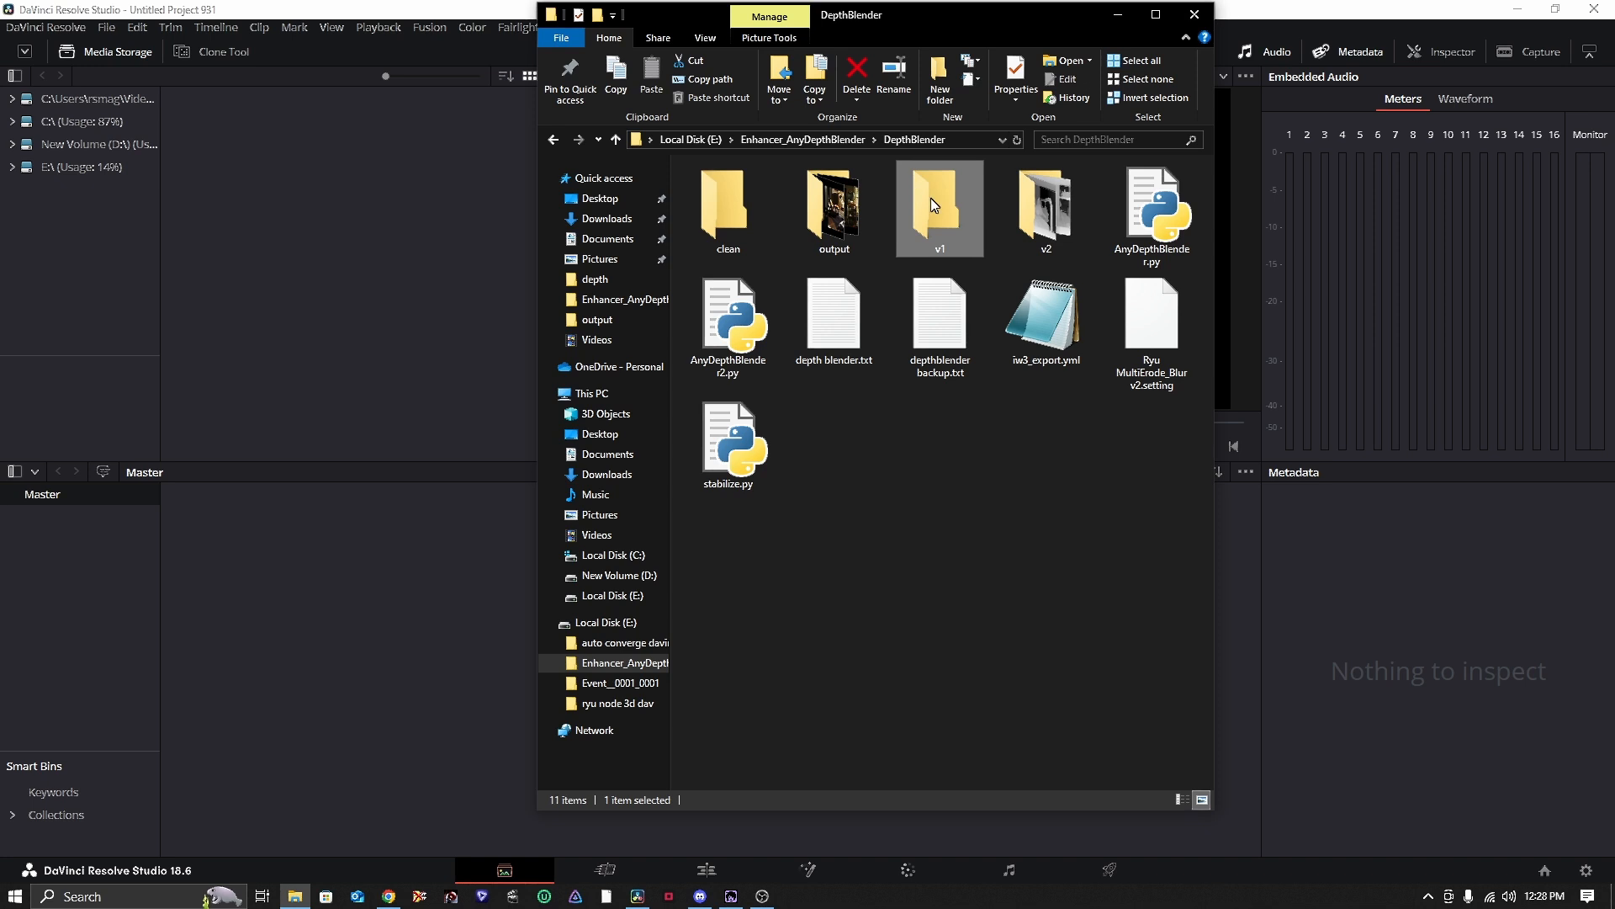
{"action": "left_click_drag", "start_coordinate": [930, 199], "coordinate": [355, 175]}
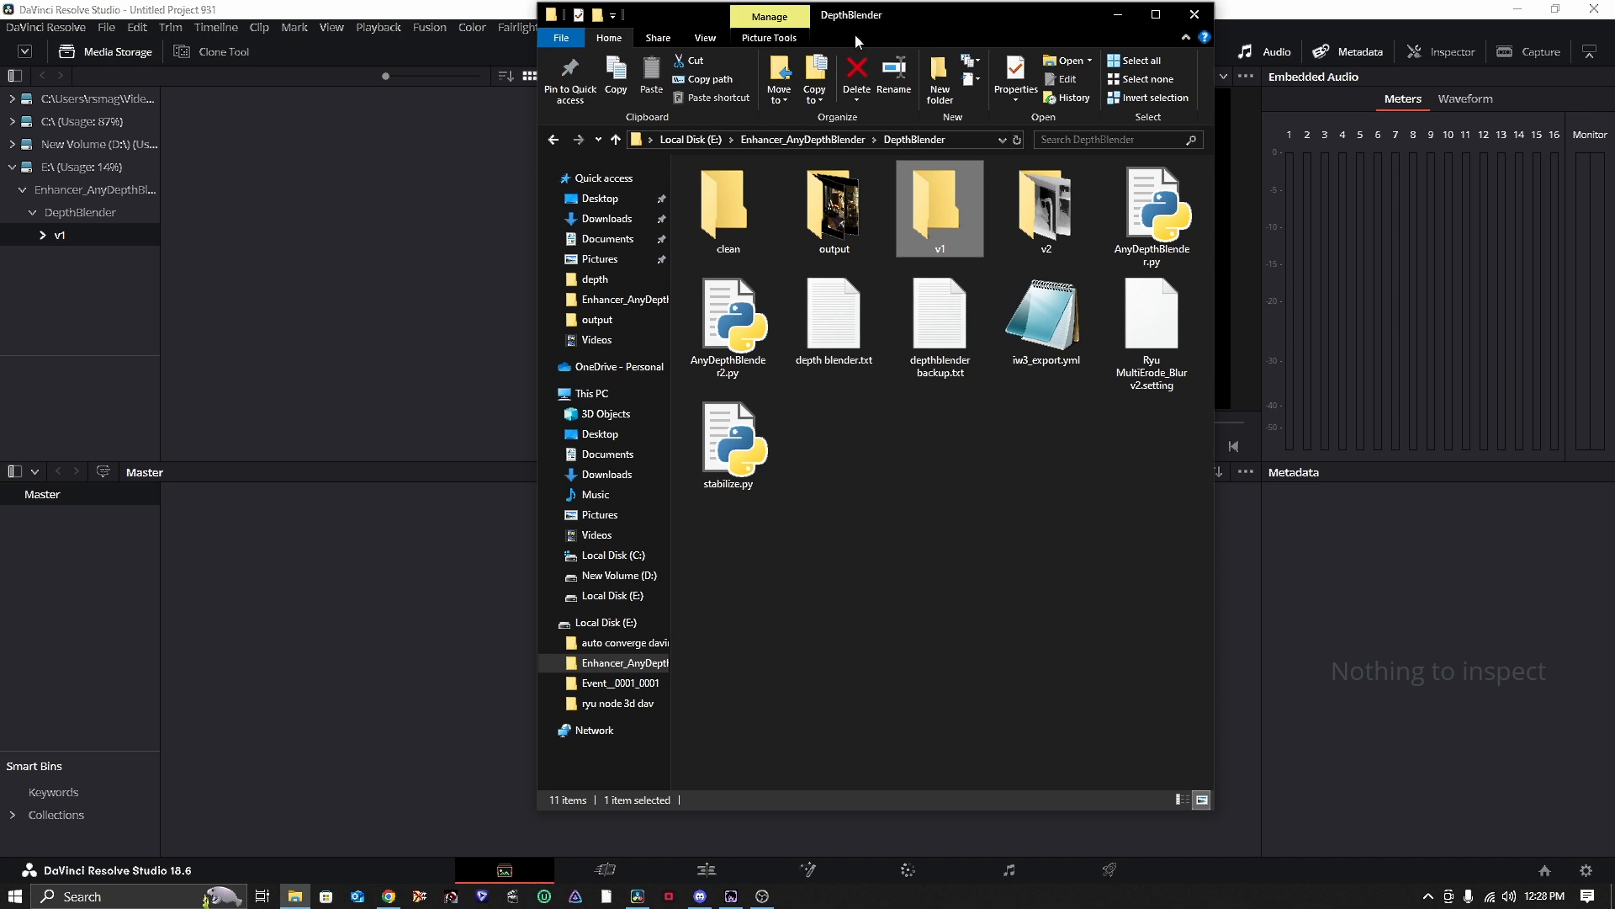
{"action": "left_click", "coordinate": [1117, 15]}
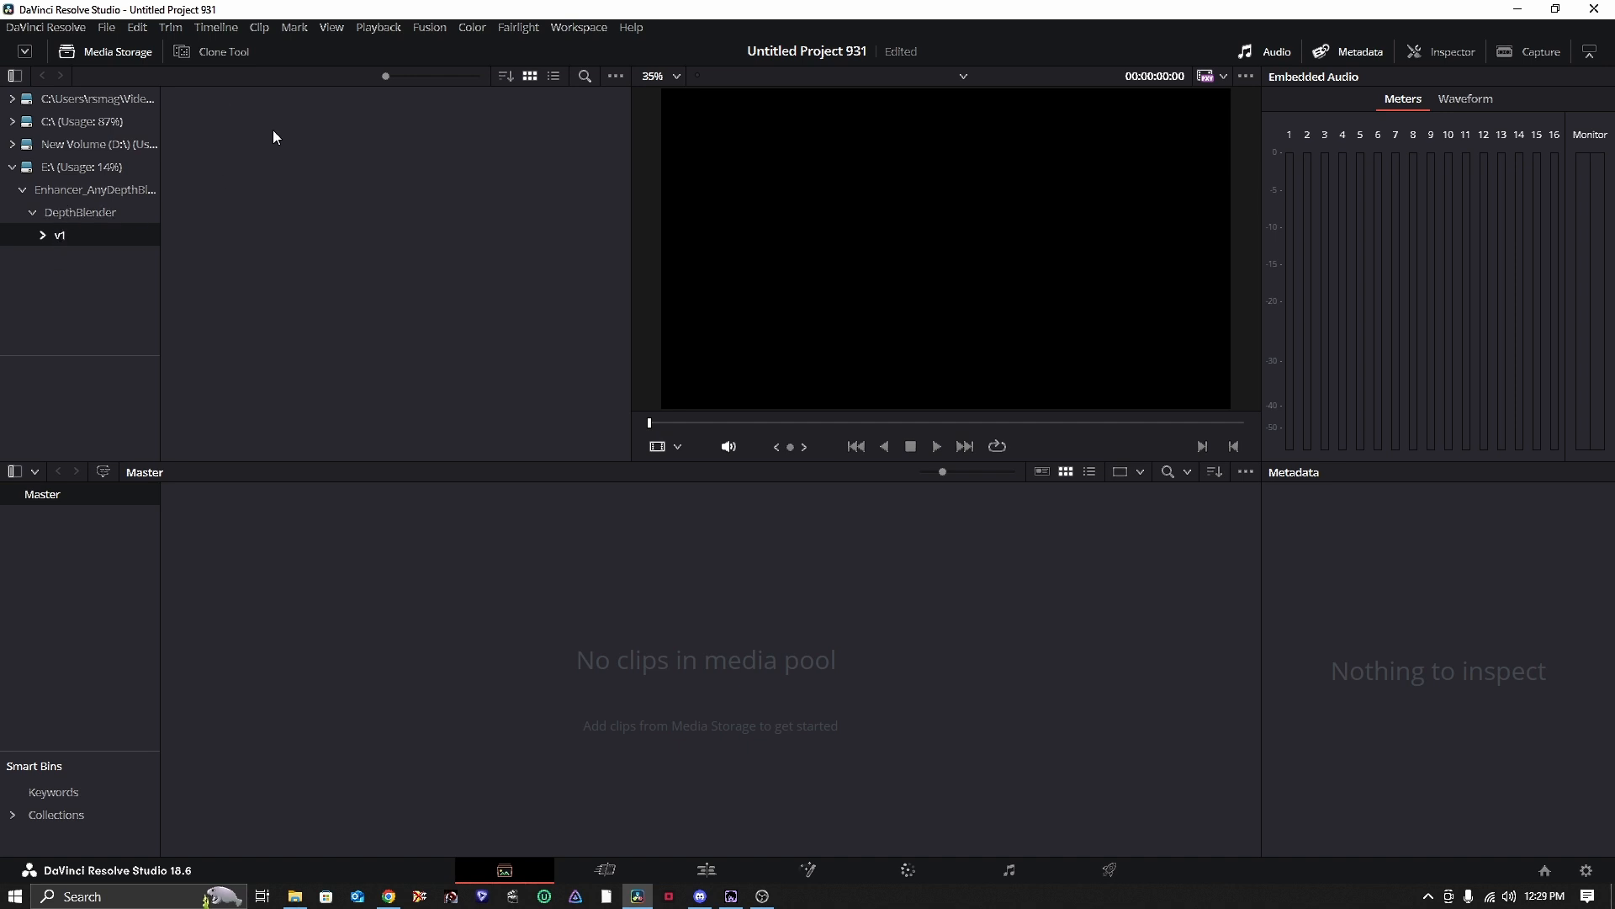
- Bring the v2 folder from DepthBlender into DaVinci Resolve's Media Storage
{"action": "left_click", "coordinate": [295, 896]}
{"action": "left_click", "coordinate": [1032, 207]}
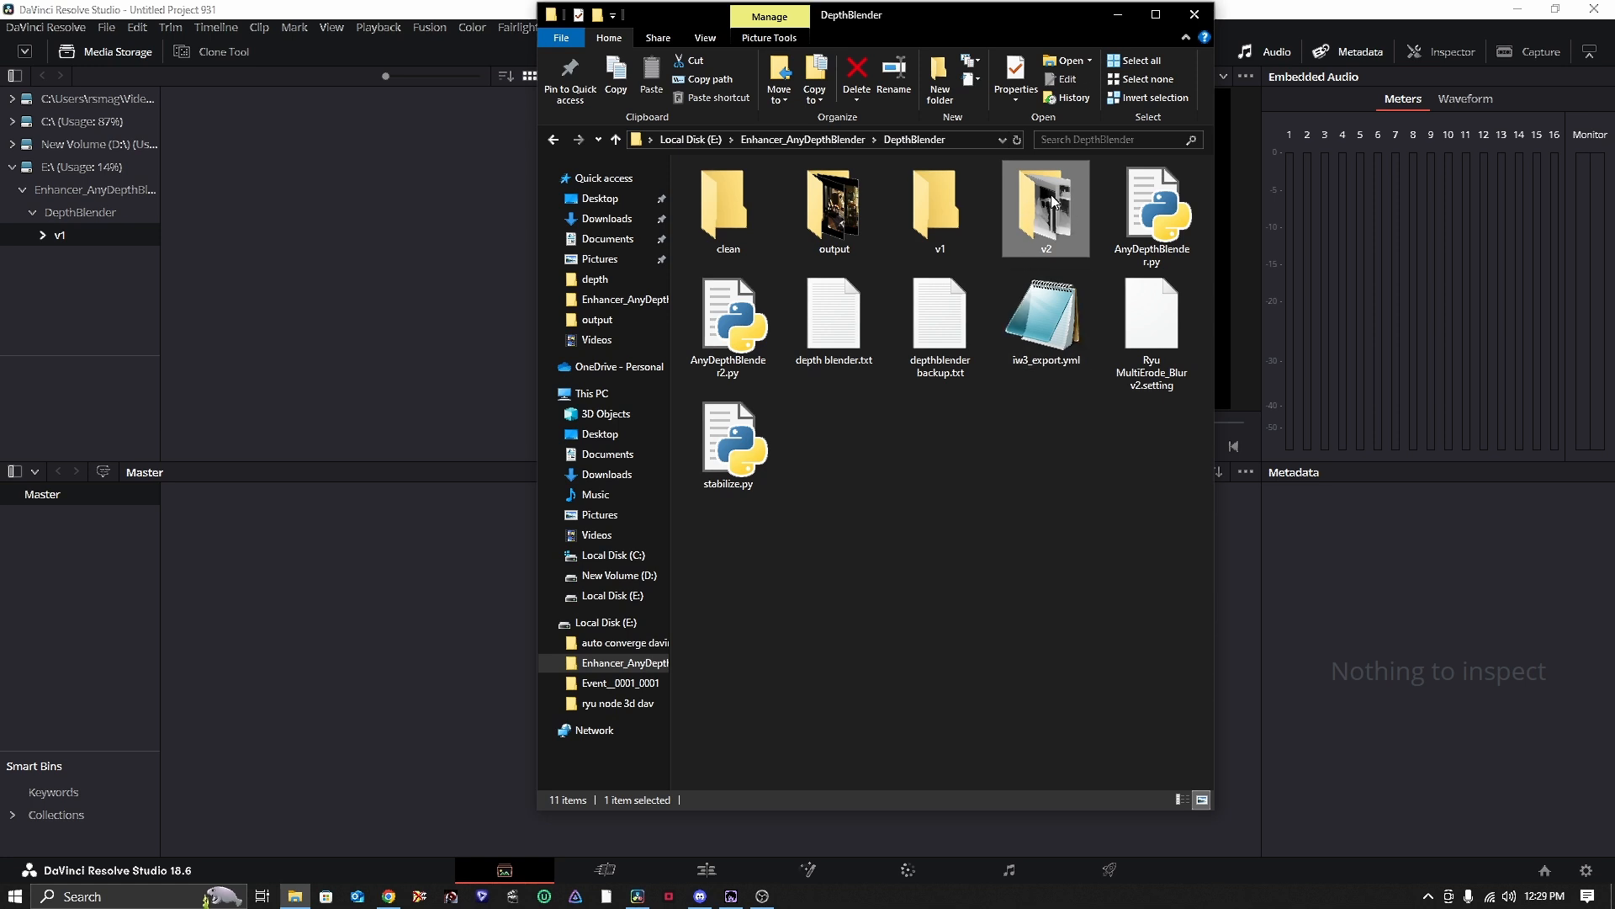
{"action": "double_click", "coordinate": [1051, 198]}
{"action": "left_click", "coordinate": [914, 139]}
{"action": "left_click_drag", "start_coordinate": [1001, 199], "coordinate": [362, 272]}
{"action": "left_click", "coordinate": [430, 192]}
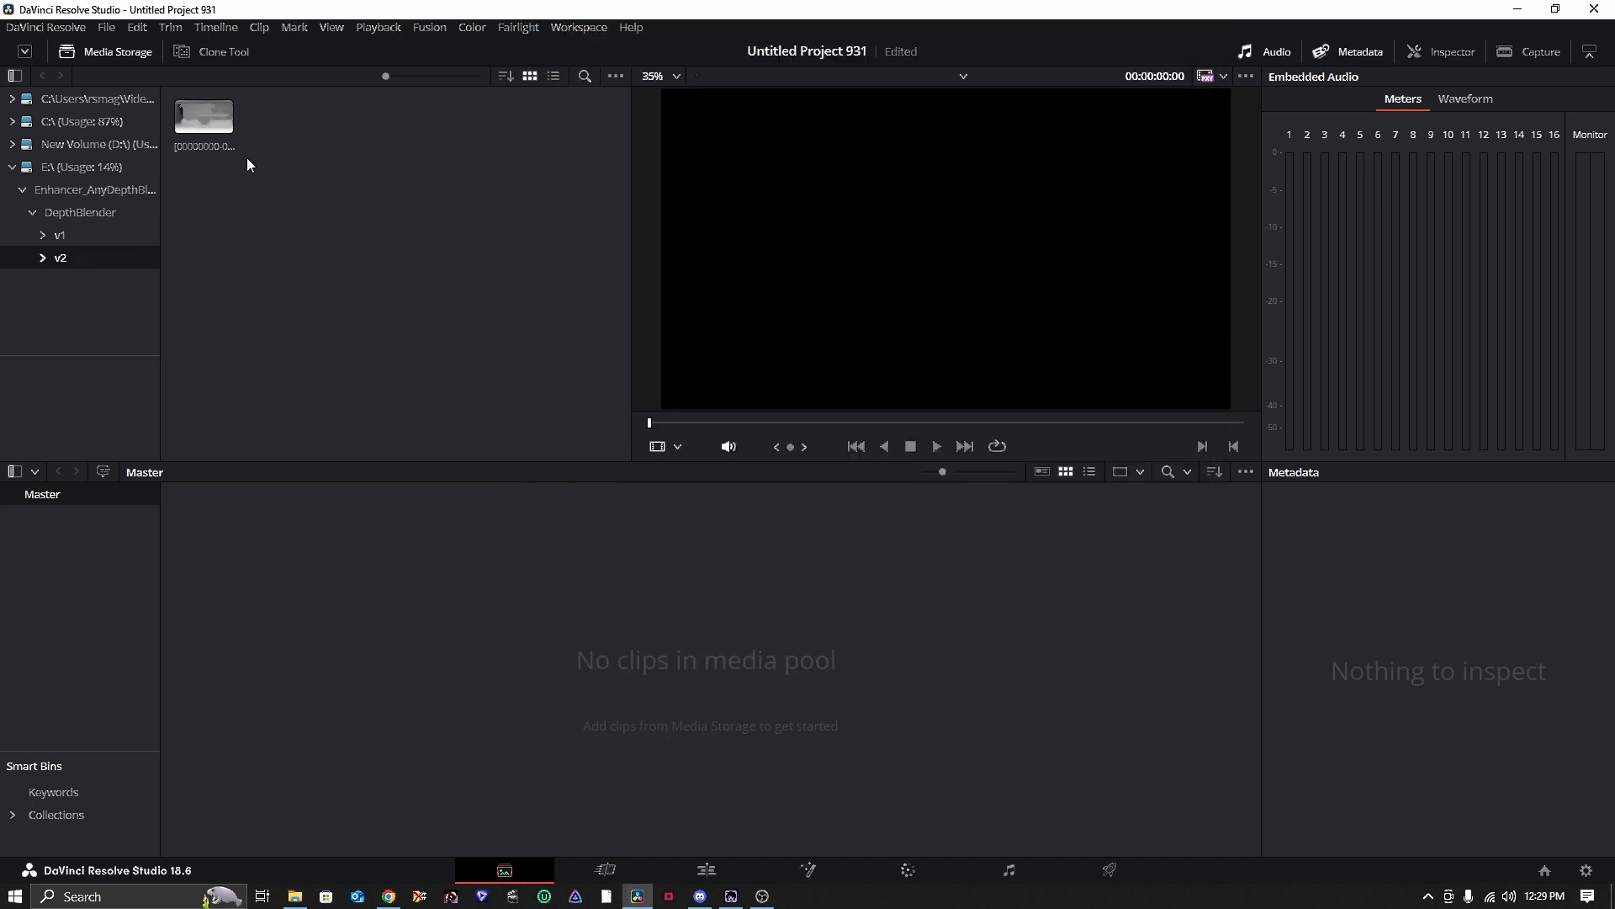
- Look through the v1 and v2 folders in Media Storage and preview the v2 depth map sequence
{"action": "left_click", "coordinate": [66, 244]}
{"action": "left_click", "coordinate": [72, 259]}
{"action": "left_click_drag", "start_coordinate": [281, 115], "coordinate": [210, 154]}
{"action": "left_click", "coordinate": [266, 144]}
{"action": "left_click", "coordinate": [84, 234]}
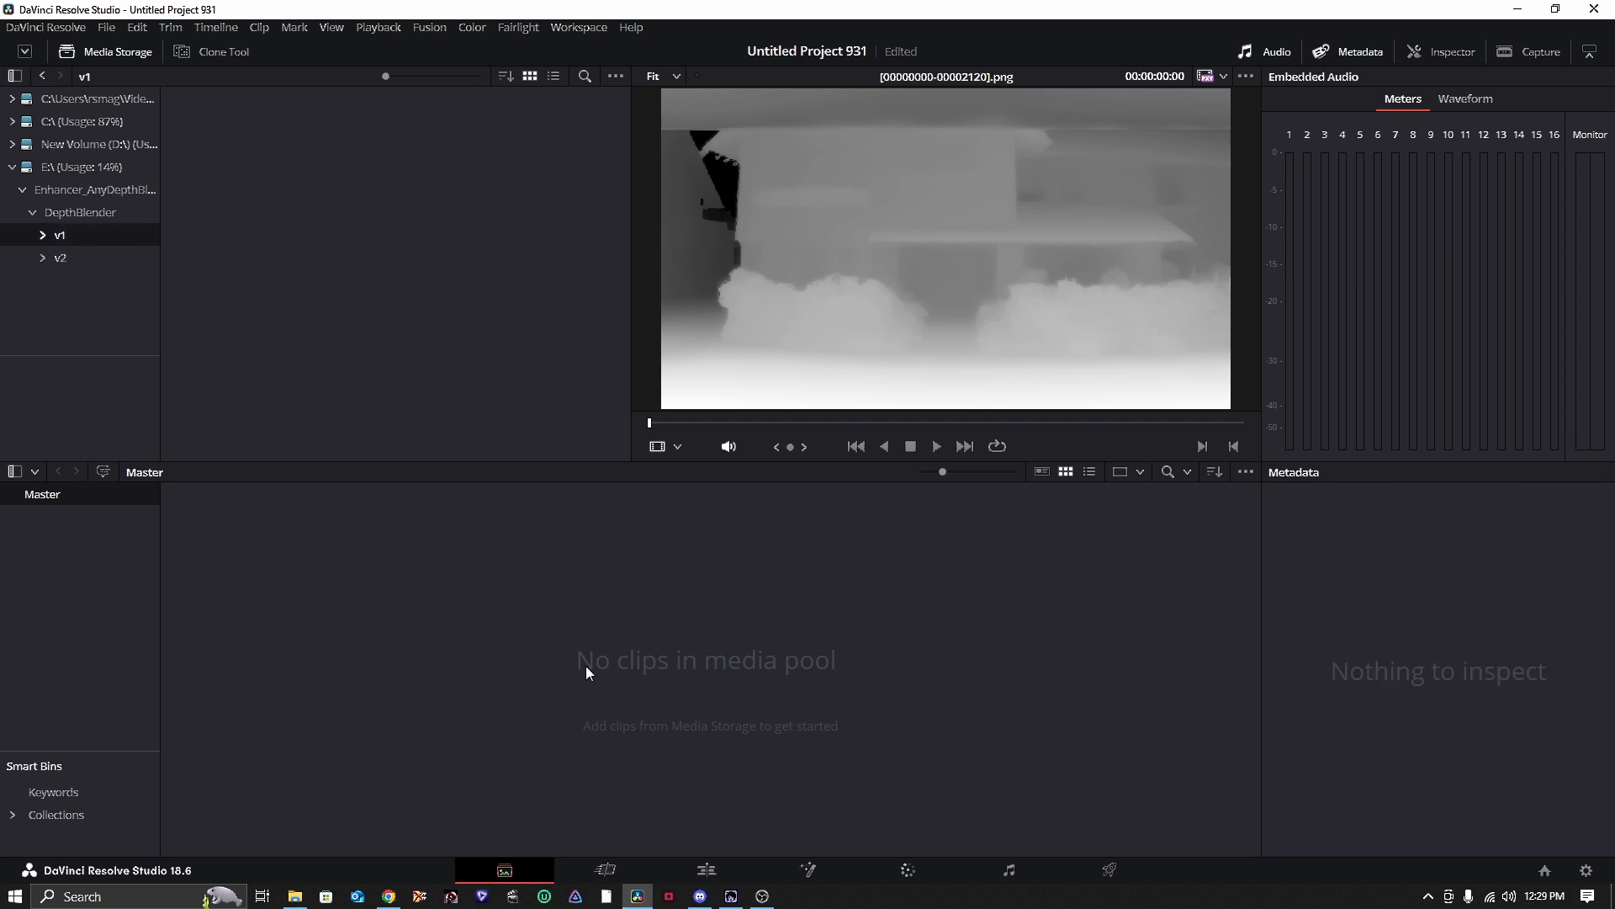
{"action": "left_click", "coordinate": [65, 258]}
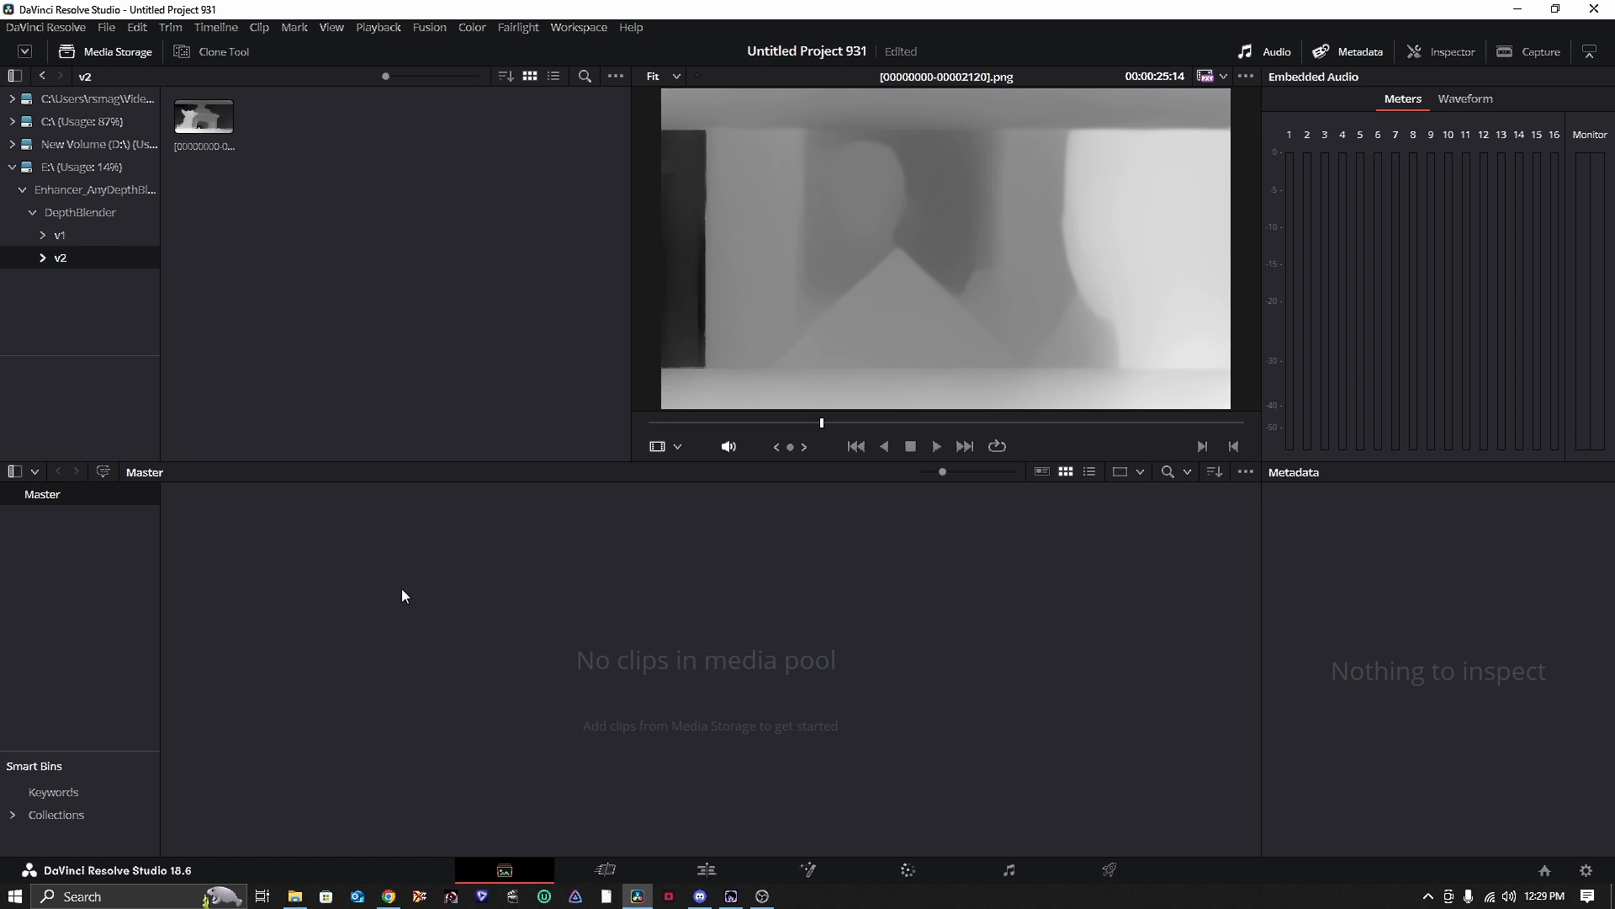
{"action": "mouse_move", "coordinate": [207, 122]}
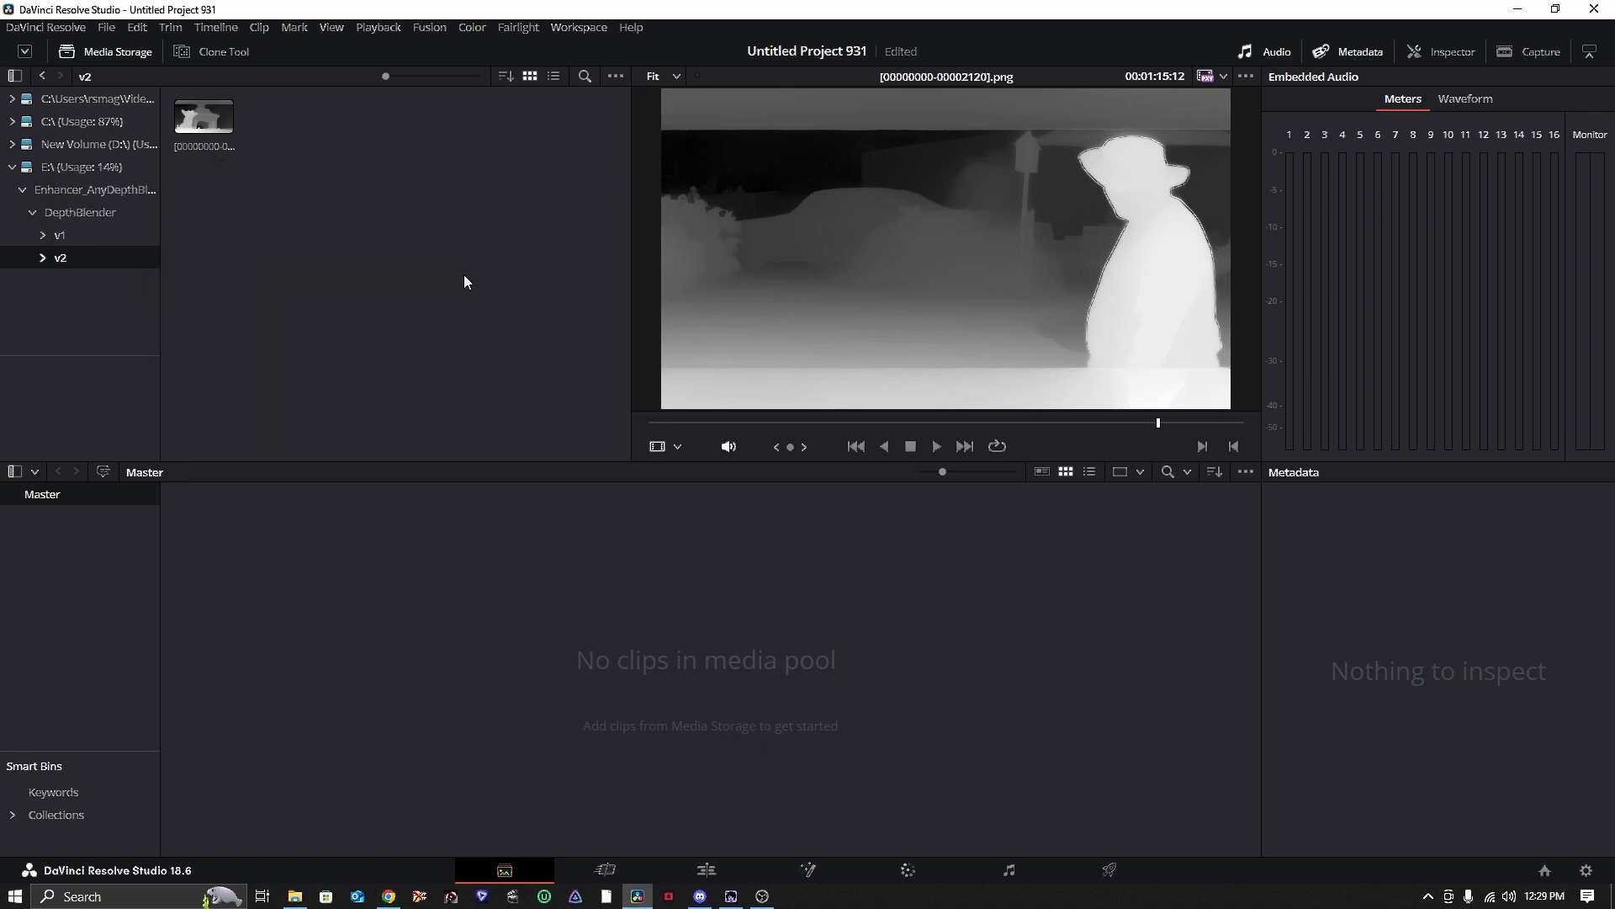
- Add the v2 PNG depth sequence to the media pool and place it at the start of a new timeline
{"action": "left_click", "coordinate": [687, 865]}
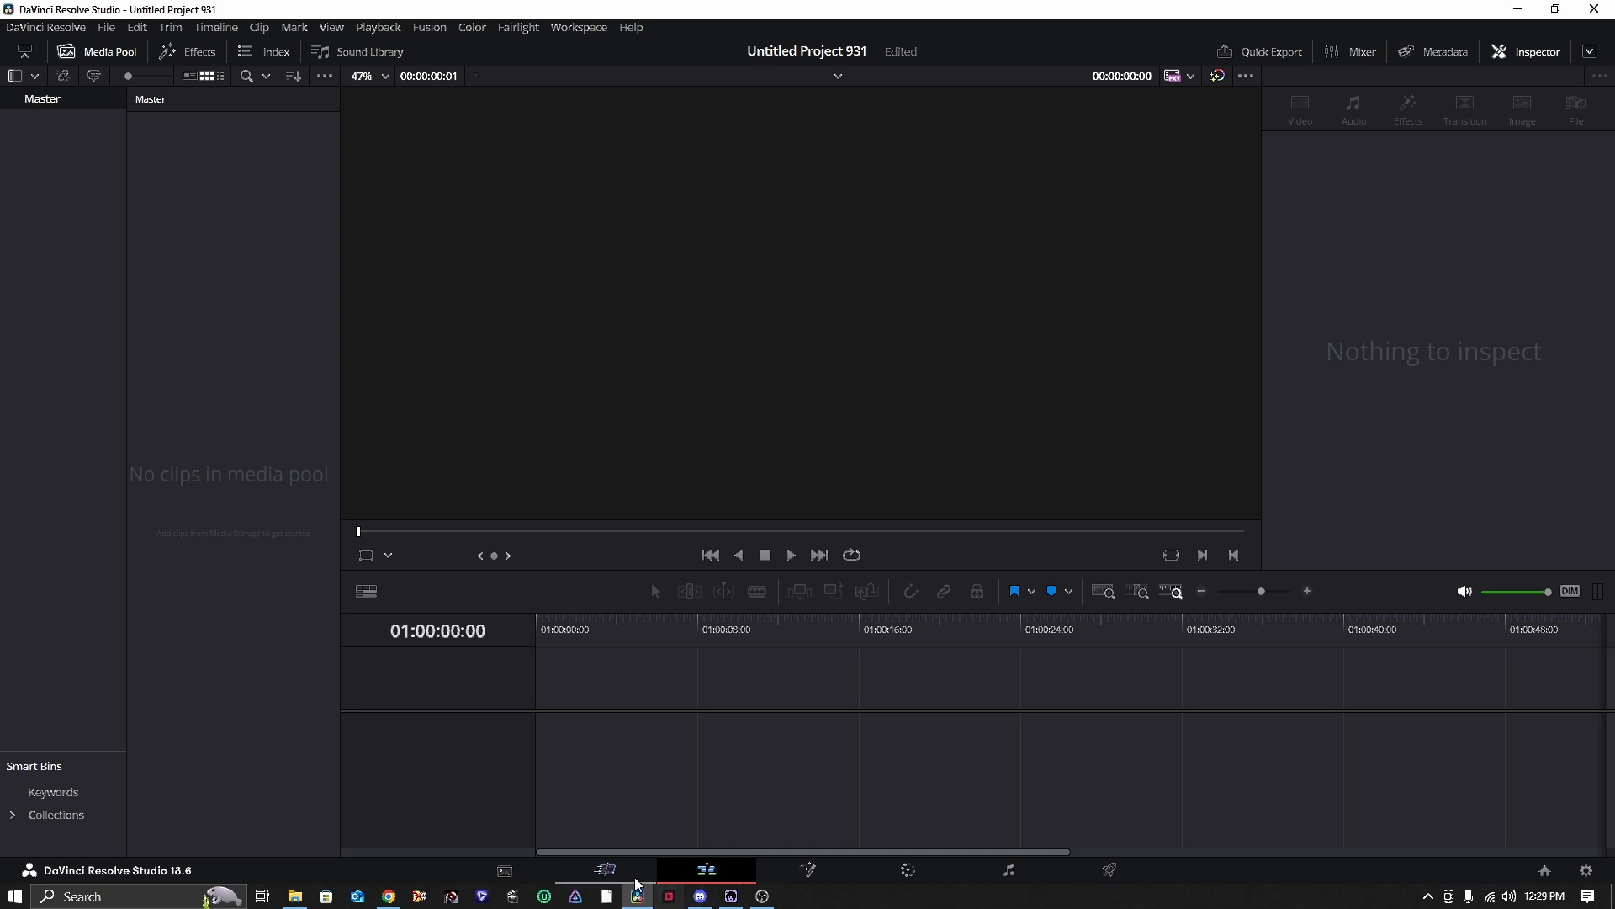
{"action": "left_click", "coordinate": [483, 869]}
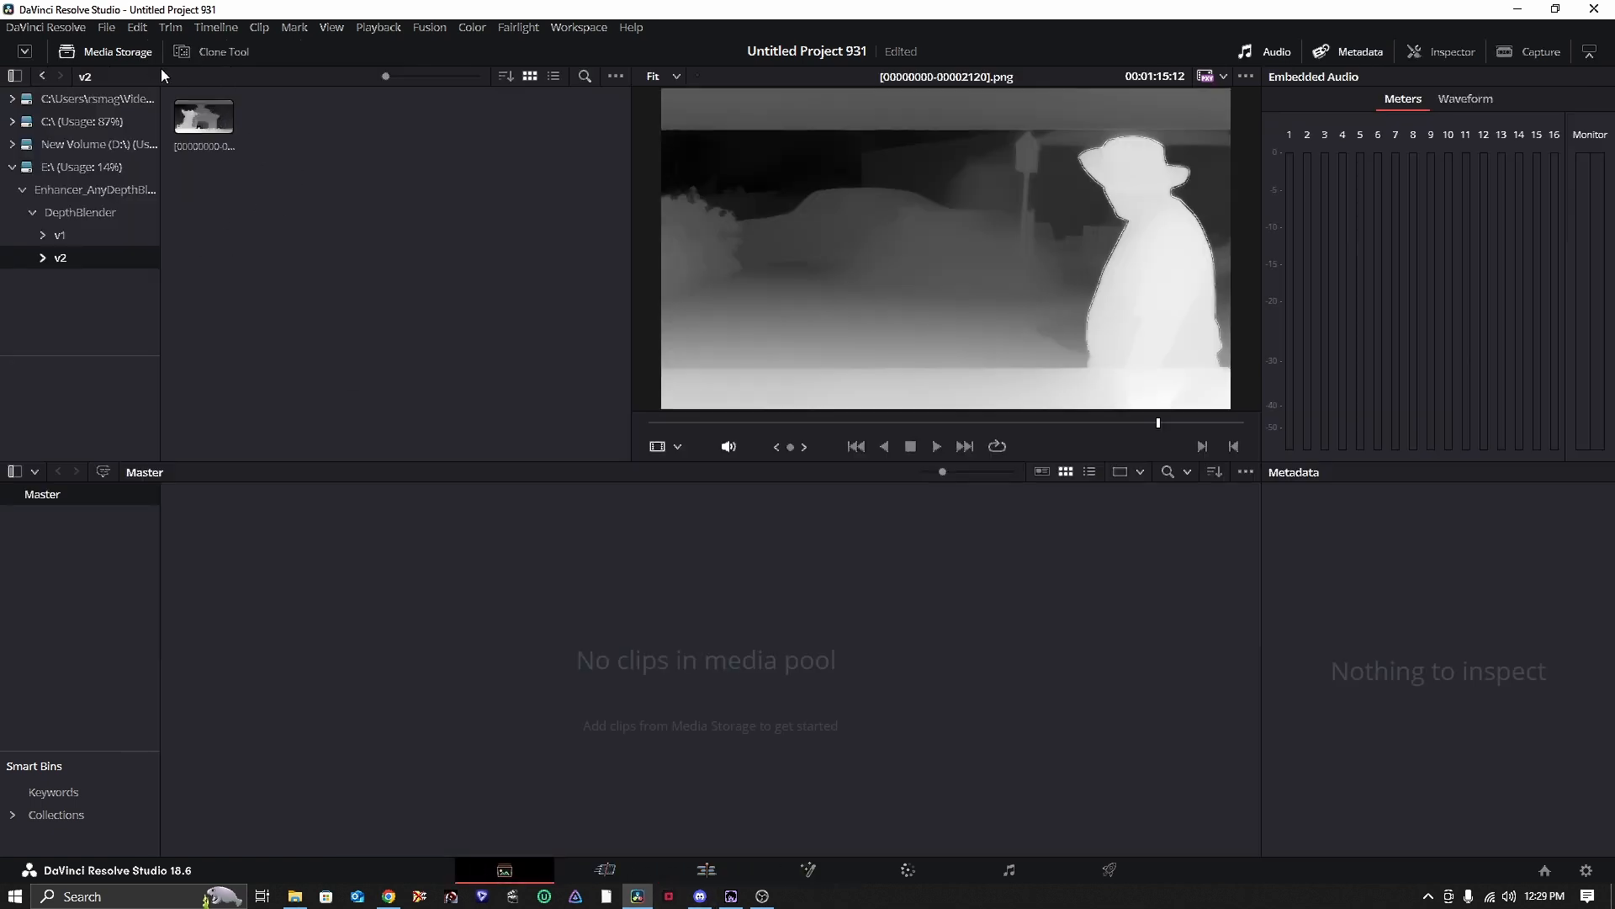
{"action": "left_click_drag", "start_coordinate": [202, 124], "coordinate": [344, 579]}
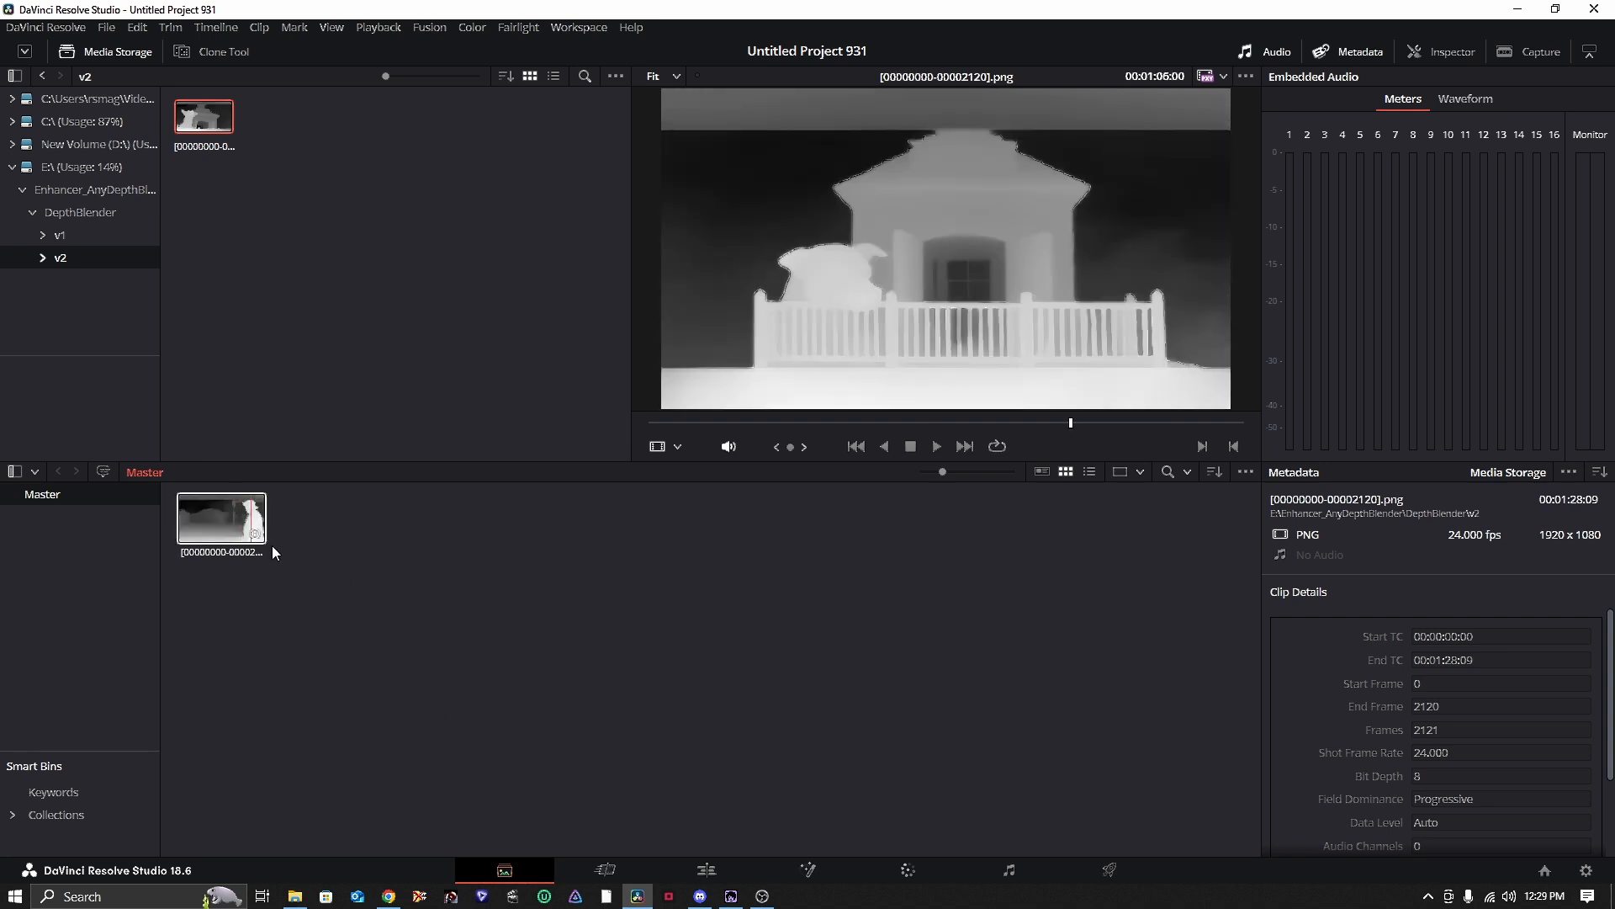
{"action": "left_click", "coordinate": [719, 875]}
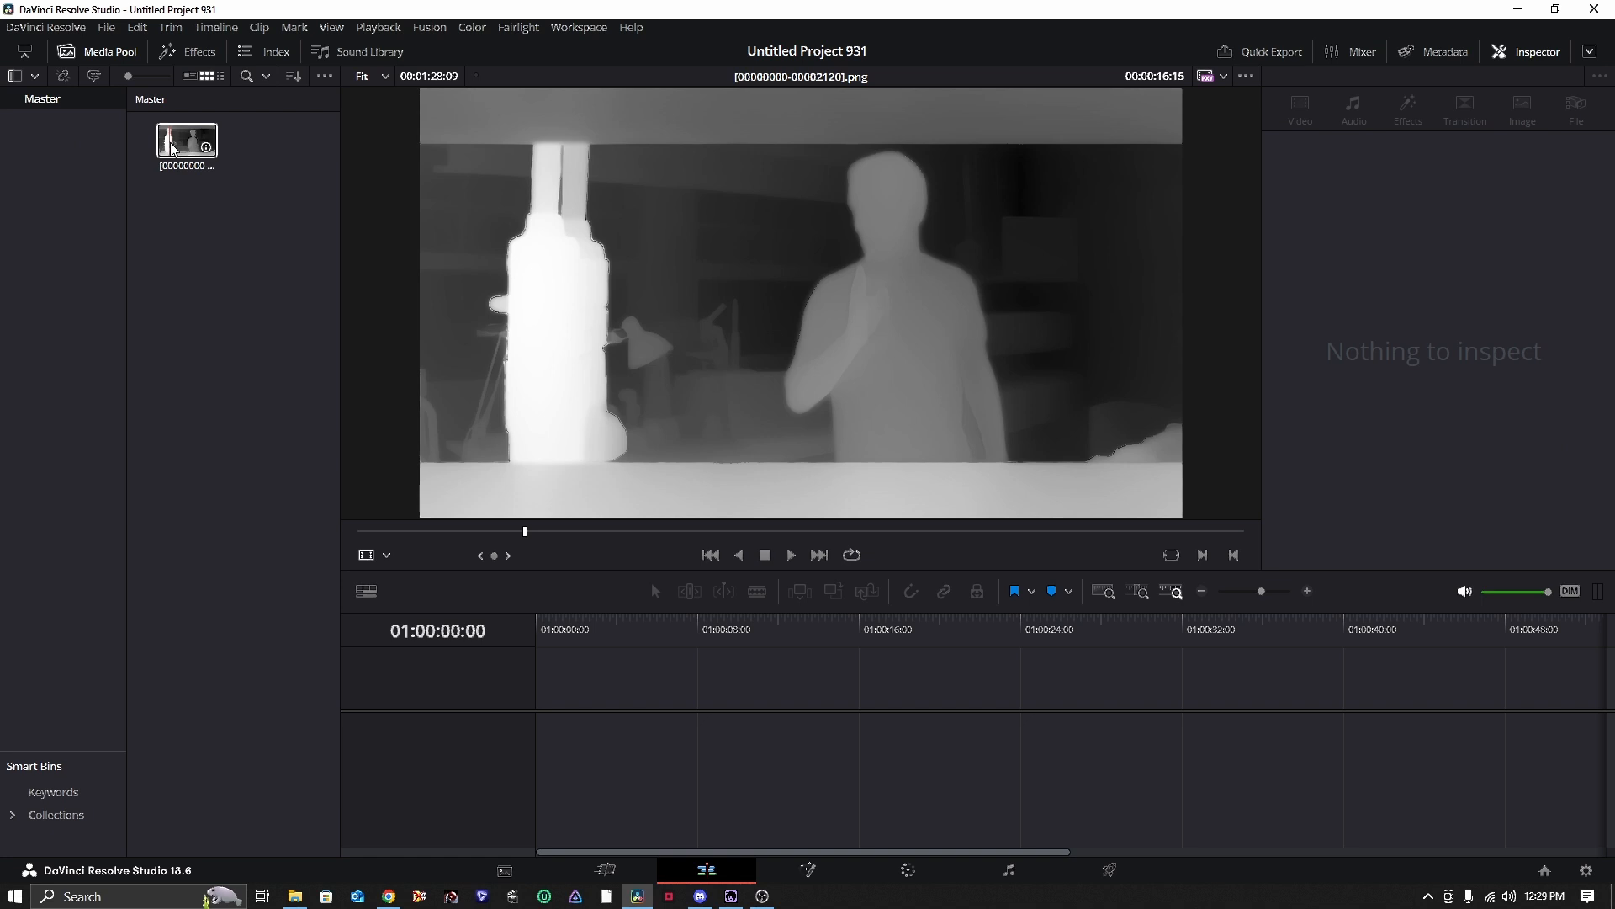
{"action": "left_click_drag", "start_coordinate": [183, 142], "coordinate": [543, 732]}
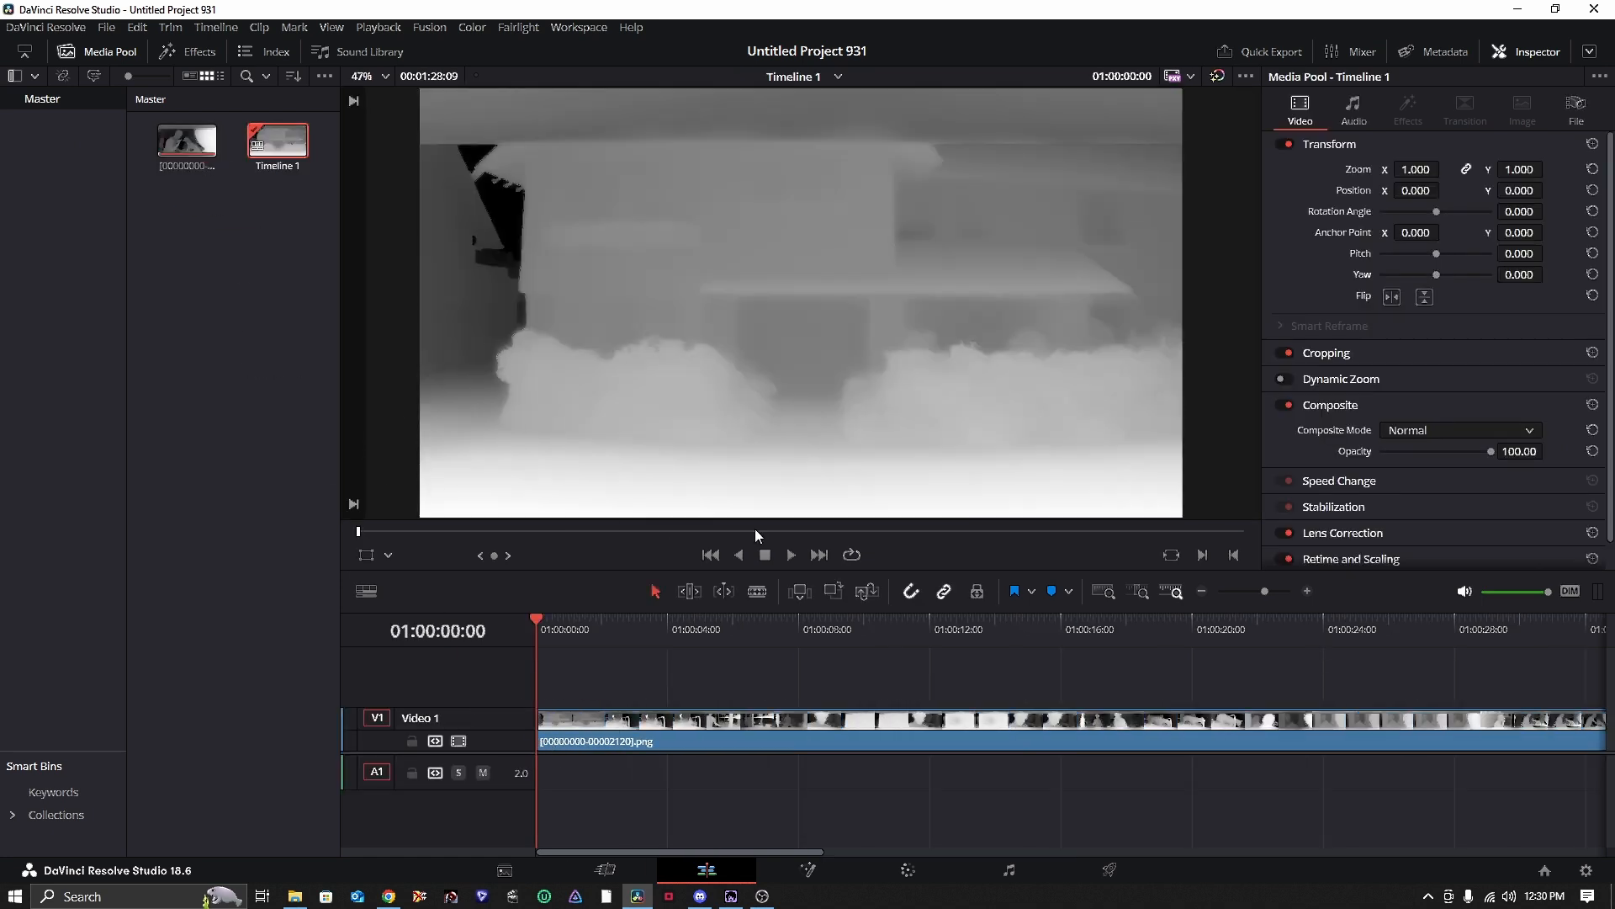
- Play the opening of the depth map clip to check for flicker, and return the playhead to the start
{"action": "left_click", "coordinate": [792, 555]}
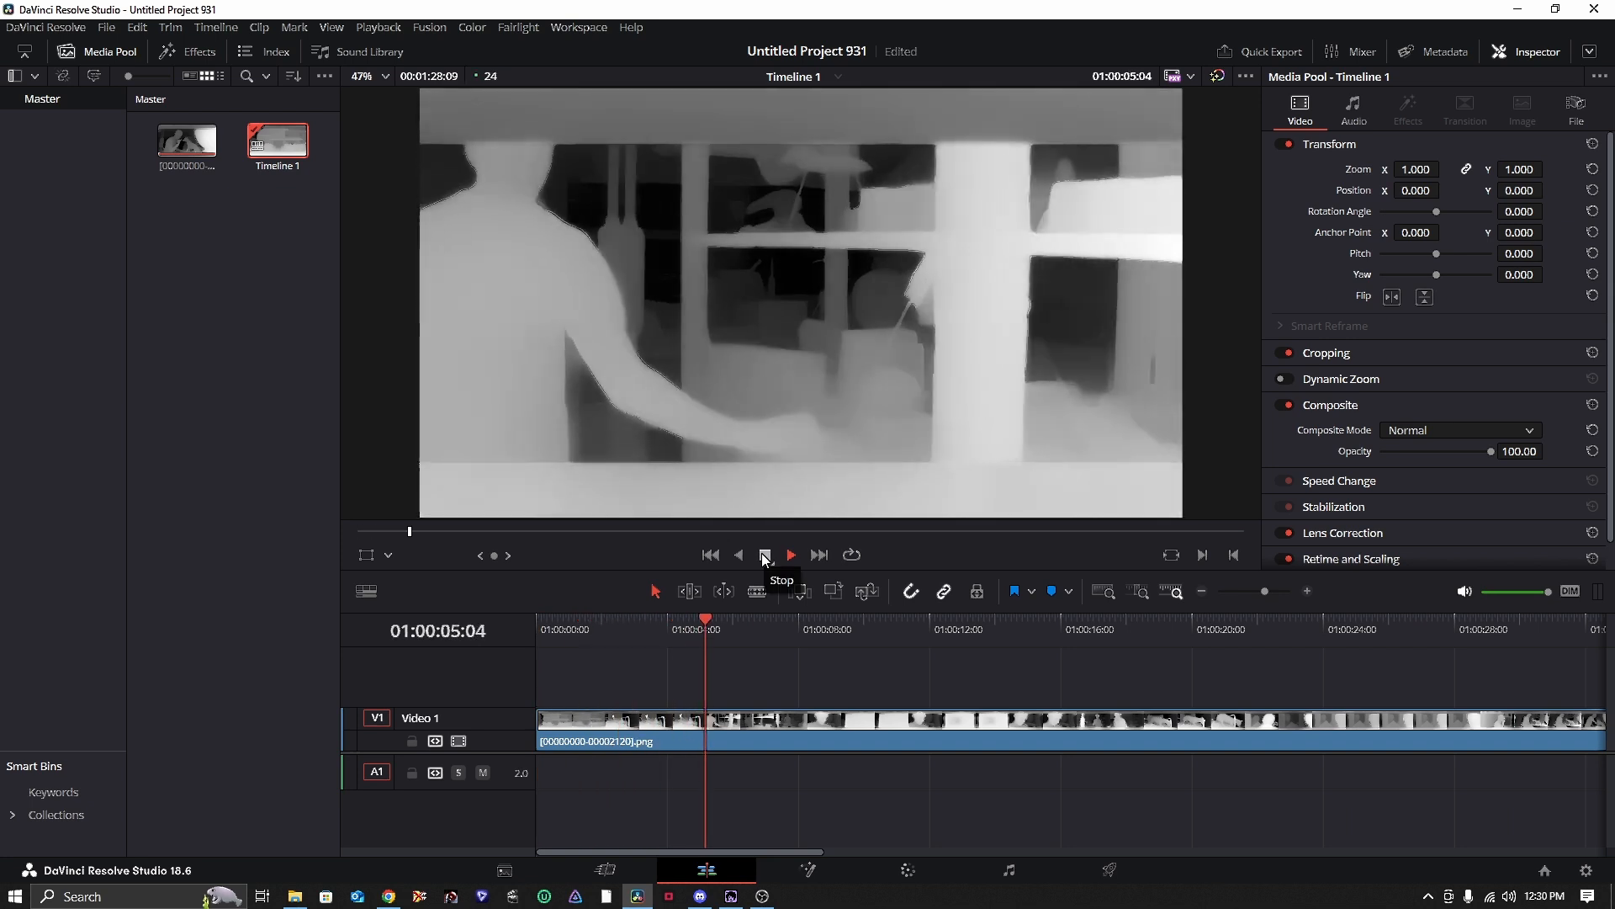
{"action": "left_click", "coordinate": [765, 556]}
{"action": "left_click", "coordinate": [791, 555]}
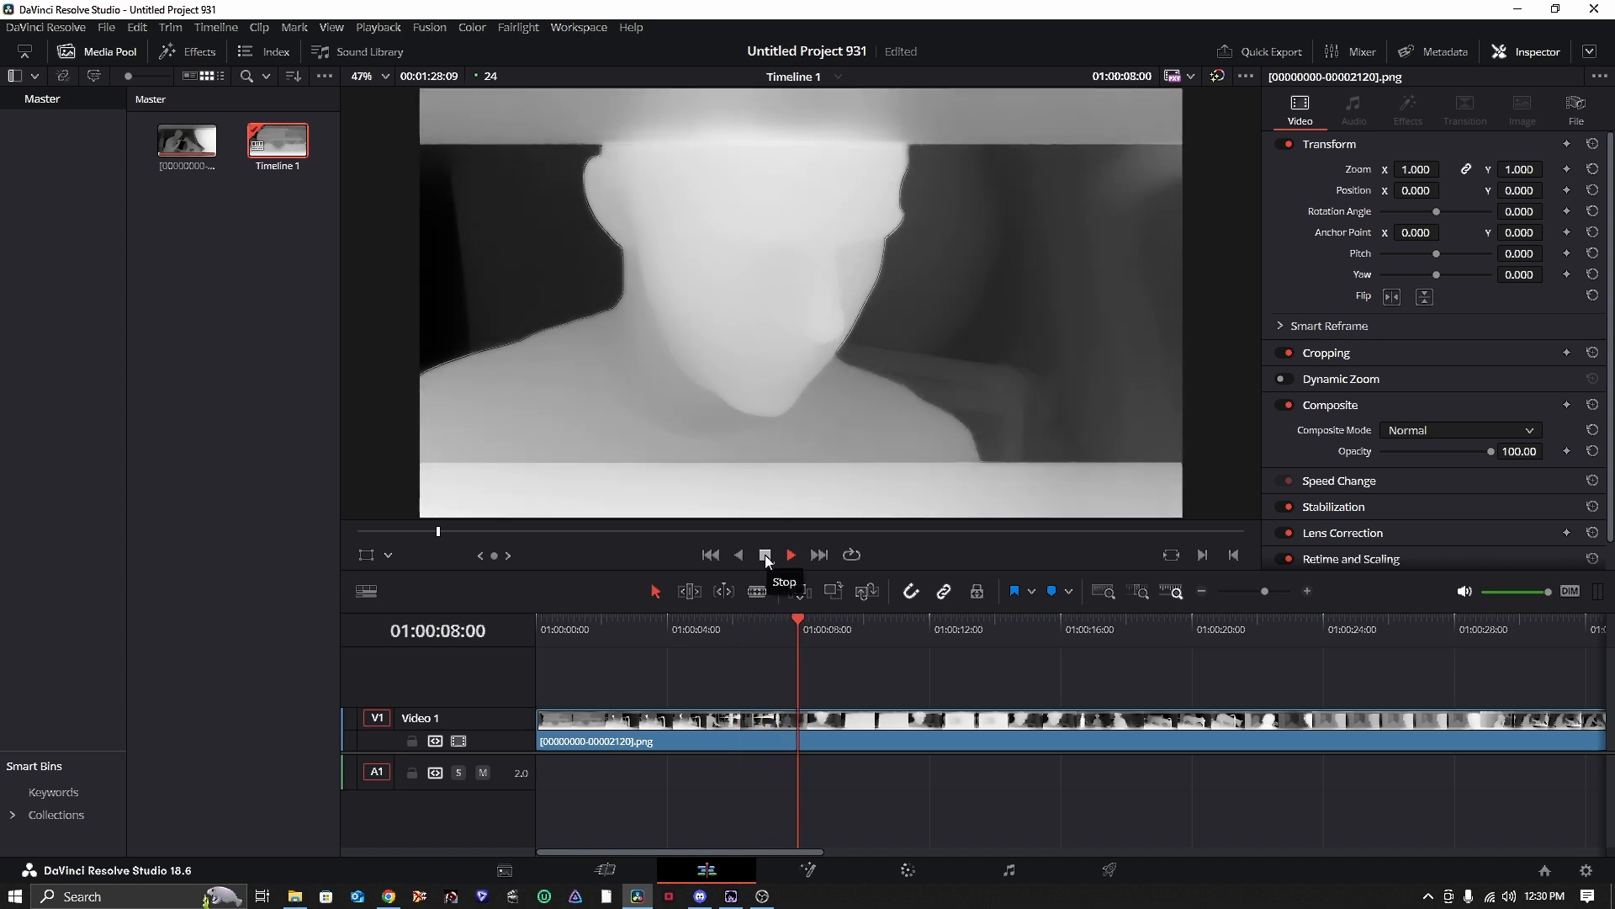
{"action": "left_click", "coordinate": [765, 555]}
{"action": "left_click_drag", "start_coordinate": [403, 532], "coordinate": [333, 547]}
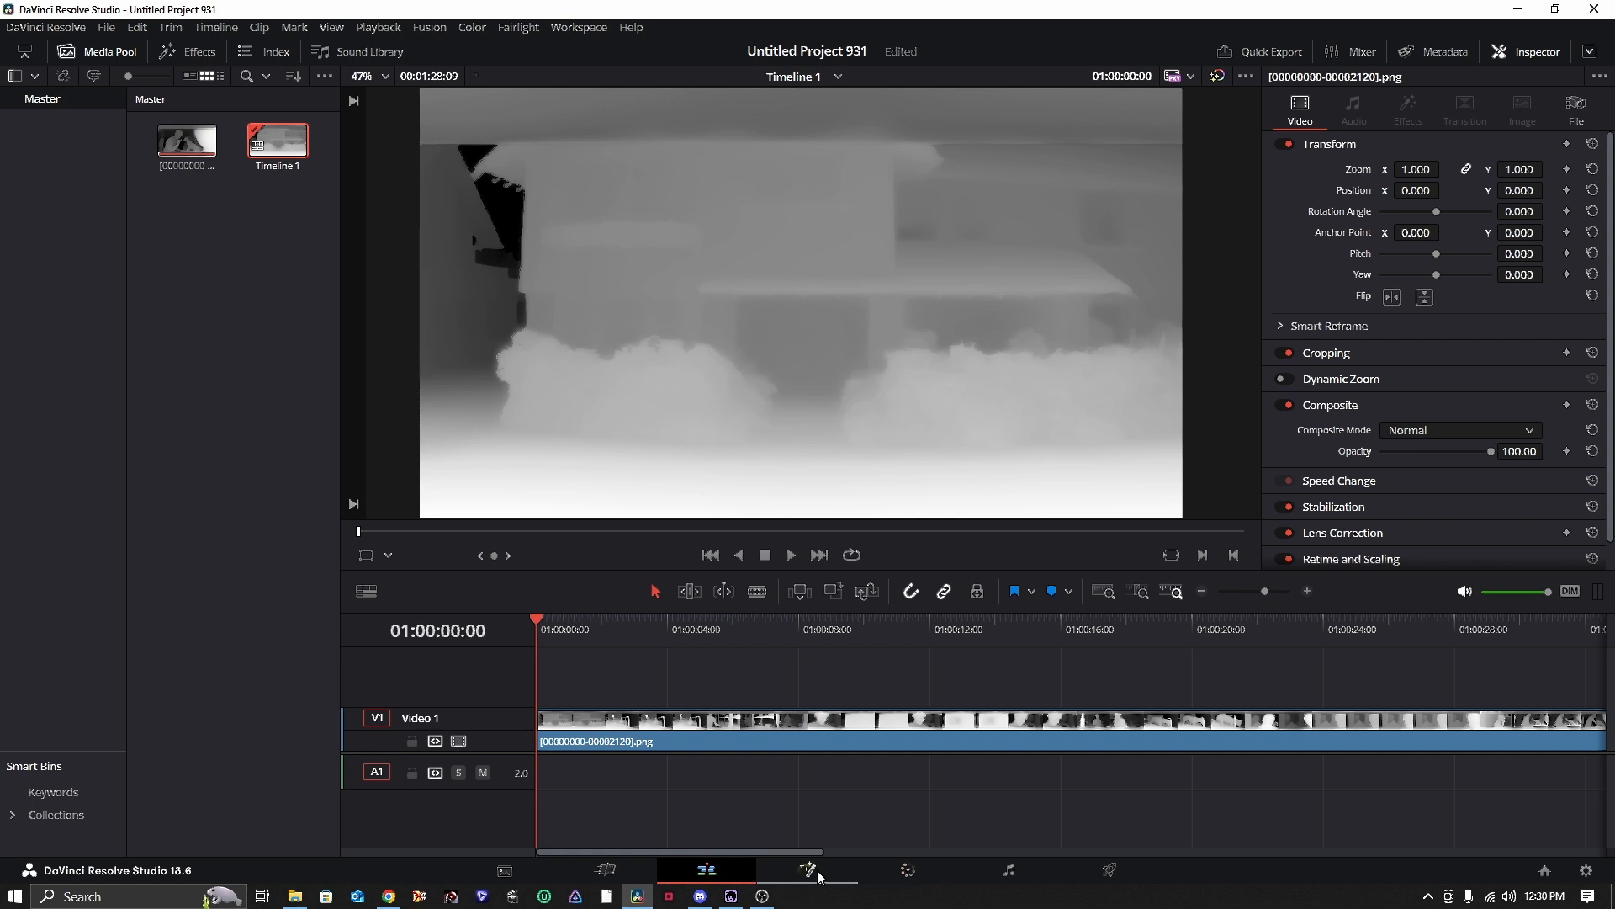
- Open the clip for color grading and try adjusting the first node's Mid/Detail value
{"action": "left_click", "coordinate": [906, 871]}
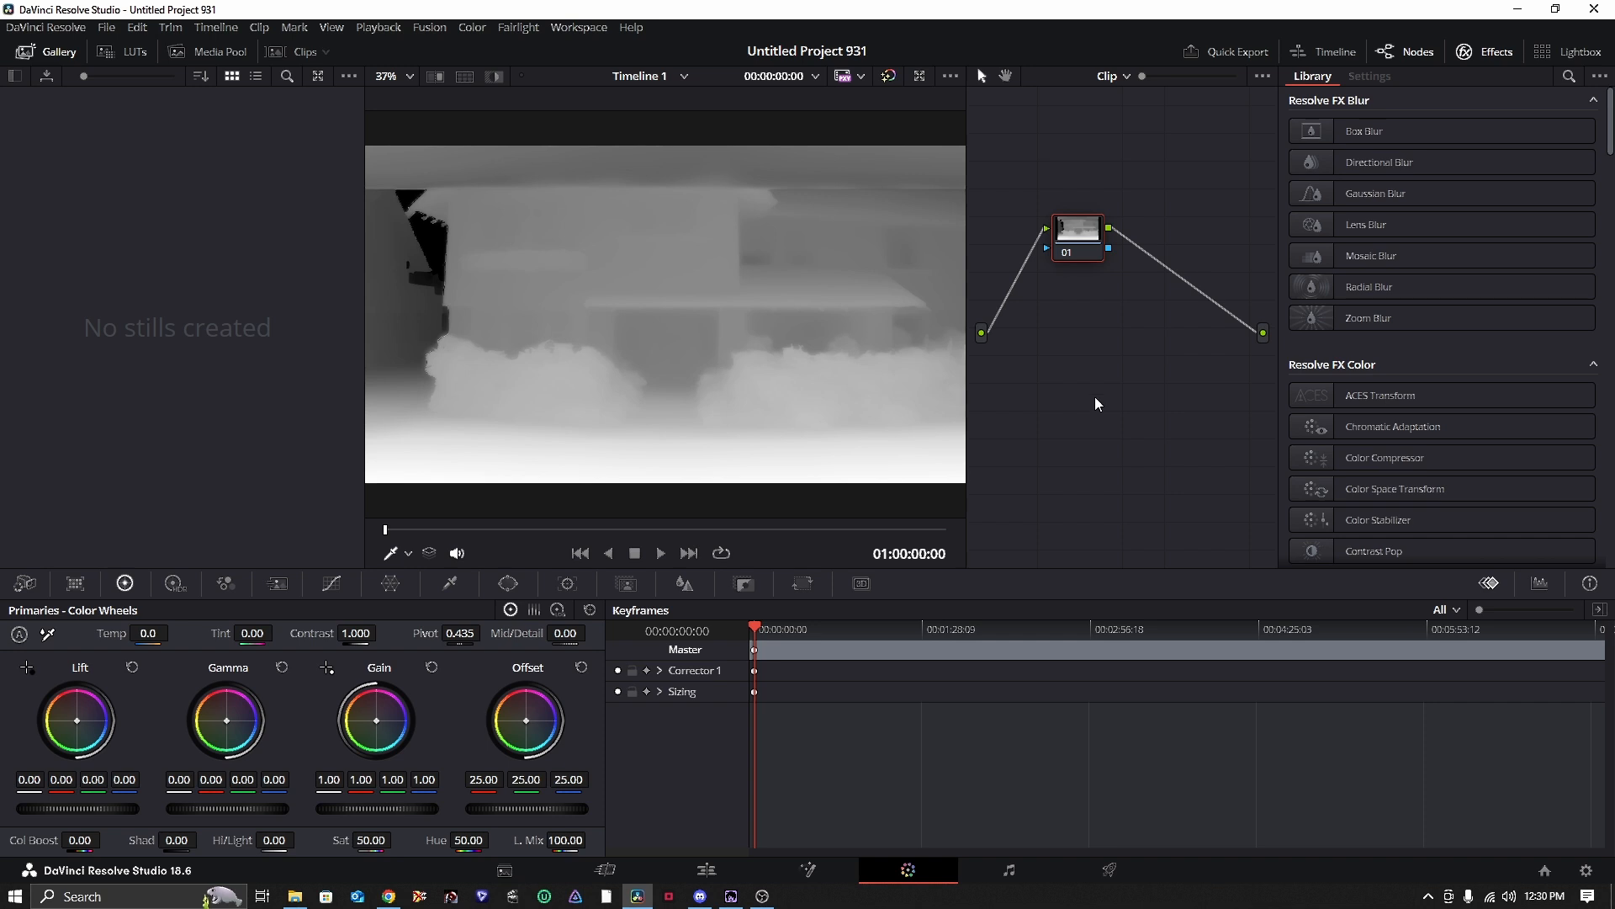
{"action": "scroll", "coordinate": [742, 357], "scroll_direction": "down", "scroll_amount": 1}
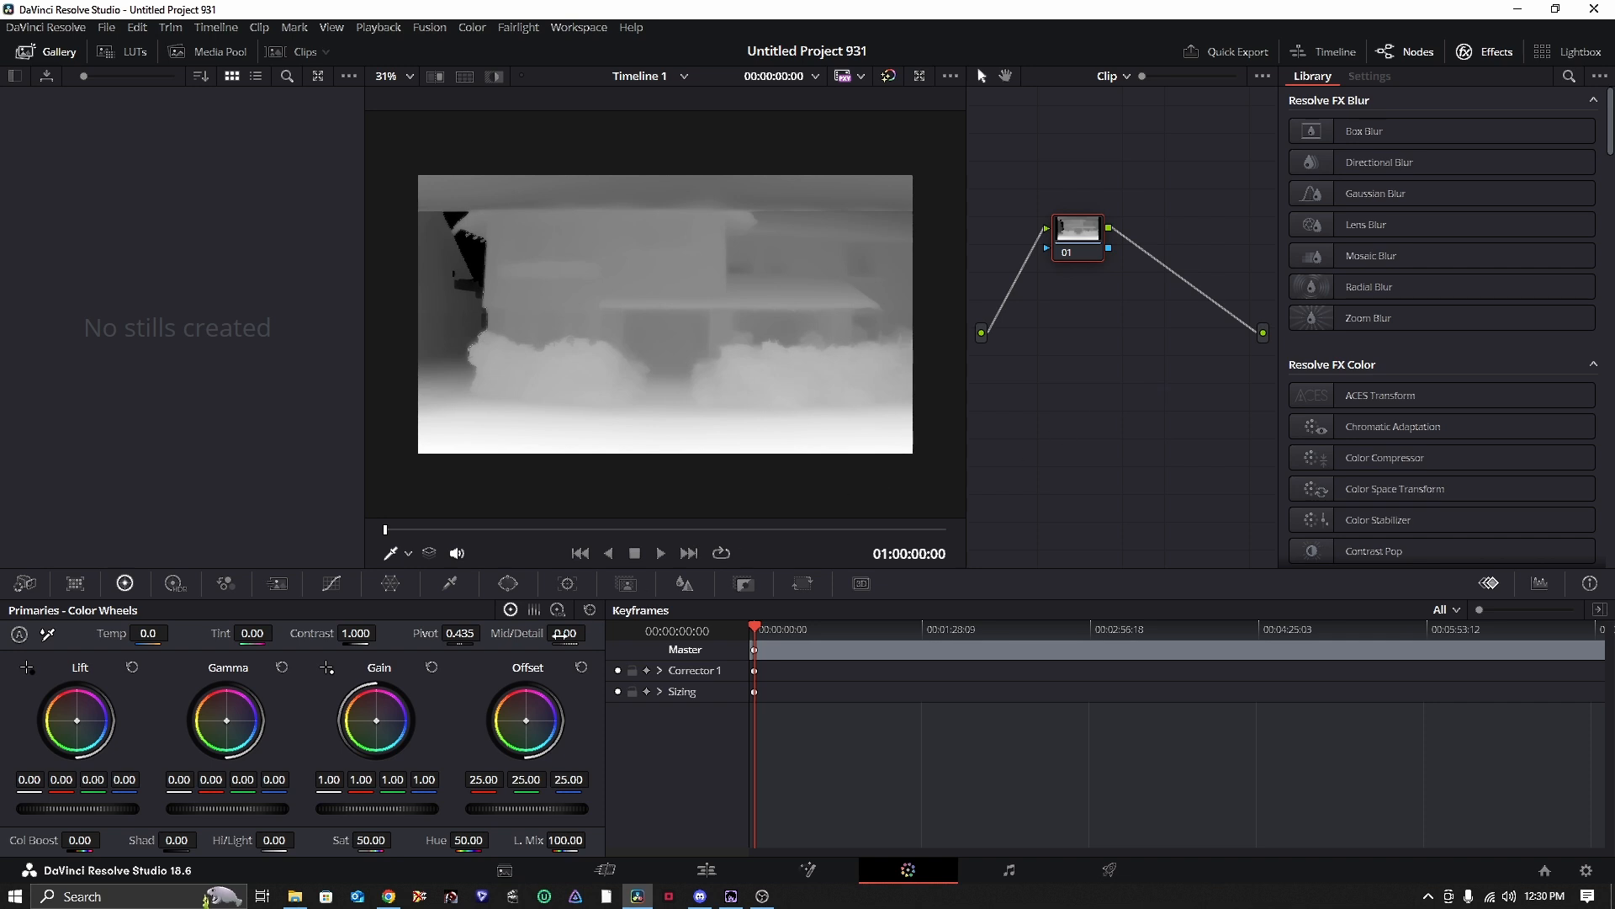
{"action": "left_click_drag", "start_coordinate": [563, 635], "coordinate": [591, 632]}
{"action": "left_click_drag", "start_coordinate": [566, 633], "coordinate": [503, 634]}
- Add a serial node after node 01 and apply the Deflicker effect to it
{"action": "key", "text": "alt+s"}
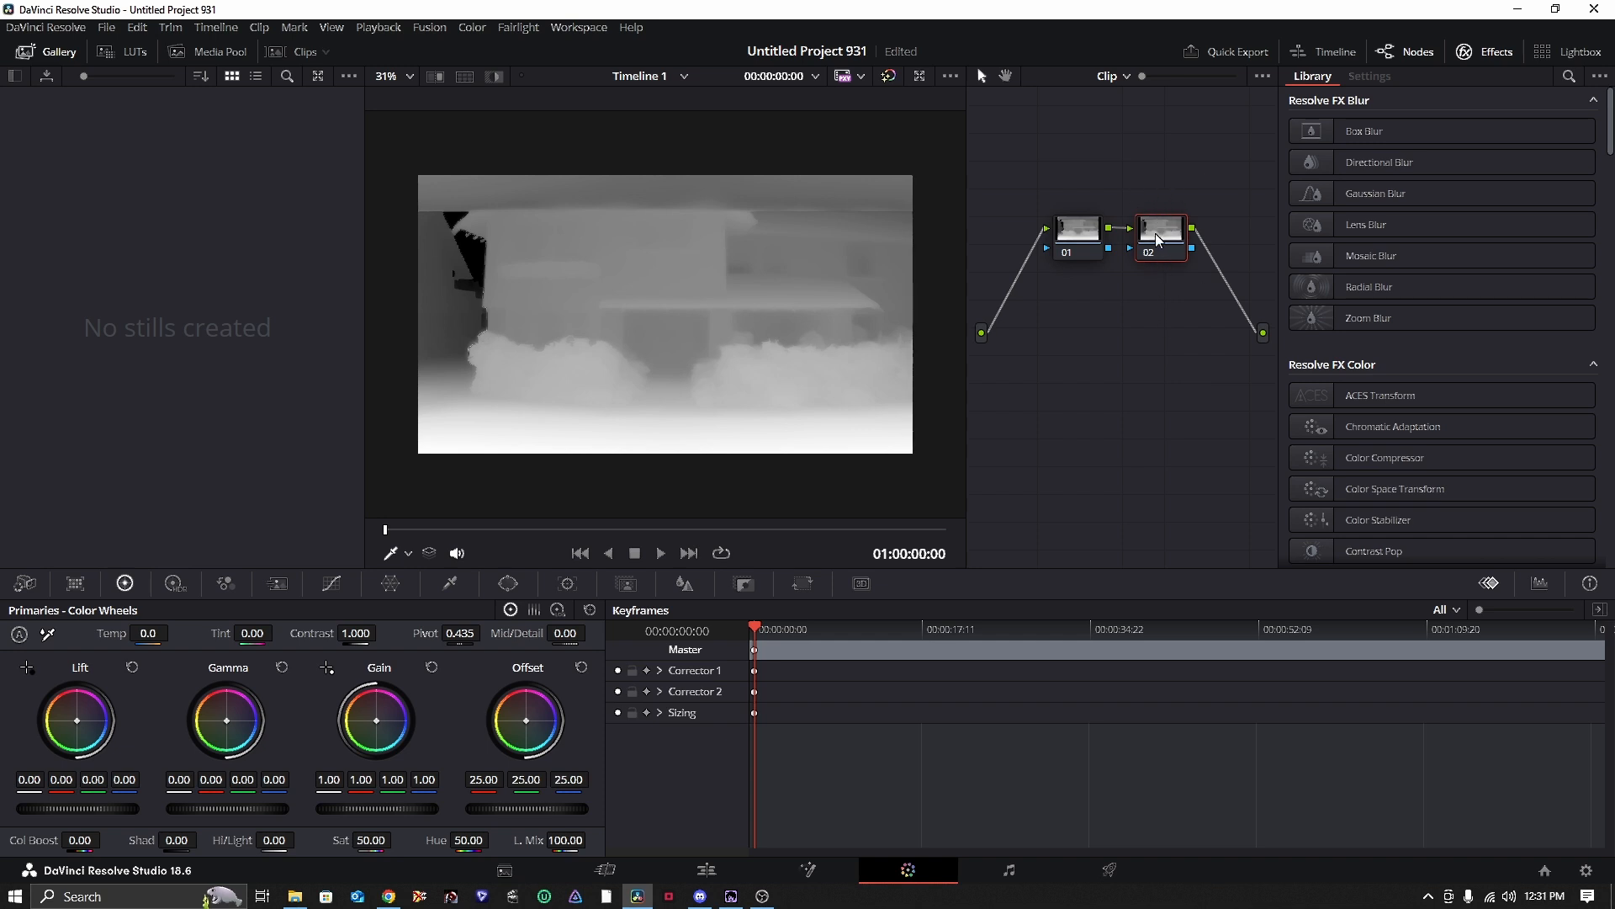
{"action": "left_click", "coordinate": [1569, 75]}
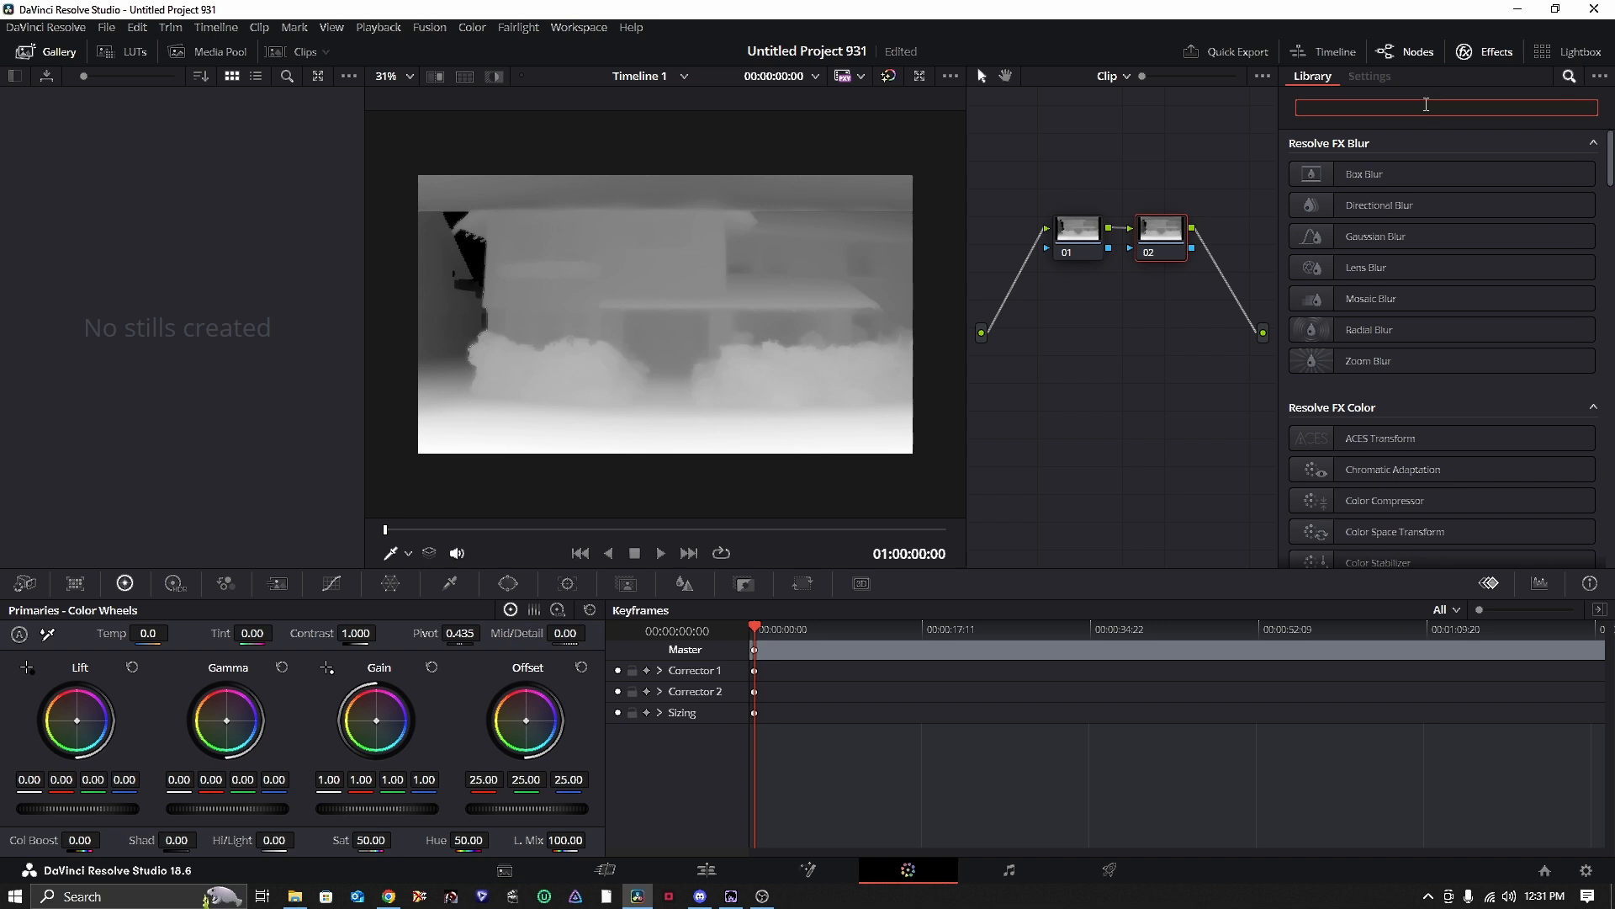
{"action": "type", "text": "defl"}
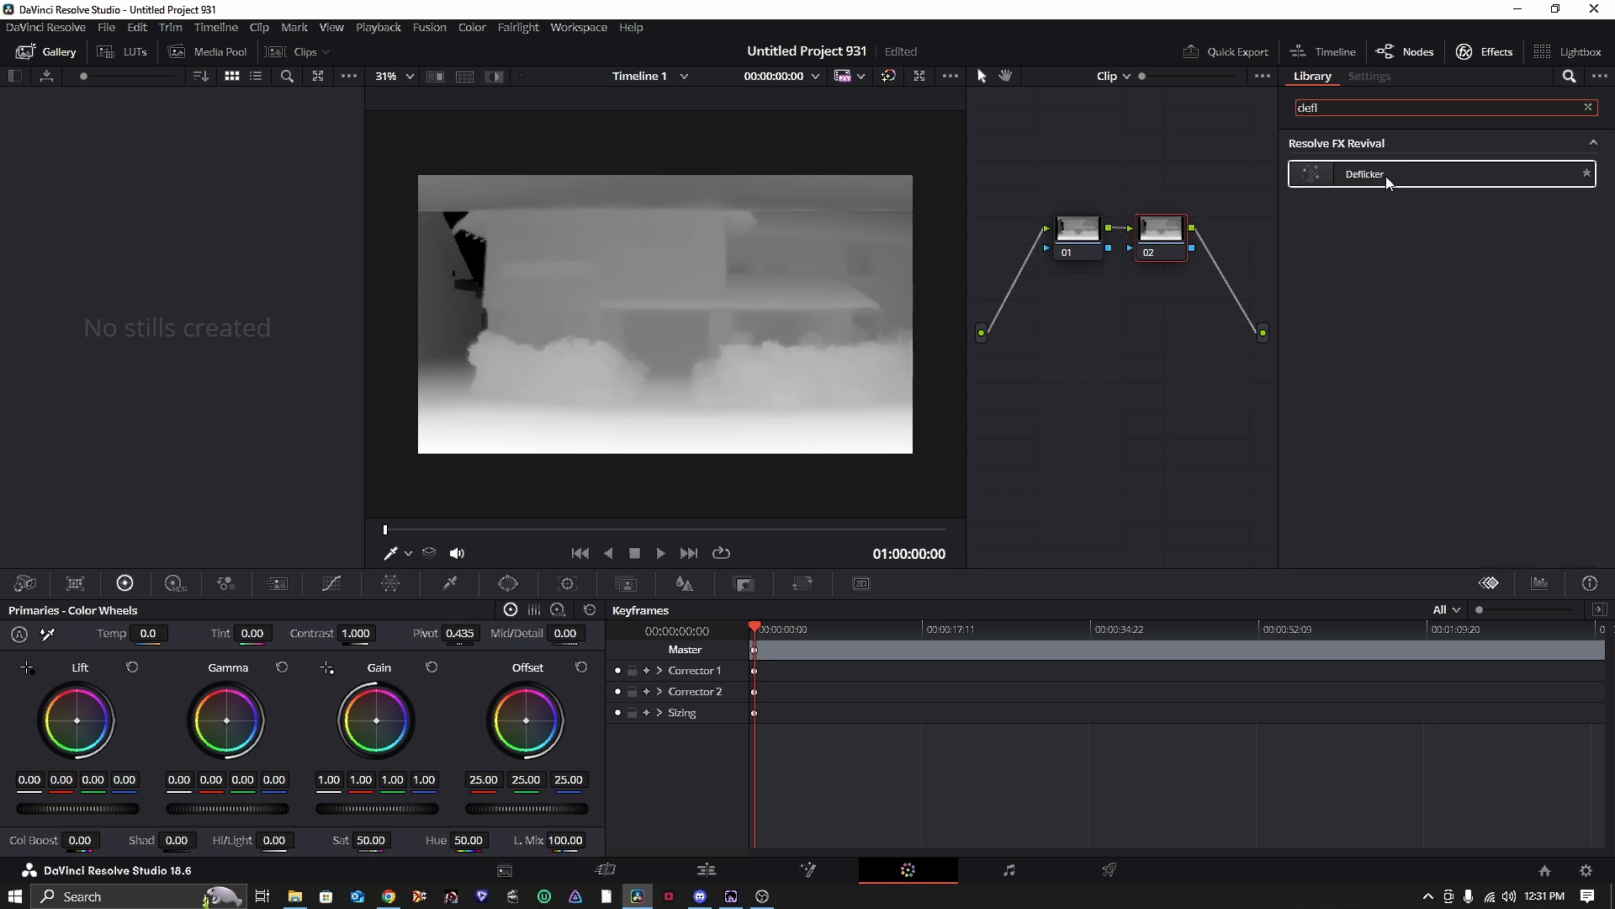
{"action": "left_click_drag", "start_coordinate": [1385, 175], "coordinate": [1168, 253]}
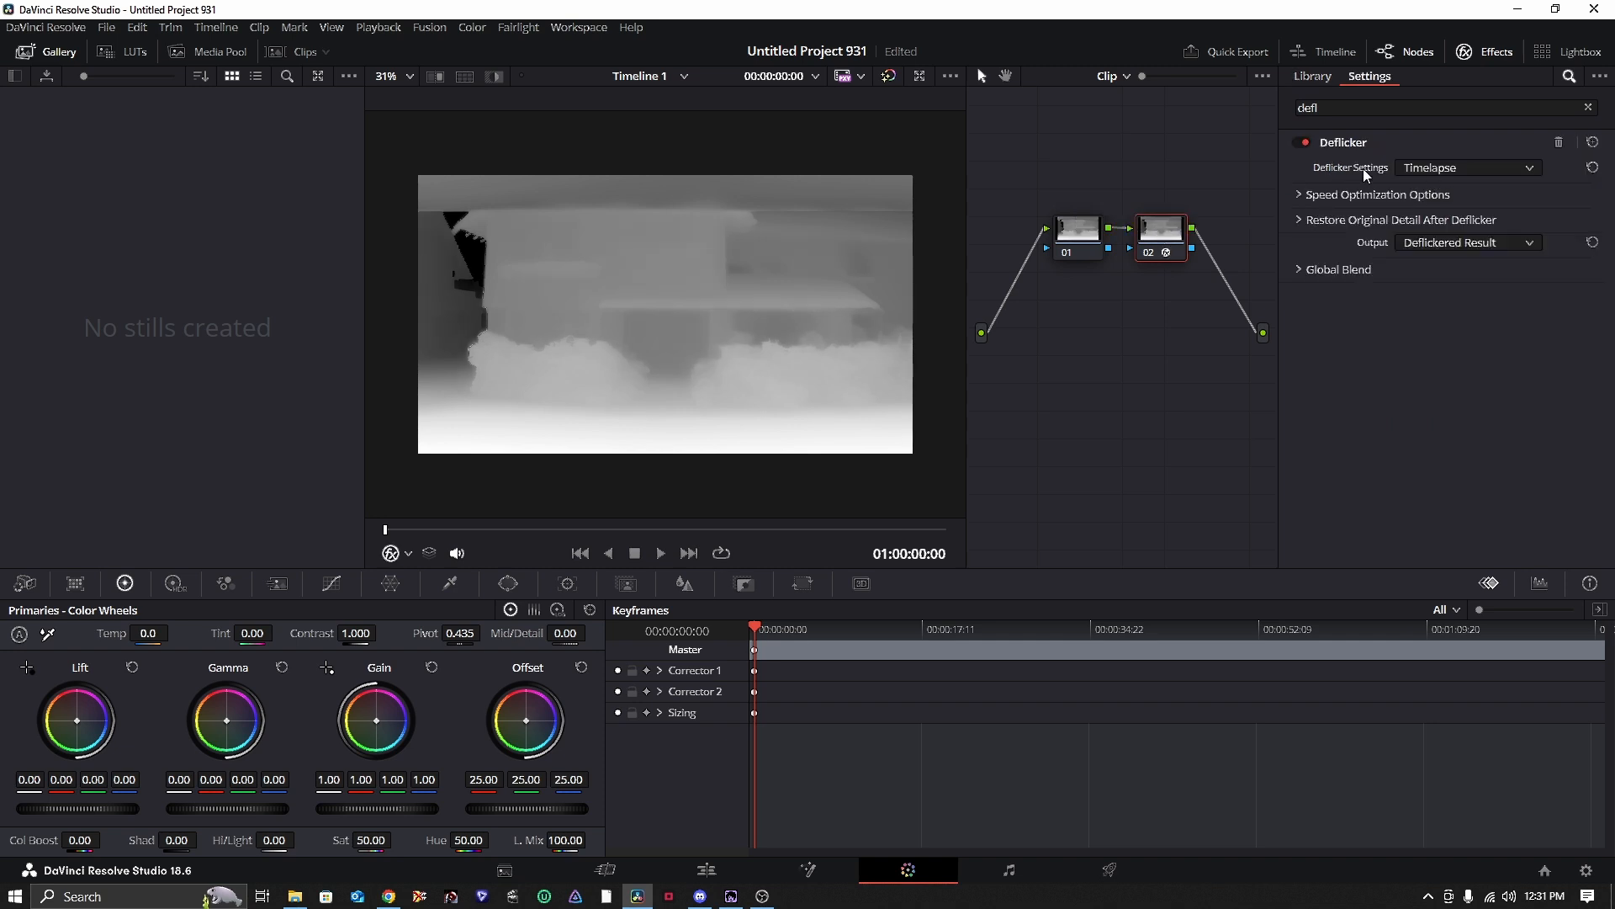
- Set Deflicker to Fluoro Light with Reduced-Detail Motion turned off, and play the clip's opening to check the flicker
{"action": "left_click", "coordinate": [1425, 174]}
{"action": "left_click", "coordinate": [1425, 218]}
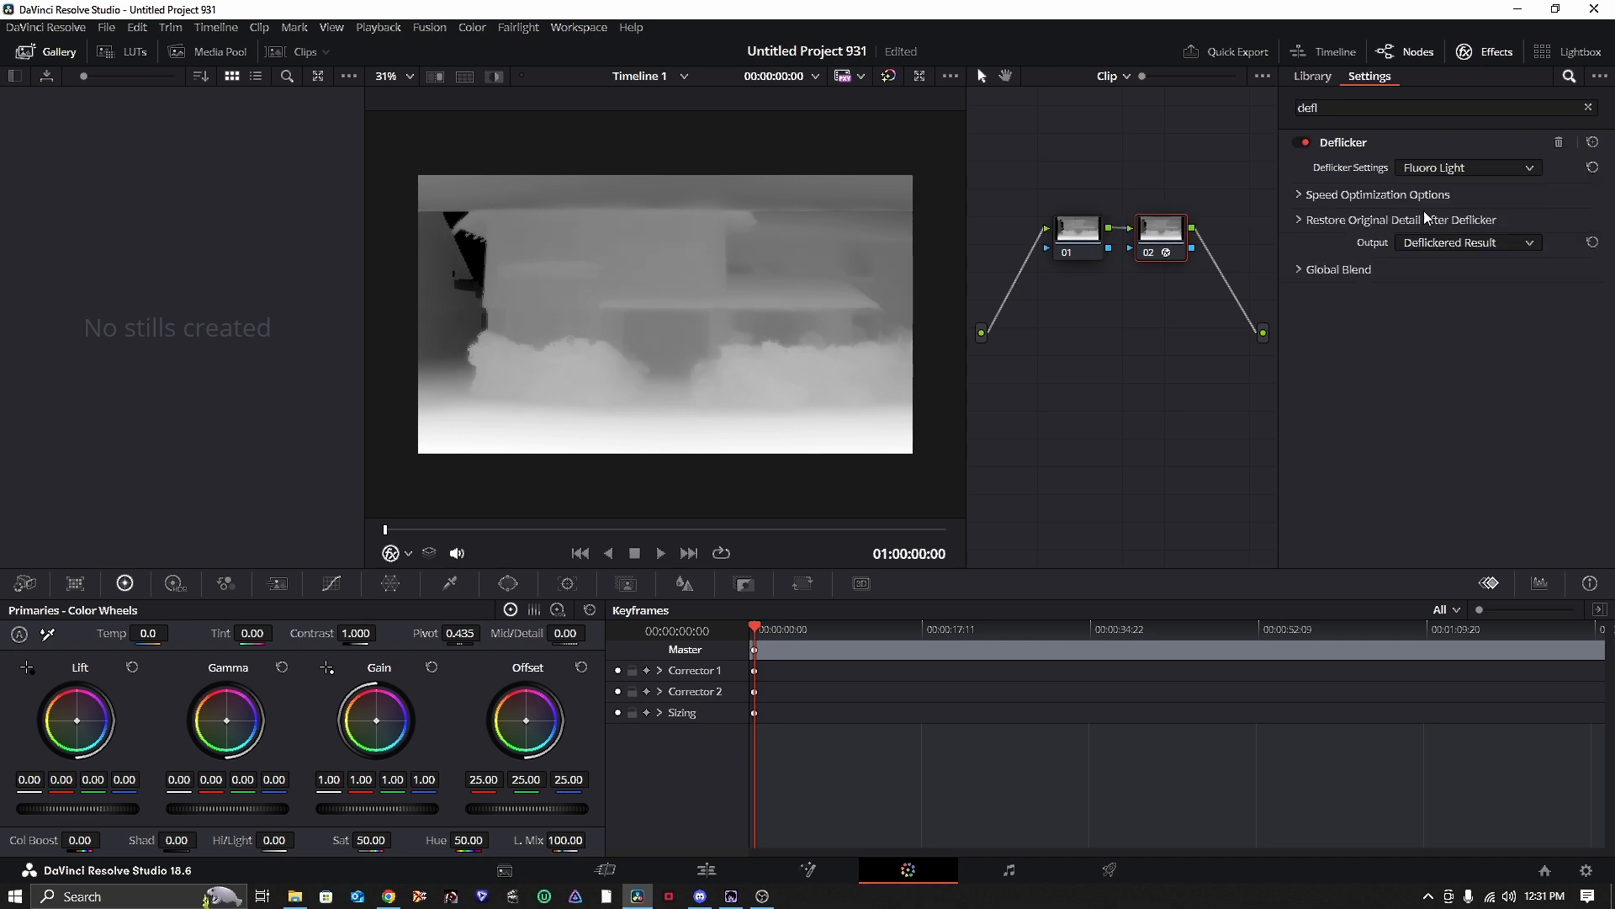
{"action": "left_click", "coordinate": [1301, 198]}
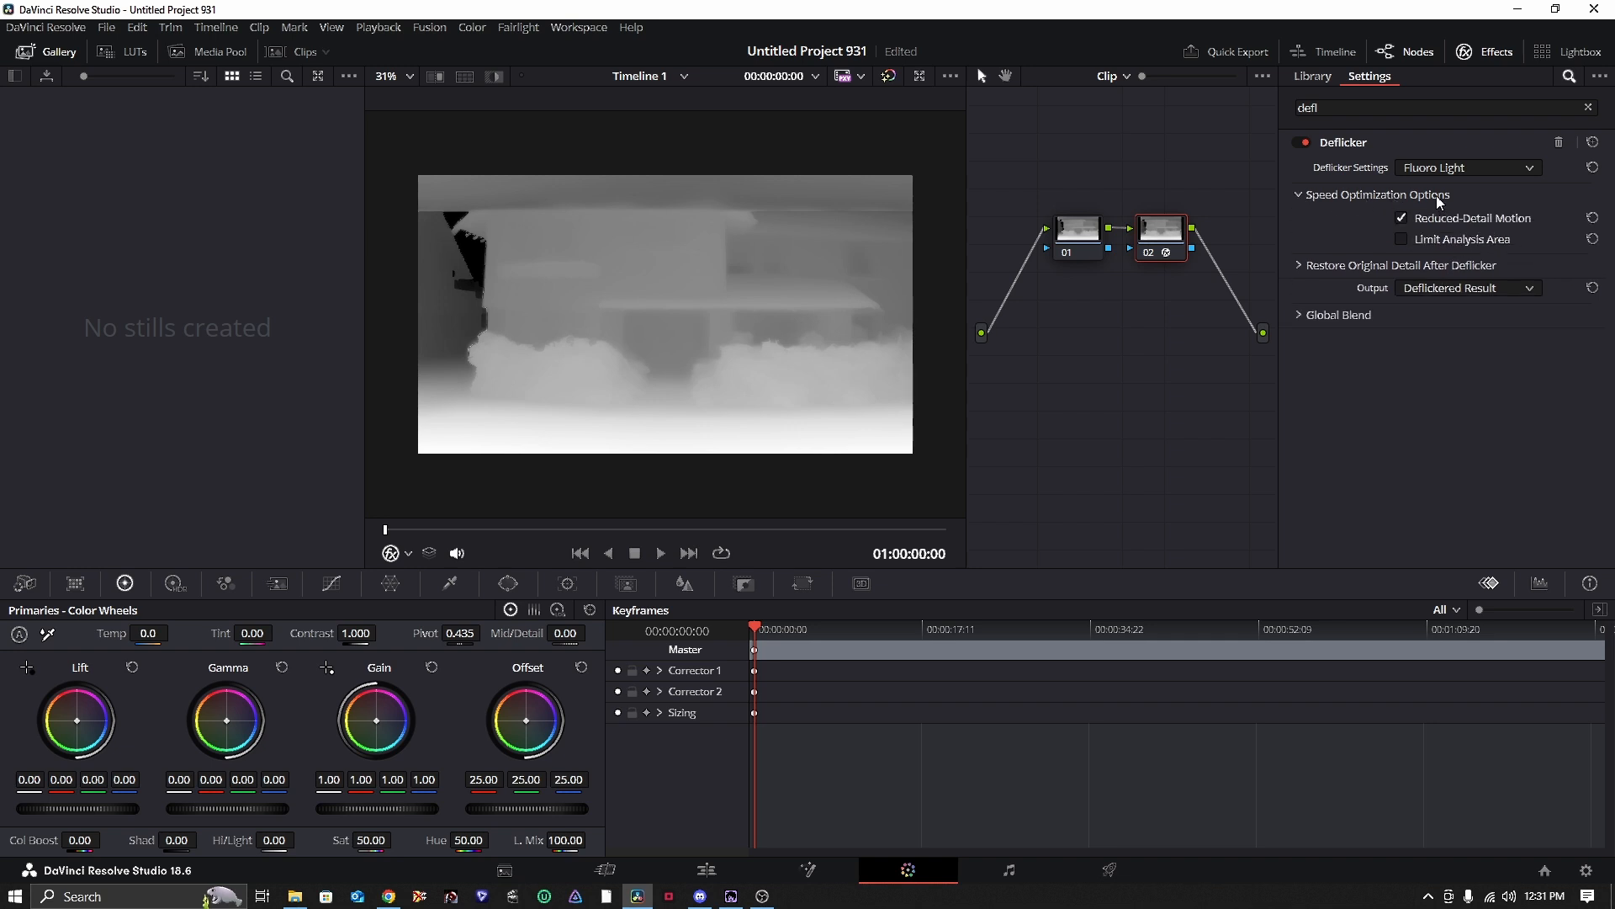
{"action": "left_click", "coordinate": [1401, 219]}
{"action": "left_click", "coordinate": [660, 551]}
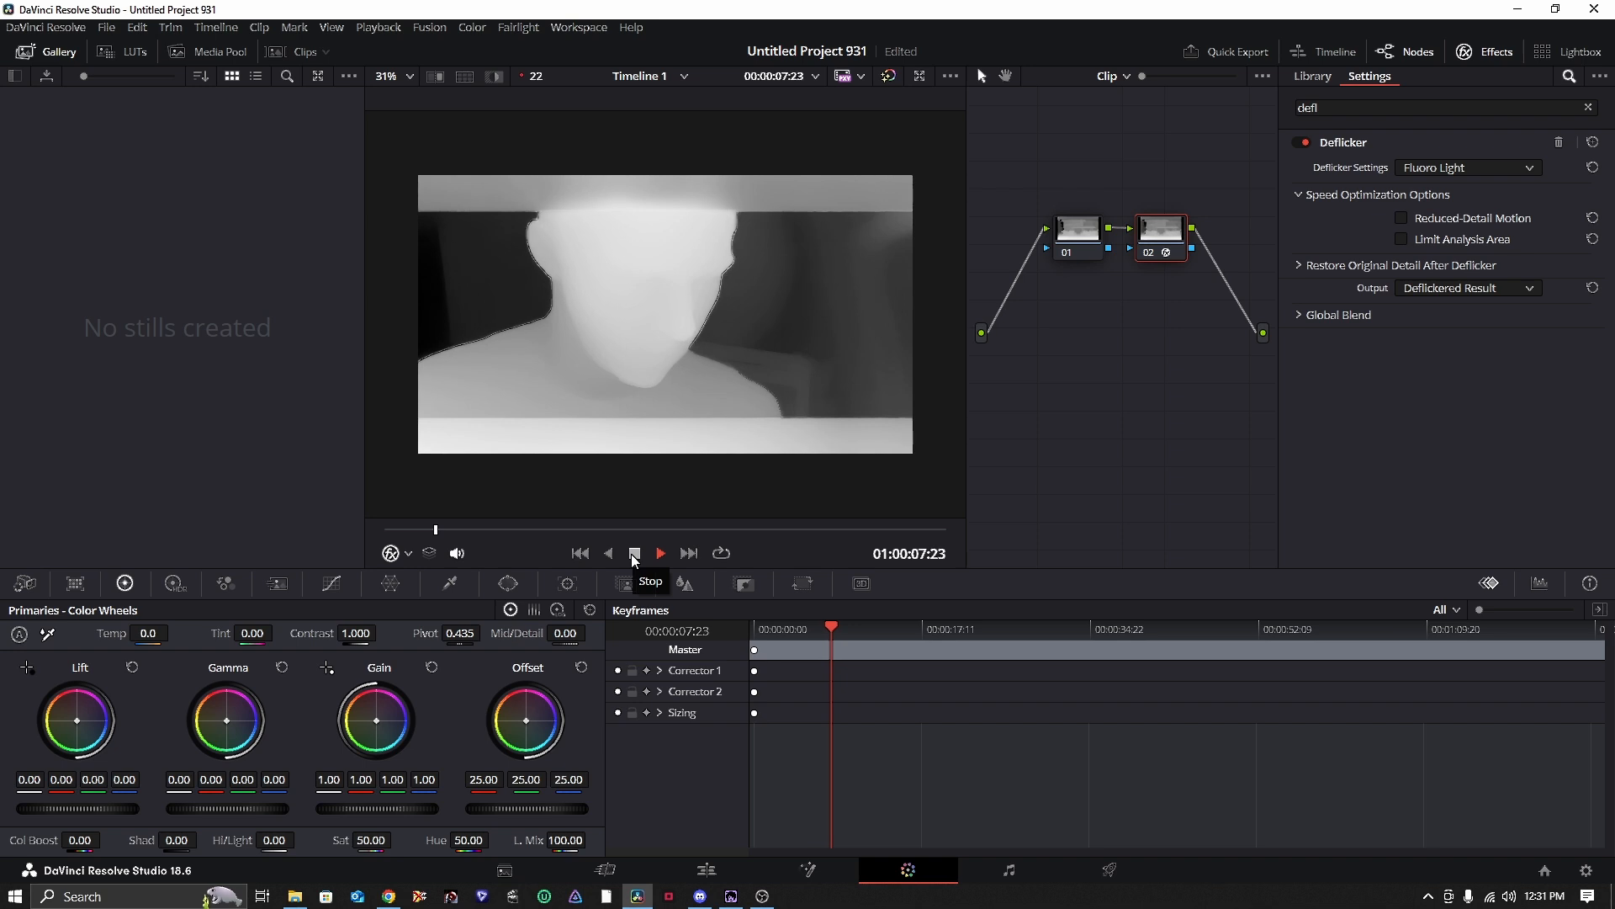
{"action": "left_click", "coordinate": [634, 554]}
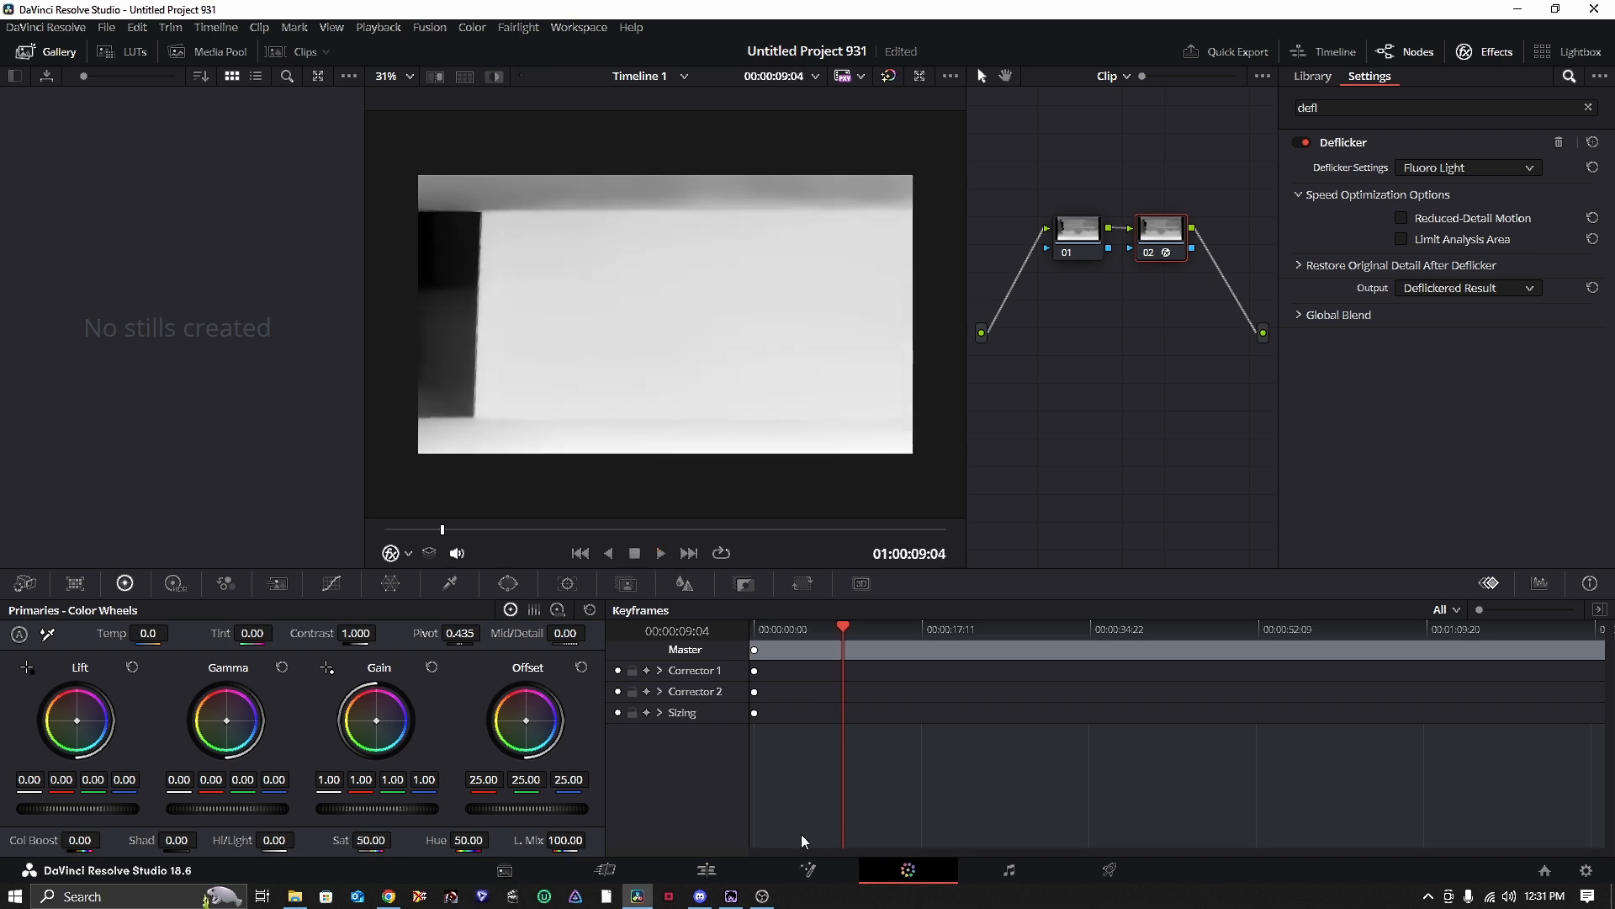
- Open the render settings for custom export, clear the output file name, and set the video format to PNG
{"action": "left_click", "coordinate": [1106, 879]}
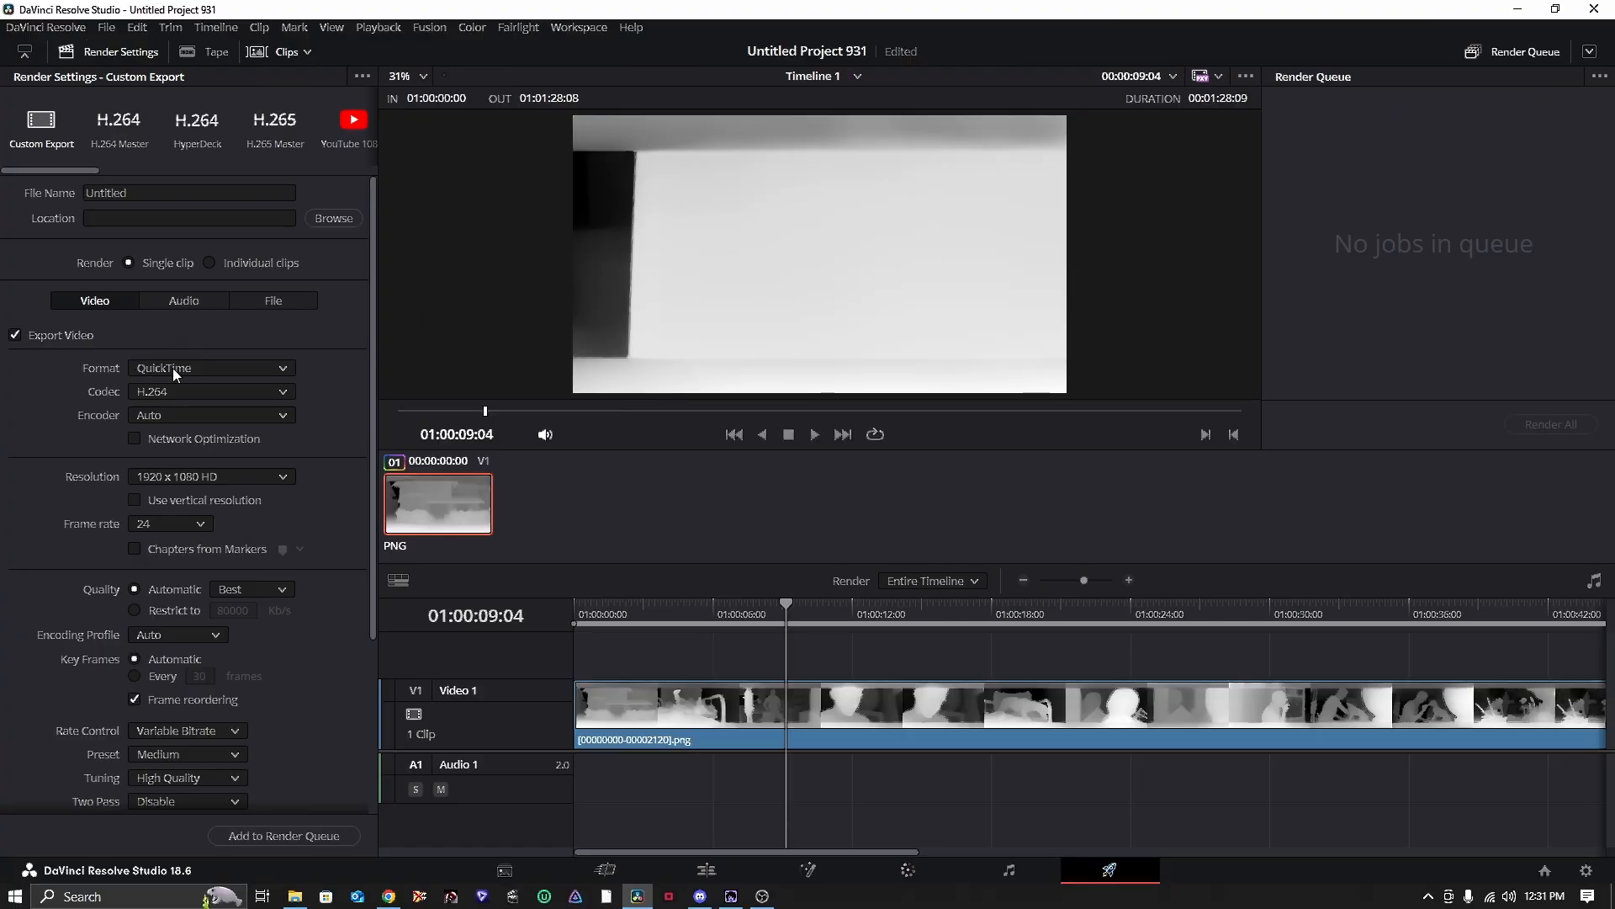
{"action": "double_click", "coordinate": [165, 193]}
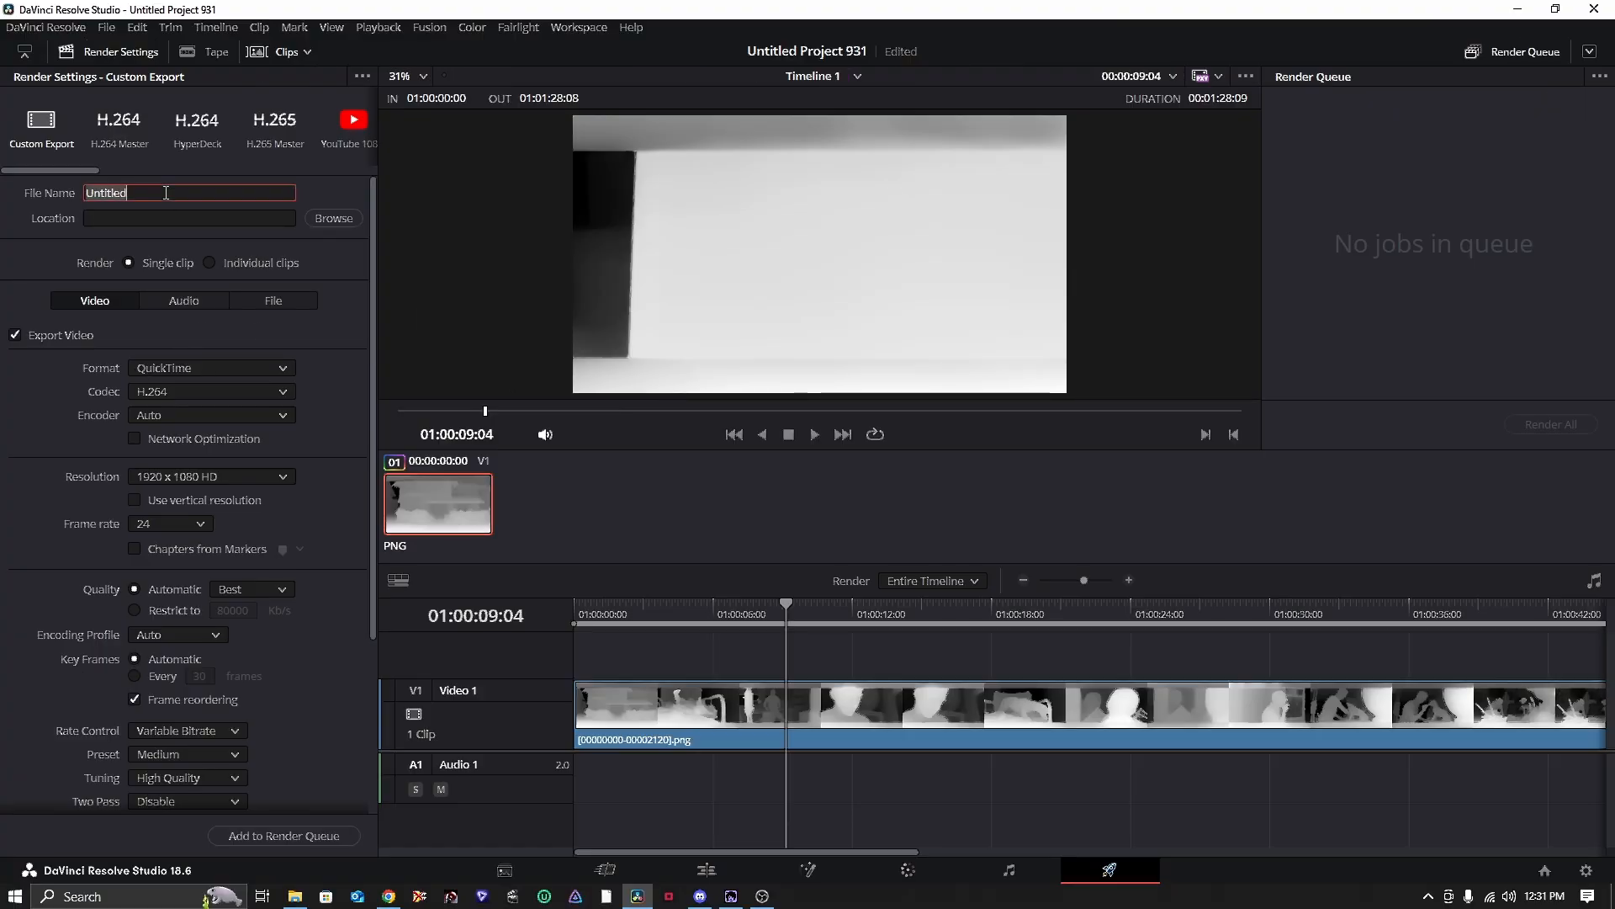
{"action": "key", "text": "BackSpace"}
{"action": "left_click", "coordinate": [151, 367]}
{"action": "left_click", "coordinate": [149, 540]}
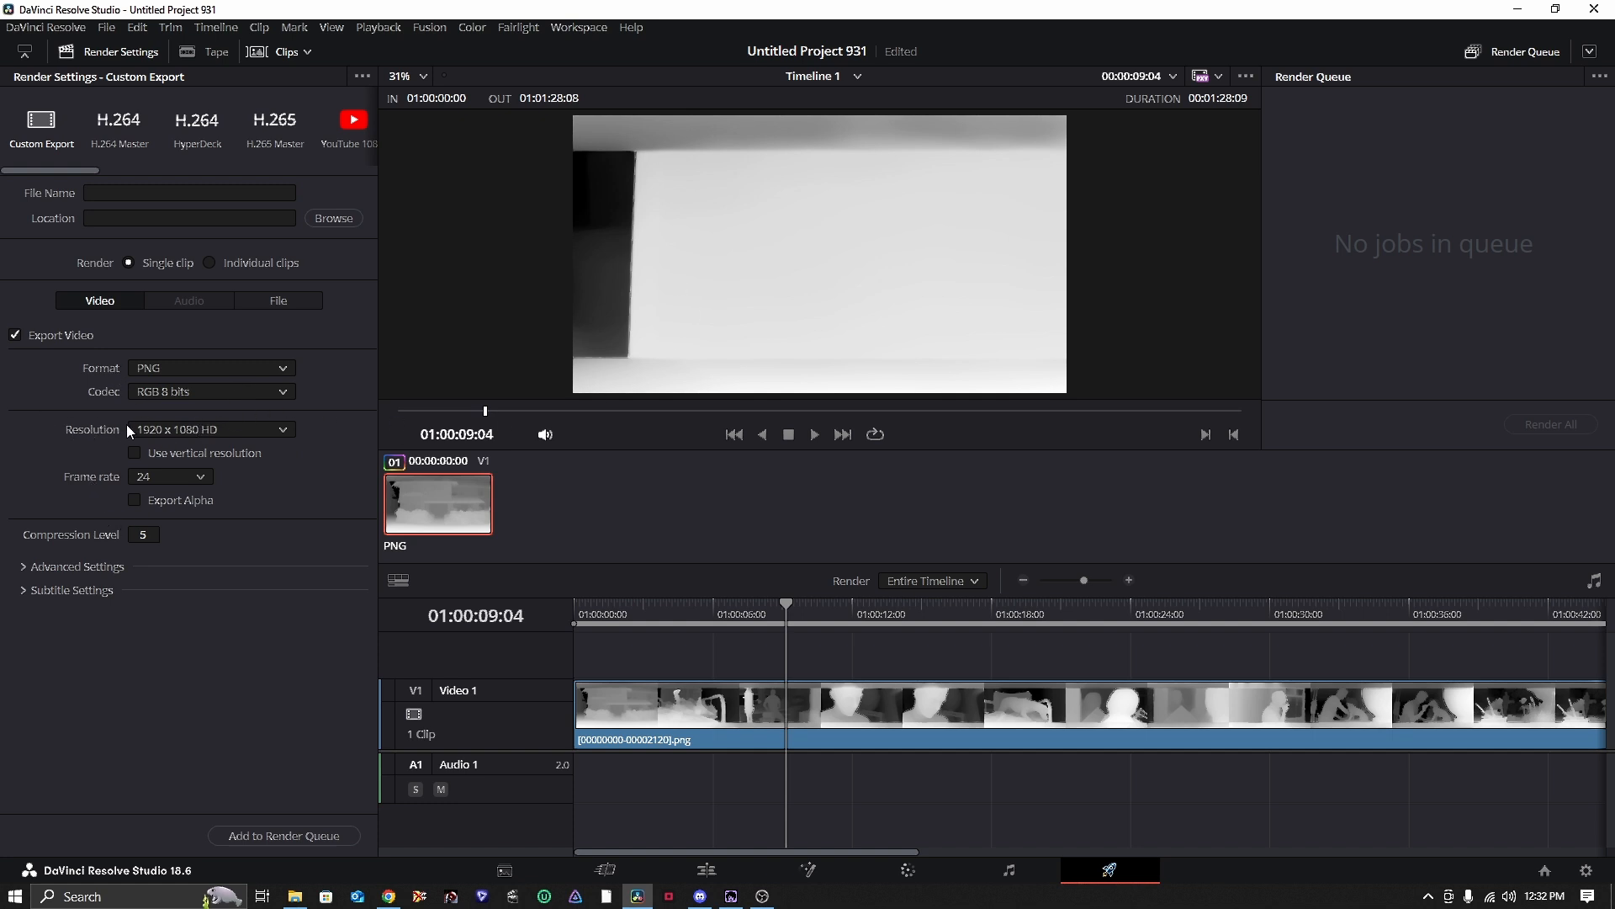
- Return to editing and examine the resolution information of the PNG sequence in the media pool
{"action": "left_click", "coordinate": [707, 869]}
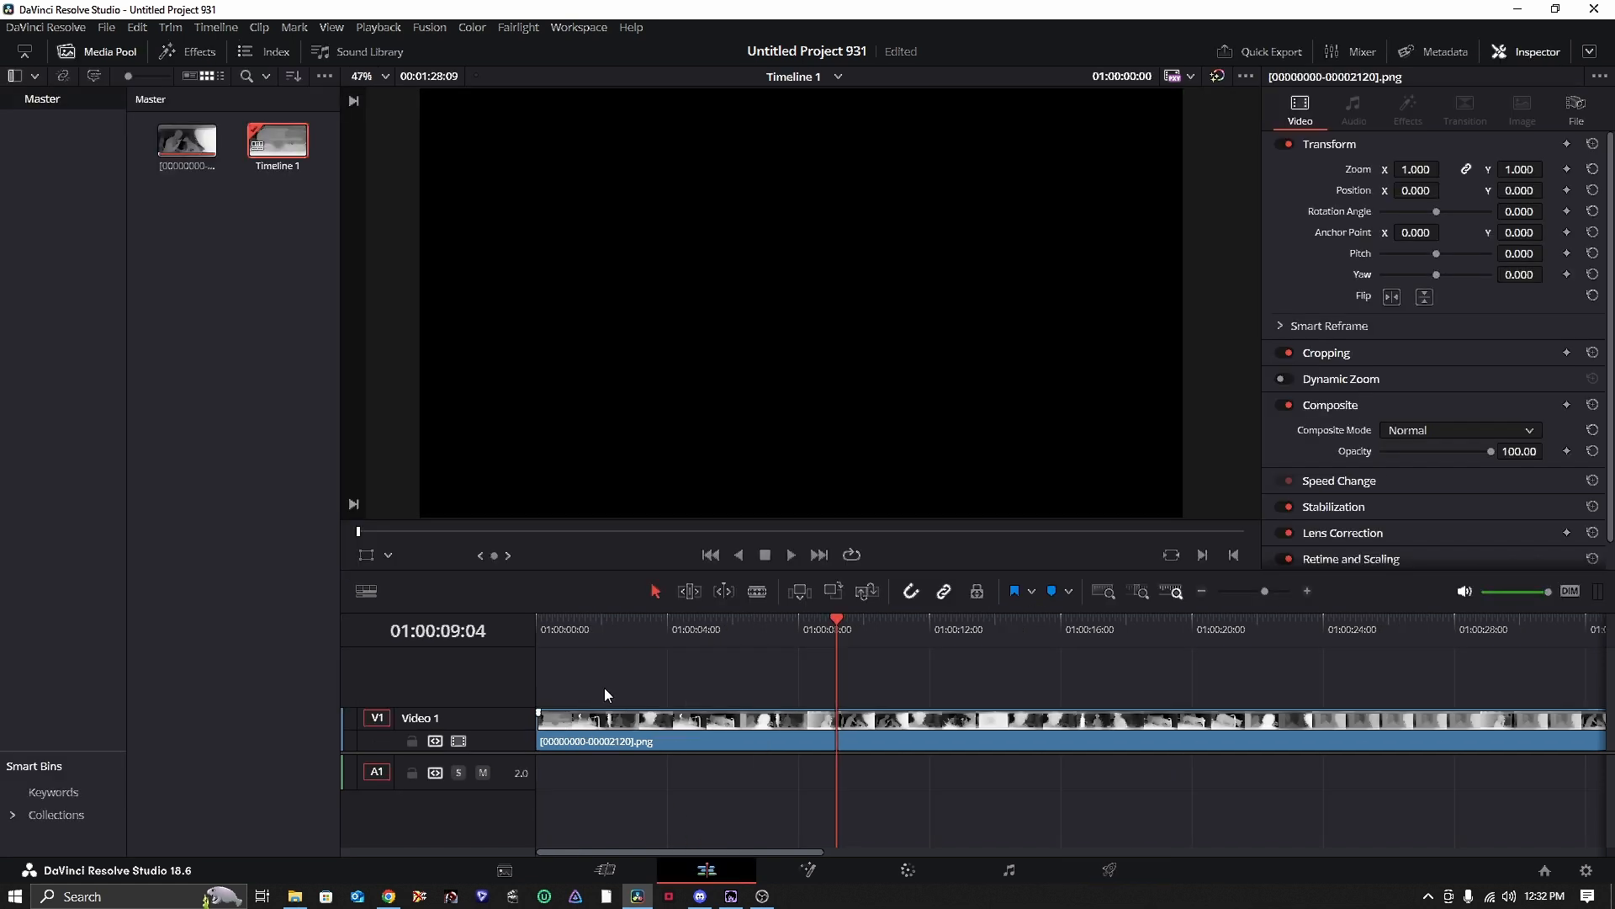
{"action": "left_click", "coordinate": [206, 148]}
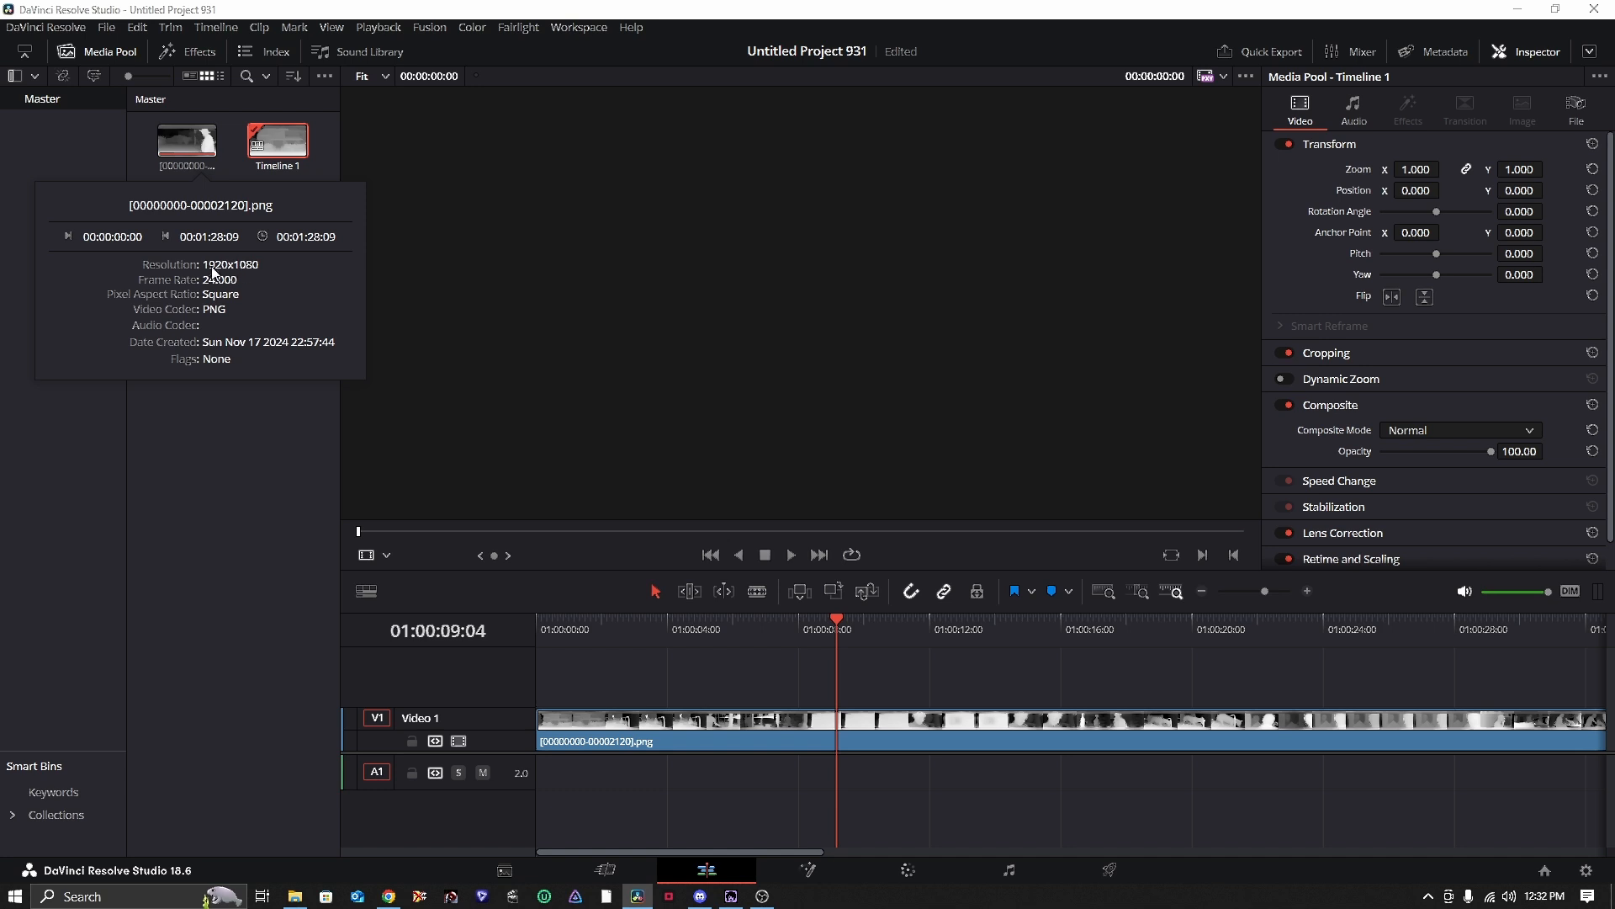
{"action": "left_click", "coordinate": [310, 549]}
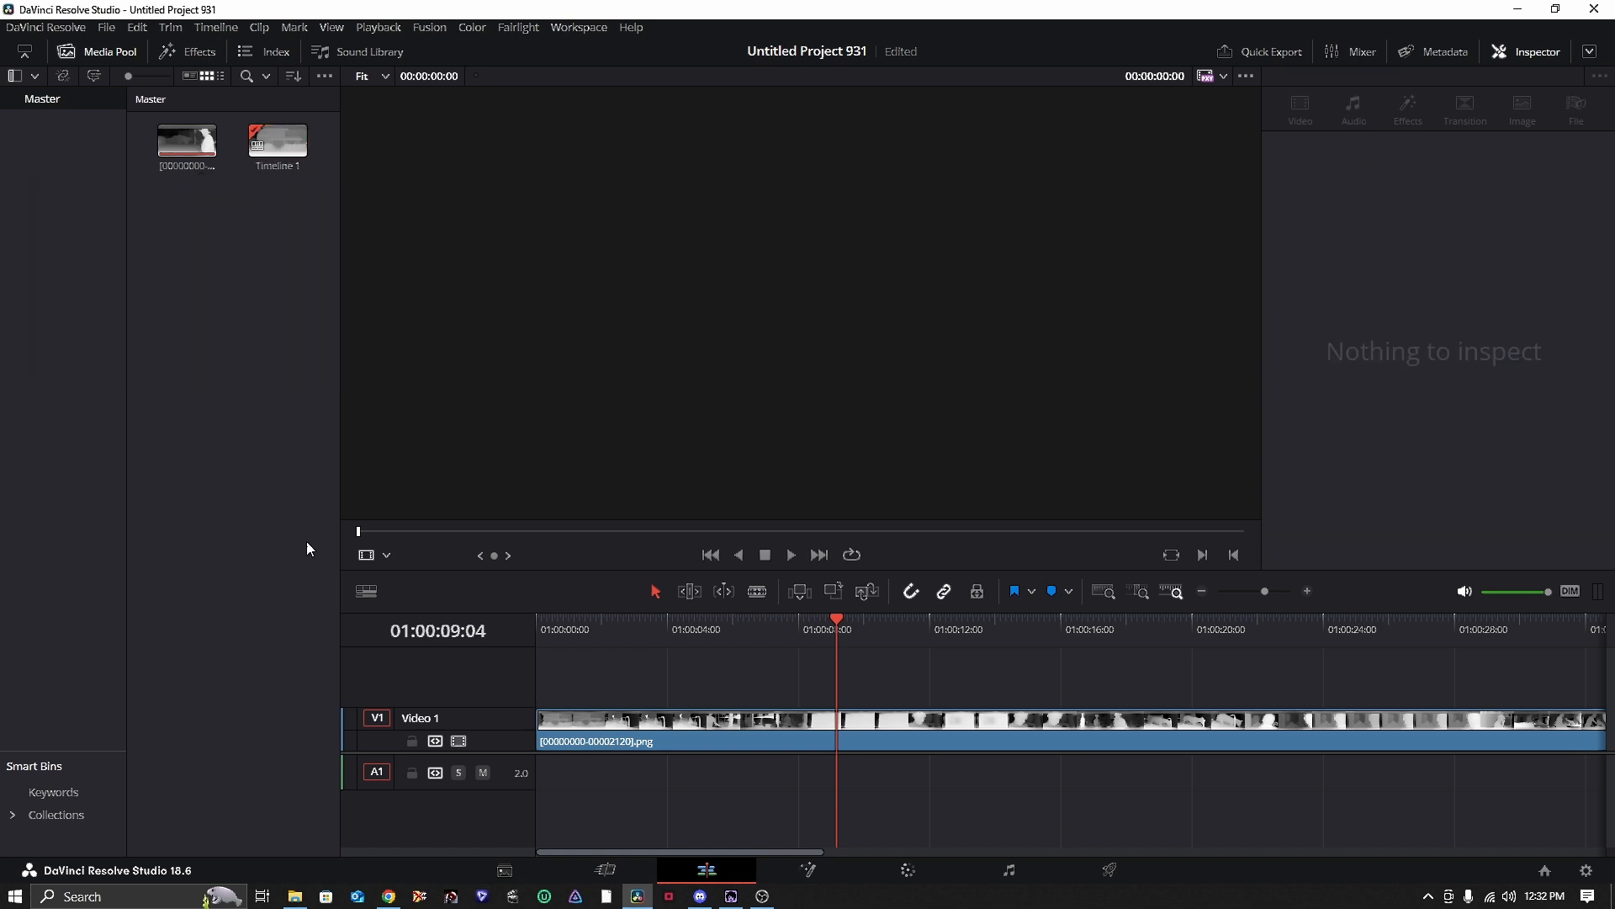
- Set the project's timeline resolution to a custom 910 x 518 and save the project settings
{"action": "left_click", "coordinate": [1586, 871]}
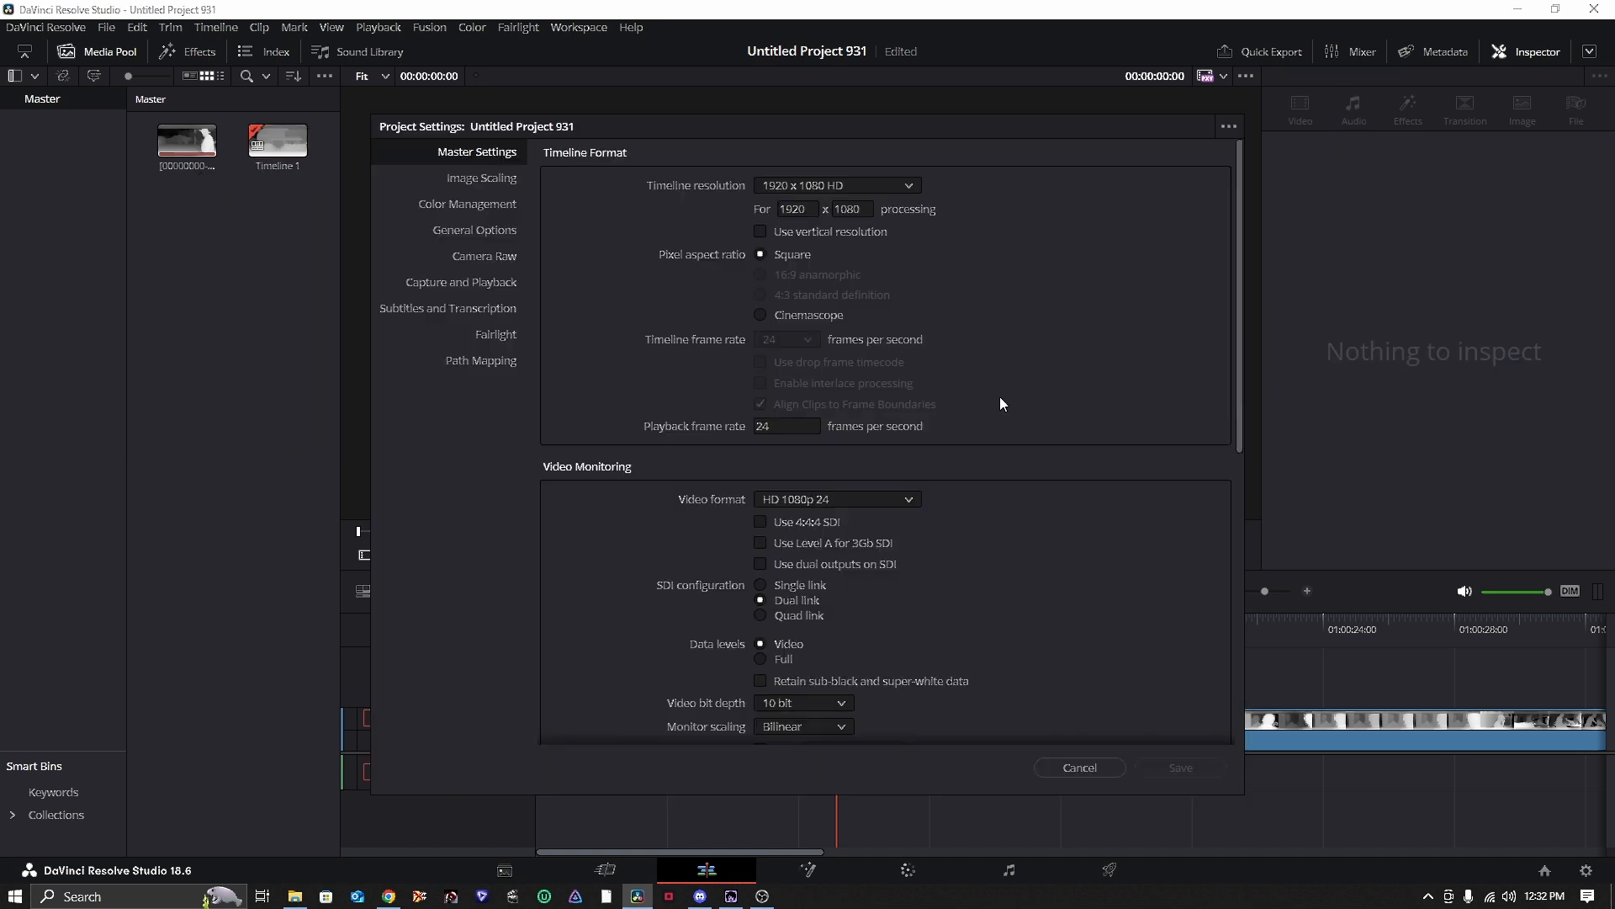
{"action": "left_click", "coordinate": [805, 209]}
{"action": "type", "text": "910"}
{"action": "left_click", "coordinate": [854, 209]}
{"action": "type", "text": "5"}
{"action": "type", "text": "12"}
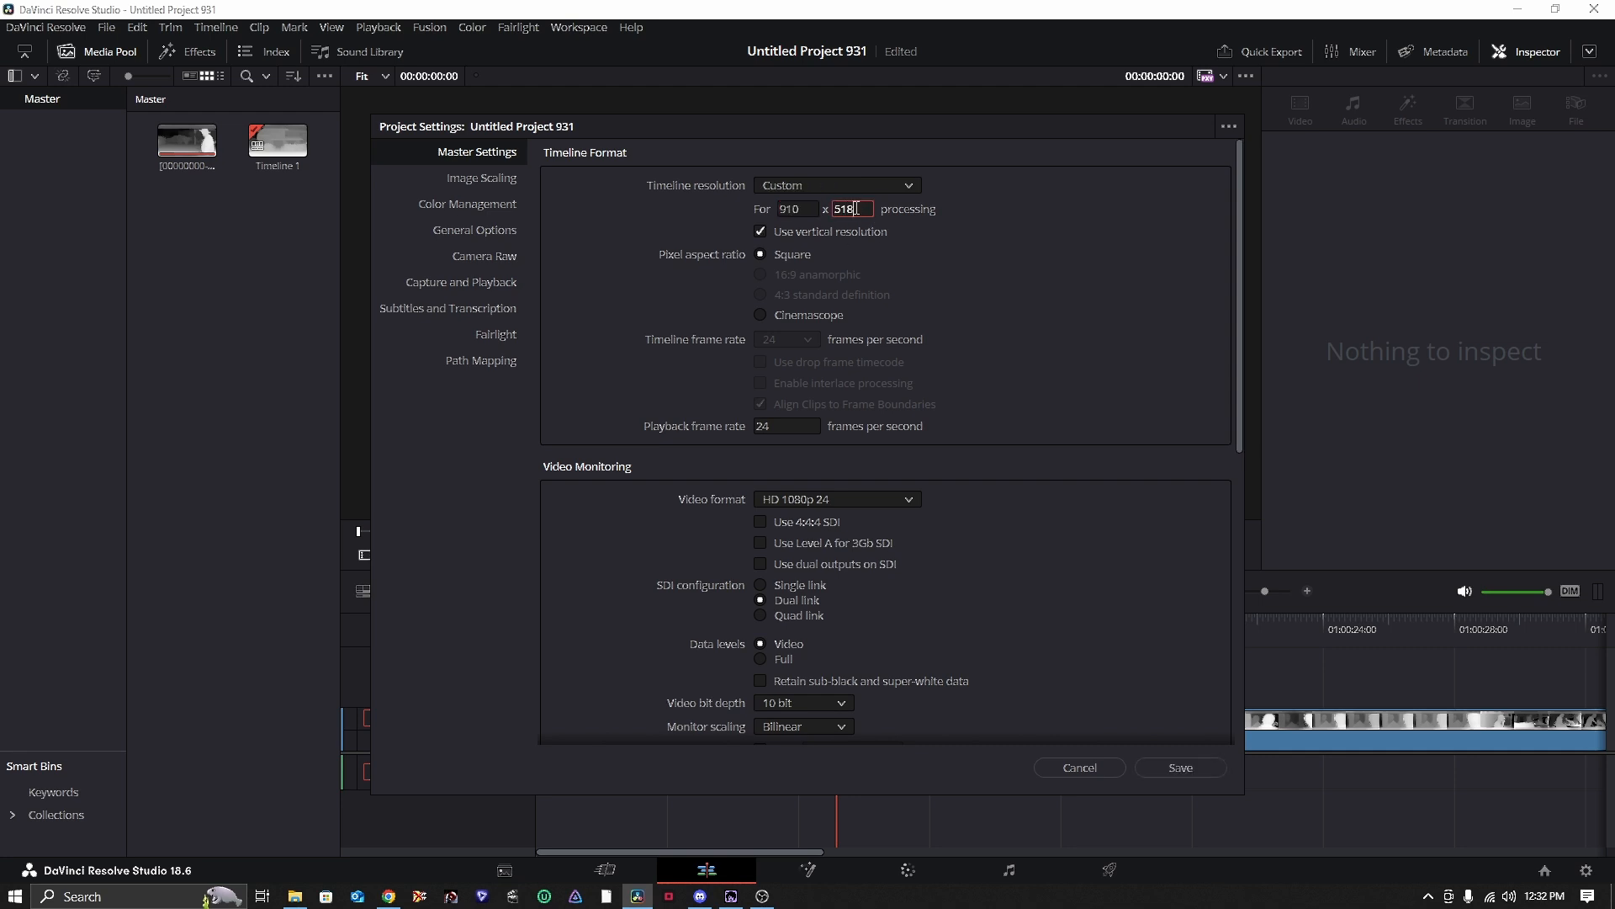
{"action": "left_click", "coordinate": [1181, 767]}
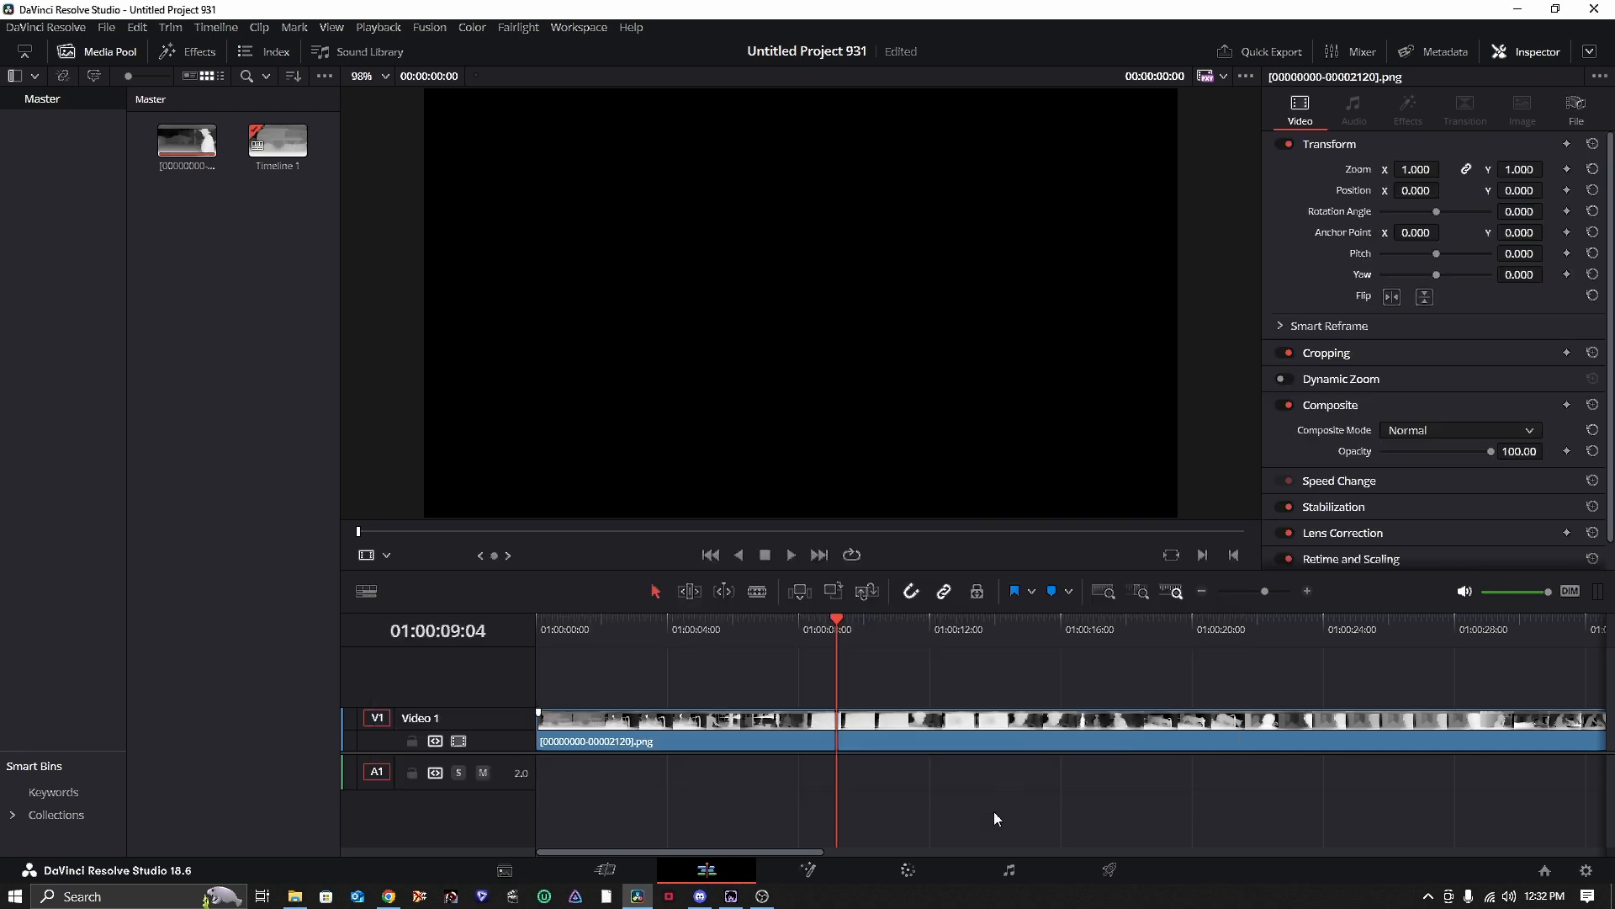
- Return to the render settings, set the PNG compression level to 0, and review the advanced settings
{"action": "left_click", "coordinate": [1107, 877]}
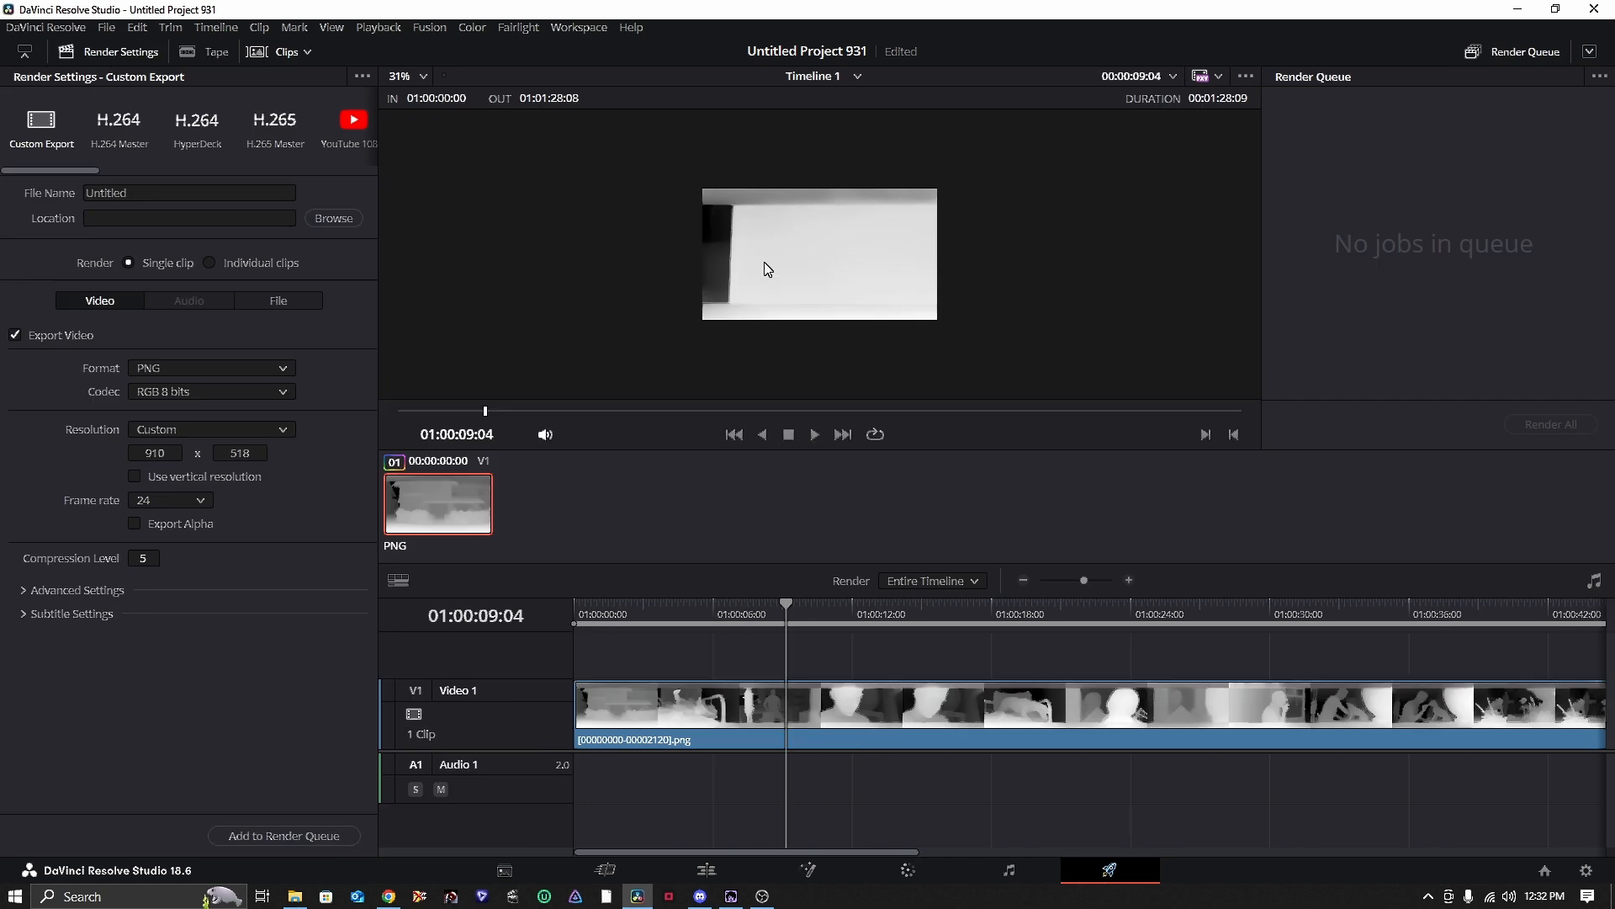
{"action": "scroll", "coordinate": [796, 277], "scroll_direction": "up", "scroll_amount": 5}
{"action": "scroll", "coordinate": [800, 285], "scroll_direction": "down", "scroll_amount": 2}
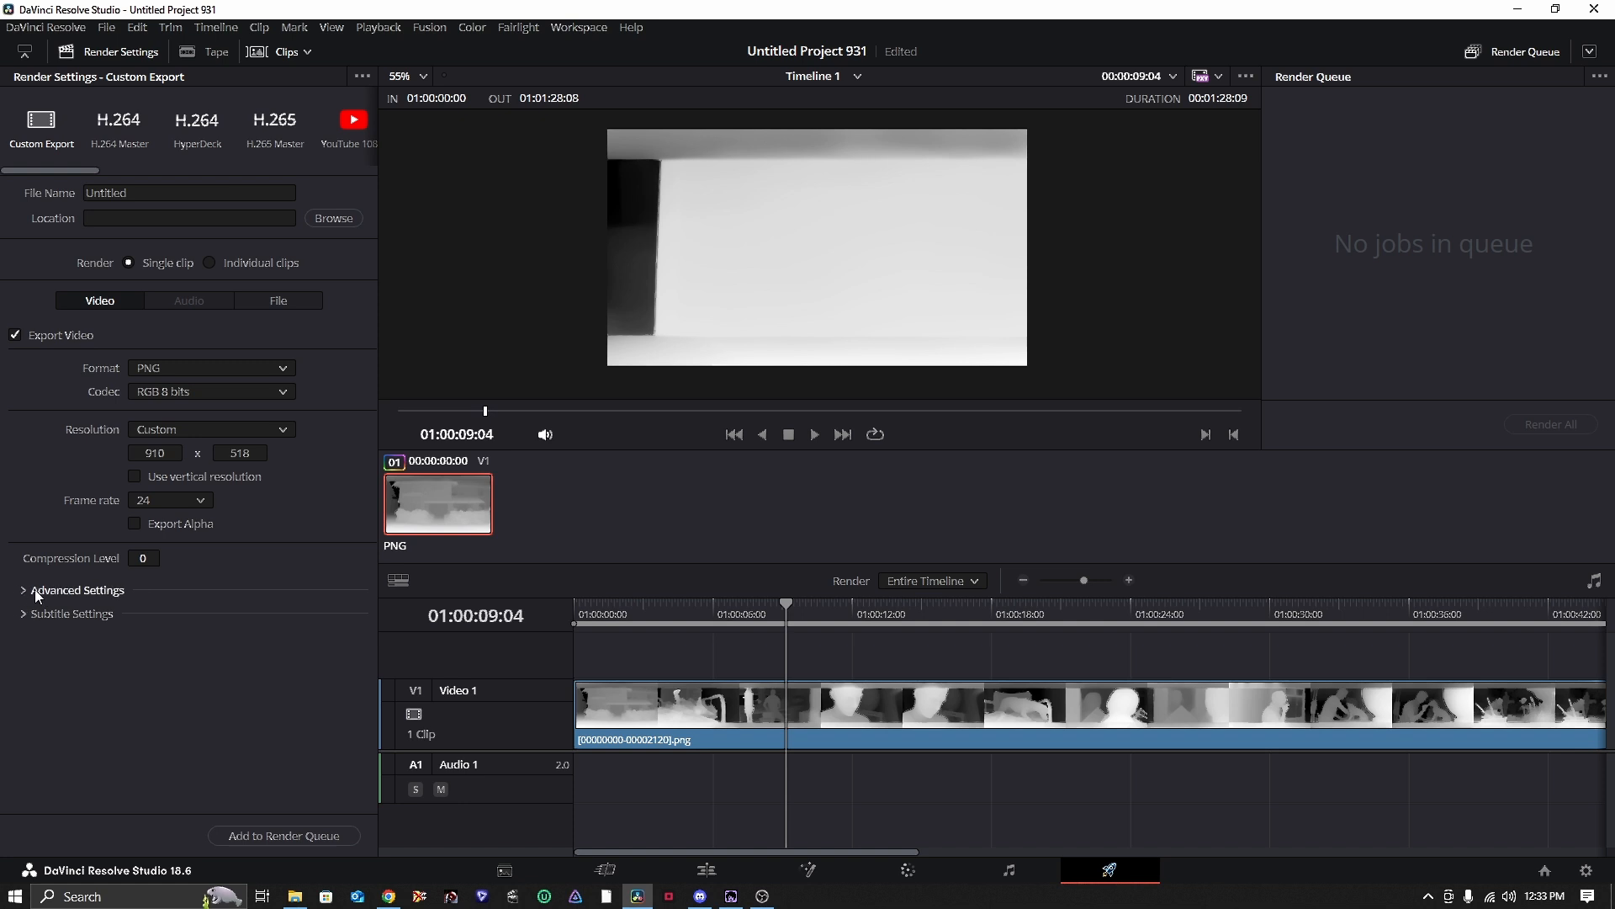
{"action": "left_click", "coordinate": [34, 589]}
{"action": "scroll", "coordinate": [296, 638], "scroll_direction": "down", "scroll_amount": 3}
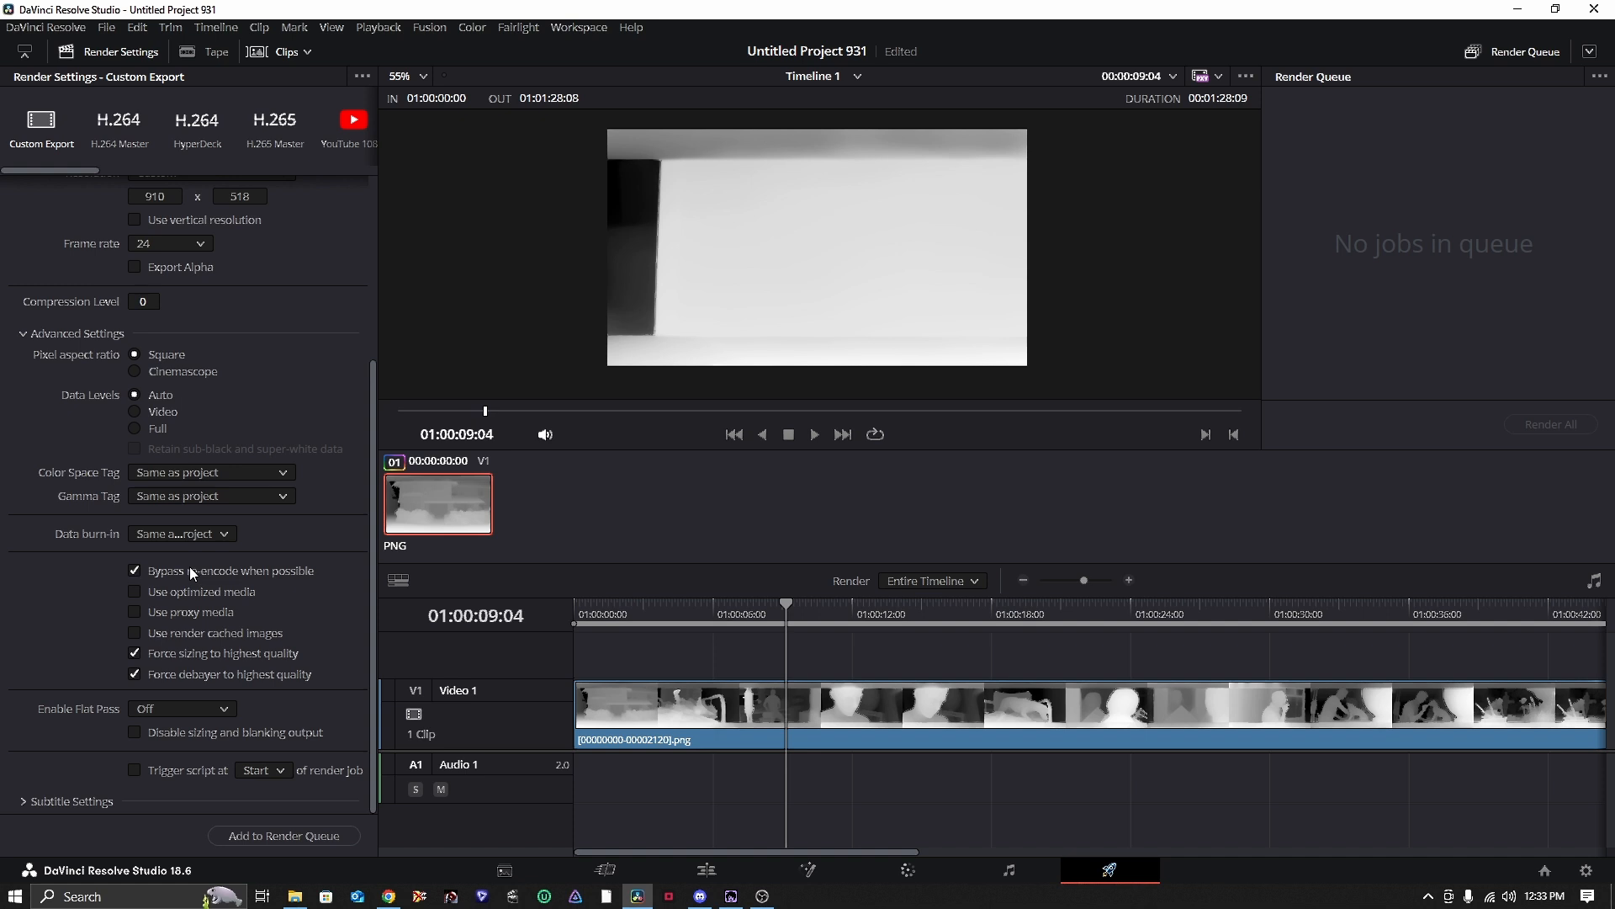
{"action": "scroll", "coordinate": [296, 588], "scroll_direction": "up", "scroll_amount": 4}
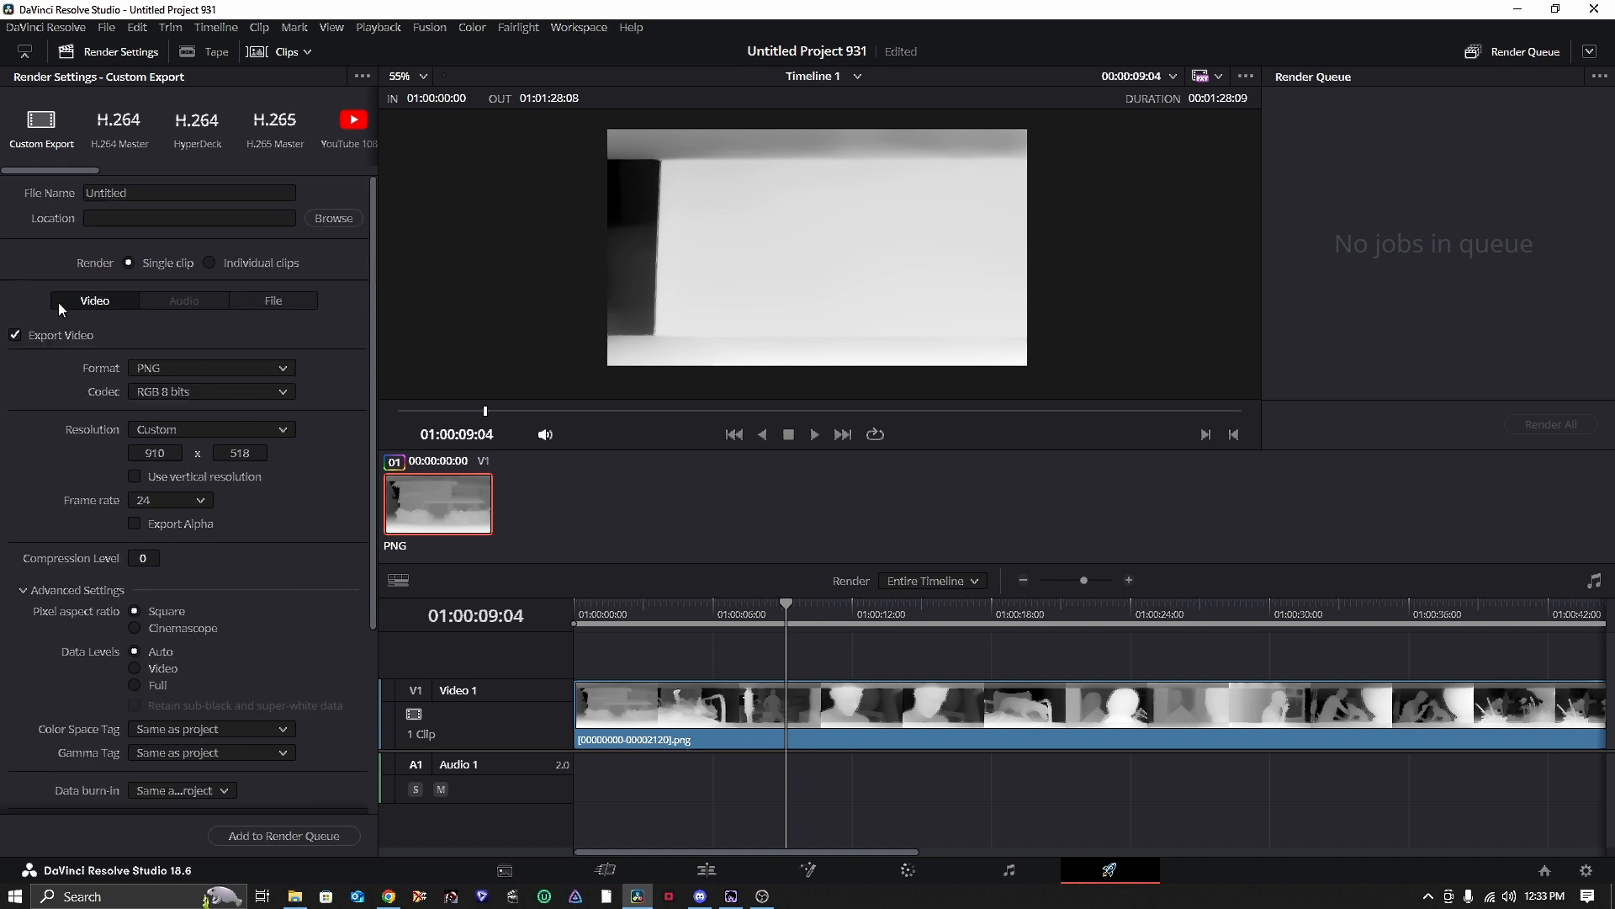
- Configure the file output with an empty custom name, each clip starting at frame 0, and existing files replaced in place
{"action": "left_click", "coordinate": [264, 302]}
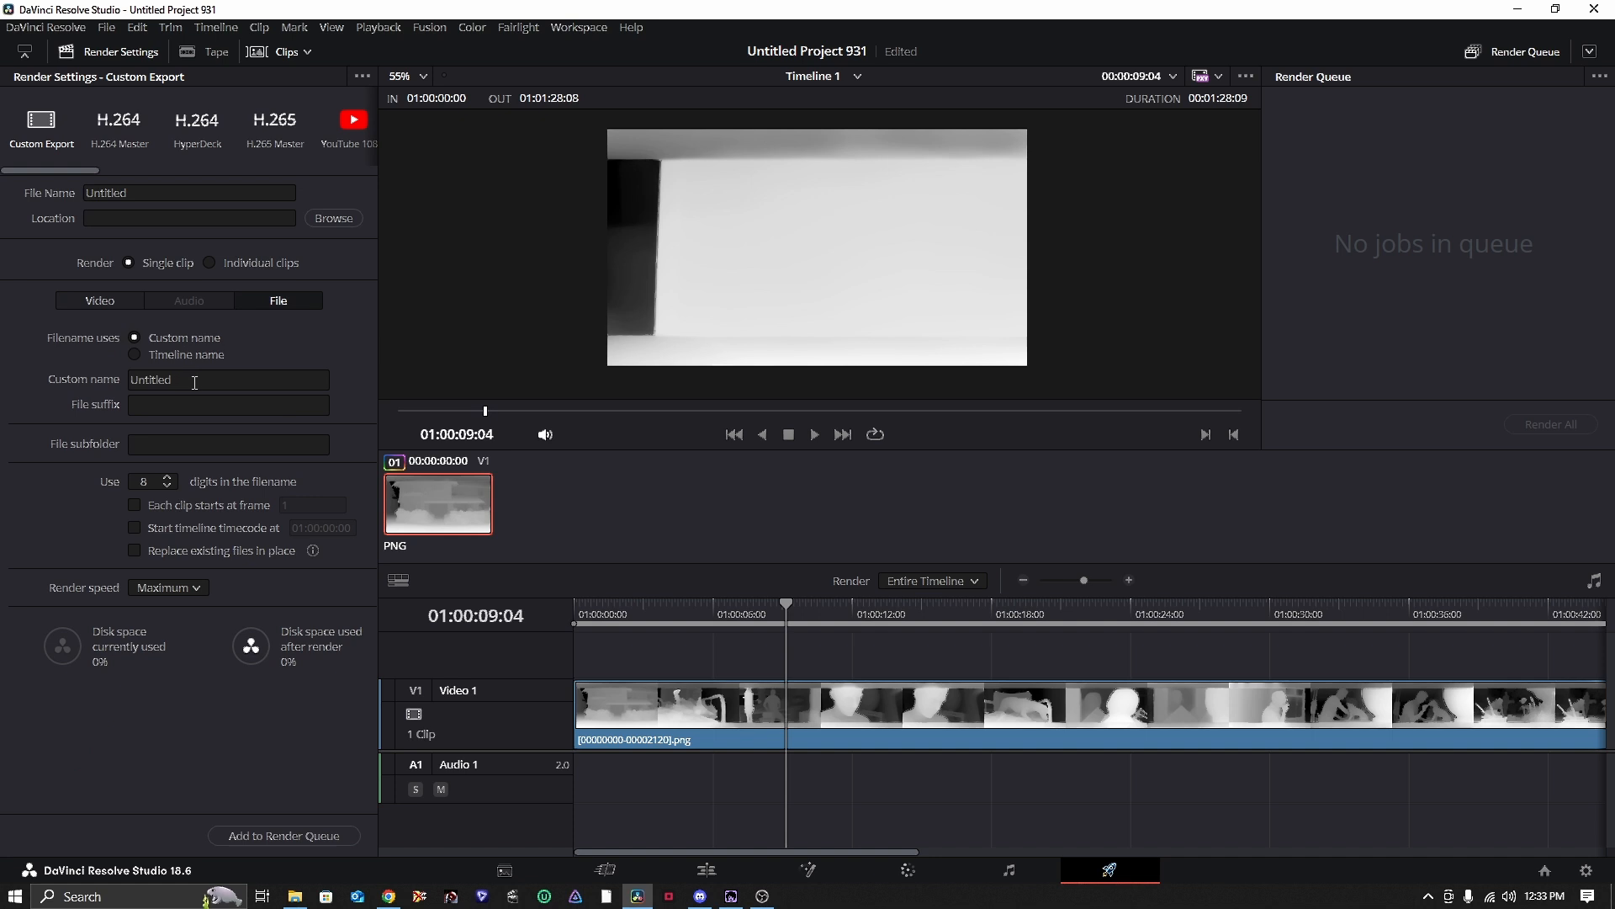
{"action": "left_click_drag", "start_coordinate": [196, 380], "coordinate": [110, 380]}
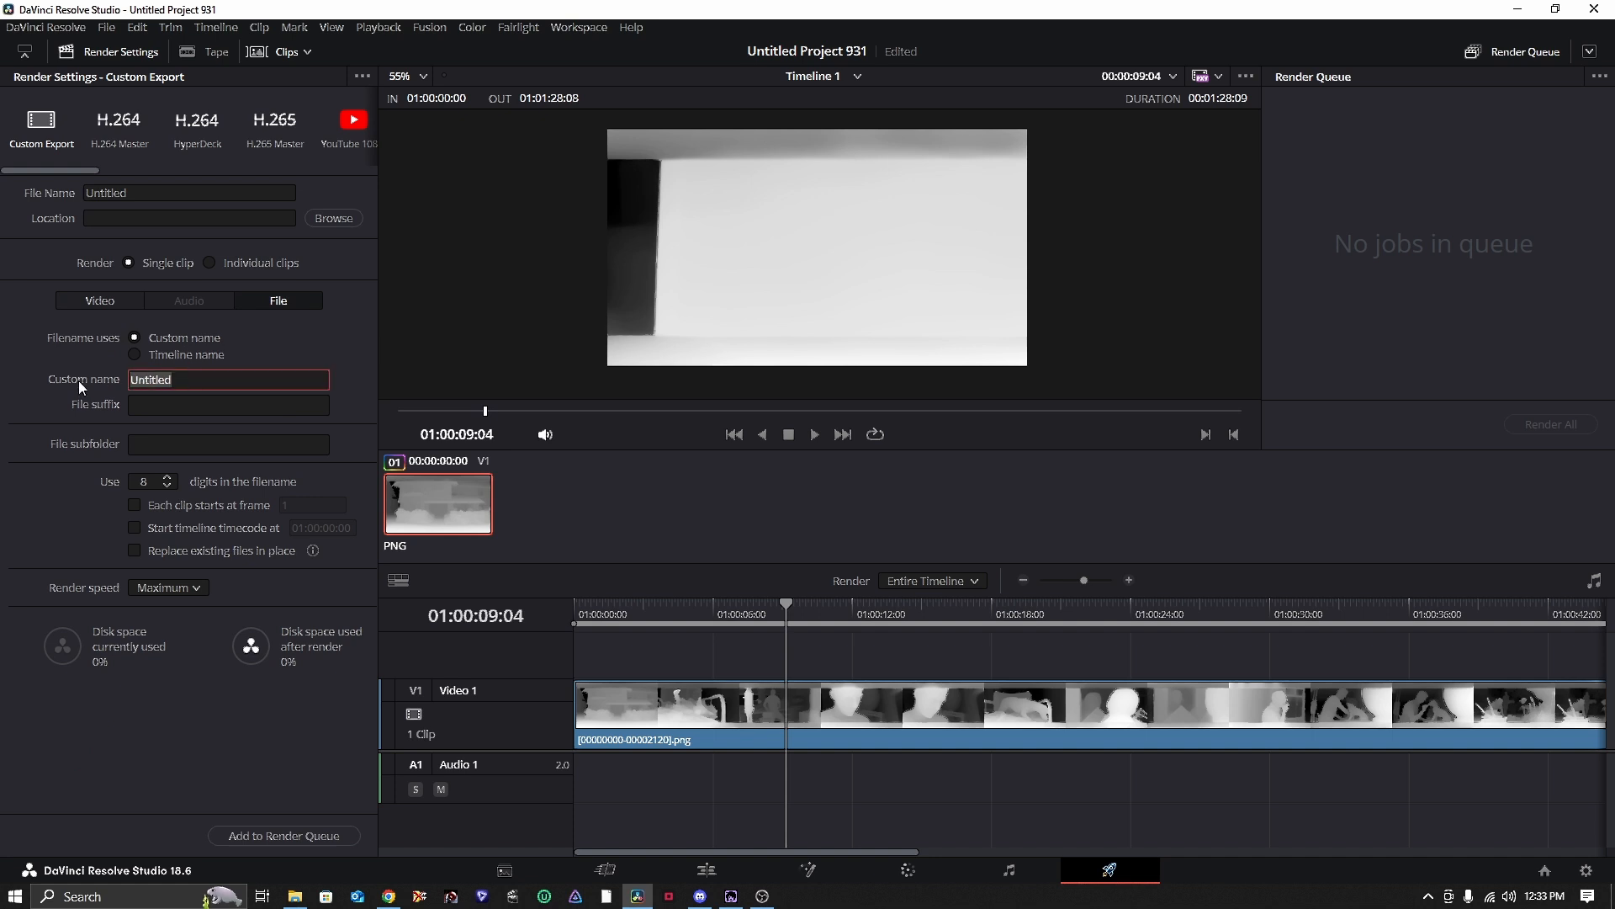
{"action": "key", "text": "BackSpace"}
{"action": "left_click", "coordinate": [134, 504]}
{"action": "left_click", "coordinate": [311, 507]}
{"action": "type", "text": "0"}
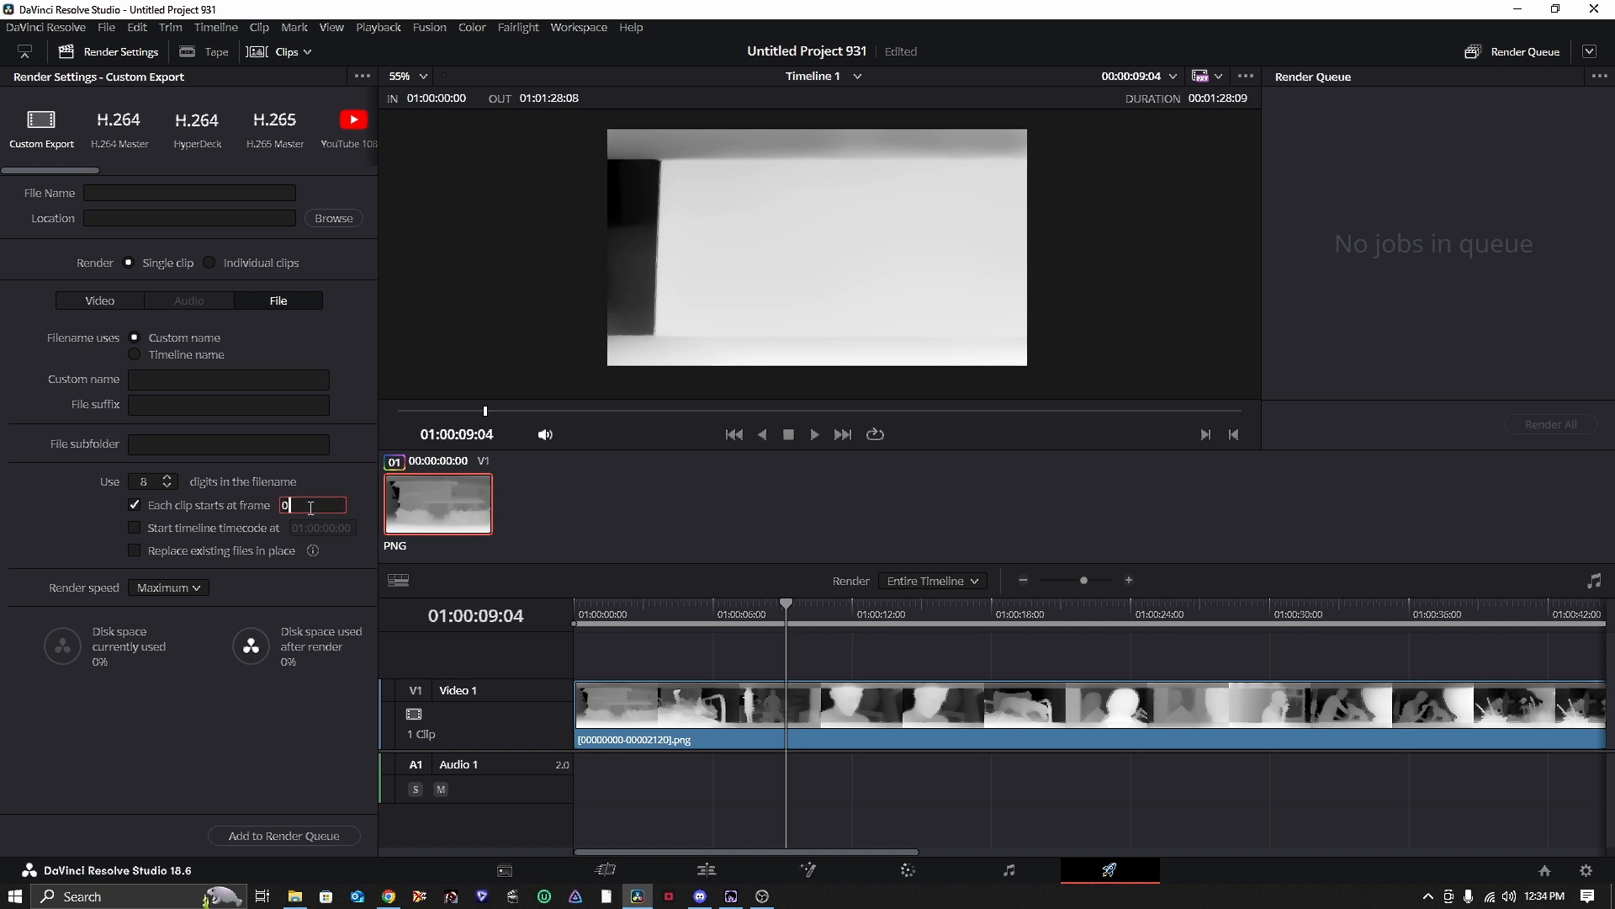
{"action": "left_click", "coordinate": [178, 555]}
- Set the render location to E:\Enhancer_AnyDepthBlender\DepthBlender\v1 and add the job to the render queue
{"action": "left_click", "coordinate": [330, 221]}
{"action": "scroll", "coordinate": [92, 353], "scroll_direction": "down", "scroll_amount": 3}
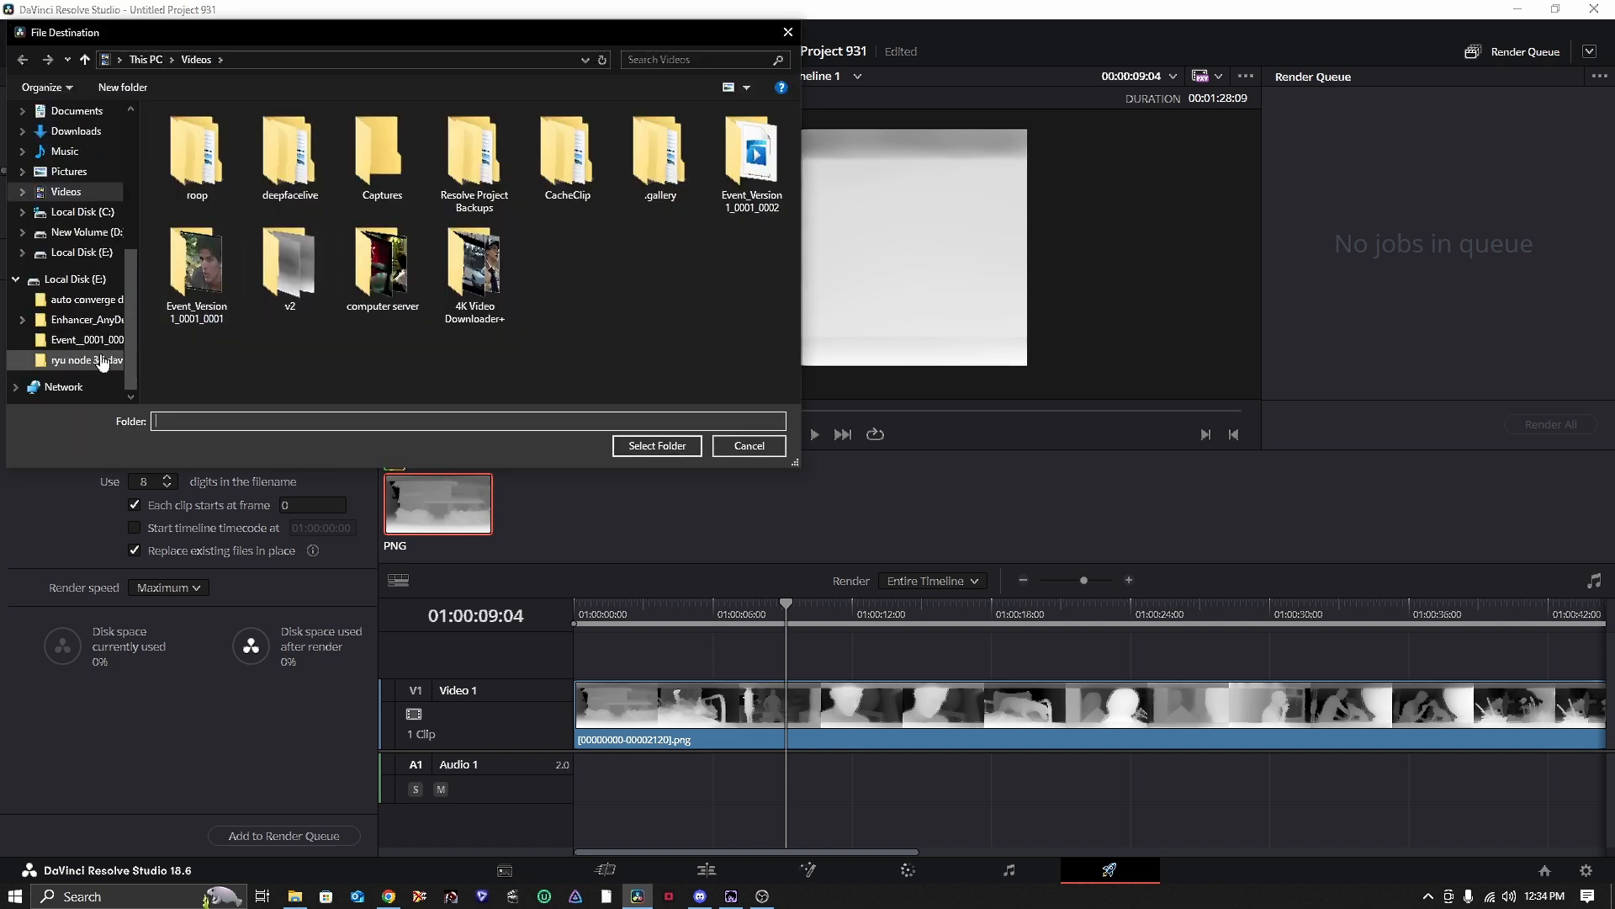
{"action": "left_click", "coordinate": [85, 282]}
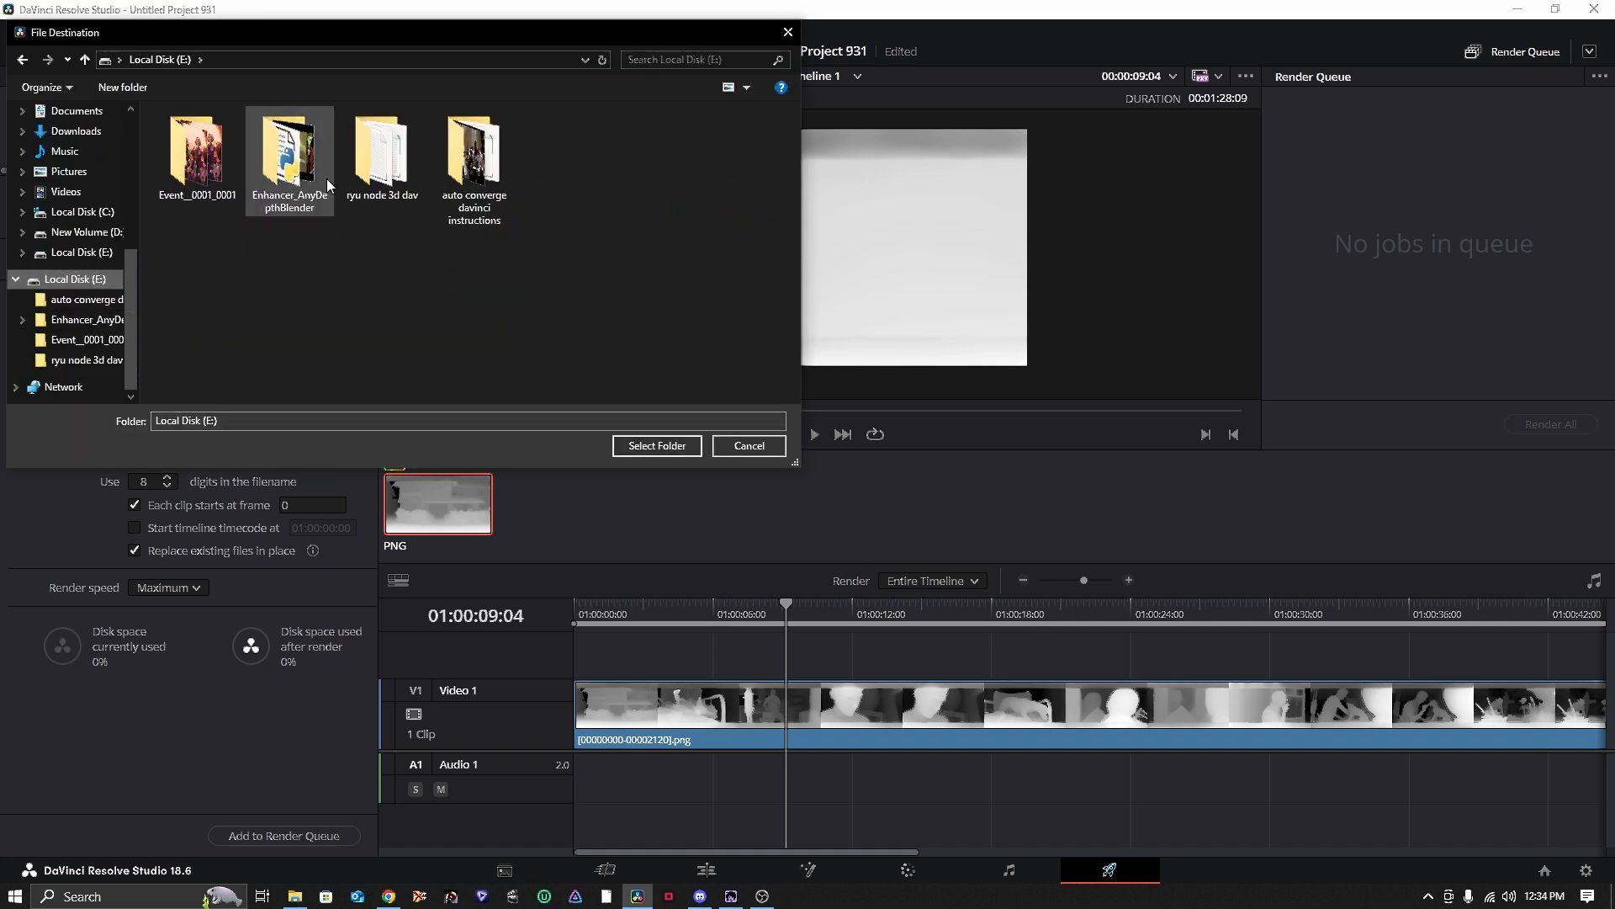
{"action": "double_click", "coordinate": [286, 164]}
{"action": "double_click", "coordinate": [234, 145]}
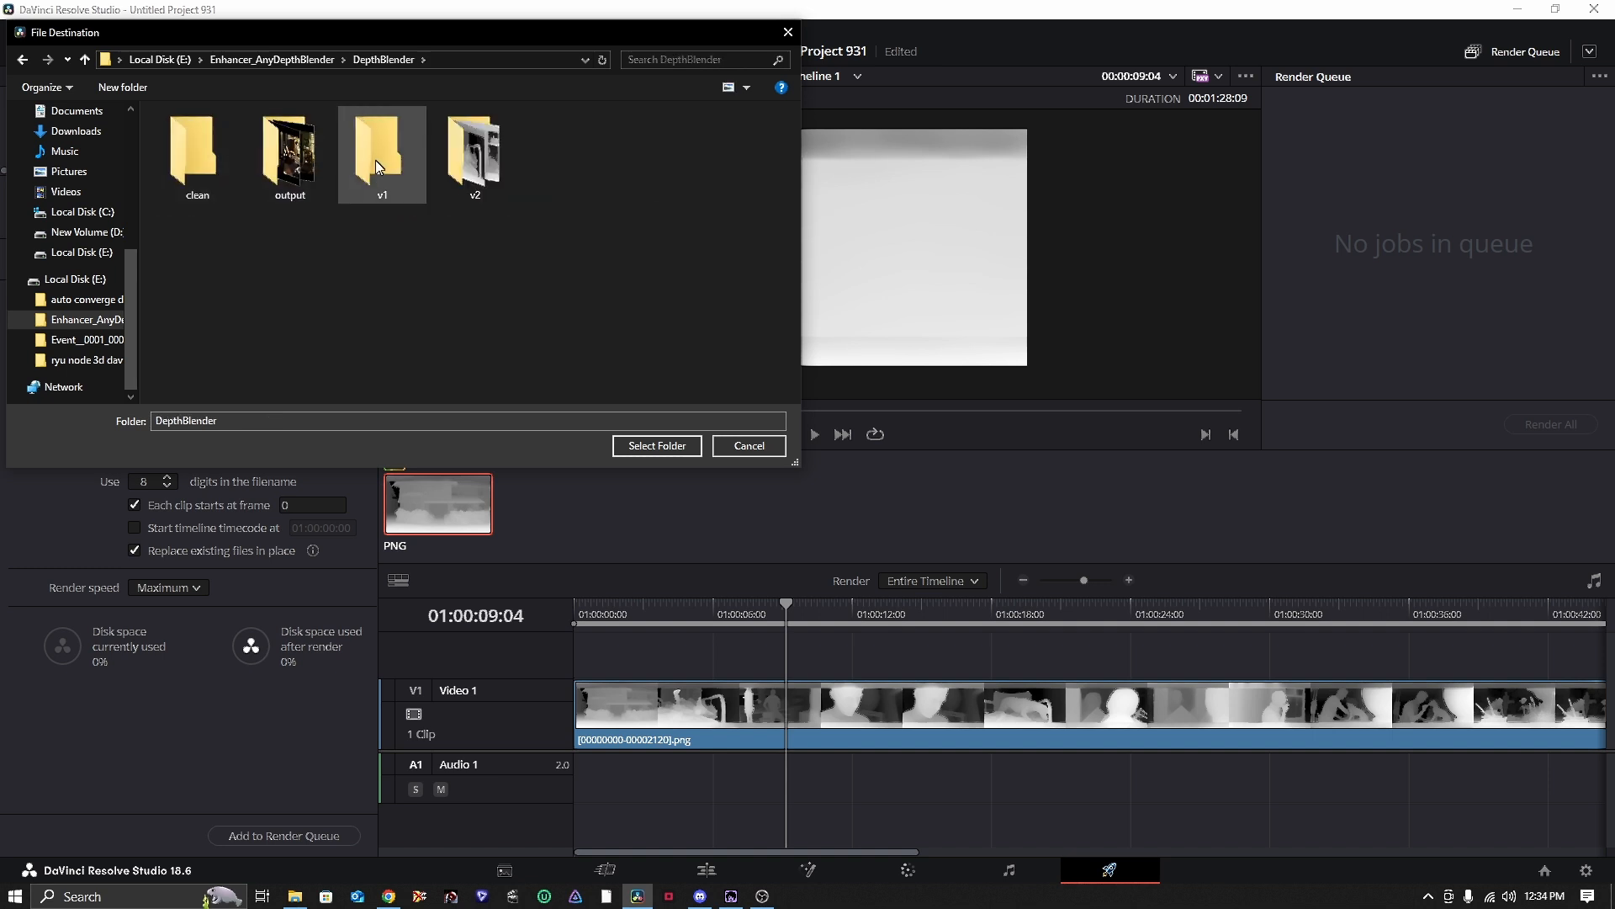
{"action": "double_click", "coordinate": [374, 157]}
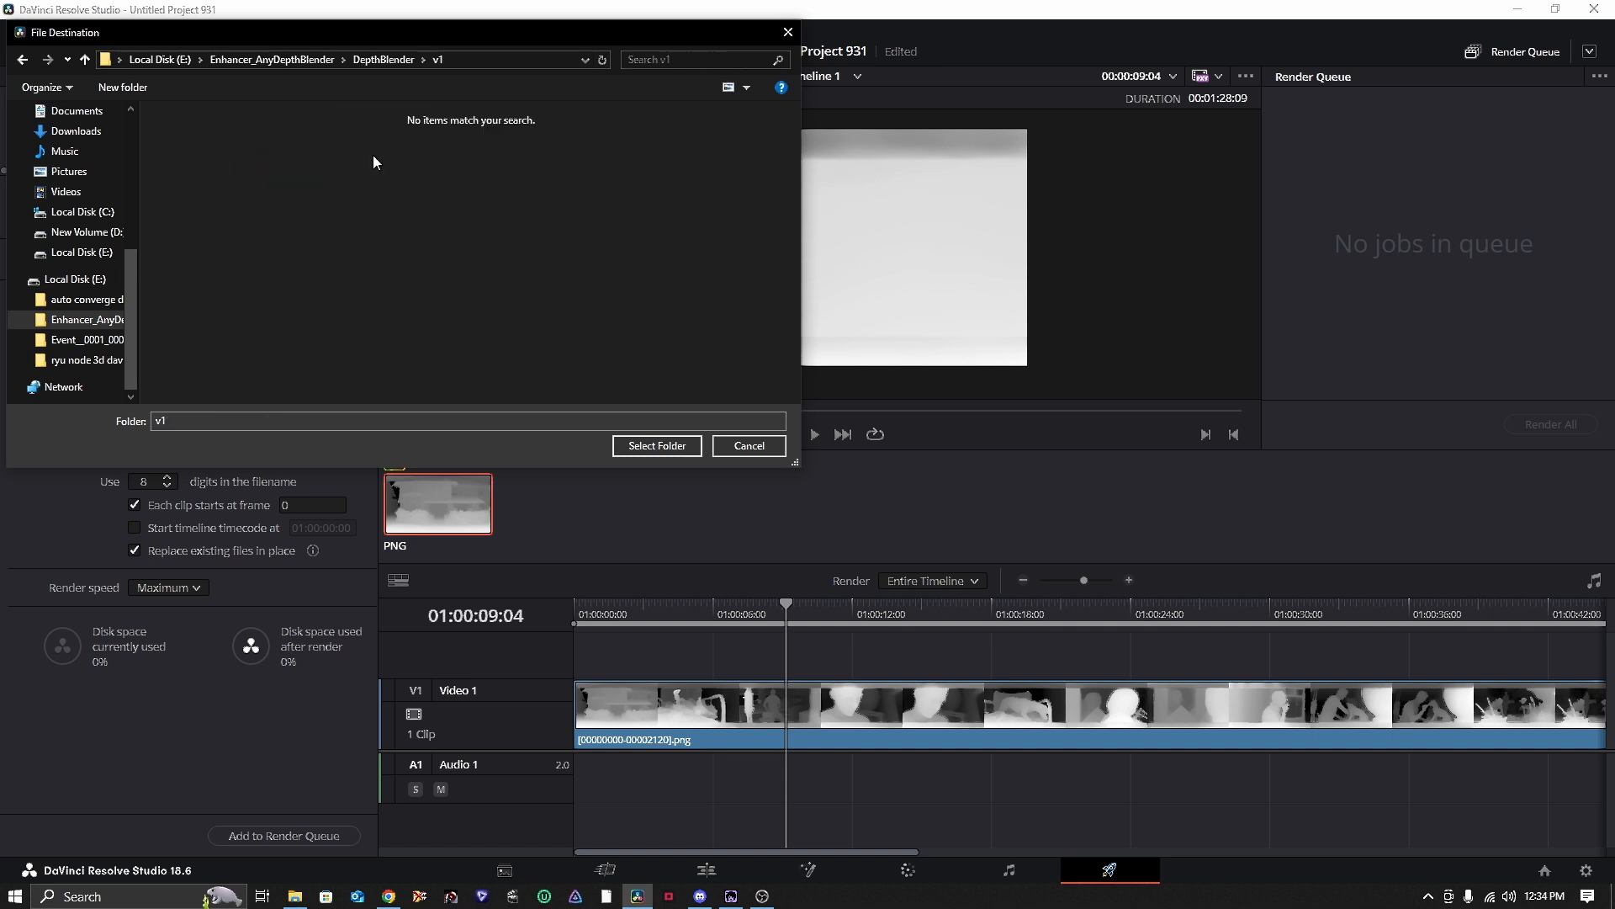
{"action": "left_click", "coordinate": [652, 449]}
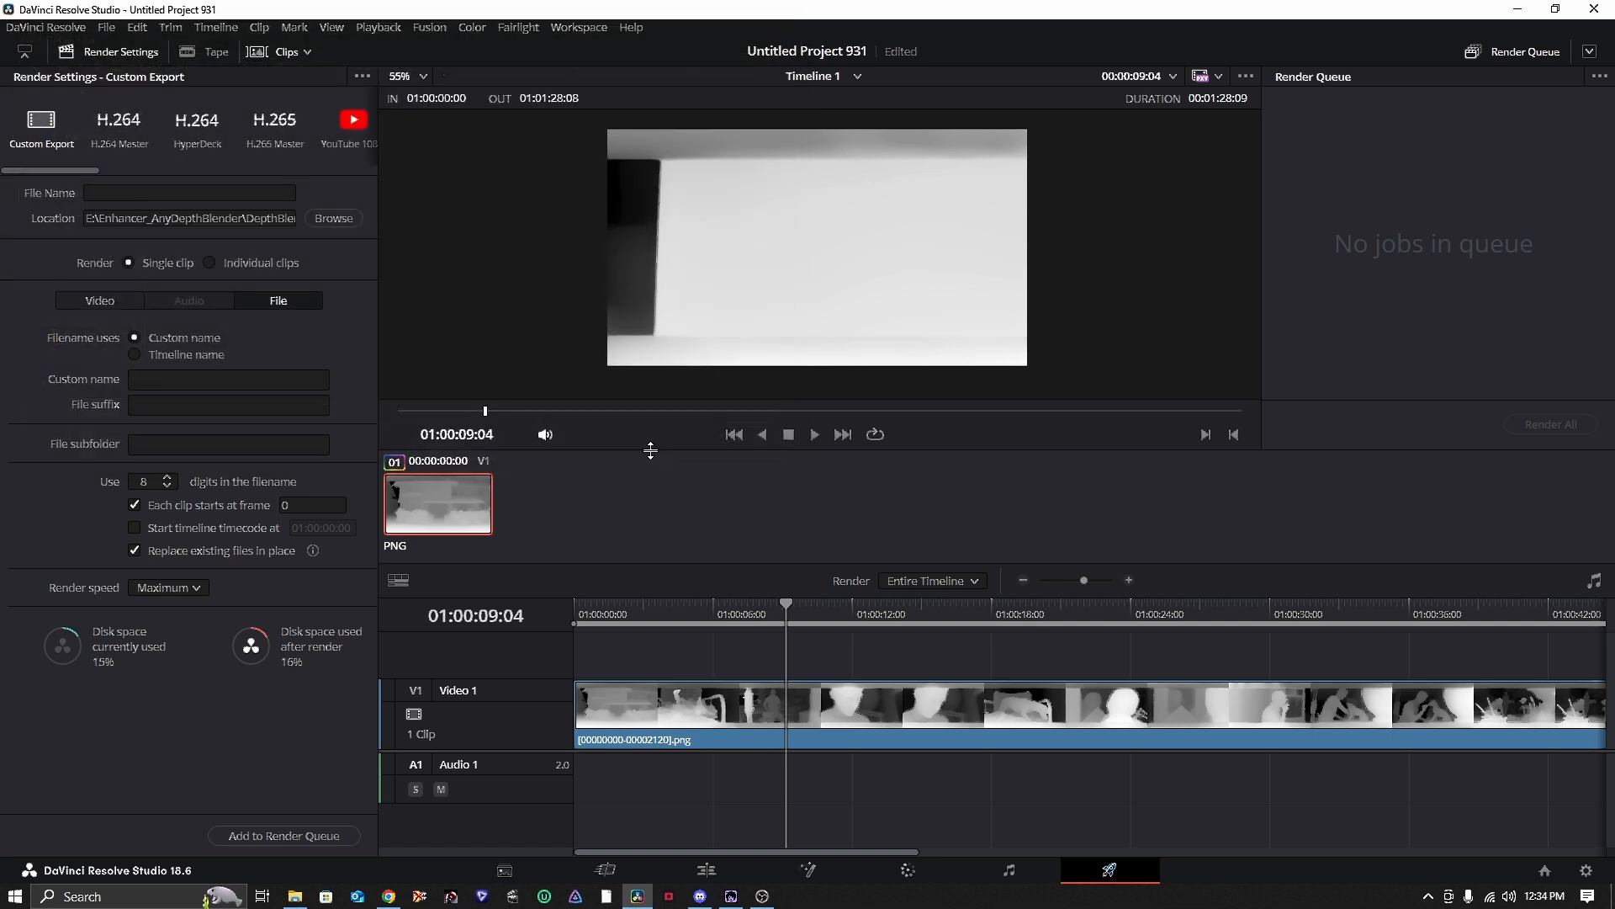
{"action": "left_click", "coordinate": [292, 837]}
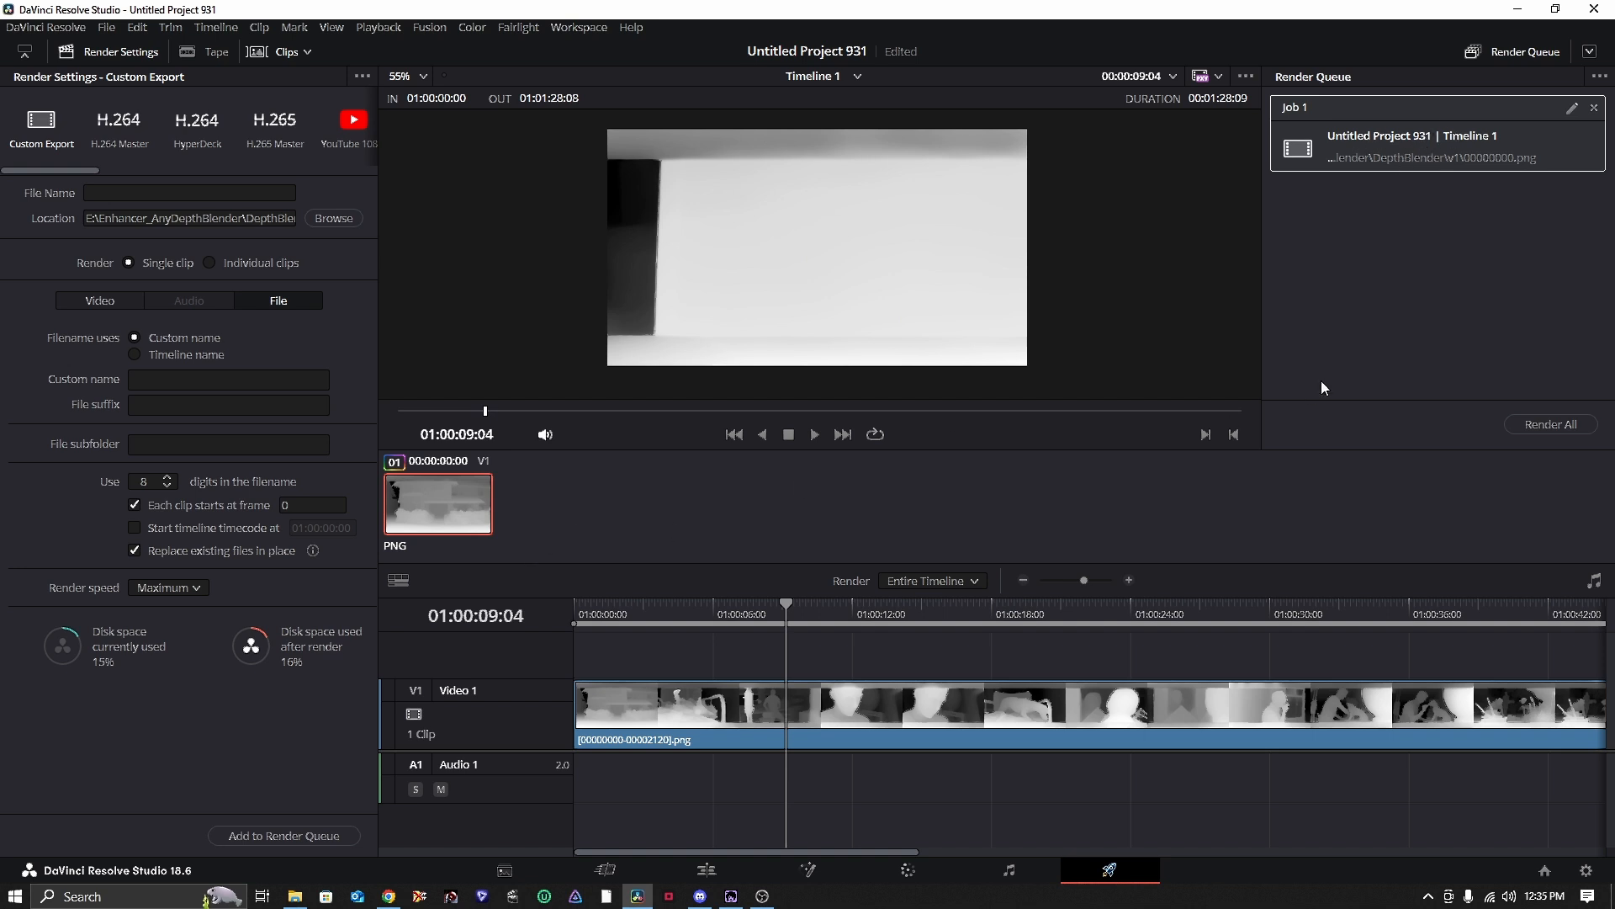
- Switch to File Explorer, look inside DepthBlender's v1 folder, and go back to the DepthBlender folder
{"action": "left_click", "coordinate": [295, 896]}
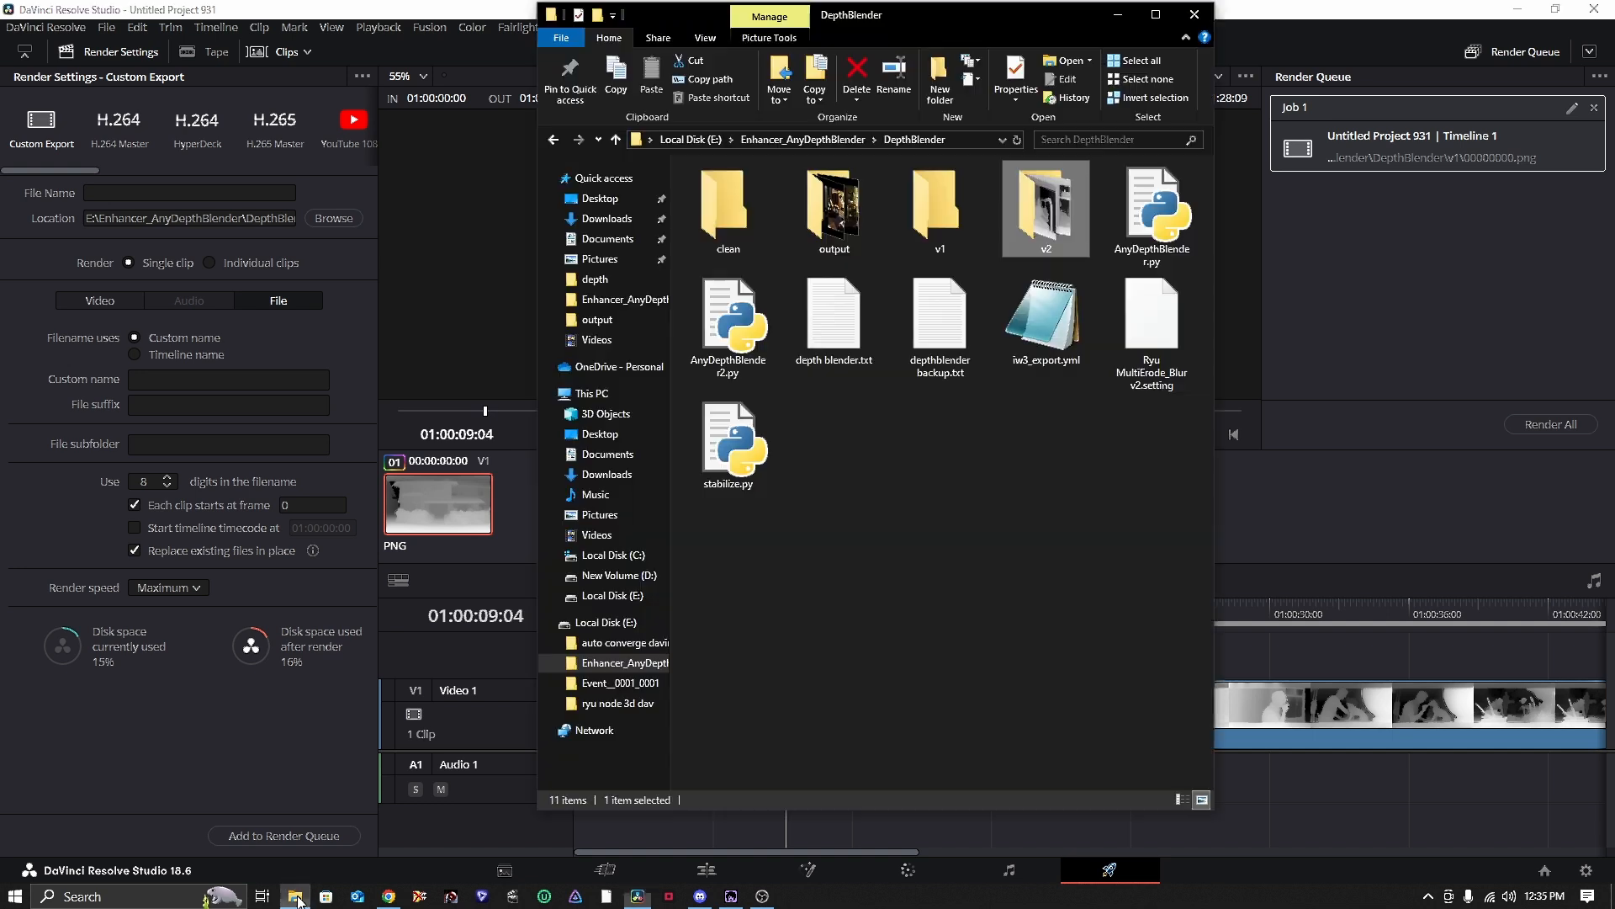
{"action": "double_click", "coordinate": [961, 210]}
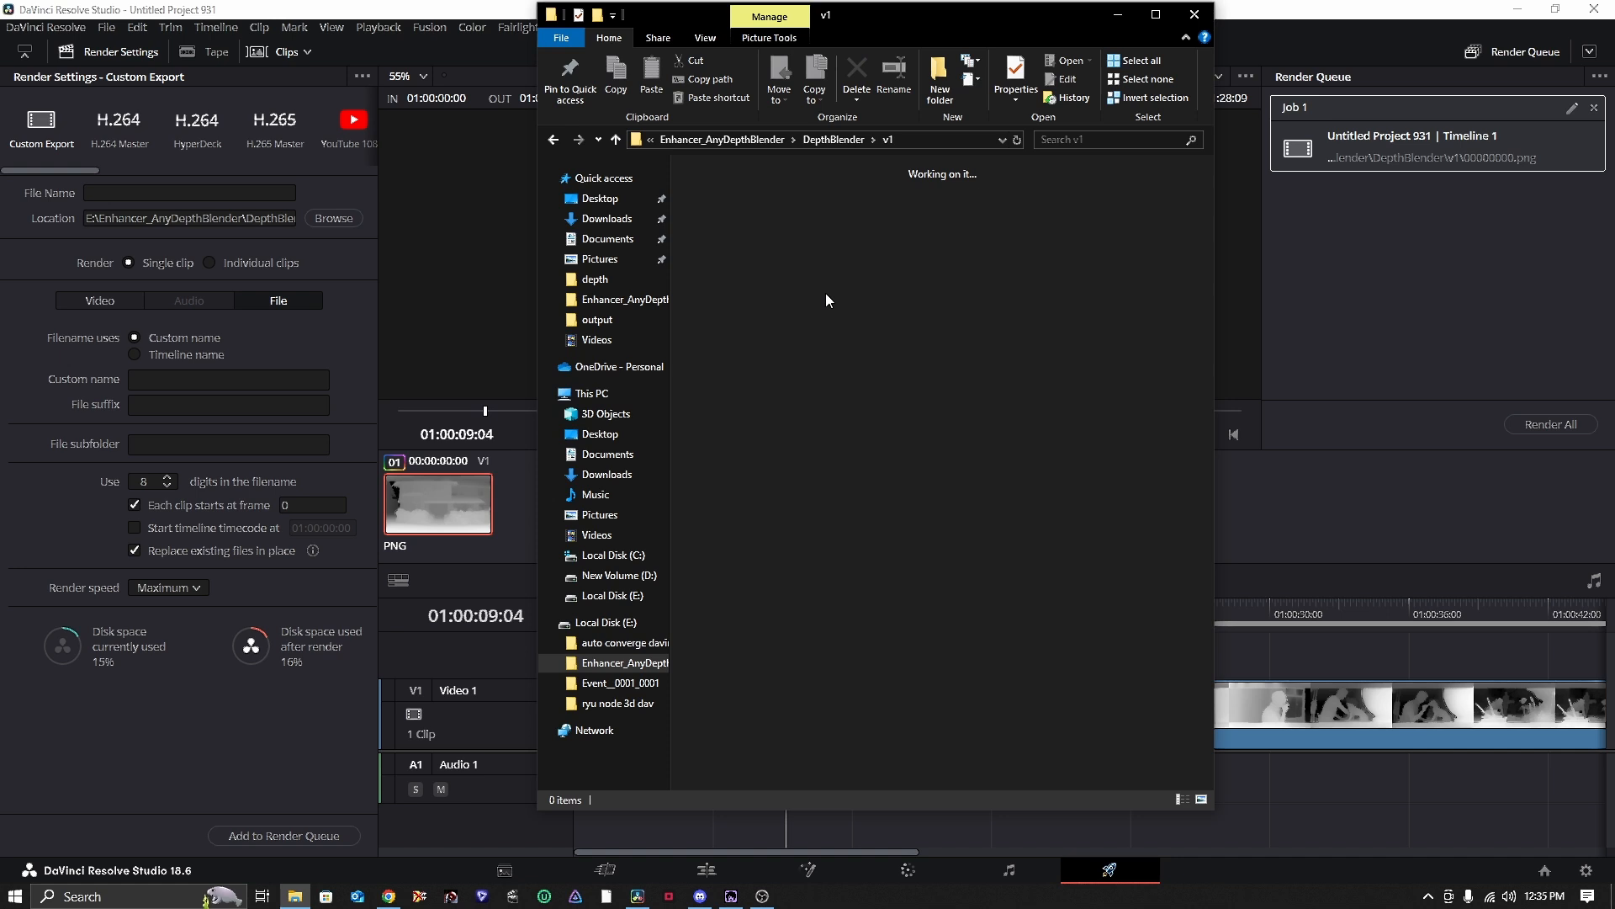
{"action": "left_click", "coordinate": [519, 353]}
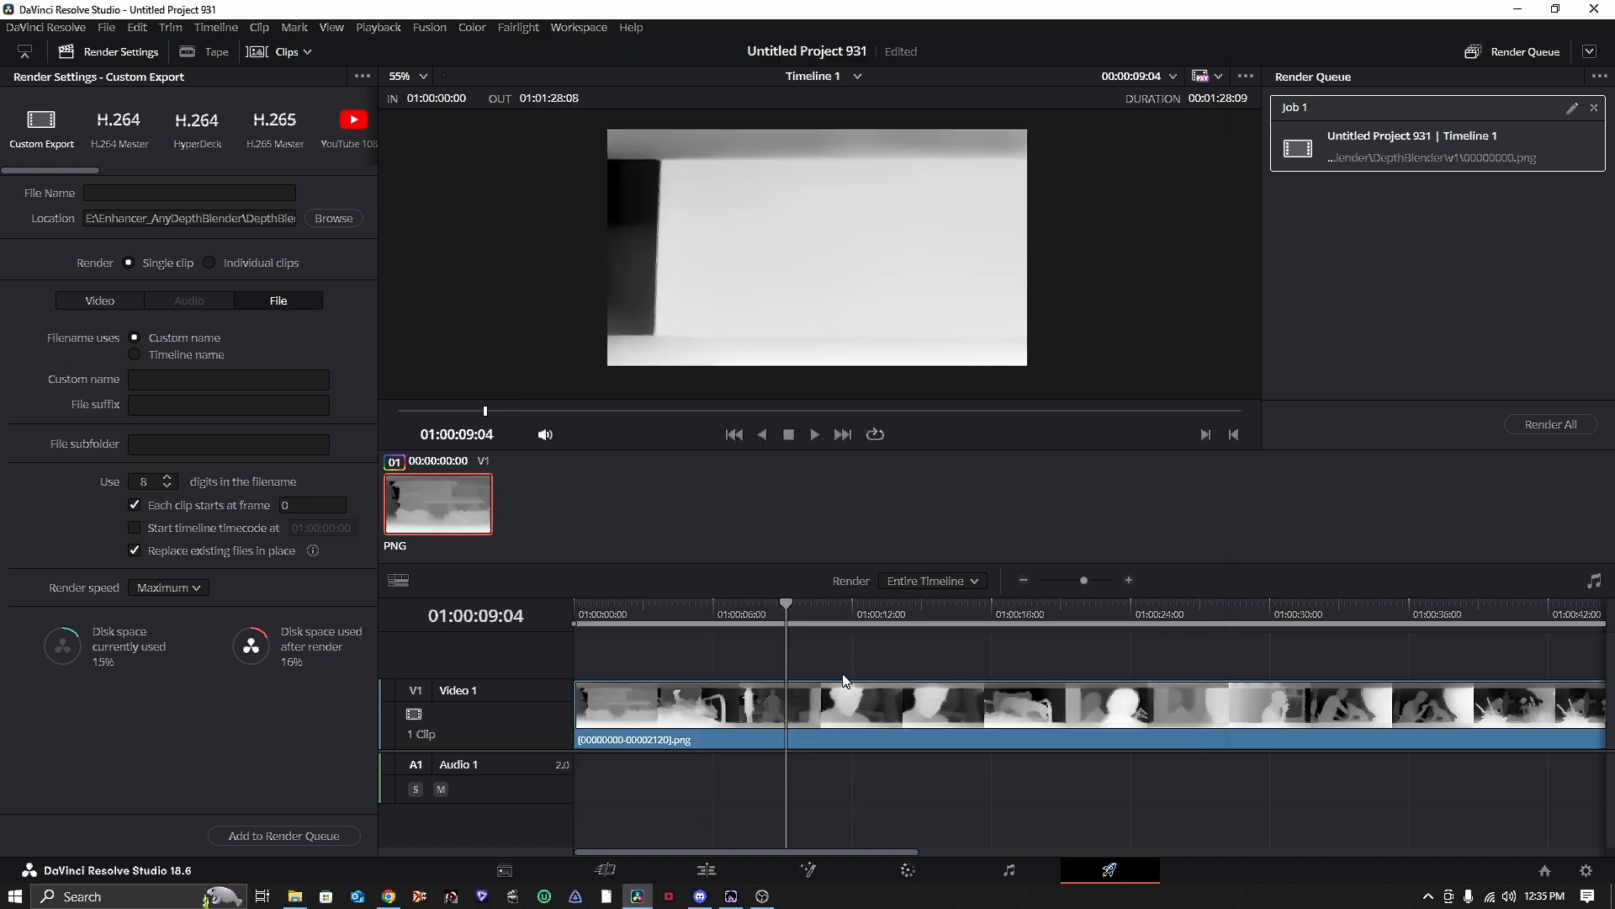
{"action": "left_click", "coordinate": [294, 896]}
{"action": "left_click", "coordinate": [824, 143]}
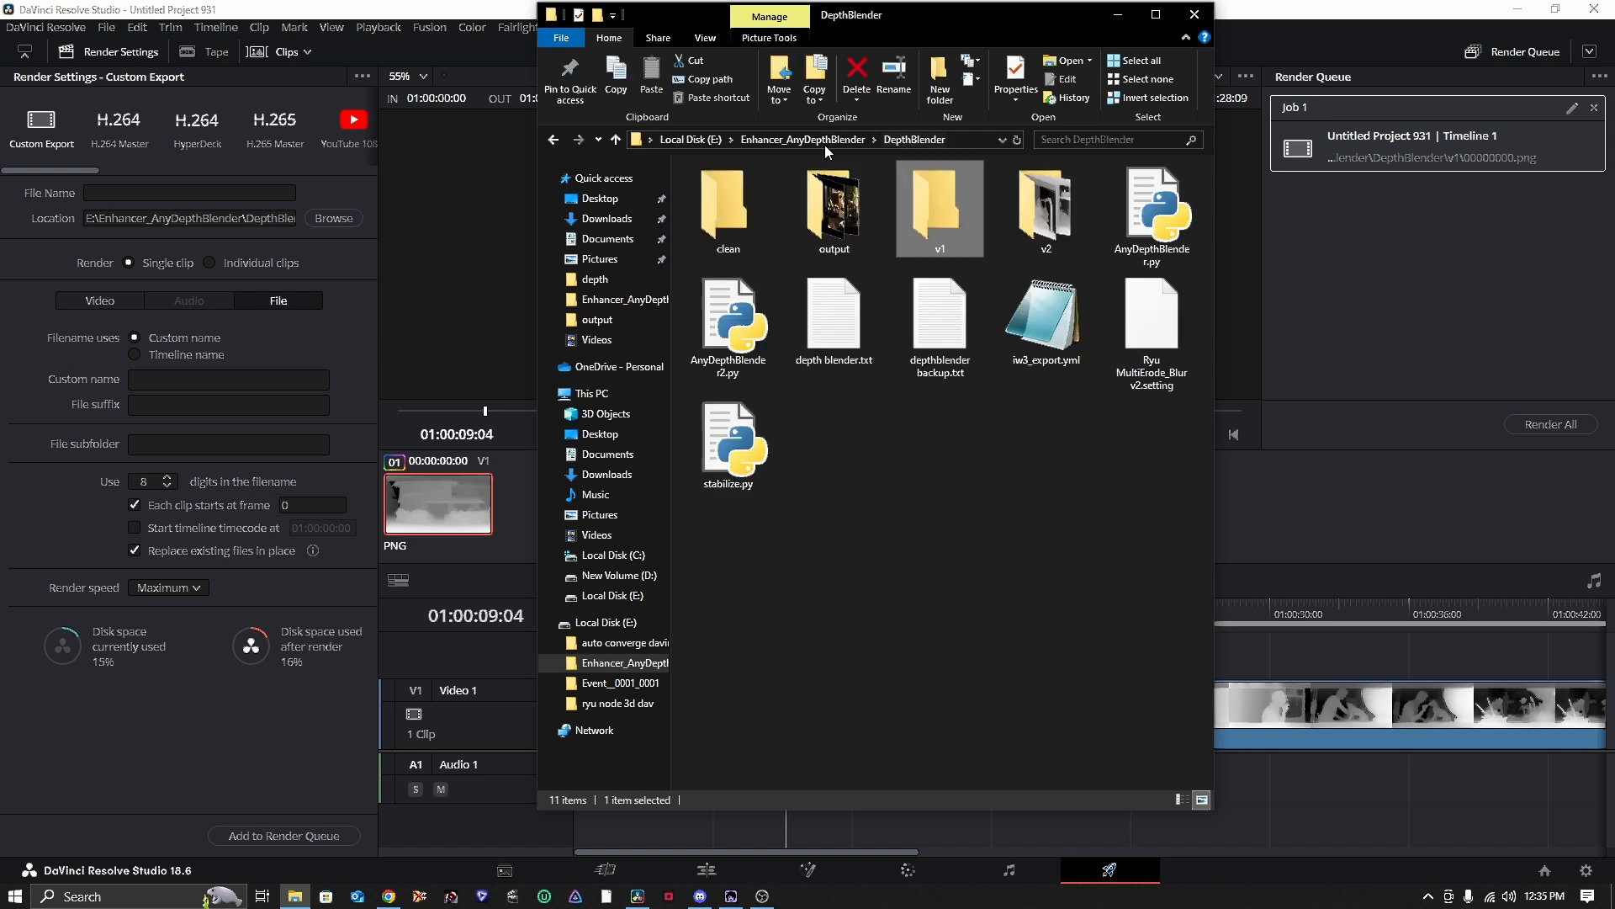
- Switch back to DaVinci Resolve and review the timeline clip and its Deflicker node before returning to the render settings
{"action": "left_click", "coordinate": [706, 869]}
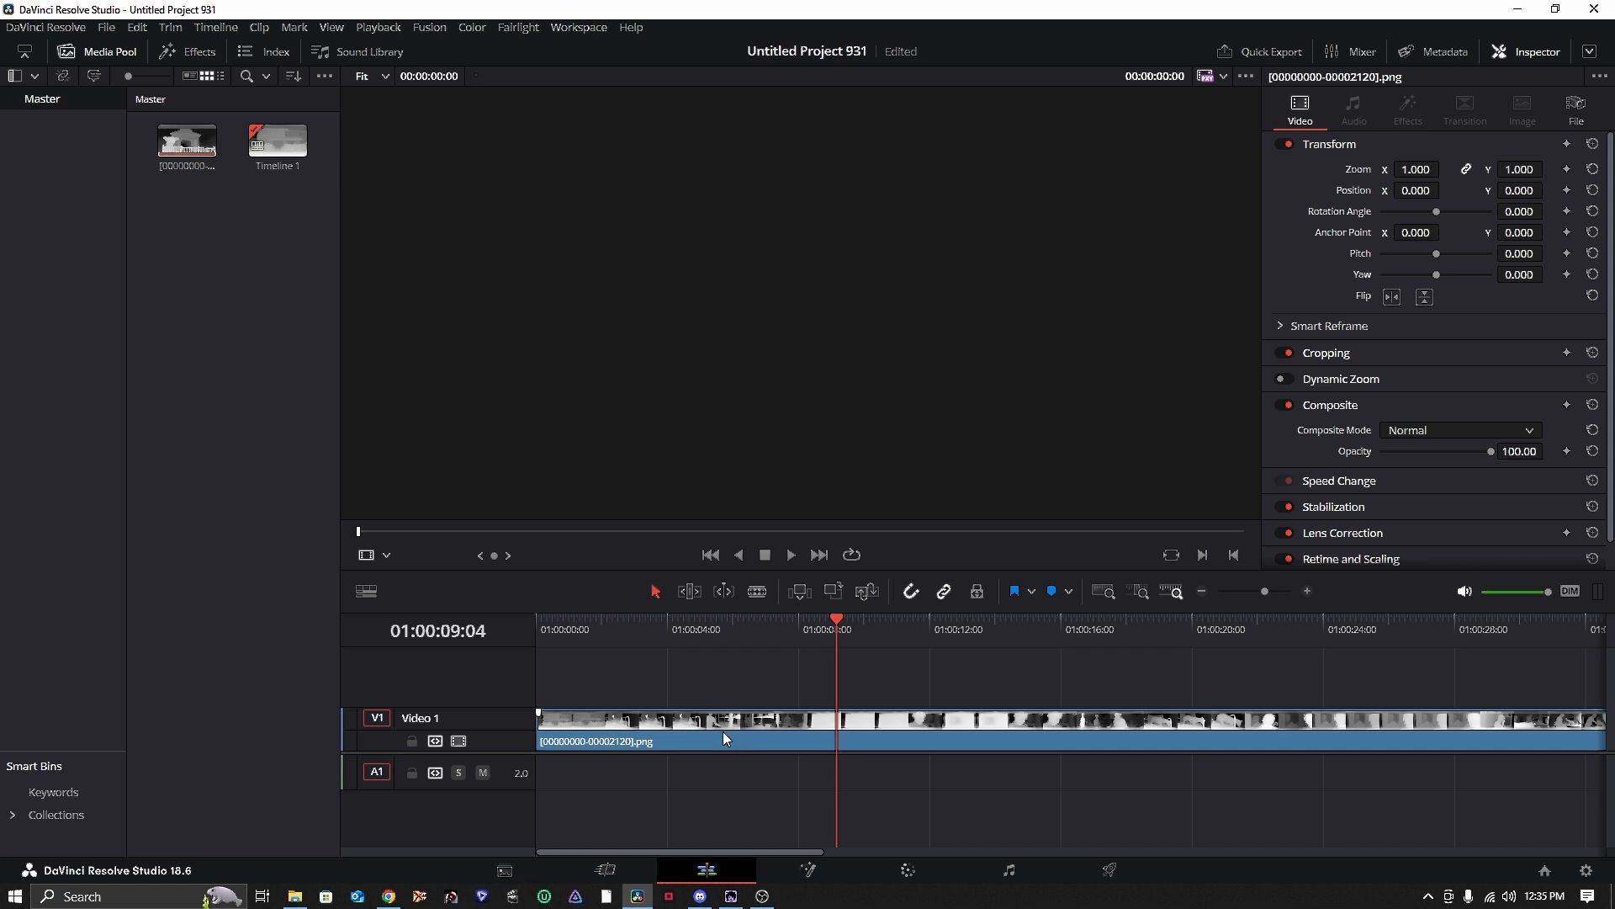
{"action": "left_click", "coordinate": [886, 875]}
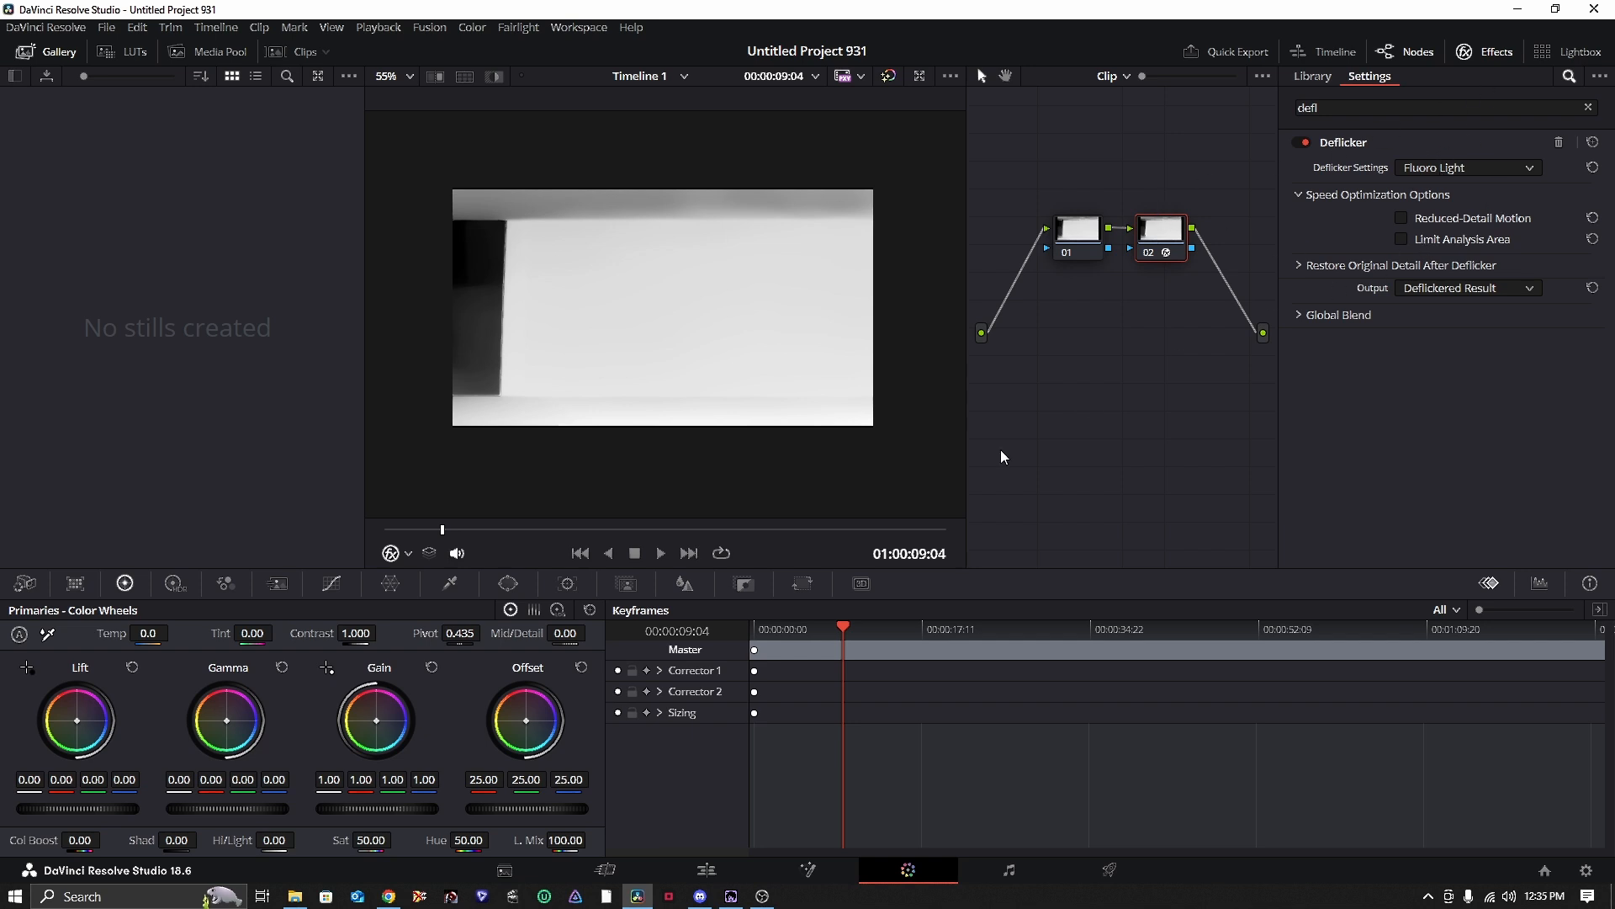
{"action": "left_click", "coordinate": [1104, 871]}
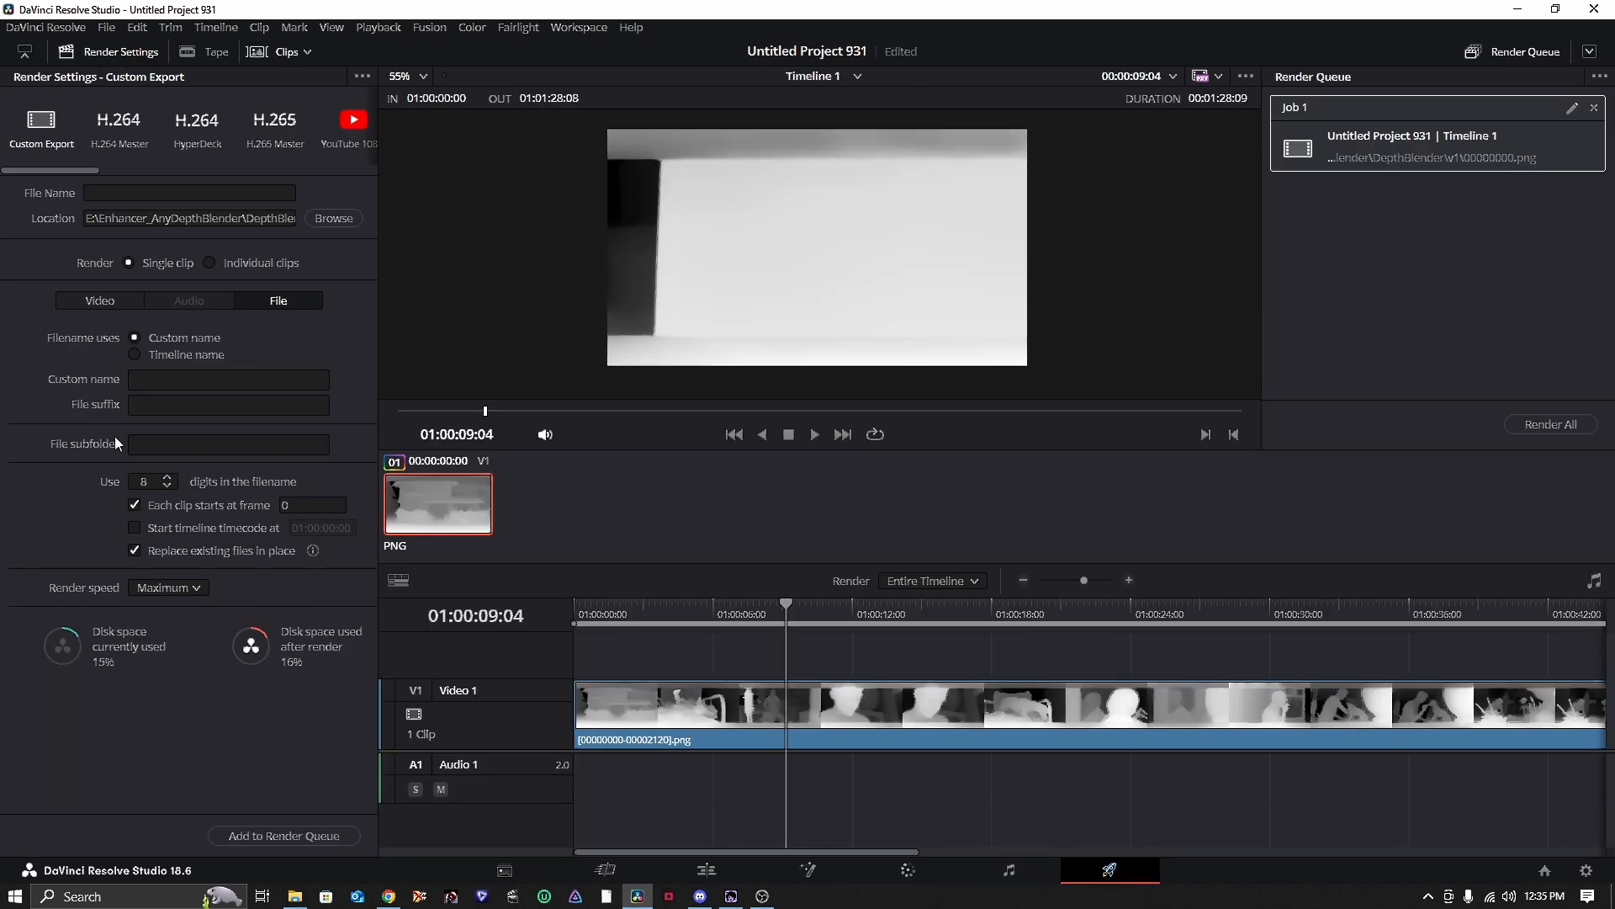
{"action": "left_click", "coordinate": [323, 220]}
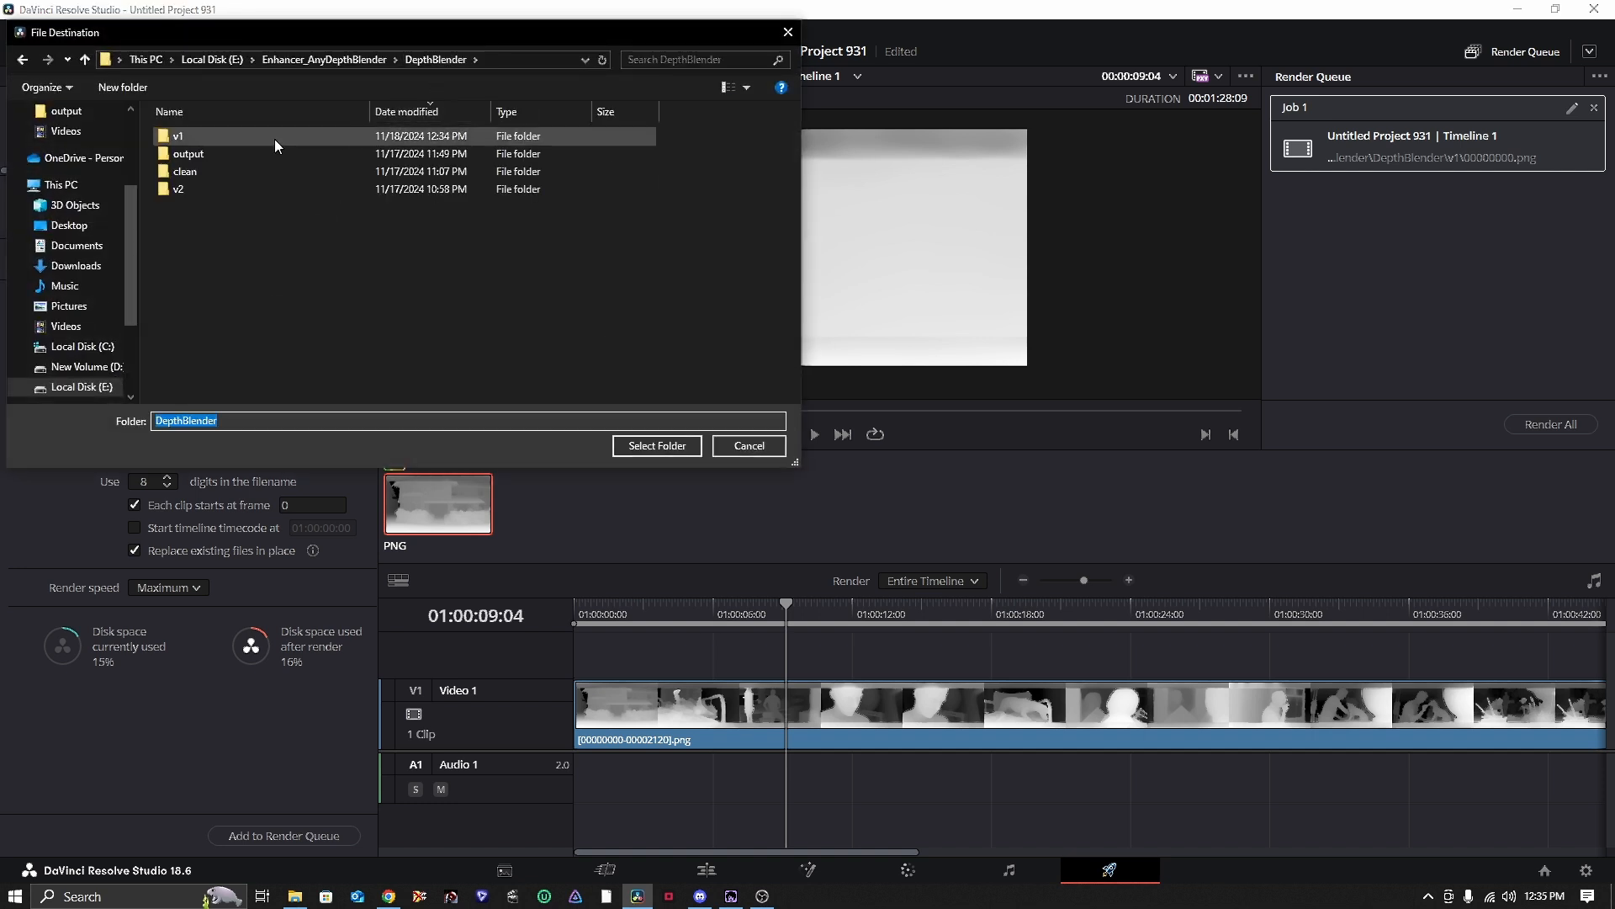
{"action": "double_click", "coordinate": [184, 189]}
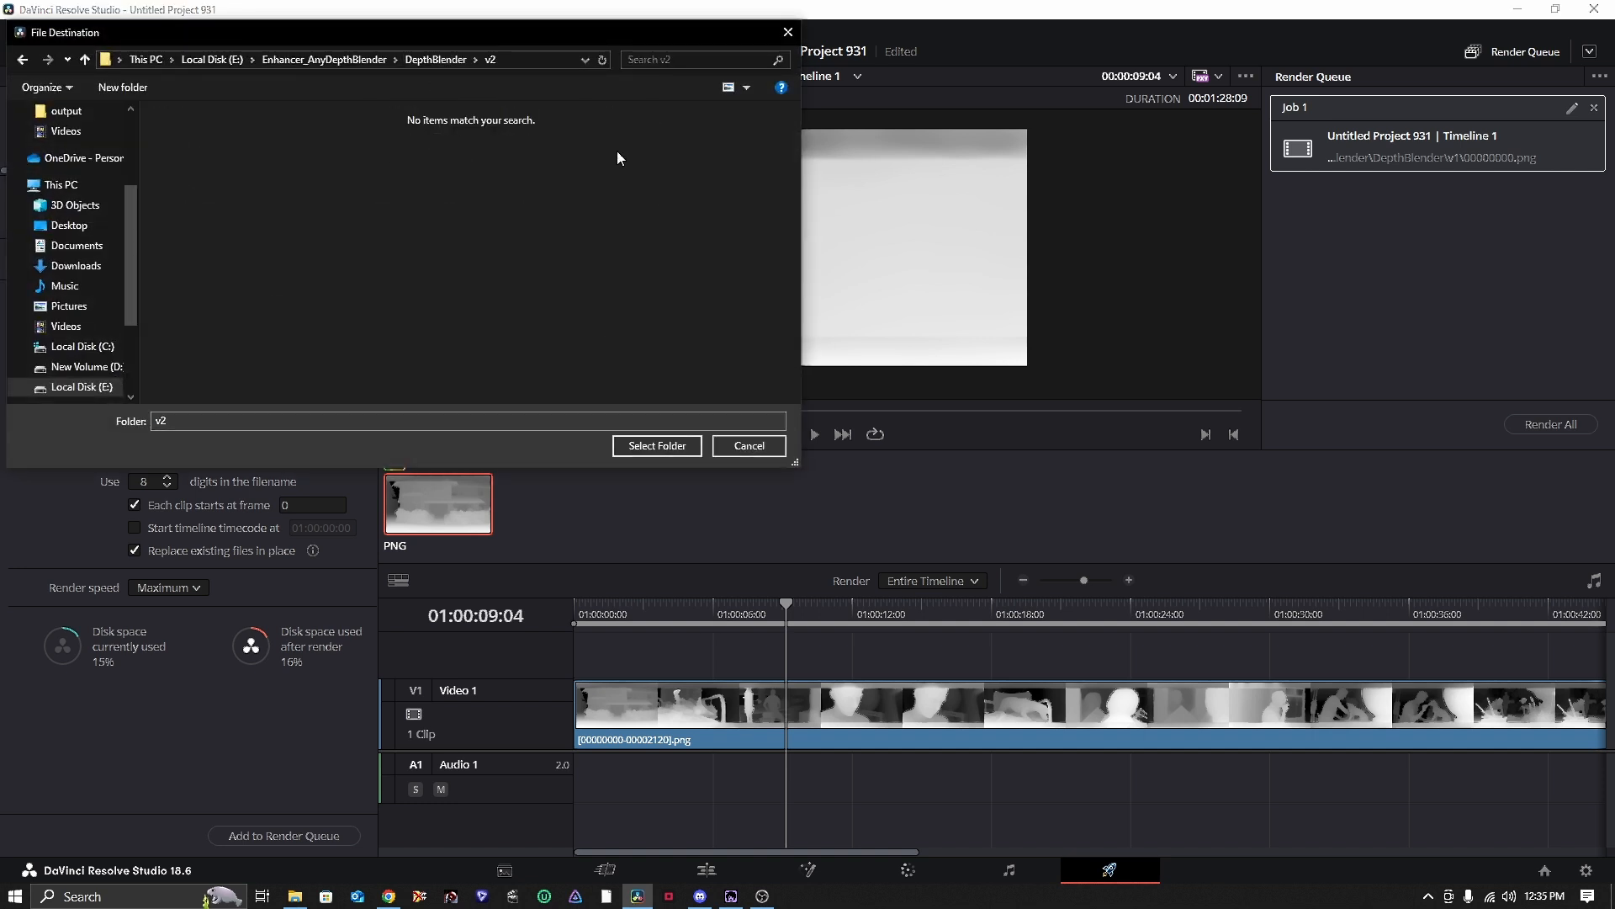
{"action": "left_click", "coordinate": [749, 445]}
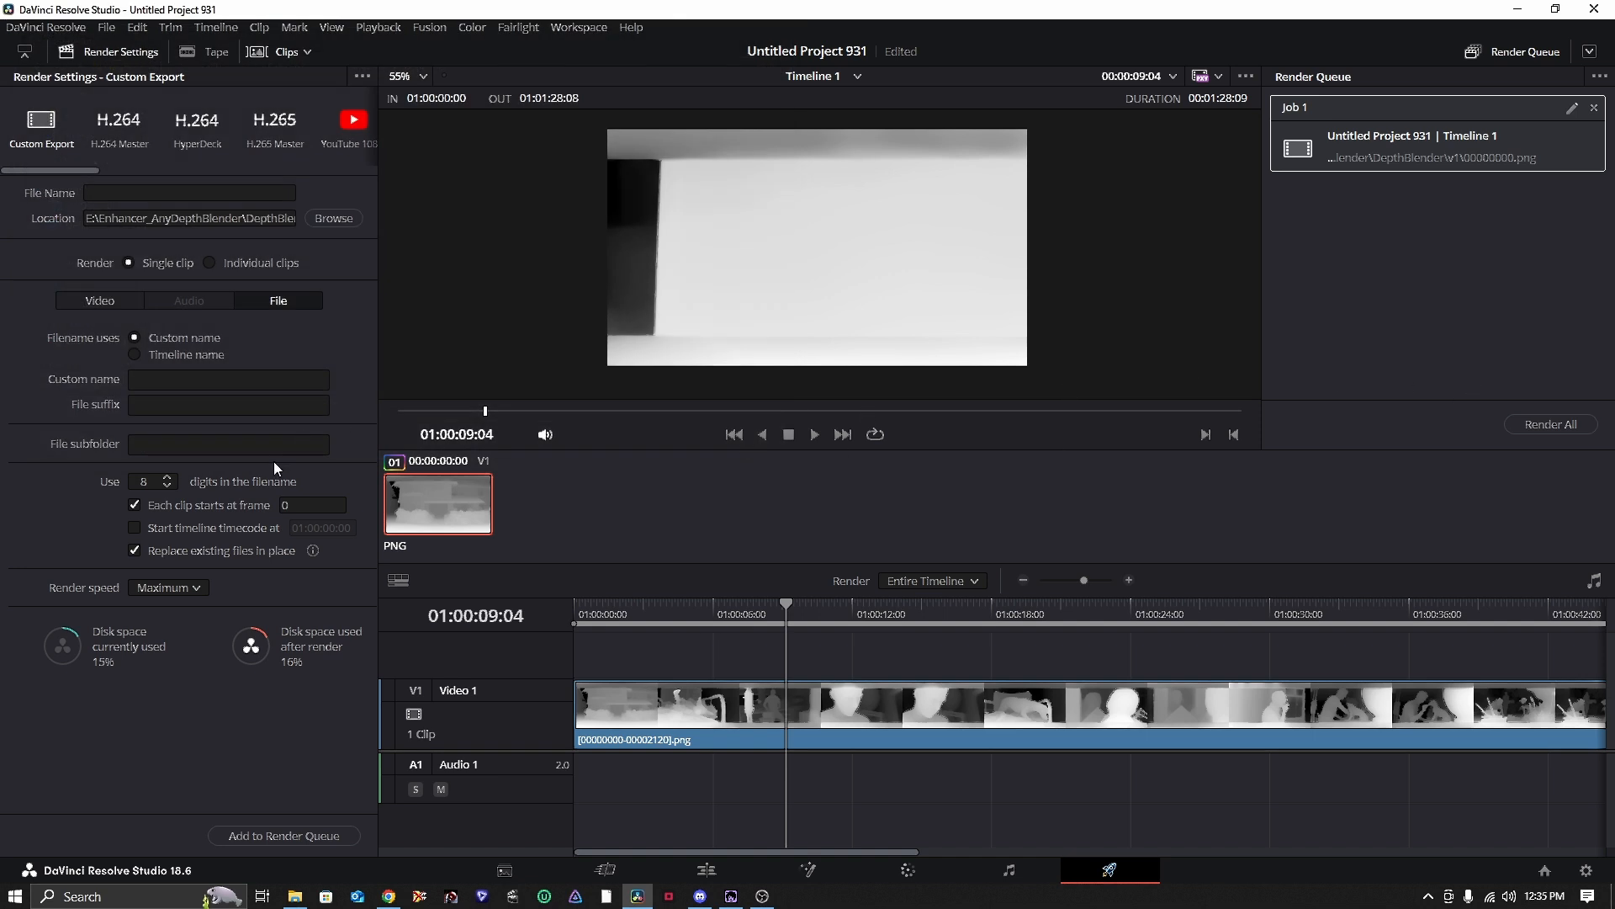
- Review the custom width and height of the PNG output in the video render settings
{"action": "left_click", "coordinate": [110, 296]}
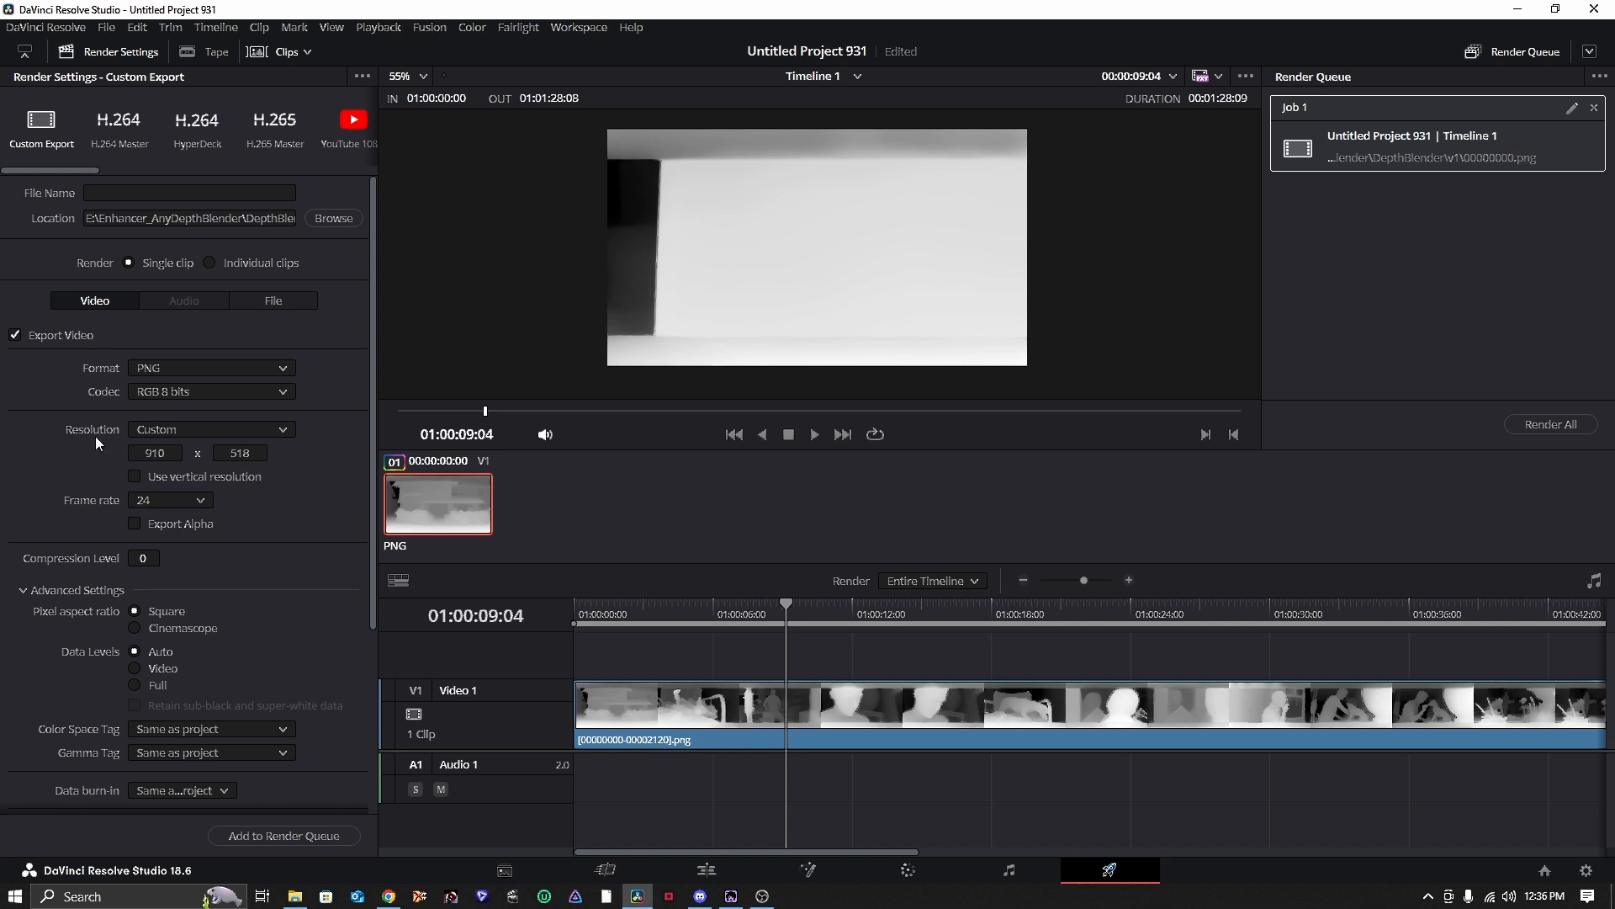
{"action": "double_click", "coordinate": [156, 452]}
{"action": "left_click", "coordinate": [229, 453]}
{"action": "left_click", "coordinate": [329, 476]}
- Switch to File Explorer at the DepthBlender folder and open an Anaconda Prompt
{"action": "left_click", "coordinate": [306, 897]}
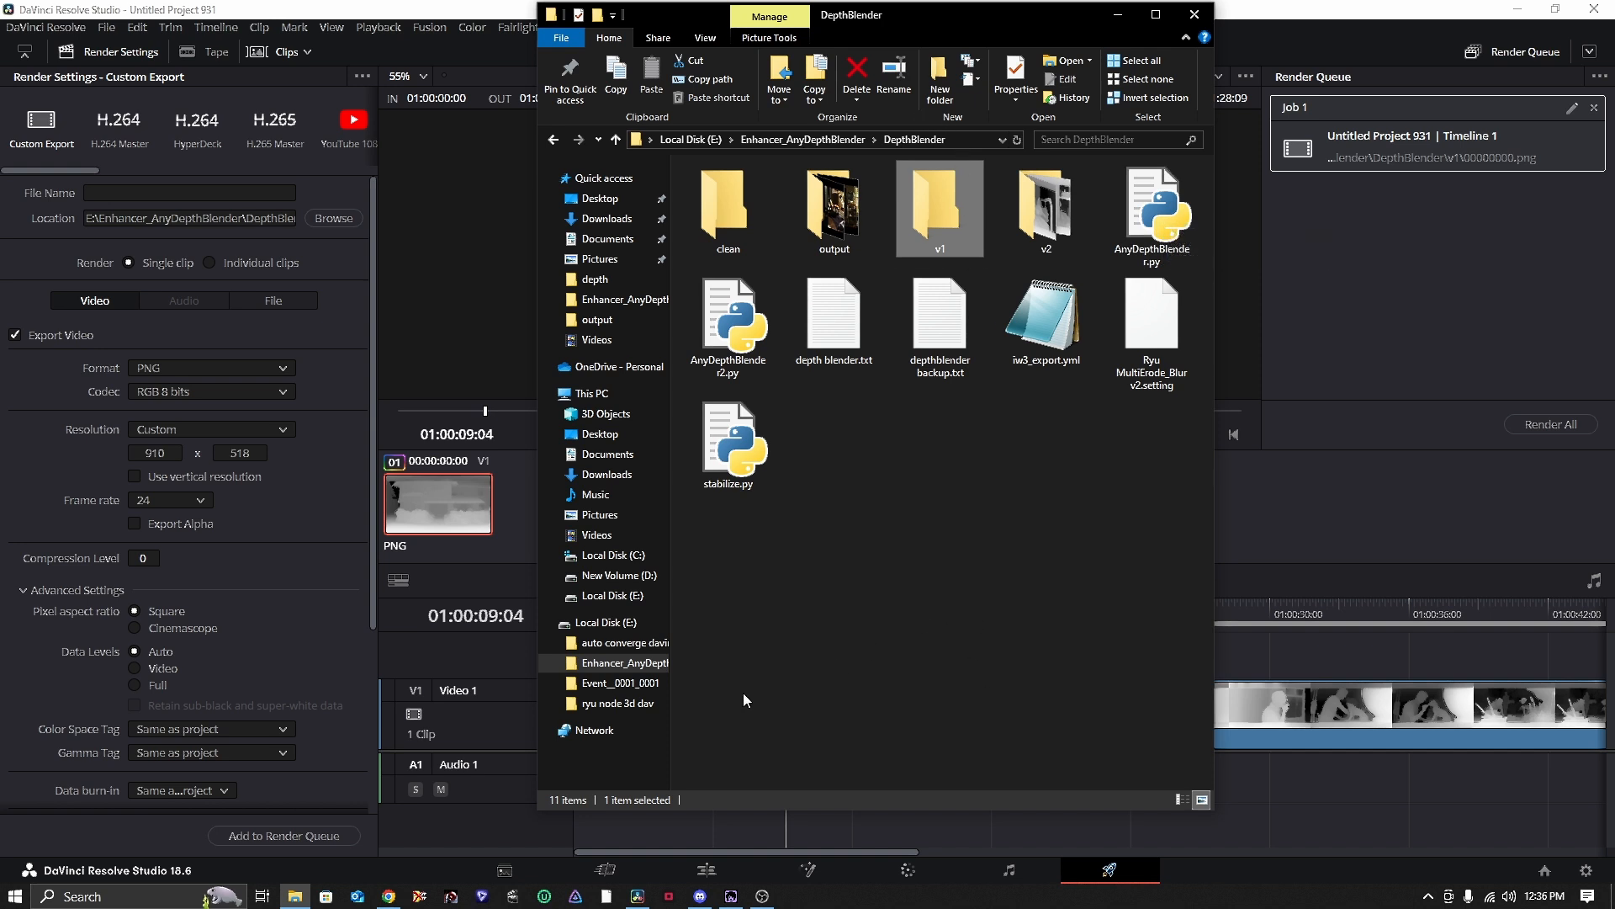
{"action": "left_click", "coordinate": [107, 896]}
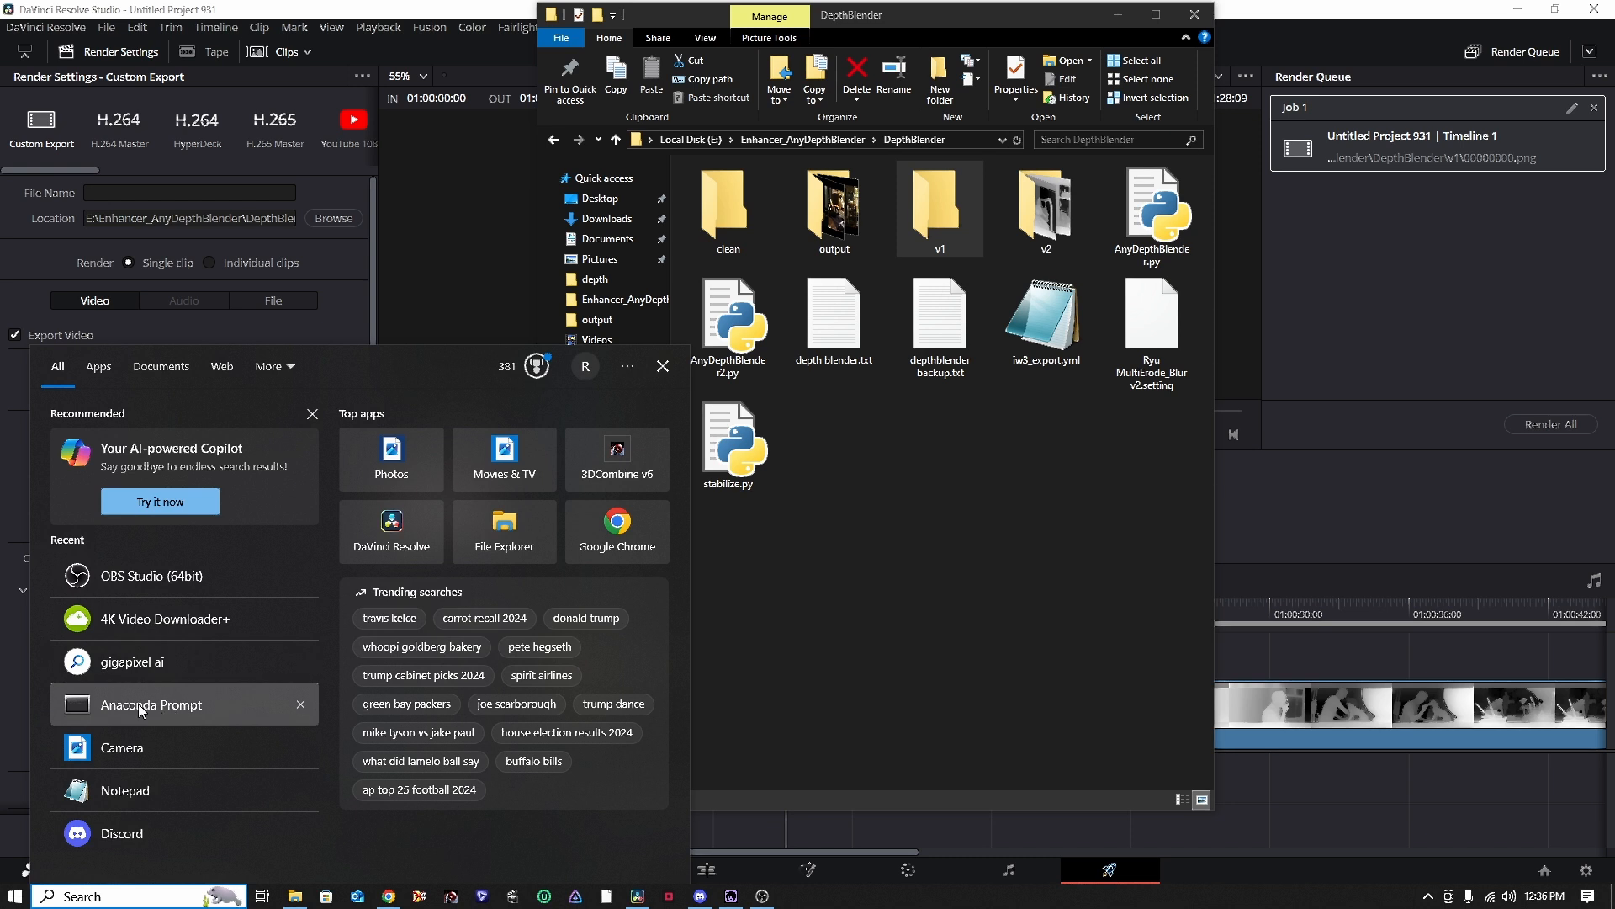
{"action": "left_click", "coordinate": [153, 703]}
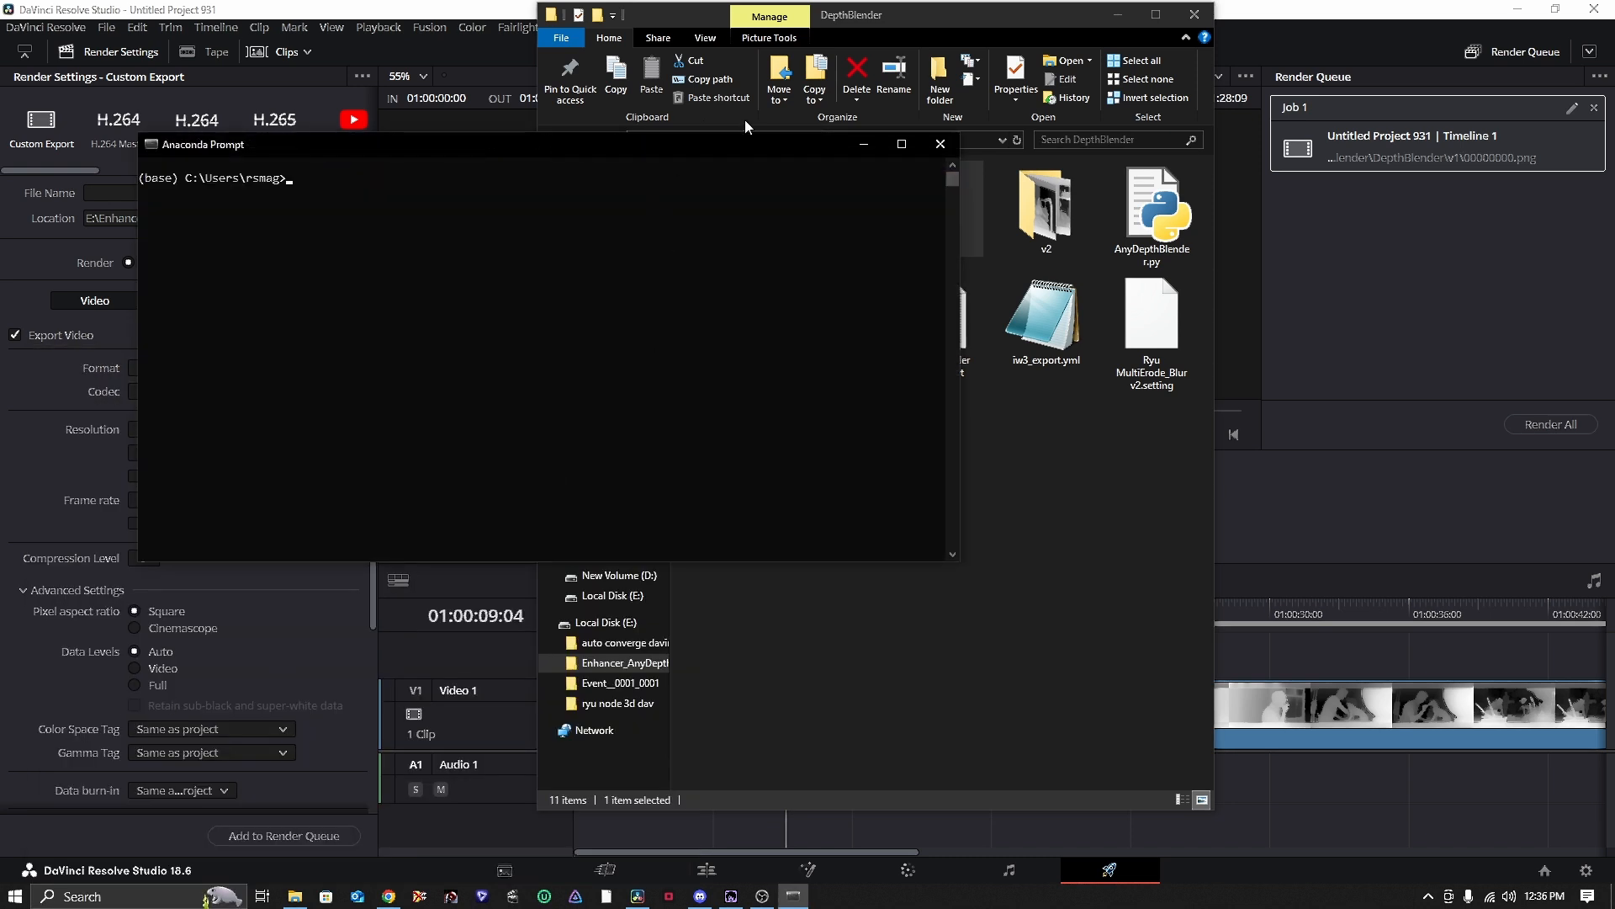
- Copy the DepthBlender folder's path and change the Anaconda Prompt's directory with cd /d E:\Enhancer_AnyDepthBlender\DepthBlender
{"action": "left_click", "coordinate": [1022, 685]}
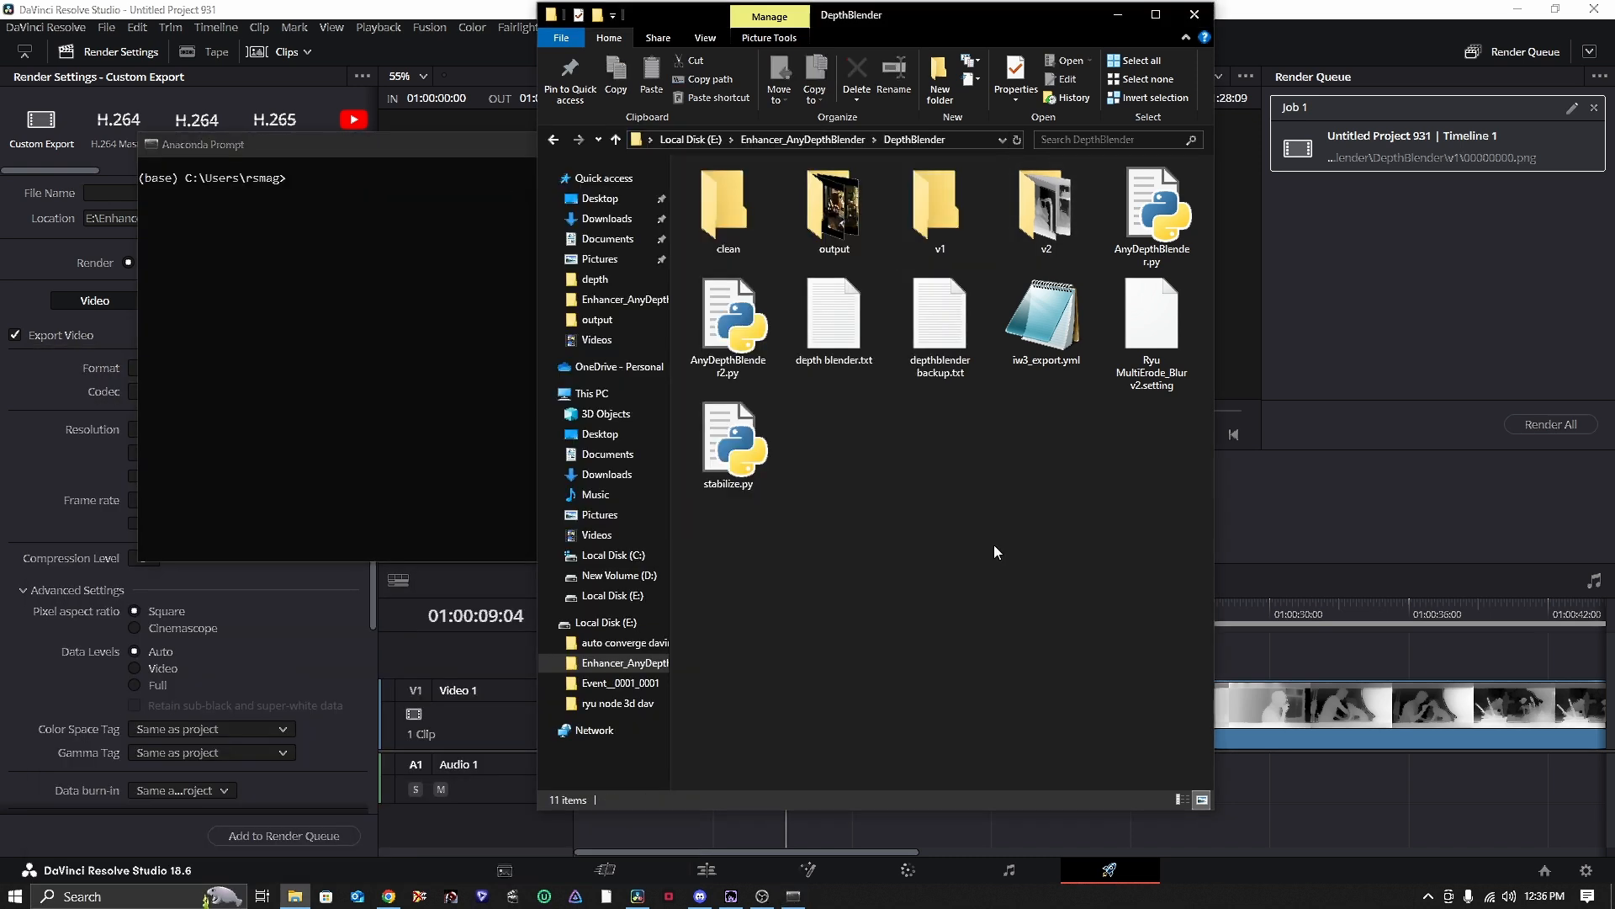
{"action": "left_click", "coordinate": [971, 139]}
{"action": "key", "text": "ctrl+c"}
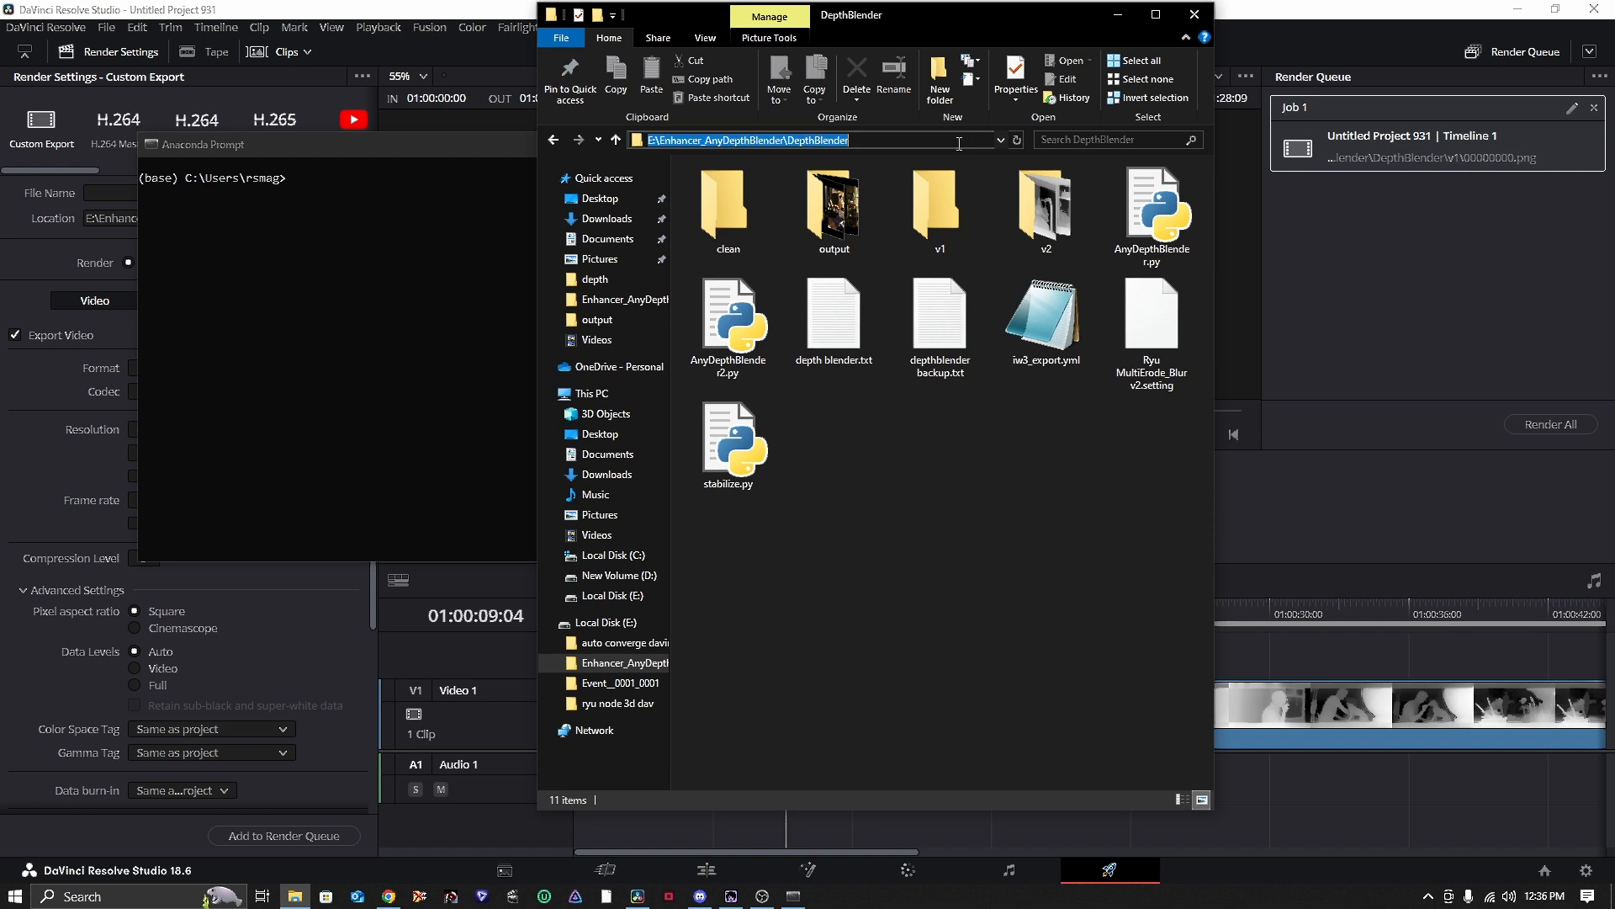
{"action": "left_click", "coordinate": [888, 143]}
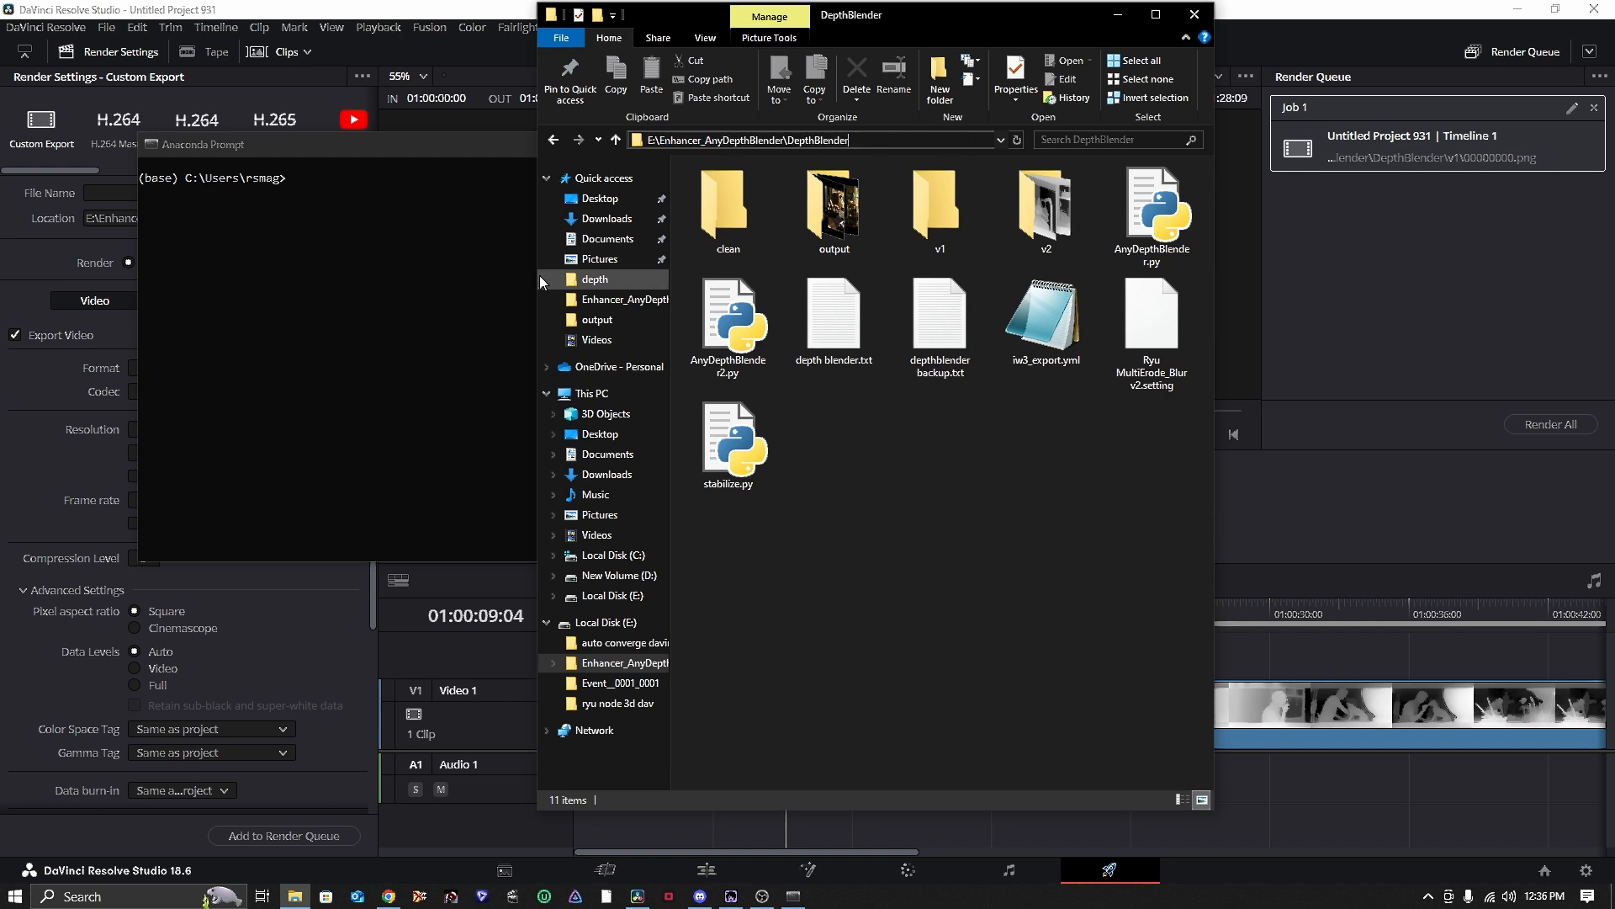
{"action": "left_click", "coordinate": [405, 269]}
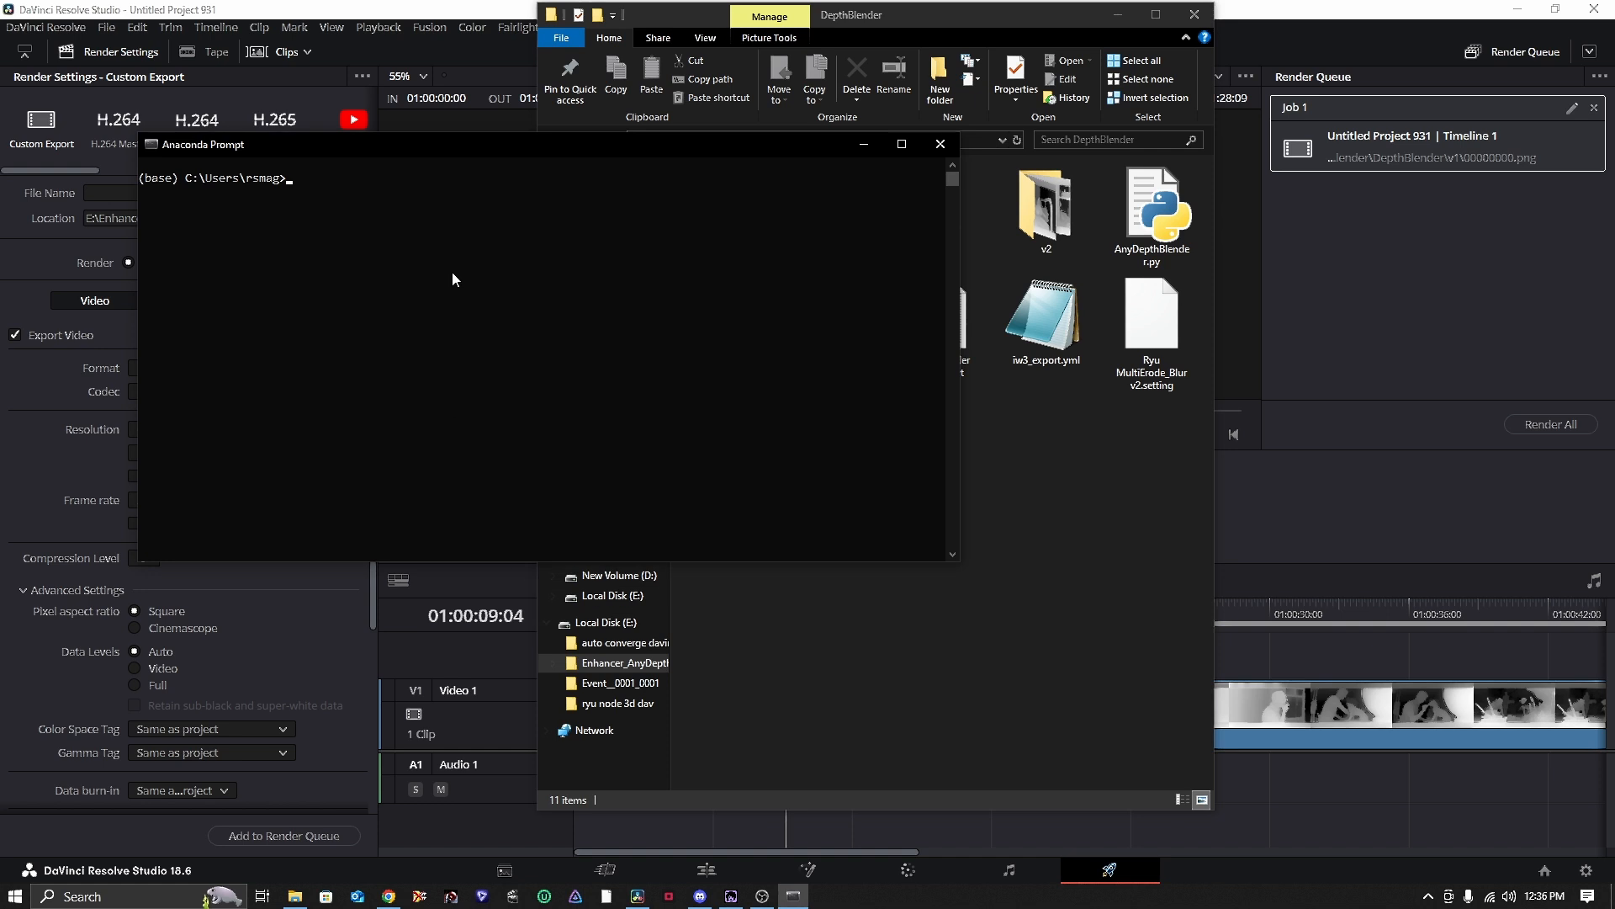
{"action": "type", "text": "cd /d"}
{"action": "key", "text": "ctrl+v"}
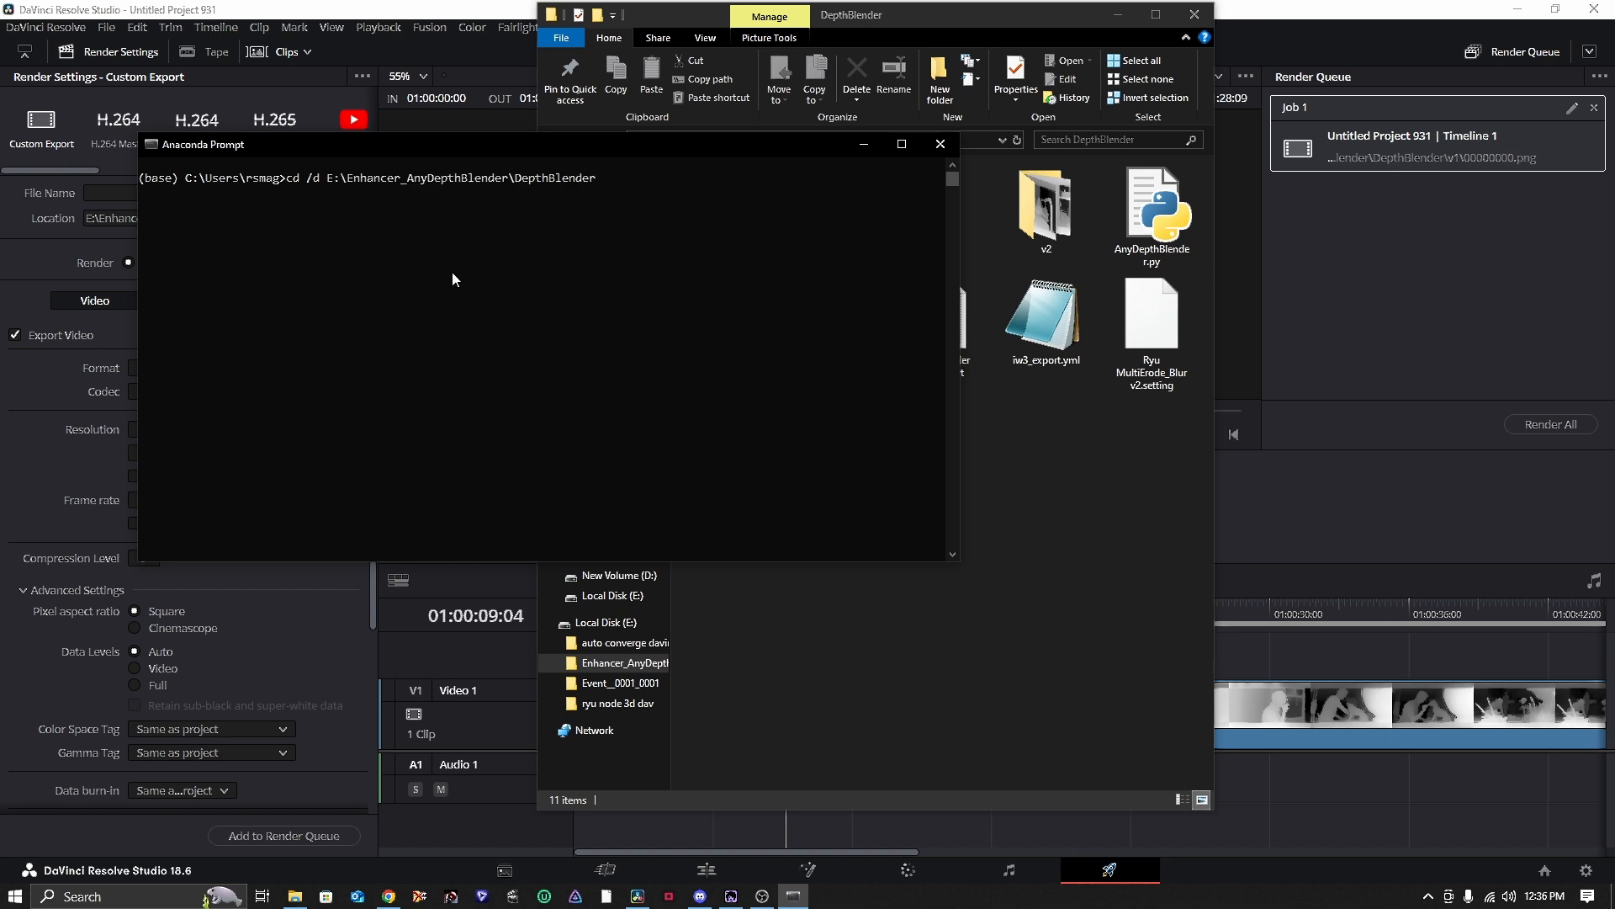
{"action": "key", "text": "Return"}
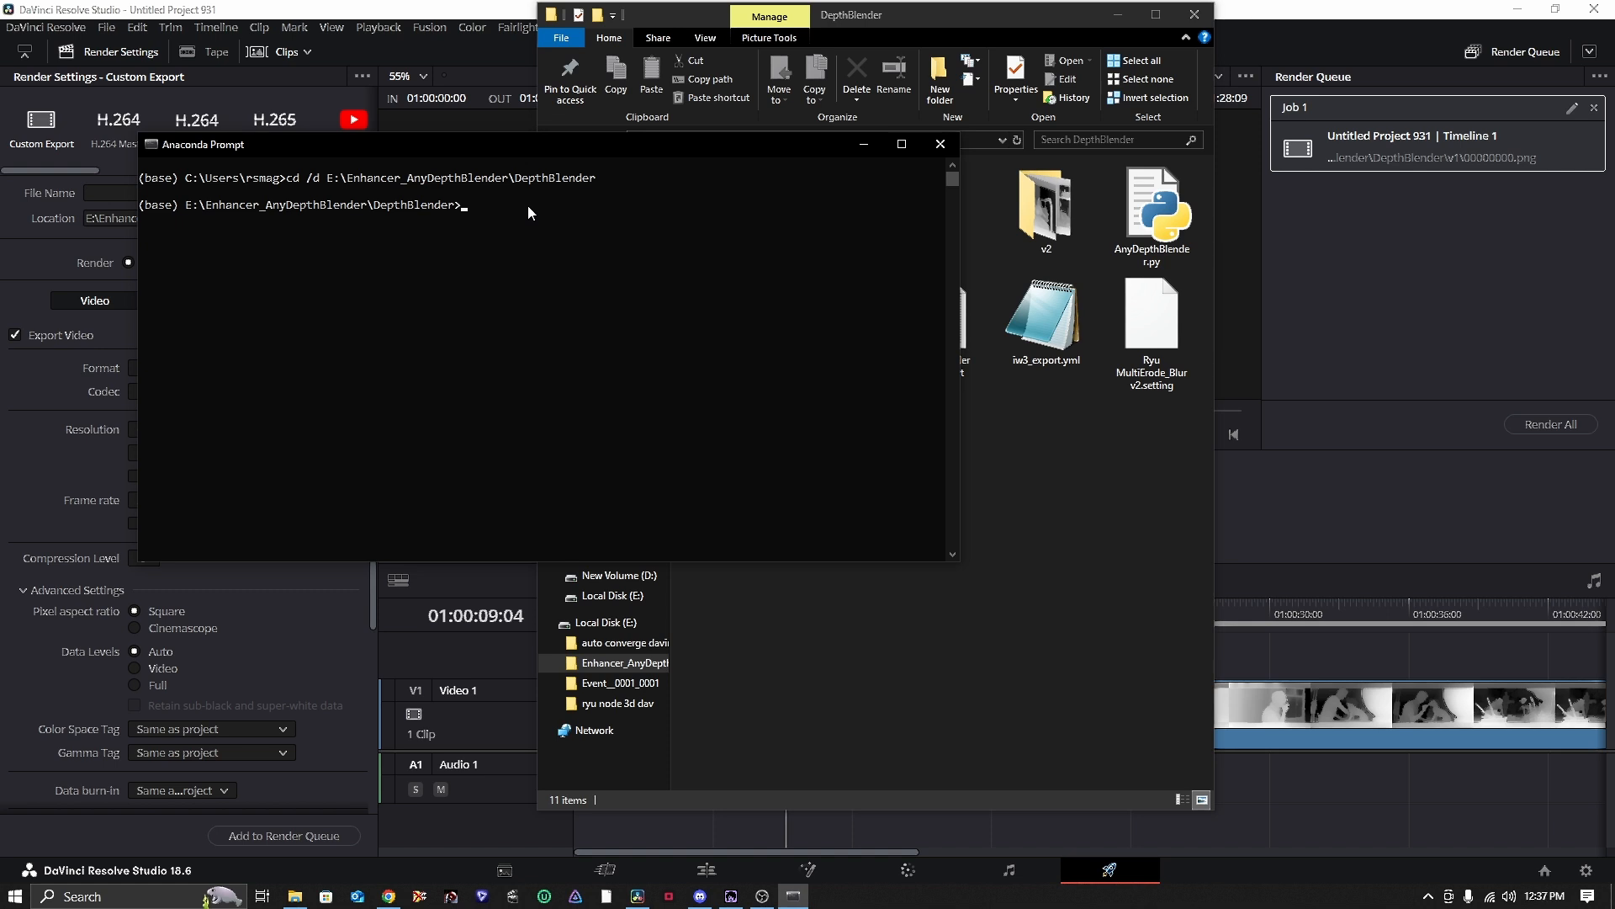
{"action": "type", "text": "cd"}
{"action": "key", "text": "ctrl+v"}
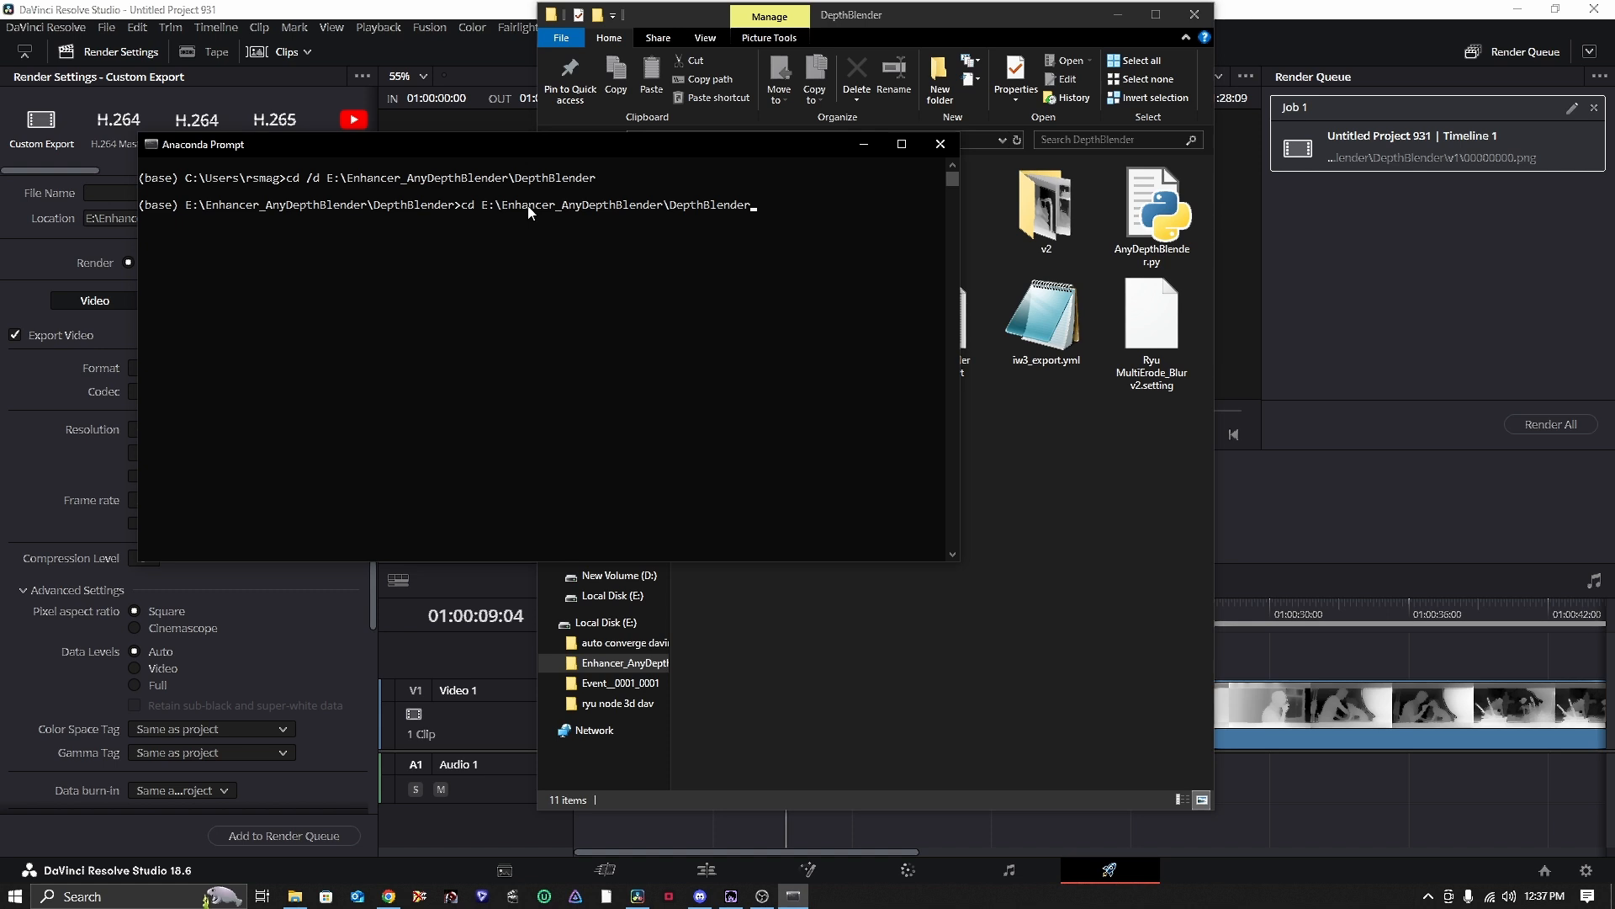
{"action": "key", "text": "BackSpace"}
{"action": "key", "text": "BackSpace"}
{"action": "key", "text": "BackSpace"}
{"action": "key", "text": "BackSpace"}
{"action": "key", "text": "BackSpace"}
{"action": "key", "text": "BackSpace"}
{"action": "key", "text": "BackSpace"}
{"action": "key", "text": "BackSpace"}
{"action": "key", "text": "BackSpace"}
{"action": "key", "text": "BackSpace"}
{"action": "key", "text": "BackSpace"}
{"action": "key", "text": "BackSpace"}
{"action": "key", "text": "BackSpace"}
{"action": "key", "text": "BackSpace"}
{"action": "key", "text": "BackSpace"}
{"action": "key", "text": "BackSpace"}
{"action": "key", "text": "BackSpace"}
{"action": "key", "text": "BackSpace"}
{"action": "key", "text": "BackSpace"}
{"action": "key", "text": "BackSpace"}
{"action": "key", "text": "BackSpace"}
{"action": "key", "text": "BackSpace"}
{"action": "key", "text": "BackSpace"}
{"action": "key", "text": "BackSpace"}
{"action": "key", "text": "BackSpace"}
{"action": "key", "text": "BackSpace"}
{"action": "key", "text": "BackSpace"}
{"action": "key", "text": "BackSpace"}
{"action": "key", "text": "BackSpace"}
{"action": "key", "text": "BackSpace"}
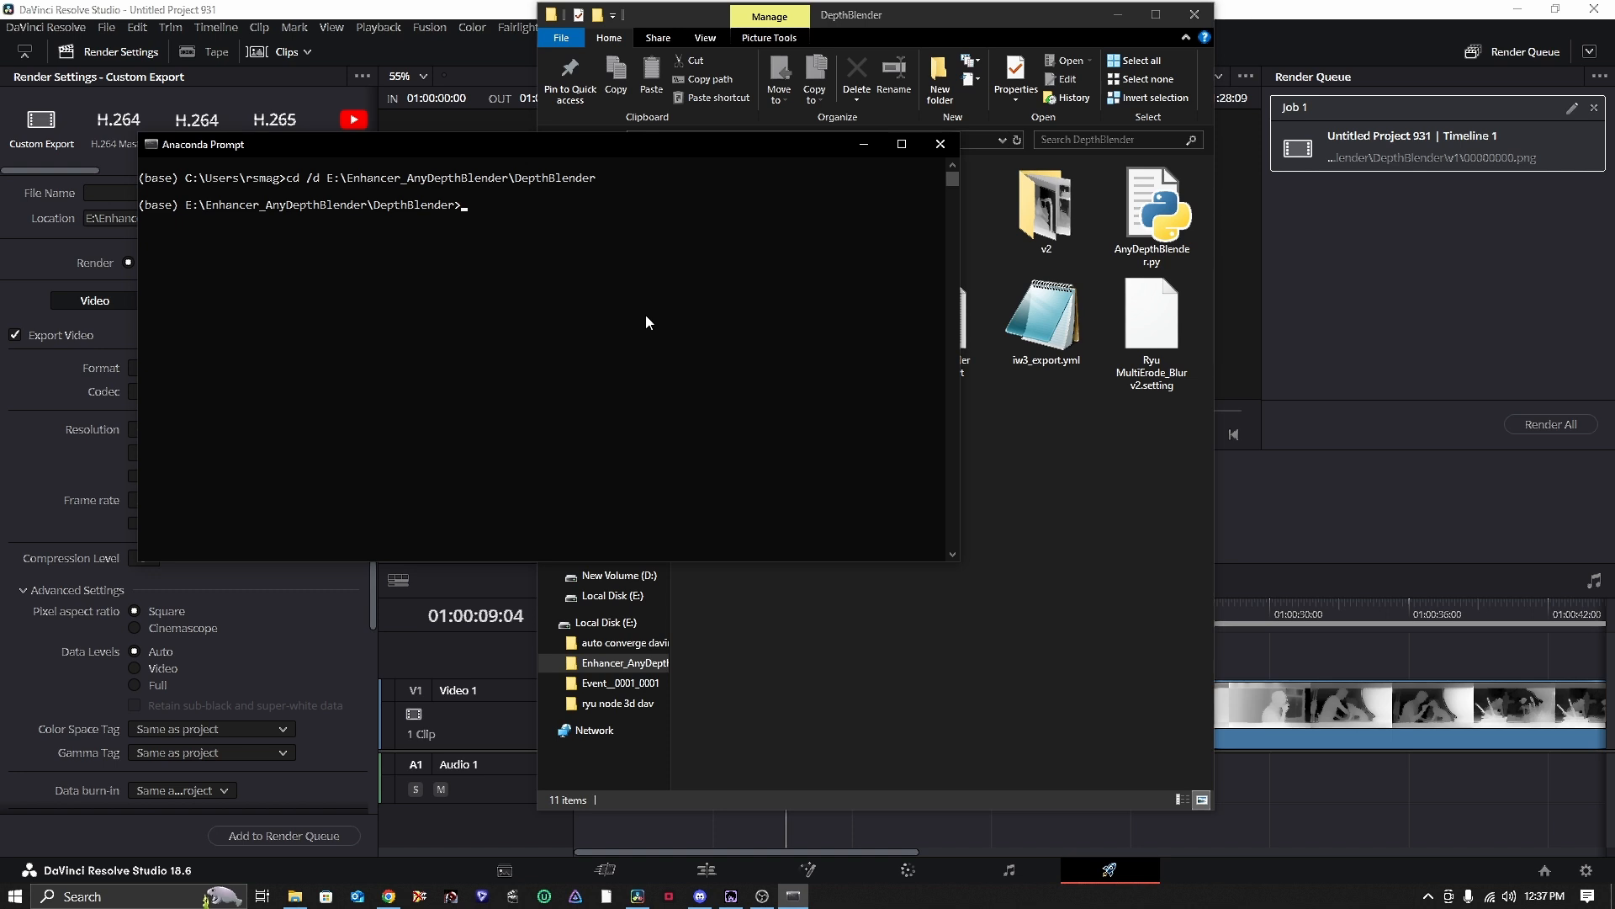
- Run python anydepthblender.py in the Anaconda Prompt to launch the Depth Blender window
{"action": "type", "text": "python anydepthblender.py"}
{"action": "key", "text": "Return"}
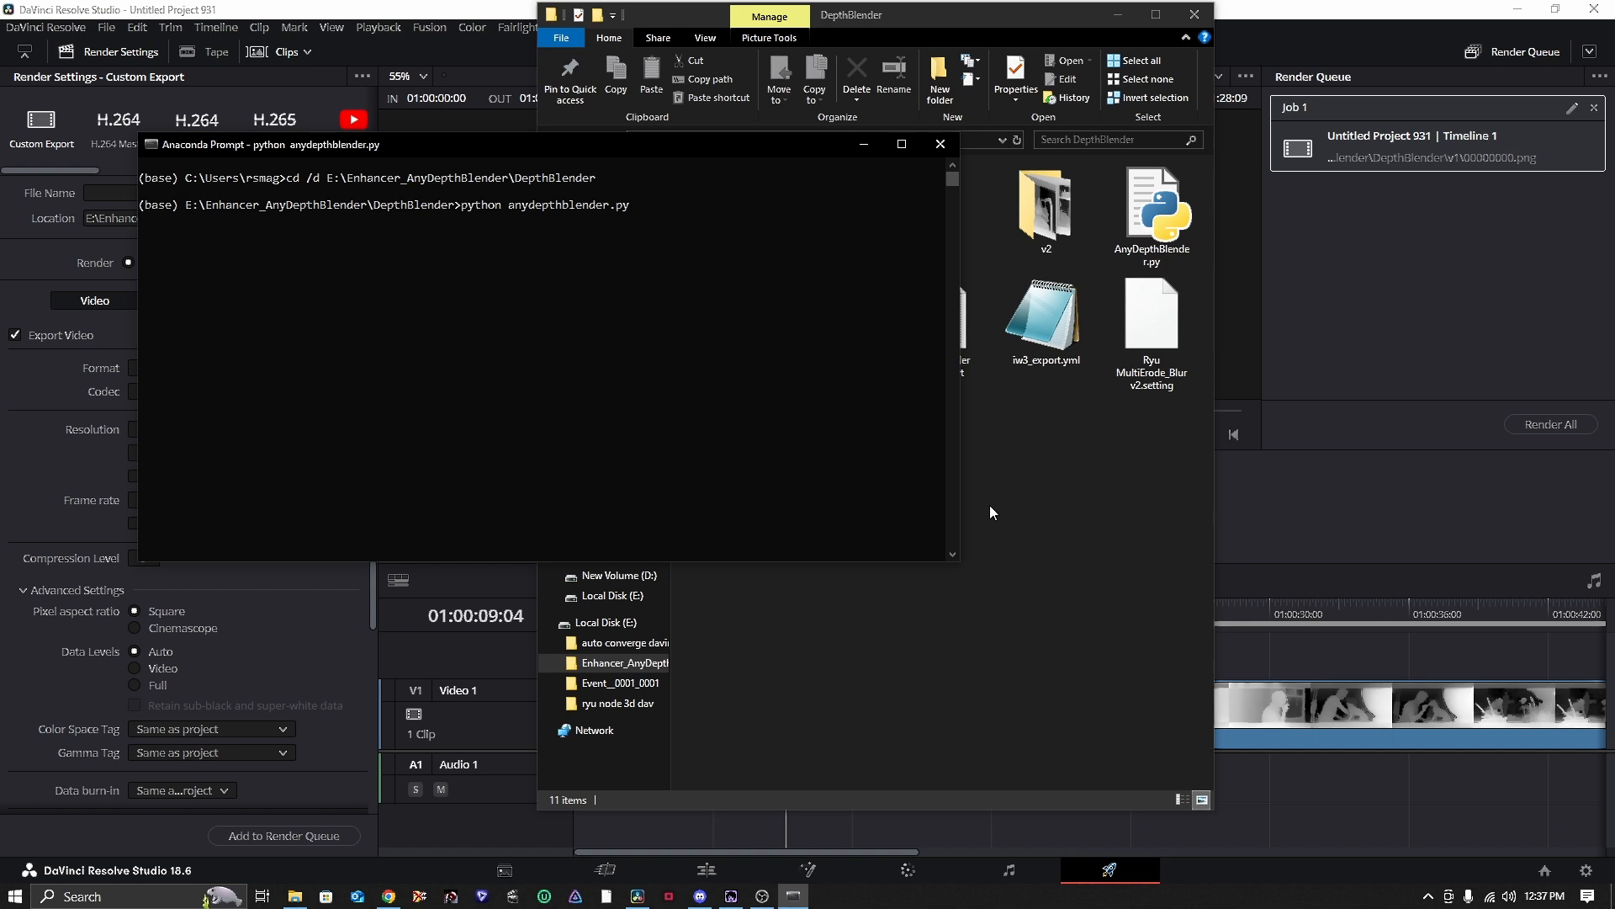
{"action": "left_click_drag", "start_coordinate": [792, 392], "coordinate": [817, 360]}
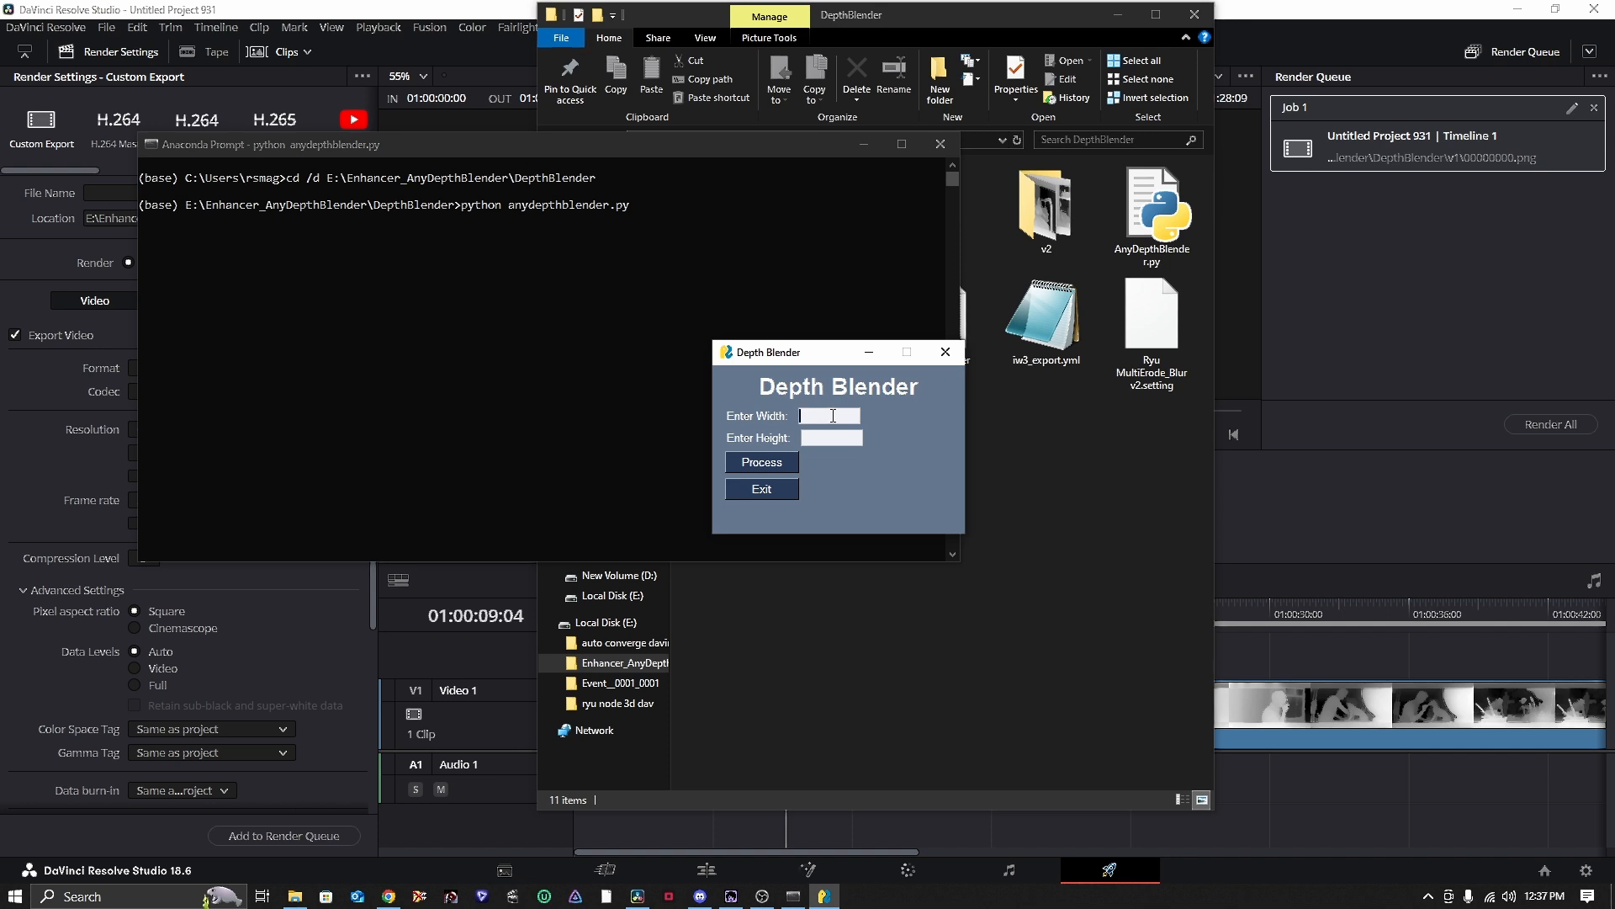
- Set the Depth Blender width to 1920 and height to 1080, and reposition its window
{"action": "type", "text": "1920"}
{"action": "type", "text": "1080"}
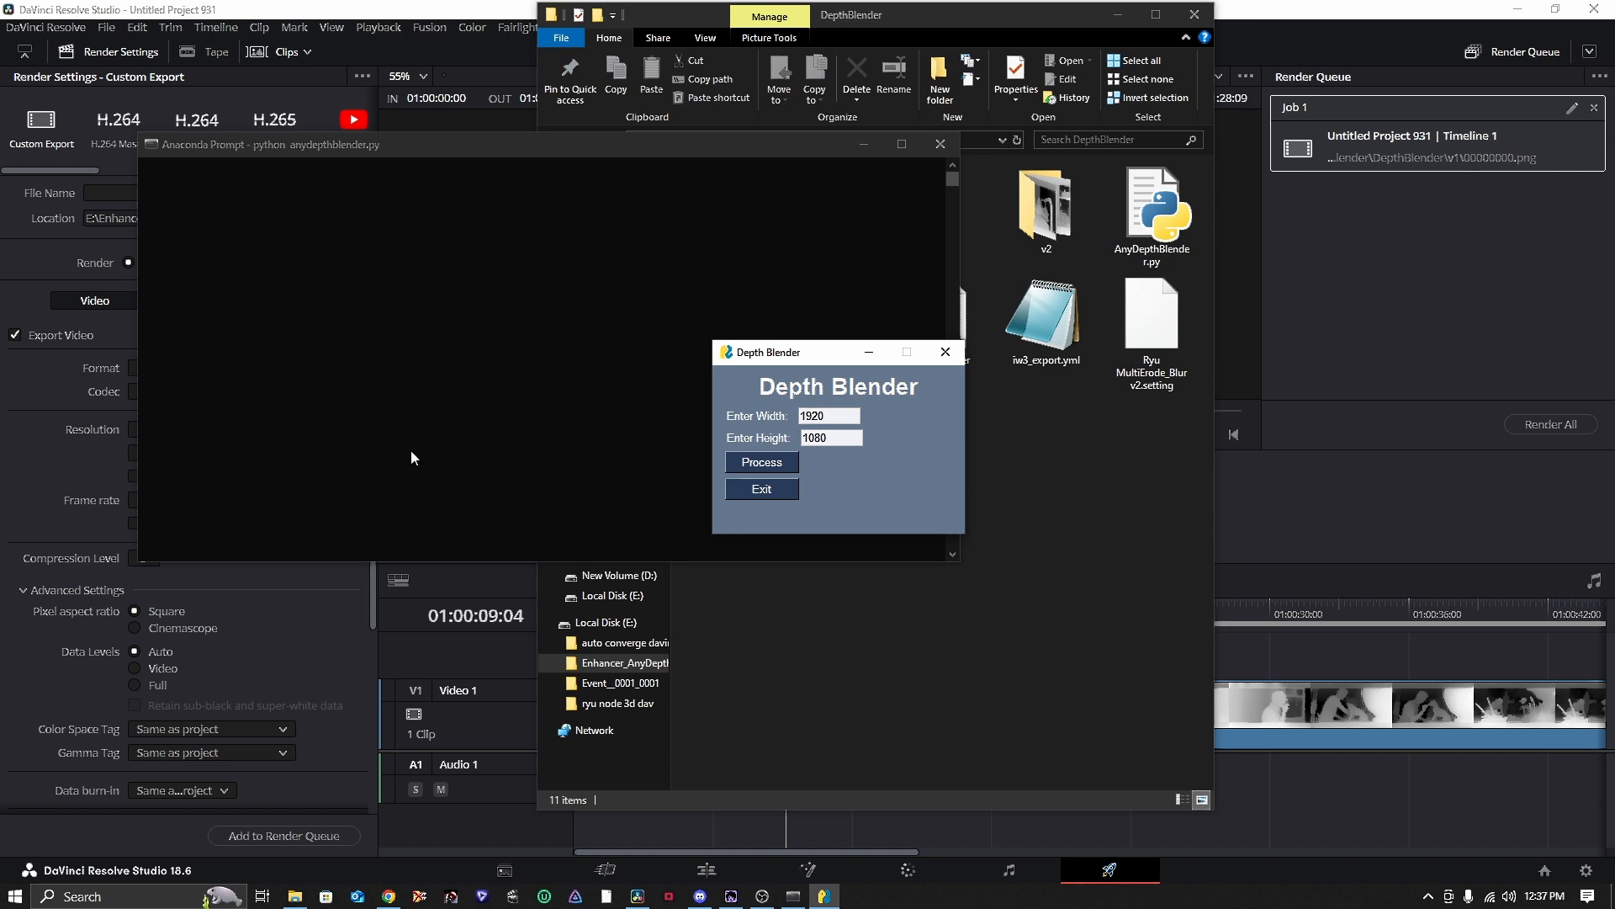
{"action": "left_click_drag", "start_coordinate": [837, 353], "coordinate": [753, 326]}
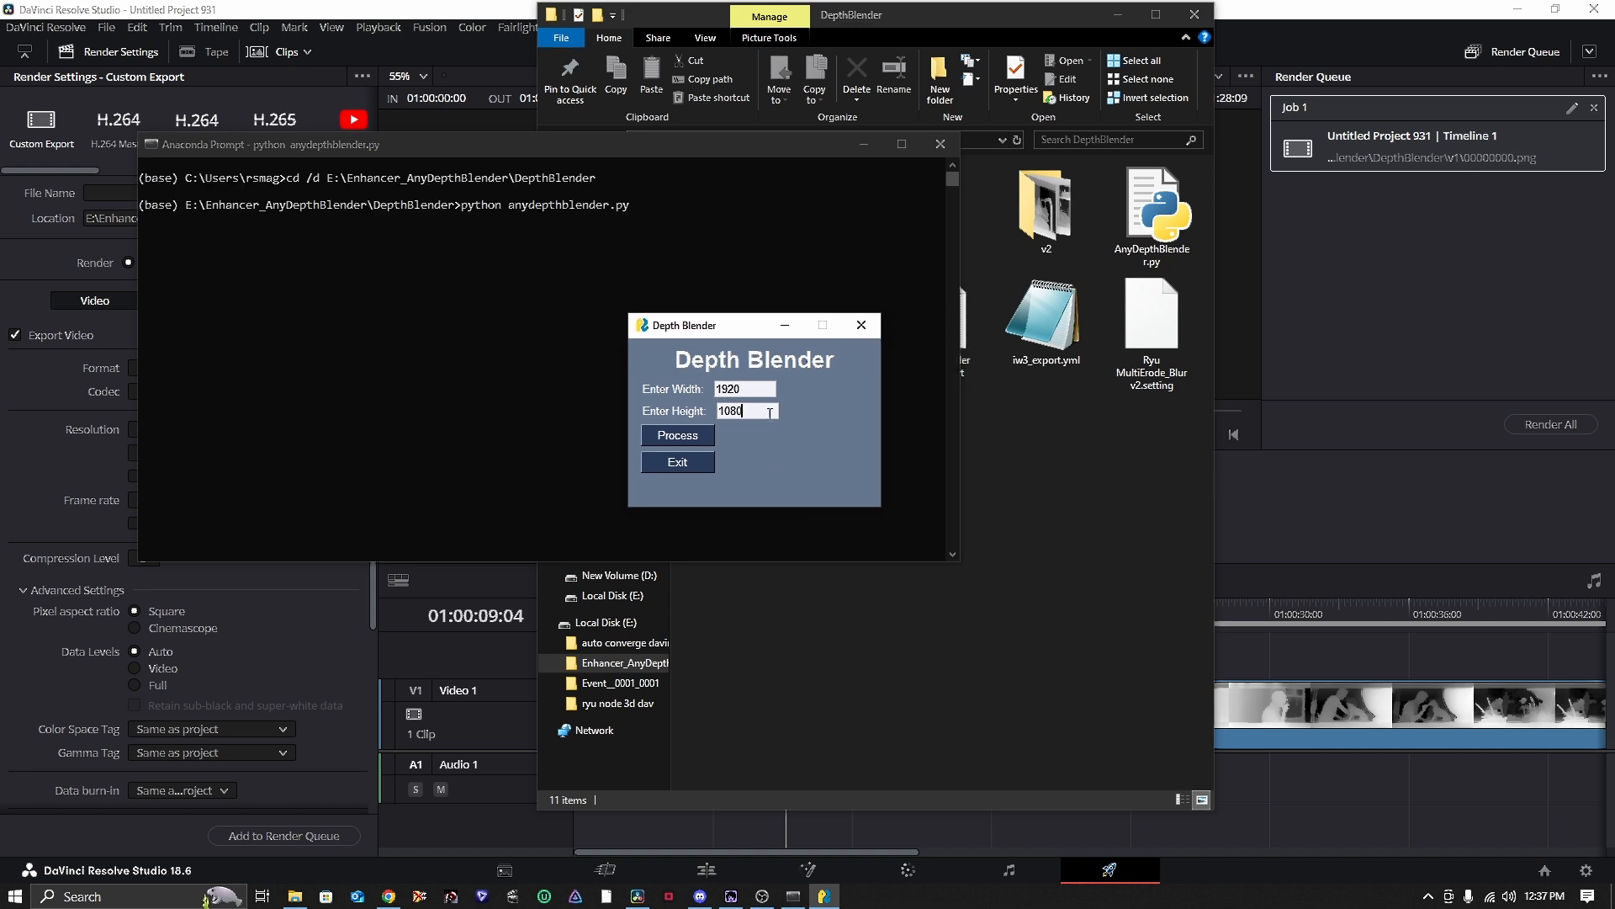
- Switch to File Explorer, examine the depth map frames in DepthBlender's v2 folder, and return to the DepthBlender folder
{"action": "double_click", "coordinate": [1049, 226]}
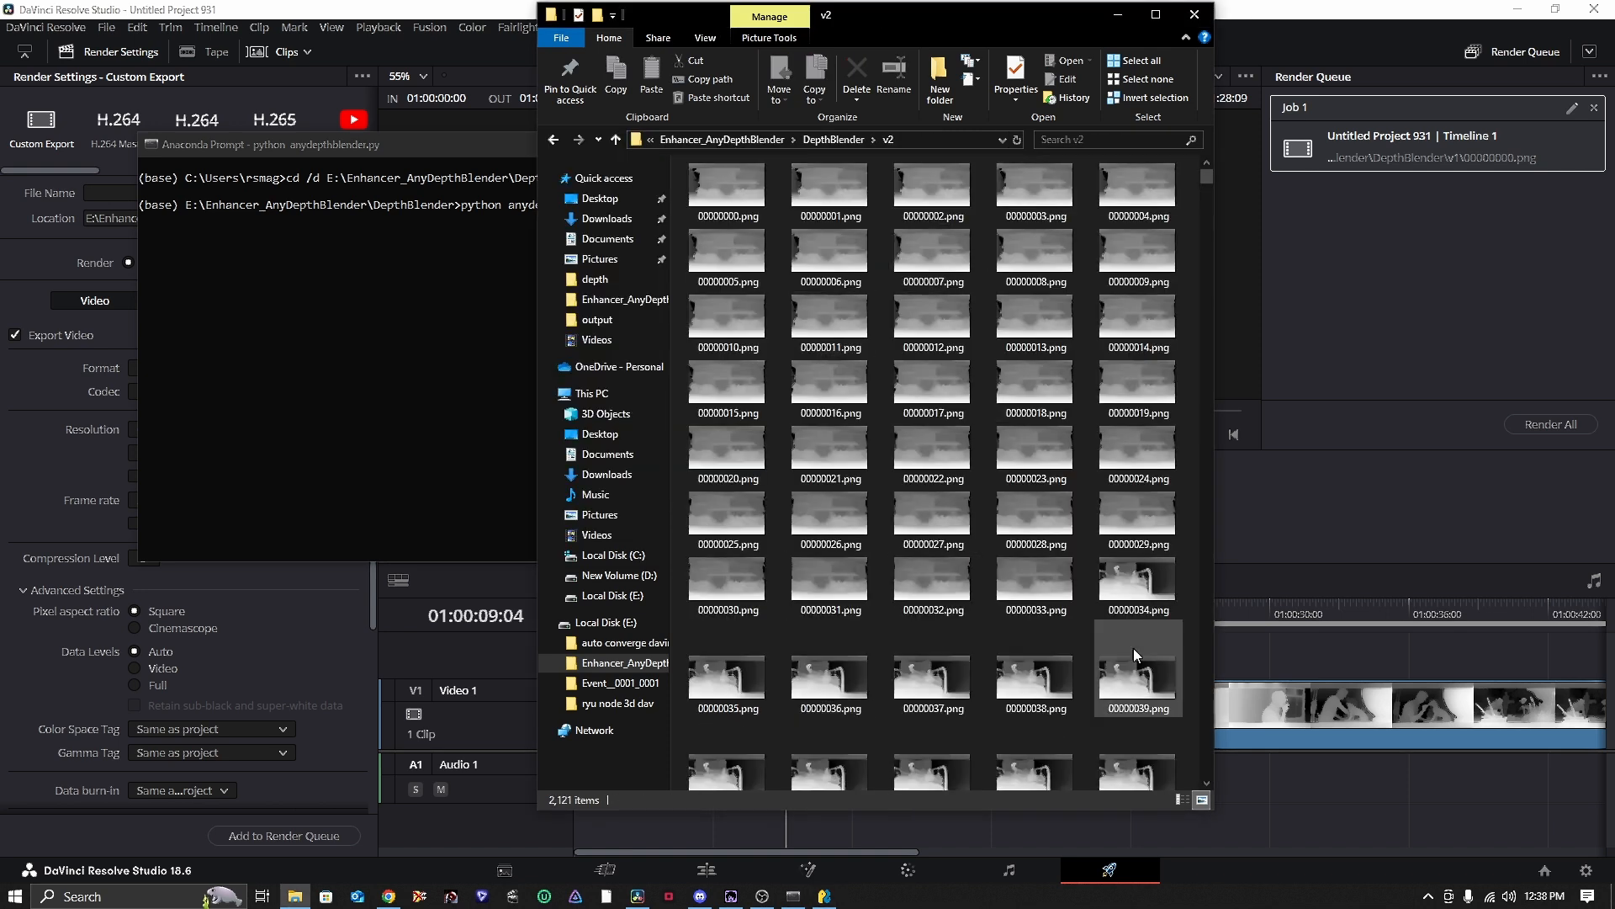
{"action": "scroll", "coordinate": [965, 465], "scroll_direction": "down", "scroll_amount": 5}
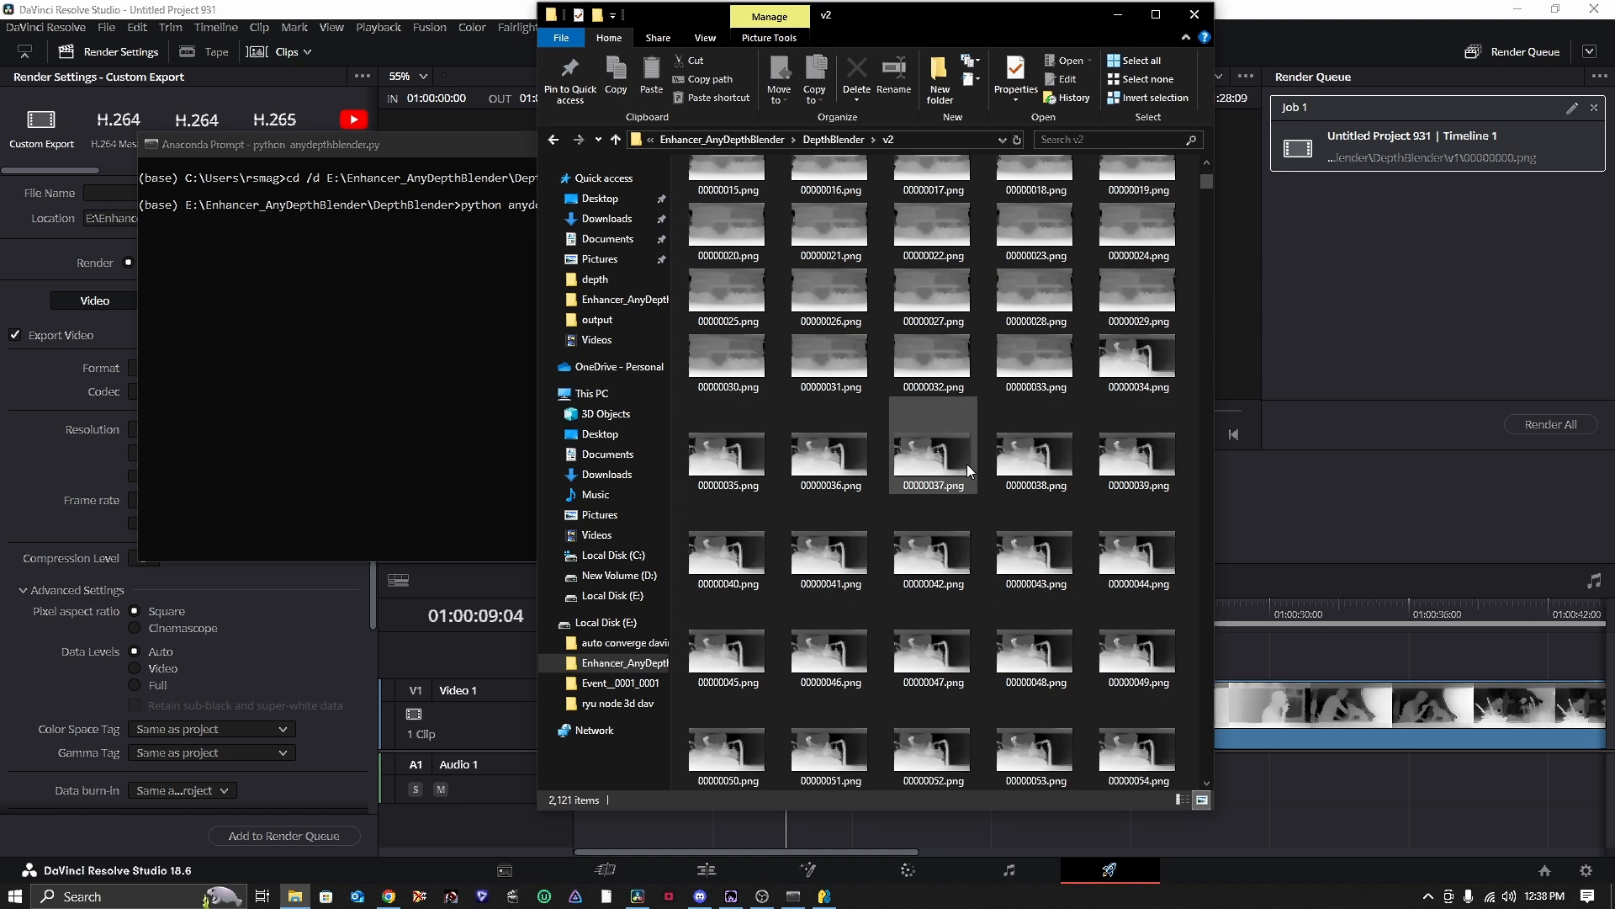
{"action": "scroll", "coordinate": [968, 468], "scroll_direction": "up", "scroll_amount": 5}
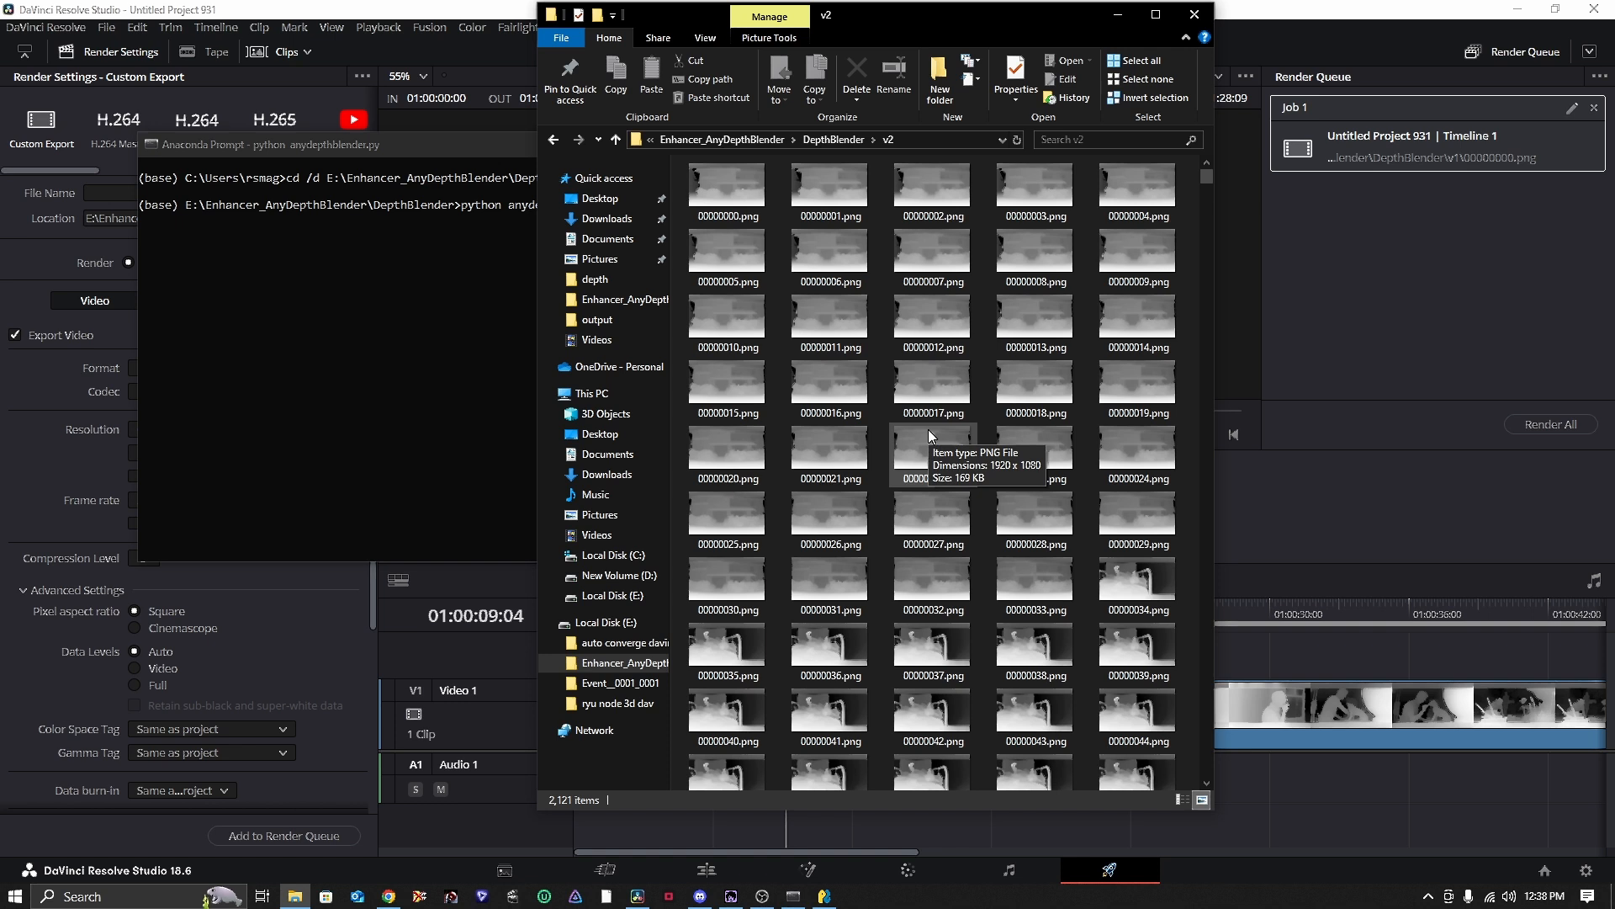
{"action": "scroll", "coordinate": [917, 432], "scroll_direction": "down", "scroll_amount": 1}
{"action": "scroll", "coordinate": [912, 429], "scroll_direction": "down", "scroll_amount": 5}
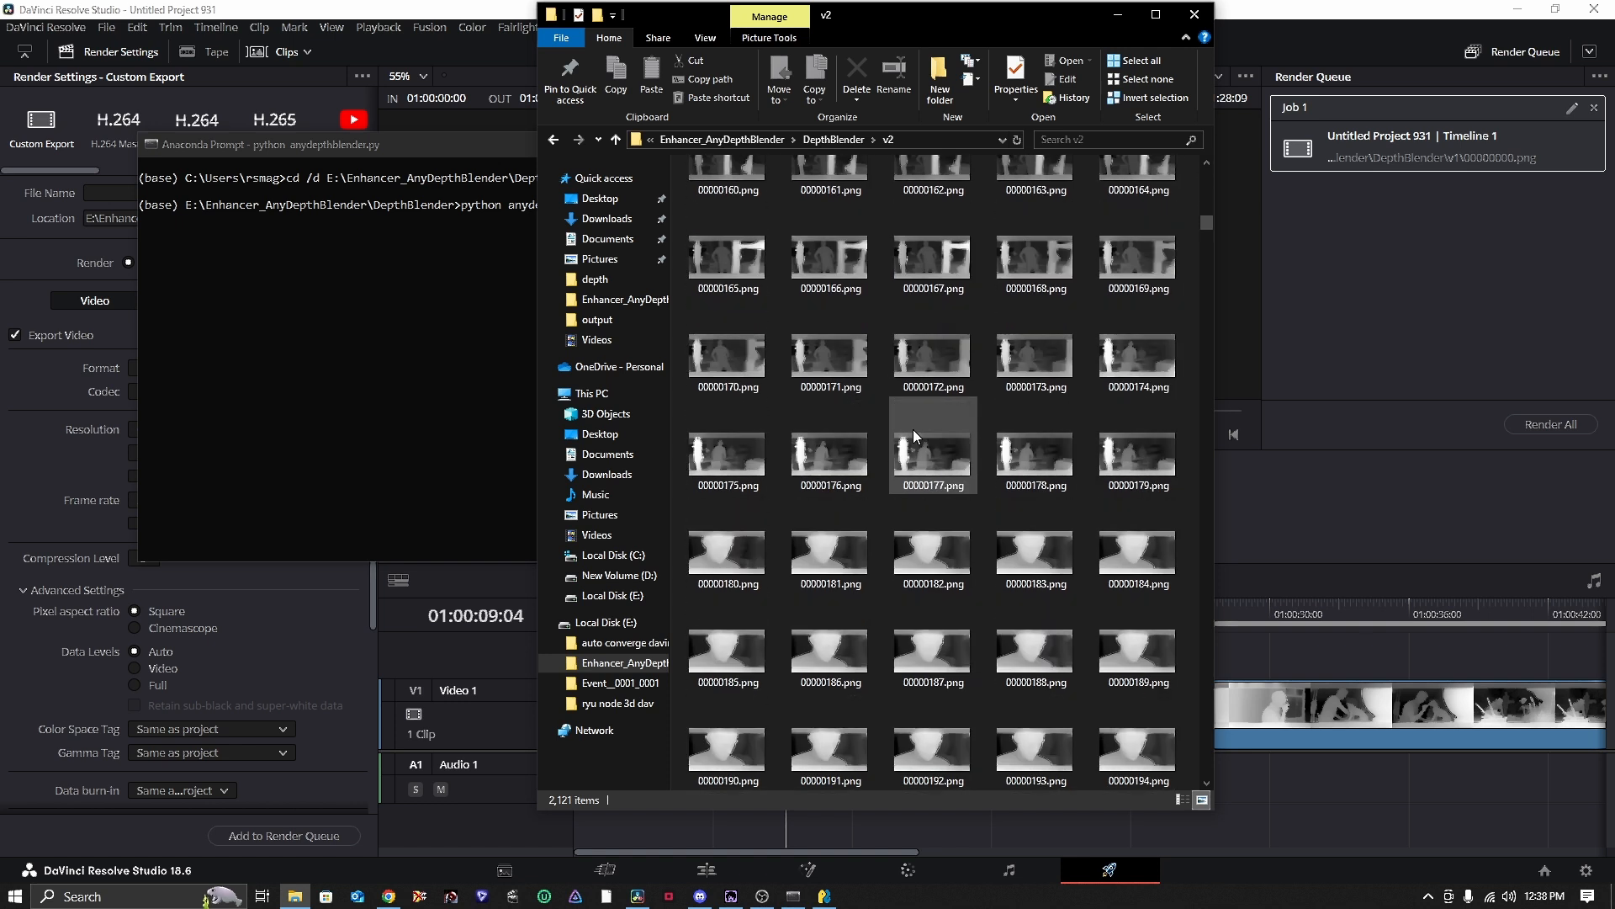
{"action": "scroll", "coordinate": [912, 429], "scroll_direction": "down", "scroll_amount": 3}
{"action": "scroll", "coordinate": [912, 429], "scroll_direction": "up", "scroll_amount": 9}
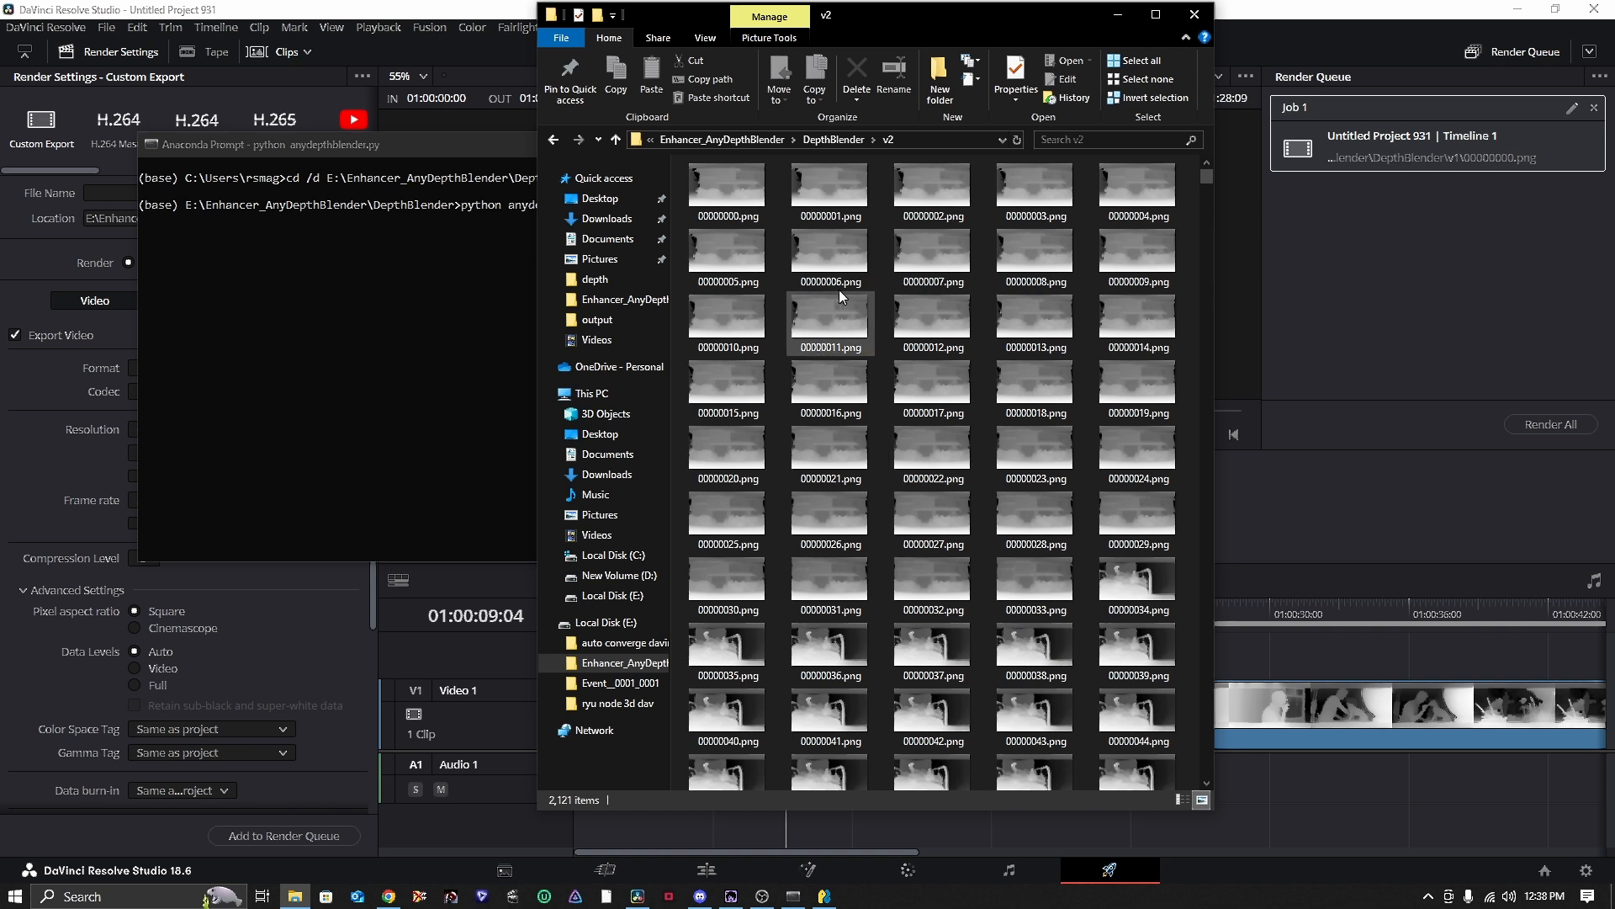
{"action": "scroll", "coordinate": [863, 562], "scroll_direction": "down", "scroll_amount": 3}
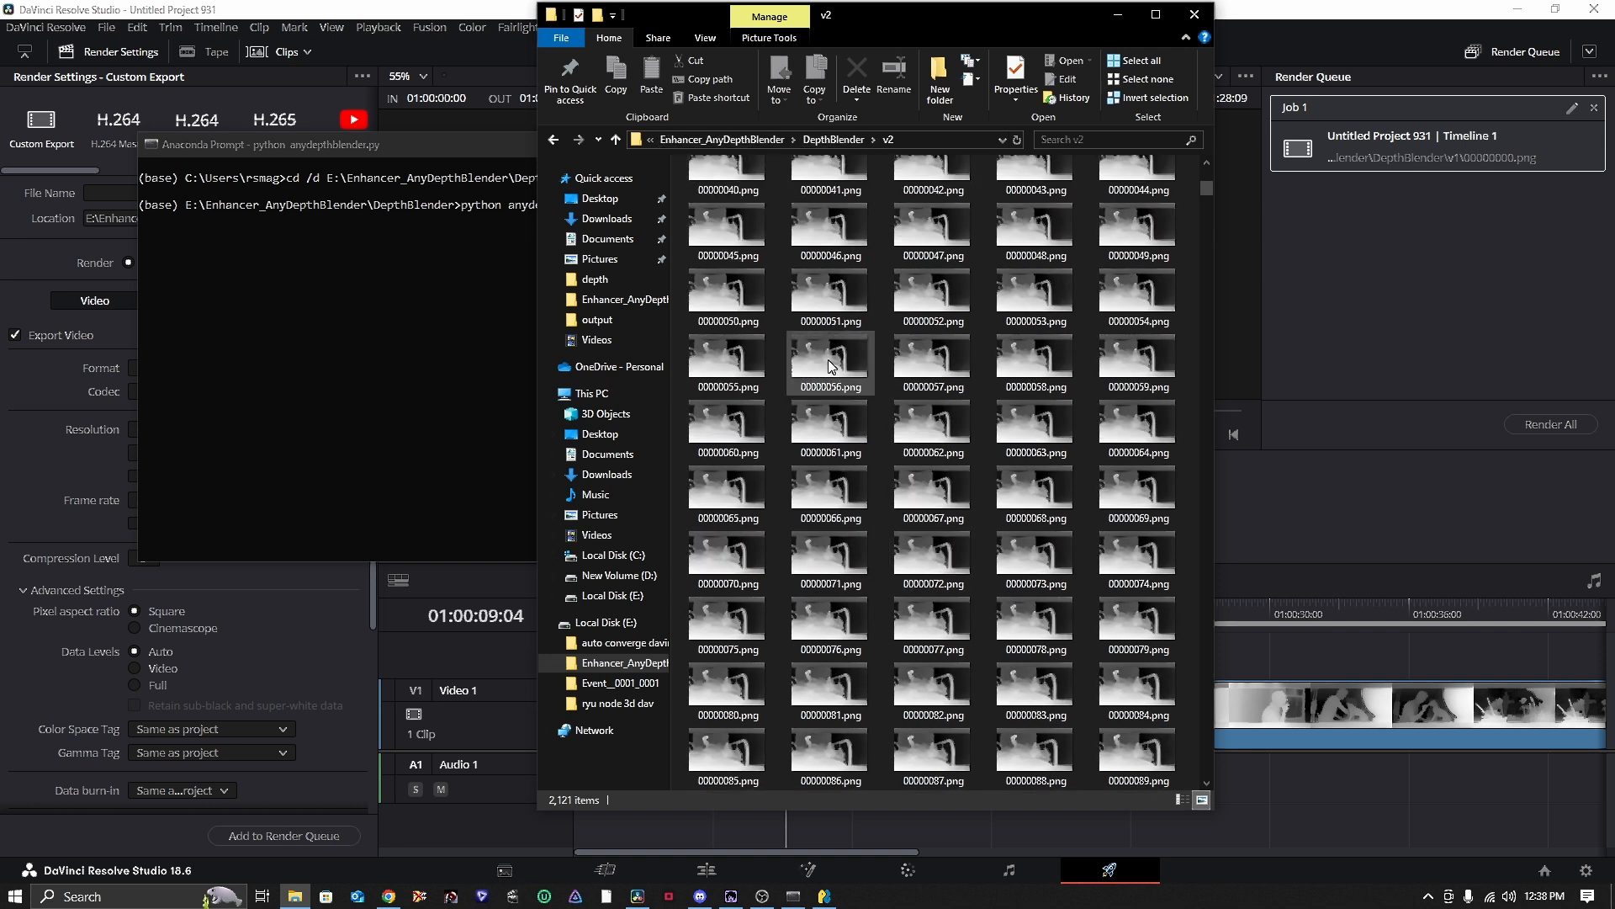
{"action": "scroll", "coordinate": [854, 488], "scroll_direction": "up", "scroll_amount": 3}
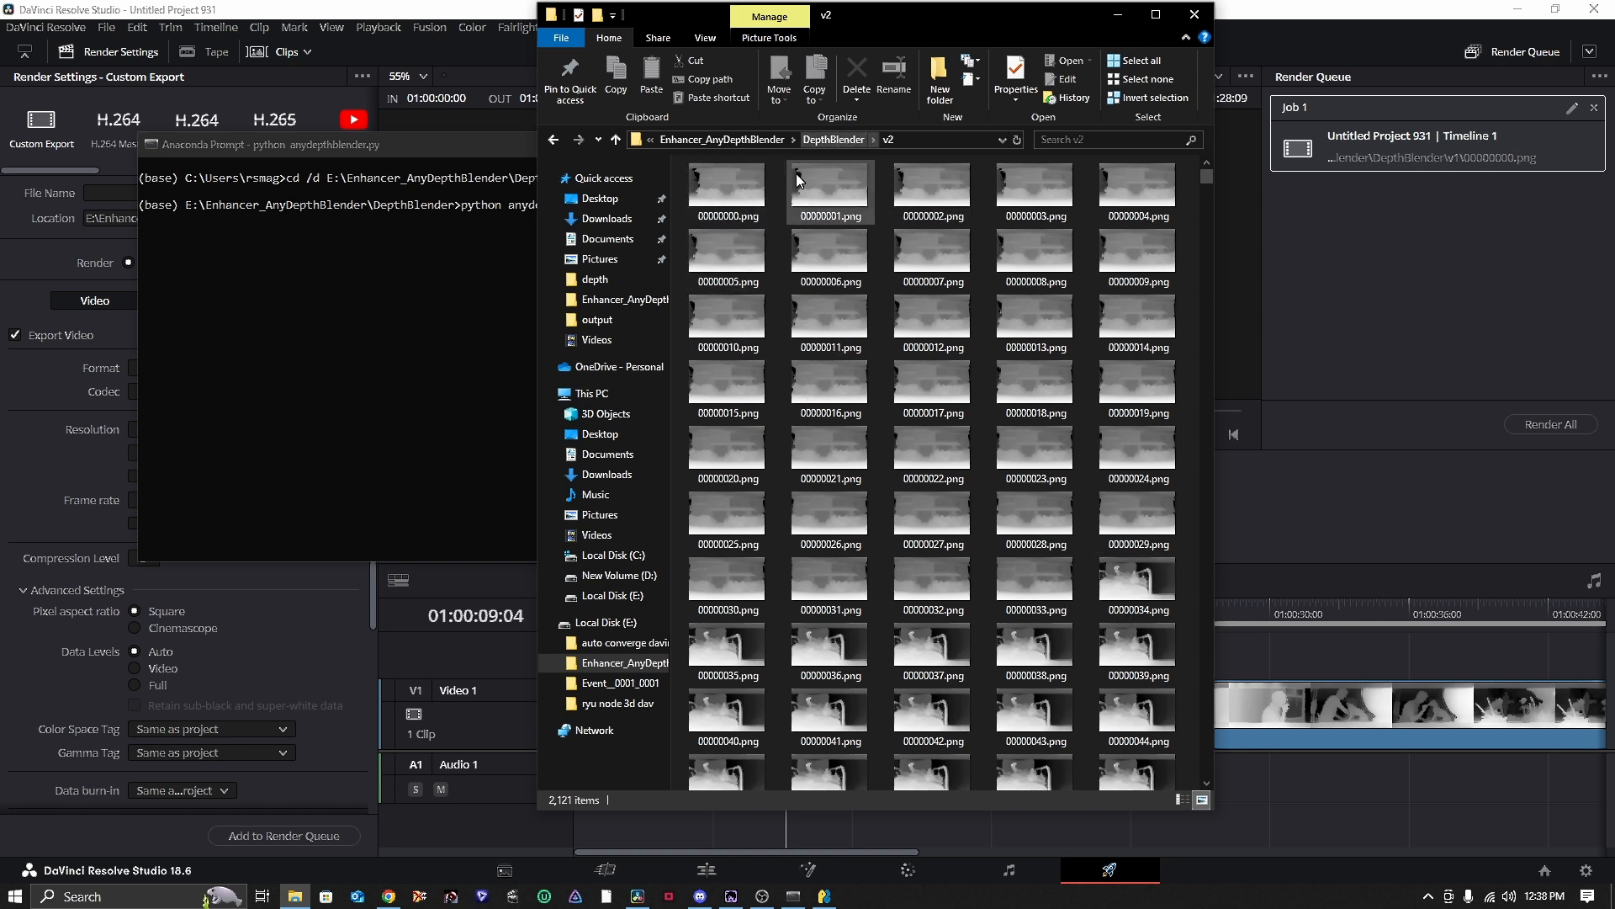
{"action": "left_click", "coordinate": [833, 140]}
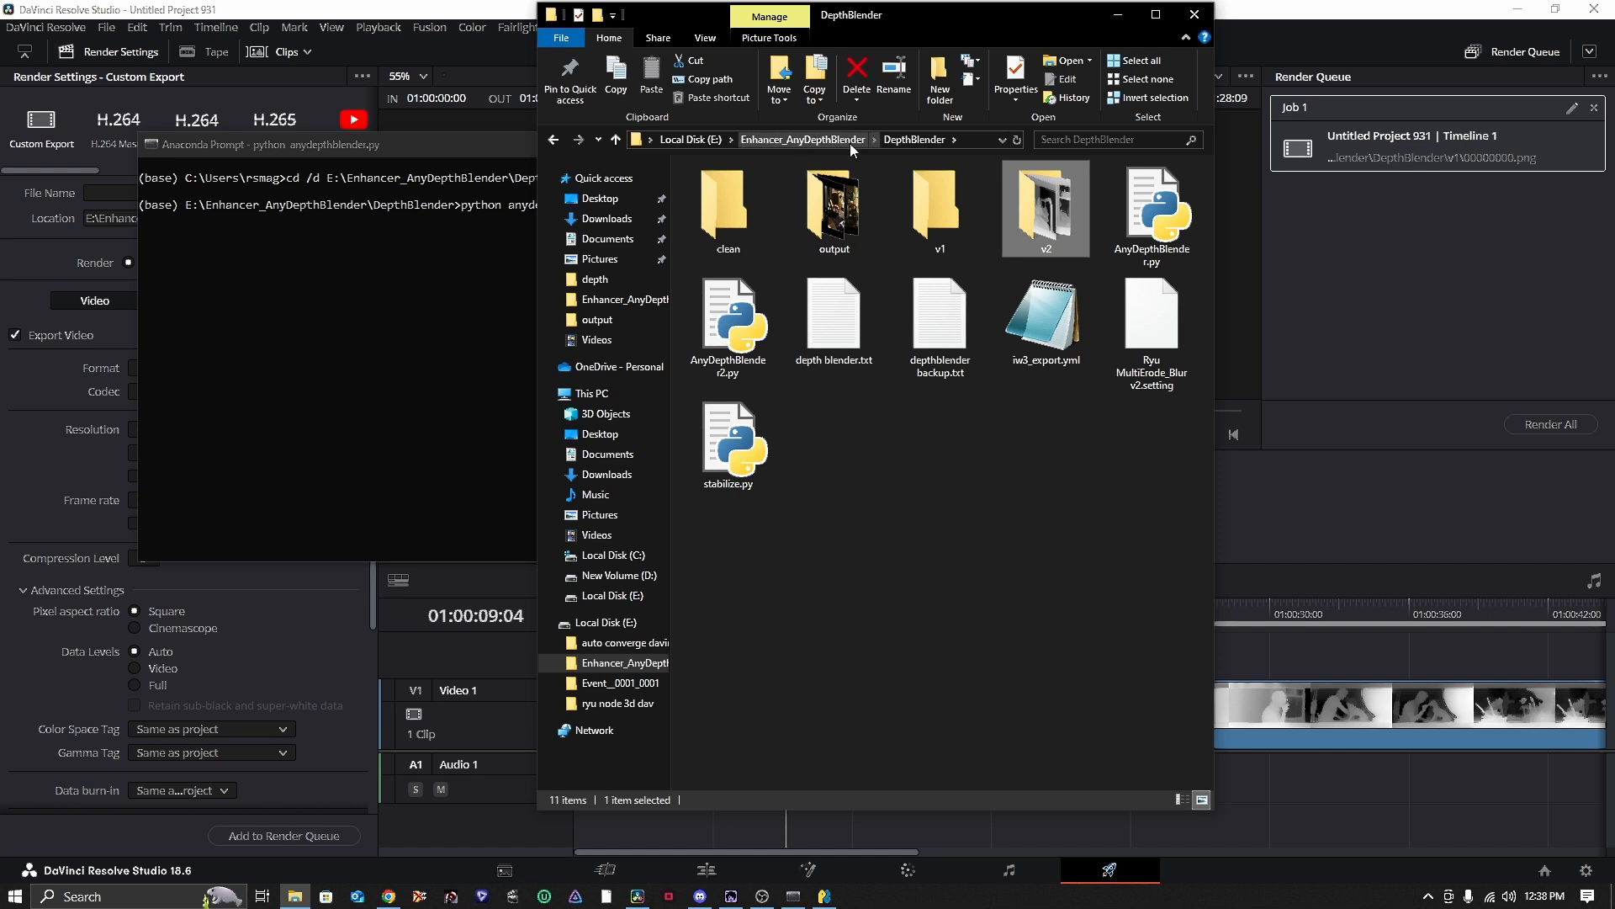
- Look inside the depthy folder of Enhancer_AnyDepthBlender and return to the parent folder
{"action": "left_click", "coordinate": [822, 140]}
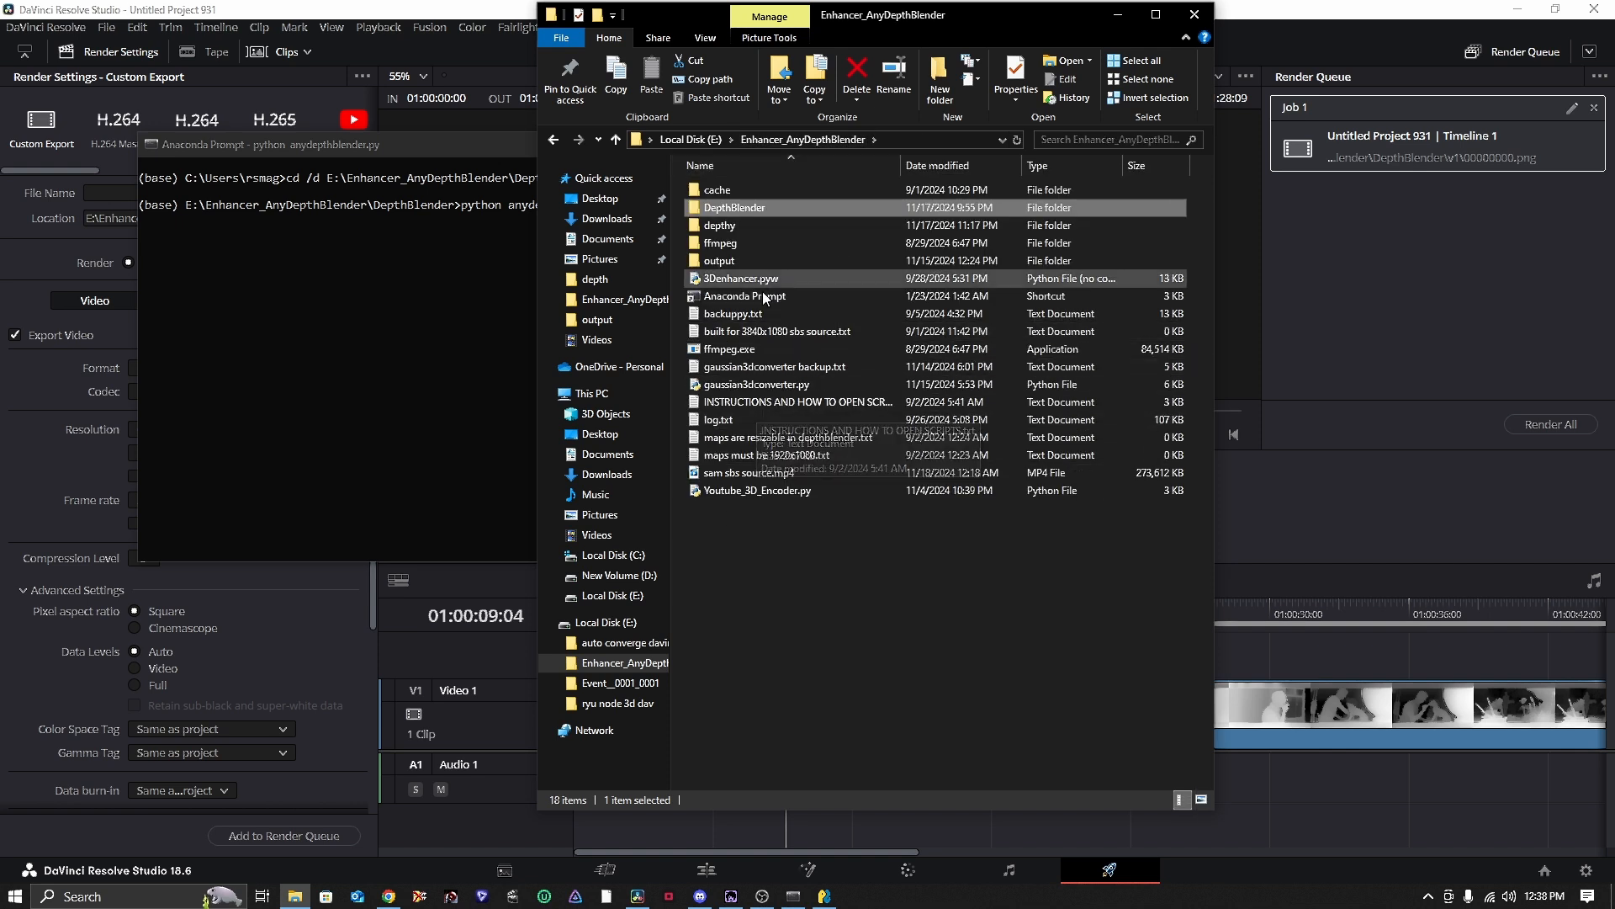
{"action": "double_click", "coordinate": [719, 225]}
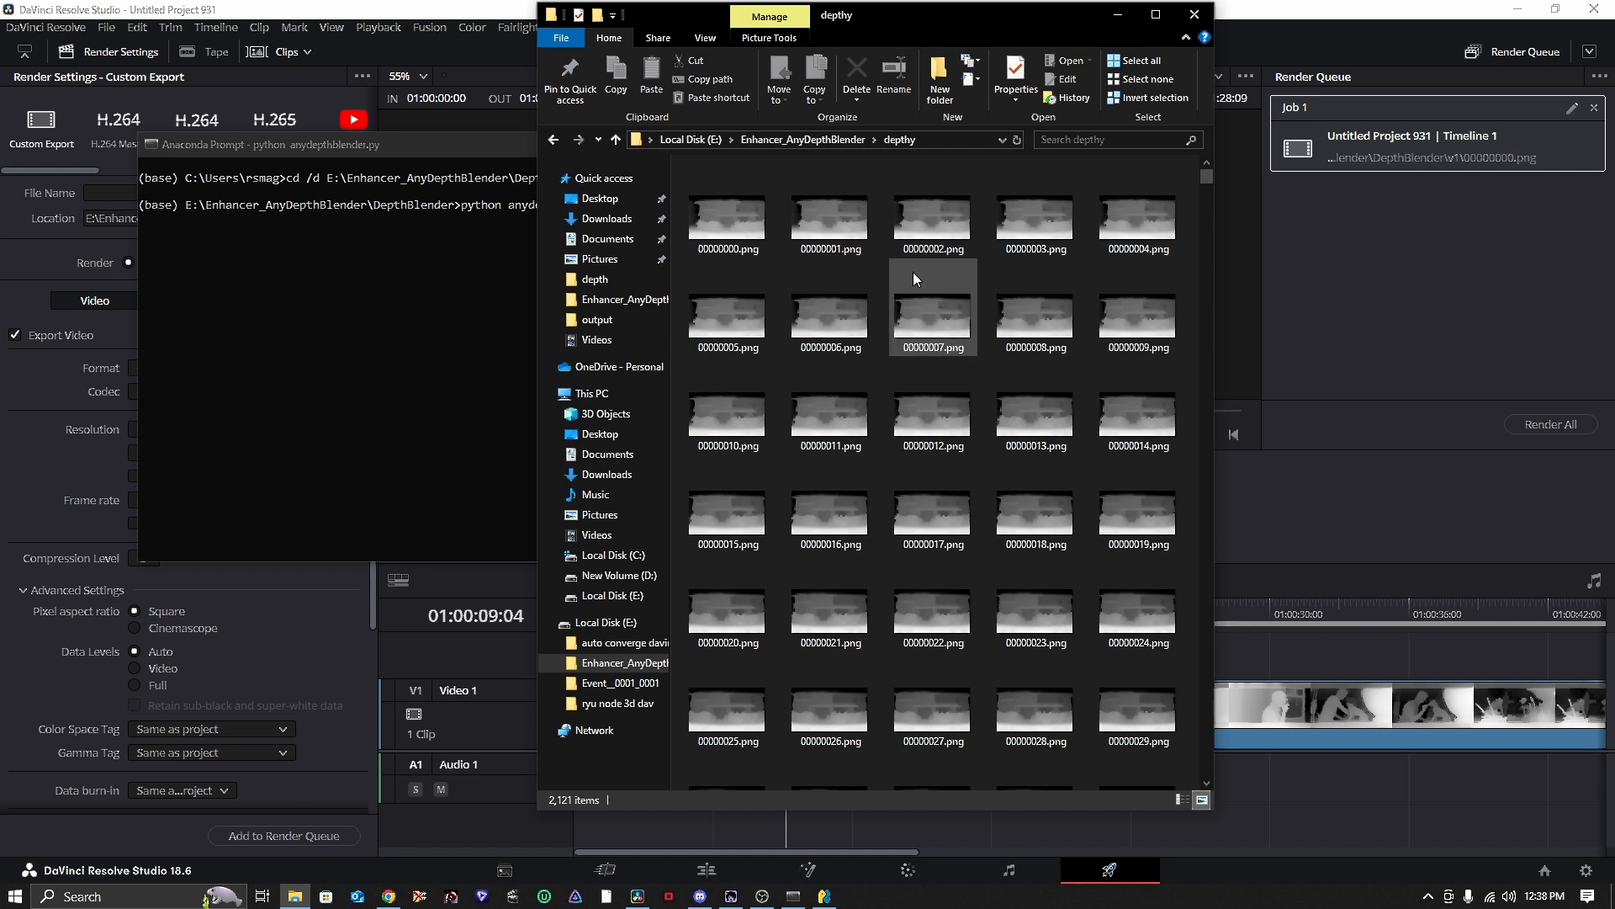
{"action": "left_click", "coordinate": [801, 144]}
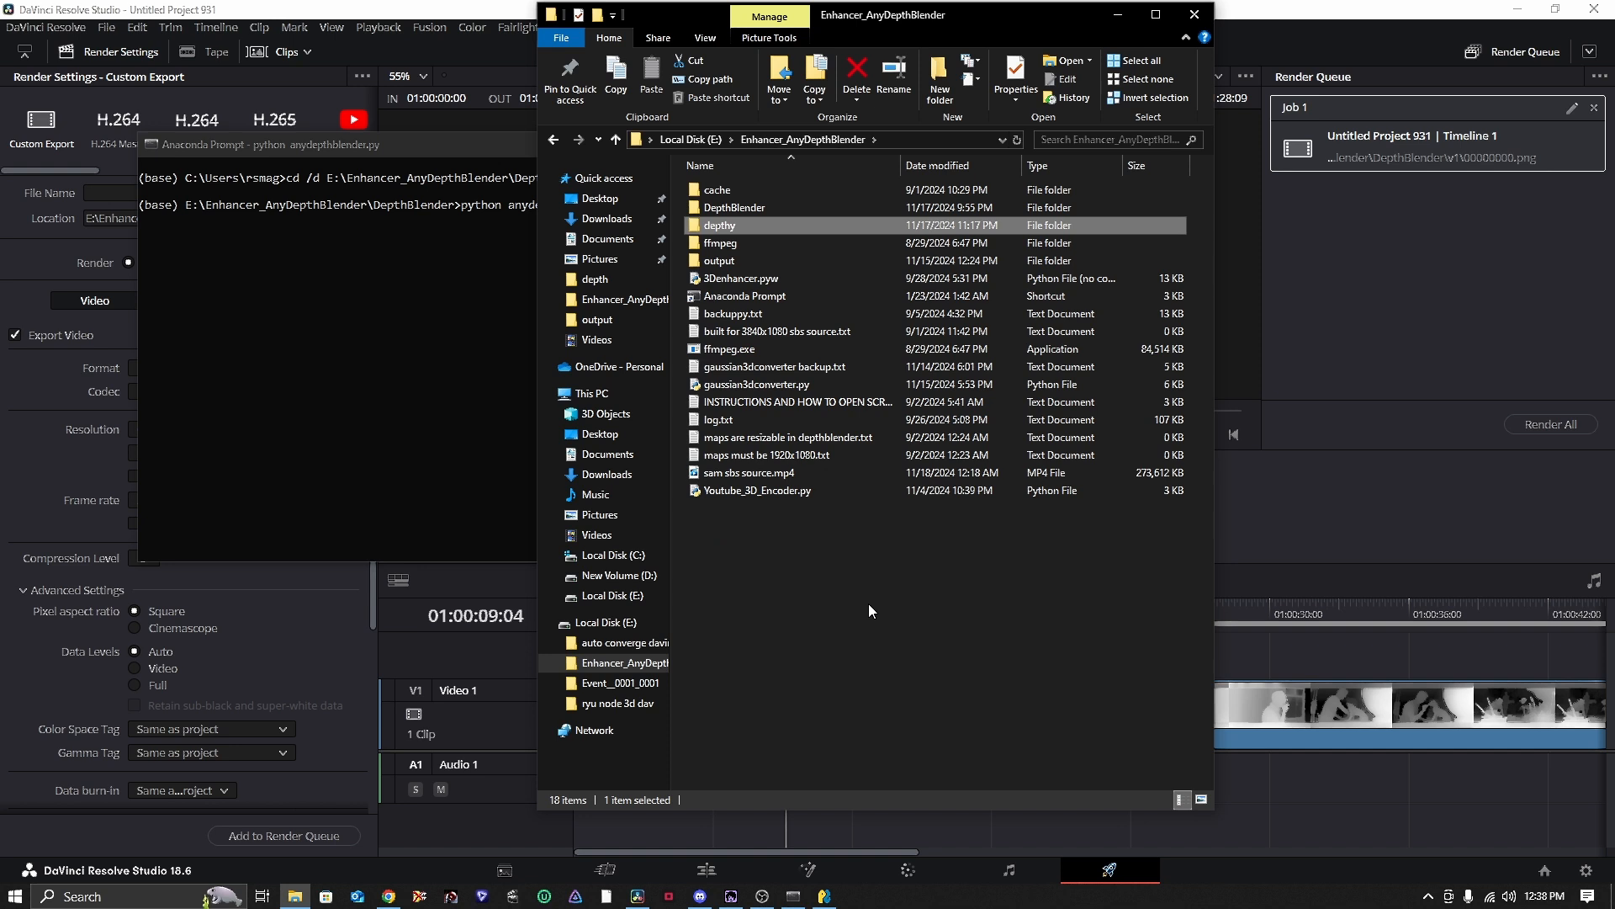
- Switch back to DaVinci Resolve and check the custom render resolution's width and height again
{"action": "left_click", "coordinate": [1373, 286]}
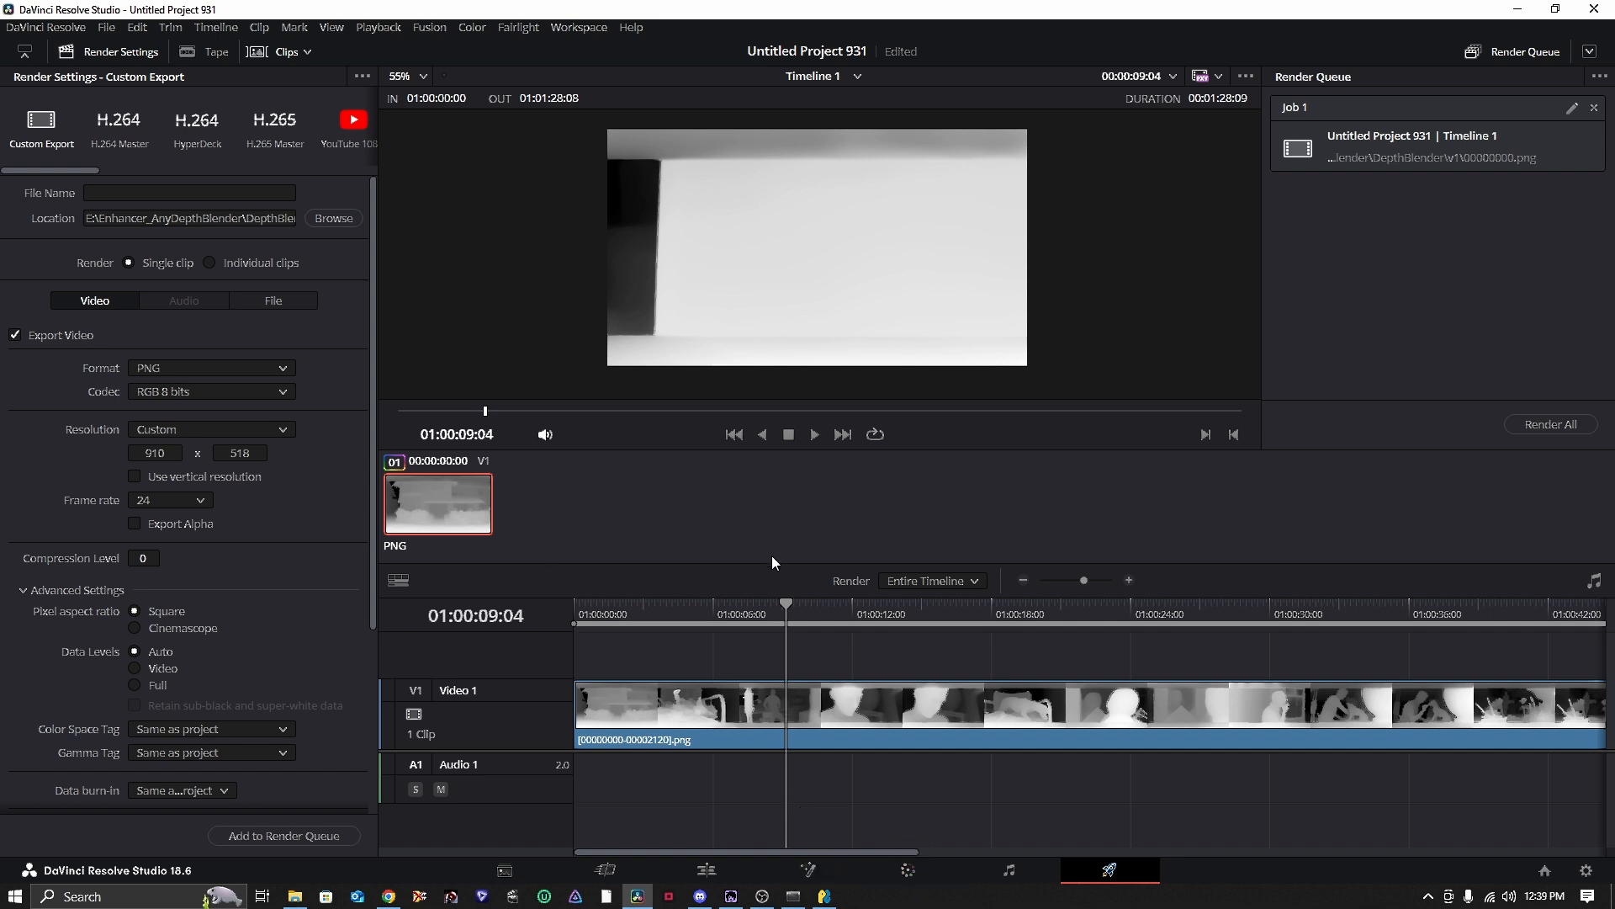
{"action": "double_click", "coordinate": [155, 454]}
{"action": "double_click", "coordinate": [252, 456]}
- Go to the Color page, scrub to 01:00:38:21 in the depth map clip, and lower the Deflicker node's contrast to 0.598
{"action": "left_click_drag", "start_coordinate": [780, 599], "coordinate": [576, 608]}
{"action": "left_click", "coordinate": [908, 871]}
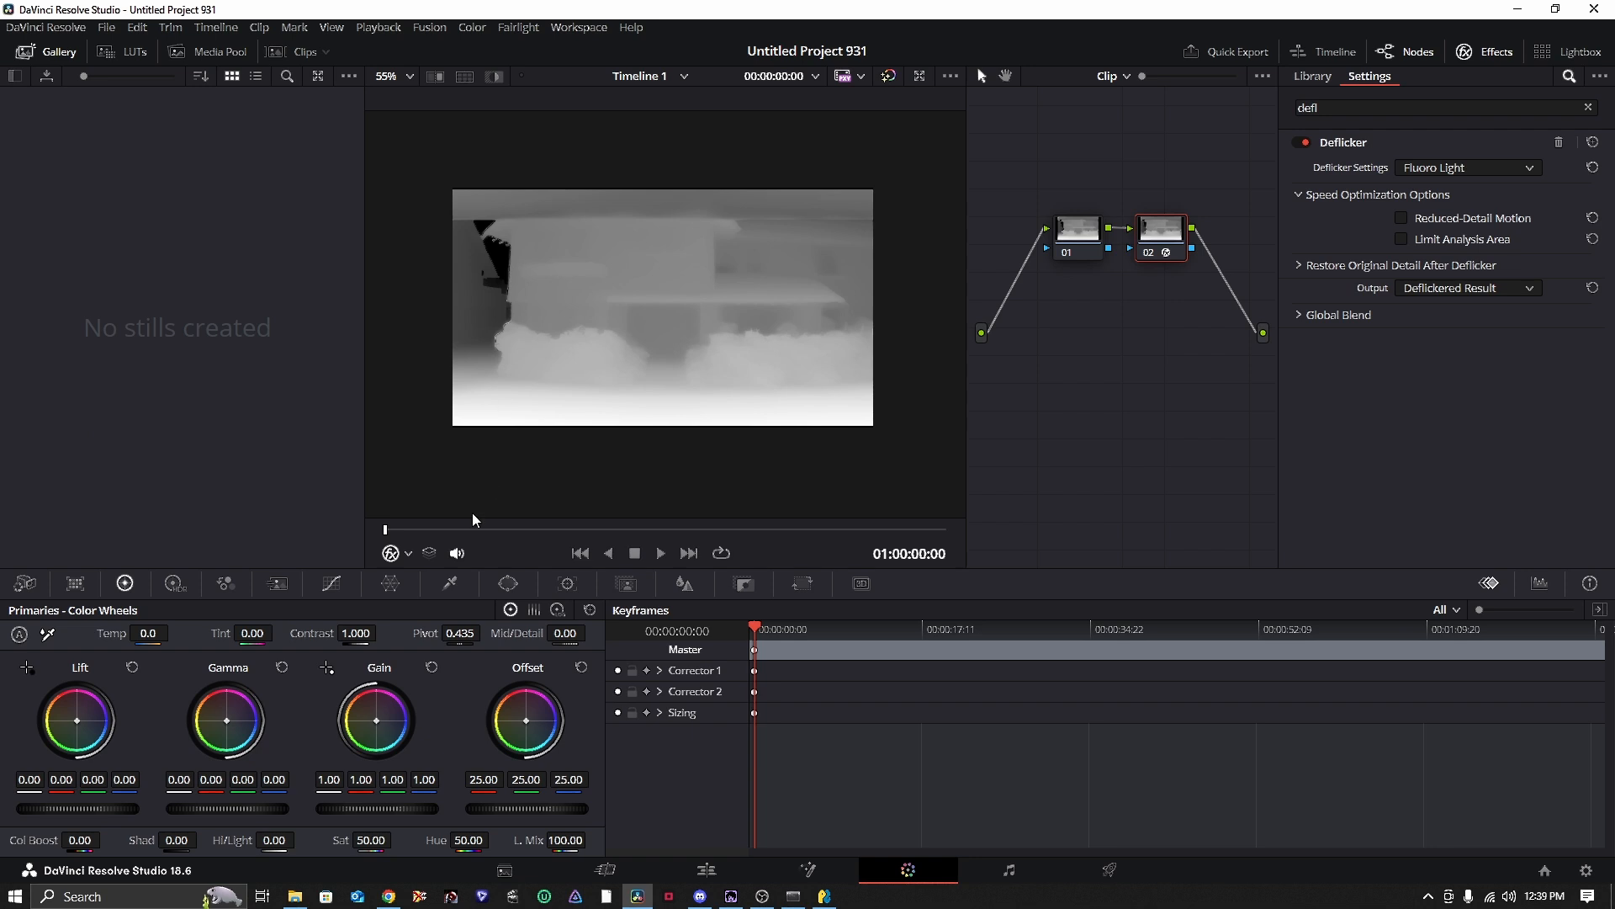
{"action": "left_click_drag", "start_coordinate": [436, 536], "coordinate": [552, 513]}
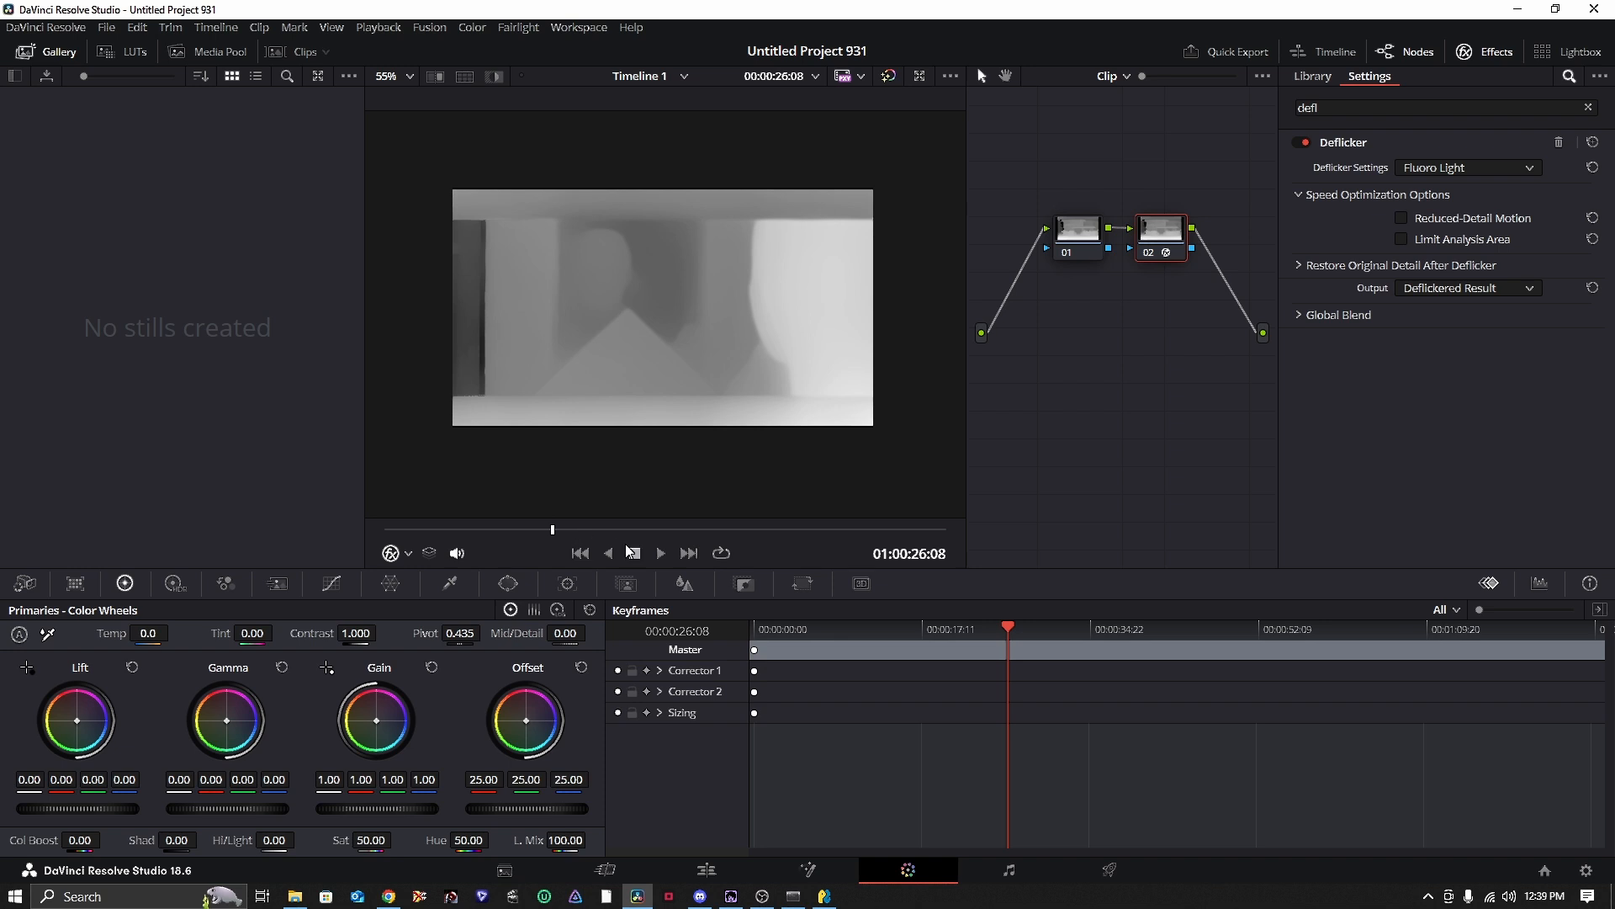
{"action": "left_click_drag", "start_coordinate": [602, 530], "coordinate": [633, 528]}
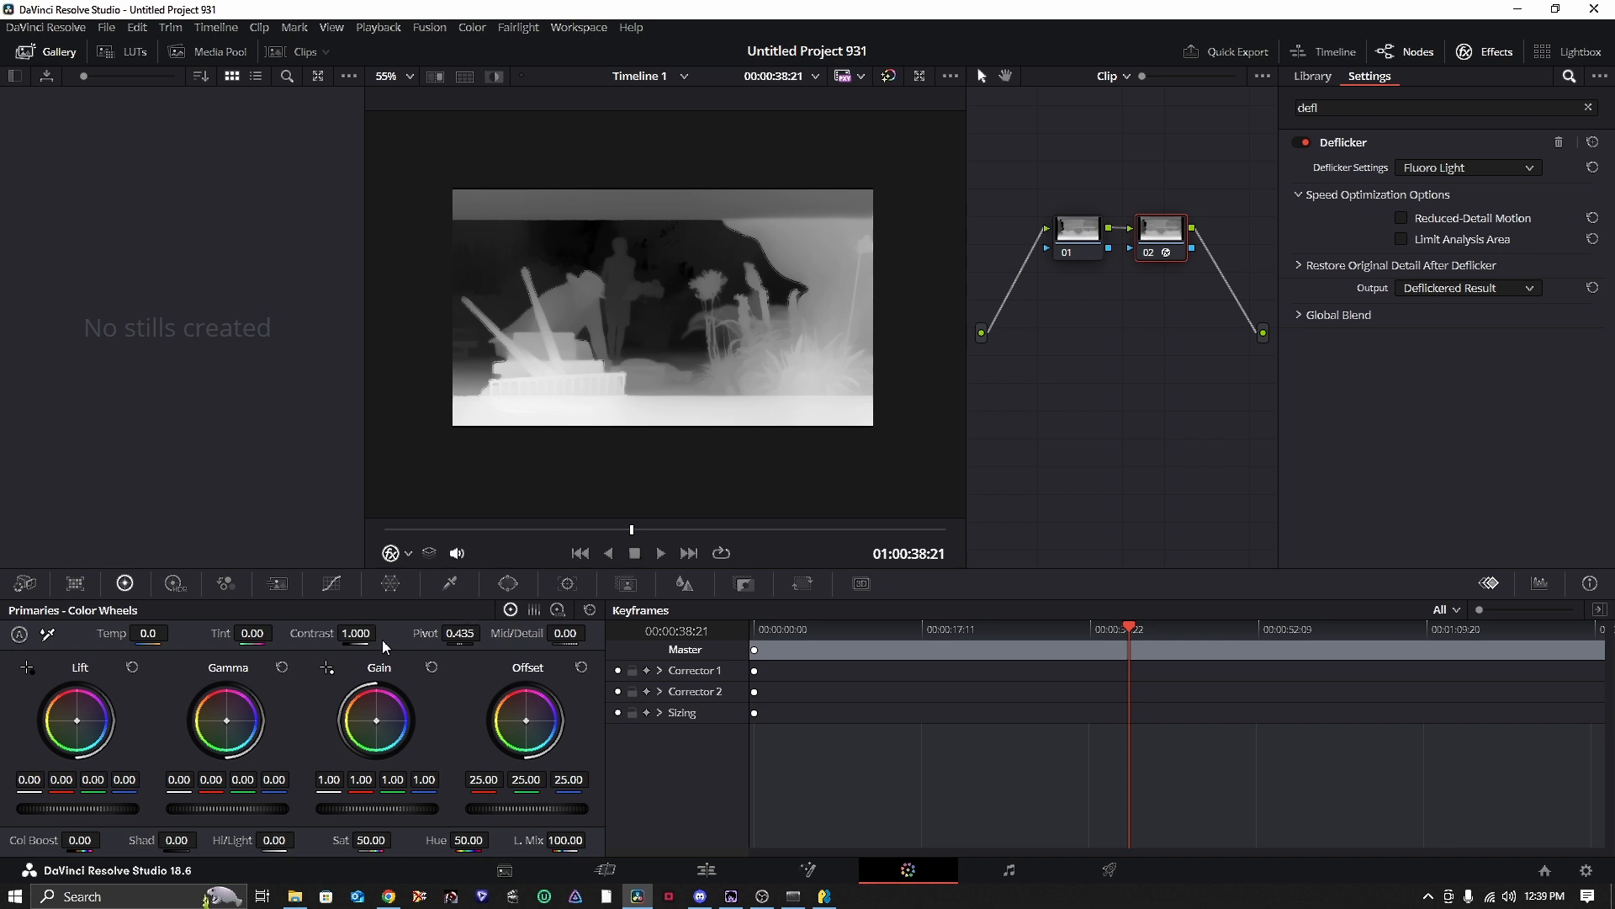
{"action": "left_click_drag", "start_coordinate": [355, 632], "coordinate": [295, 633]}
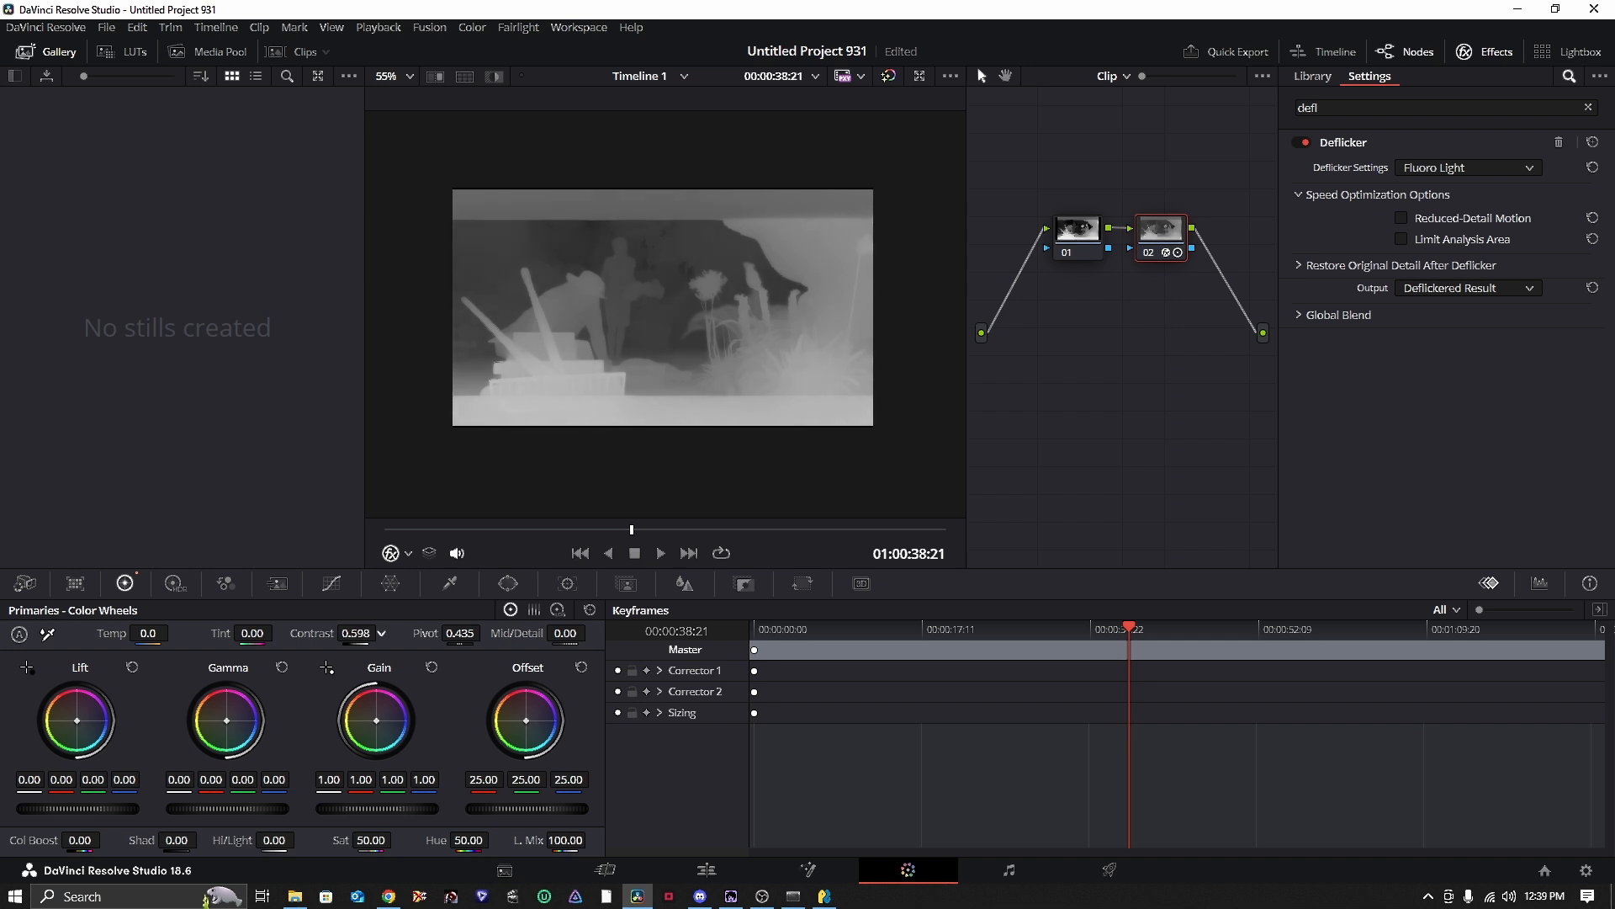
- Lower the Deflicker node's contrast to 0.530 and compare the result on frames between 01:00:35:08 and 01:00:42:05
{"action": "left_click", "coordinate": [610, 530]}
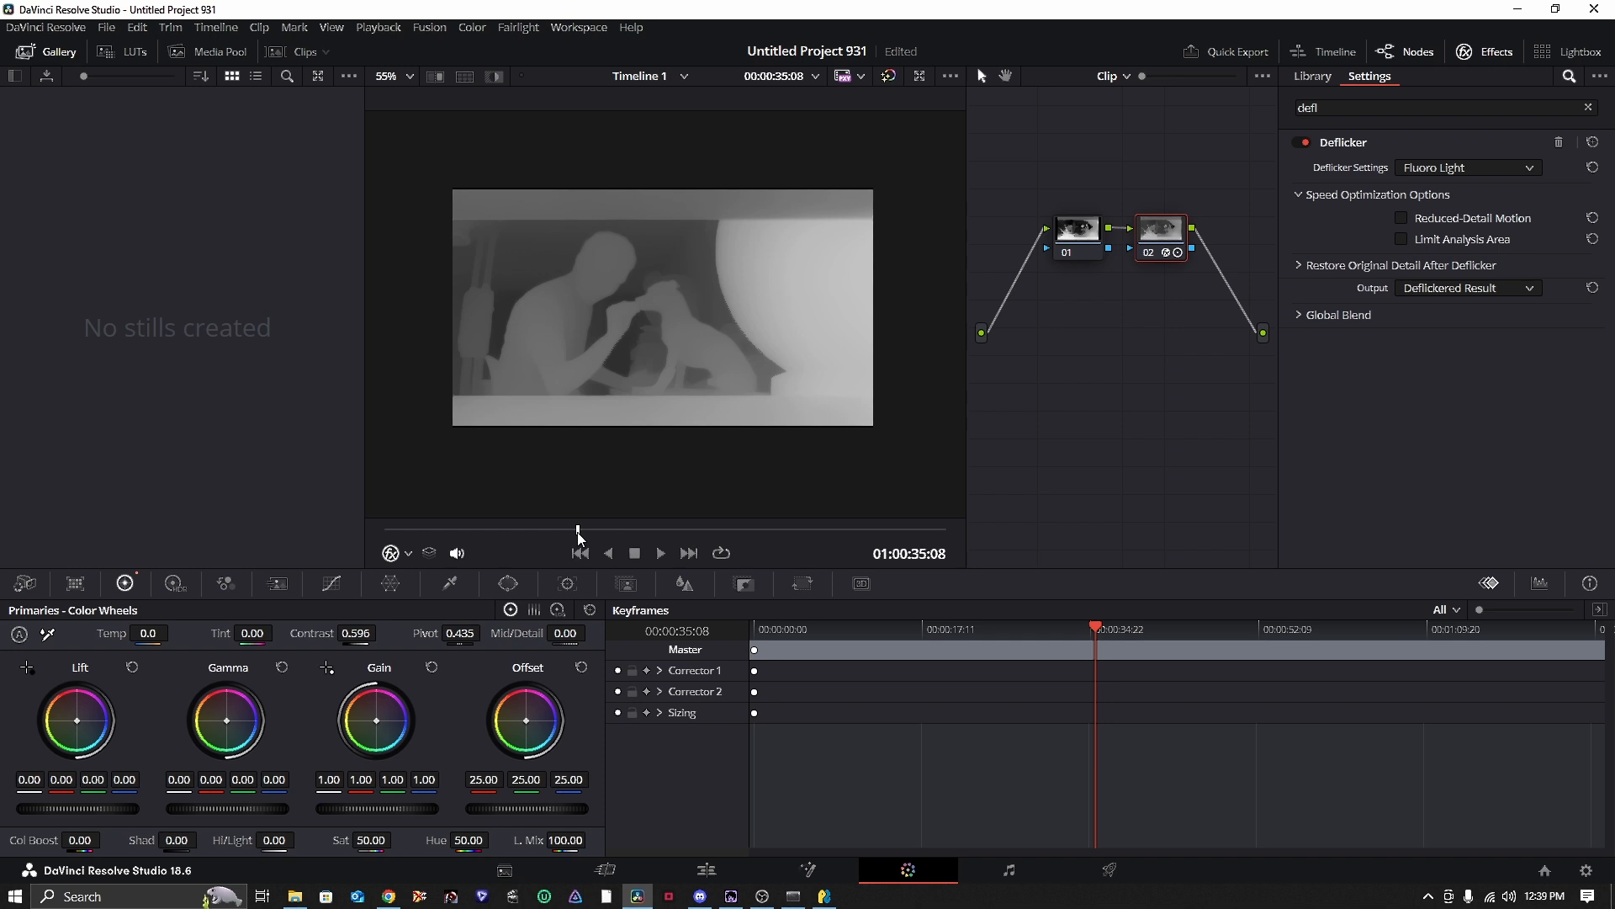
{"action": "left_click", "coordinate": [577, 530]}
{"action": "left_click_drag", "start_coordinate": [370, 632], "coordinate": [341, 633]}
{"action": "left_click_drag", "start_coordinate": [609, 532], "coordinate": [647, 531]}
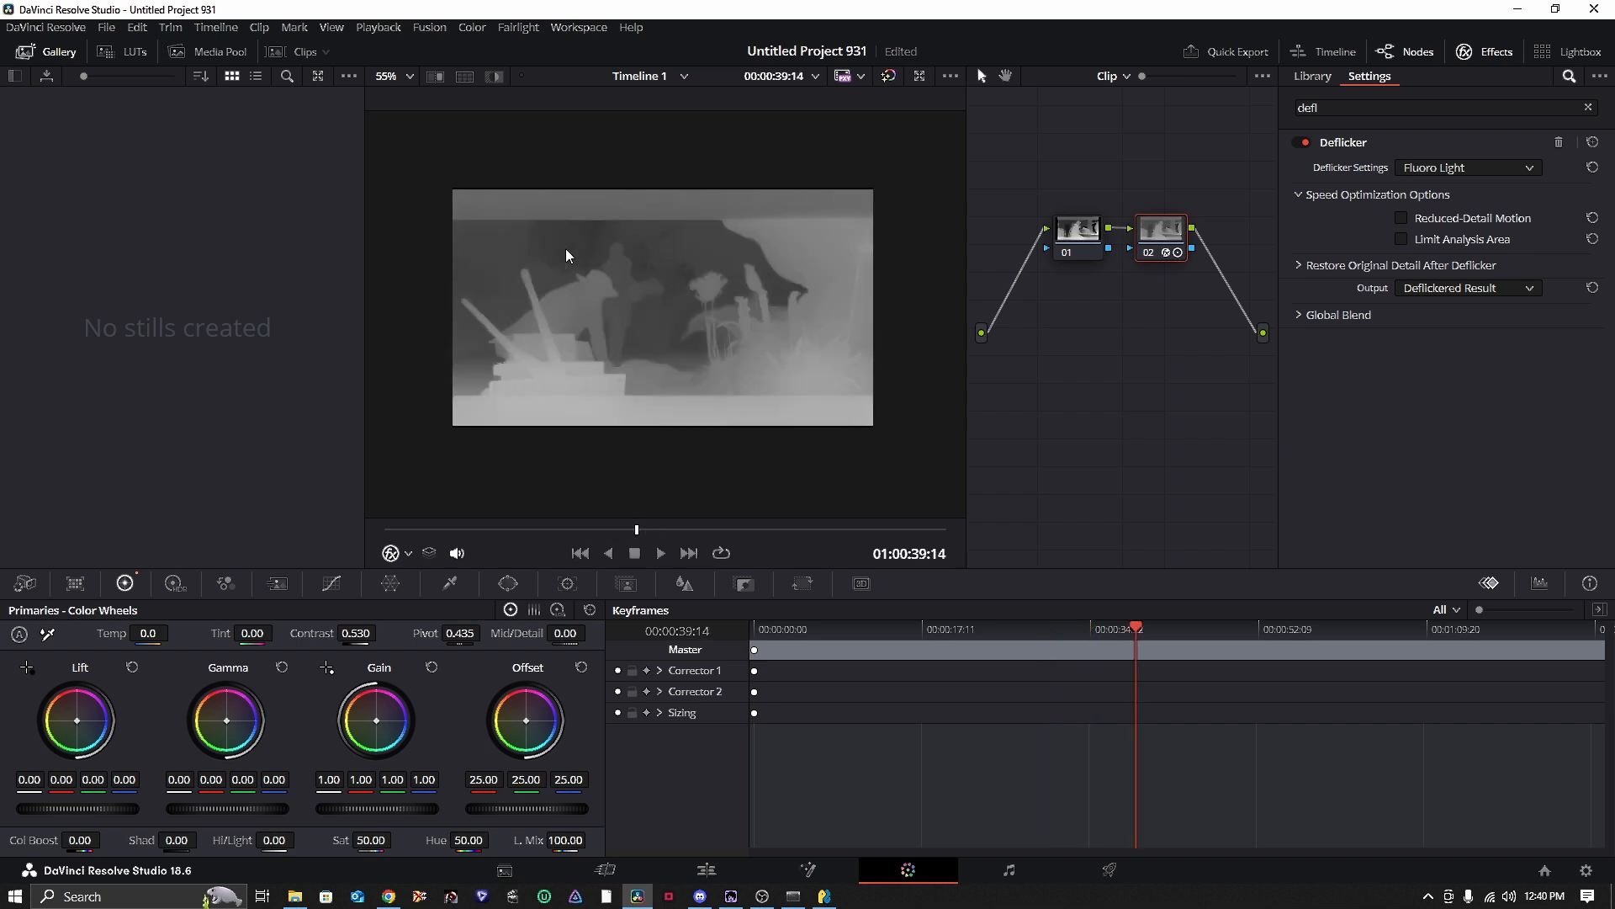
{"action": "left_click", "coordinate": [653, 529]}
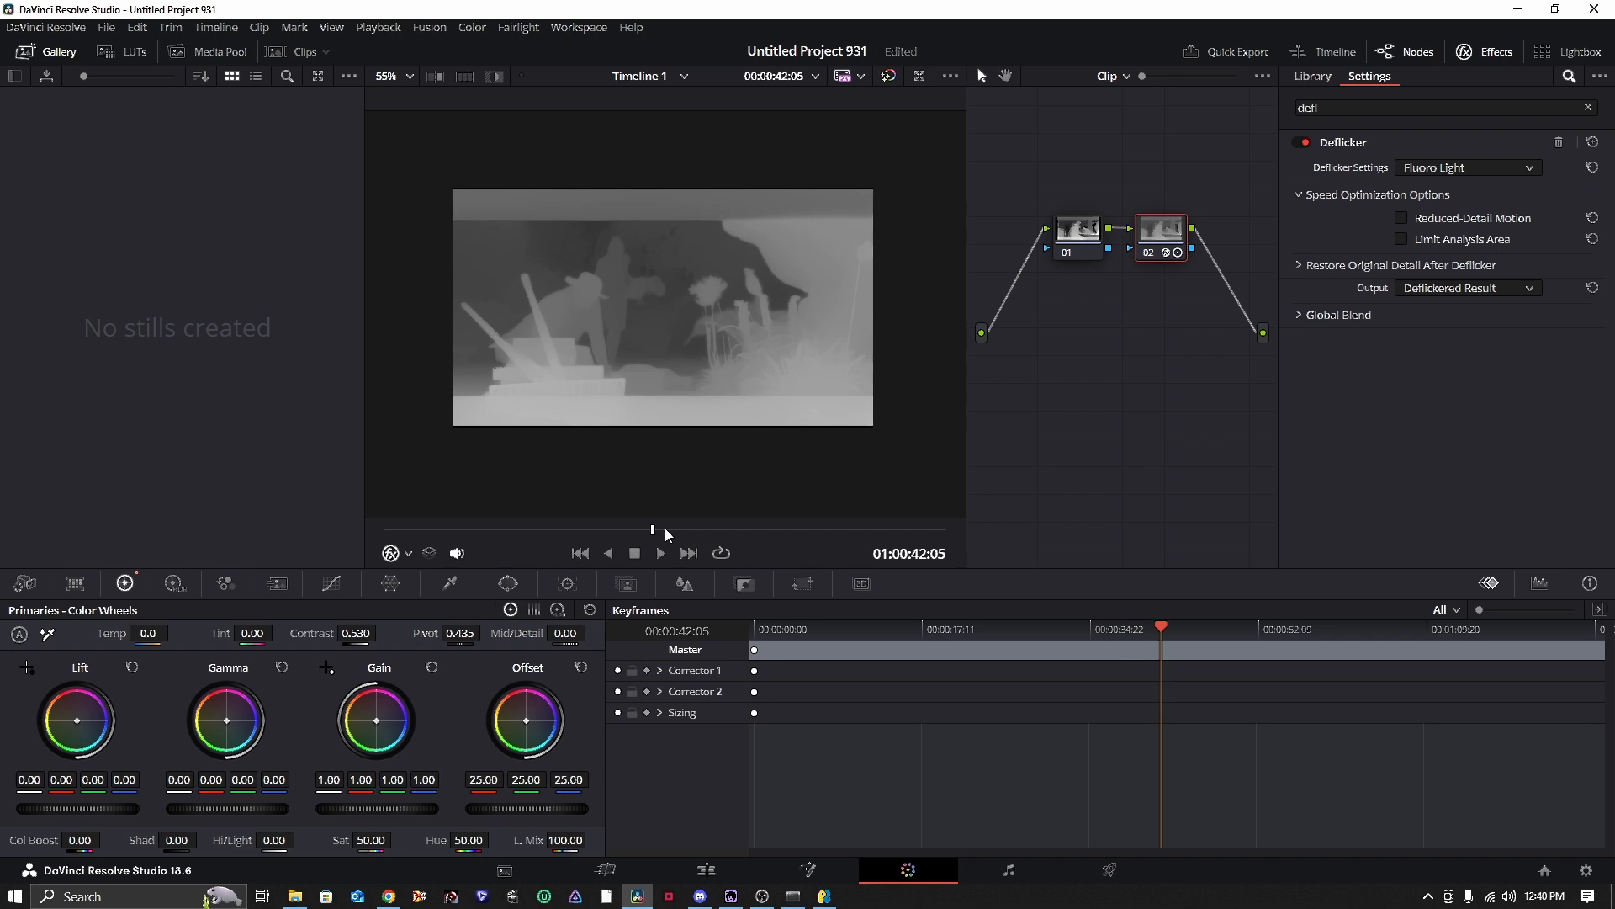
{"action": "left_click", "coordinate": [639, 530]}
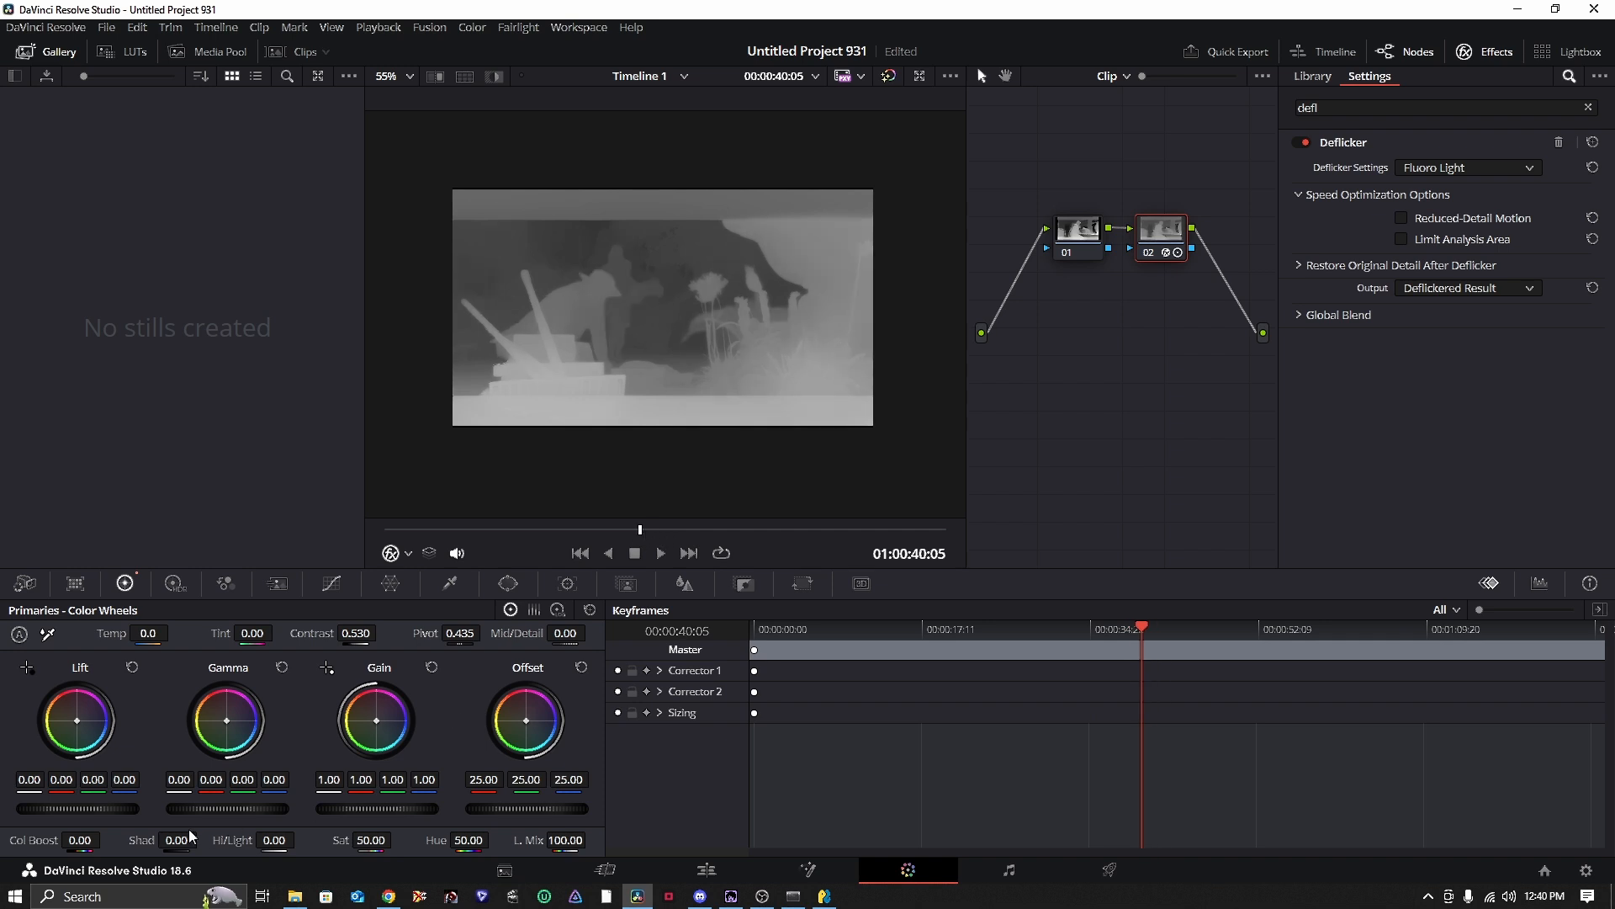
- Set the node's shadows to -69.50 and highlights to 100, and check the look on frames up to 01:00:56:21
{"action": "left_click_drag", "start_coordinate": [149, 841], "coordinate": [209, 840]}
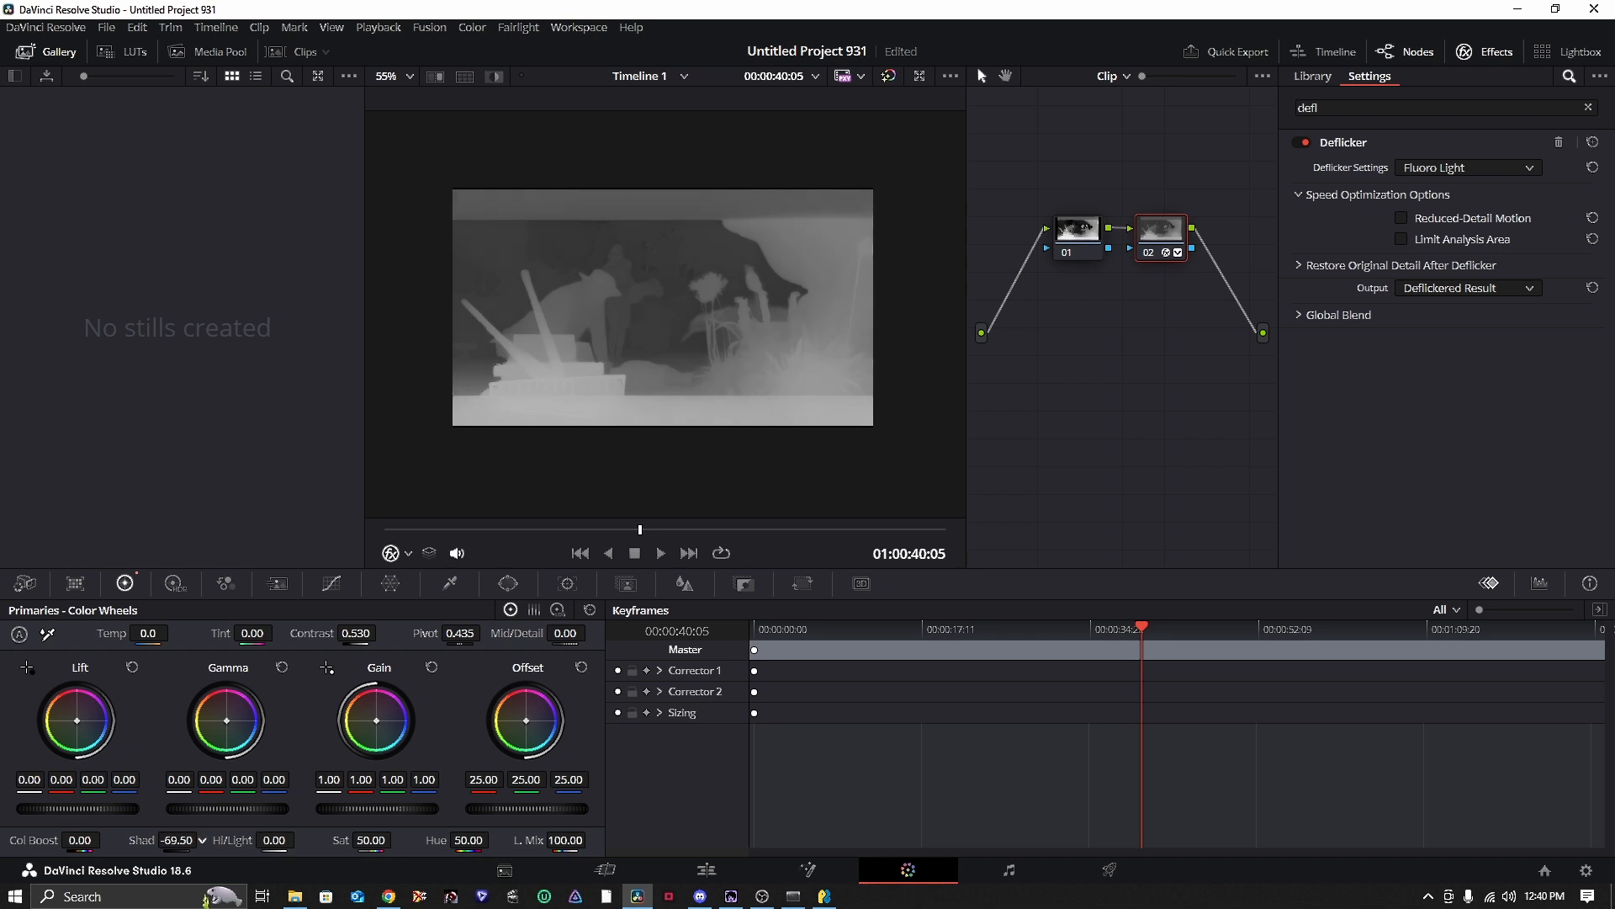
{"action": "left_click_drag", "start_coordinate": [229, 841], "coordinate": [300, 839]}
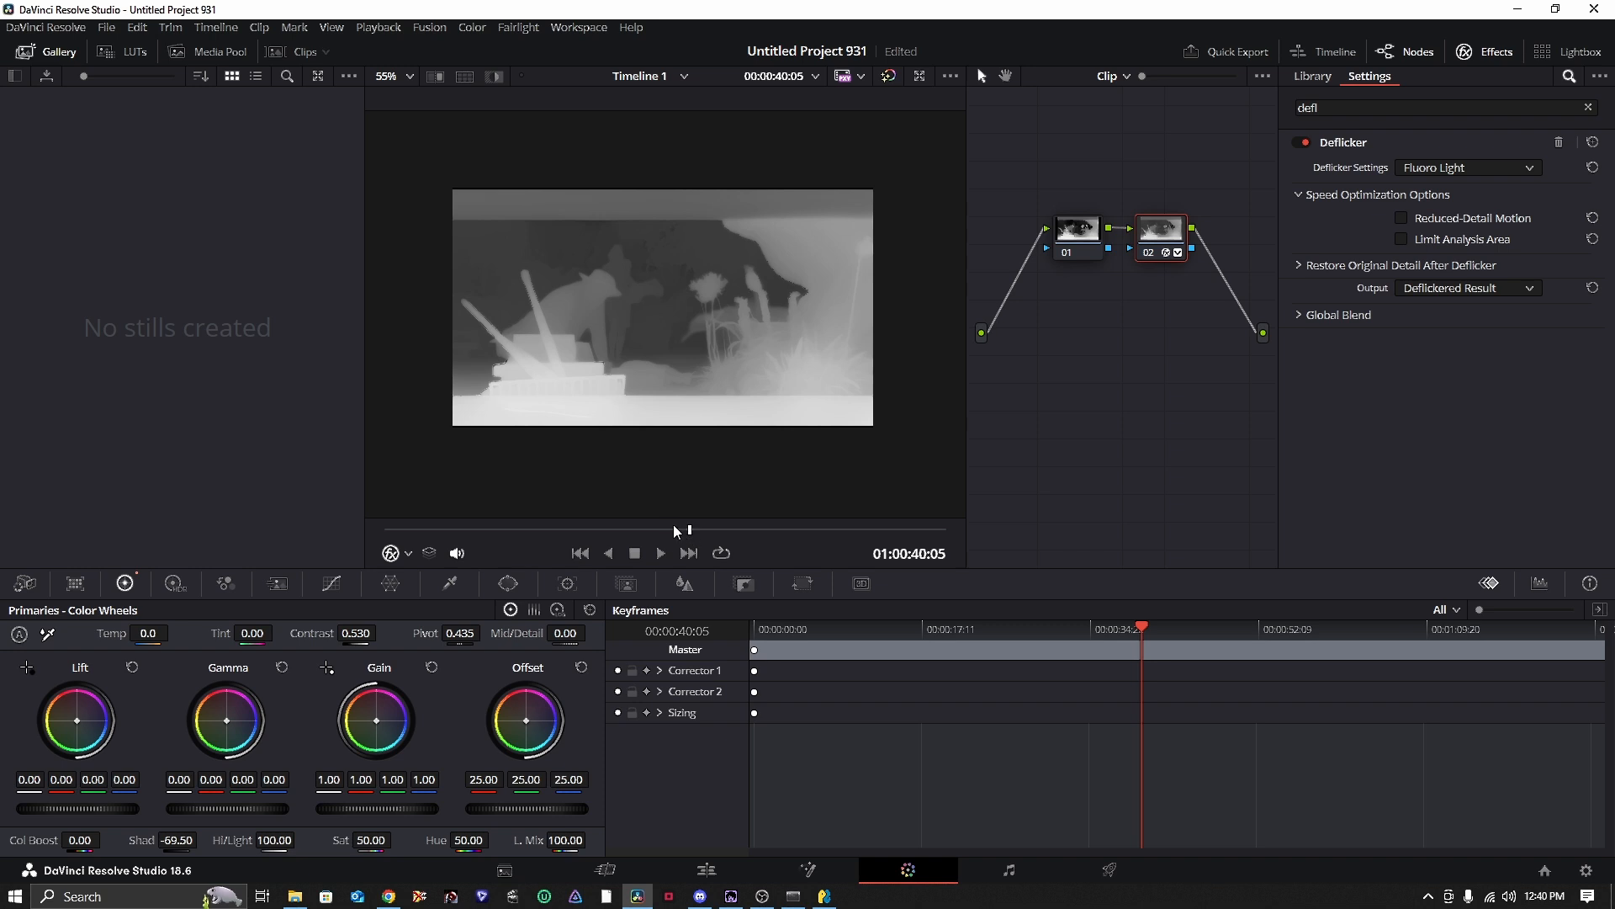
{"action": "left_click", "coordinate": [673, 529]}
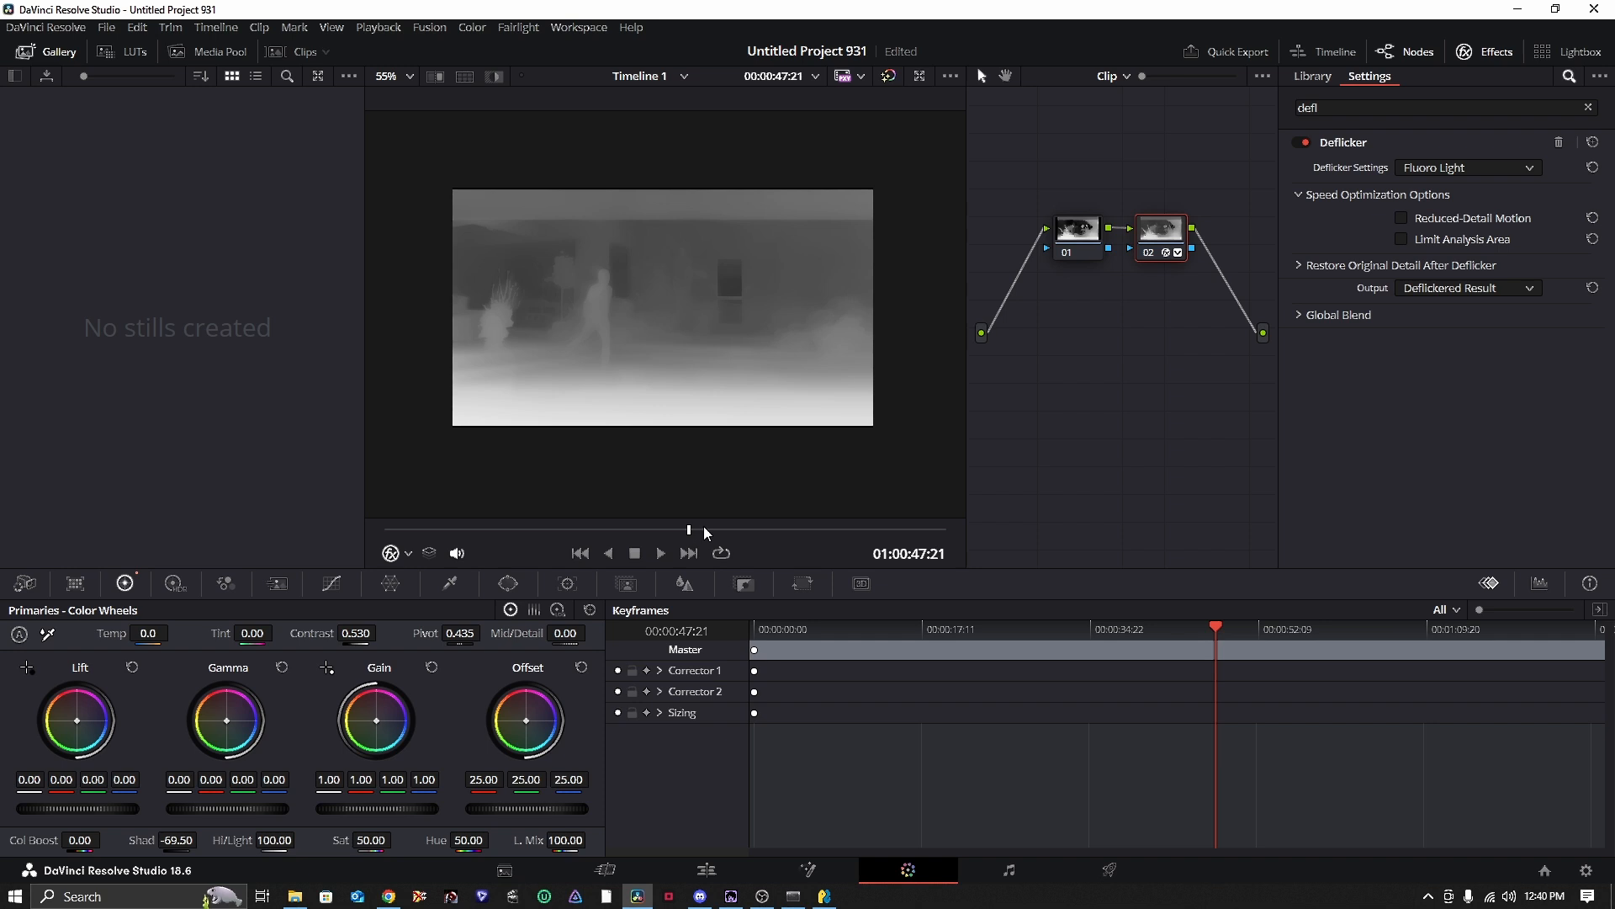
{"action": "left_click", "coordinate": [704, 529]}
{"action": "left_click", "coordinate": [722, 529]}
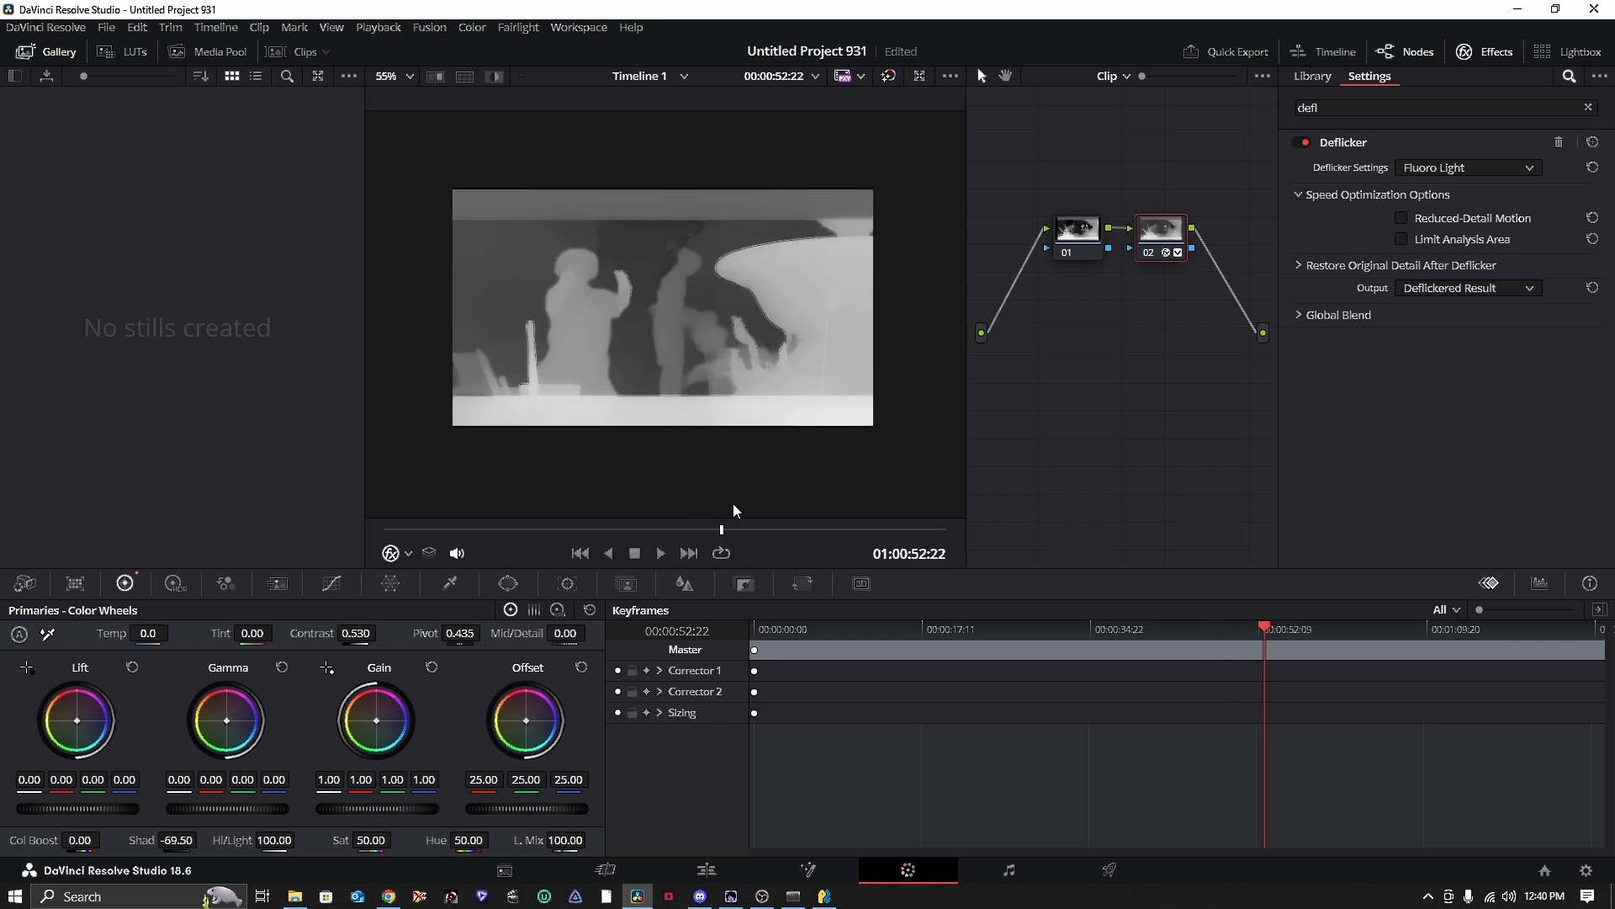
{"action": "left_click", "coordinate": [733, 529]}
{"action": "left_click", "coordinate": [745, 529]}
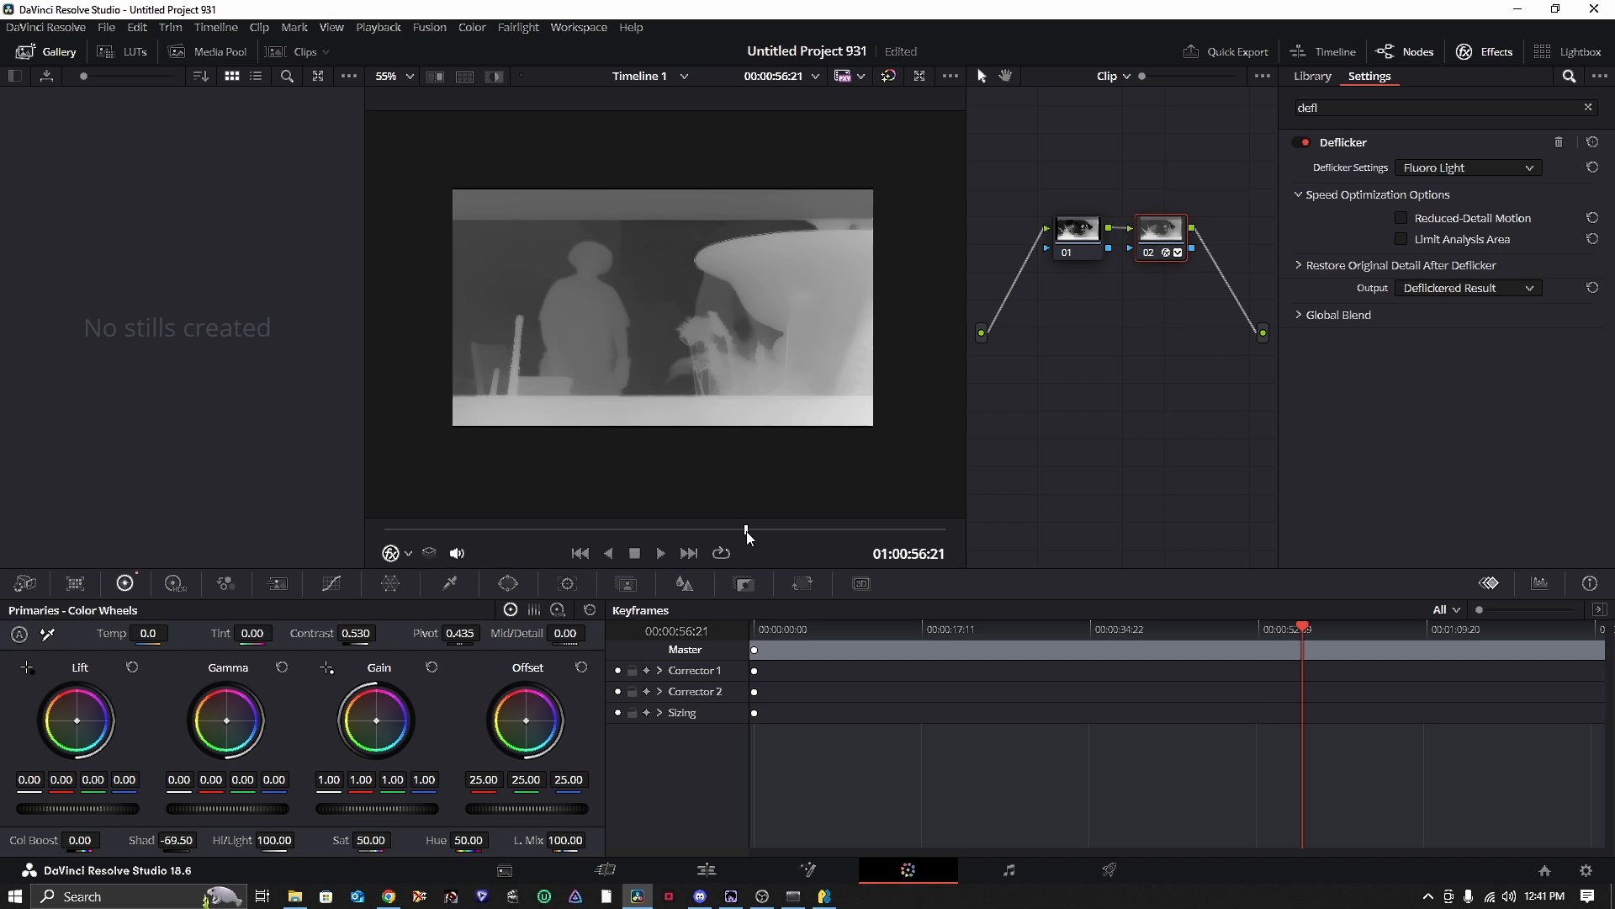
- Go to the Deliver page and review the custom export's video settings and file naming settings
{"action": "left_click", "coordinate": [1109, 869]}
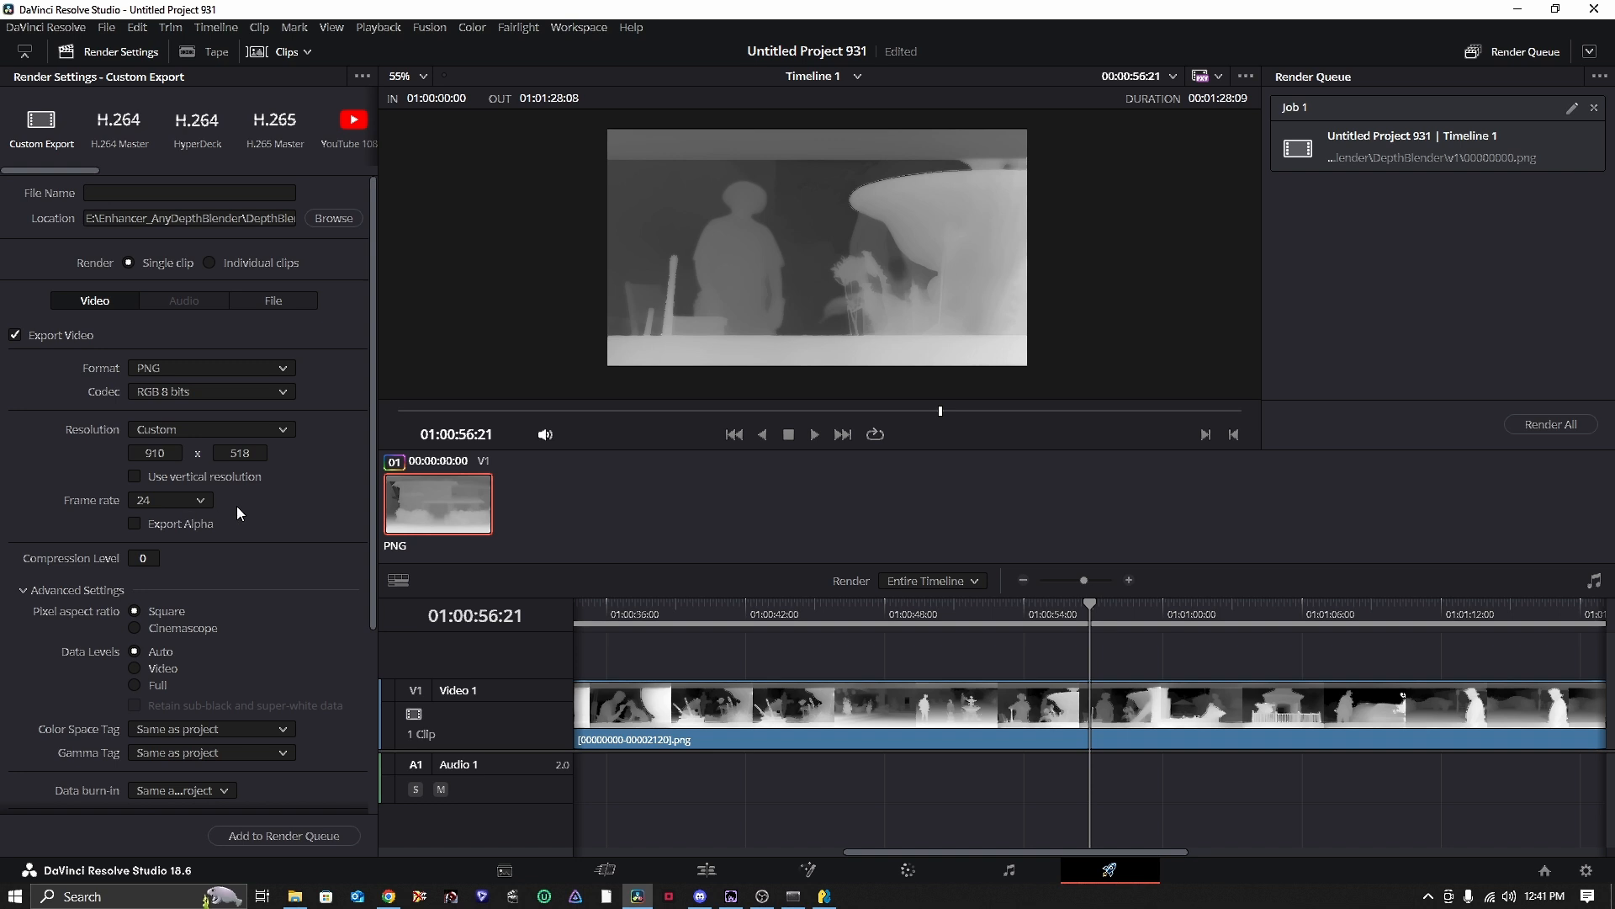
{"action": "scroll", "coordinate": [178, 568], "scroll_direction": "down", "scroll_amount": 5}
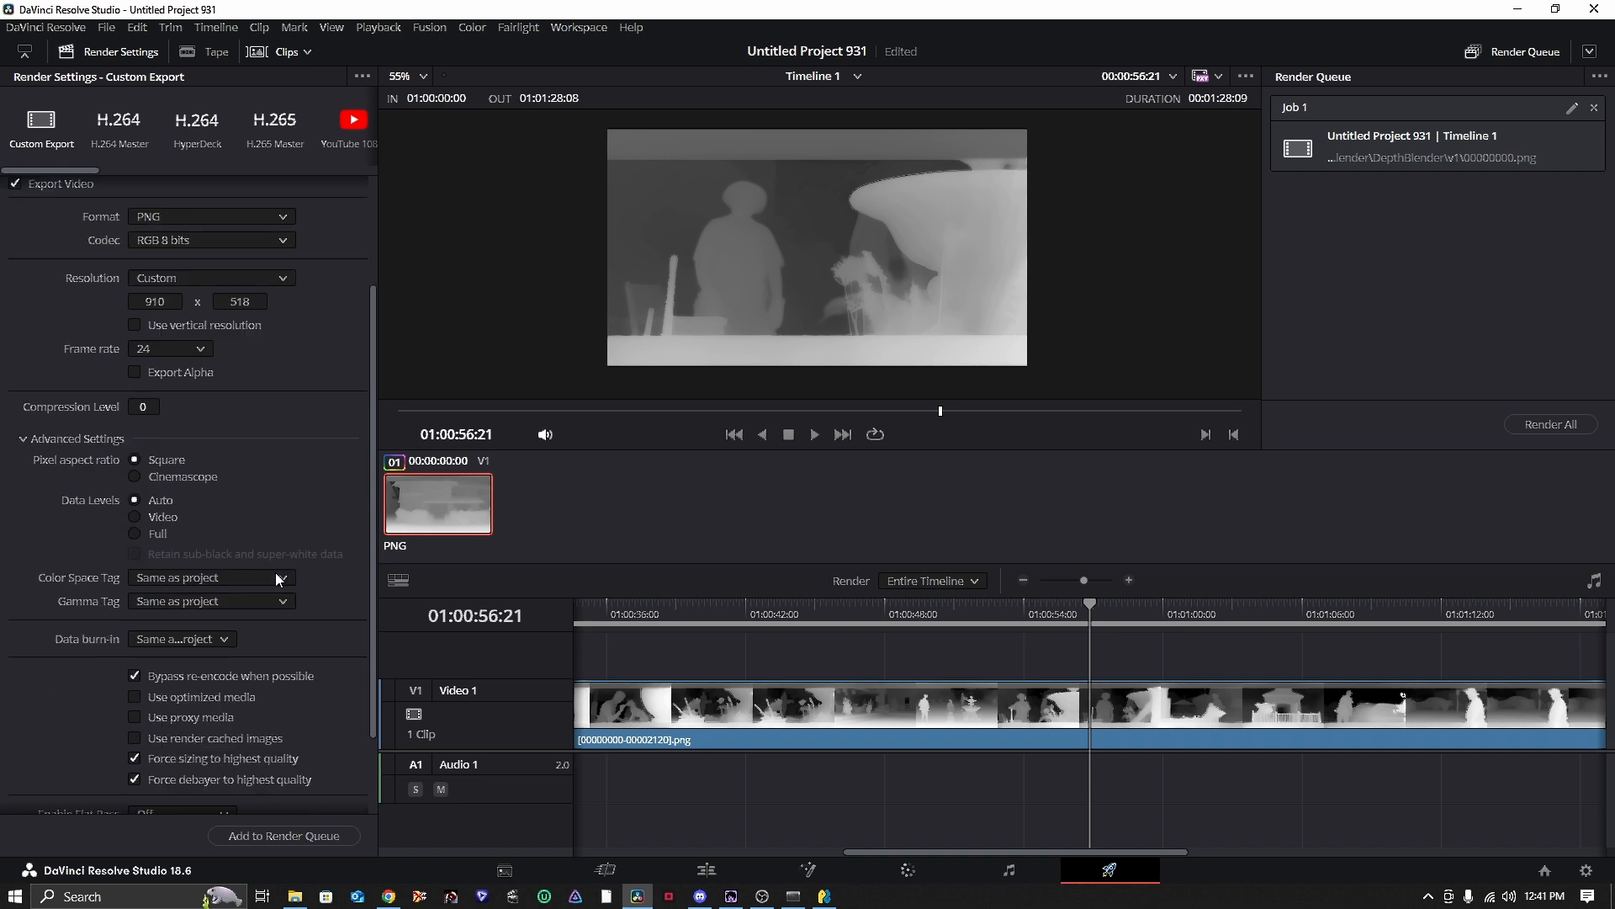
{"action": "scroll", "coordinate": [318, 629], "scroll_direction": "up", "scroll_amount": 3}
{"action": "scroll", "coordinate": [198, 706], "scroll_direction": "down", "scroll_amount": 3}
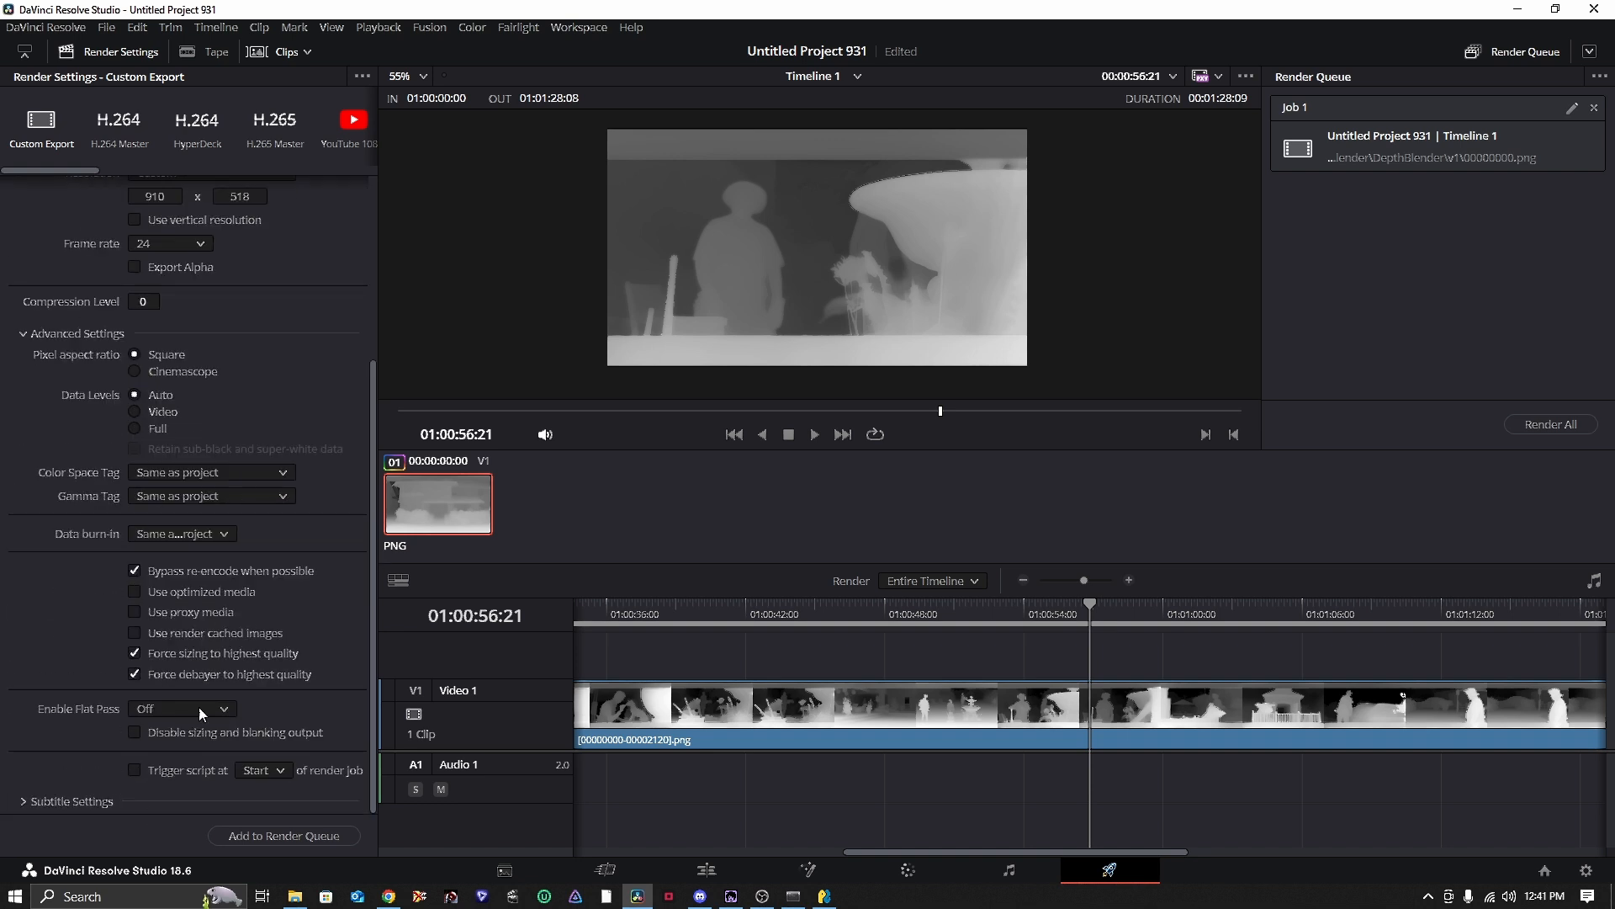
{"action": "scroll", "coordinate": [279, 551], "scroll_direction": "up", "scroll_amount": 5}
{"action": "left_click", "coordinate": [292, 305]}
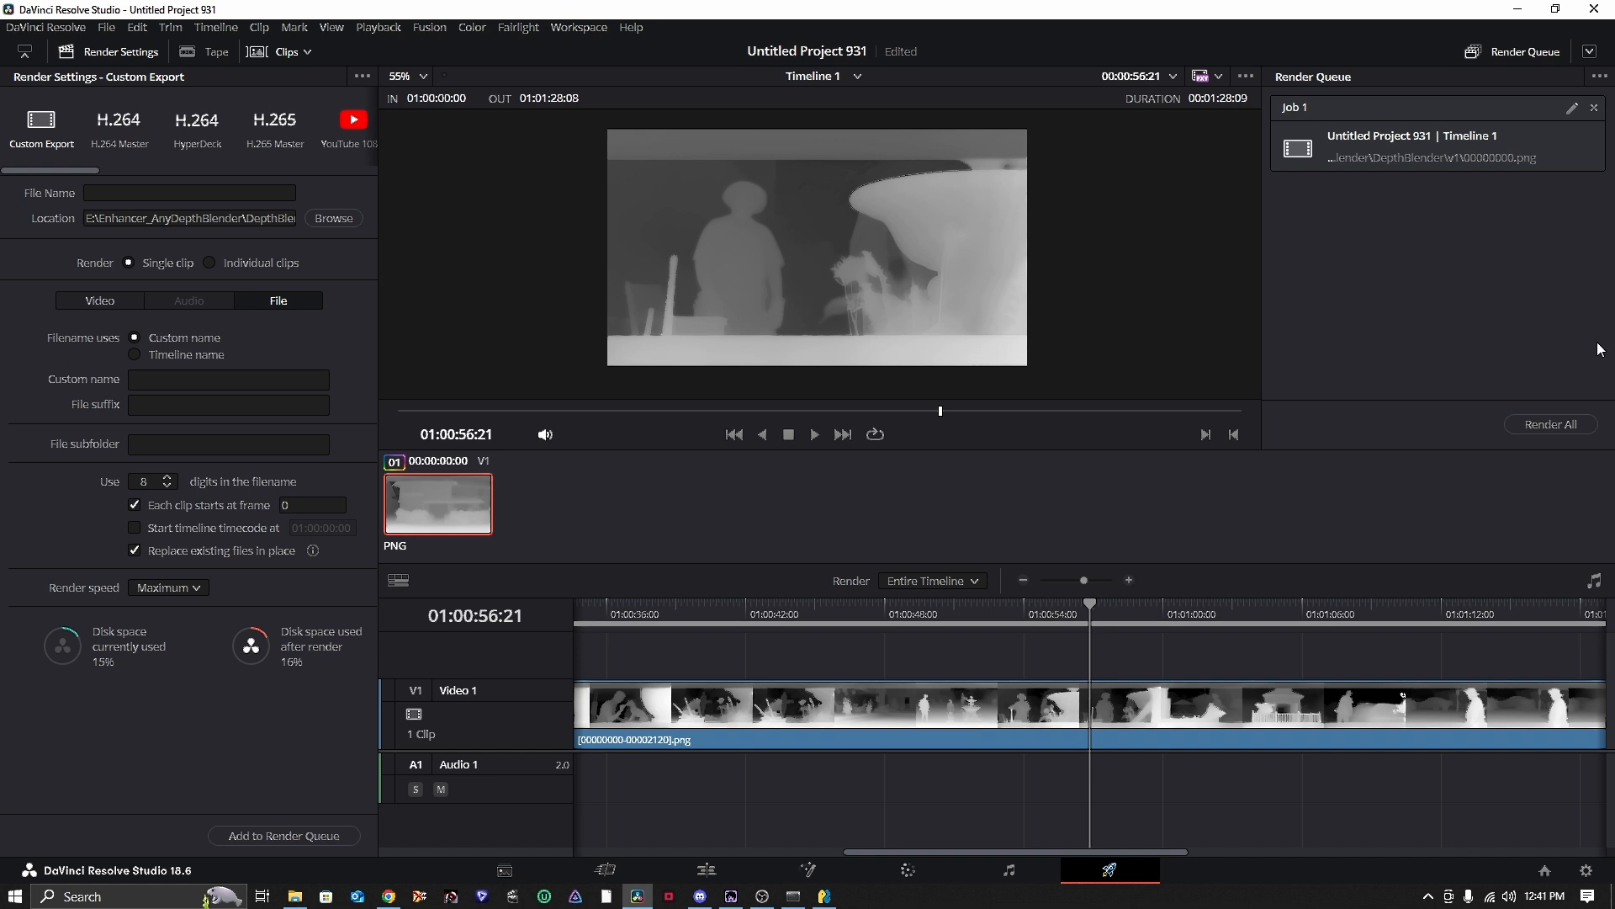
- Set the render location to Enhancer_AnyDepthBlender's depthy folder and look at that folder's frames in File Explorer
{"action": "left_click", "coordinate": [333, 218]}
{"action": "left_click", "coordinate": [436, 57]}
{"action": "left_click", "coordinate": [351, 59]}
{"action": "double_click", "coordinate": [206, 172]}
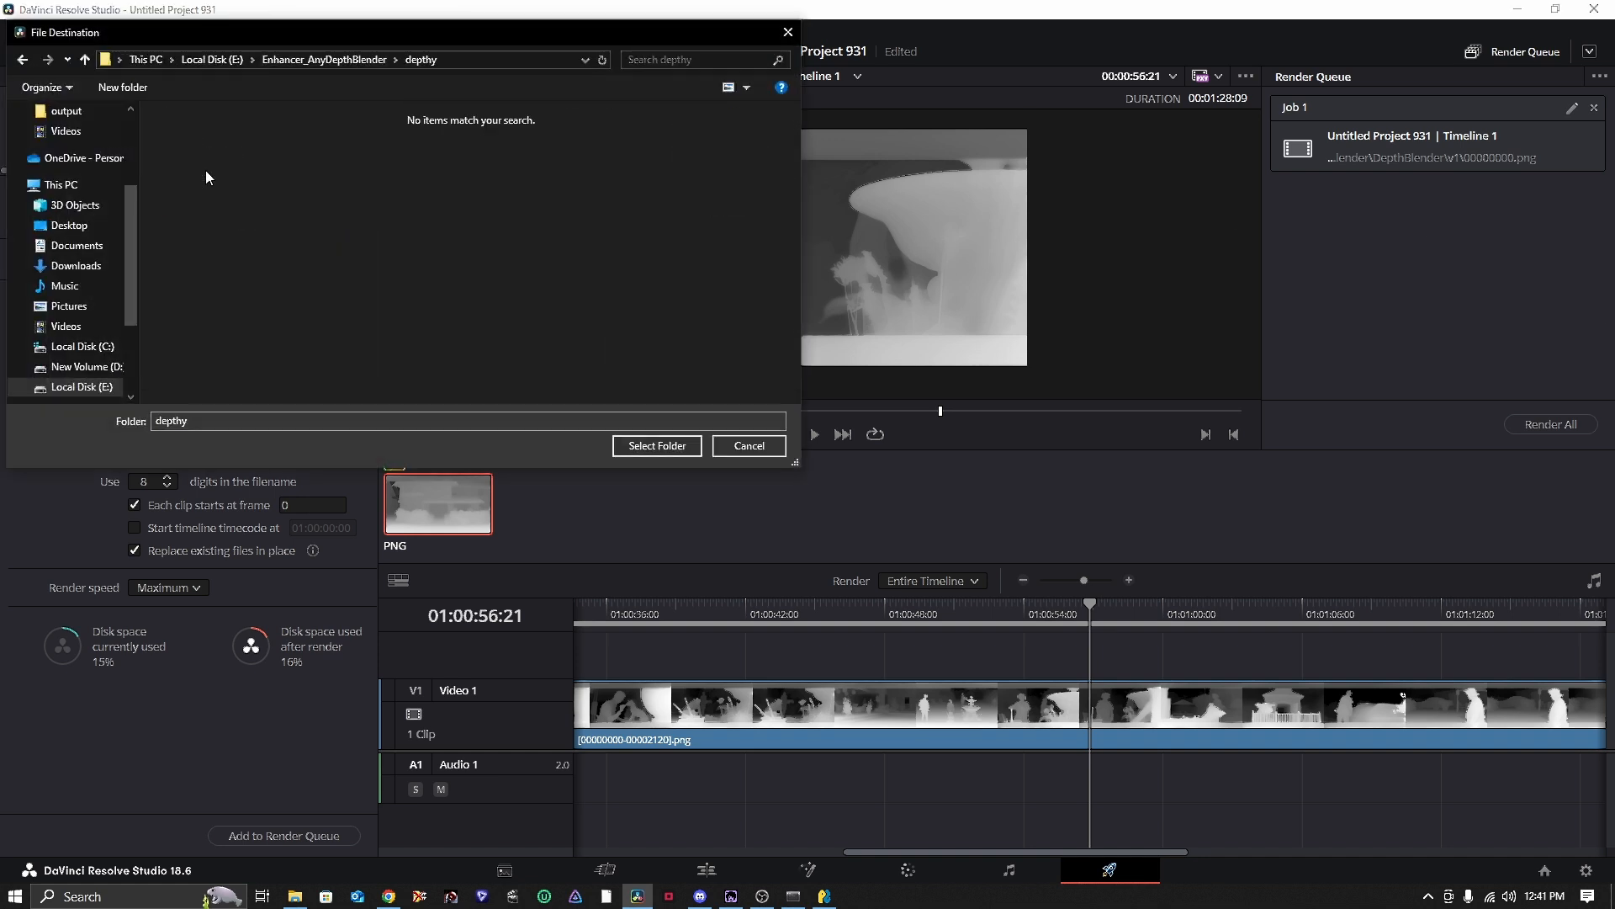
{"action": "left_click", "coordinate": [646, 445]}
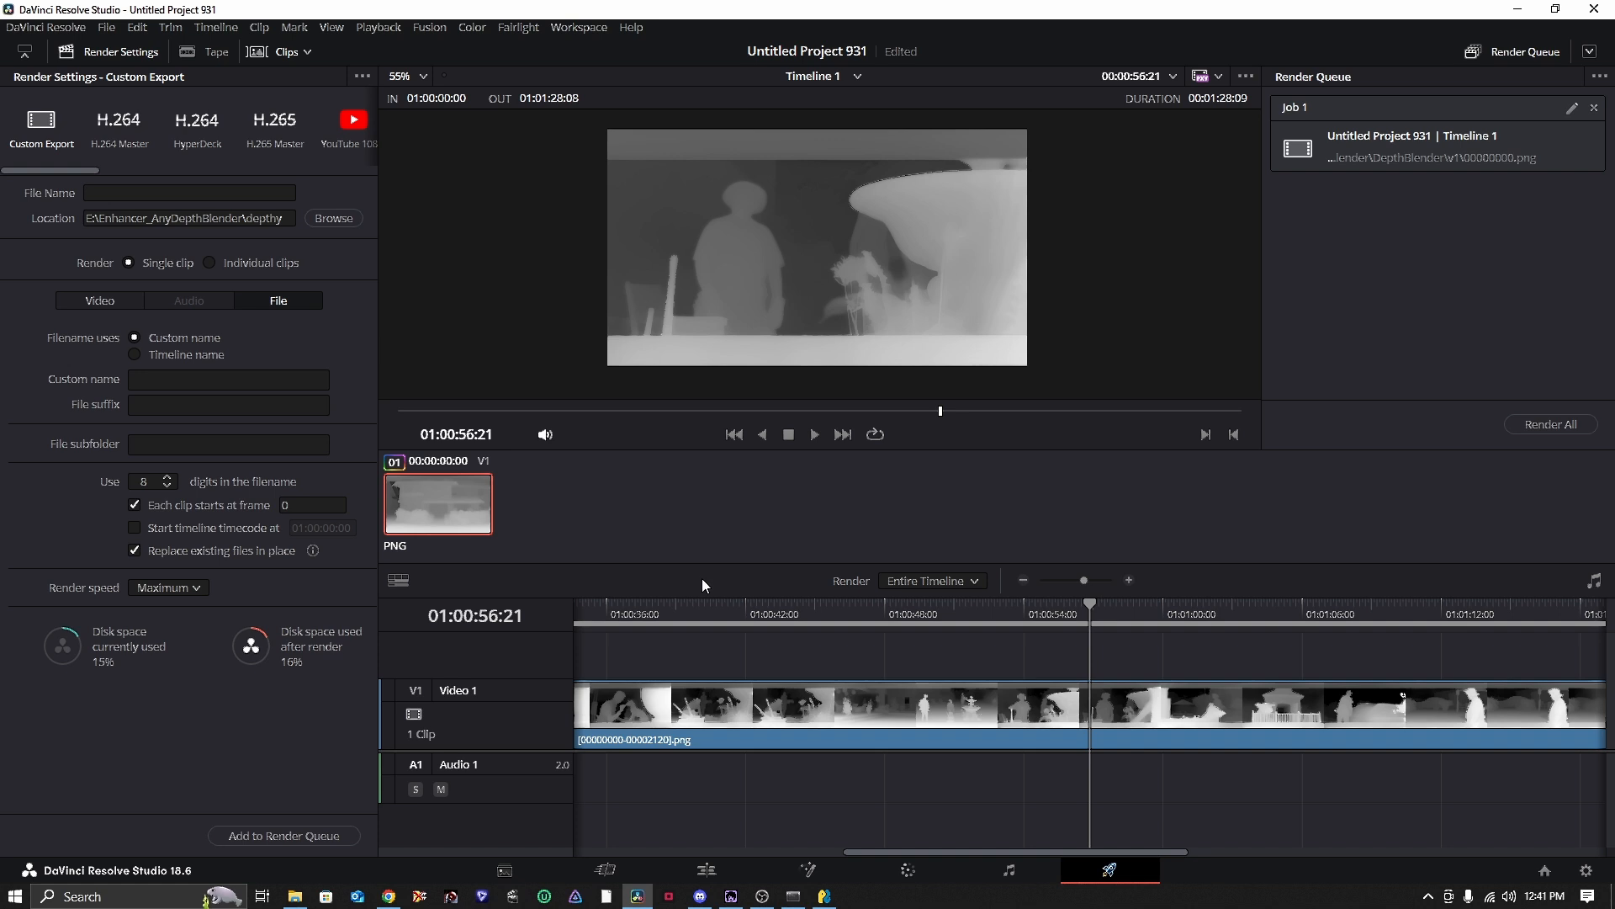
{"action": "left_click", "coordinate": [295, 896]}
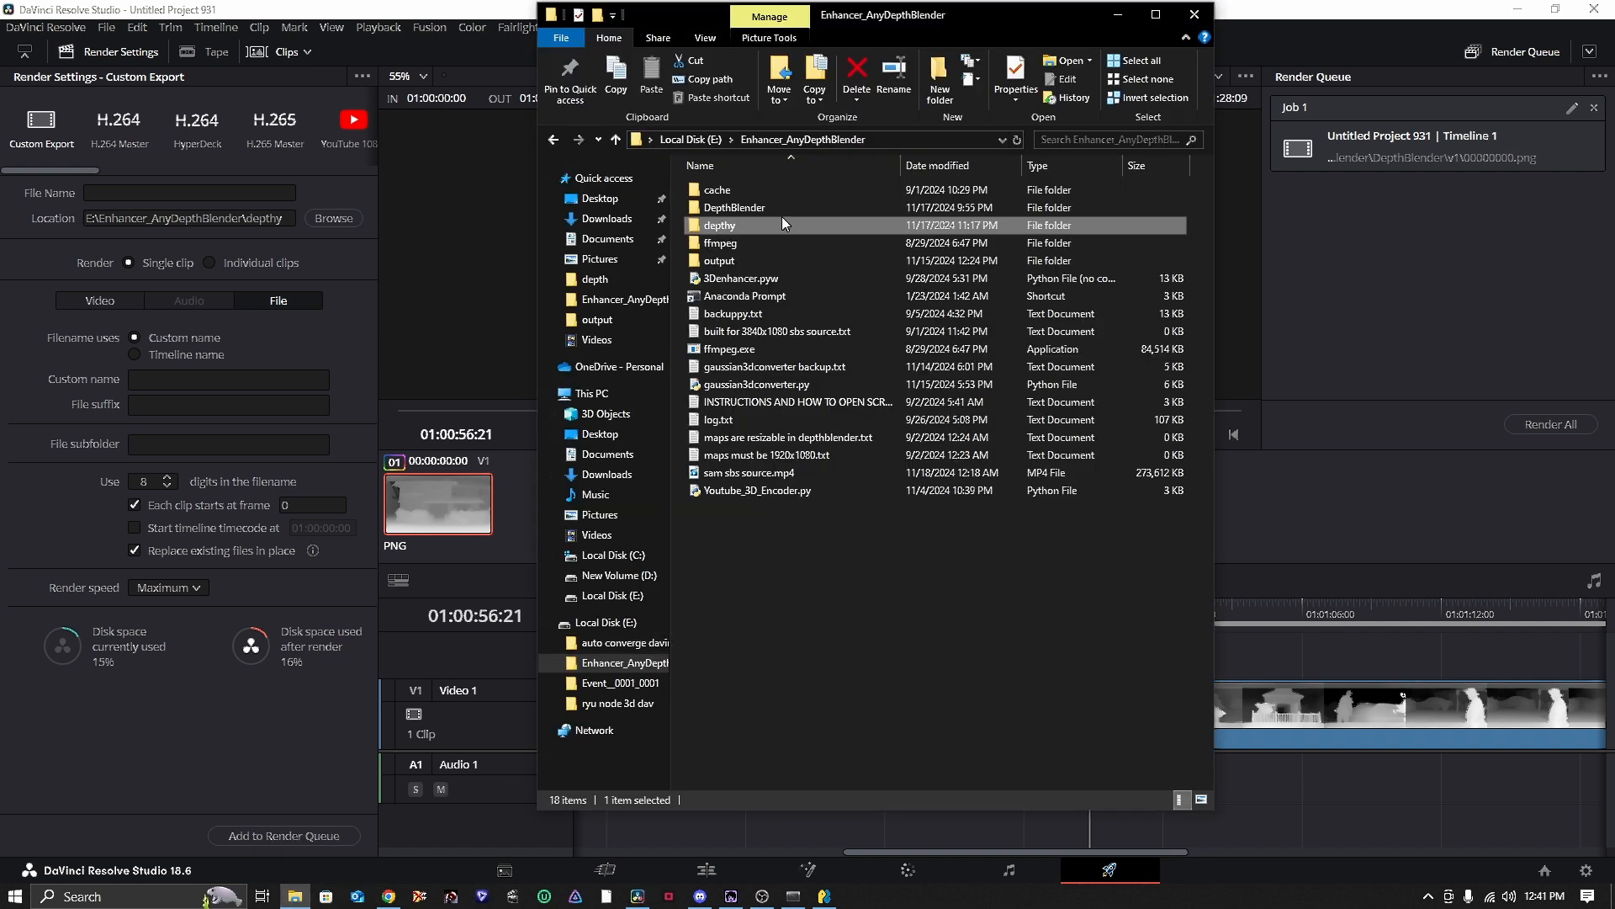
{"action": "double_click", "coordinate": [734, 224]}
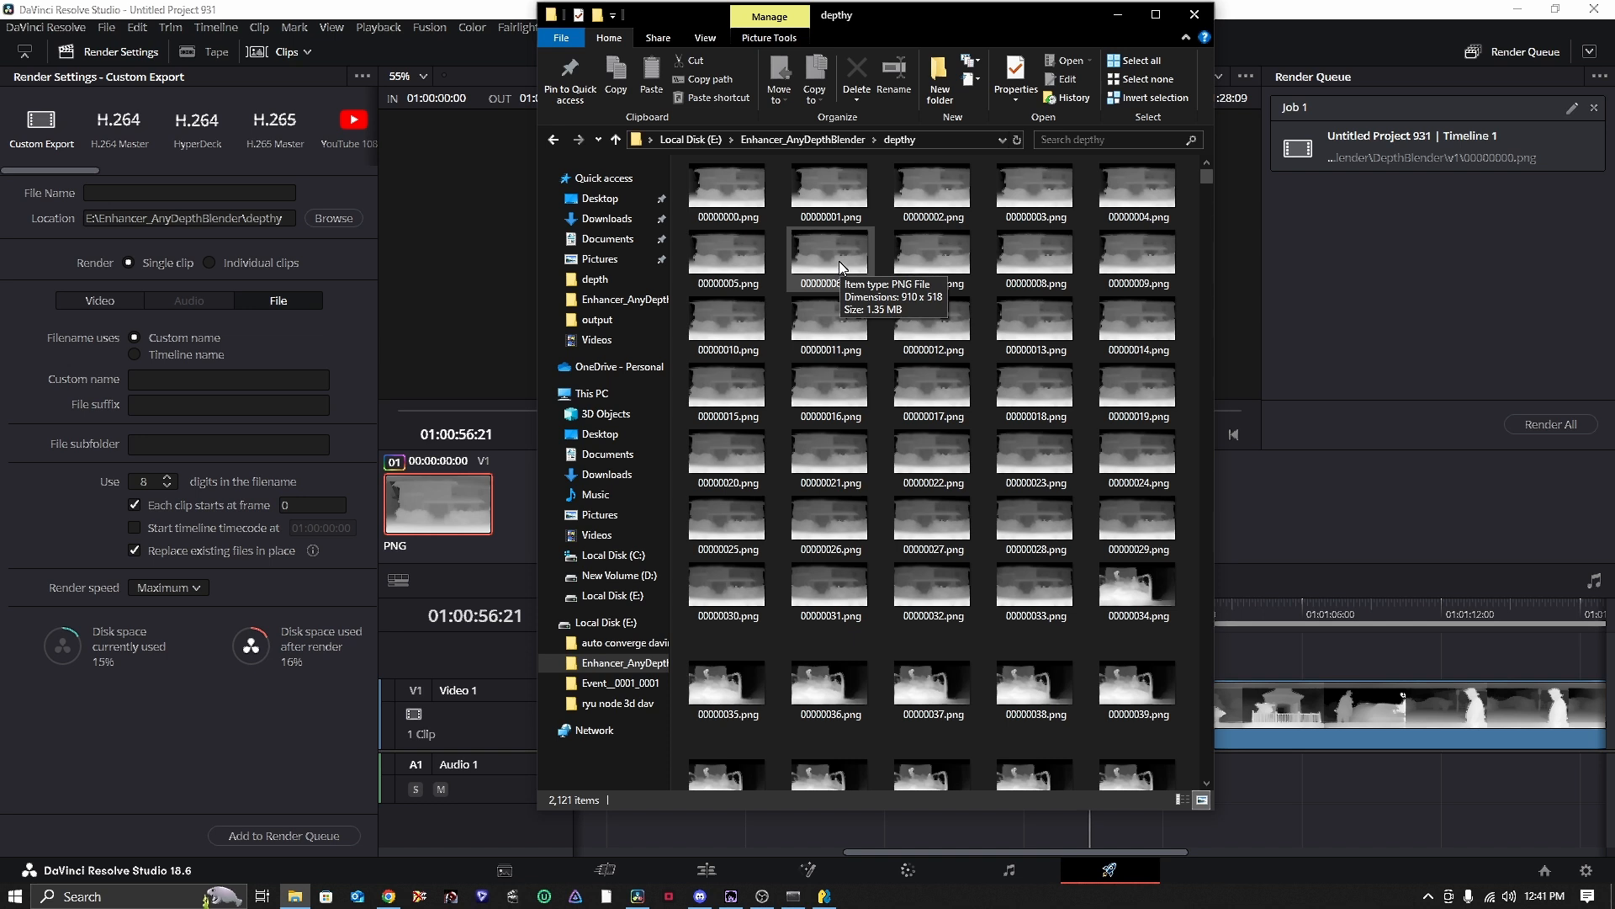
- Return to DaVinci Resolve's Color page and raise the Deflicker node's Mid/Detail to 100, inspecting the flowers up close
{"action": "left_click", "coordinate": [908, 875]}
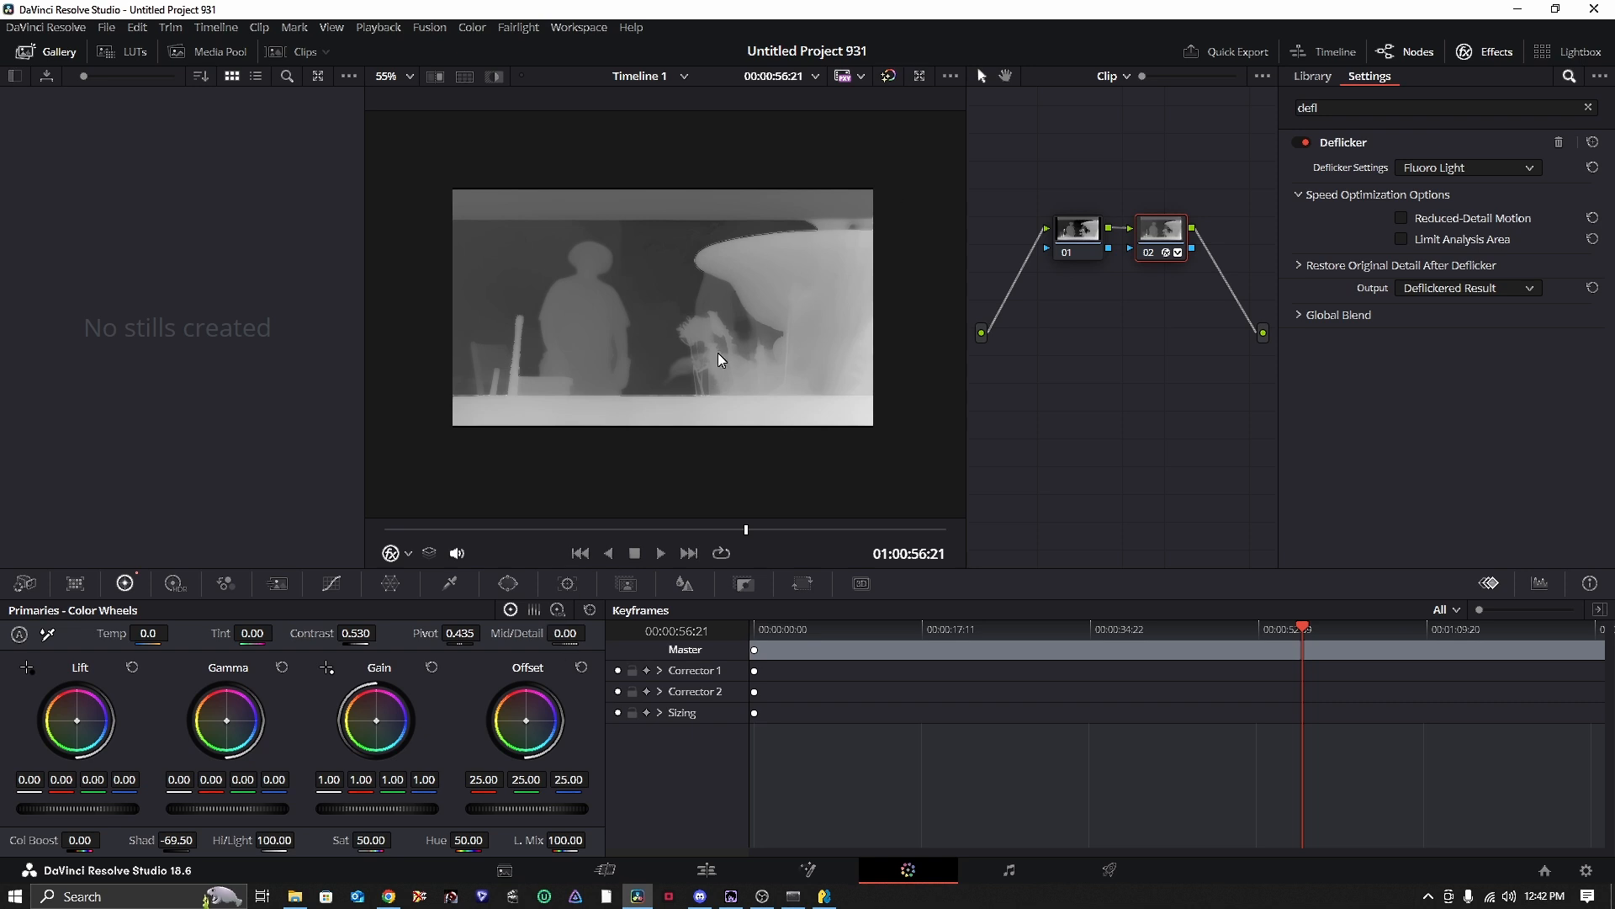
{"action": "left_click_drag", "start_coordinate": [516, 631], "coordinate": [565, 633]}
{"action": "double_click", "coordinate": [563, 633]}
{"action": "scroll", "coordinate": [684, 307], "scroll_direction": "up", "scroll_amount": 5}
{"action": "left_click_drag", "start_coordinate": [752, 286], "coordinate": [868, 296]}
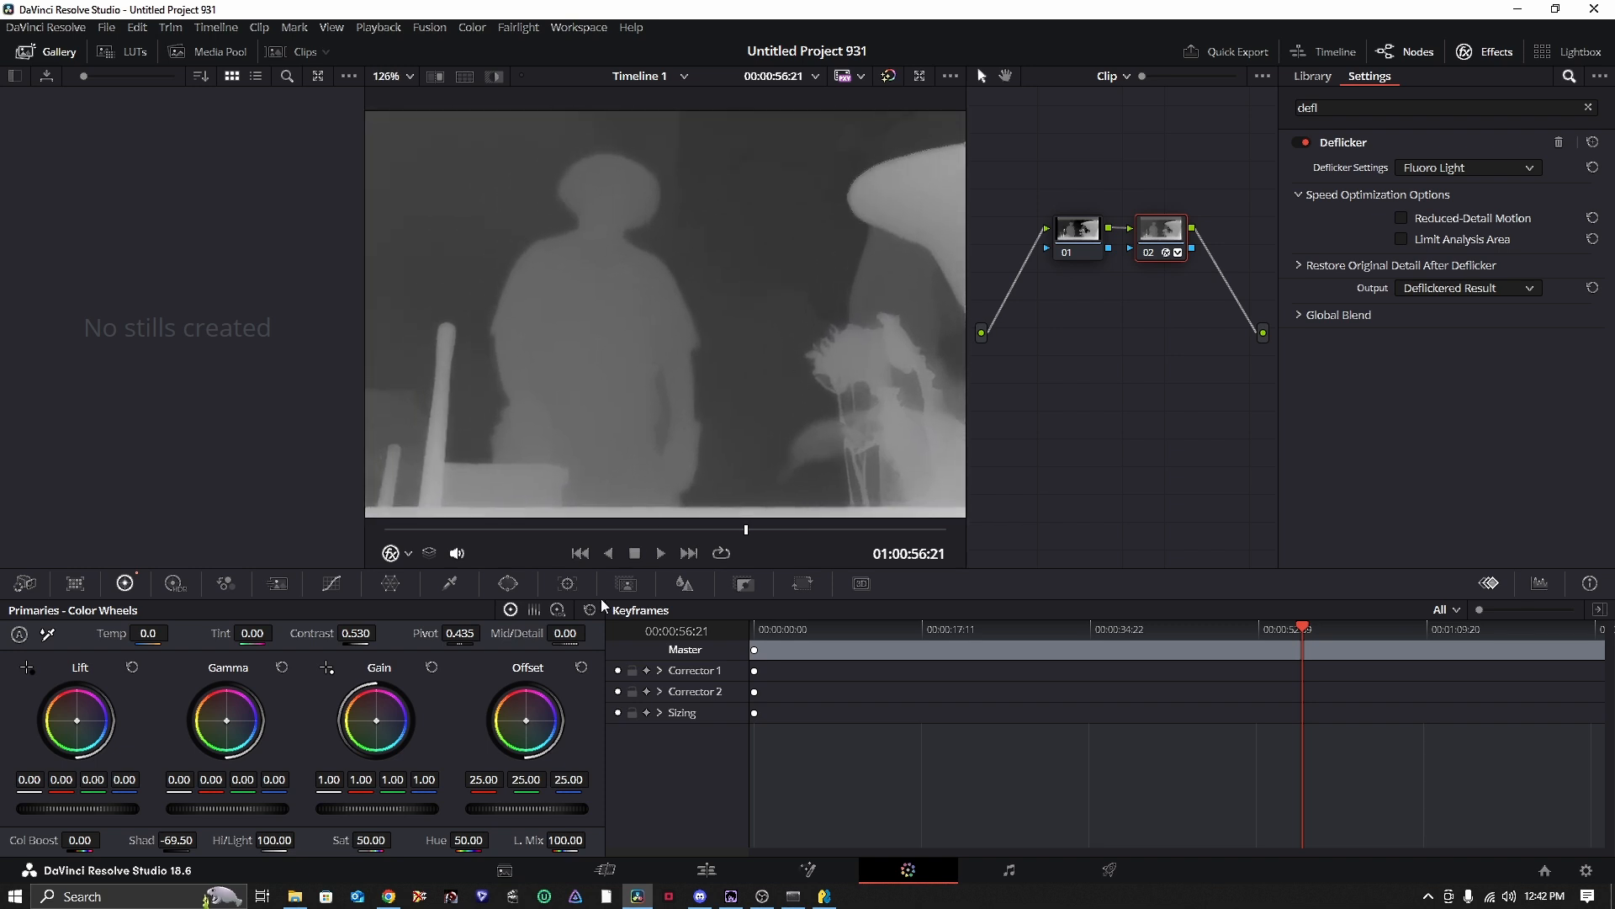
{"action": "mouse_move", "coordinate": [562, 636]}
{"action": "left_mouse_down"}
{"action": "mouse_move", "coordinate": [591, 632]}
{"action": "mouse_move", "coordinate": [505, 634]}
{"action": "mouse_move", "coordinate": [566, 635]}
{"action": "left_mouse_up"}
{"action": "left_click_drag", "start_coordinate": [905, 382], "coordinate": [660, 325]}
{"action": "scroll", "coordinate": [583, 299], "scroll_direction": "up", "scroll_amount": 2}
{"action": "scroll", "coordinate": [583, 300], "scroll_direction": "up", "scroll_amount": 2}
- Try the node's Mid/Detail at 0 and undo that change
{"action": "left_click_drag", "start_coordinate": [569, 633], "coordinate": [535, 633]}
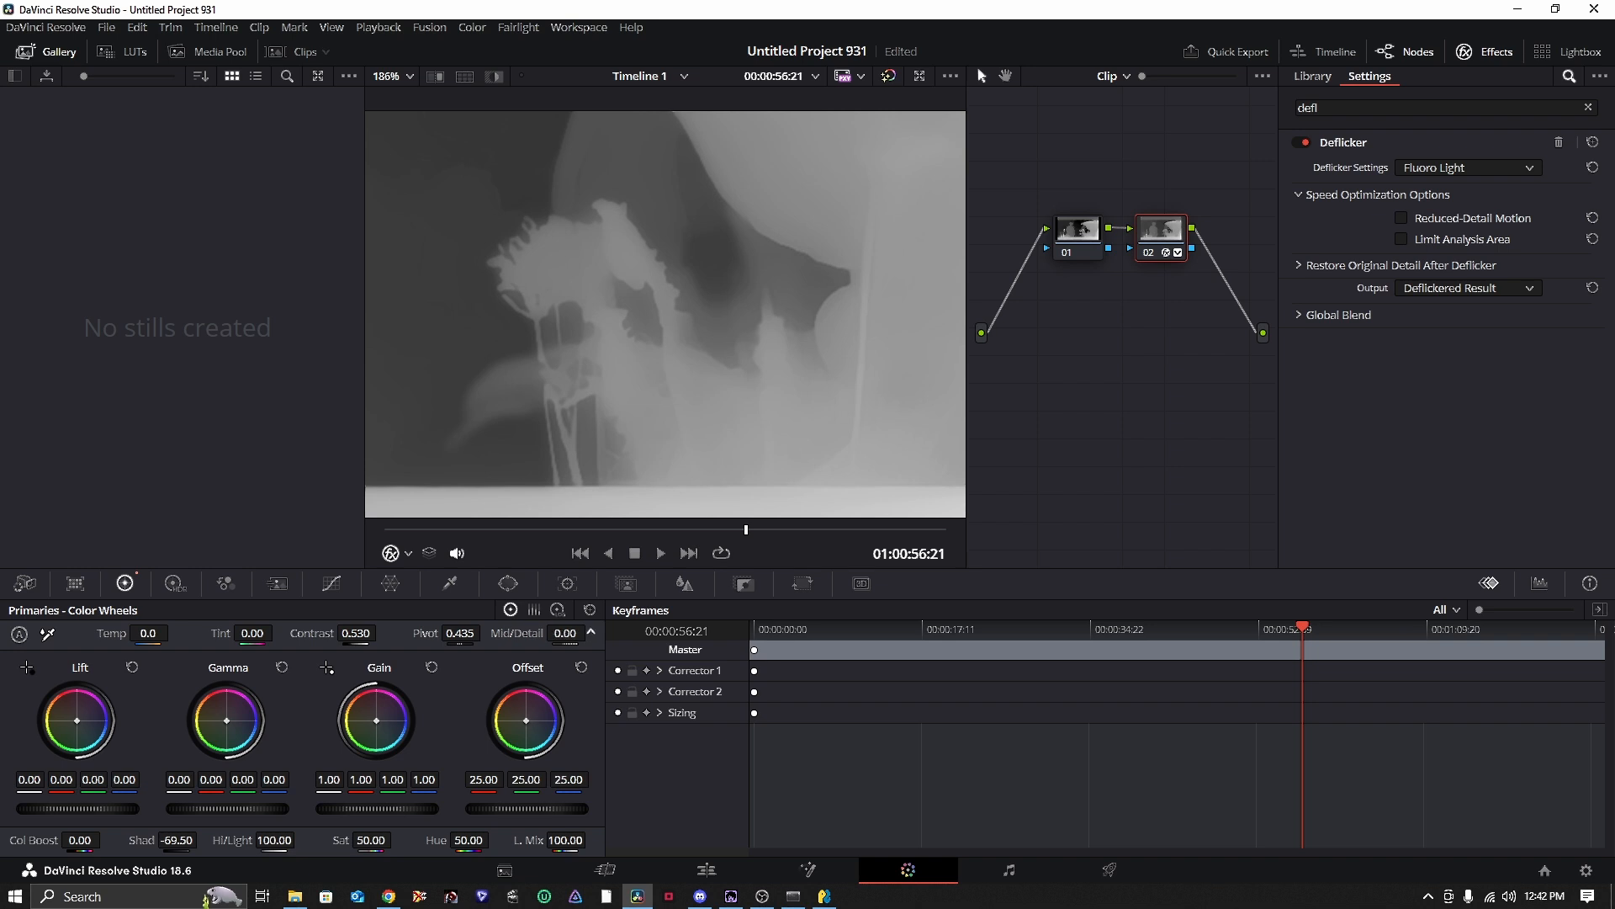
{"action": "key", "text": "ctrl+z"}
{"action": "scroll", "coordinate": [553, 269], "scroll_direction": "down", "scroll_amount": 5}
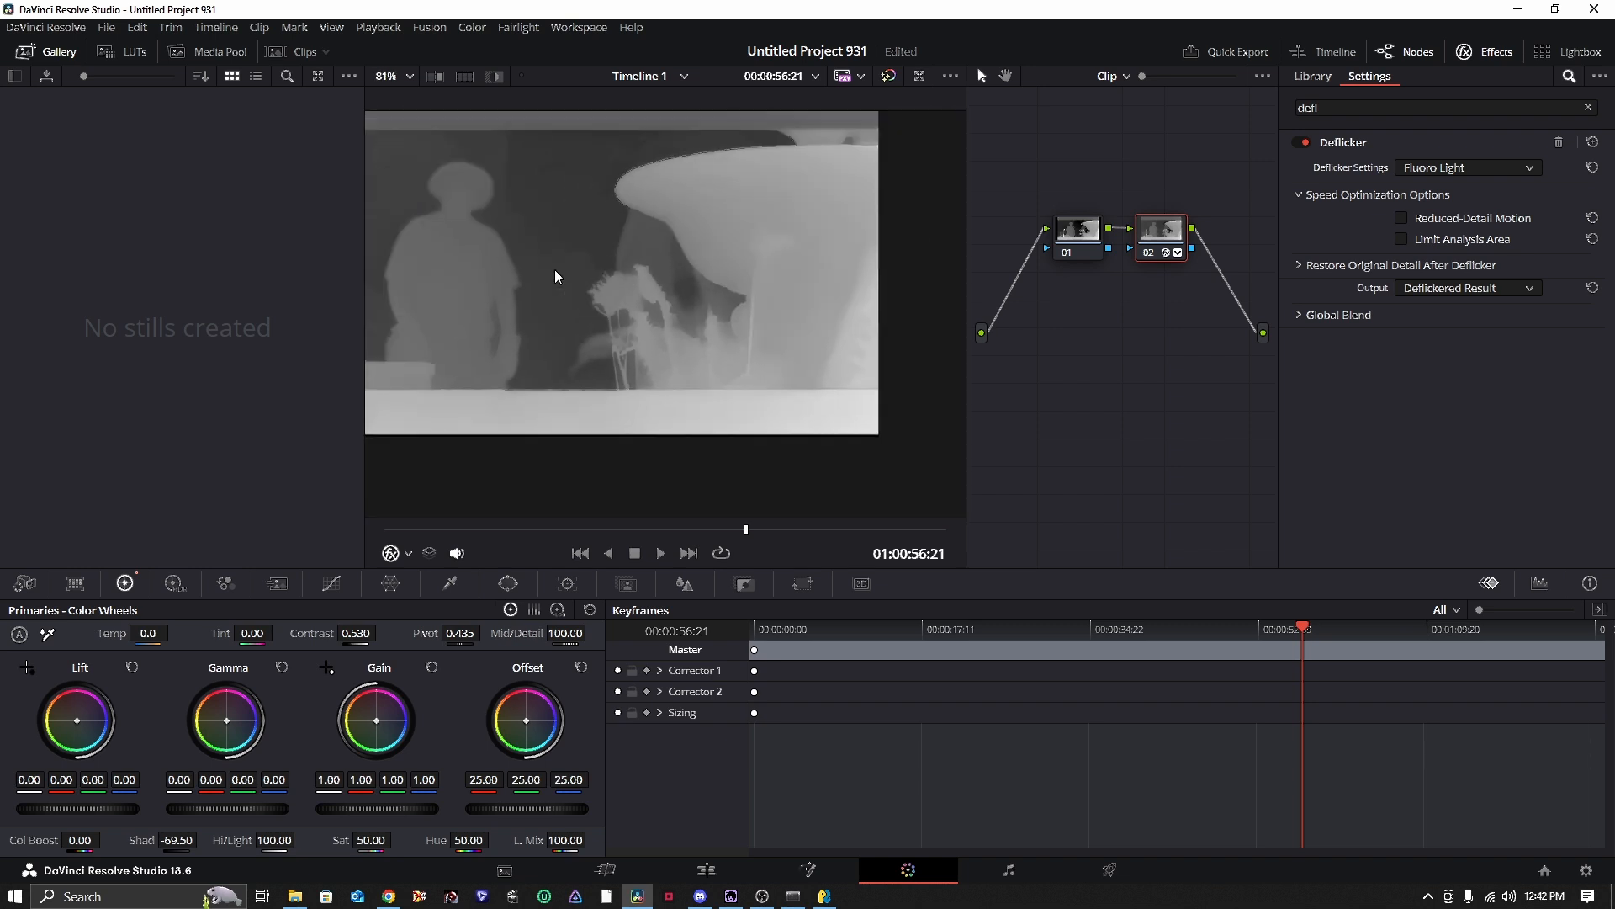
{"action": "scroll", "coordinate": [602, 285], "scroll_direction": "up", "scroll_amount": 2}
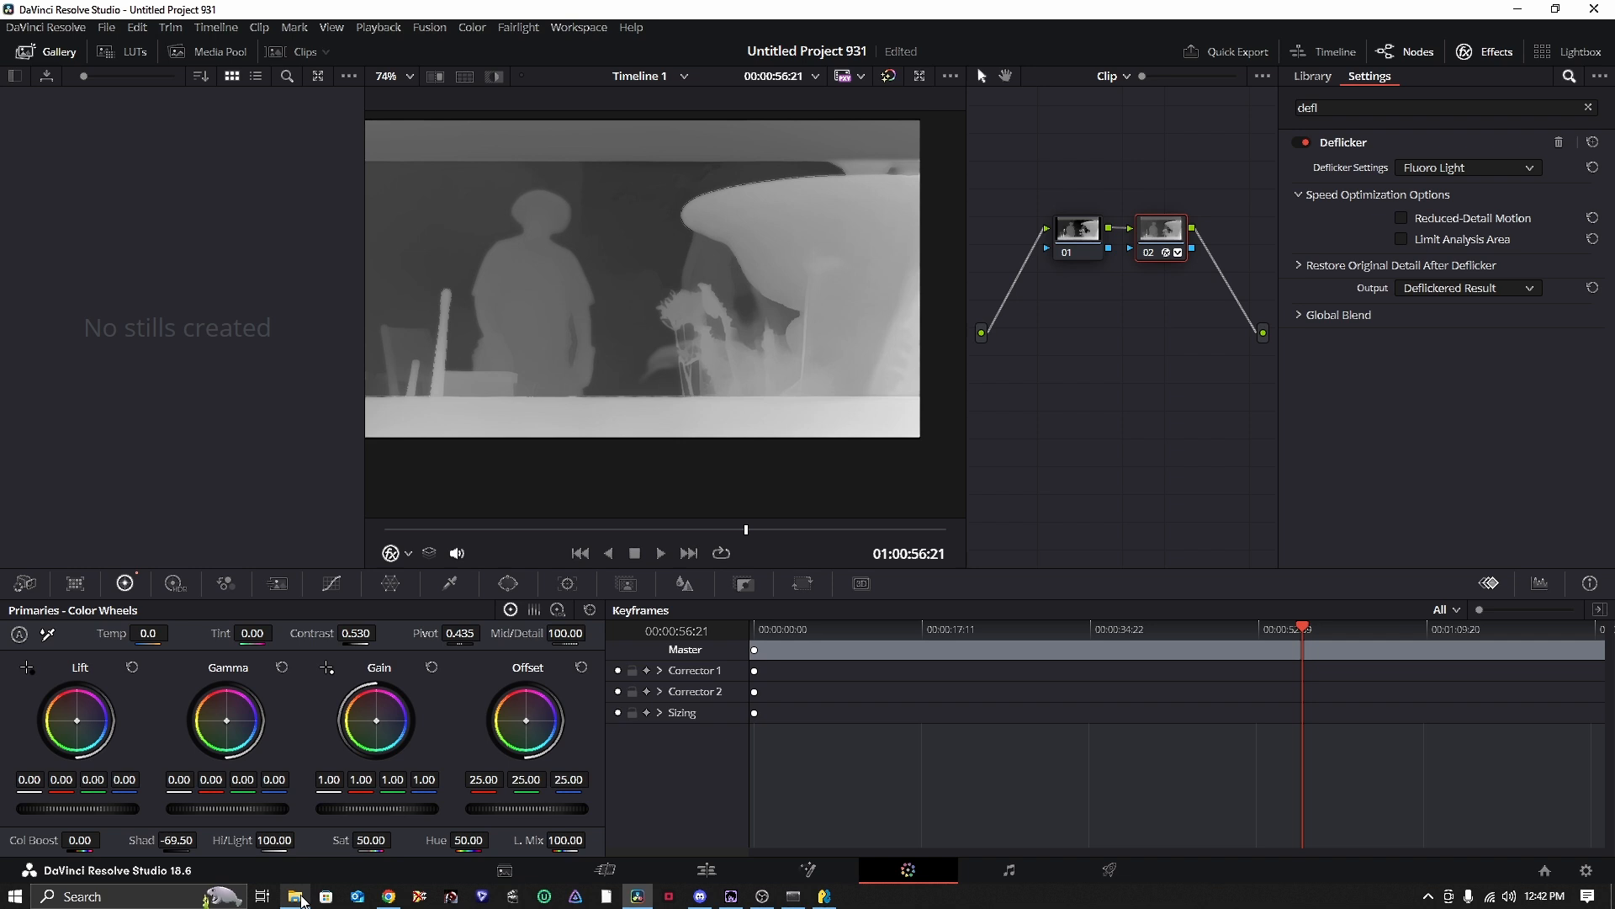
- Switch to File Explorer and examine the Full SBS frames in DepthBlender's output folder and the depth maps in its depth subfolder
{"action": "mouse_move", "coordinate": [299, 896]}
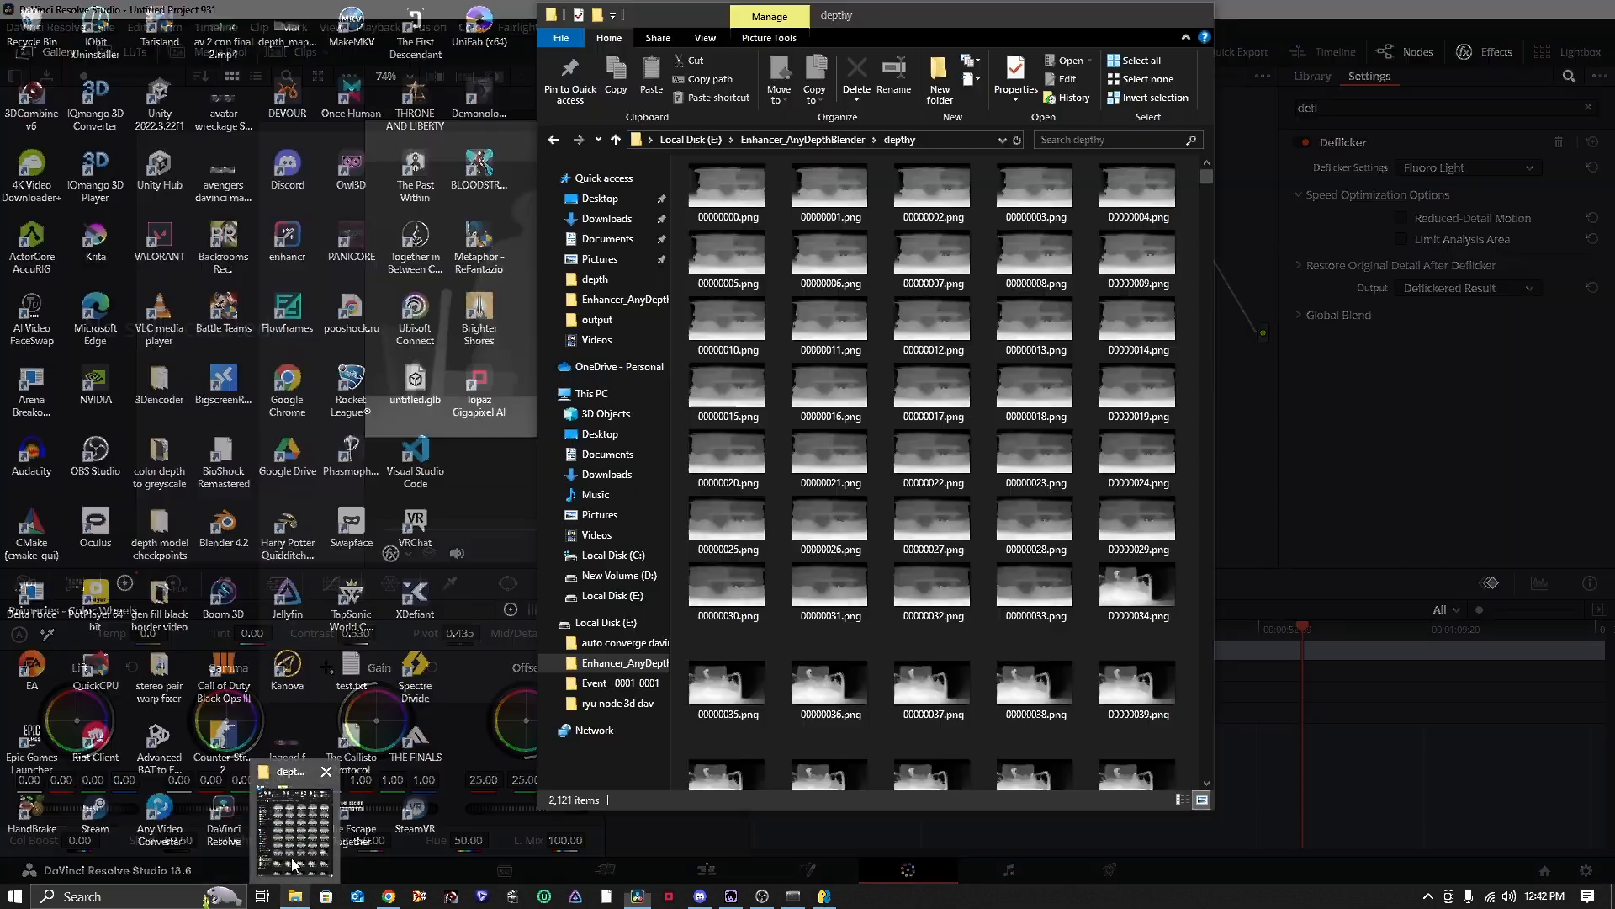
{"action": "left_click", "coordinate": [295, 828]}
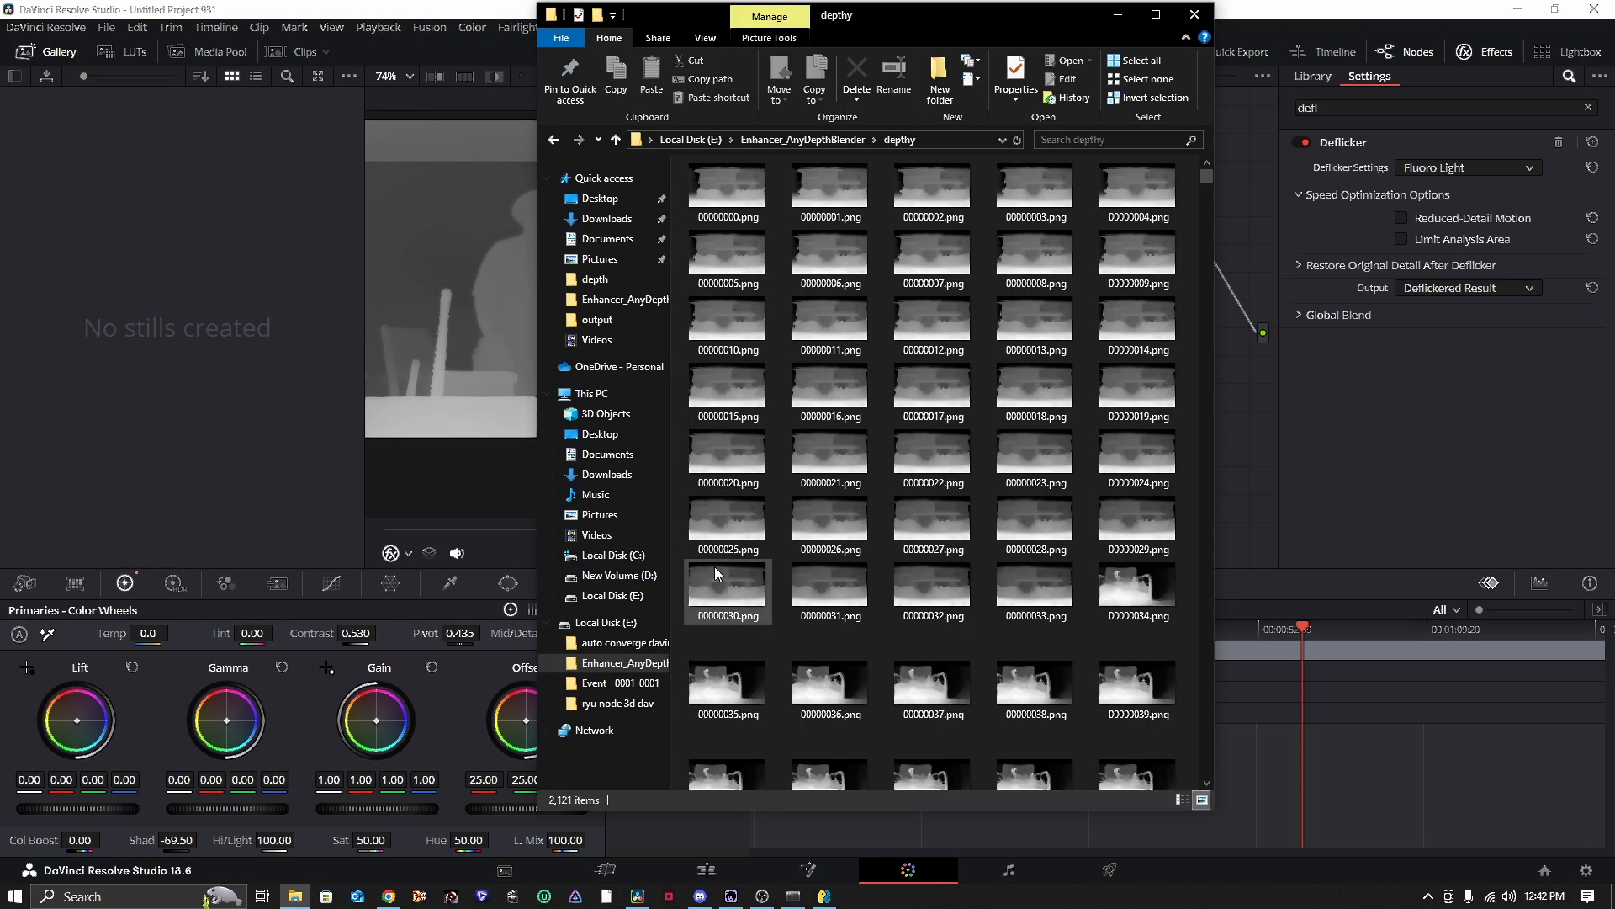
{"action": "left_click", "coordinate": [836, 141]}
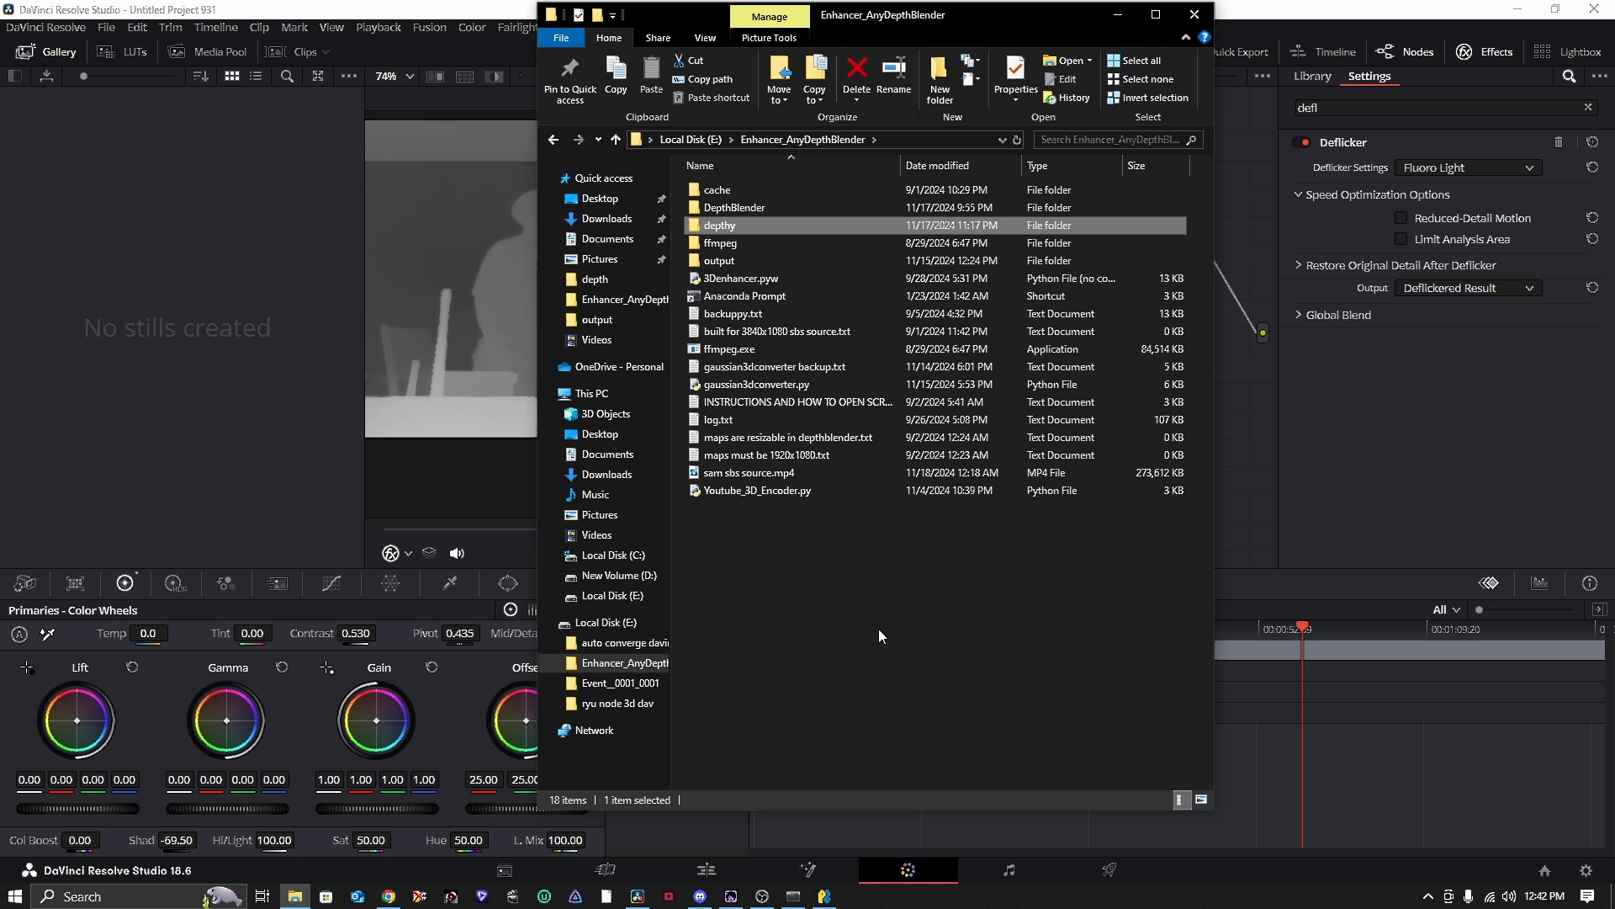
{"action": "left_click", "coordinate": [705, 138]}
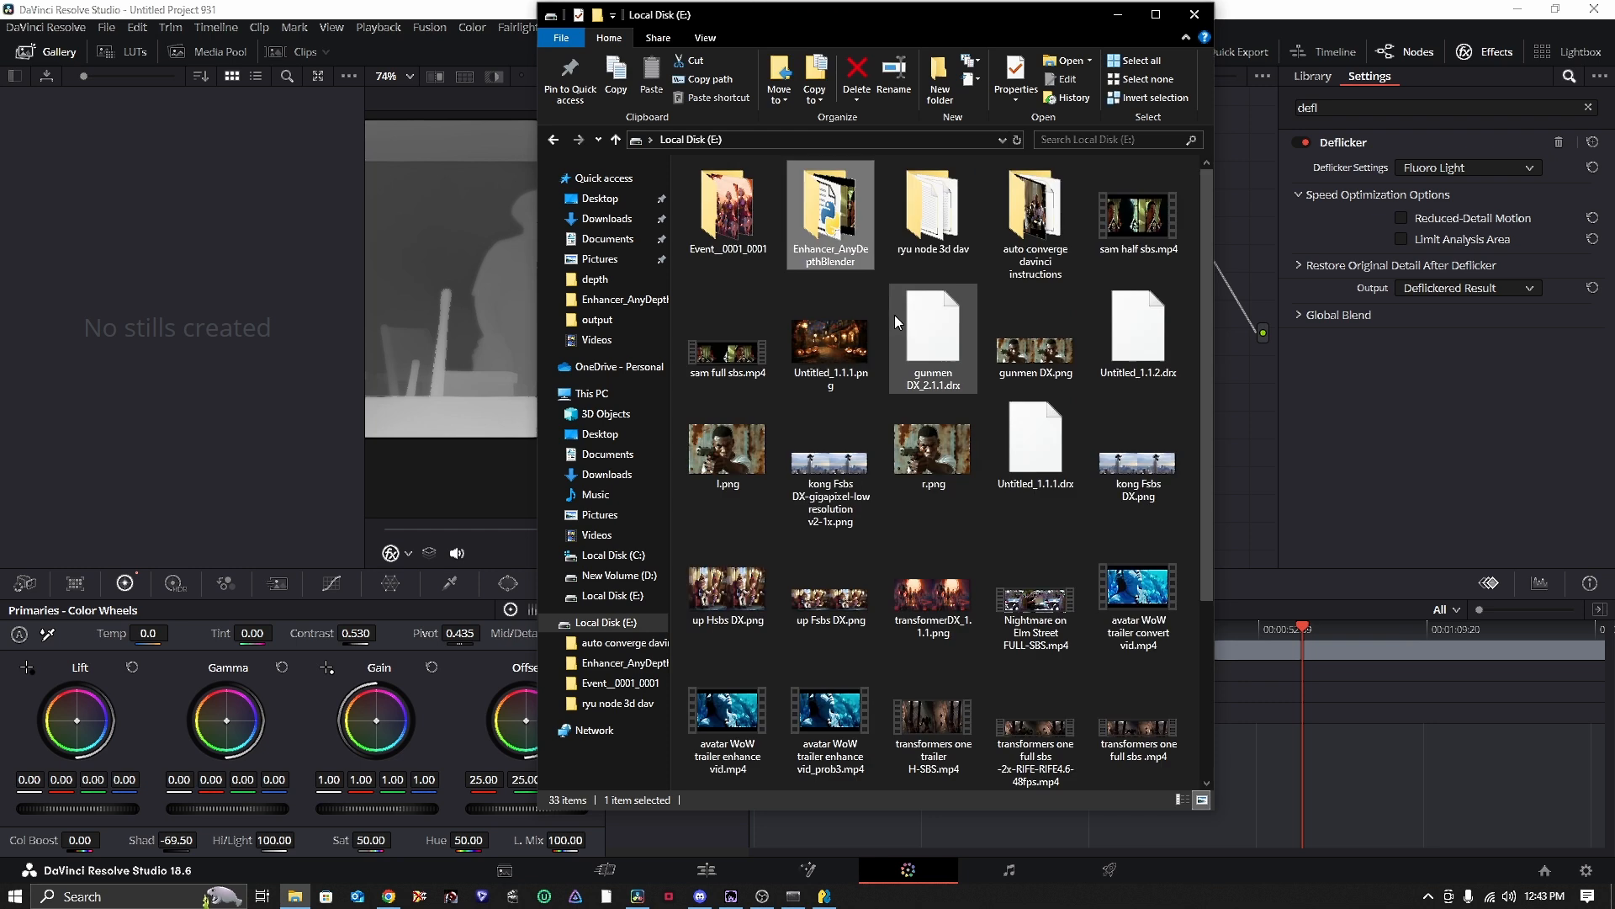
{"action": "double_click", "coordinate": [833, 217]}
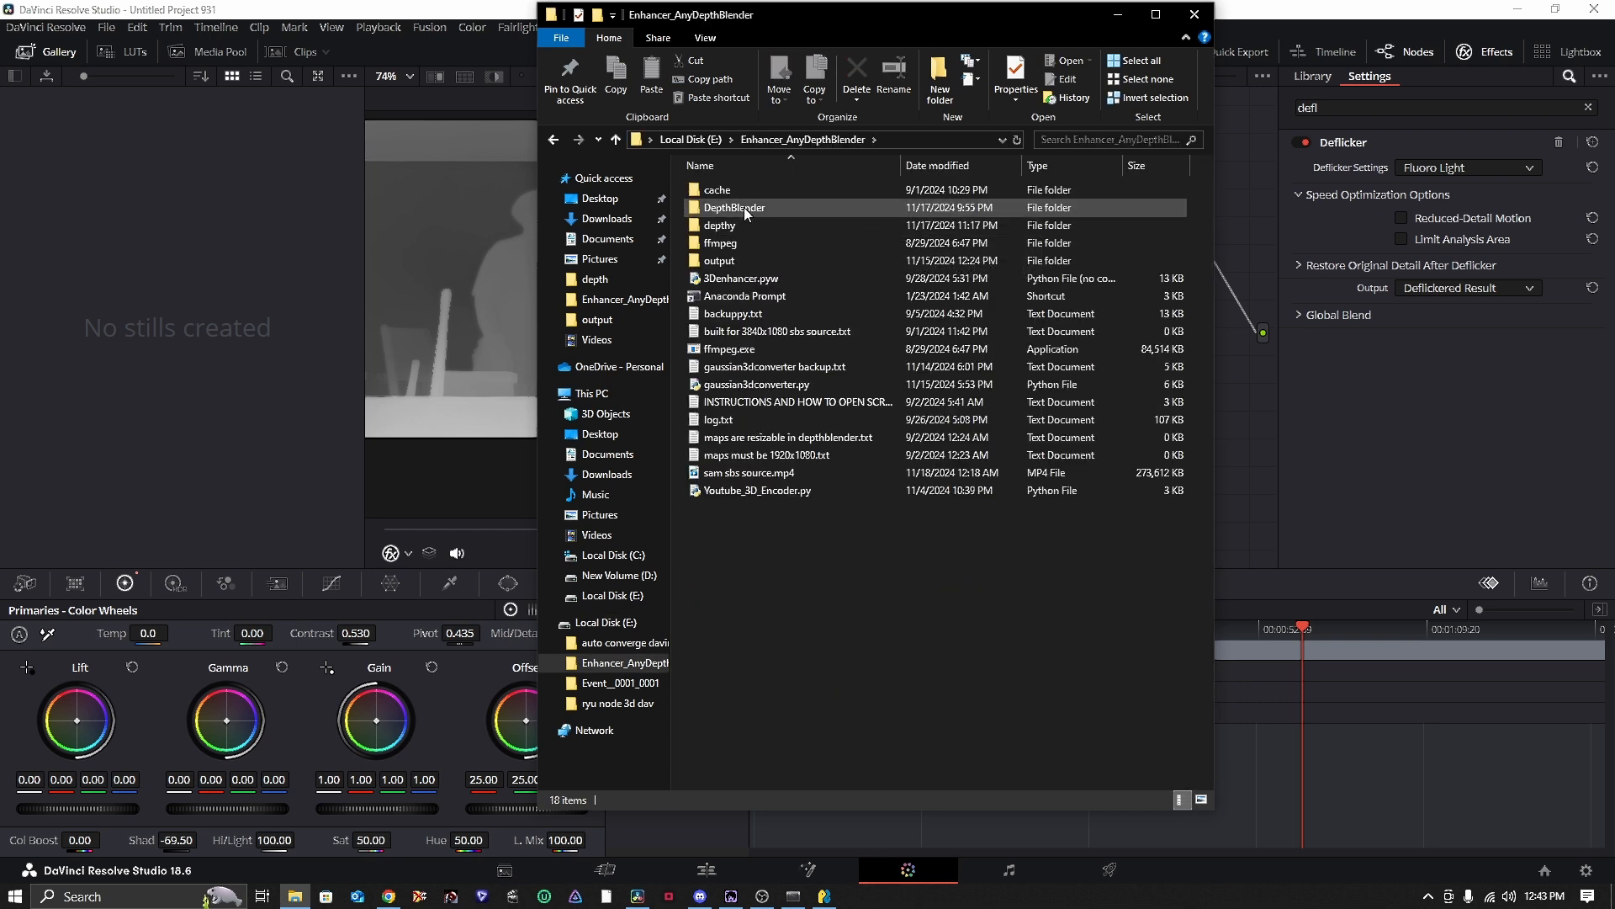
{"action": "double_click", "coordinate": [757, 212]}
{"action": "double_click", "coordinate": [839, 206]}
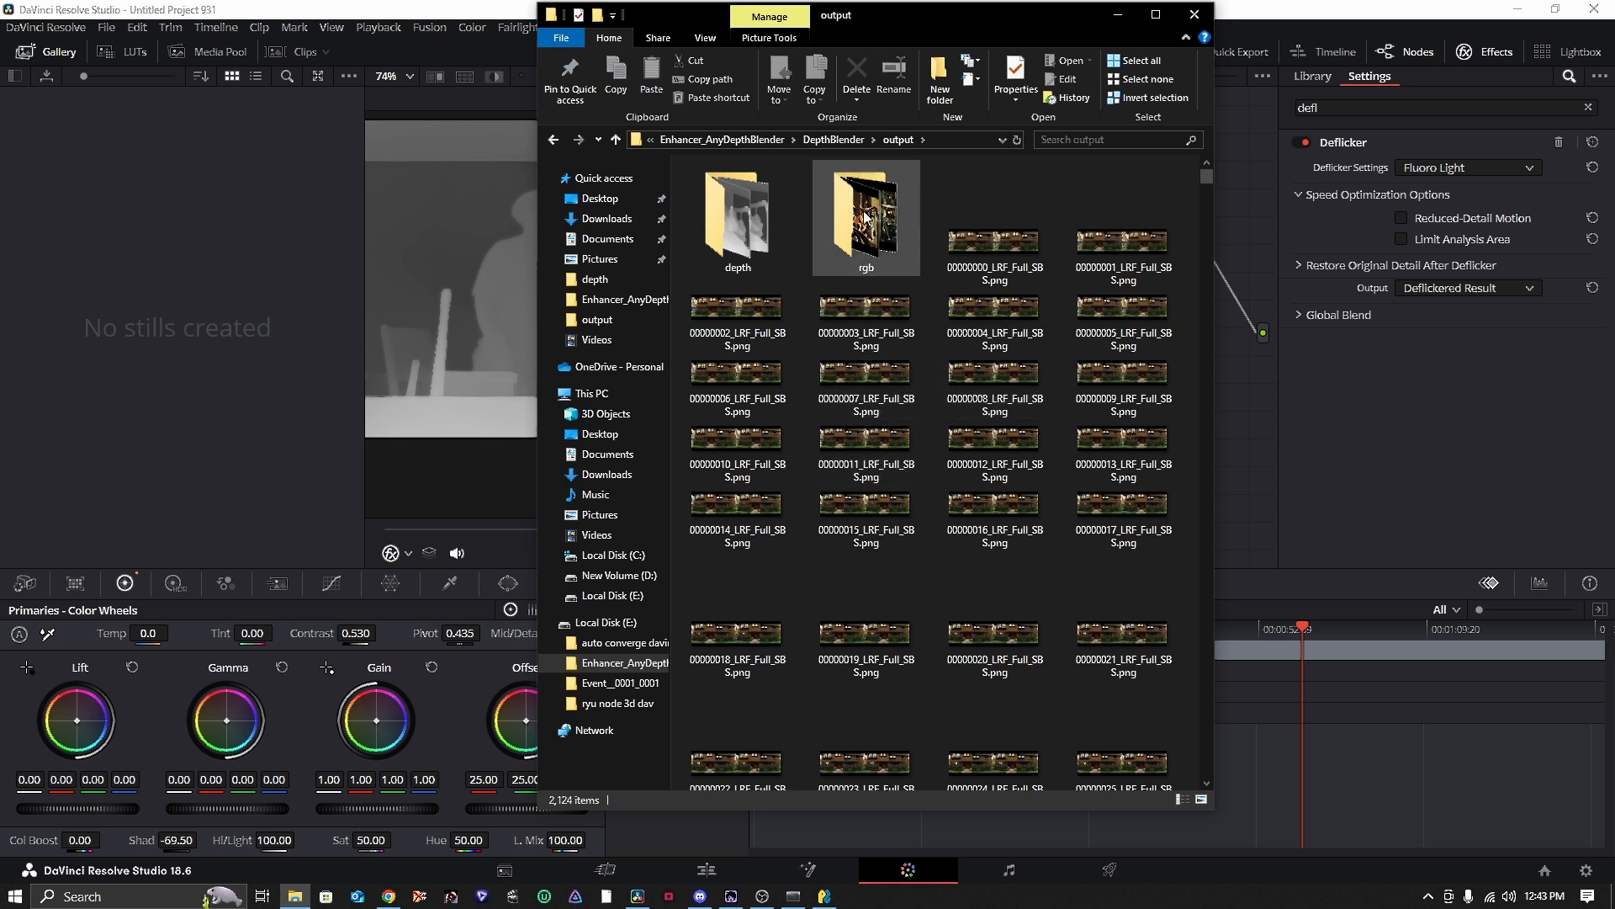
{"action": "left_click_drag", "start_coordinate": [1208, 174], "coordinate": [1206, 767]}
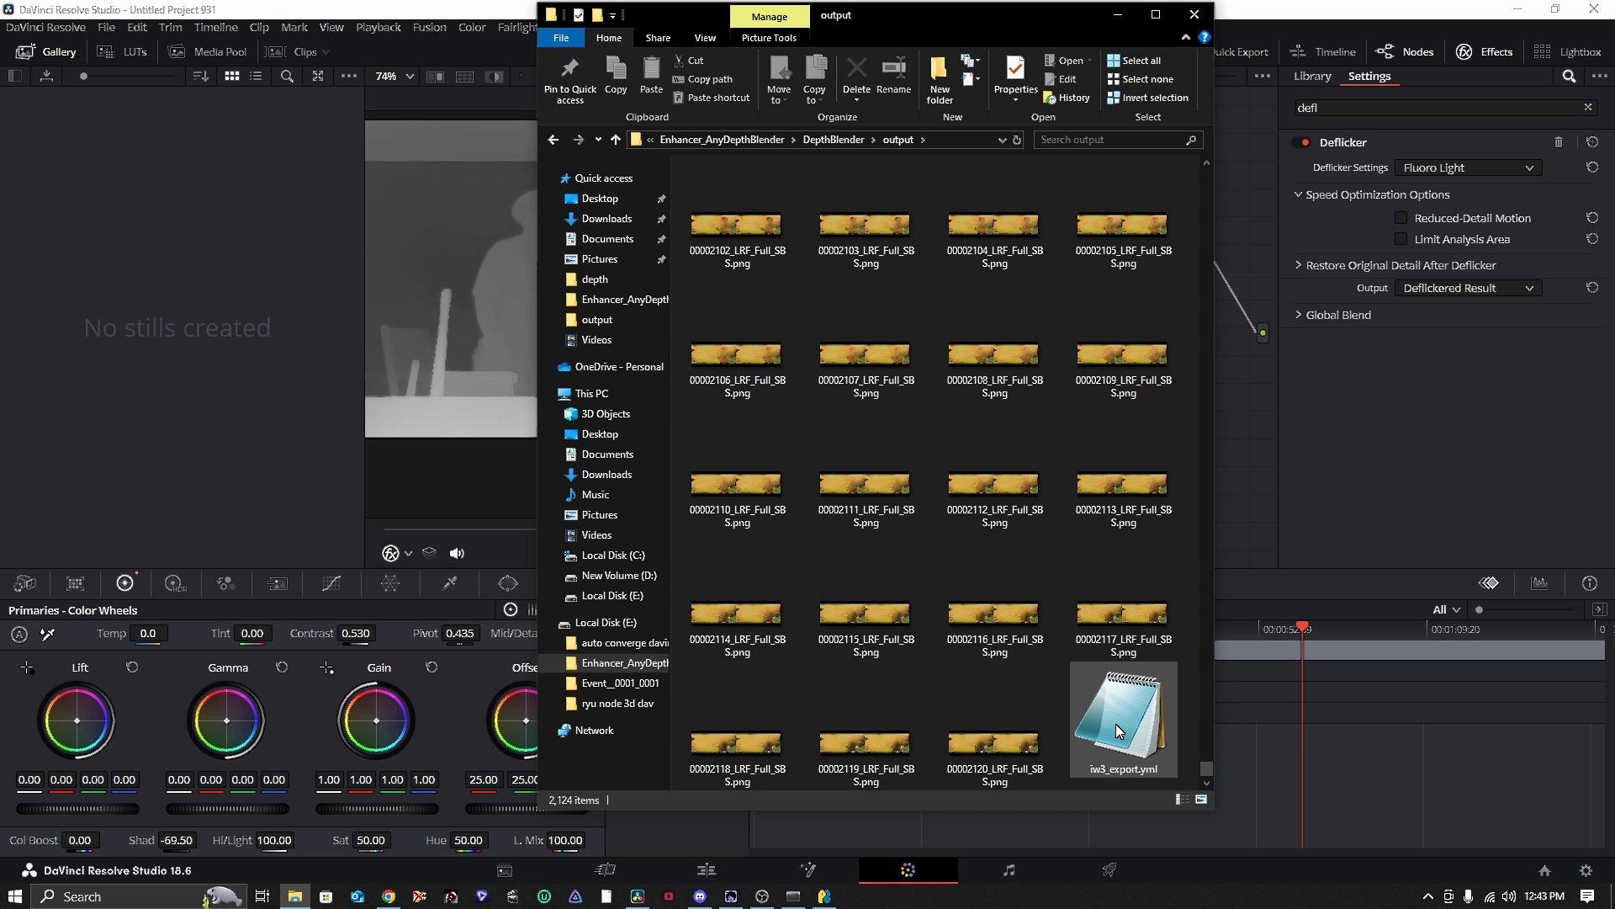
{"action": "left_click_drag", "start_coordinate": [1203, 771], "coordinate": [1208, 173]}
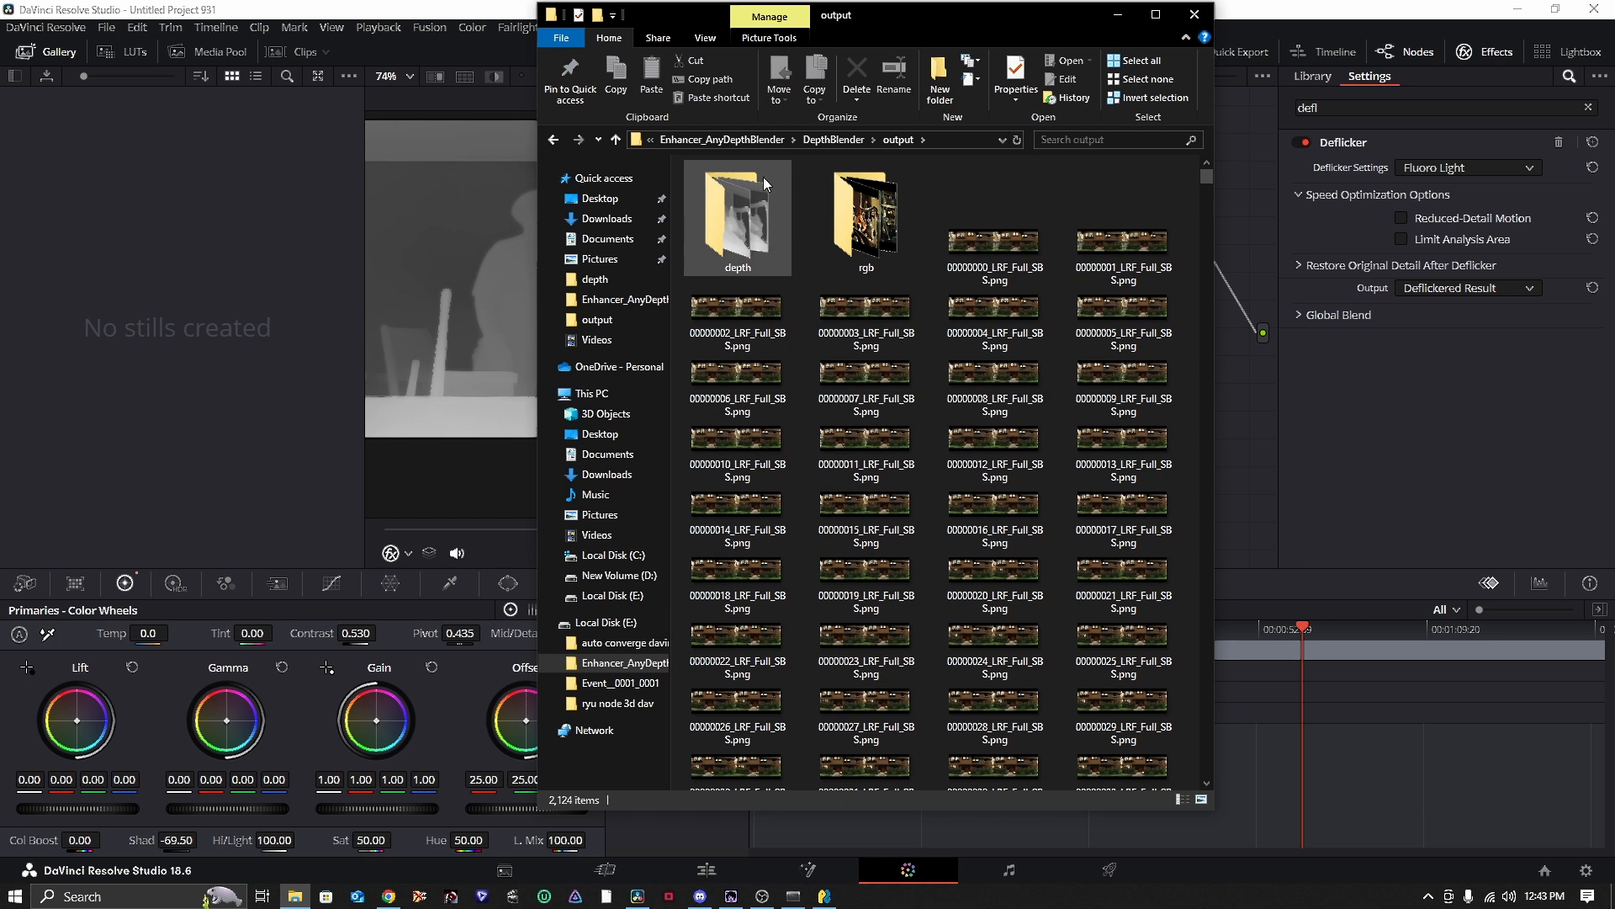
{"action": "double_click", "coordinate": [731, 228]}
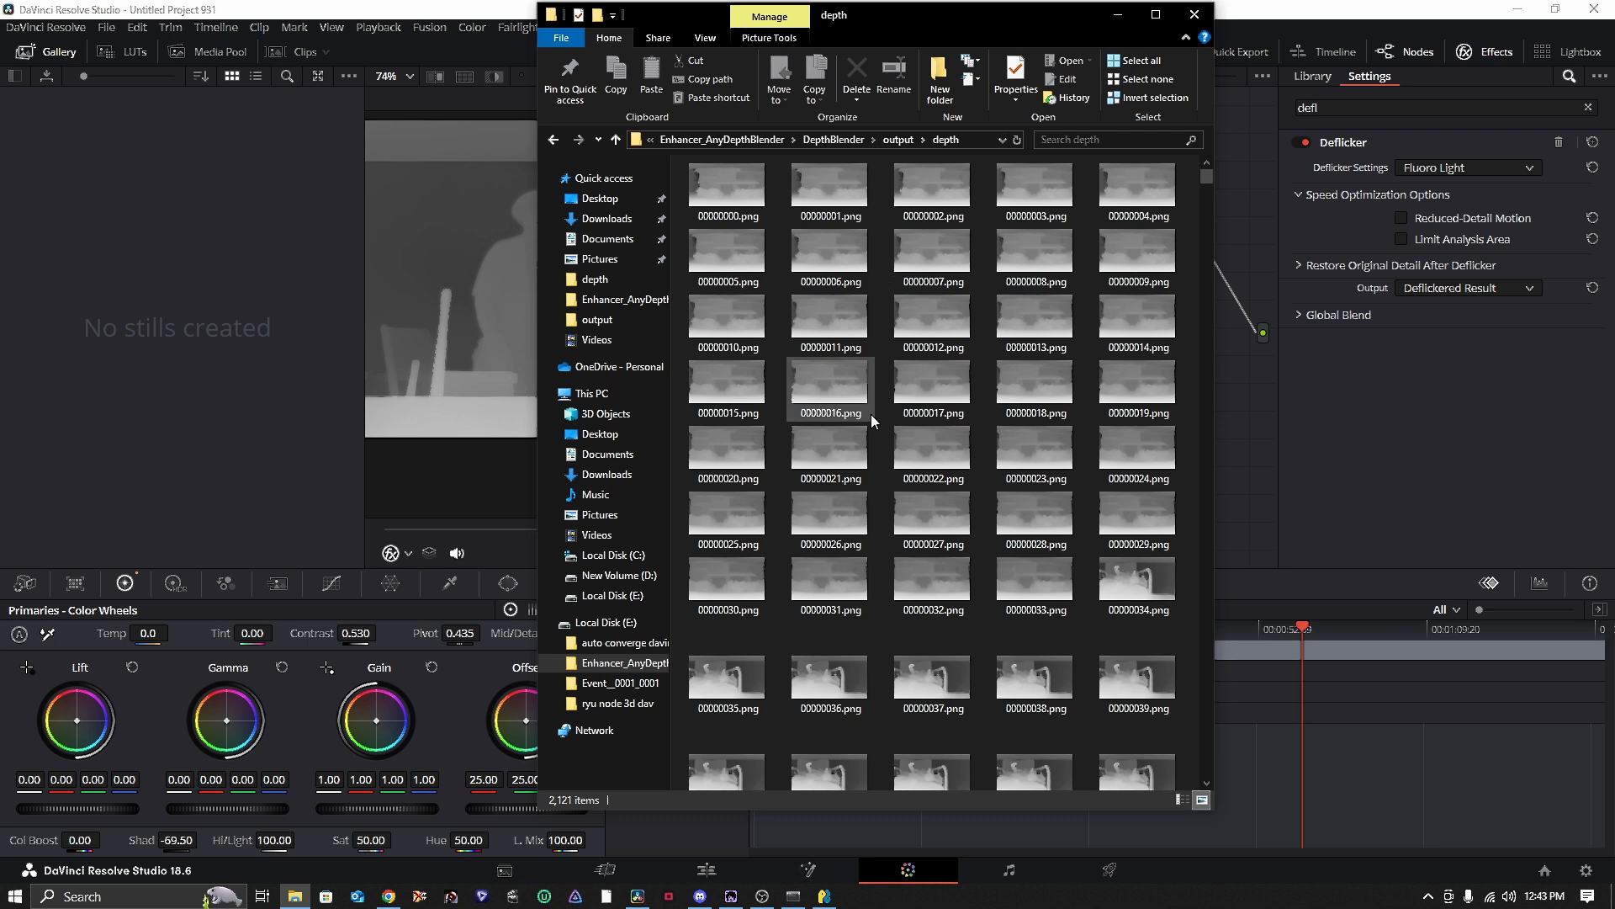
- Switch to iw3-gui, set the stereo format to Full SBS, and turn off flicker reduction
{"action": "left_click", "coordinate": [755, 821]}
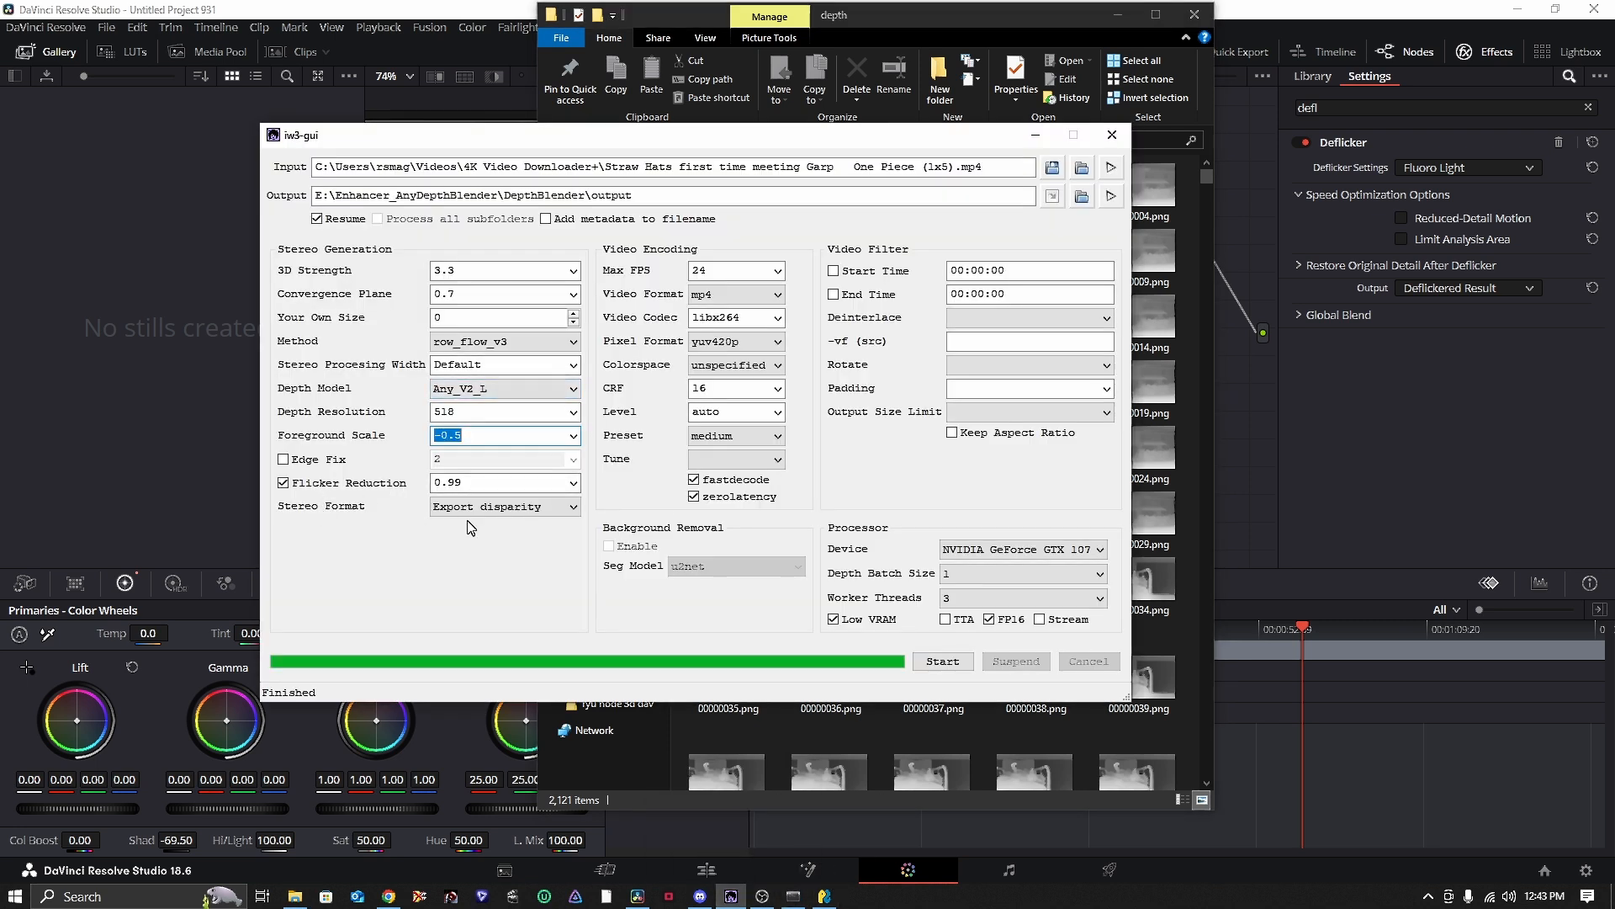
{"action": "left_click", "coordinate": [505, 507]}
{"action": "scroll", "coordinate": [503, 515], "scroll_direction": "up", "scroll_amount": 2}
{"action": "left_click", "coordinate": [493, 522]}
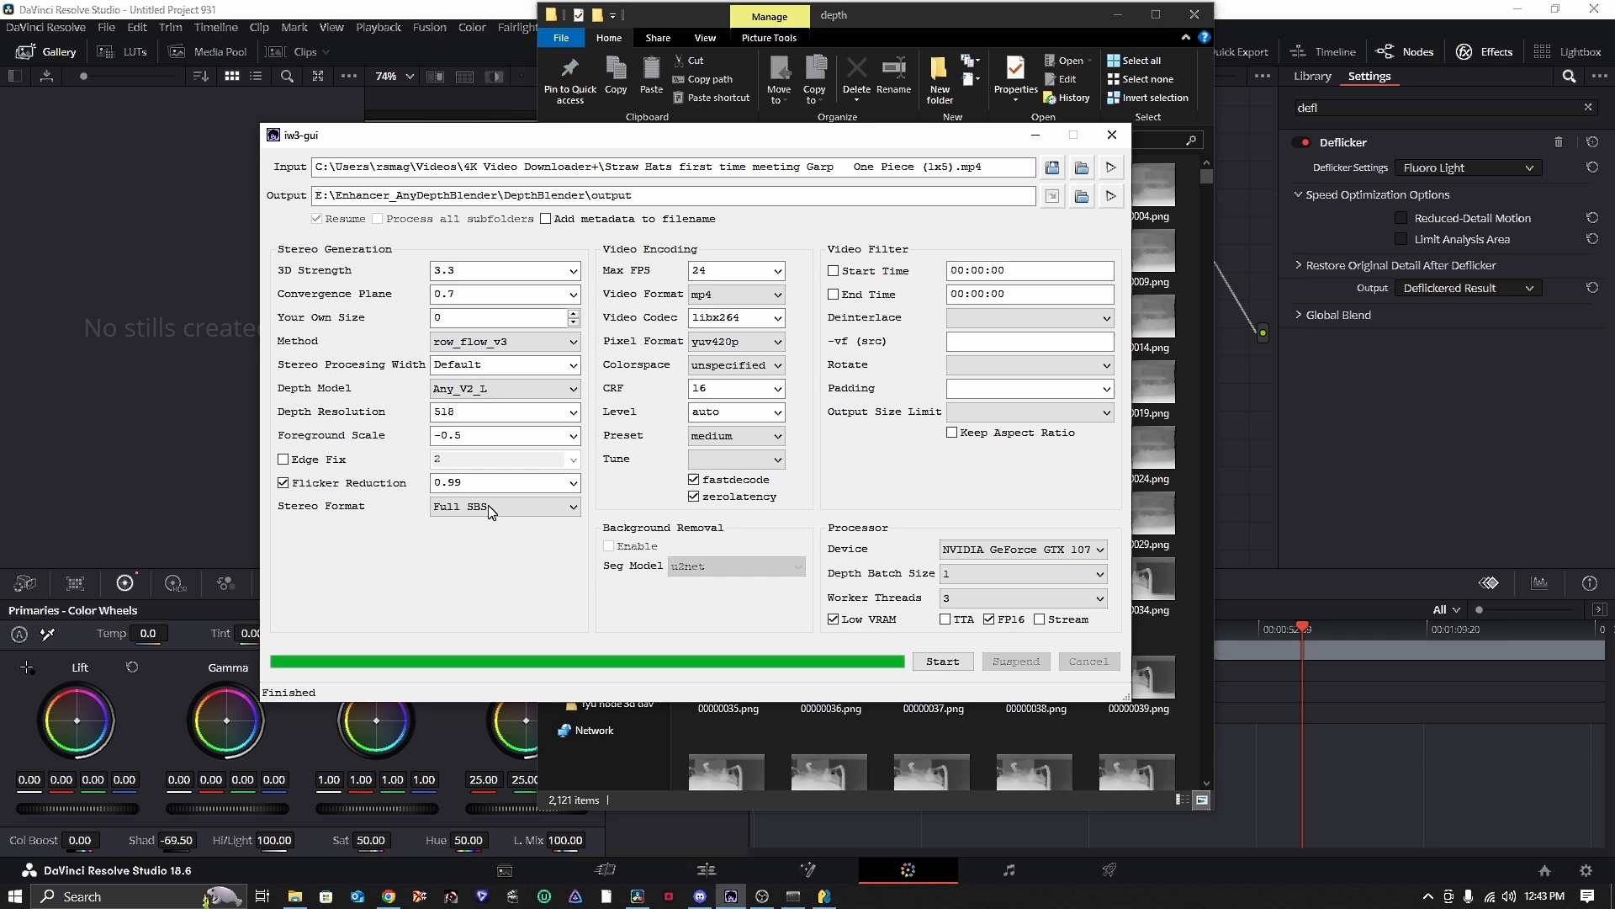
{"action": "left_click", "coordinate": [325, 484]}
- Set the foreground scale to 0 and open the 3D strength value for editing
{"action": "double_click", "coordinate": [517, 438]}
{"action": "key", "text": "BackSpace"}
{"action": "key", "text": "BackSpace"}
{"action": "type", "text": "0"}
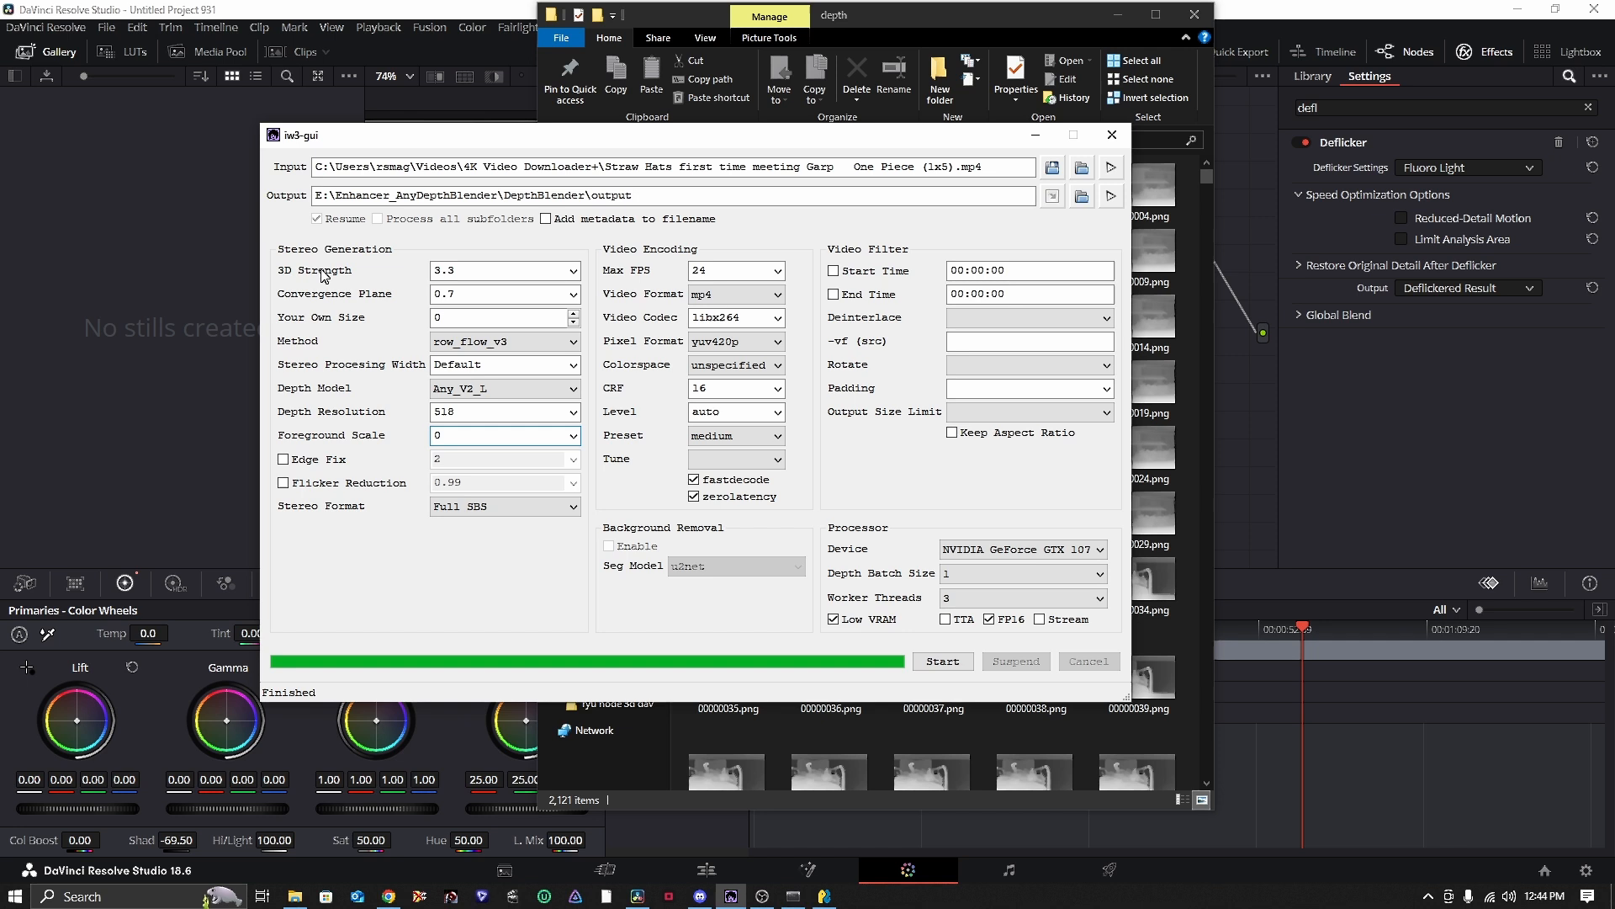
{"action": "left_click", "coordinate": [468, 270]}
{"action": "left_click", "coordinate": [459, 270]}
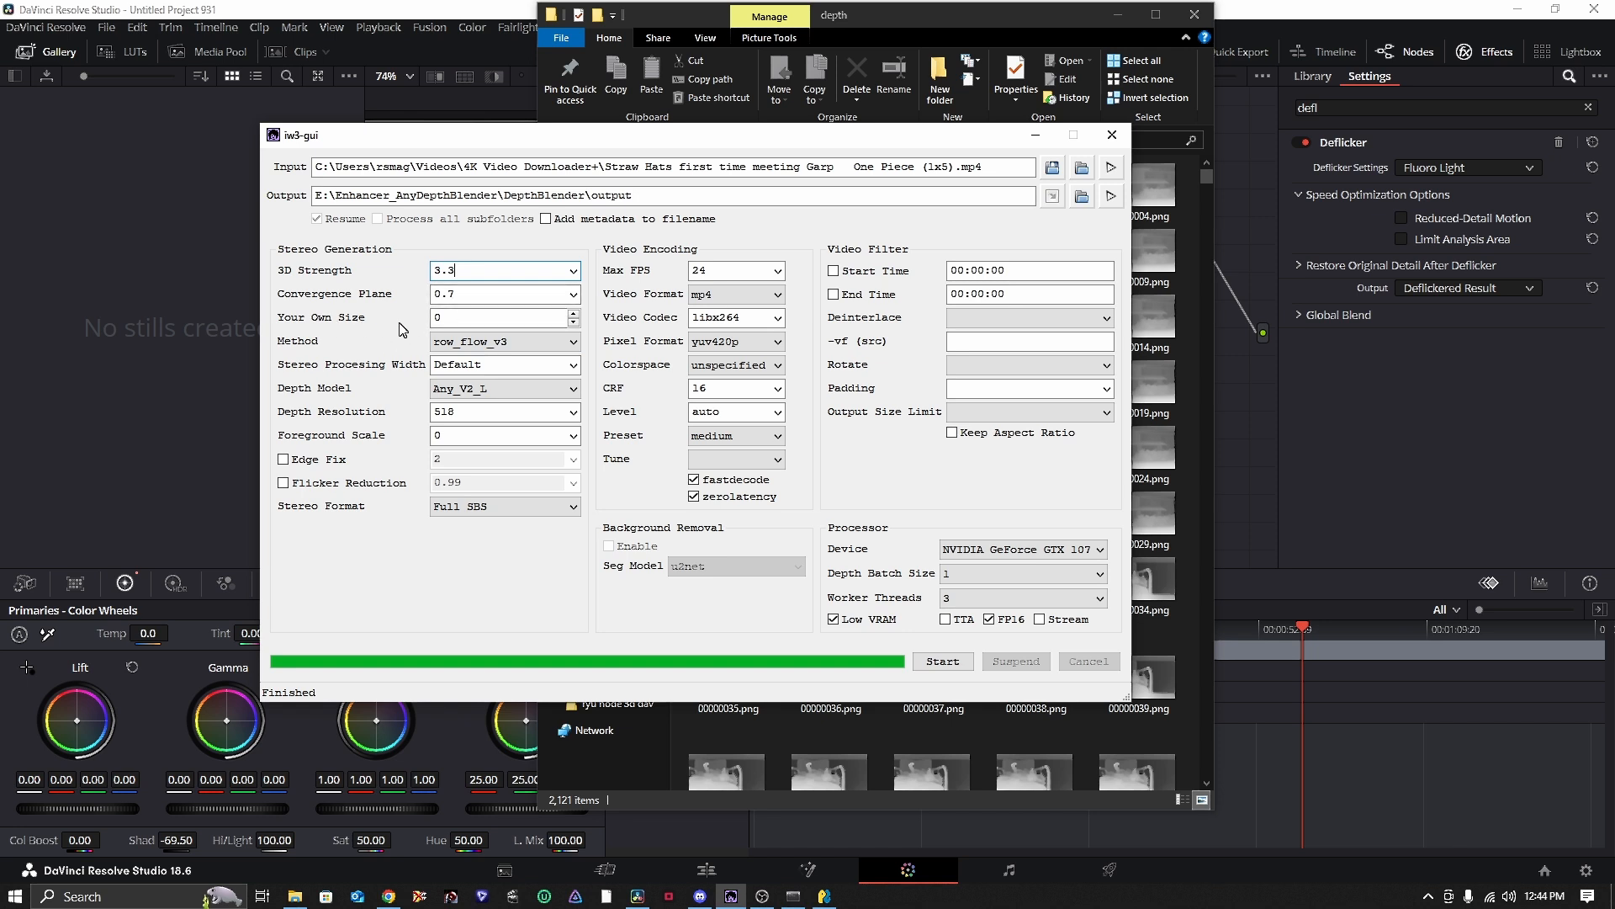
- Keep the row_flow_v3 method and load iw3_export.yml from E:\Enhancer_AnyDepthBlender\DepthBlender\output as the input
{"action": "left_click", "coordinate": [455, 345]}
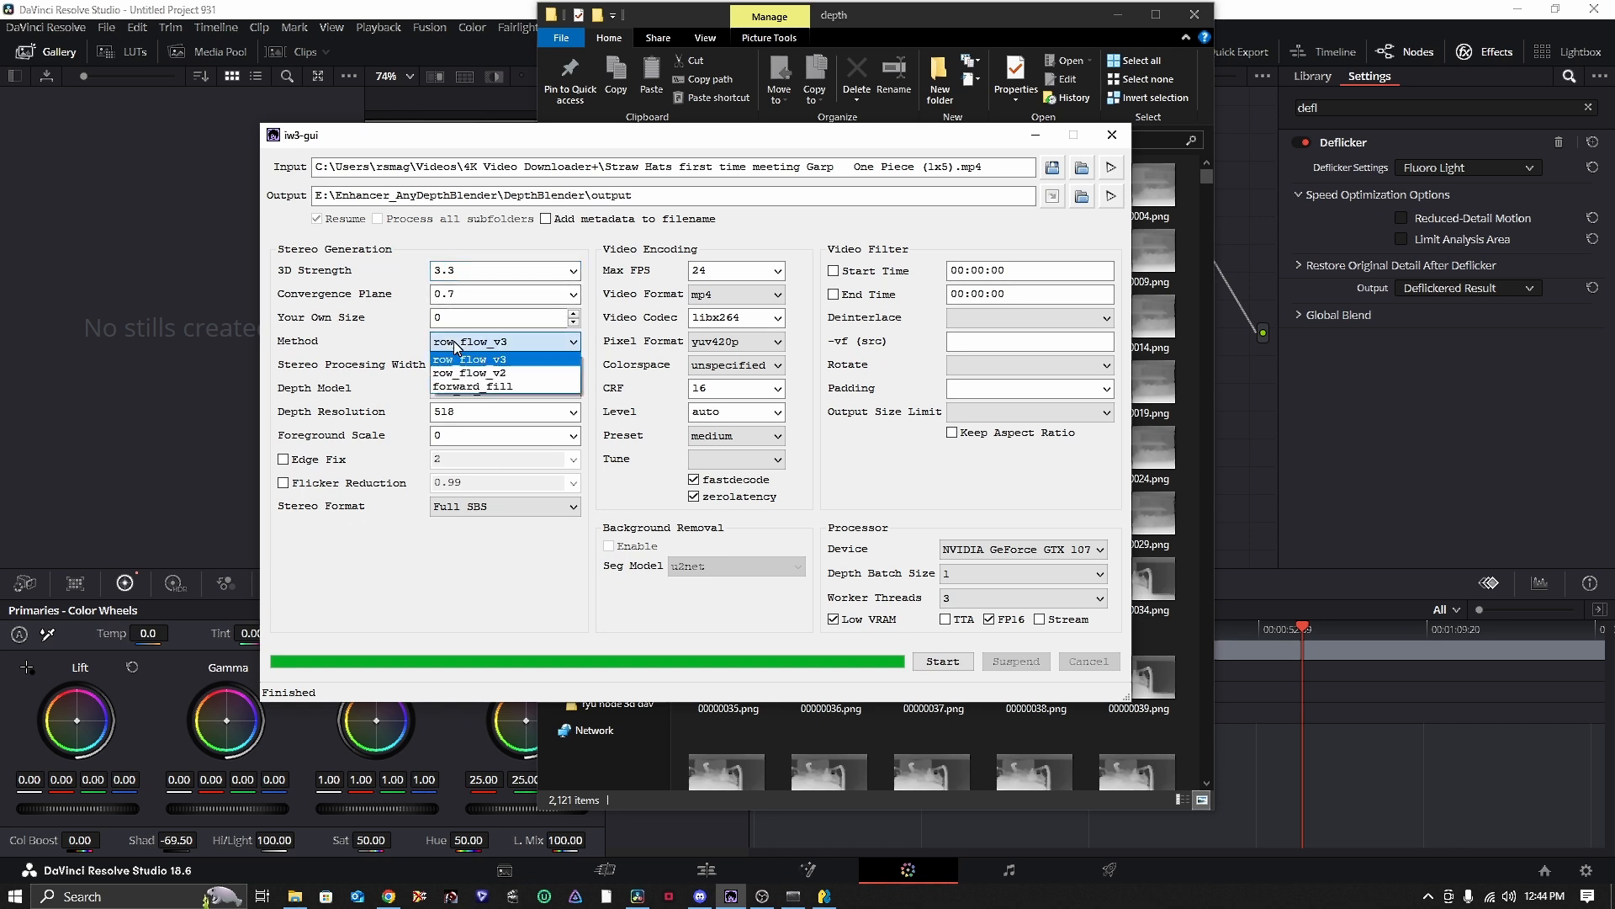
{"action": "left_click", "coordinate": [455, 346]}
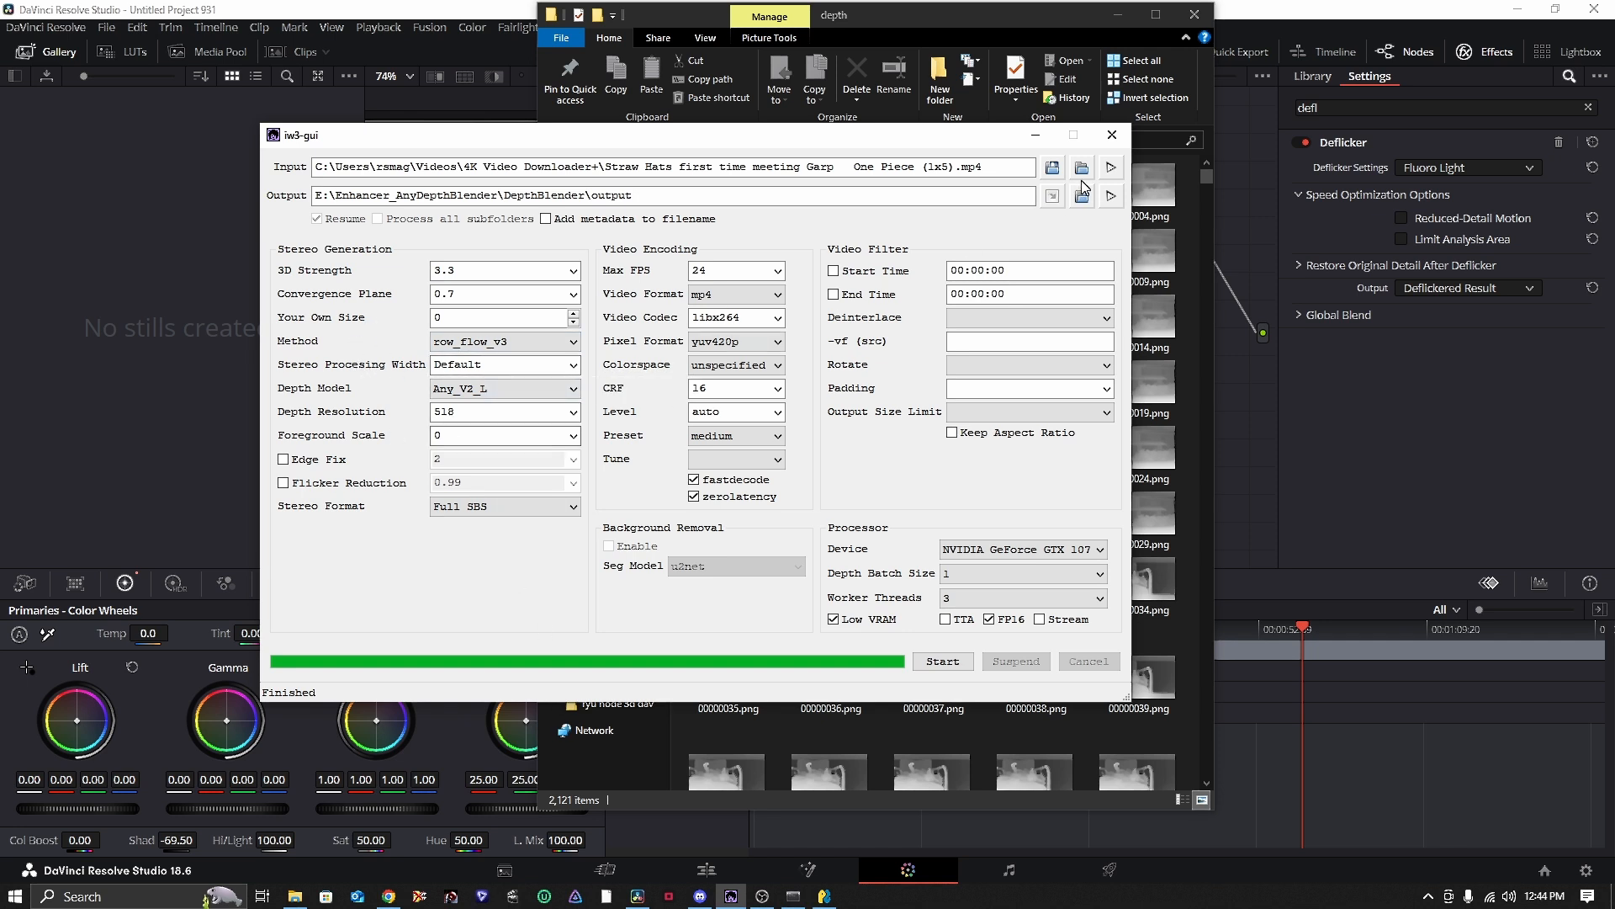
{"action": "left_click", "coordinate": [1052, 171]}
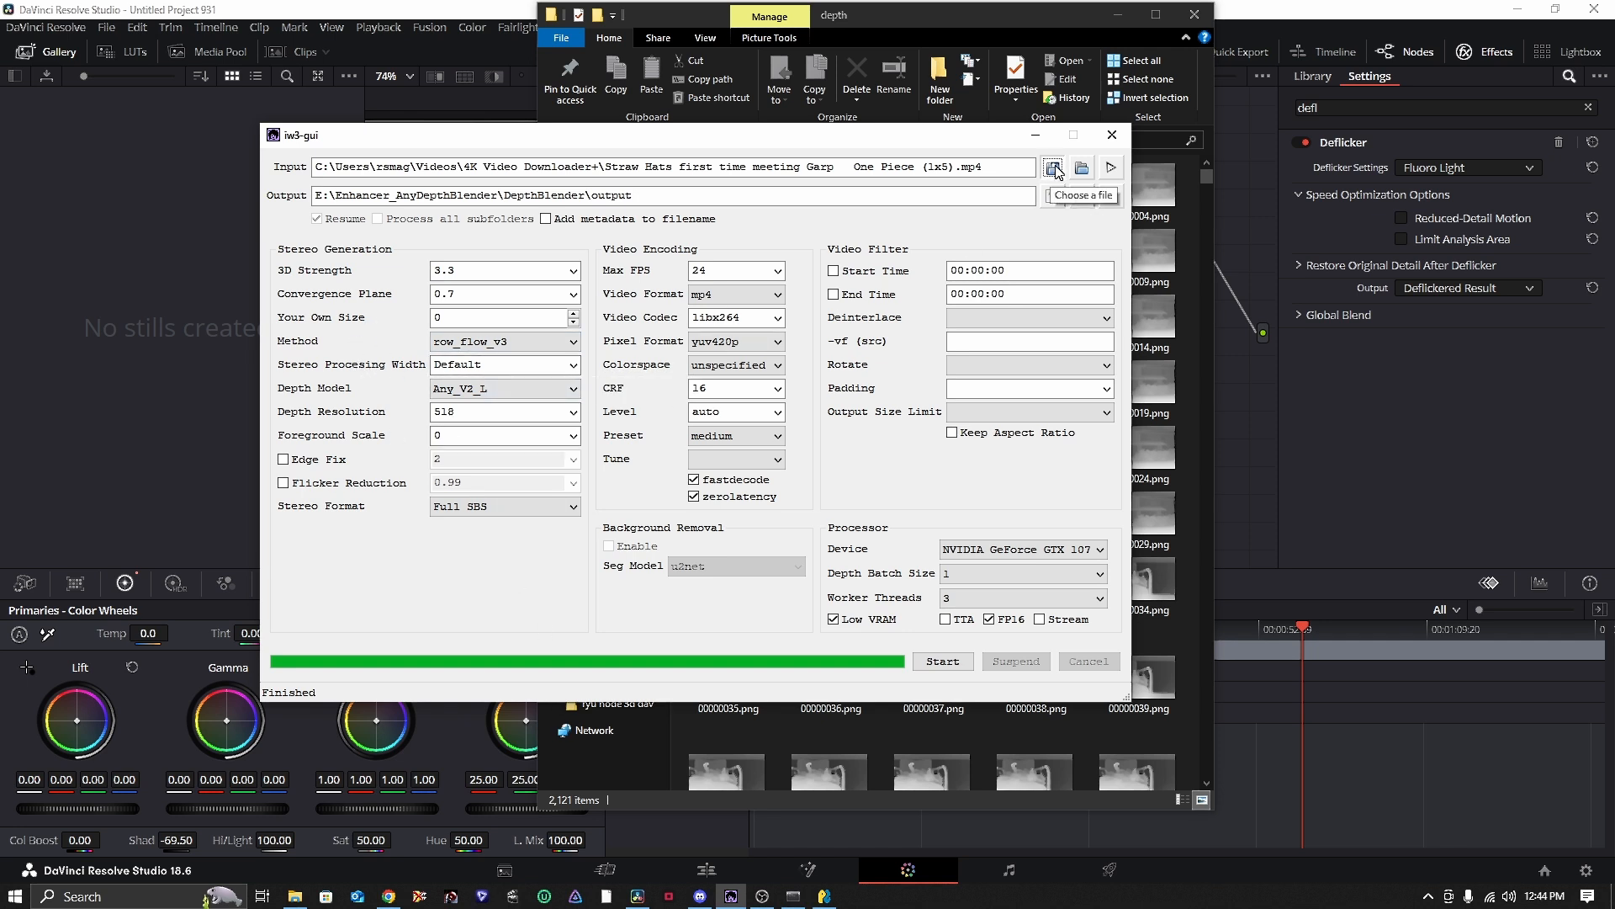
{"action": "scroll", "coordinate": [332, 421], "scroll_direction": "down", "scroll_amount": 3}
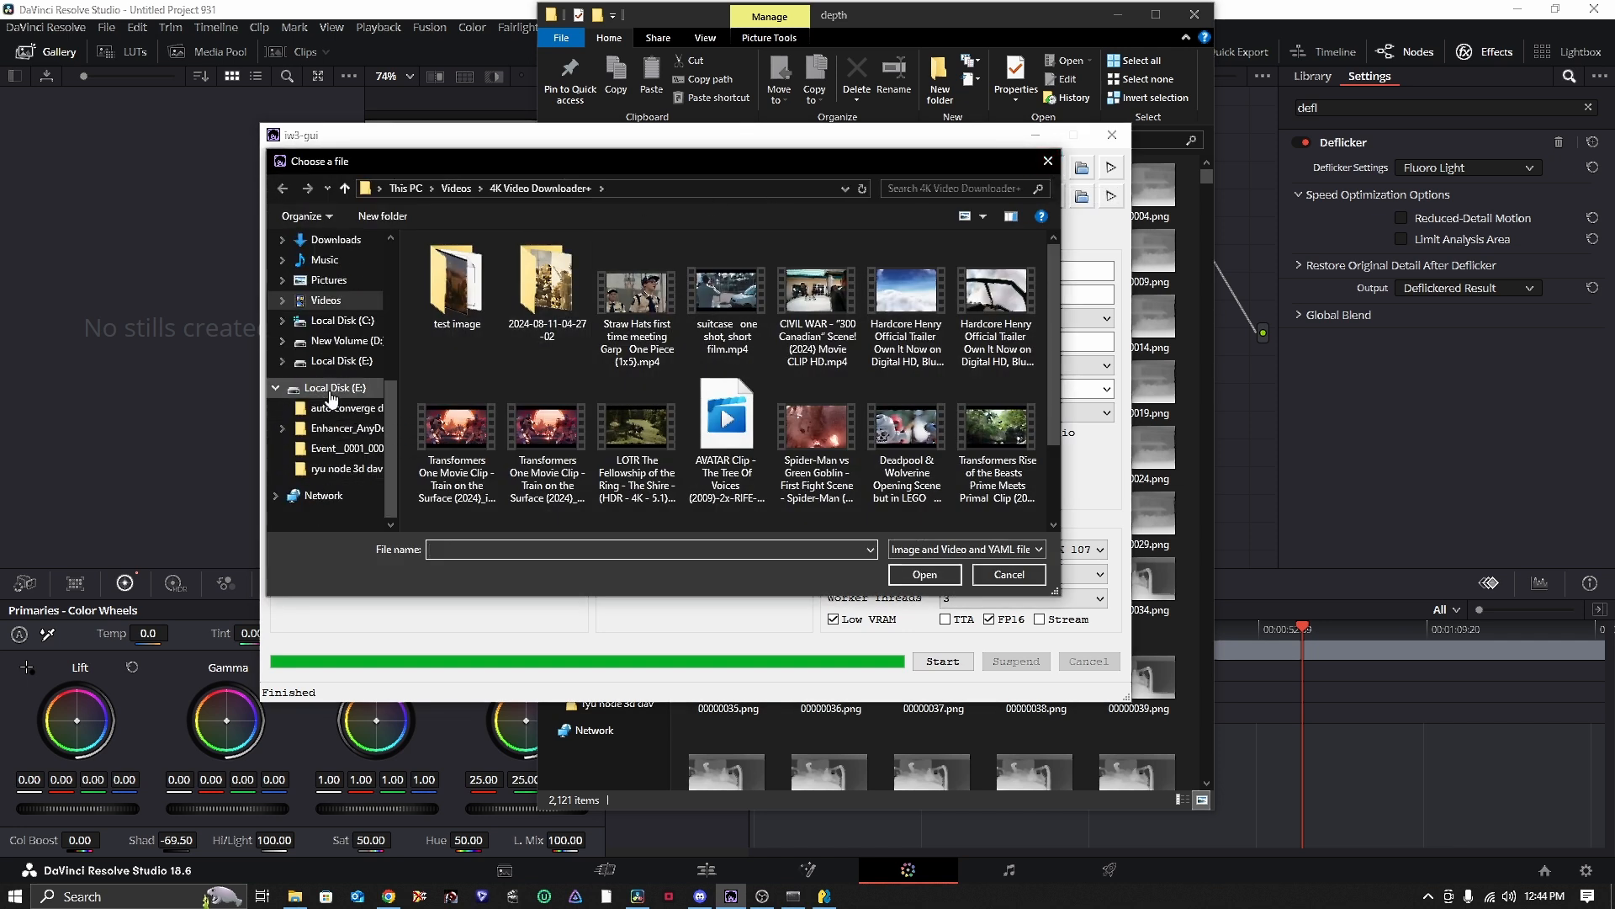
{"action": "left_click", "coordinate": [331, 389]}
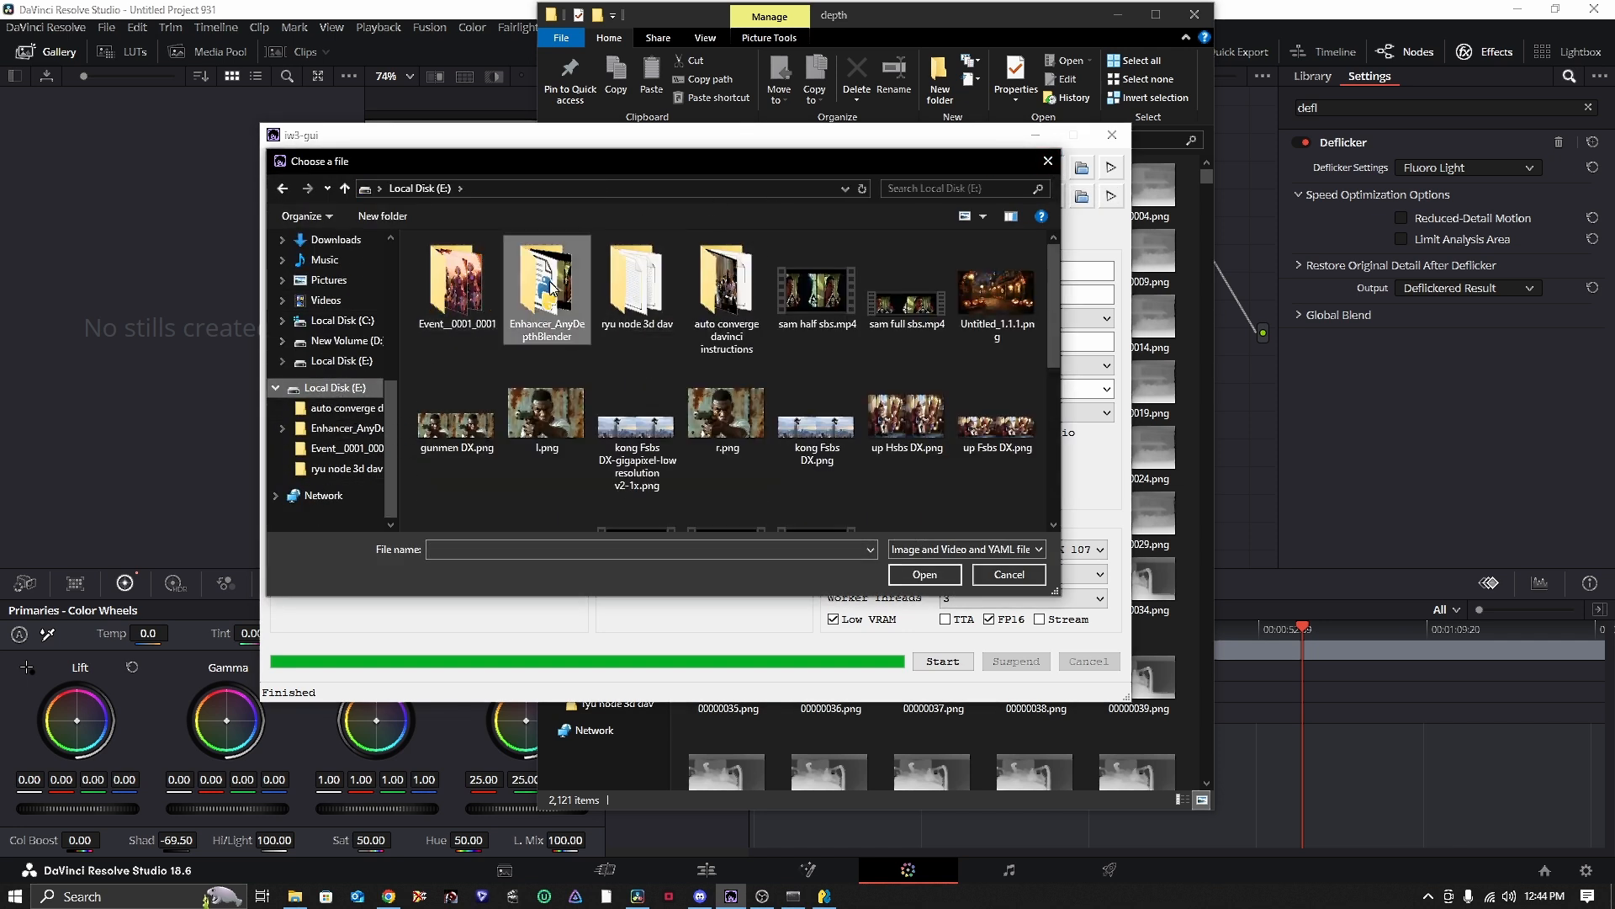
{"action": "double_click", "coordinate": [548, 281]}
{"action": "double_click", "coordinate": [462, 285]}
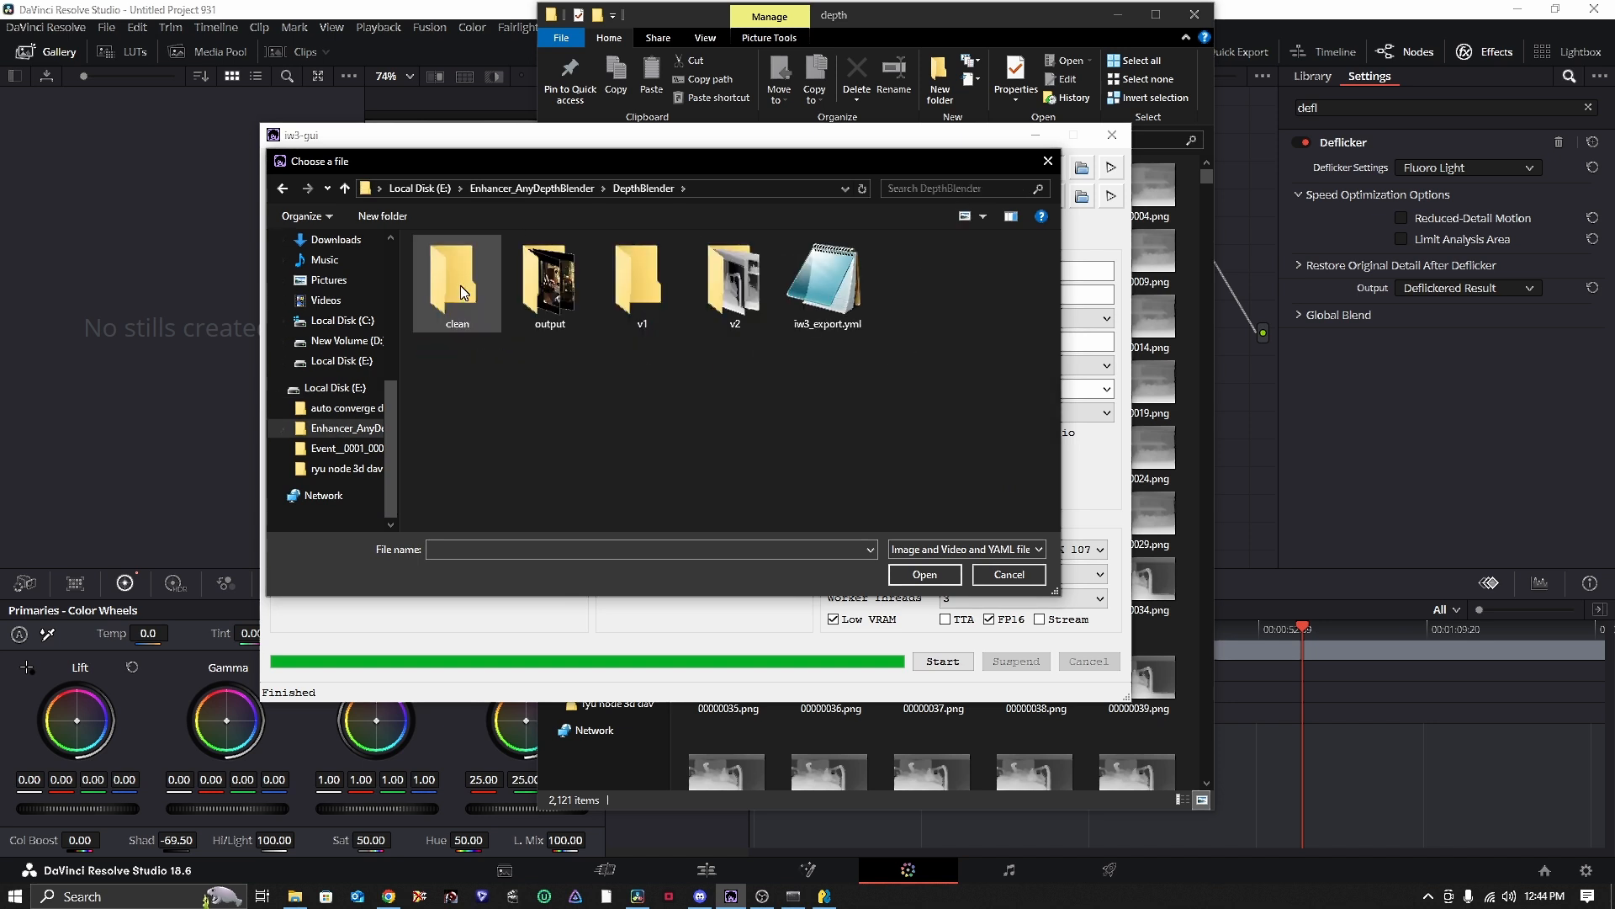
{"action": "double_click", "coordinate": [578, 259]}
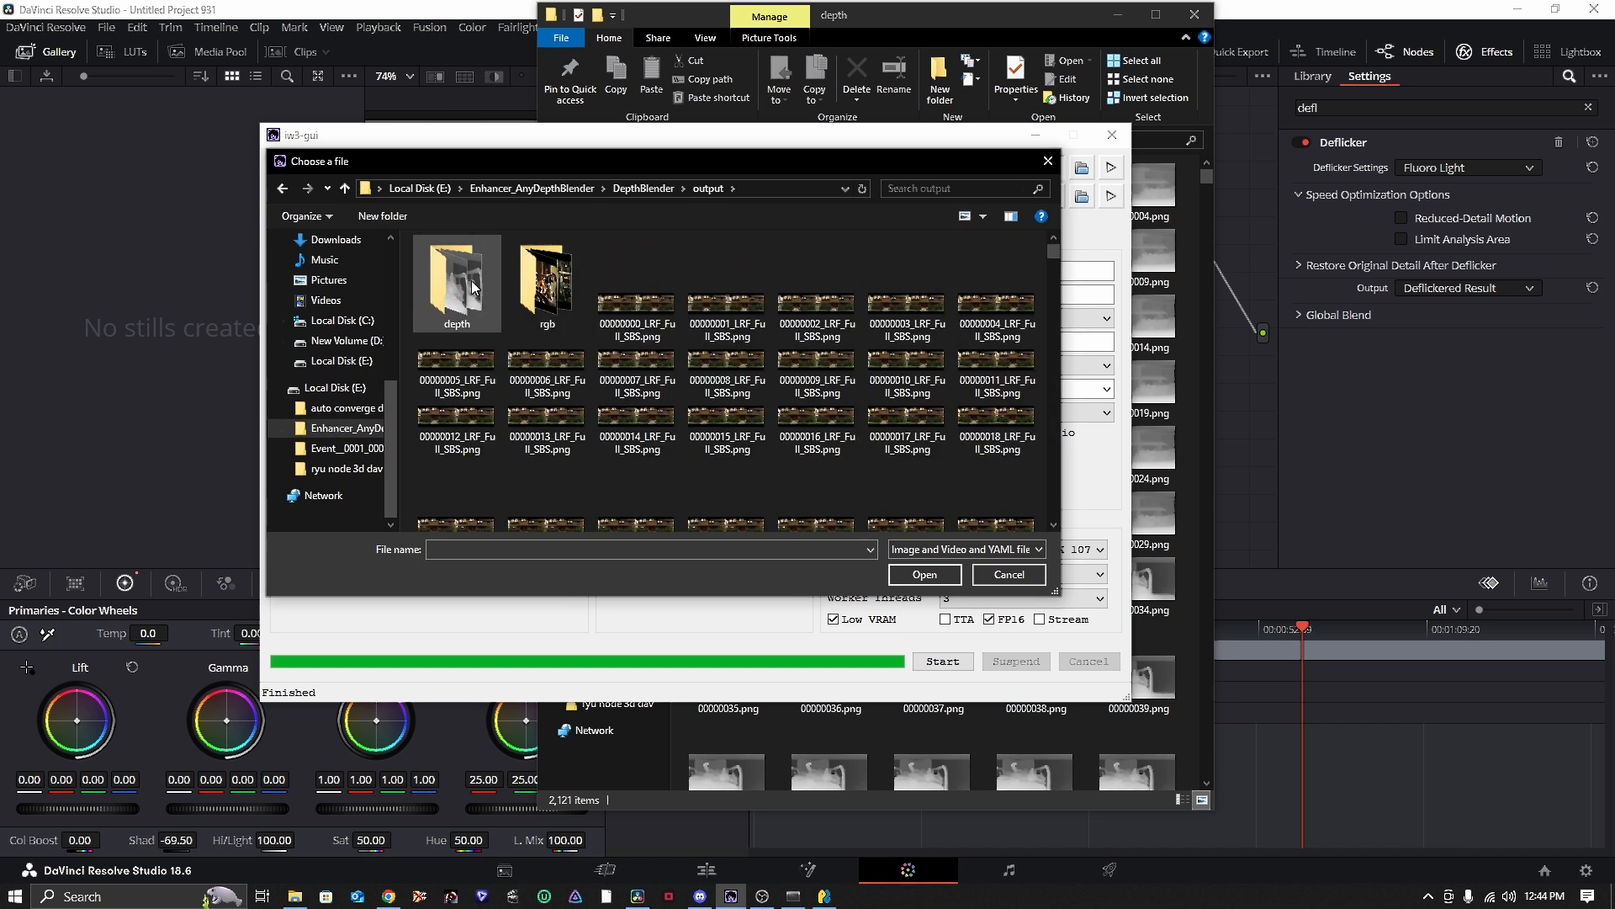
{"action": "scroll", "coordinate": [665, 379], "scroll_direction": "down", "scroll_amount": 1}
{"action": "left_click_drag", "start_coordinate": [1049, 256], "coordinate": [1043, 532]}
{"action": "left_click", "coordinate": [637, 472]}
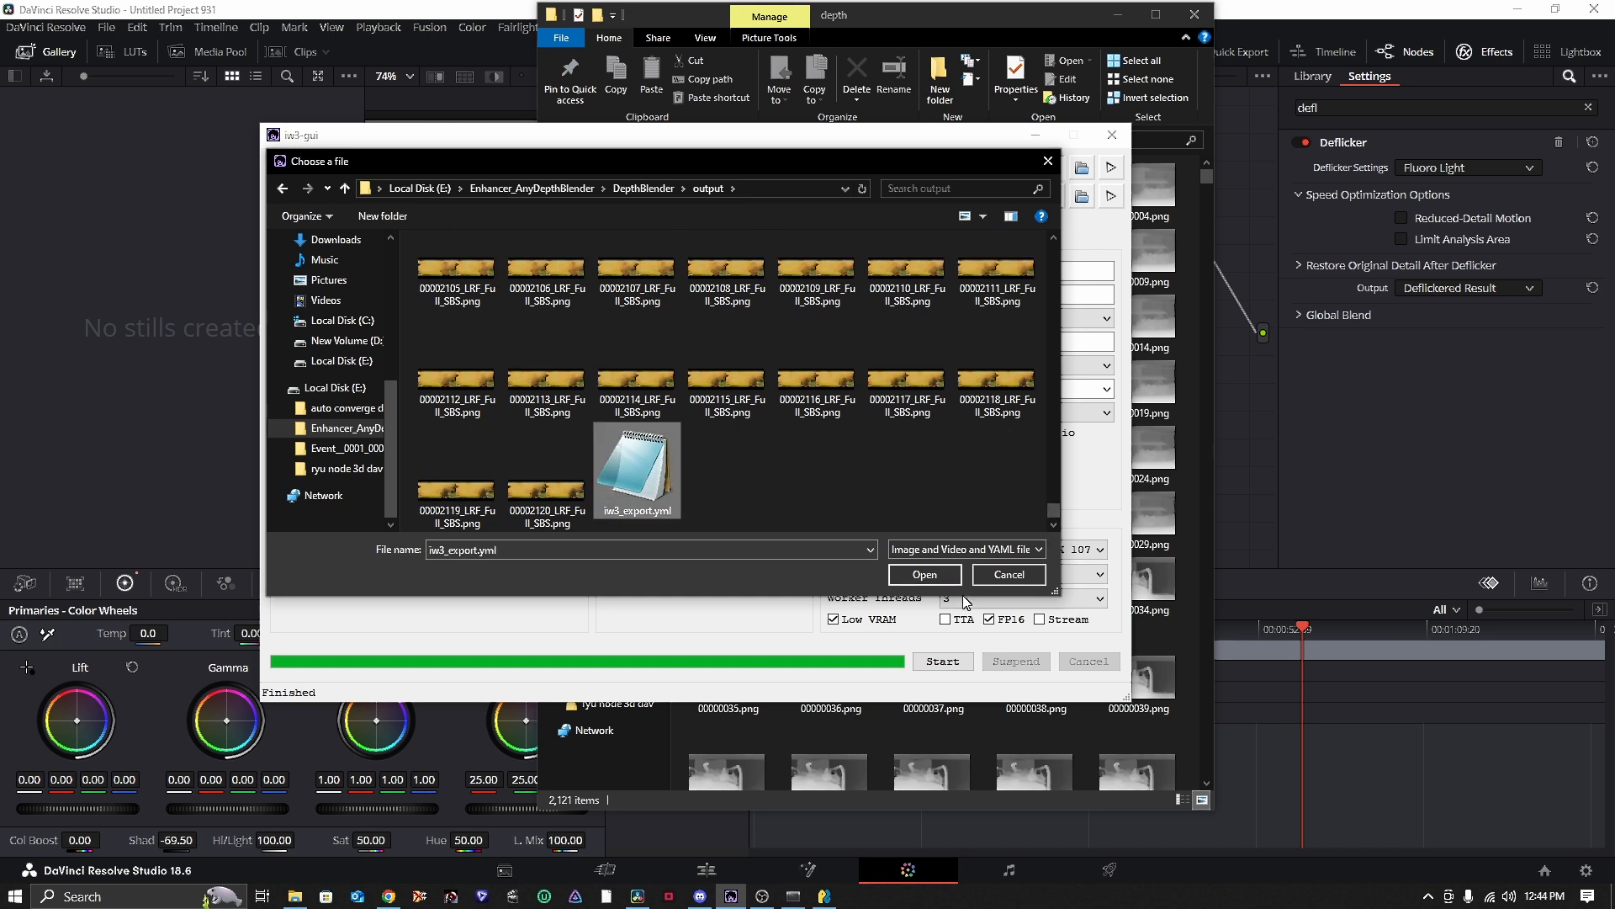
{"action": "left_click", "coordinate": [926, 576]}
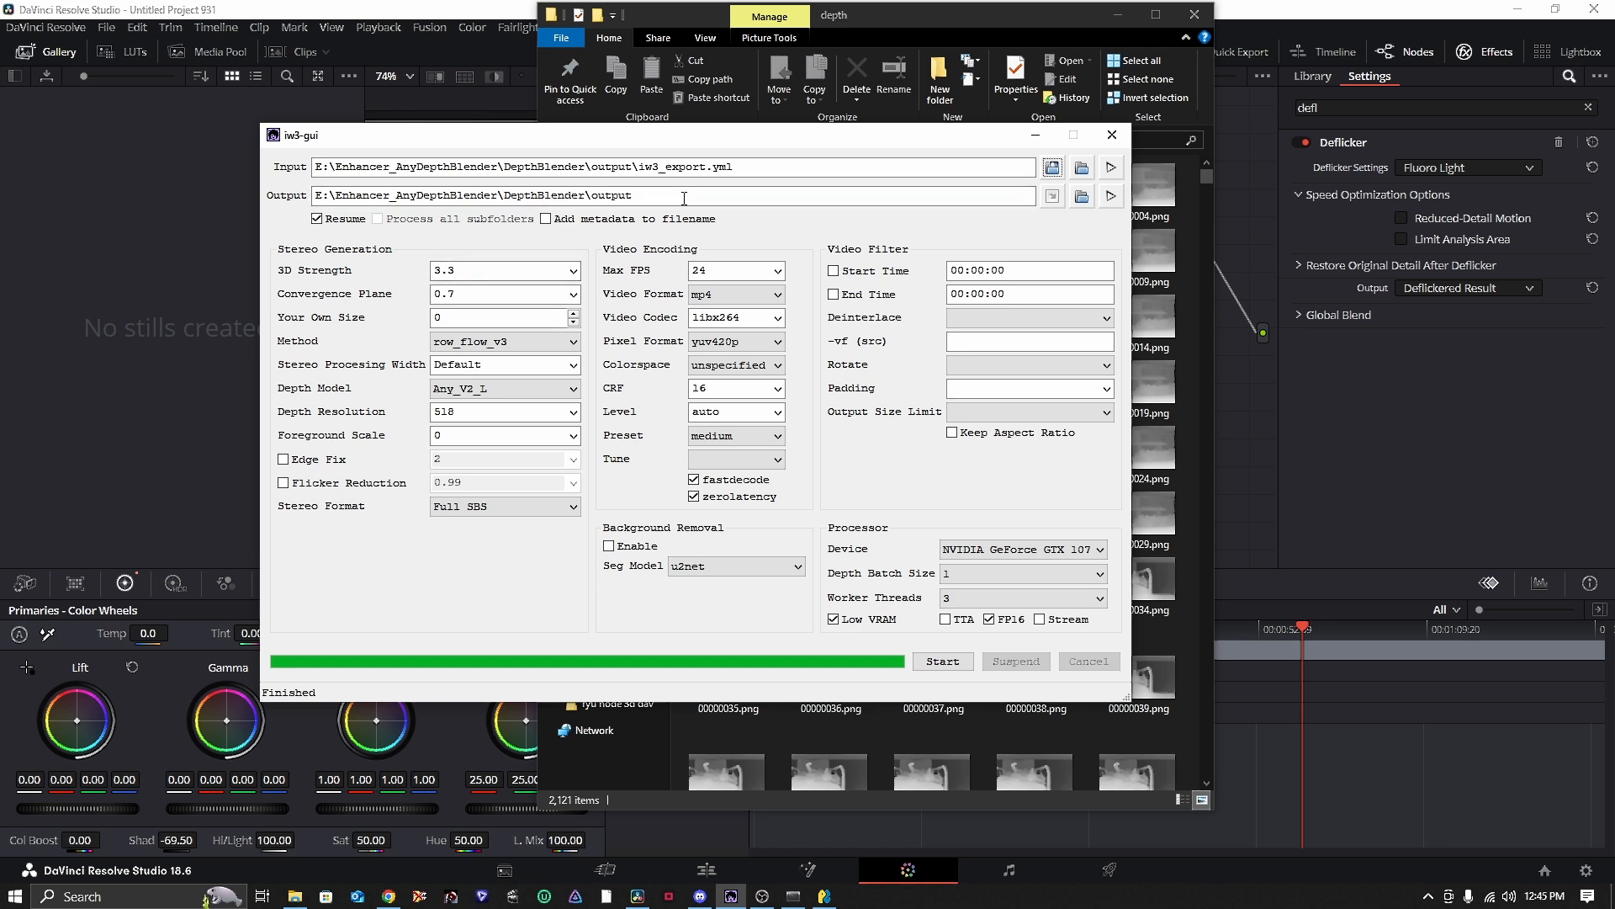
- Switch to File Explorer and go up to the Enhancer_AnyDepthBlender folder to view its contents
{"action": "left_click", "coordinate": [940, 15]}
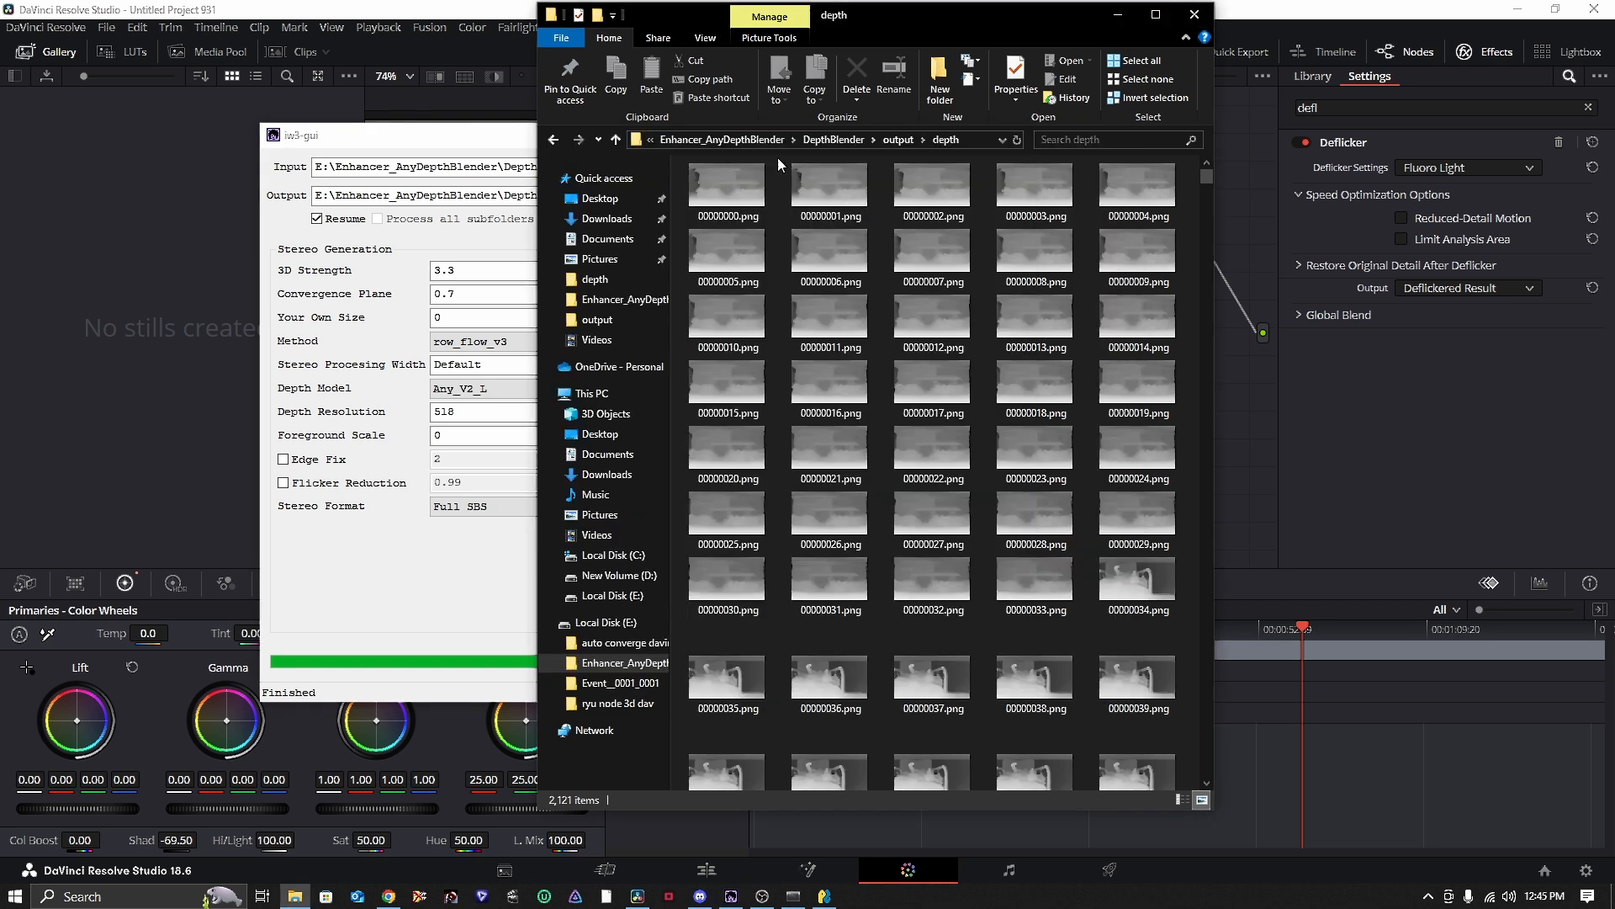
{"action": "left_click", "coordinate": [747, 141]}
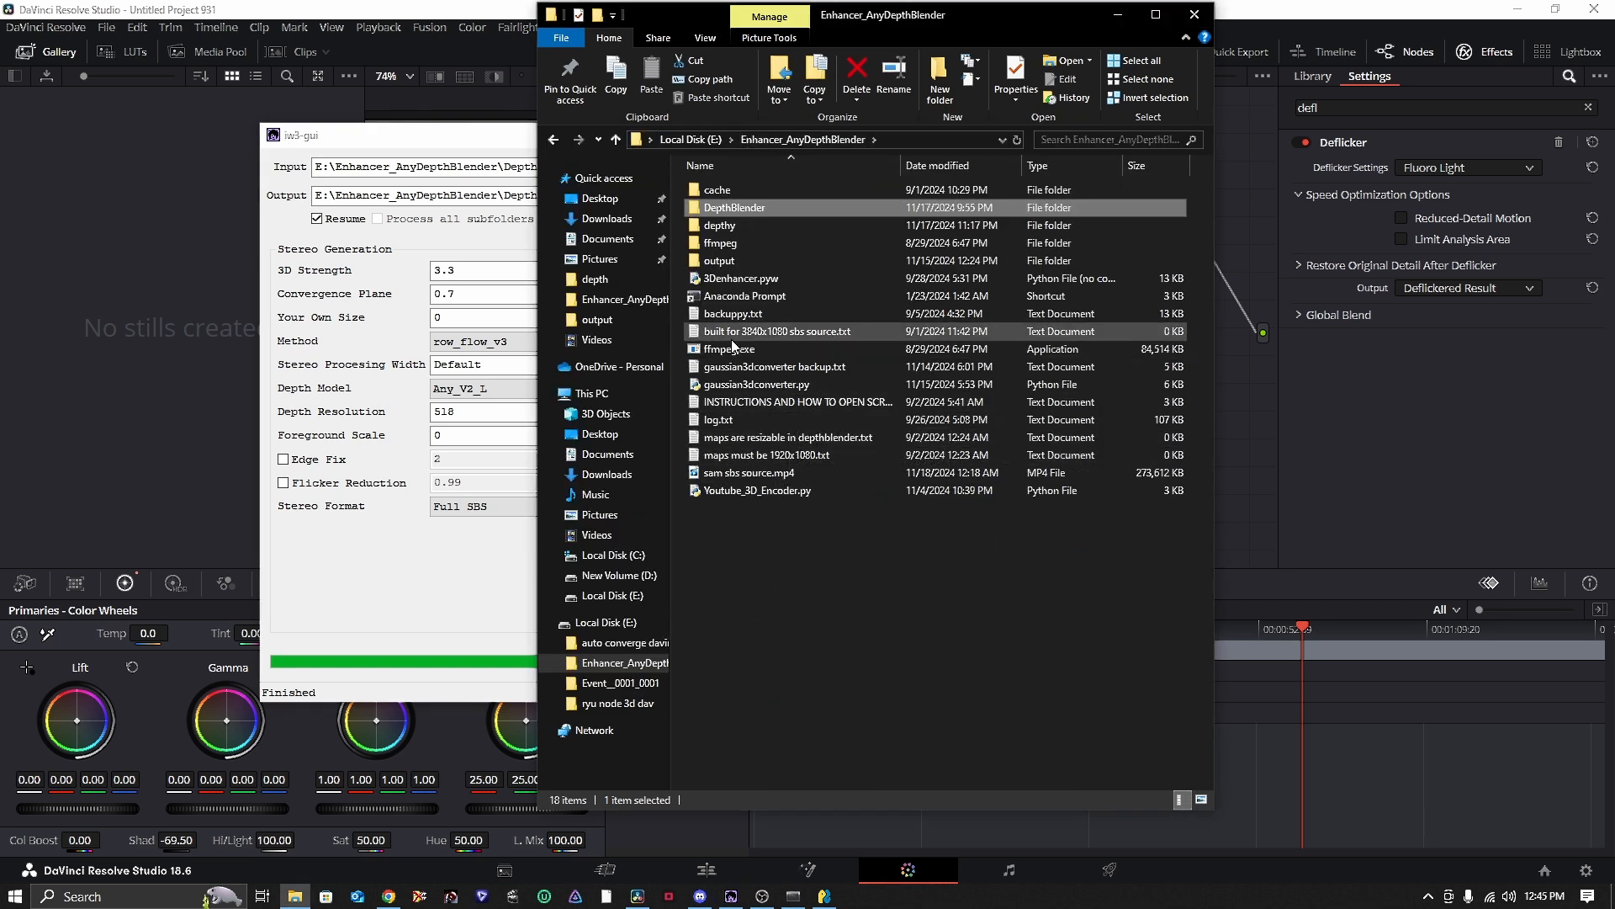
{"action": "left_click", "coordinate": [759, 532]}
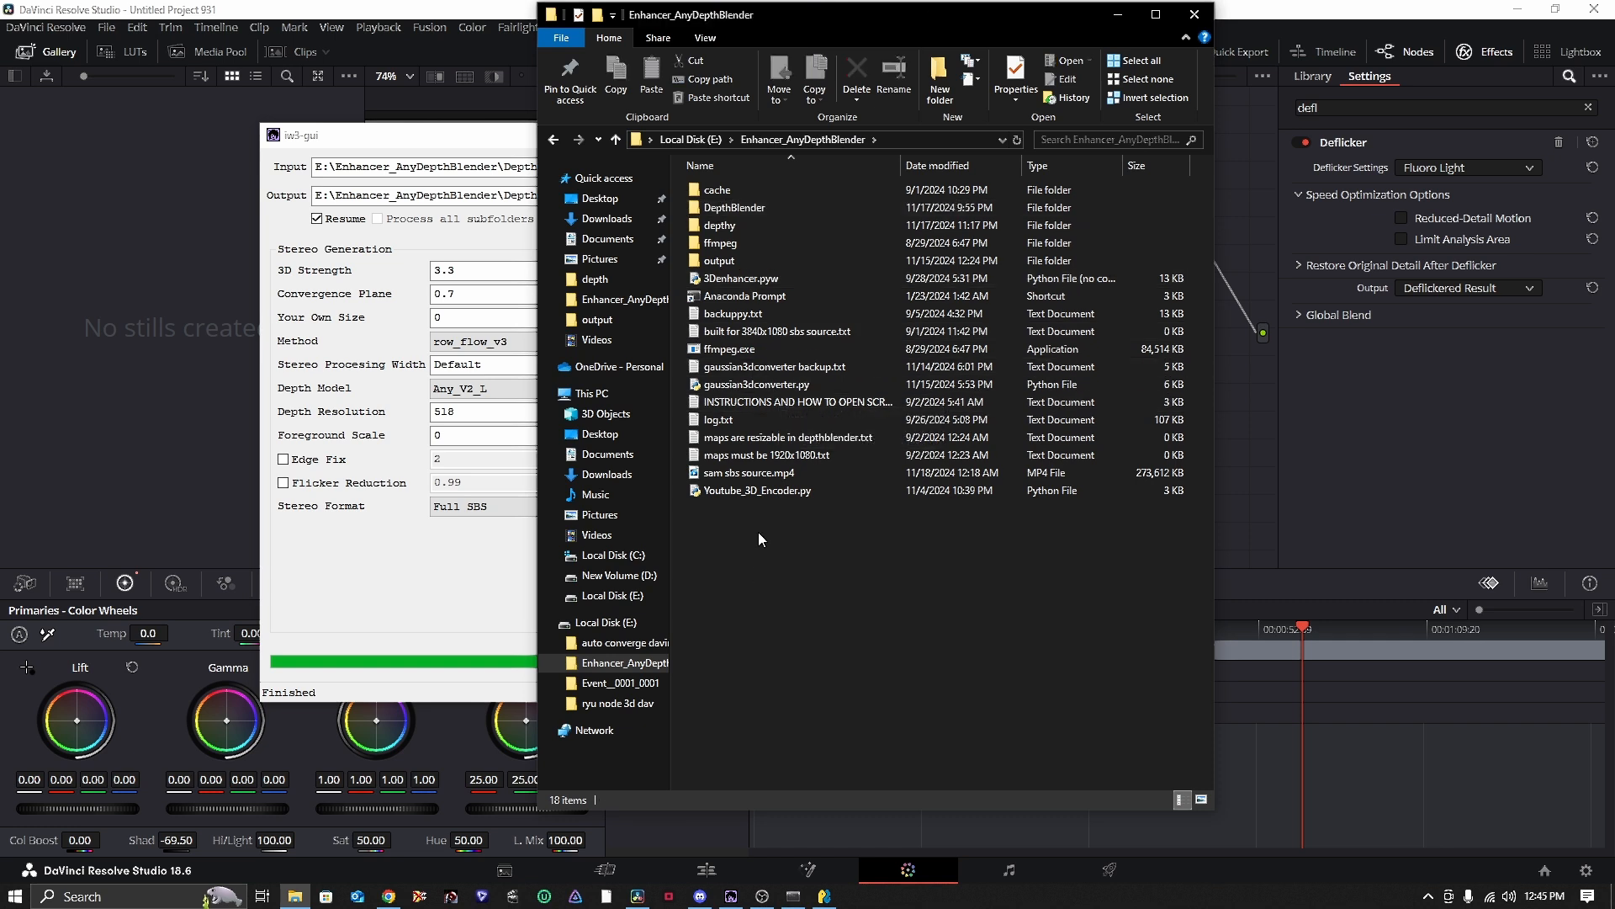
- Switch to iw3-gui and enable background removal, keeping the u2net segmentation model
{"action": "left_click", "coordinate": [482, 568]}
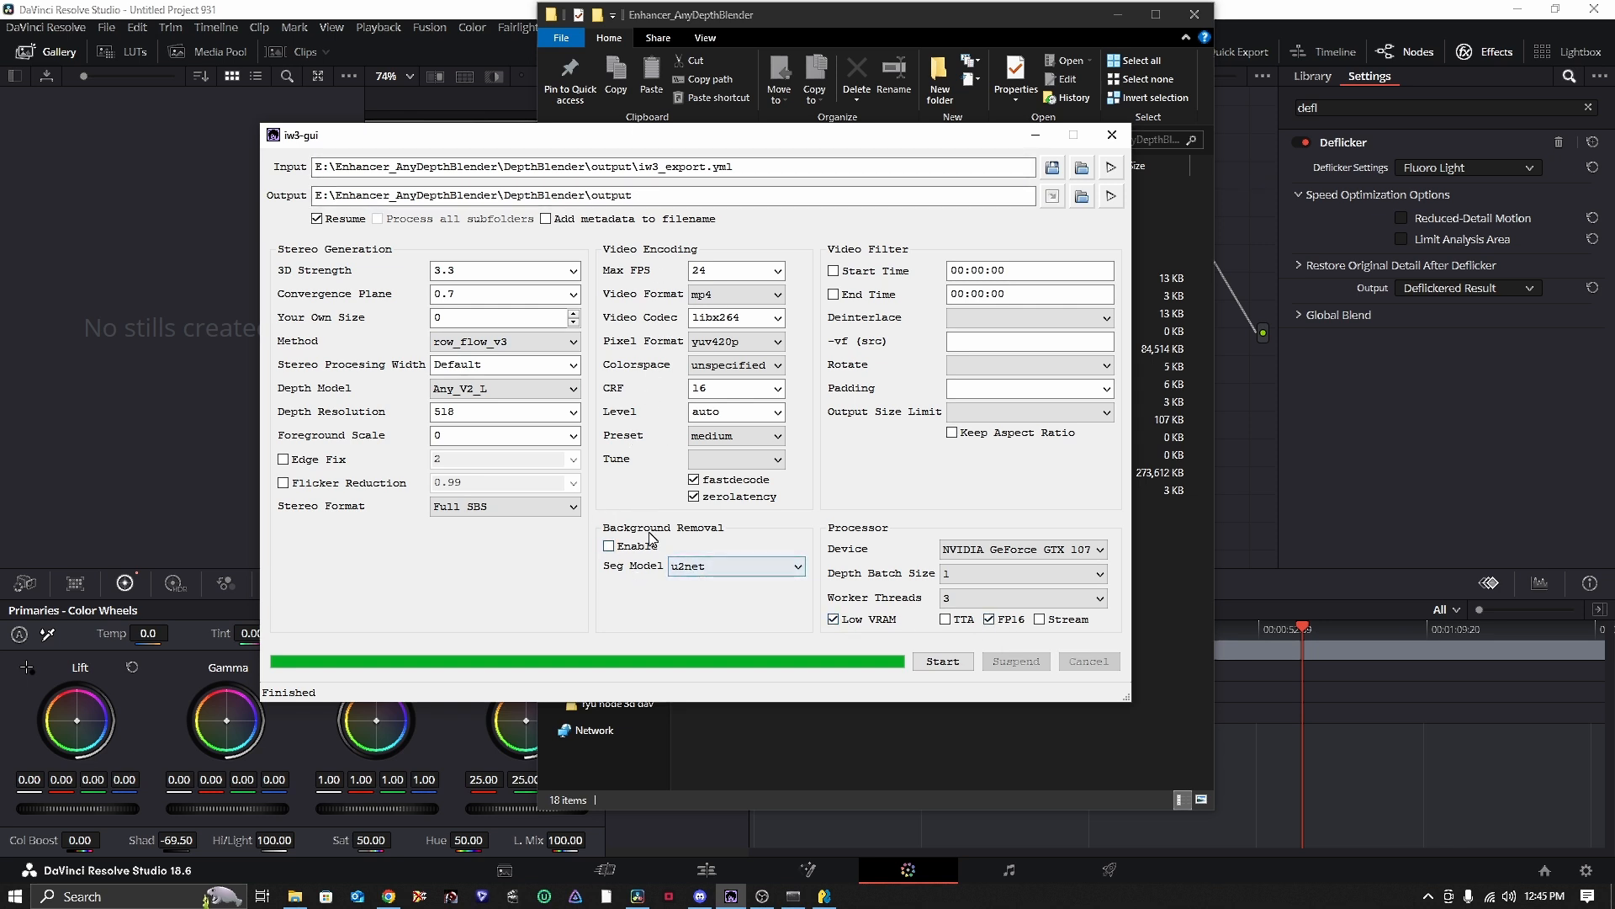
{"action": "left_click", "coordinate": [621, 549]}
{"action": "left_click", "coordinate": [714, 569]}
{"action": "left_click", "coordinate": [709, 567]}
{"action": "left_click", "coordinate": [708, 567]}
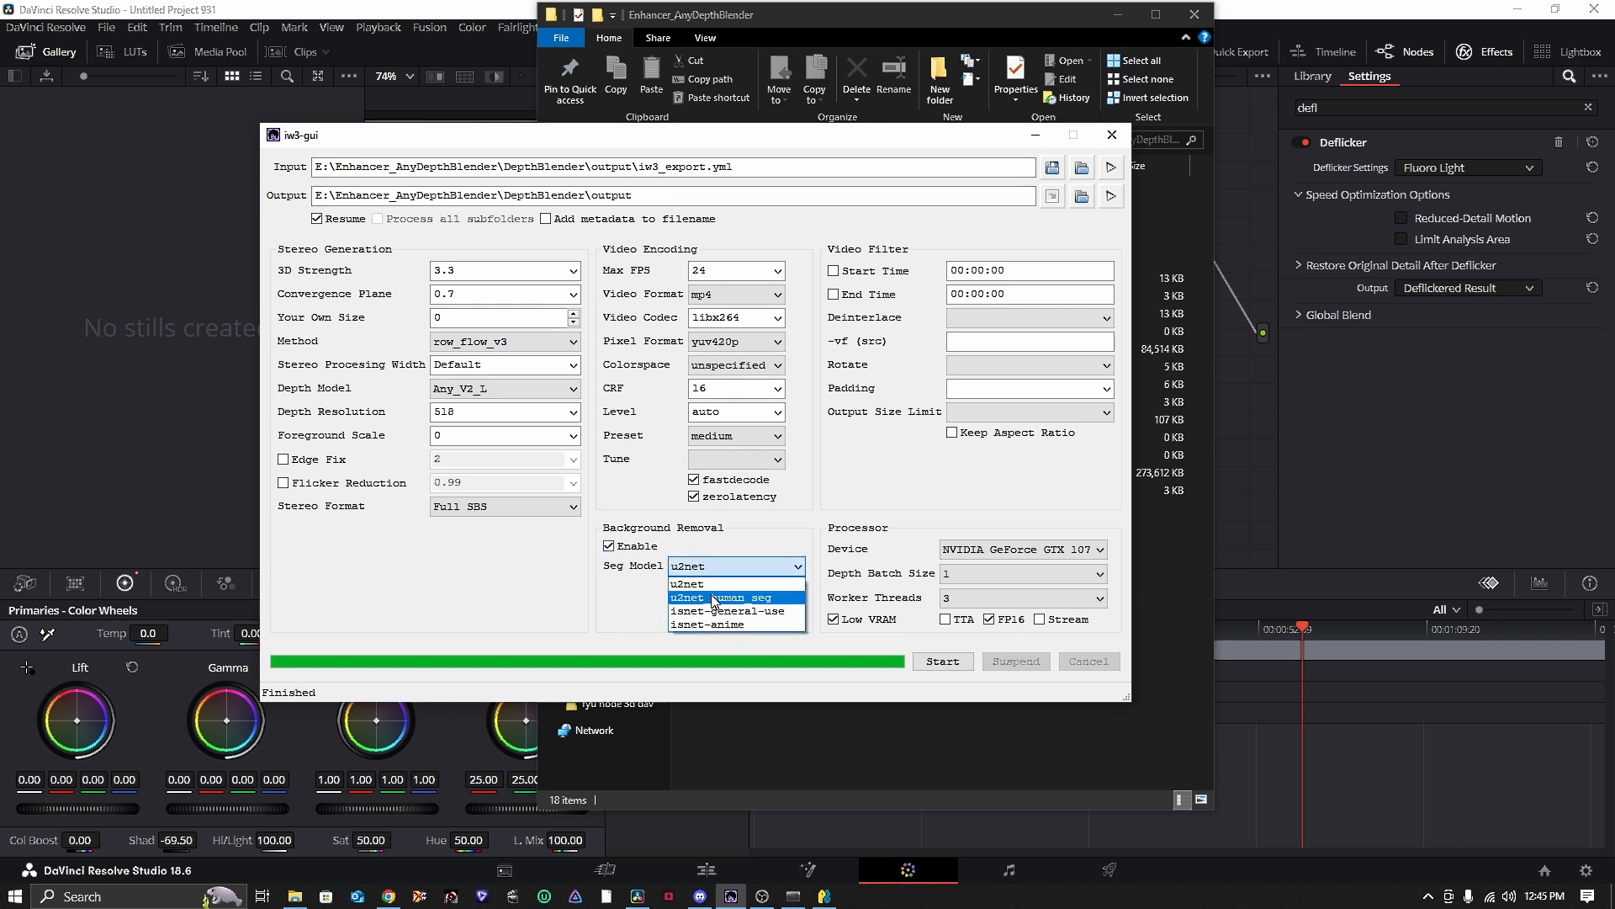
{"action": "left_click", "coordinate": [718, 568]}
{"action": "left_click", "coordinate": [942, 663]}
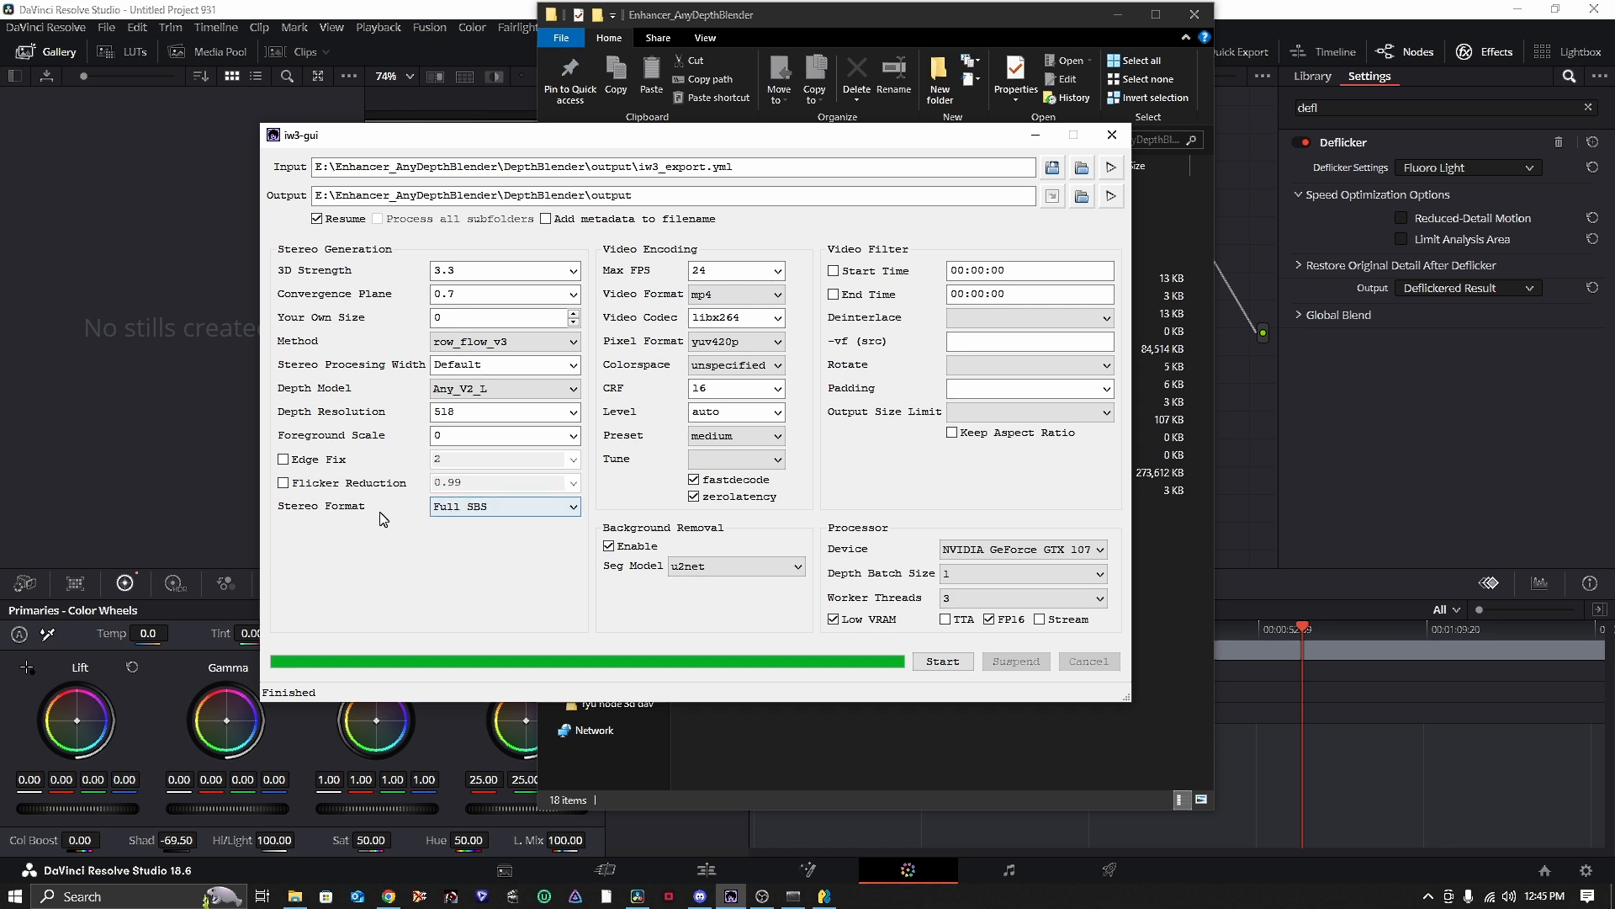
- Switch to File Explorer and locate sam sbs source.mp4 in the Enhancer_AnyDepthBlender folder
{"action": "left_click", "coordinate": [834, 749]}
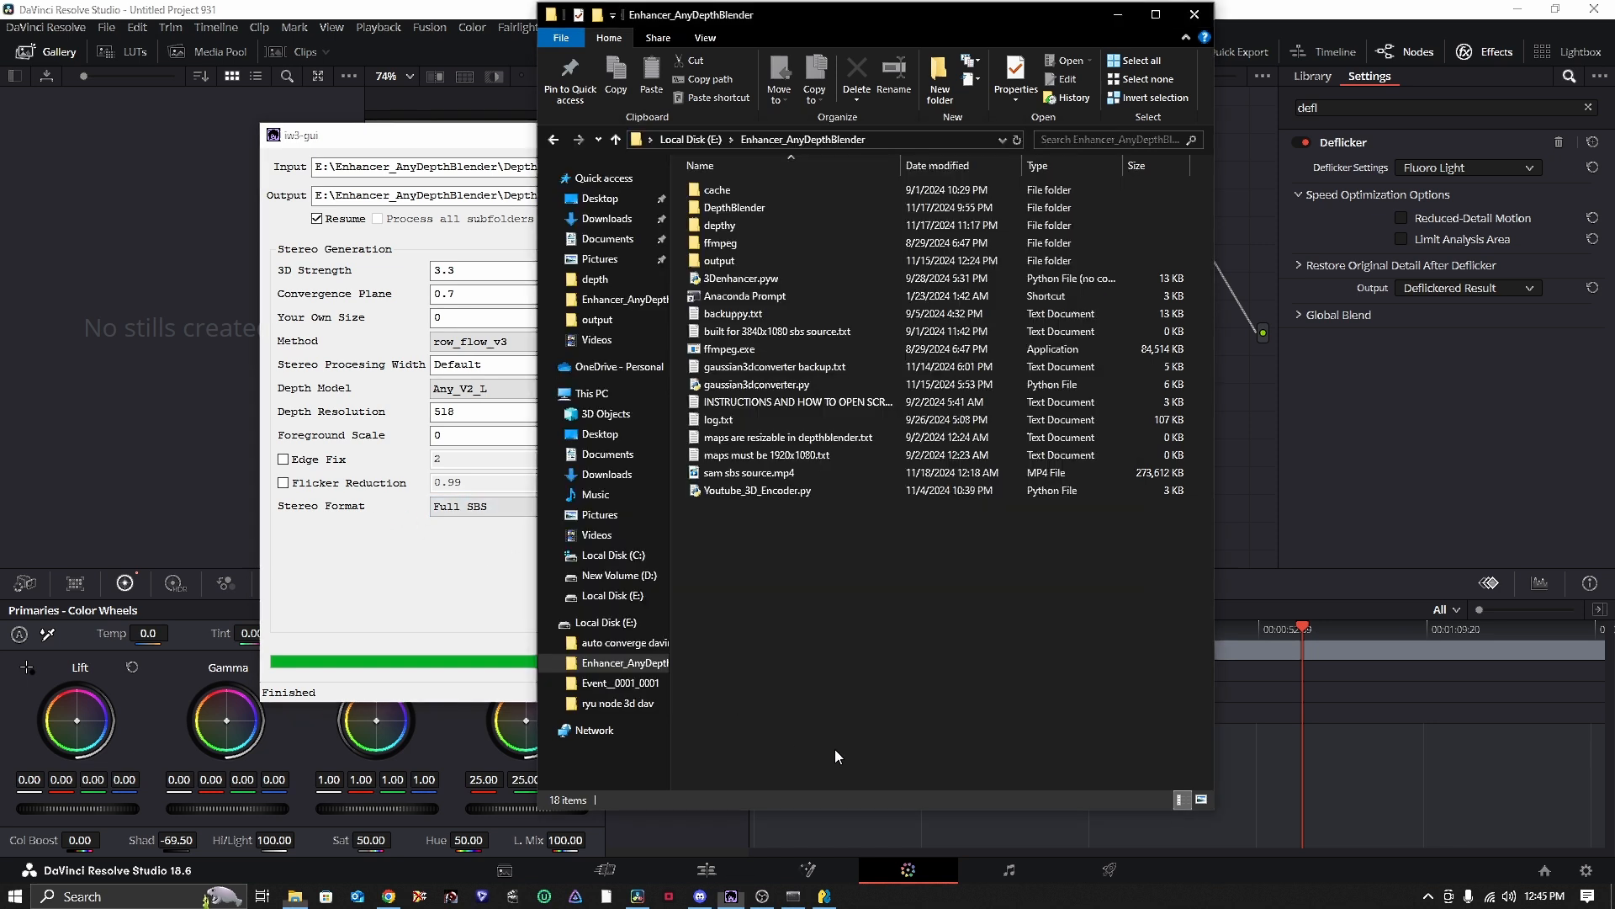
{"action": "left_click", "coordinate": [737, 474]}
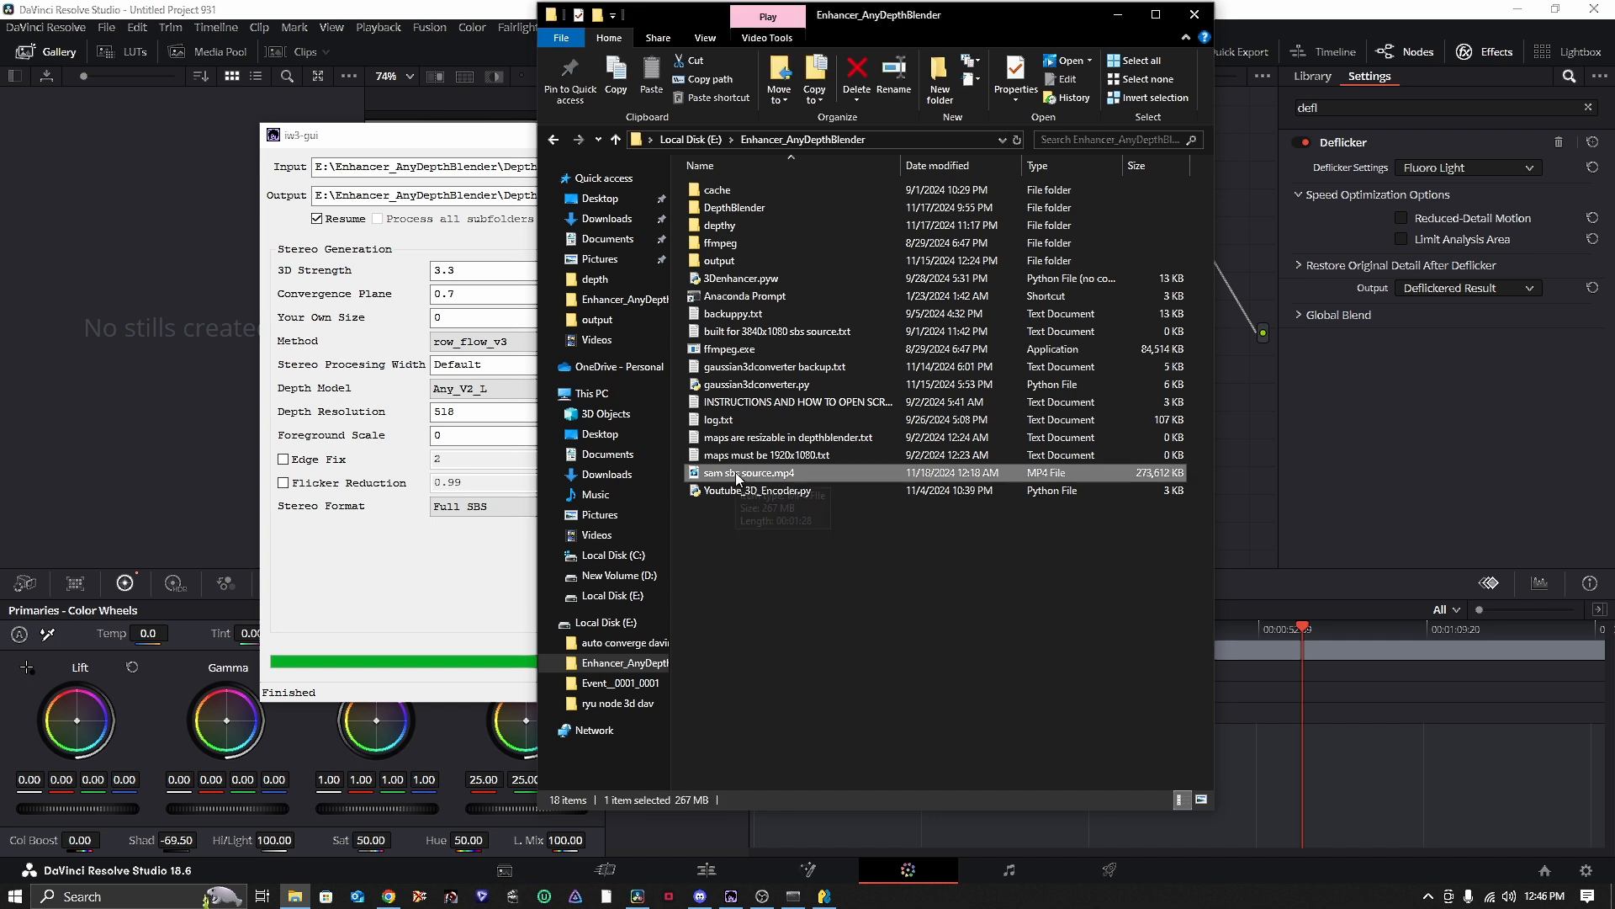
{"action": "left_click", "coordinate": [850, 609]}
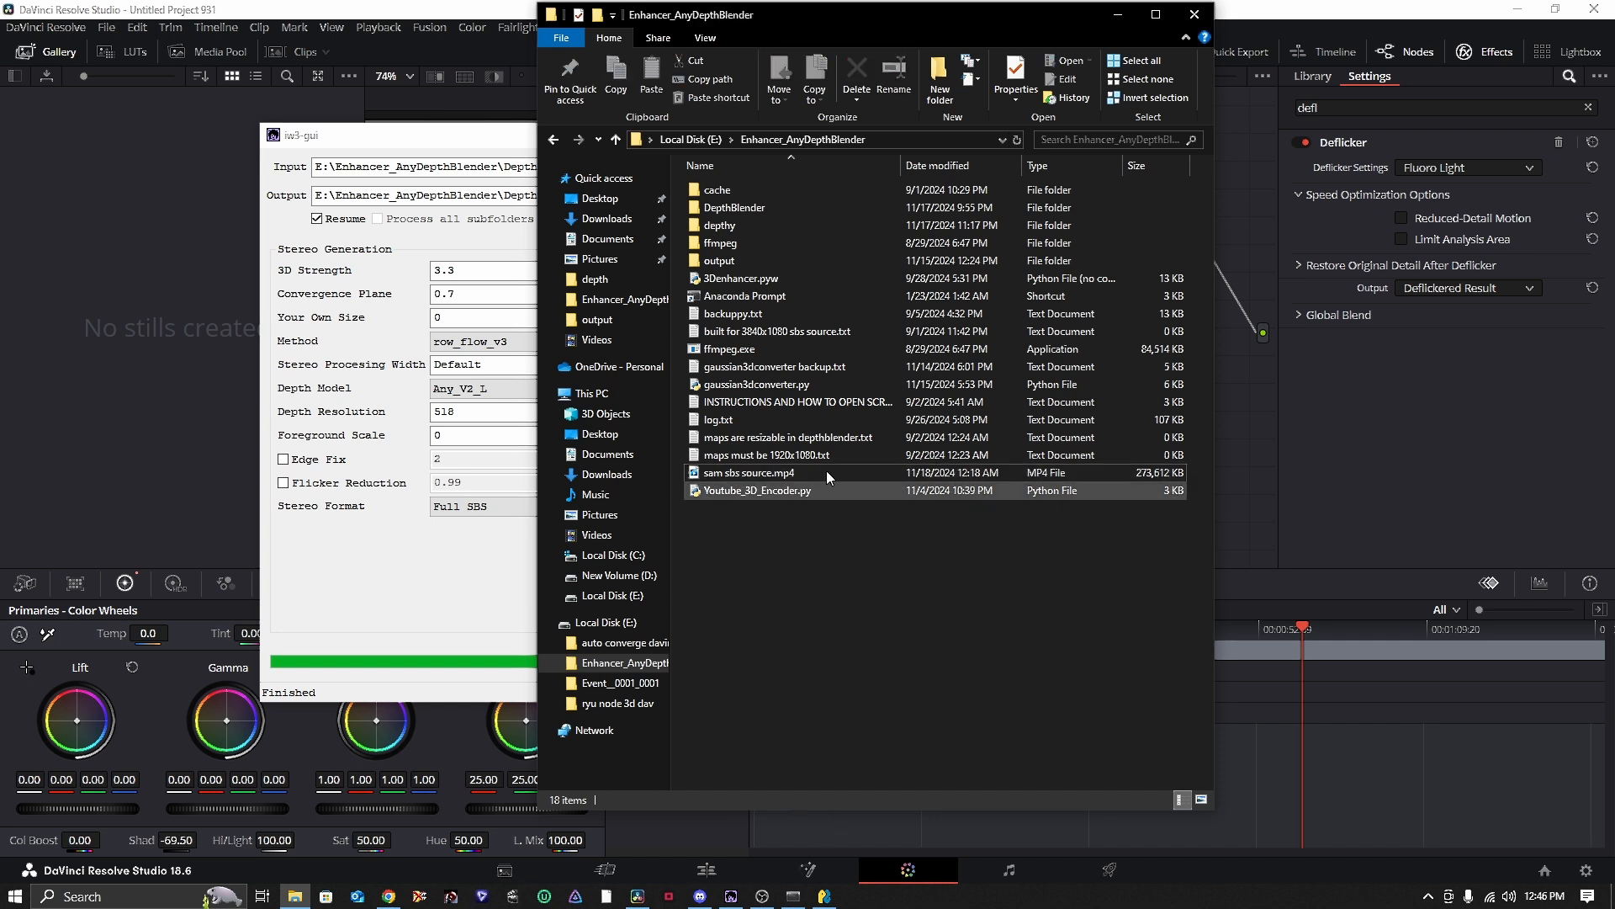
- Switch to the Anaconda Prompt and close the running Depth Blender program to free the command line
{"action": "left_click", "coordinate": [905, 144]}
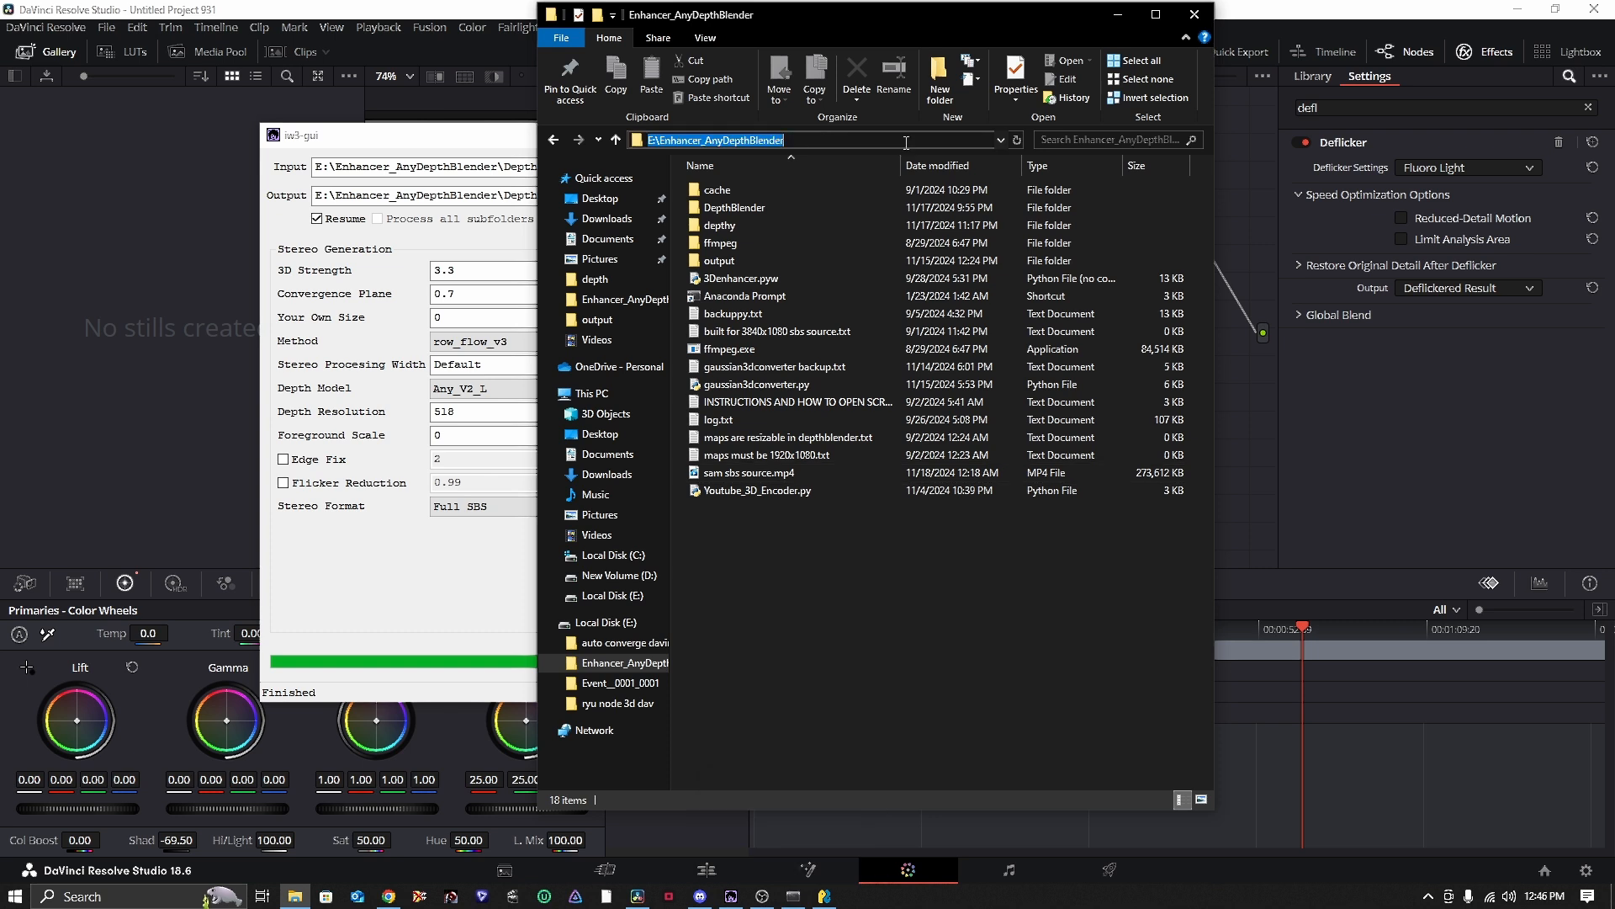
{"action": "left_click", "coordinate": [793, 896]}
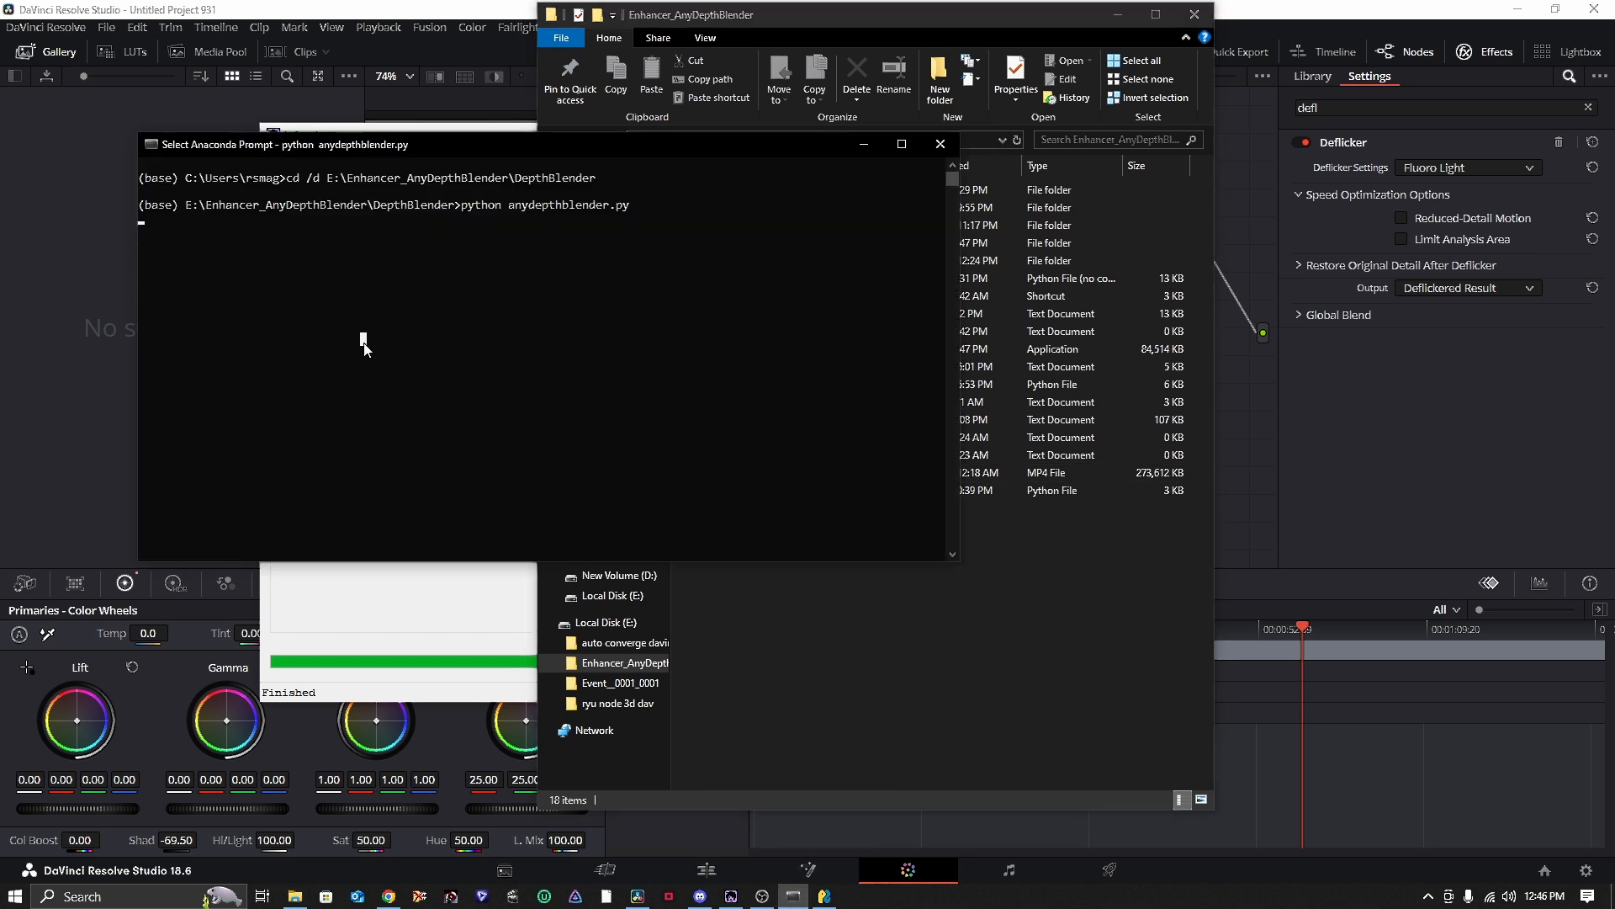
{"action": "right_click", "coordinate": [363, 344]}
{"action": "left_click", "coordinate": [823, 896]}
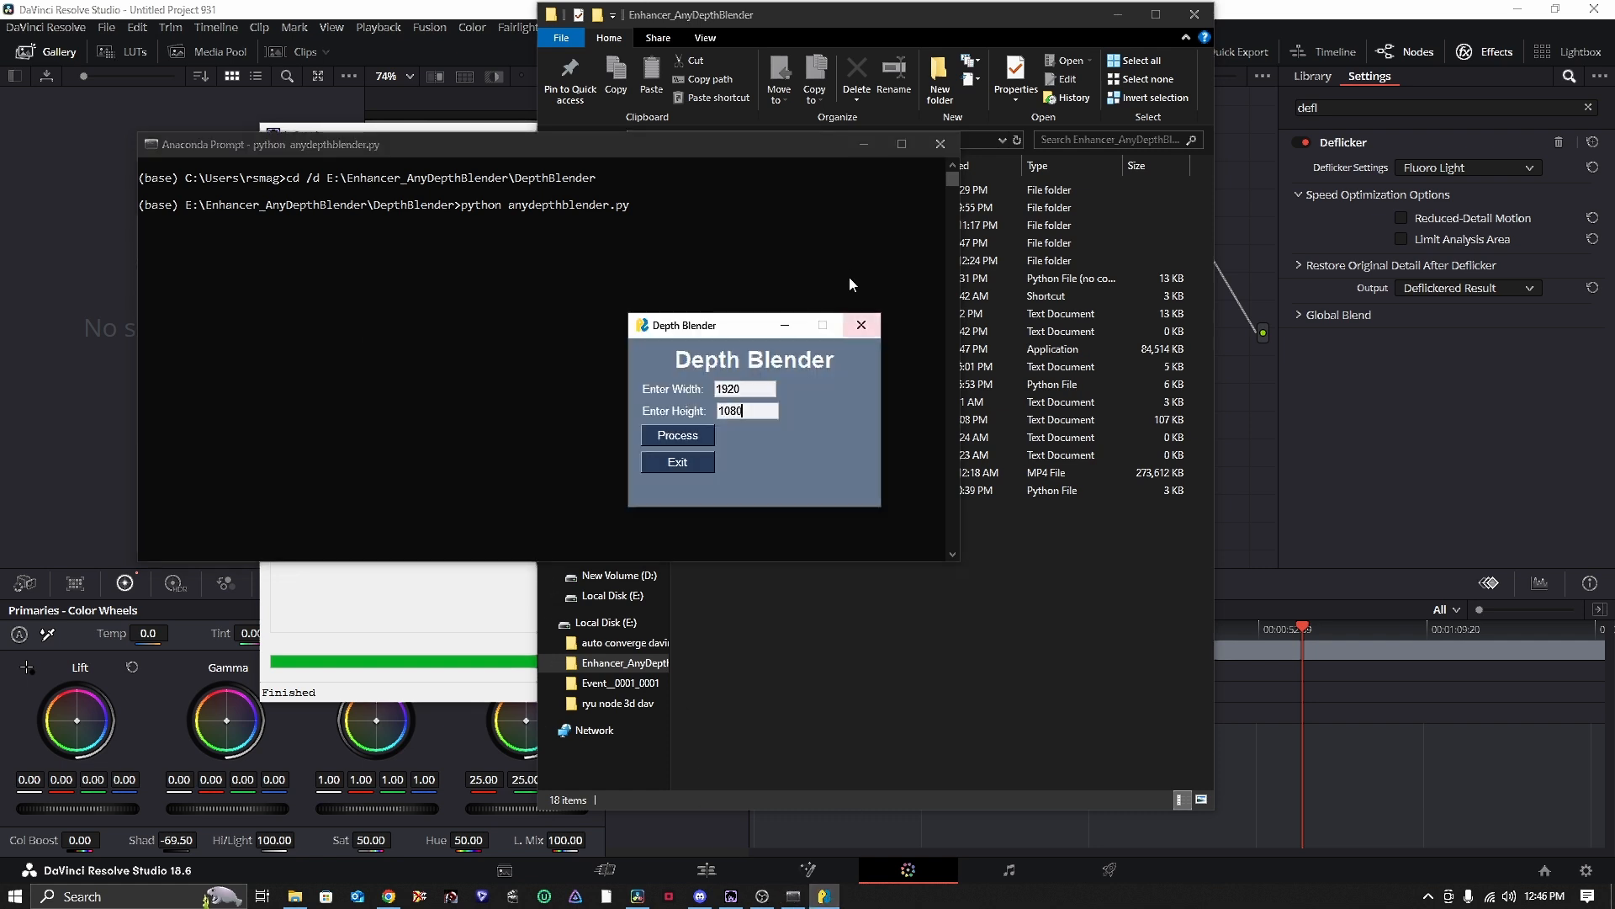
{"action": "left_click", "coordinate": [861, 326]}
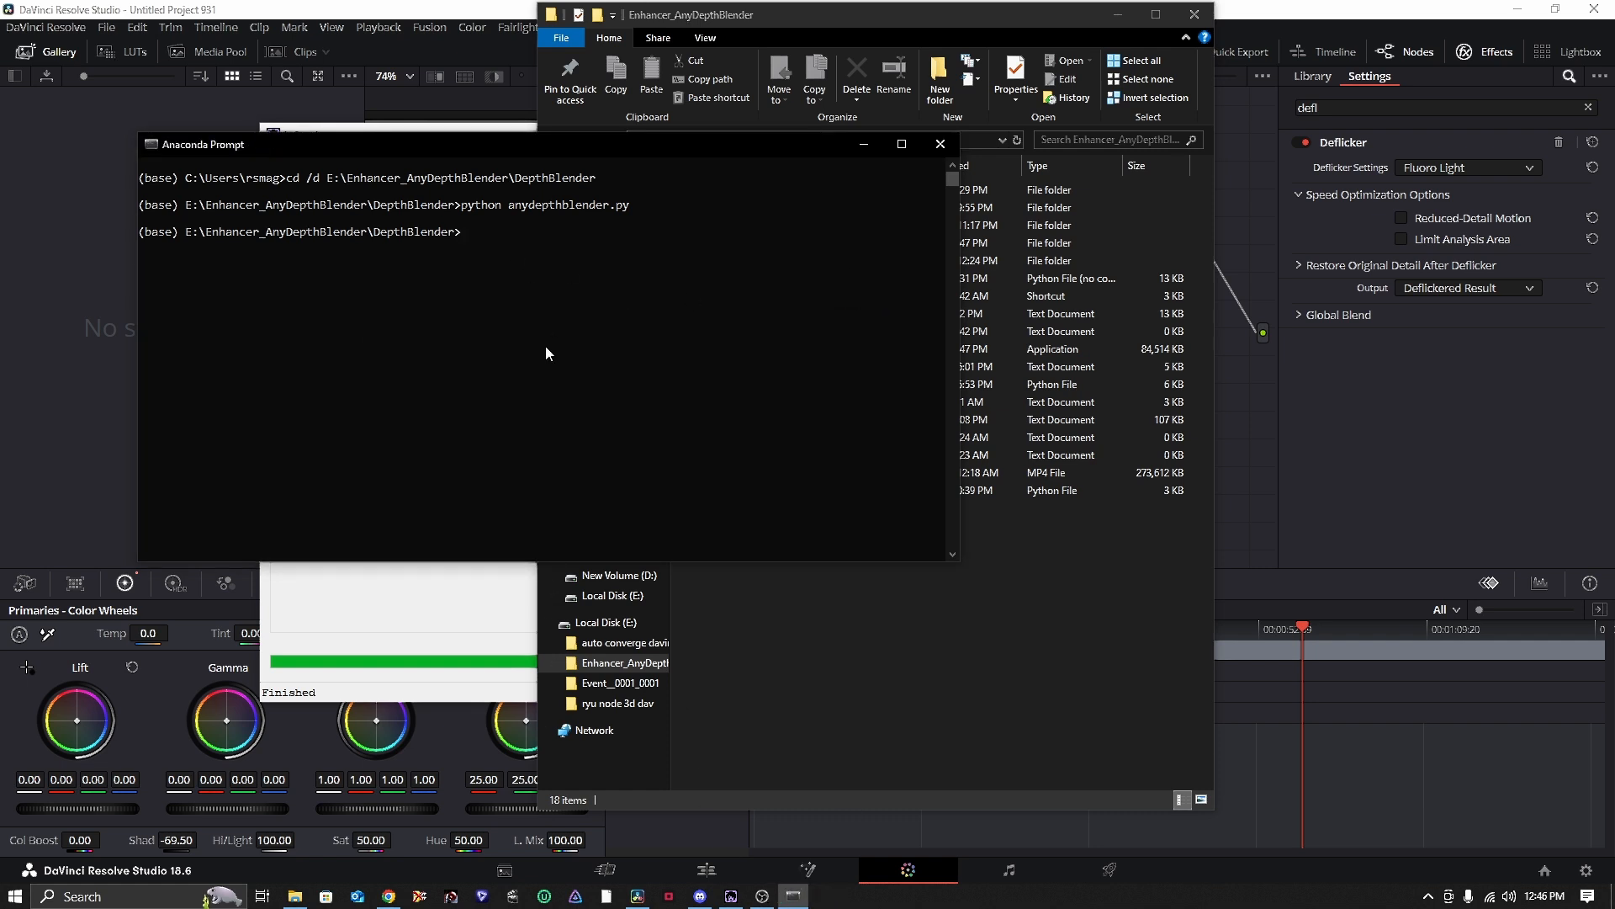
- Change the Anaconda Prompt directory to E:\Enhancer_AnyDepthBlender, copying the path from File Explorer, and launch the enhancer with python 3denhancer.pyw
{"action": "type", "text": "cd /d"}
{"action": "left_click", "coordinate": [987, 141]}
{"action": "key", "text": "ctrl+c"}
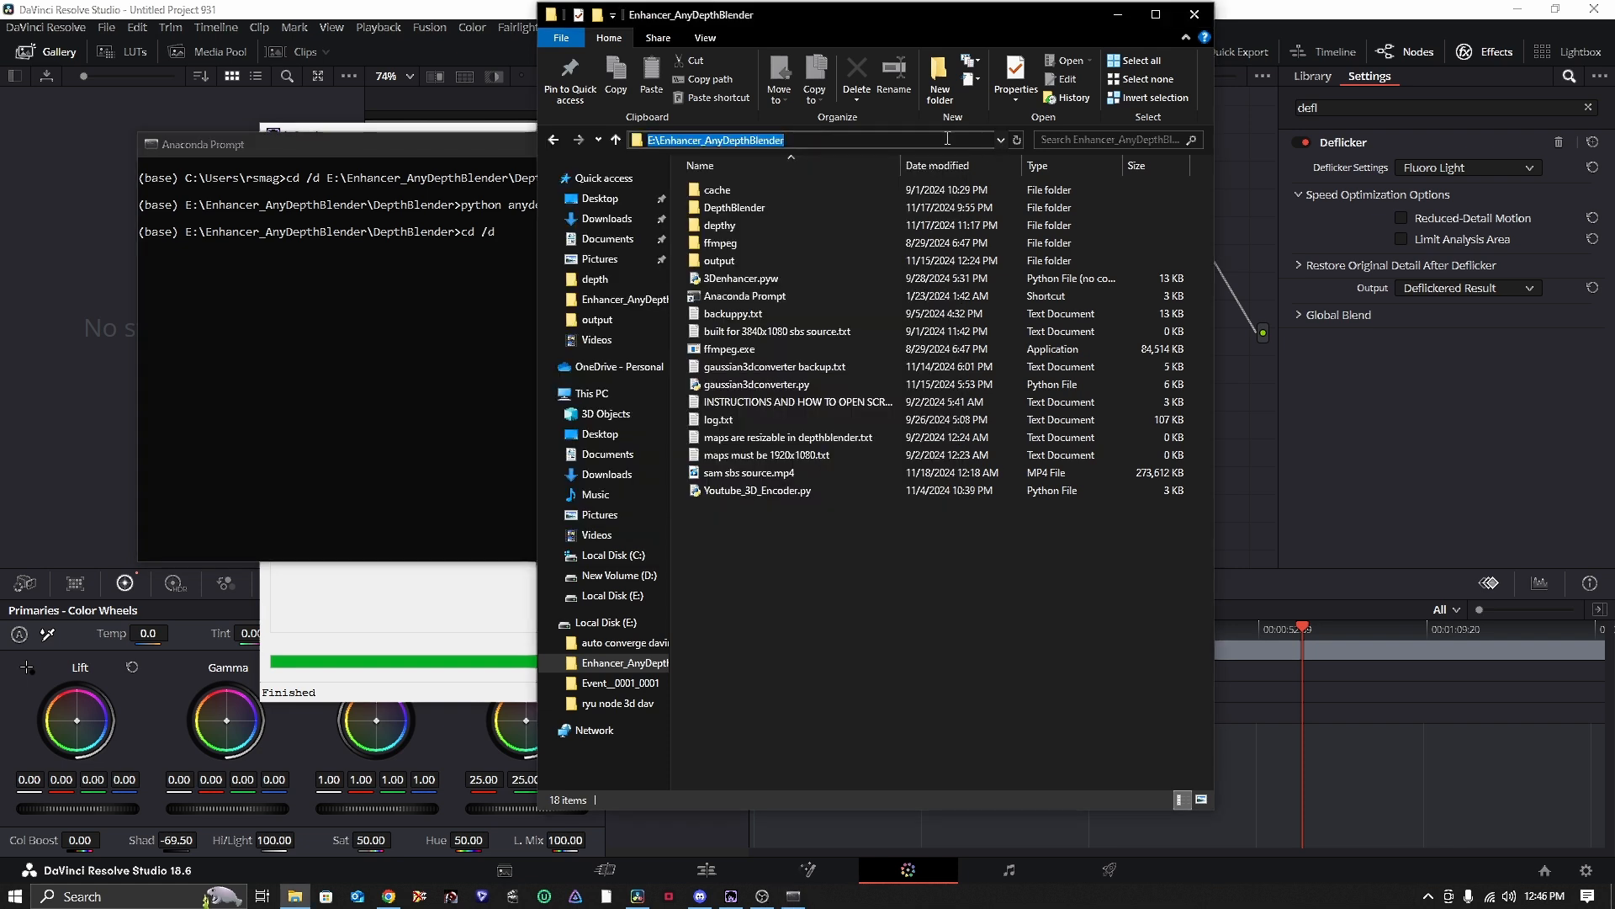
{"action": "left_click", "coordinate": [497, 300]}
{"action": "key", "text": "ctrl+v"}
{"action": "key", "text": "Return"}
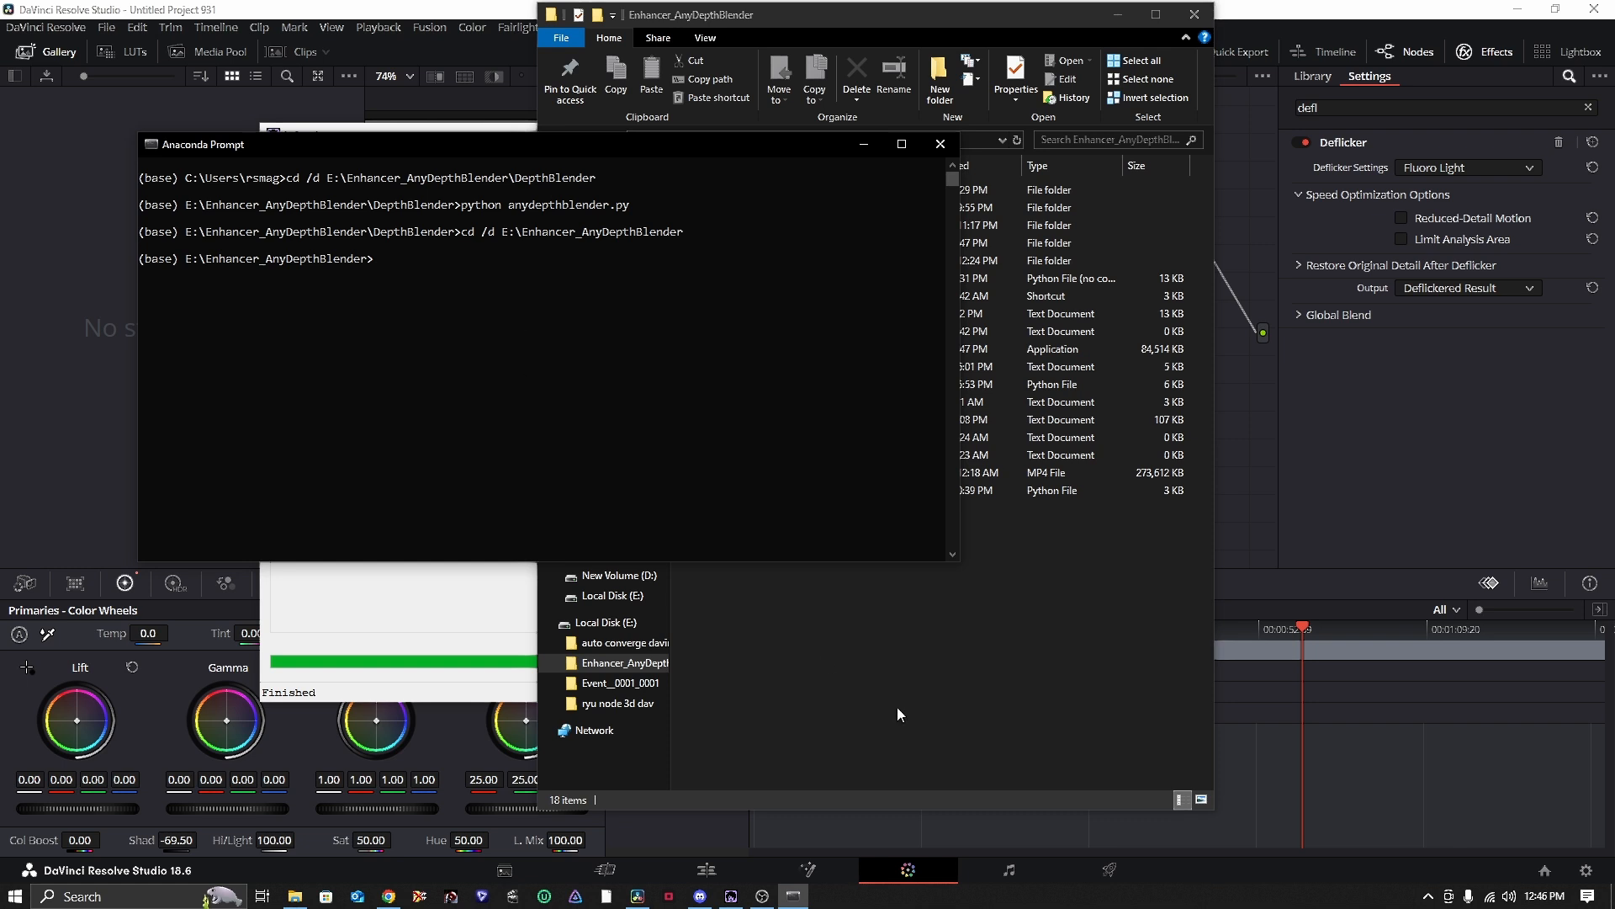
{"action": "type", "text": "python 3denhancer.pyw"}
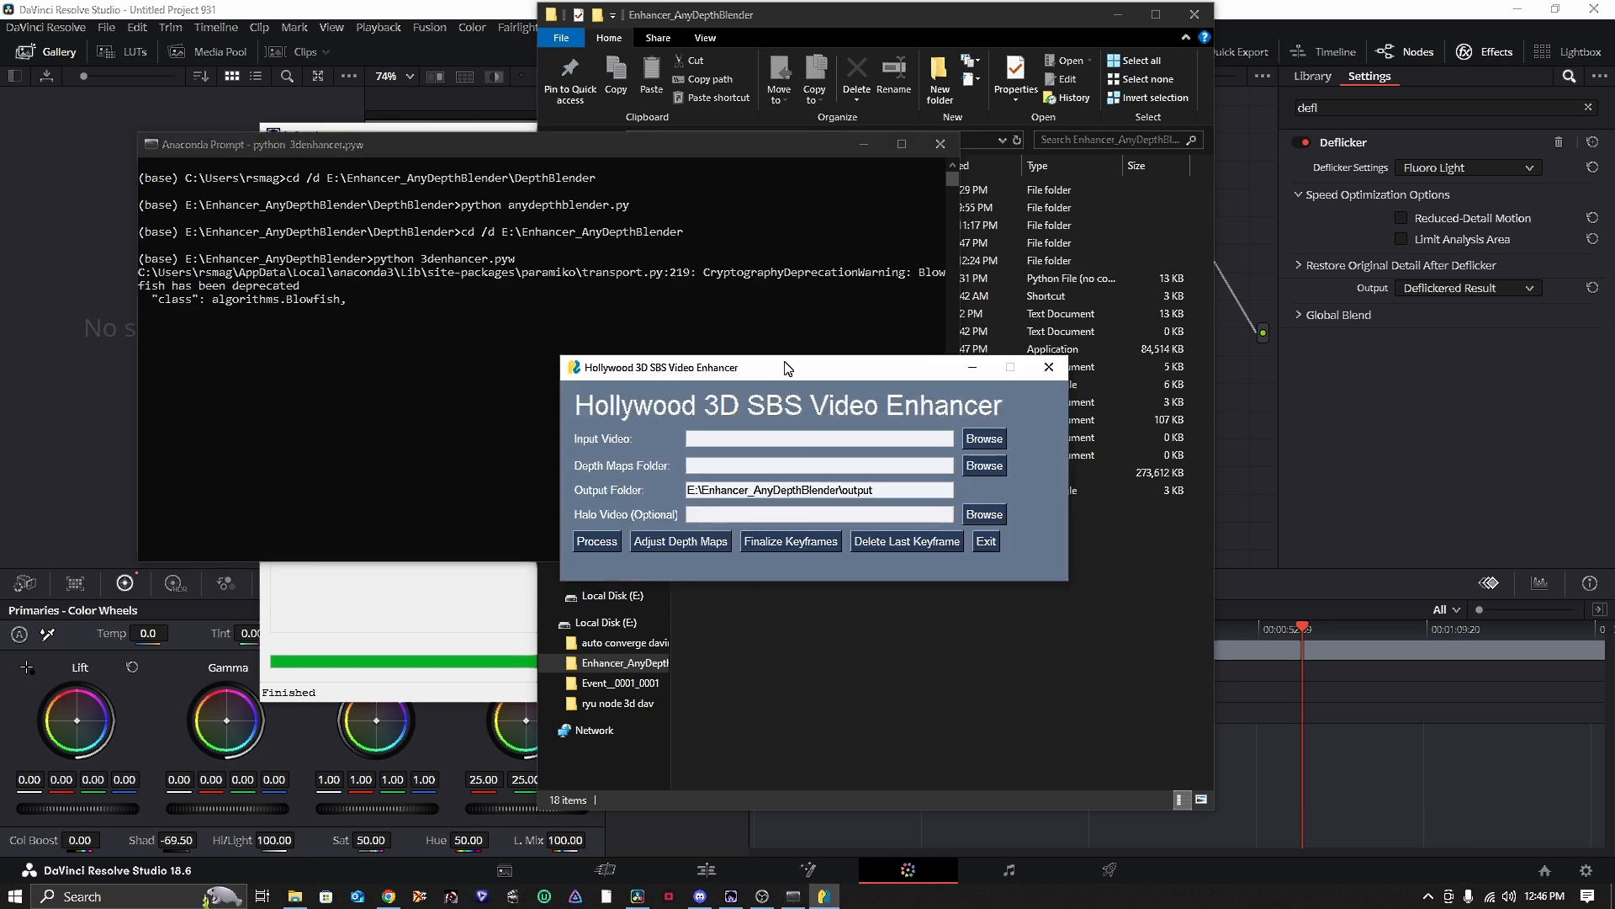
{"action": "mouse_move", "coordinate": [791, 367]}
{"action": "left_mouse_down"}
{"action": "mouse_move", "coordinate": [751, 269]}
{"action": "mouse_move", "coordinate": [793, 352]}
{"action": "left_mouse_up"}
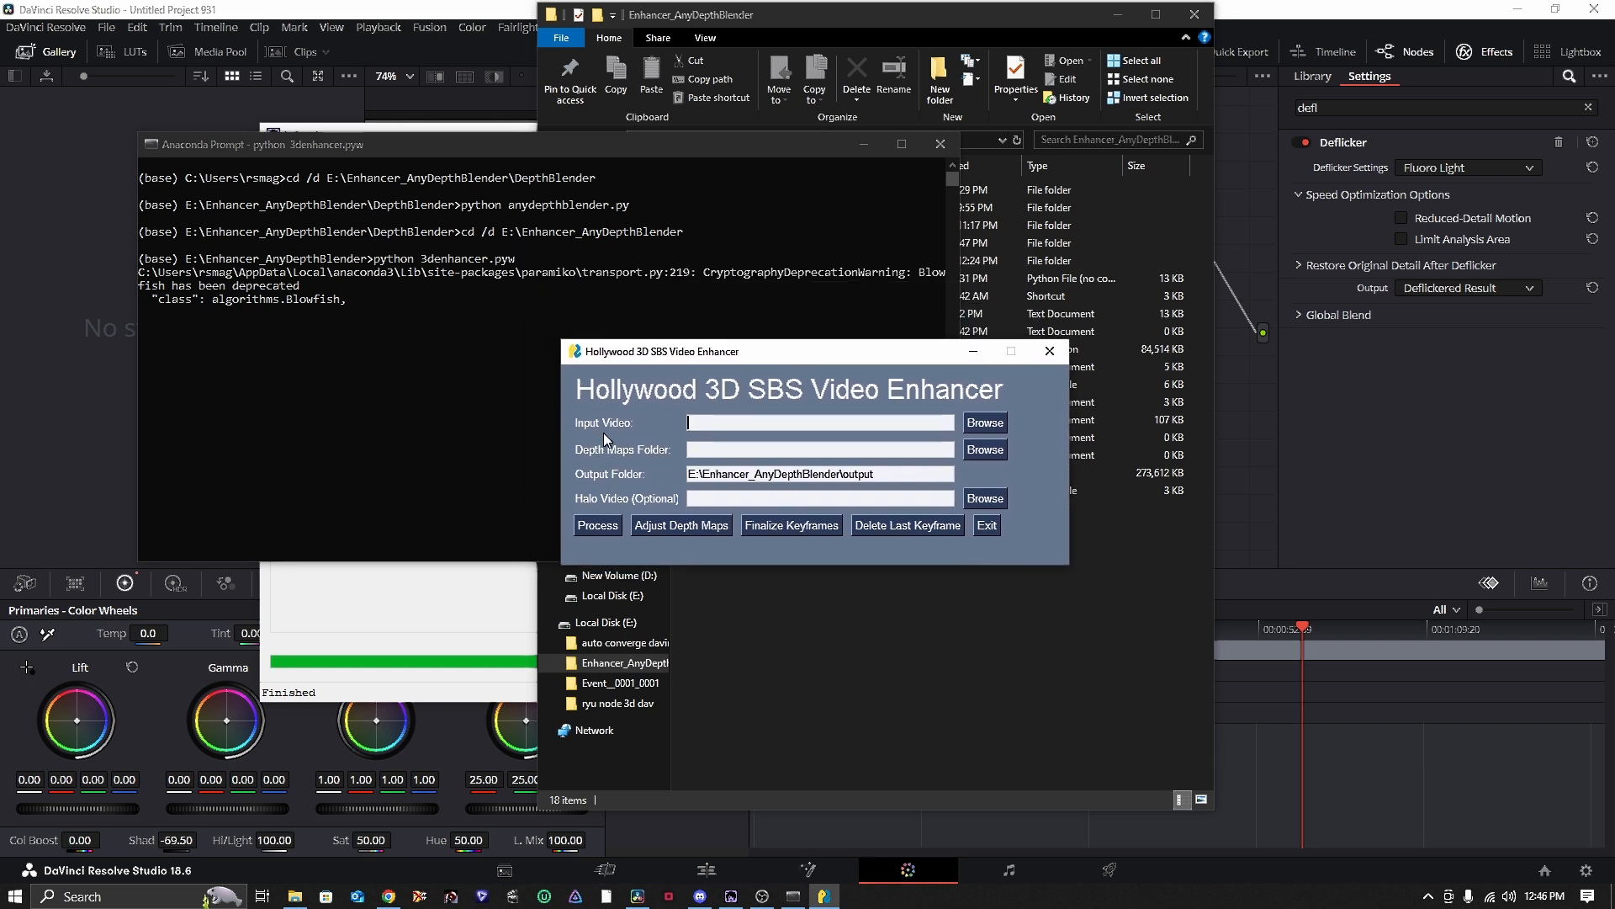
- Set sam sbs source.mp4 from the Enhancer_AnyDepthBlender folder as the enhancer's input video
{"action": "left_click", "coordinate": [981, 422]}
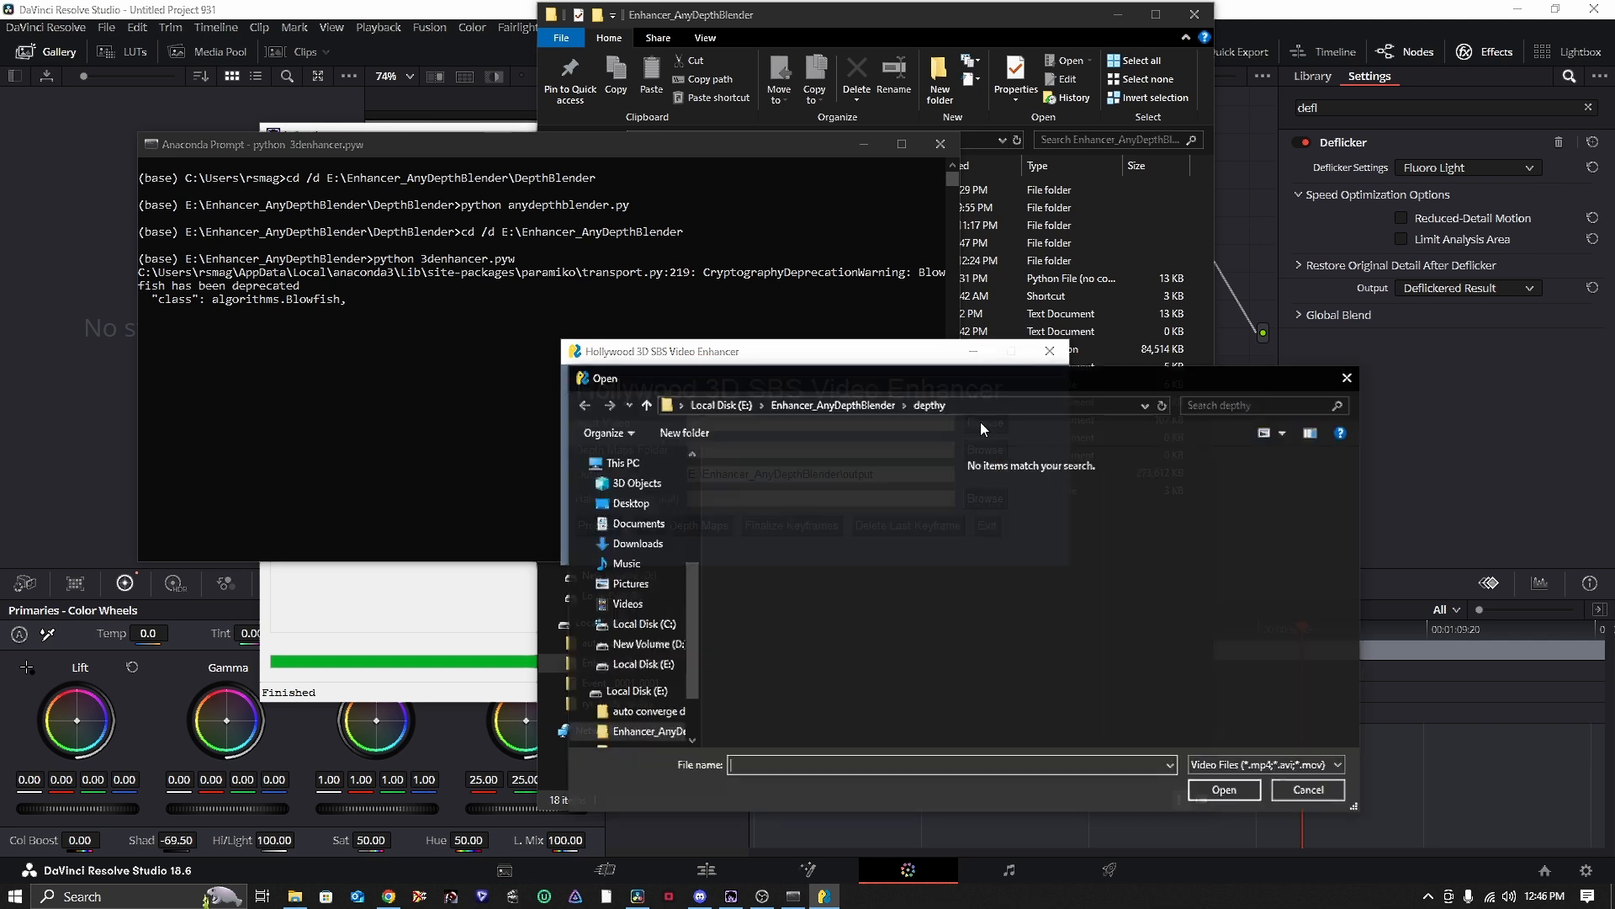
{"action": "left_click", "coordinate": [855, 404]}
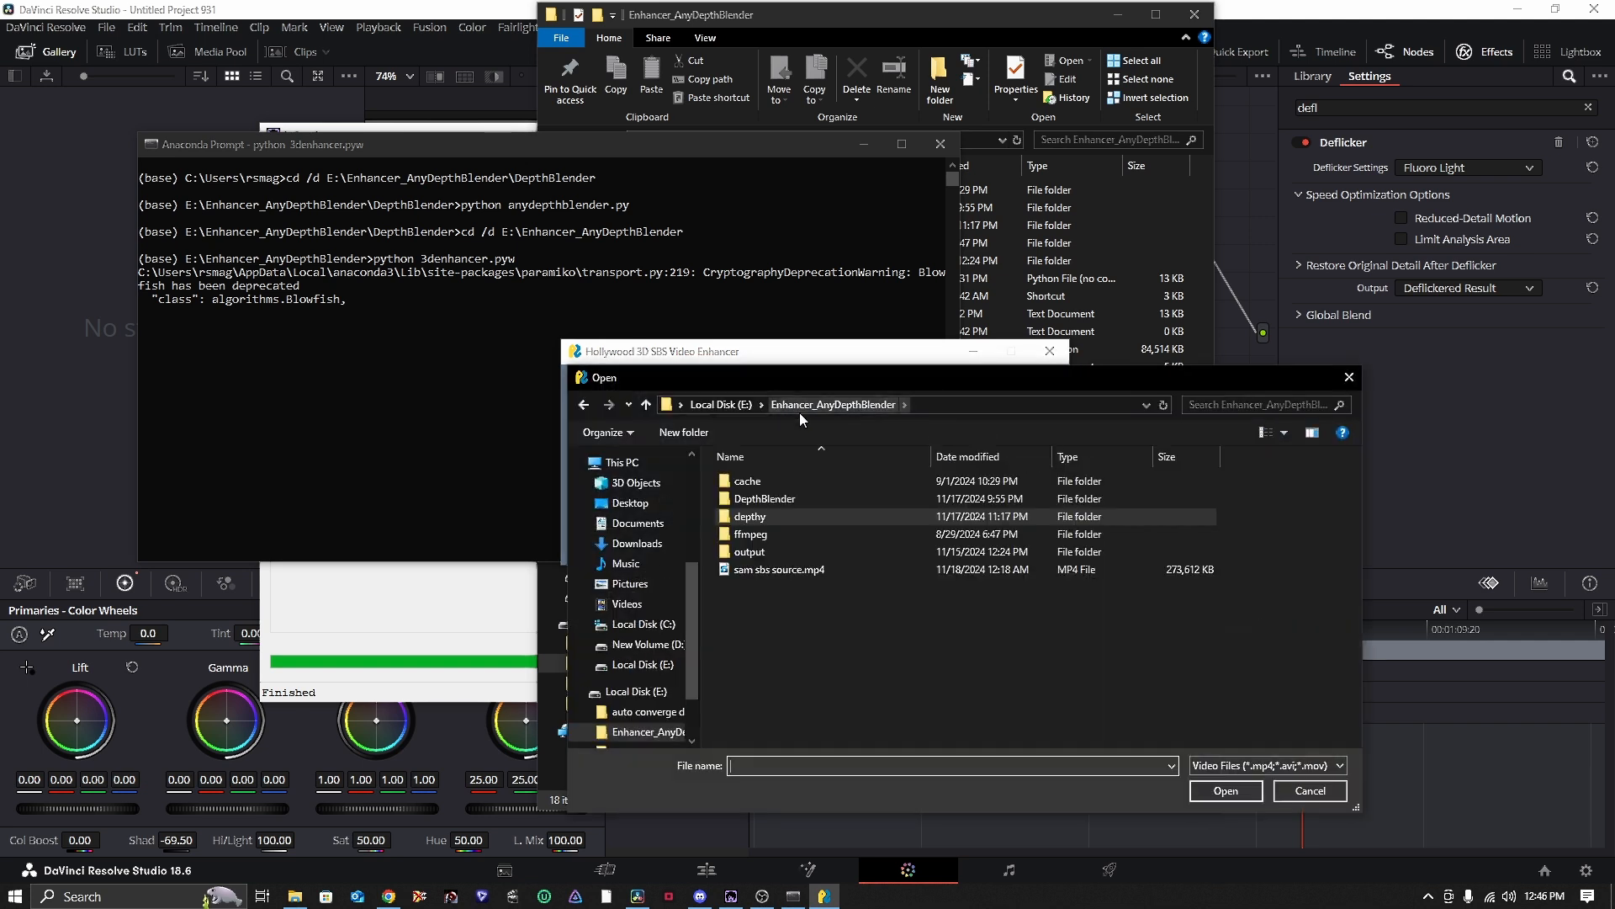
{"action": "left_click", "coordinate": [795, 568]}
{"action": "left_click", "coordinate": [1202, 789]}
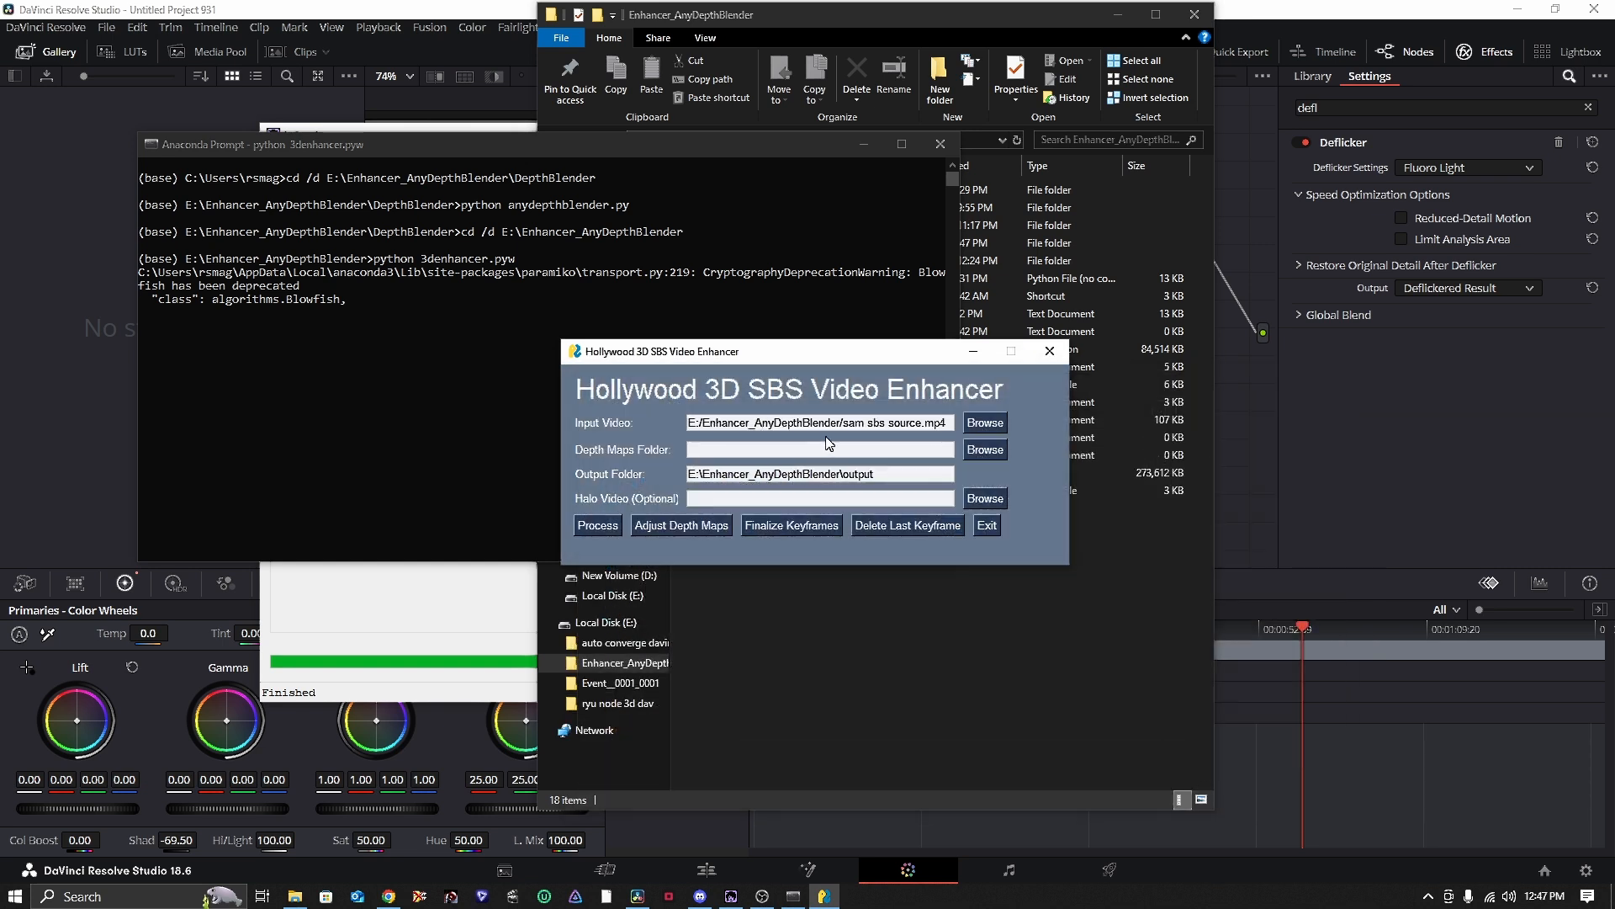
- Set the depthy folder in Enhancer_AnyDepthBlender as the enhancer's depth maps folder
{"action": "left_click", "coordinate": [986, 450]}
{"action": "double_click", "coordinate": [756, 515]}
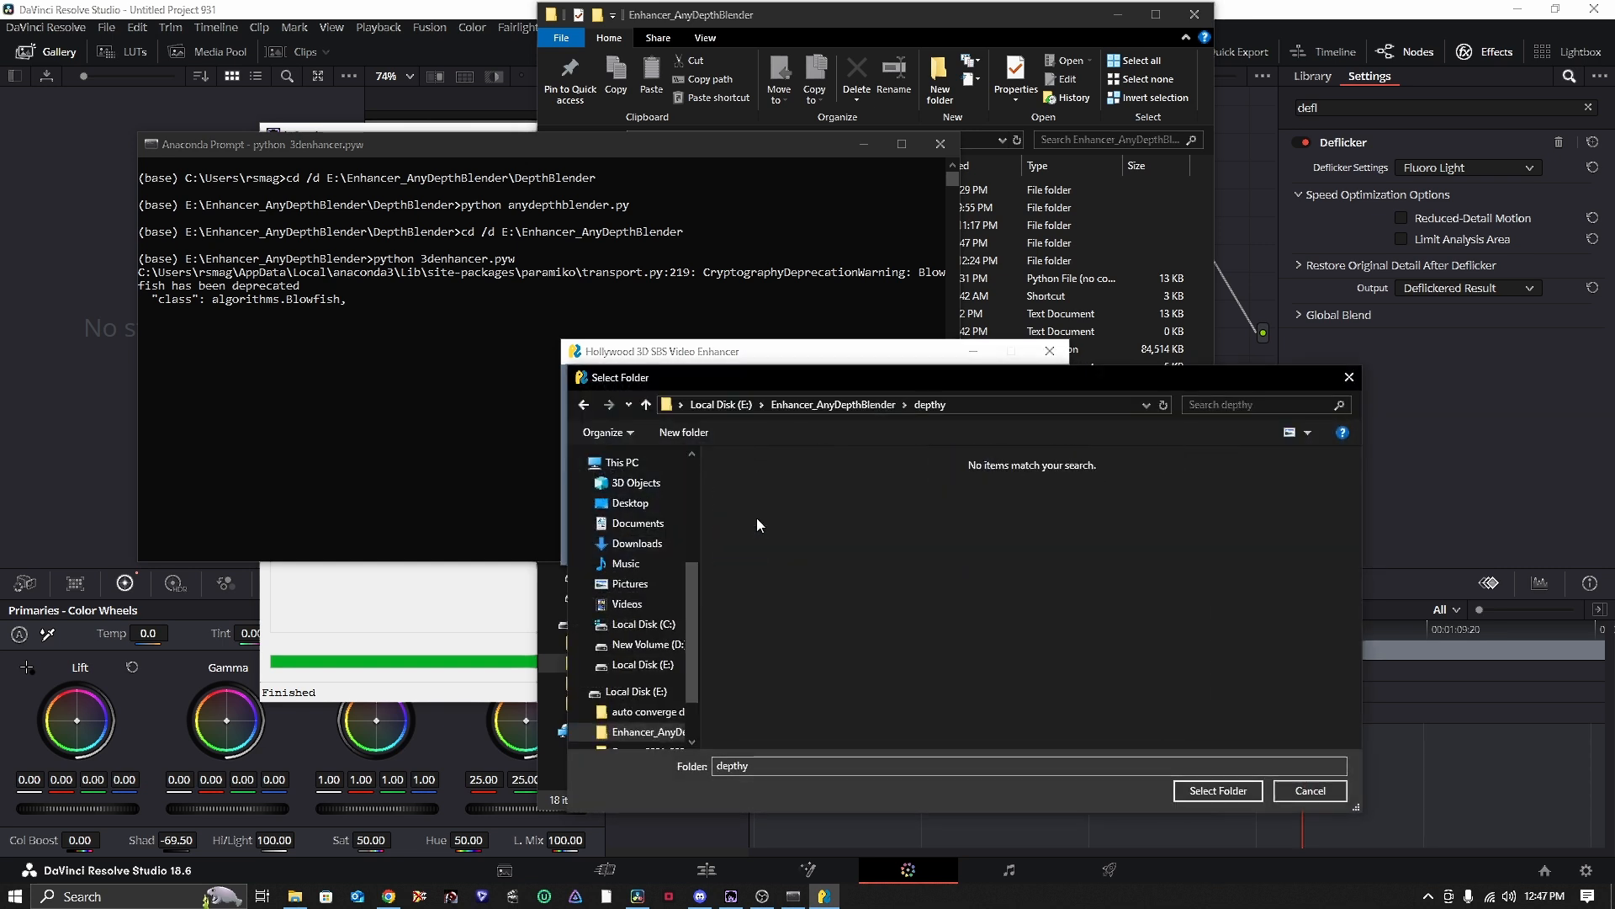
{"action": "left_click", "coordinate": [1195, 793]}
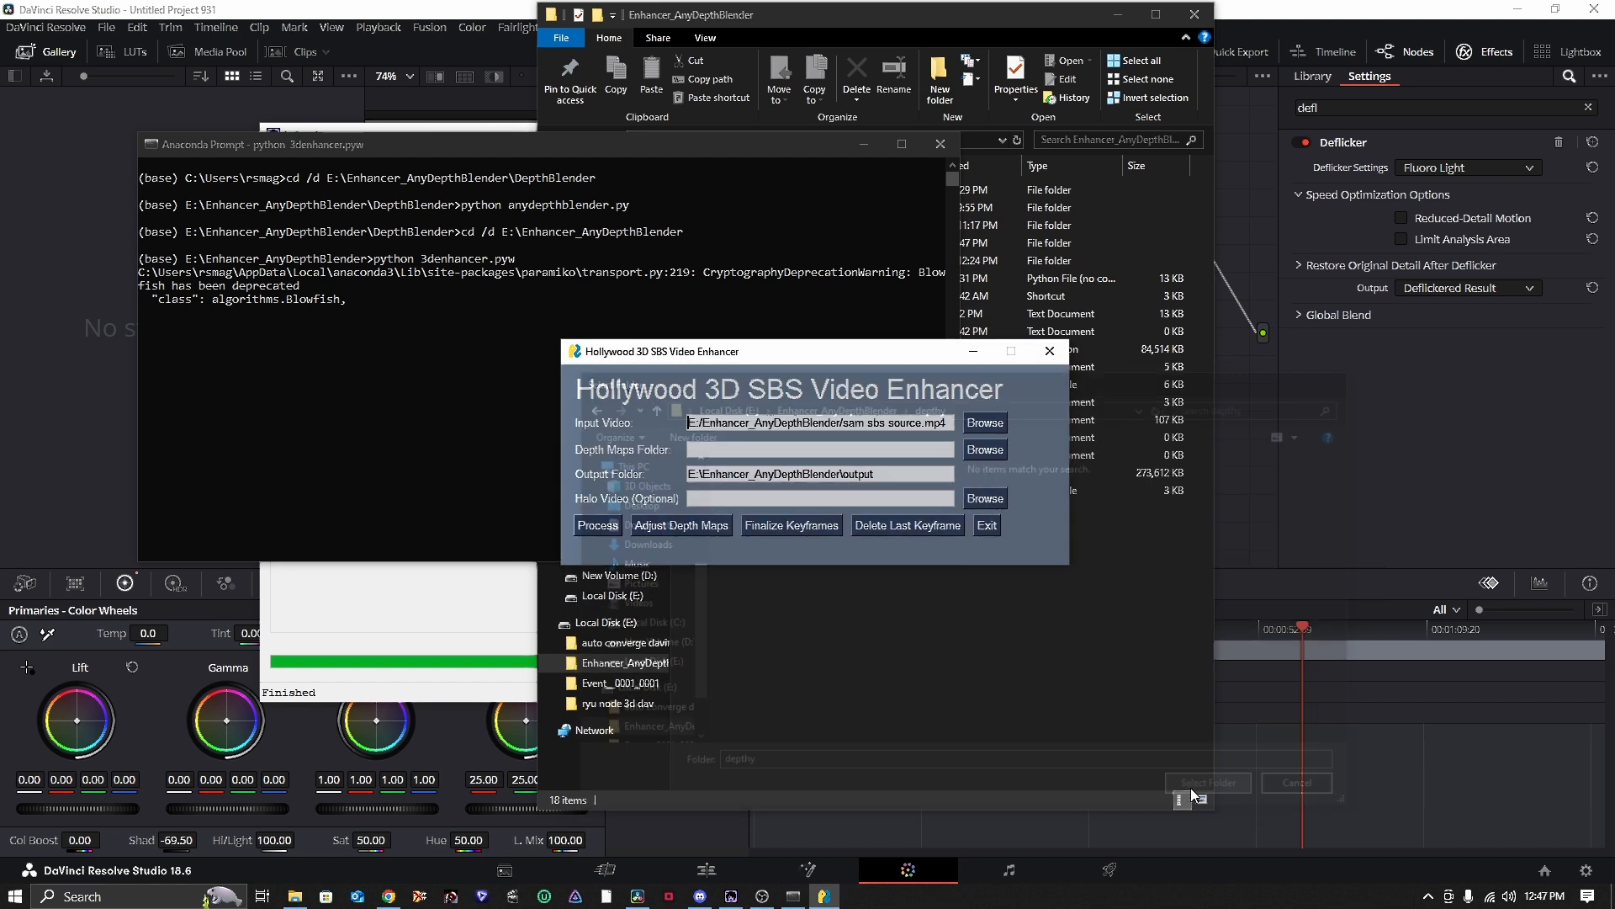
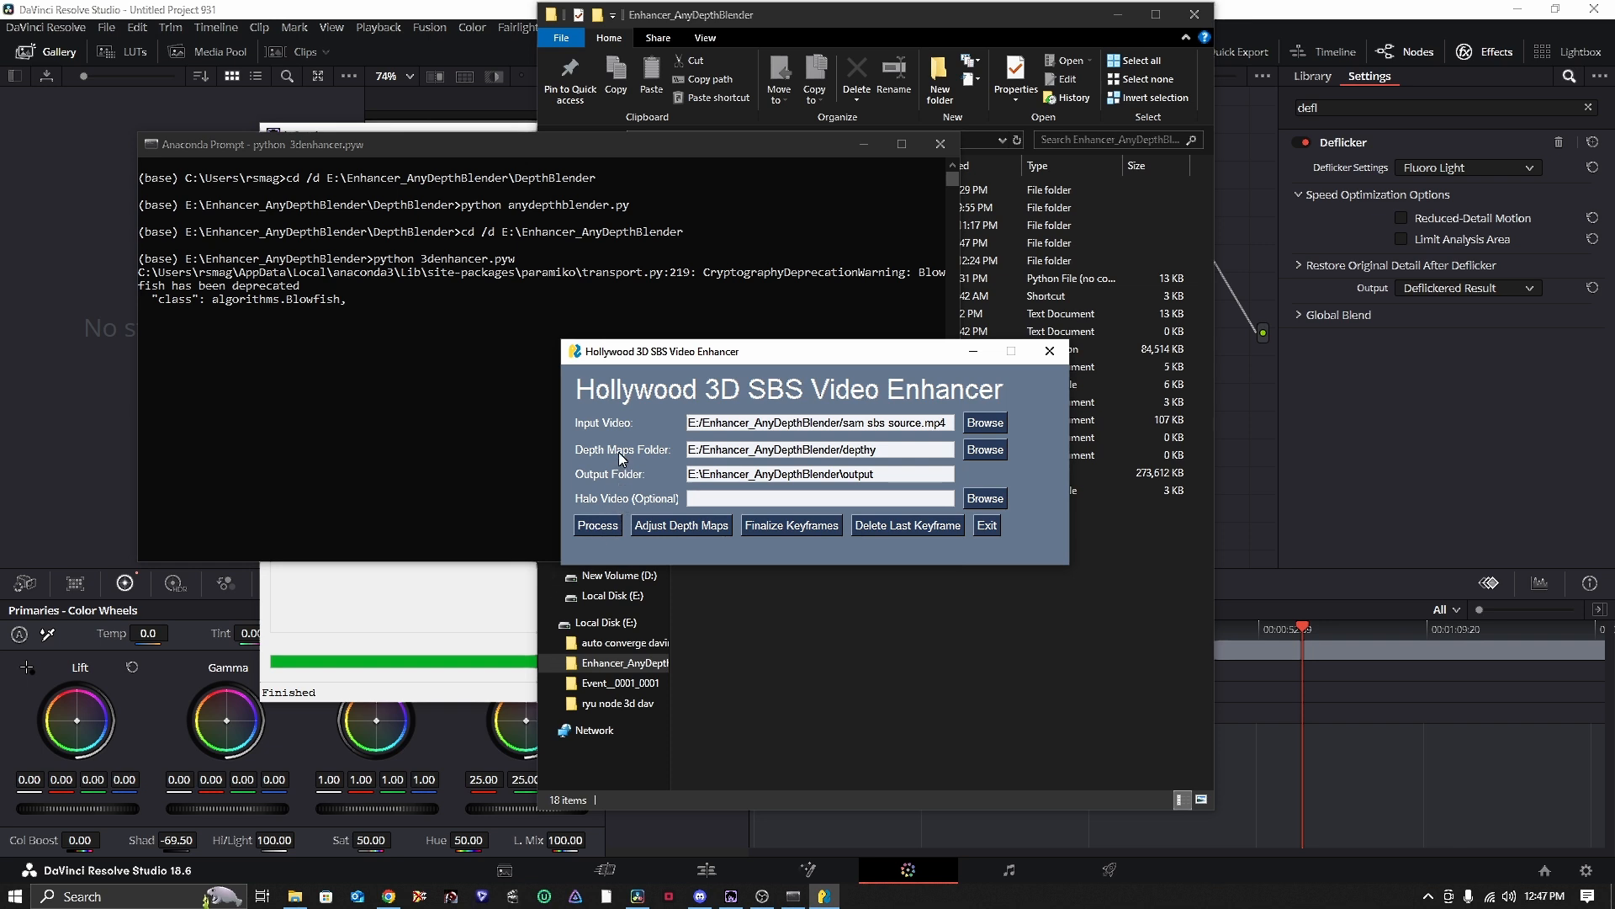
{"action": "left_click_drag", "start_coordinate": [837, 357], "coordinate": [865, 377]}
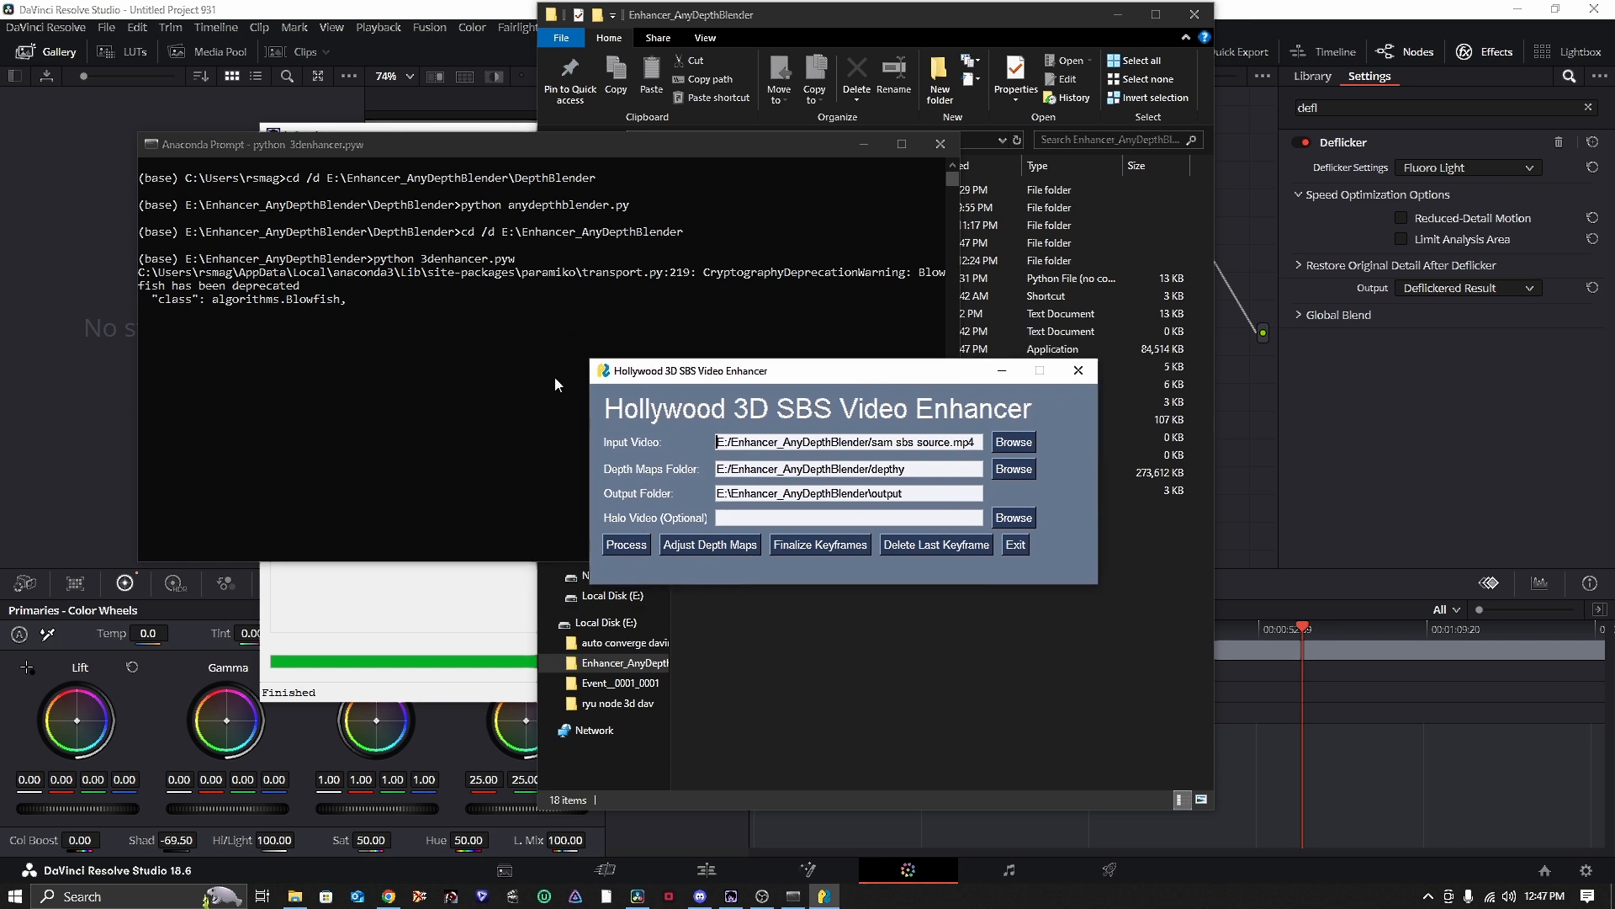
- Switch to File Explorer and open the frames subfolder of Enhancer_AnyDepthBlender's output folder to examine the left and right images
{"action": "left_click", "coordinate": [919, 687]}
{"action": "double_click", "coordinate": [729, 262]}
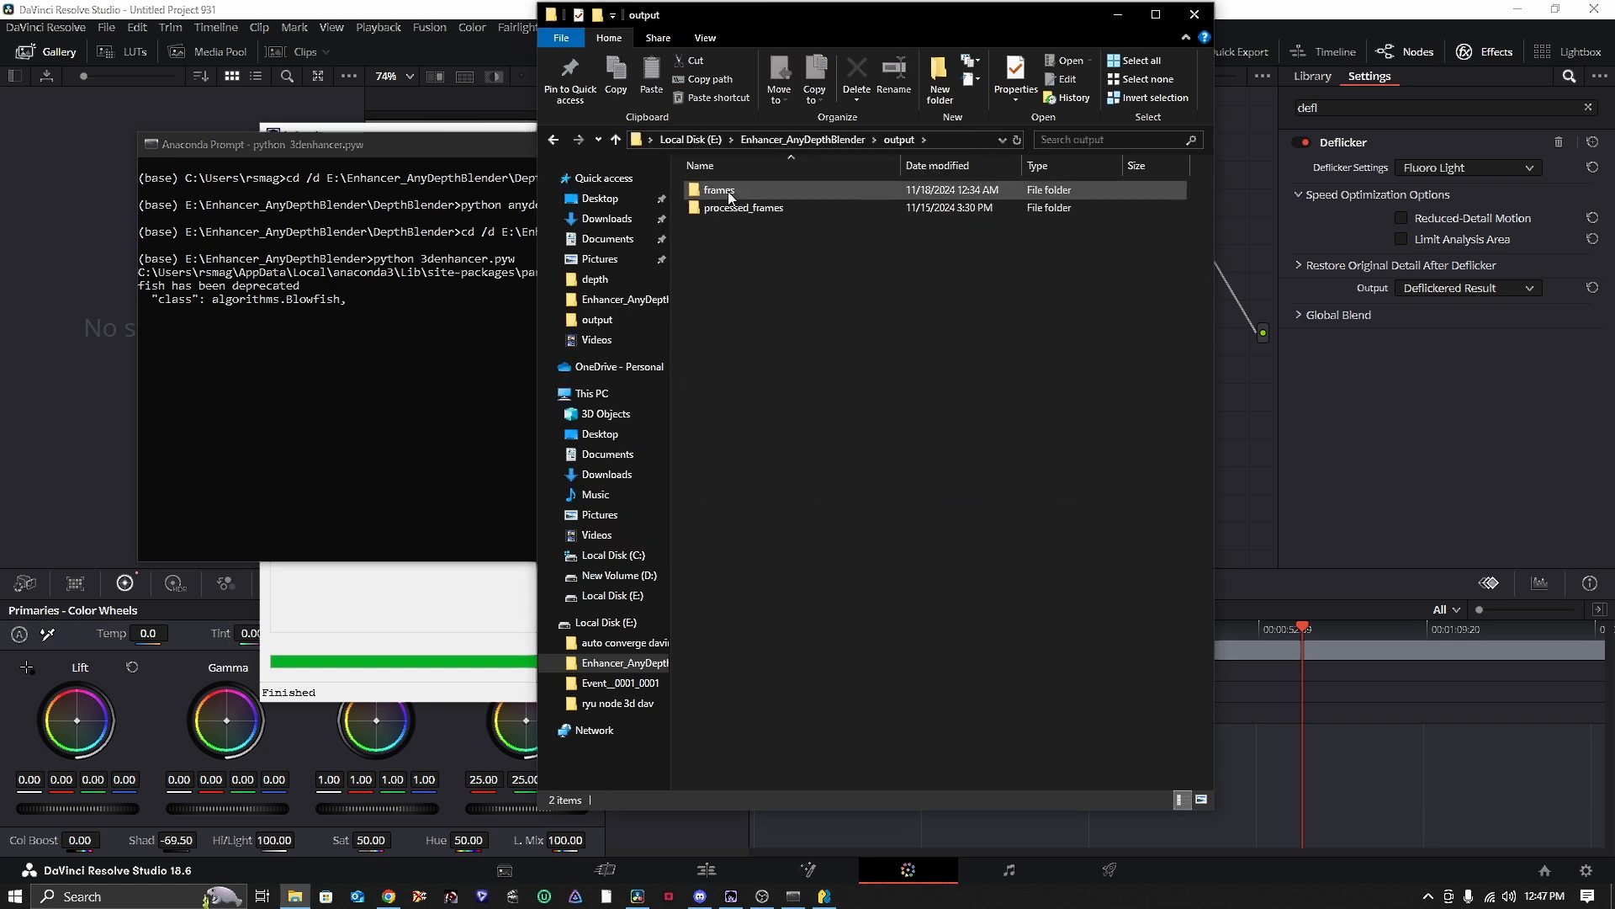
{"action": "double_click", "coordinate": [723, 191]}
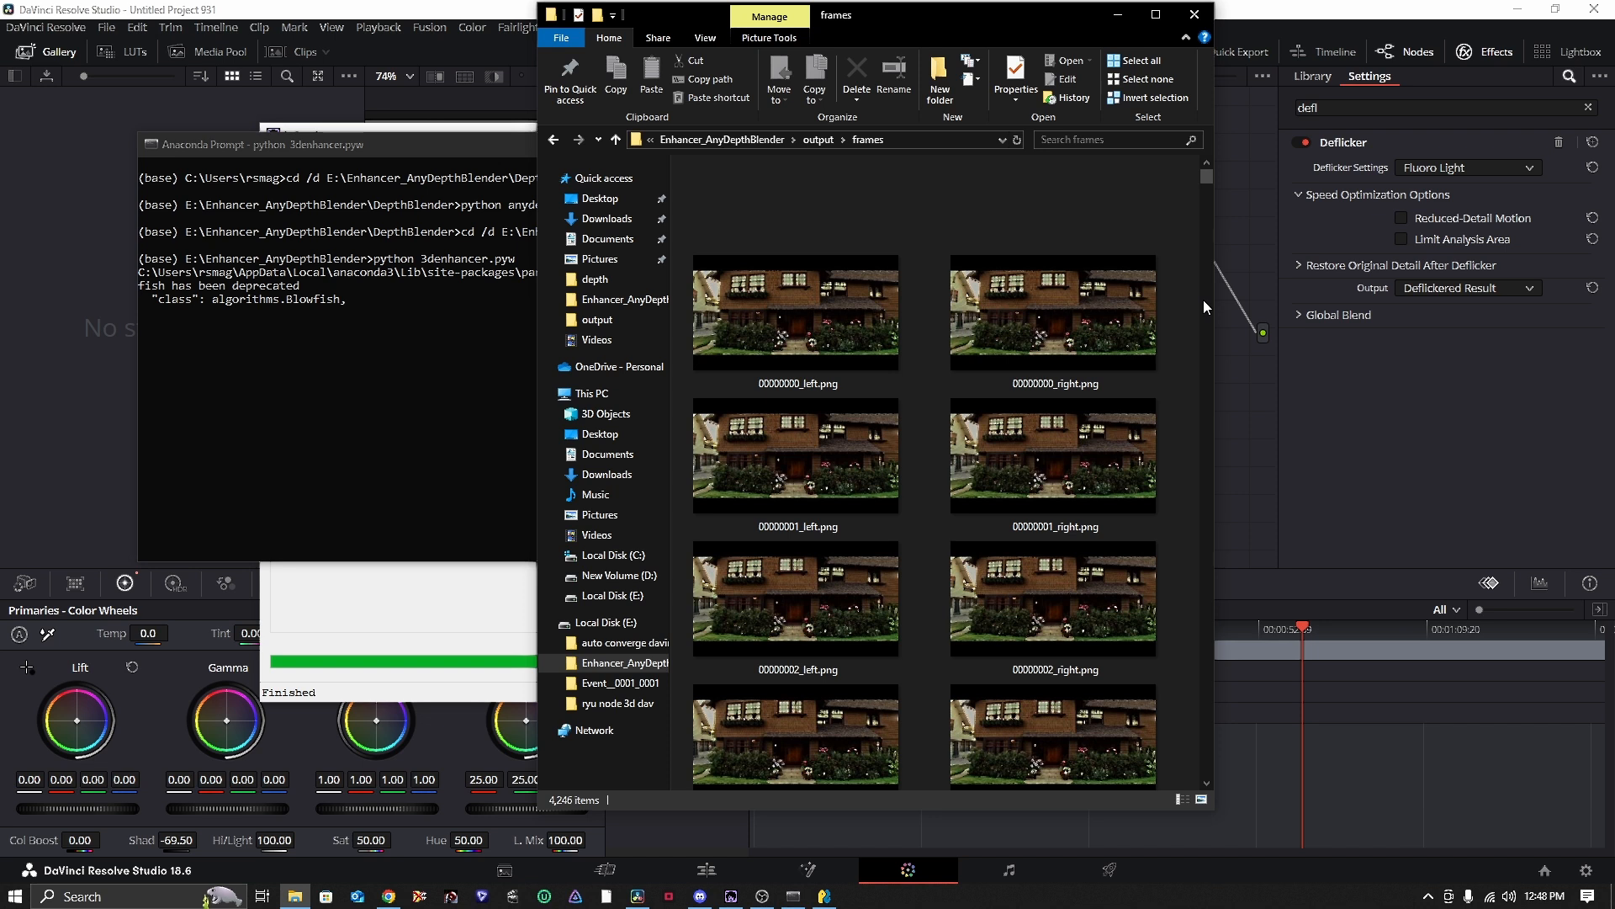
- Switch to DaVinci Resolve and add the left and right image sequences from the Enhancer_AnyDepthBlender output\frames folder to the Master bin
{"action": "left_click_drag", "start_coordinate": [1206, 182], "coordinate": [1215, 793]}
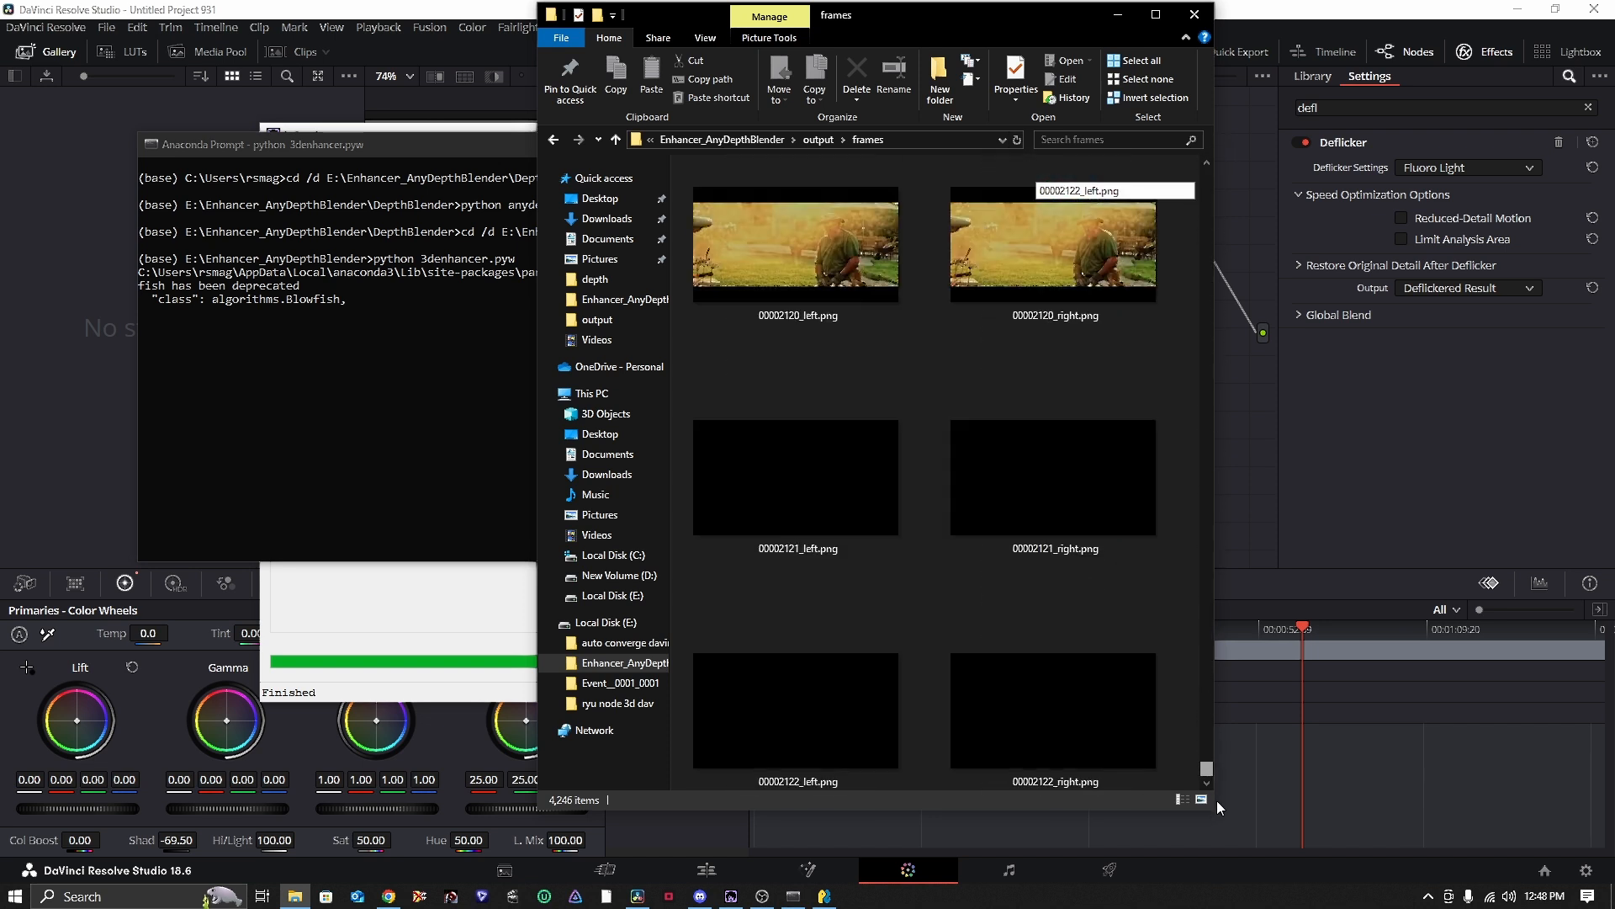
{"action": "left_click_drag", "start_coordinate": [1207, 769], "coordinate": [1175, 170]}
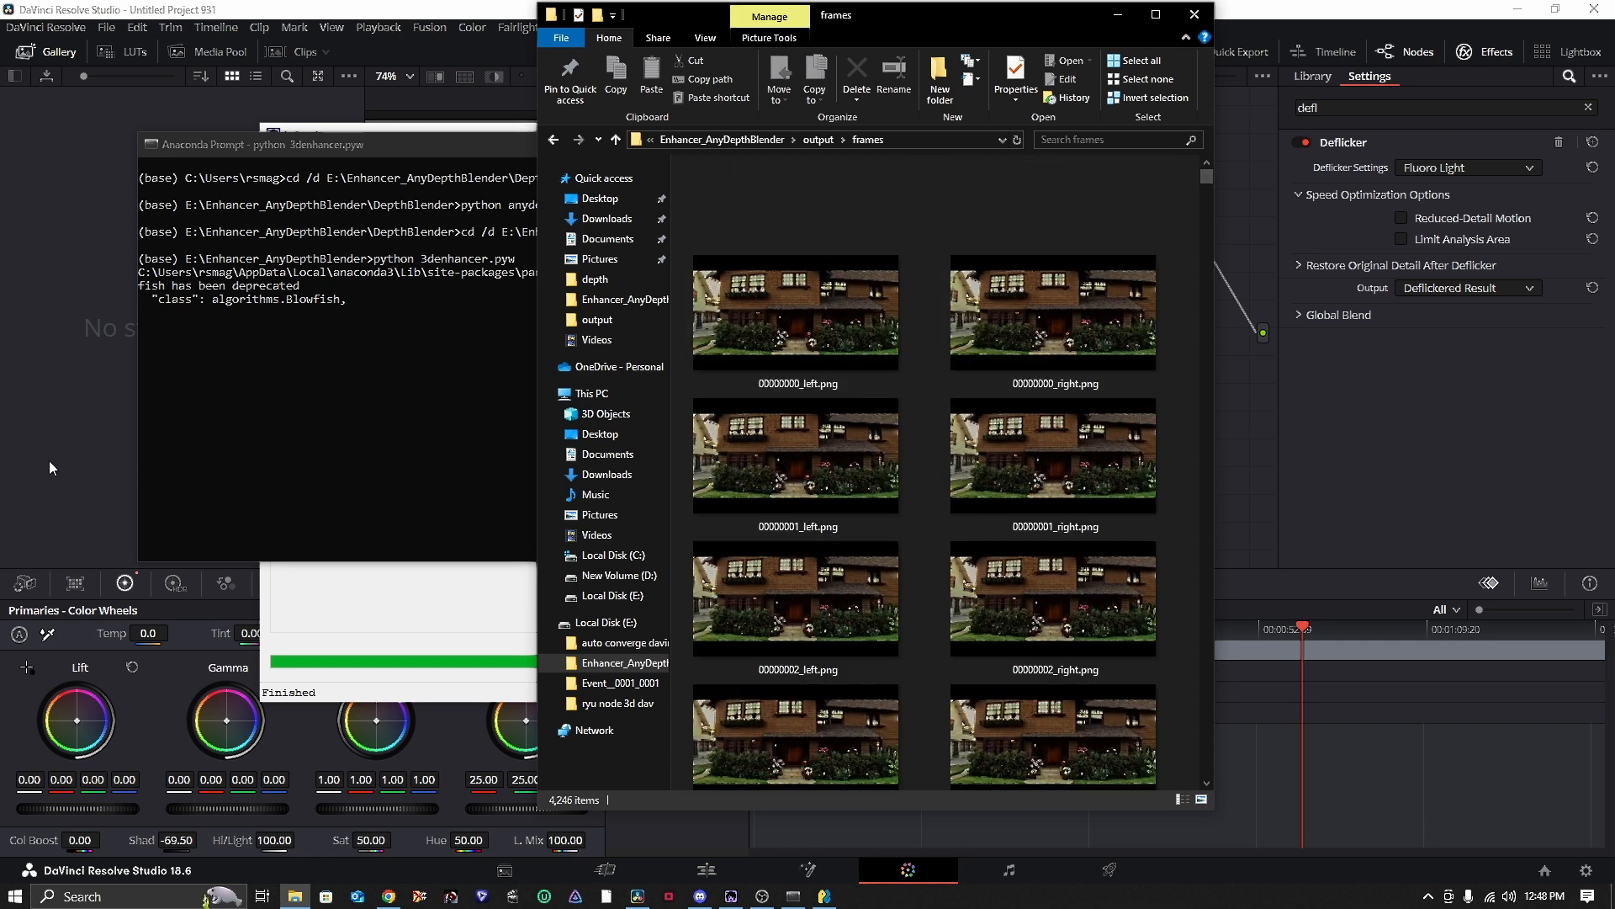
{"action": "left_click", "coordinate": [83, 493]}
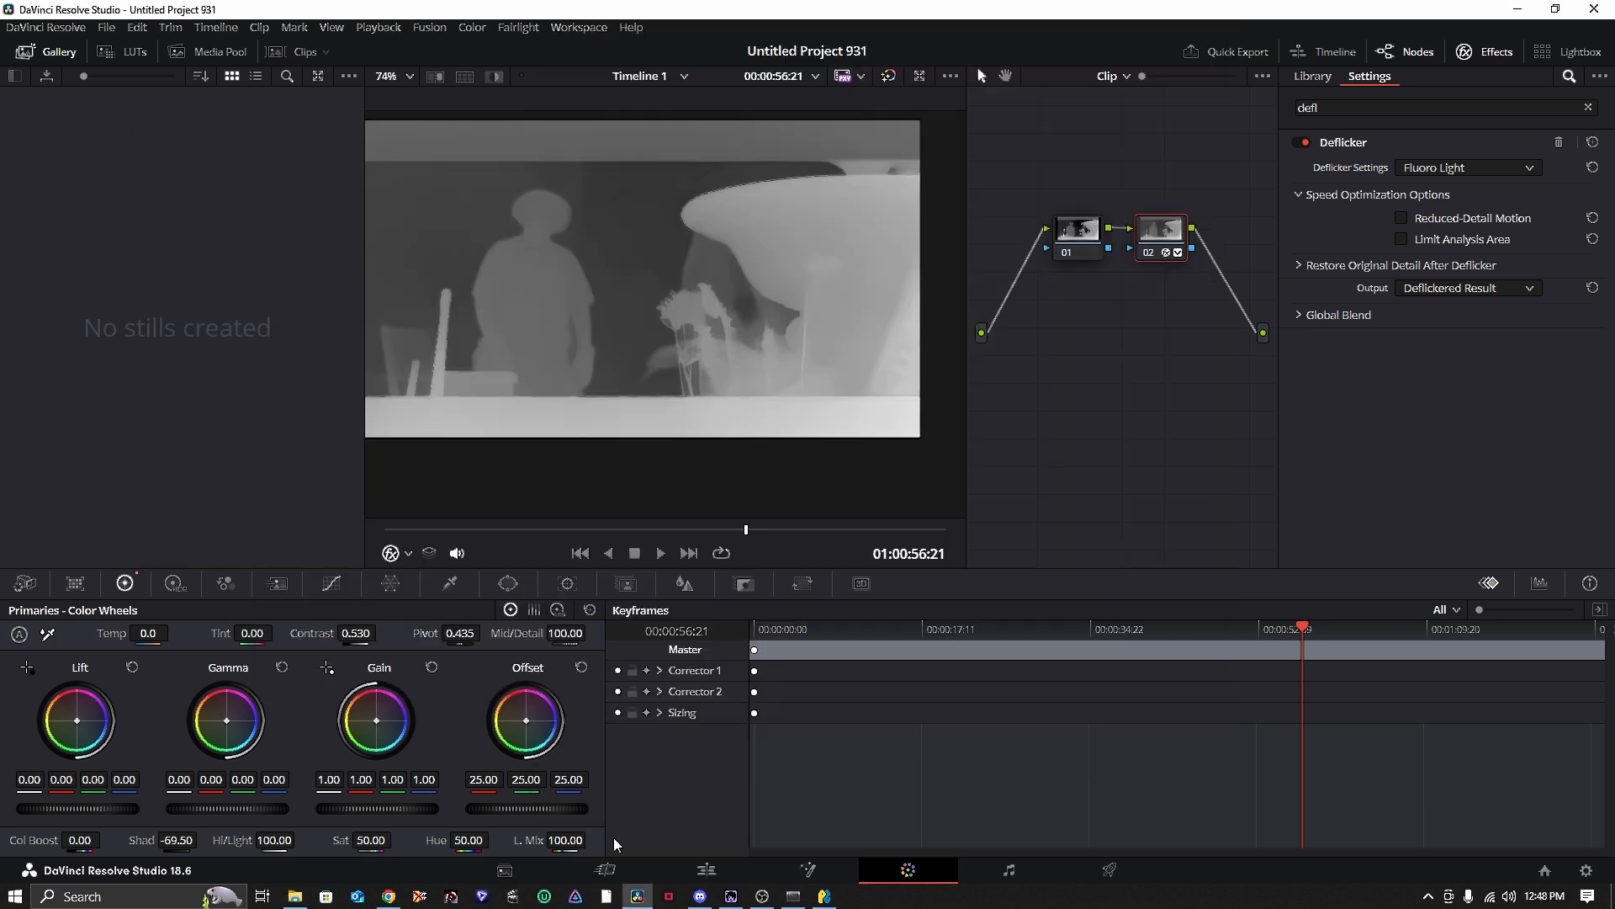
{"action": "left_click", "coordinate": [509, 870]}
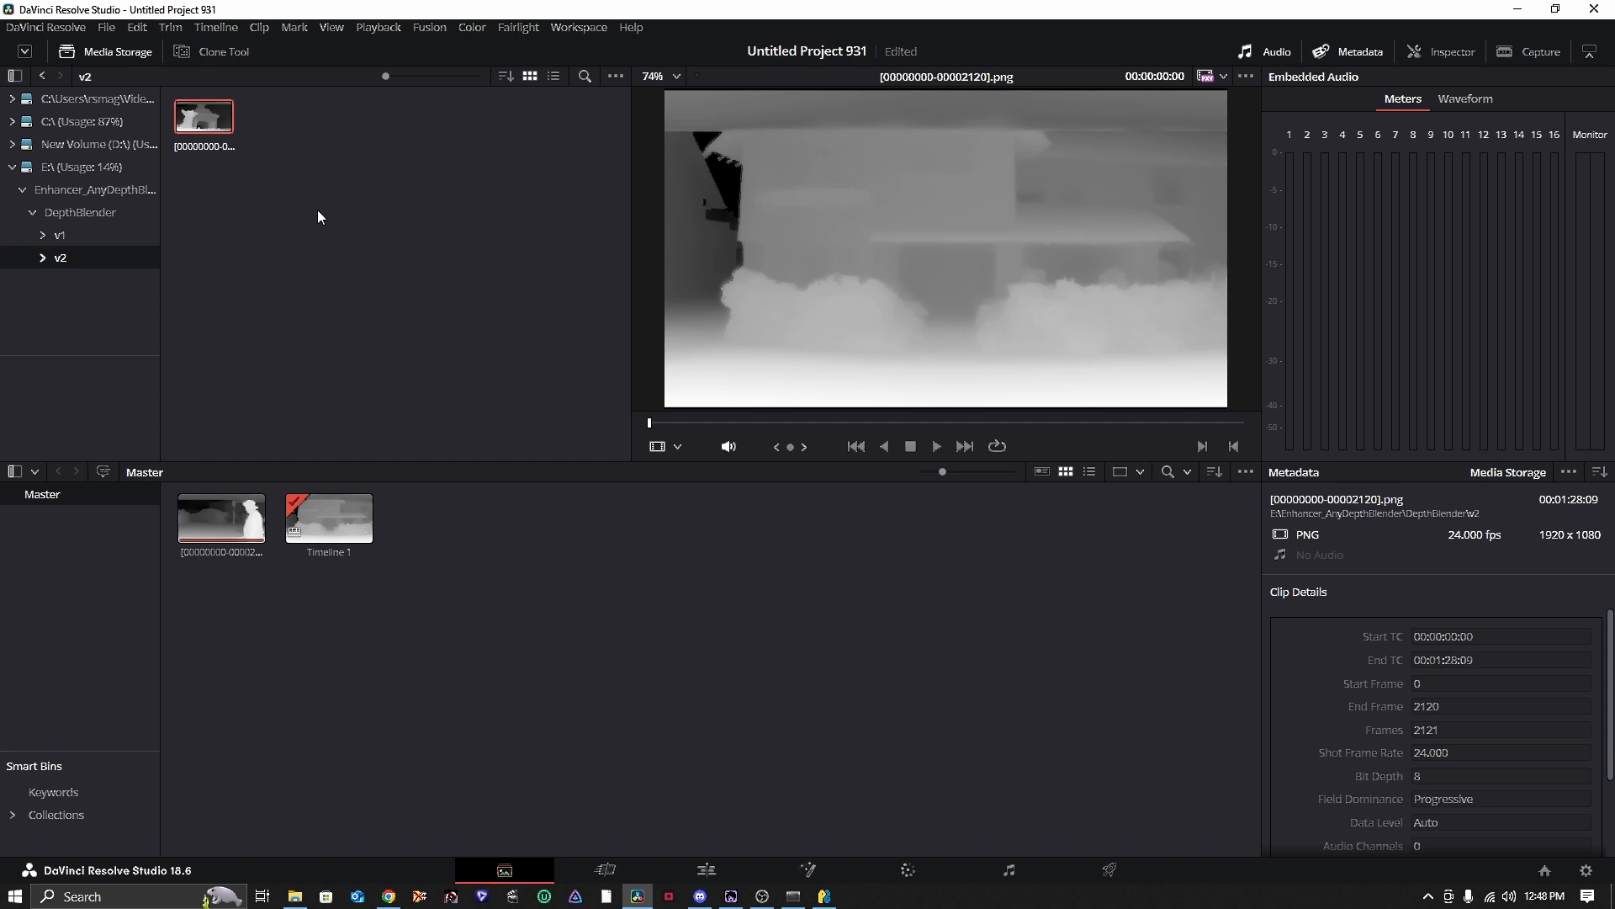
{"action": "left_click", "coordinate": [295, 896]}
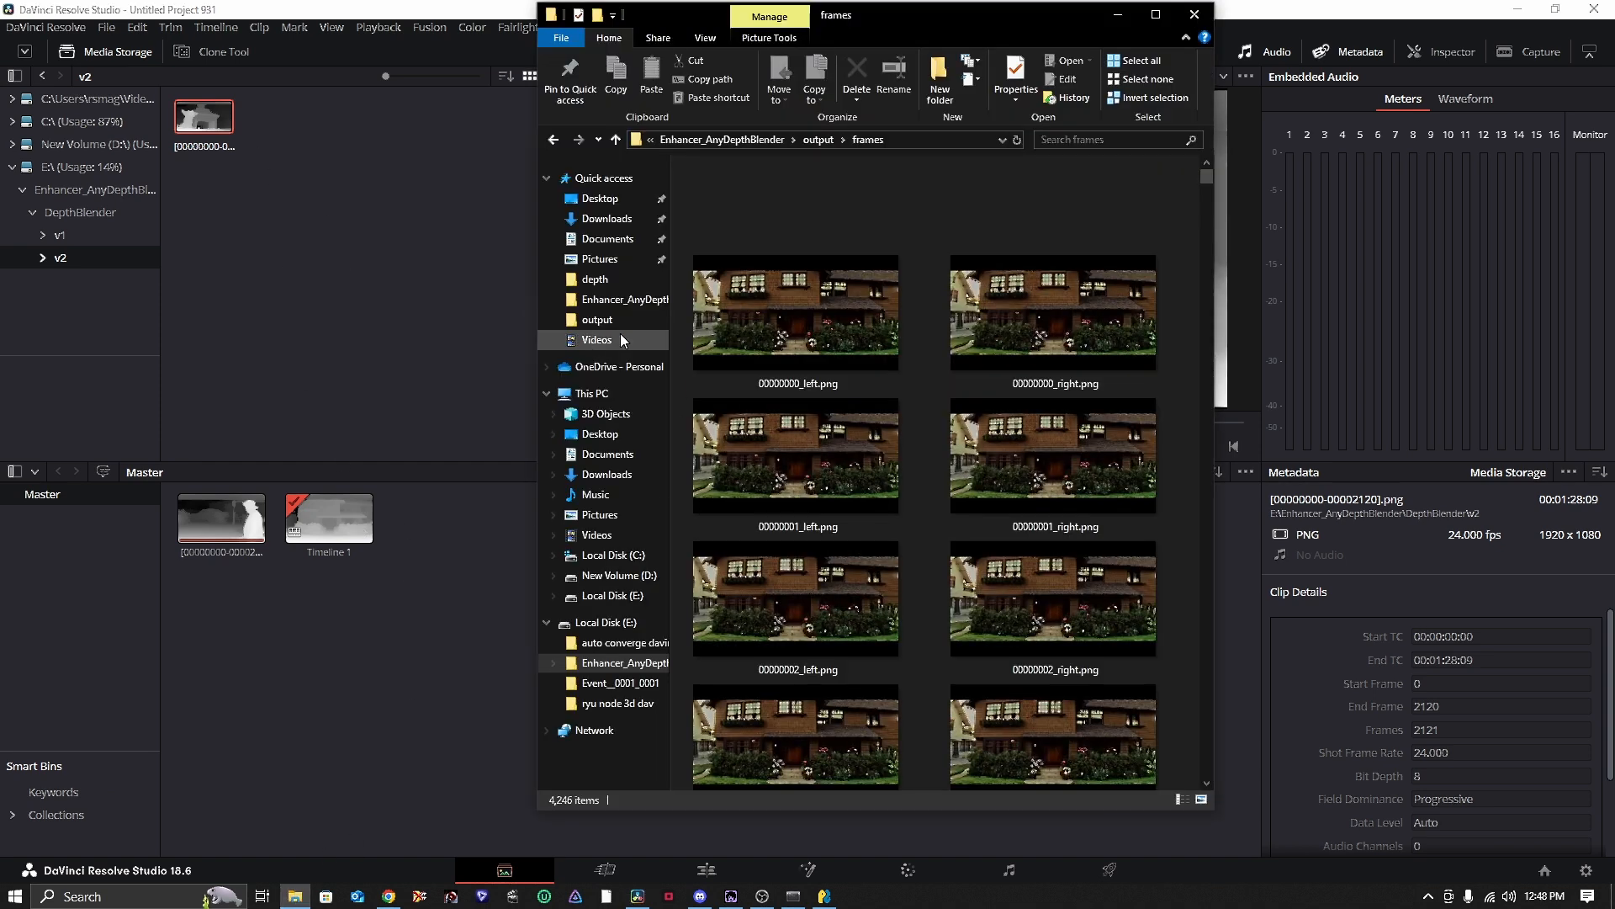
{"action": "left_click_drag", "start_coordinate": [676, 201], "coordinate": [1031, 299]}
{"action": "left_click_drag", "start_coordinate": [1159, 299], "coordinate": [1103, 286]}
{"action": "left_click_drag", "start_coordinate": [842, 290], "coordinate": [318, 264]}
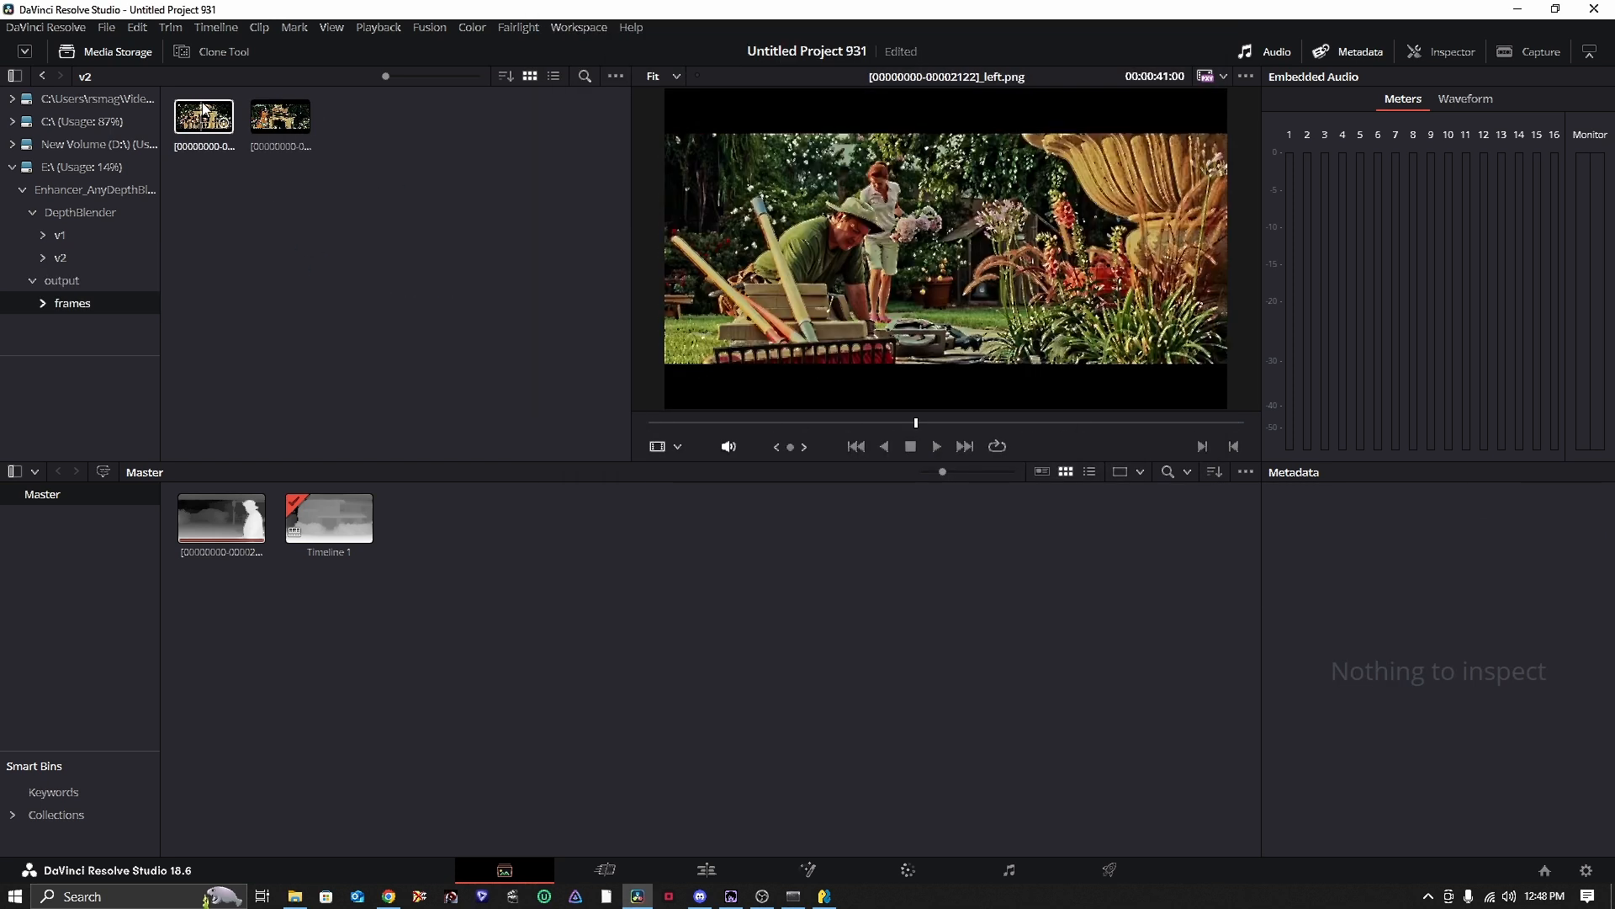
{"action": "left_click_drag", "start_coordinate": [324, 209], "coordinate": [362, 661]}
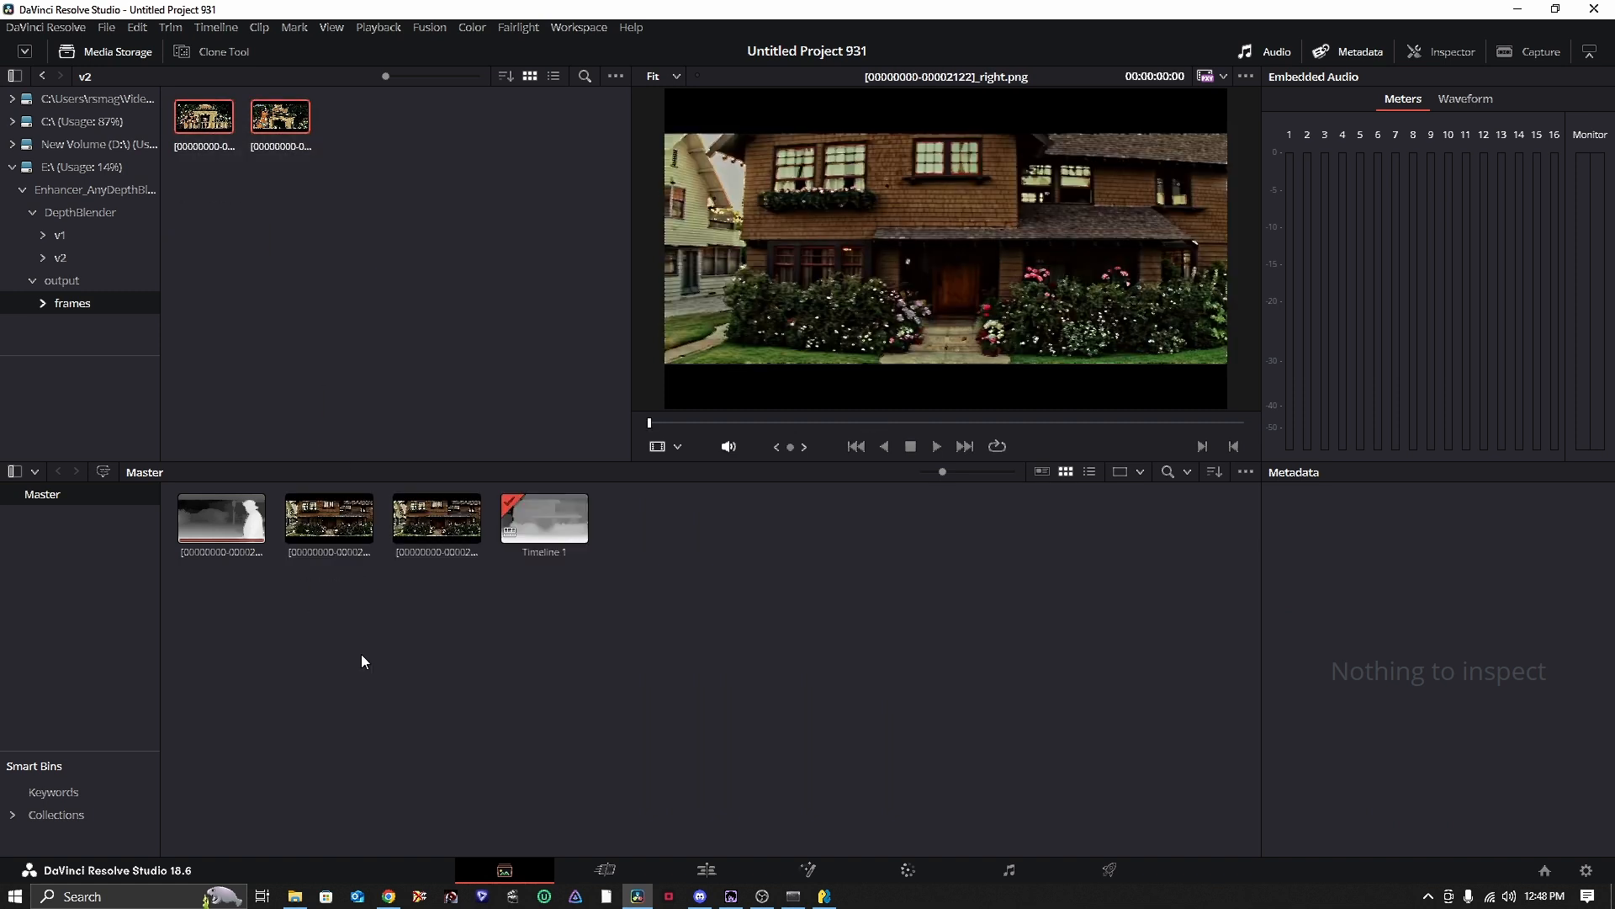
- Delete the depth map clip from Timeline 1 on the Edit page
{"action": "left_click", "coordinate": [706, 869]}
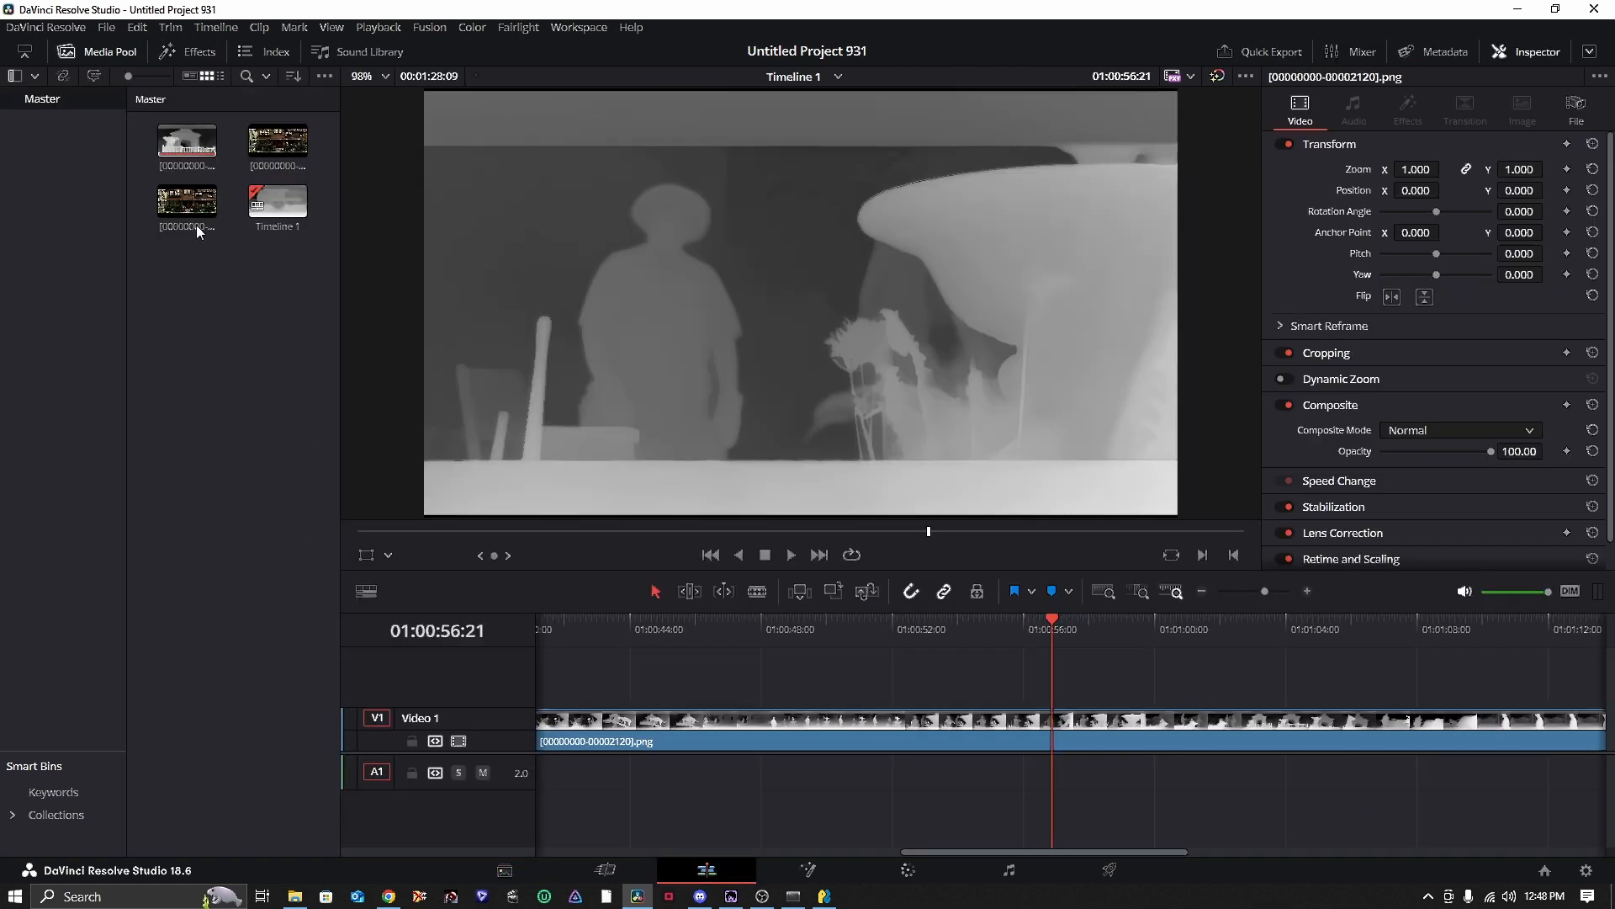
{"action": "left_click", "coordinate": [685, 742]}
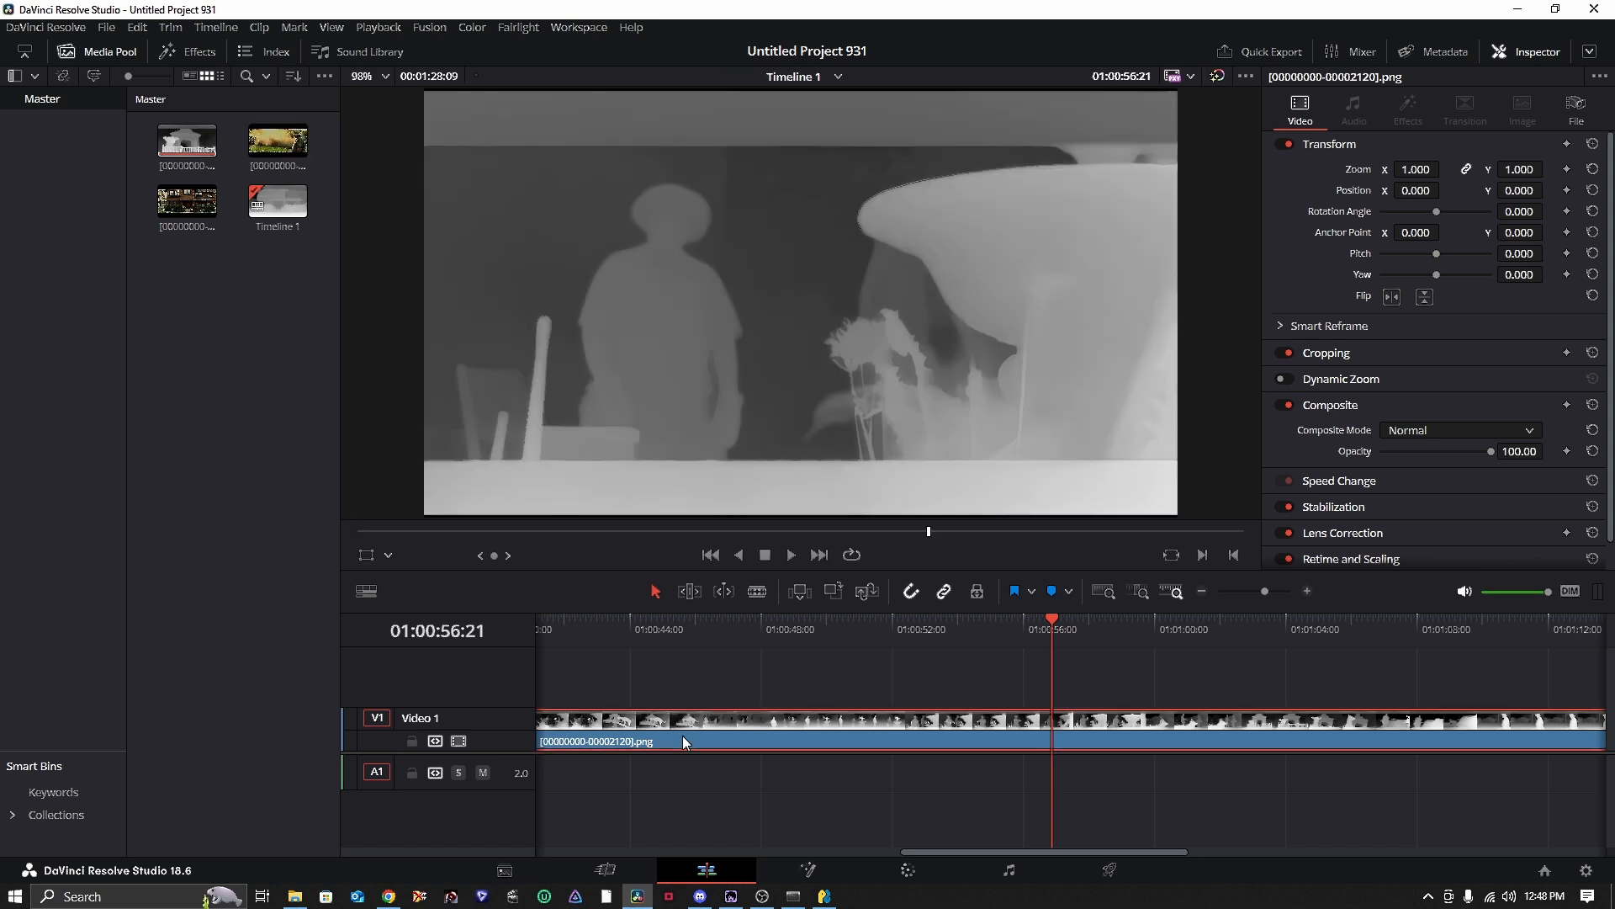
{"action": "key", "text": "Delete"}
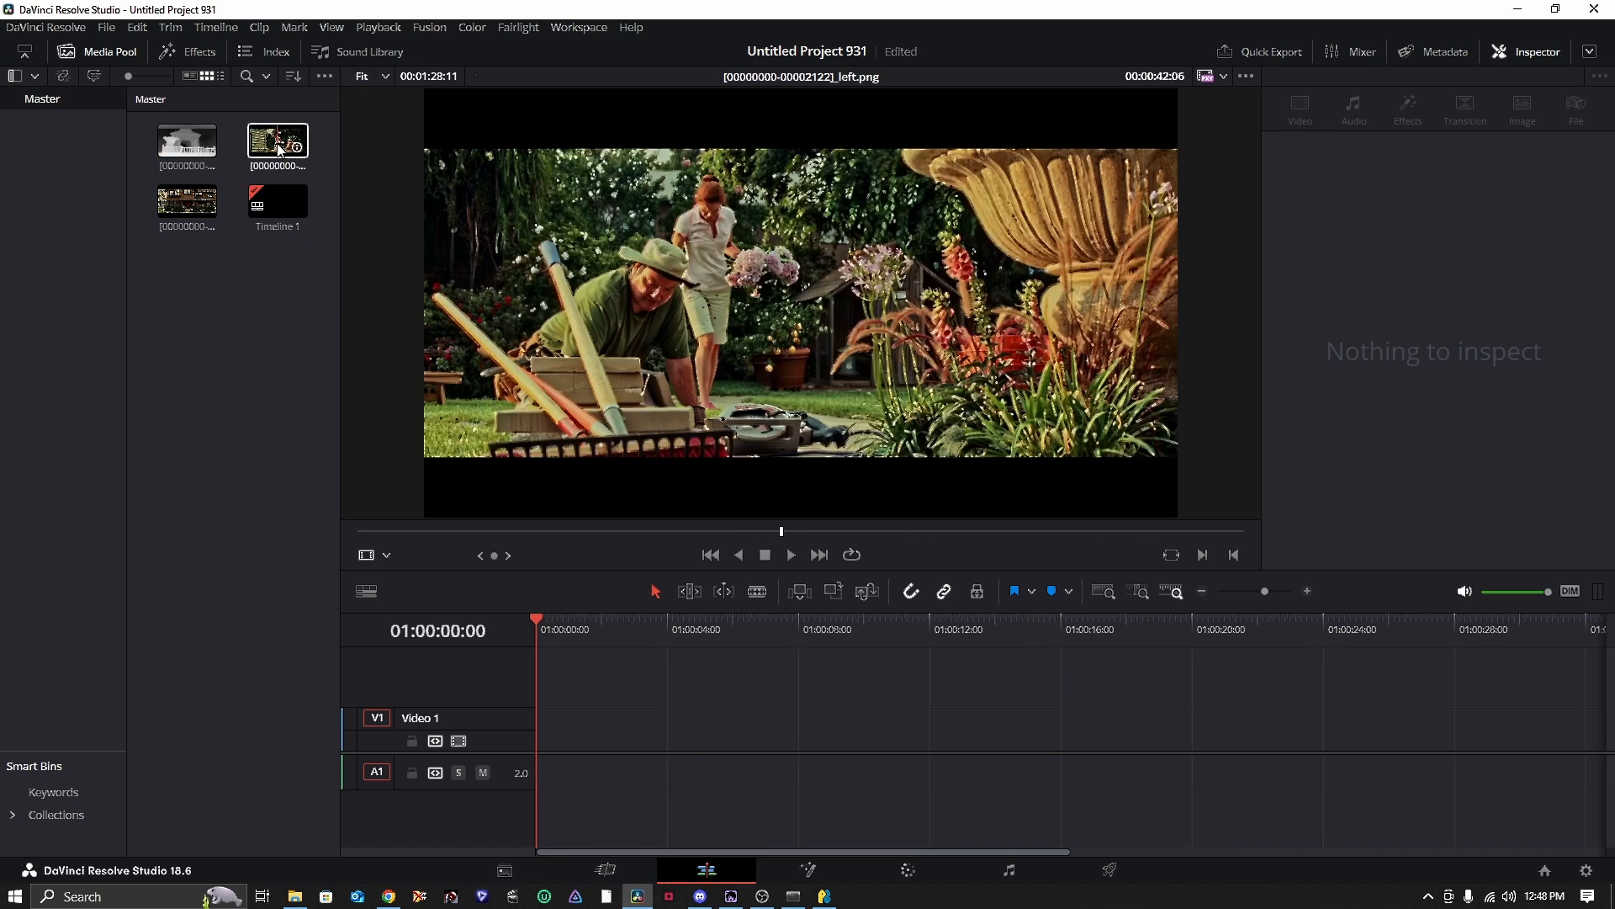
- Set the project's custom timeline resolution to 3840 x 1080 and save the project settings
{"action": "left_click", "coordinate": [1586, 870]}
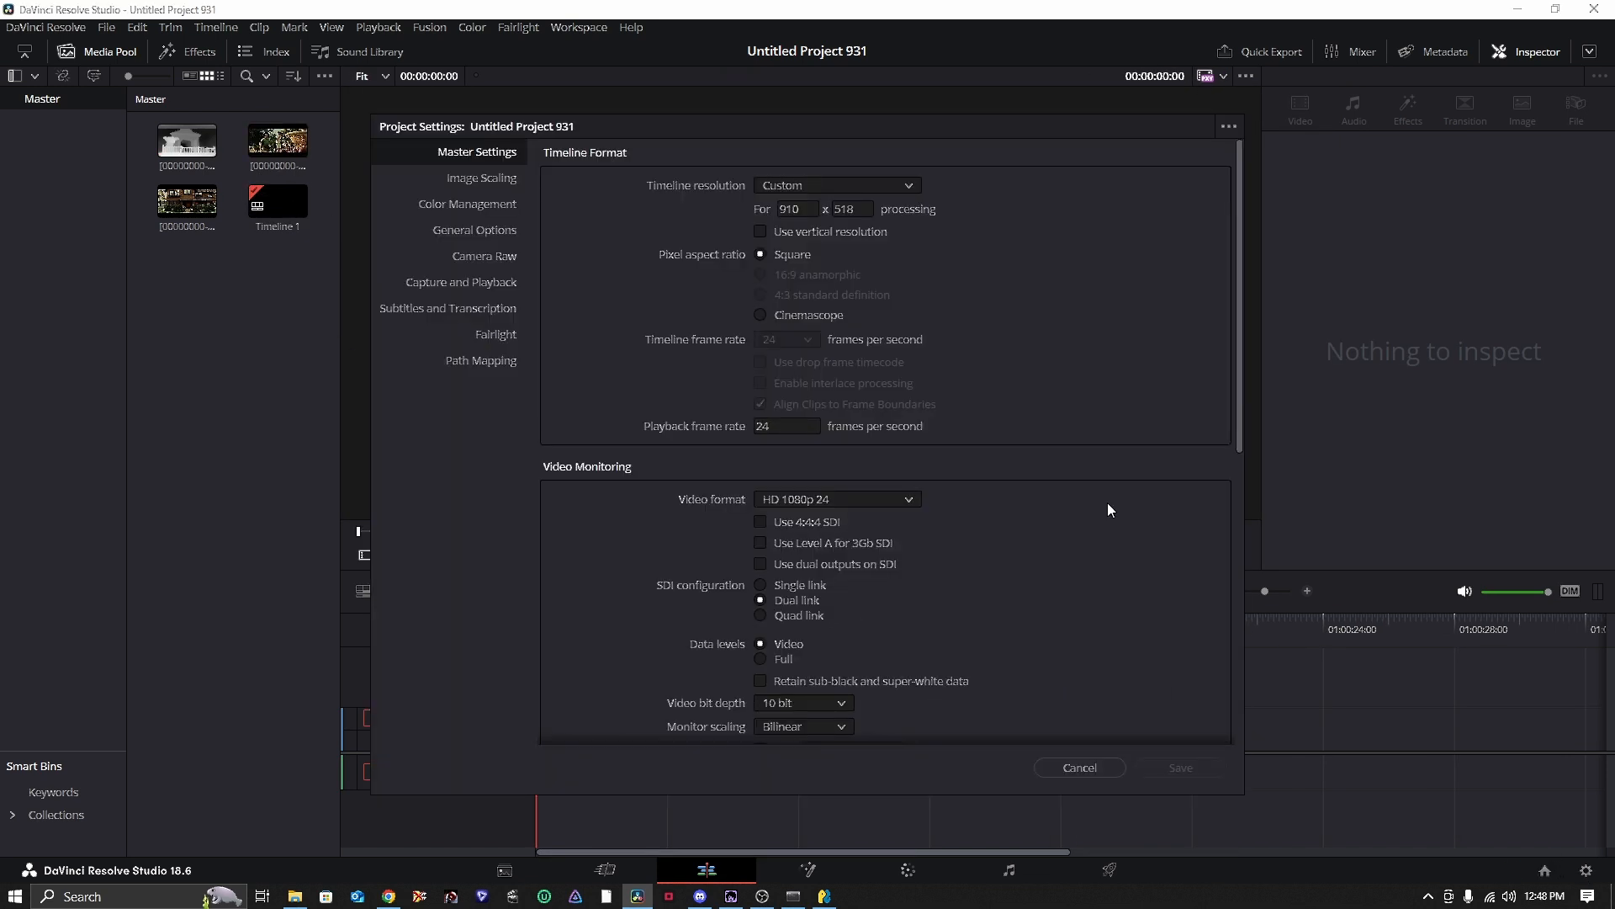
{"action": "left_click", "coordinate": [796, 209]}
{"action": "type", "text": "3840"}
{"action": "left_click", "coordinate": [862, 209]}
{"action": "type", "text": "1080"}
{"action": "left_click", "coordinate": [1024, 397]}
{"action": "left_click", "coordinate": [1168, 766]}
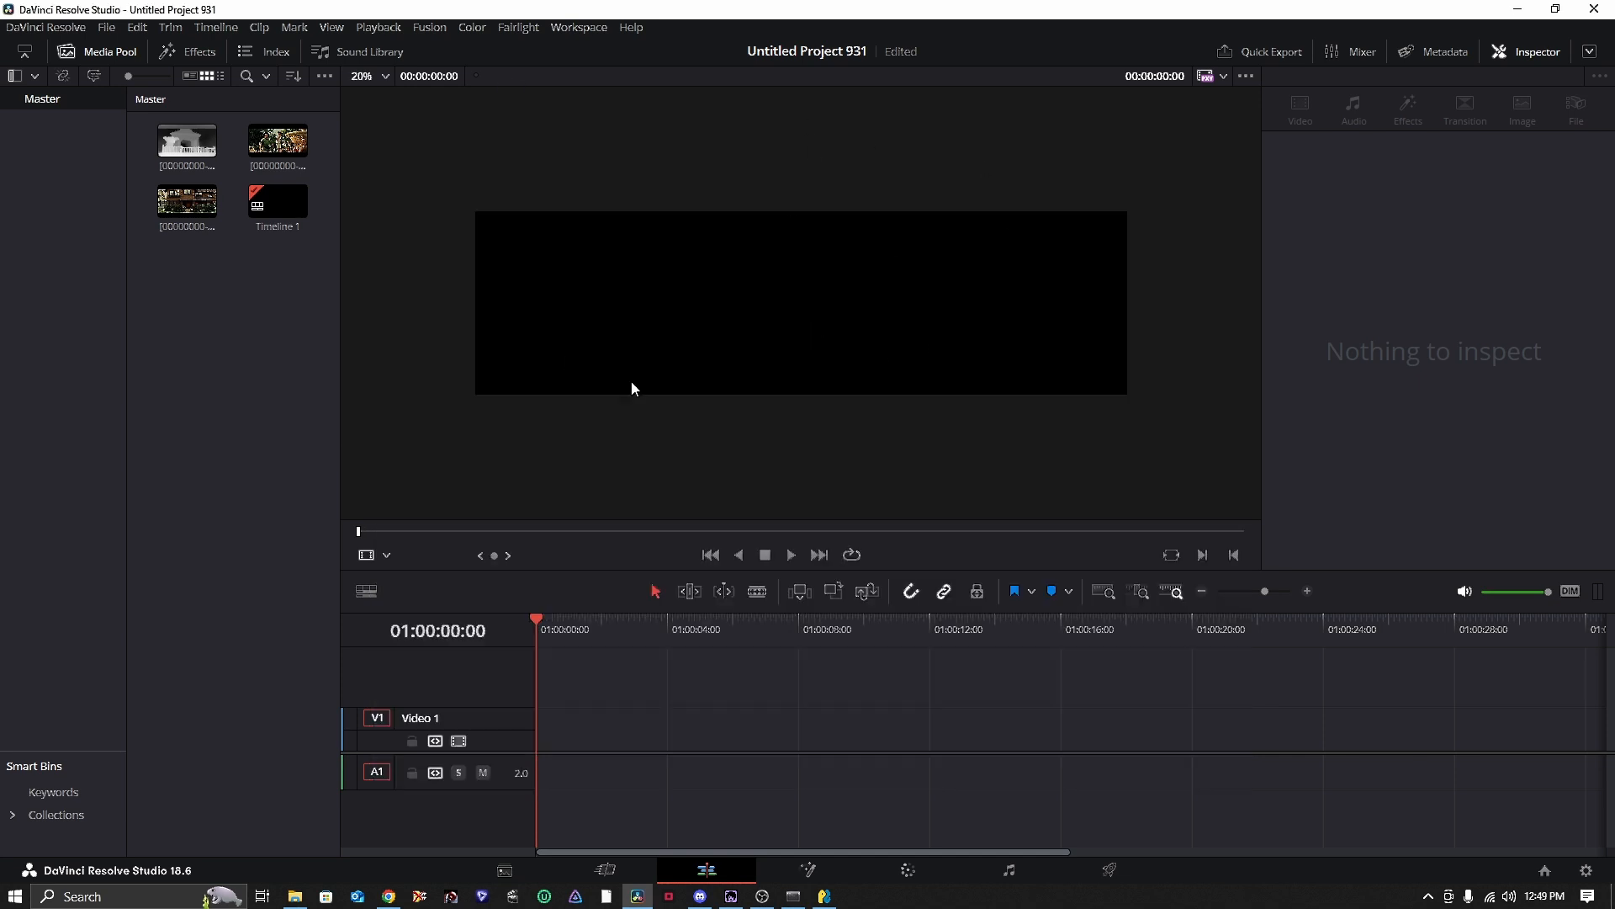
- Place the left image sequence on Video 1 and the right image sequence on Video 2, both from the timeline's start
{"action": "left_click", "coordinate": [293, 144]}
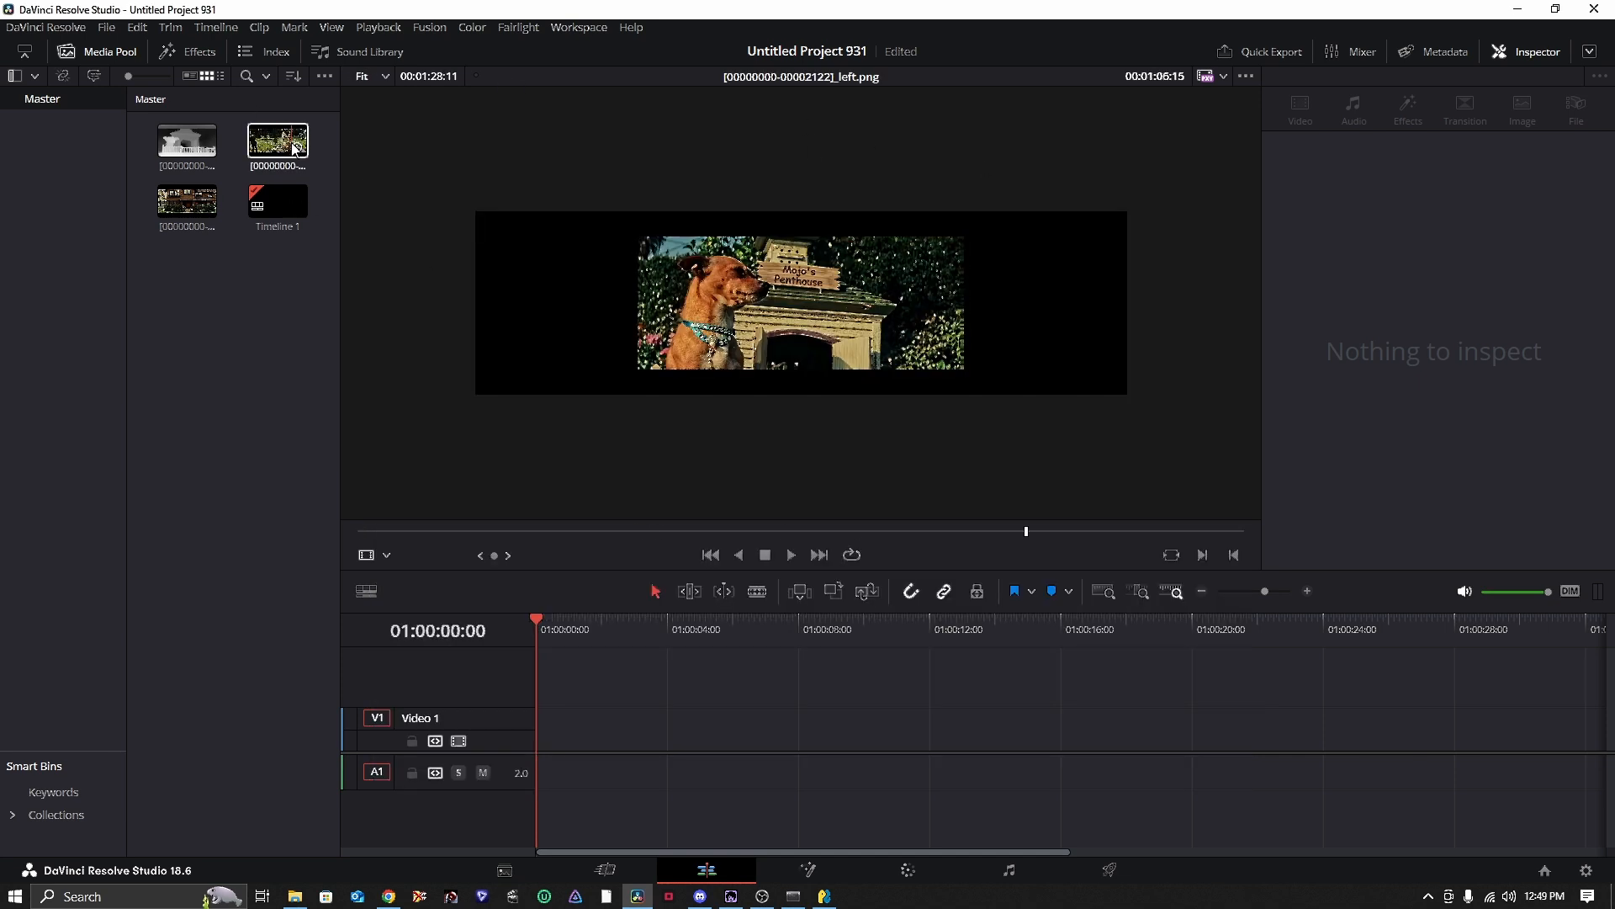
{"action": "mouse_move", "coordinate": [295, 150]}
{"action": "left_click_drag", "start_coordinate": [295, 150], "coordinate": [545, 744]}
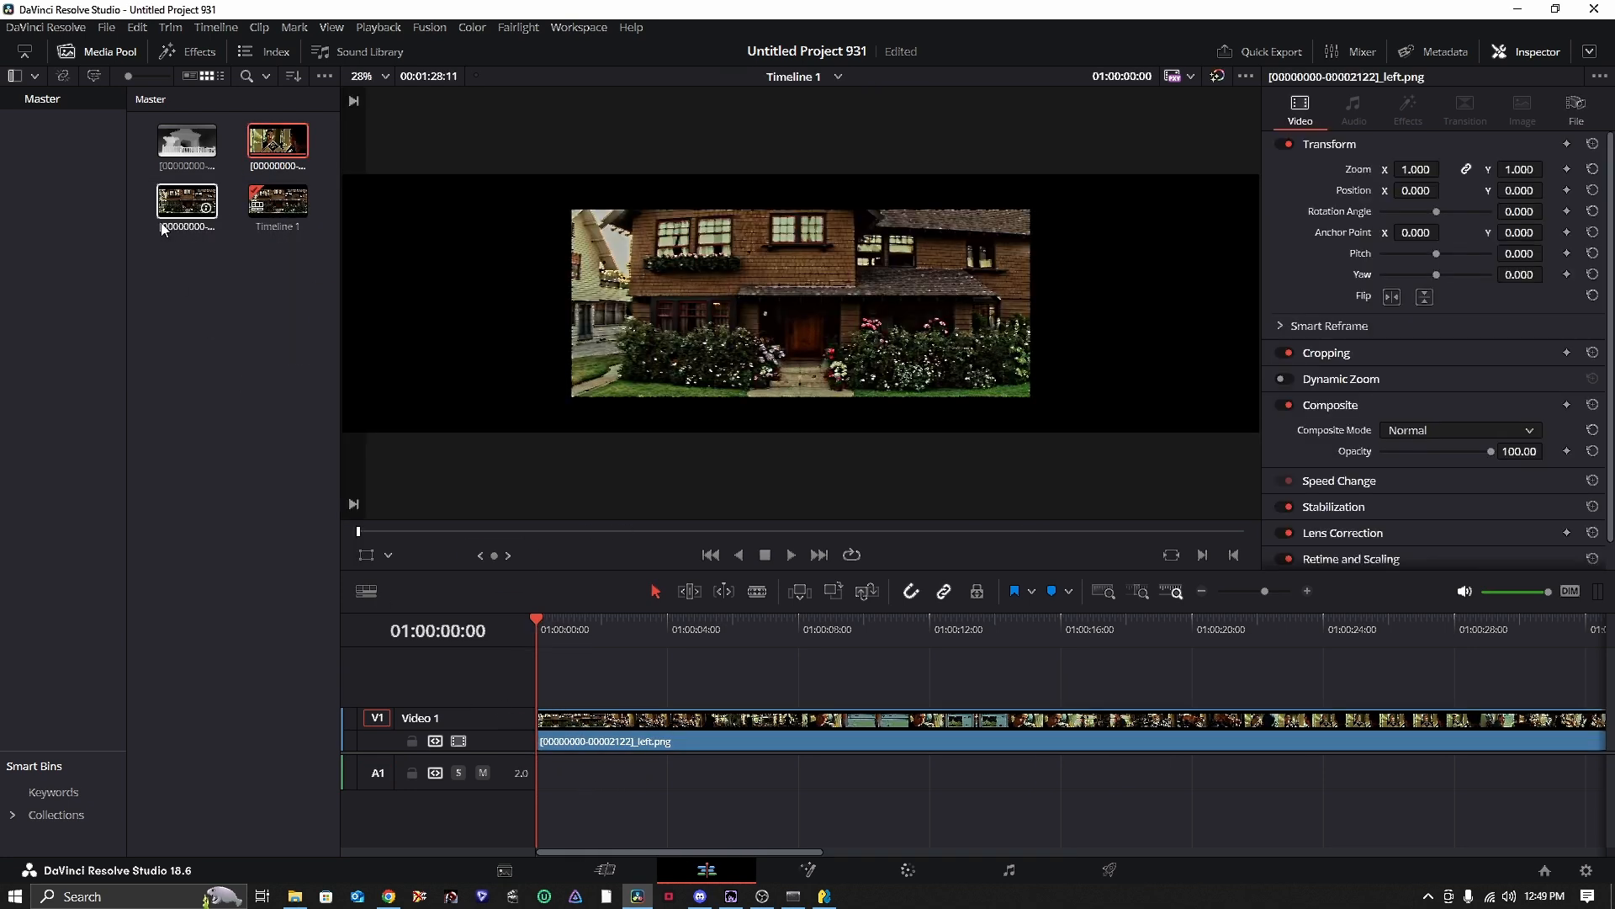
{"action": "left_click", "coordinate": [200, 204]}
{"action": "left_click_drag", "start_coordinate": [202, 208], "coordinate": [547, 684]}
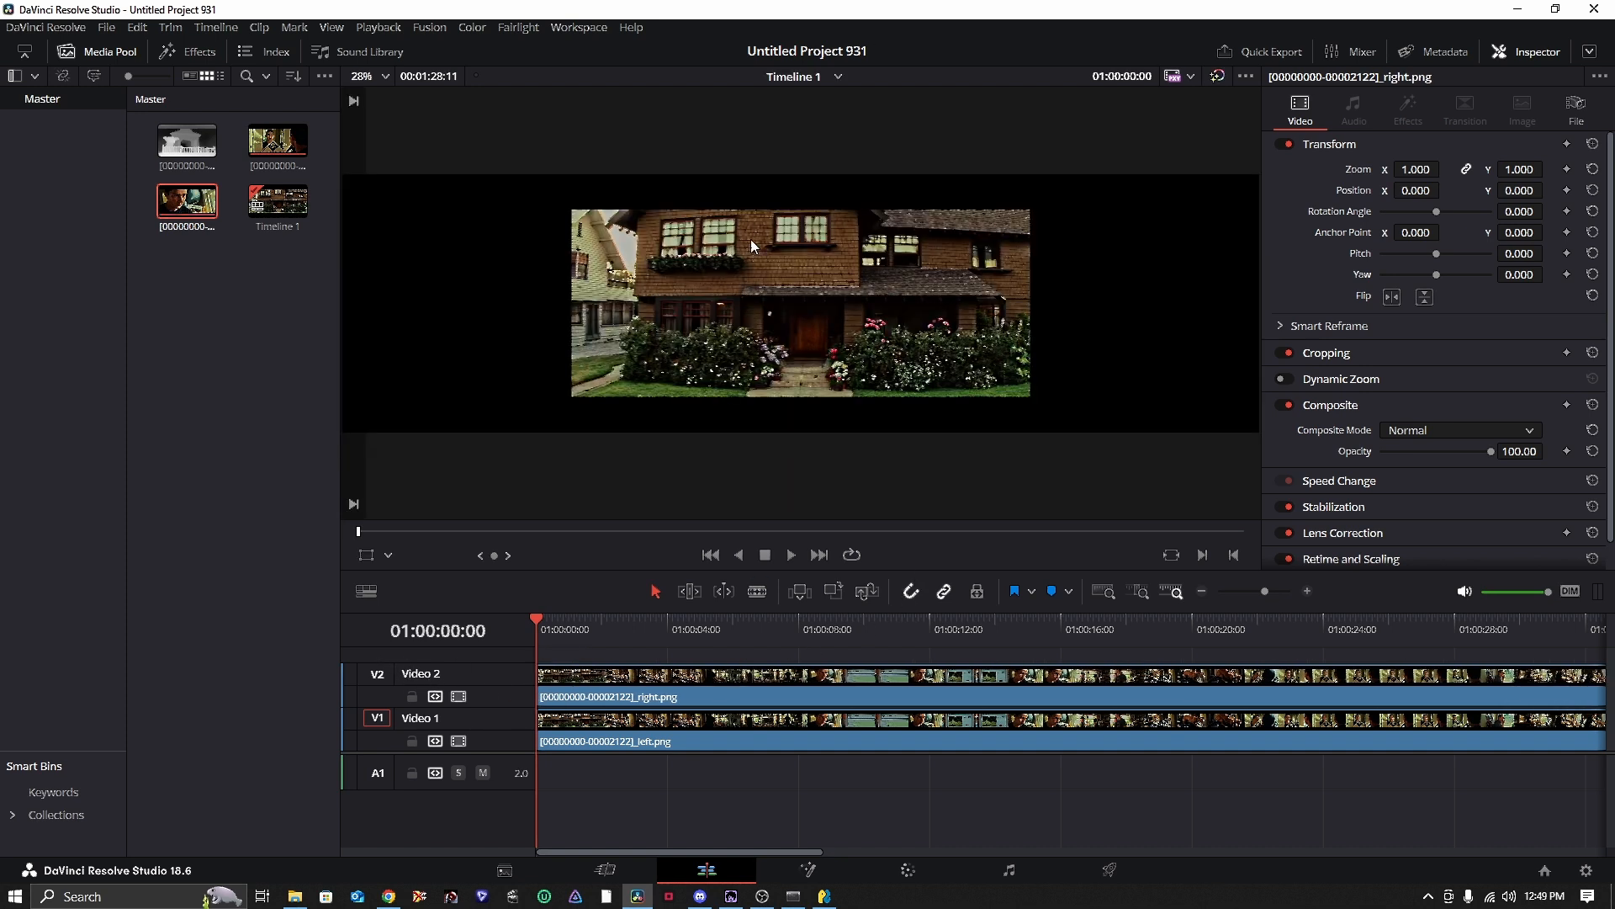
- Set the left clip's horizontal position to -1920 and the right clip's horizontal position to 1920
{"action": "left_click", "coordinate": [671, 735]}
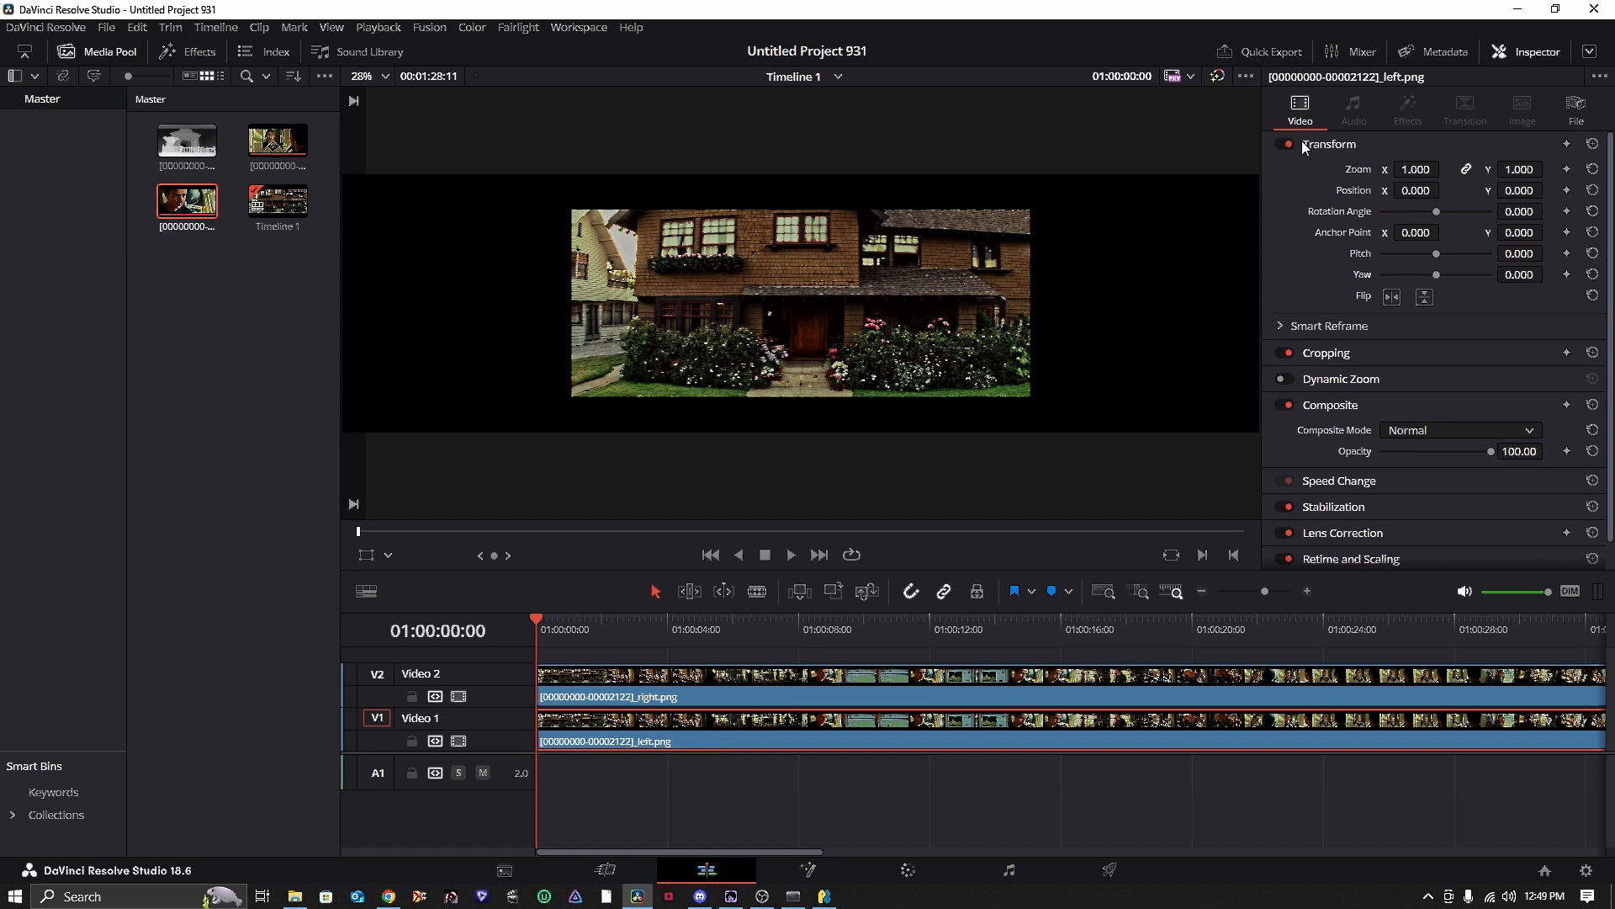
{"action": "left_click_drag", "start_coordinate": [1407, 193], "coordinate": [1230, 192]}
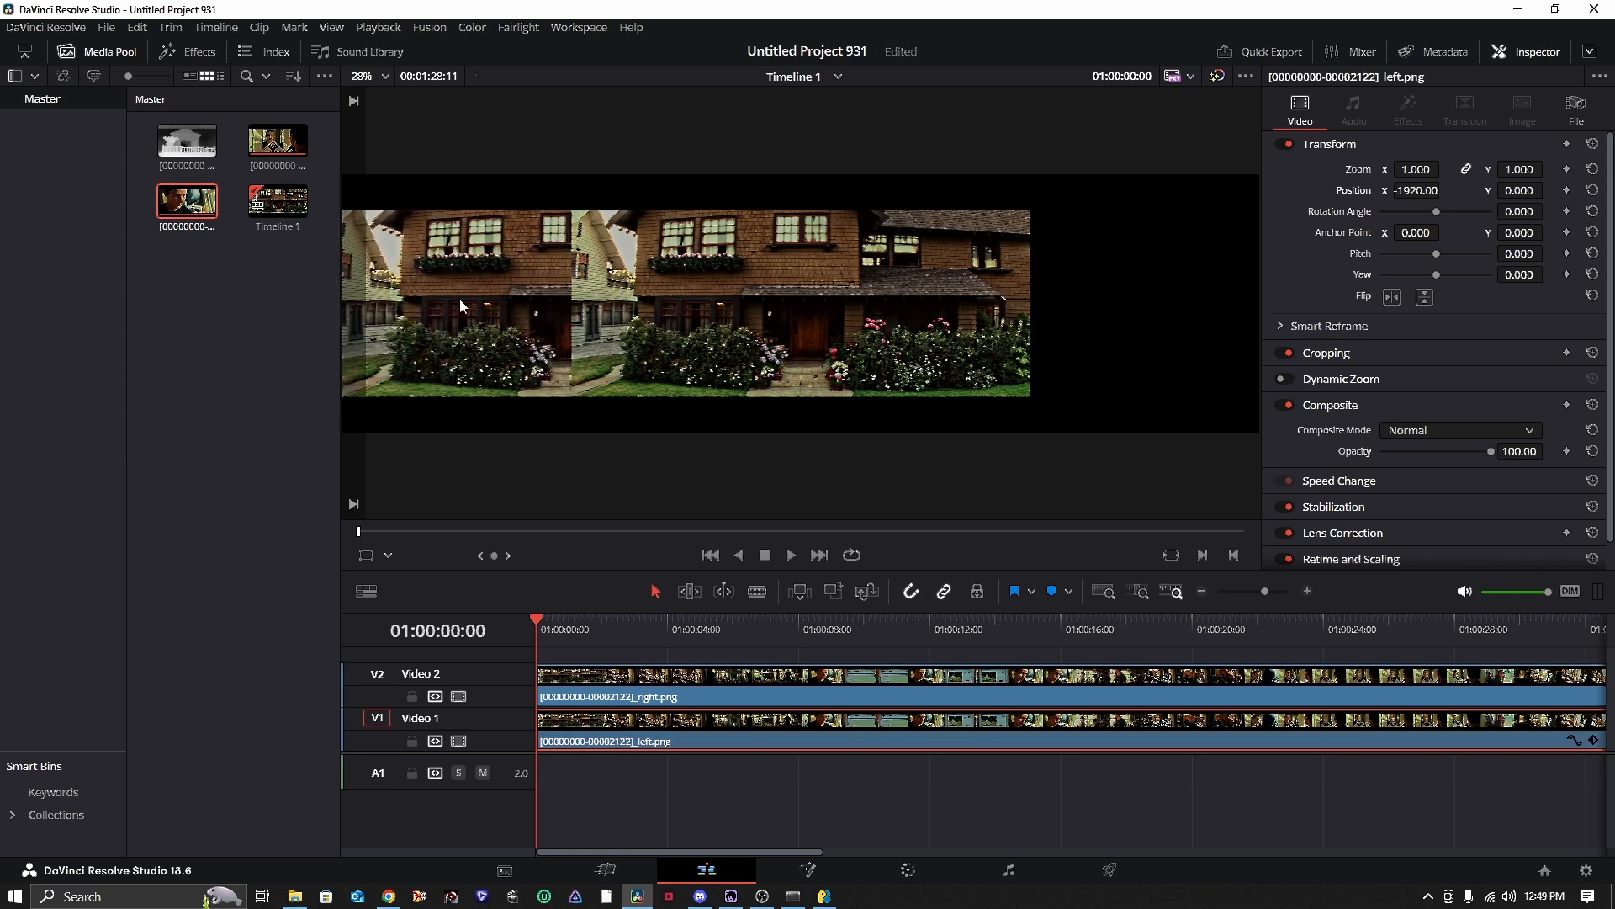
{"action": "scroll", "coordinate": [640, 296], "scroll_direction": "down", "scroll_amount": 1}
{"action": "left_click", "coordinate": [722, 688]}
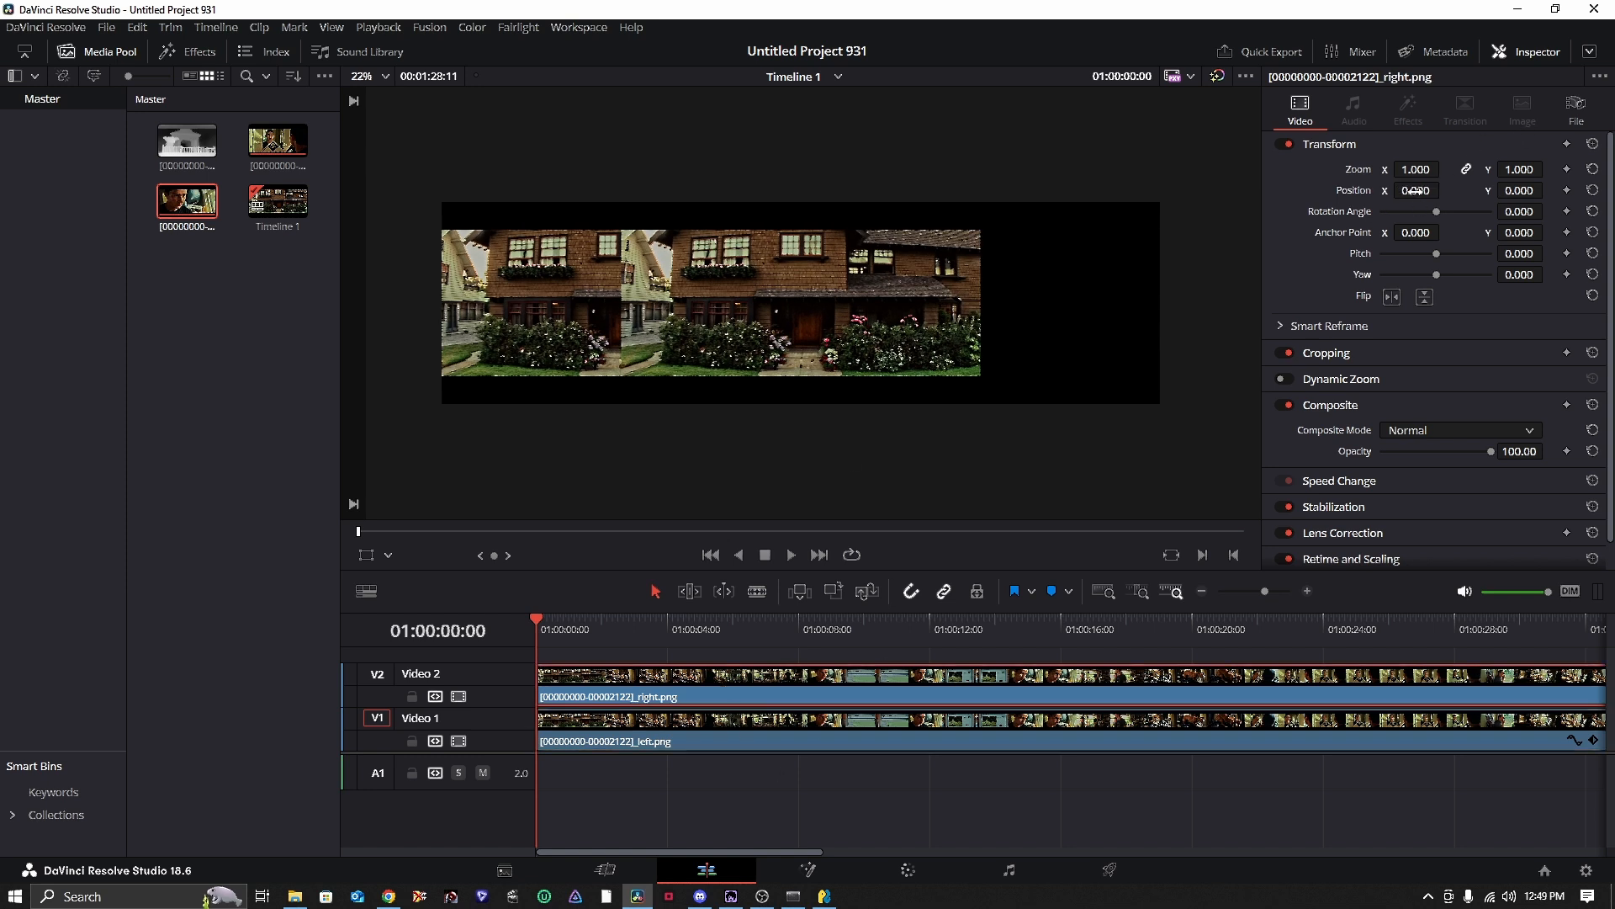
{"action": "left_click_drag", "start_coordinate": [1416, 190], "coordinate": [1446, 190]}
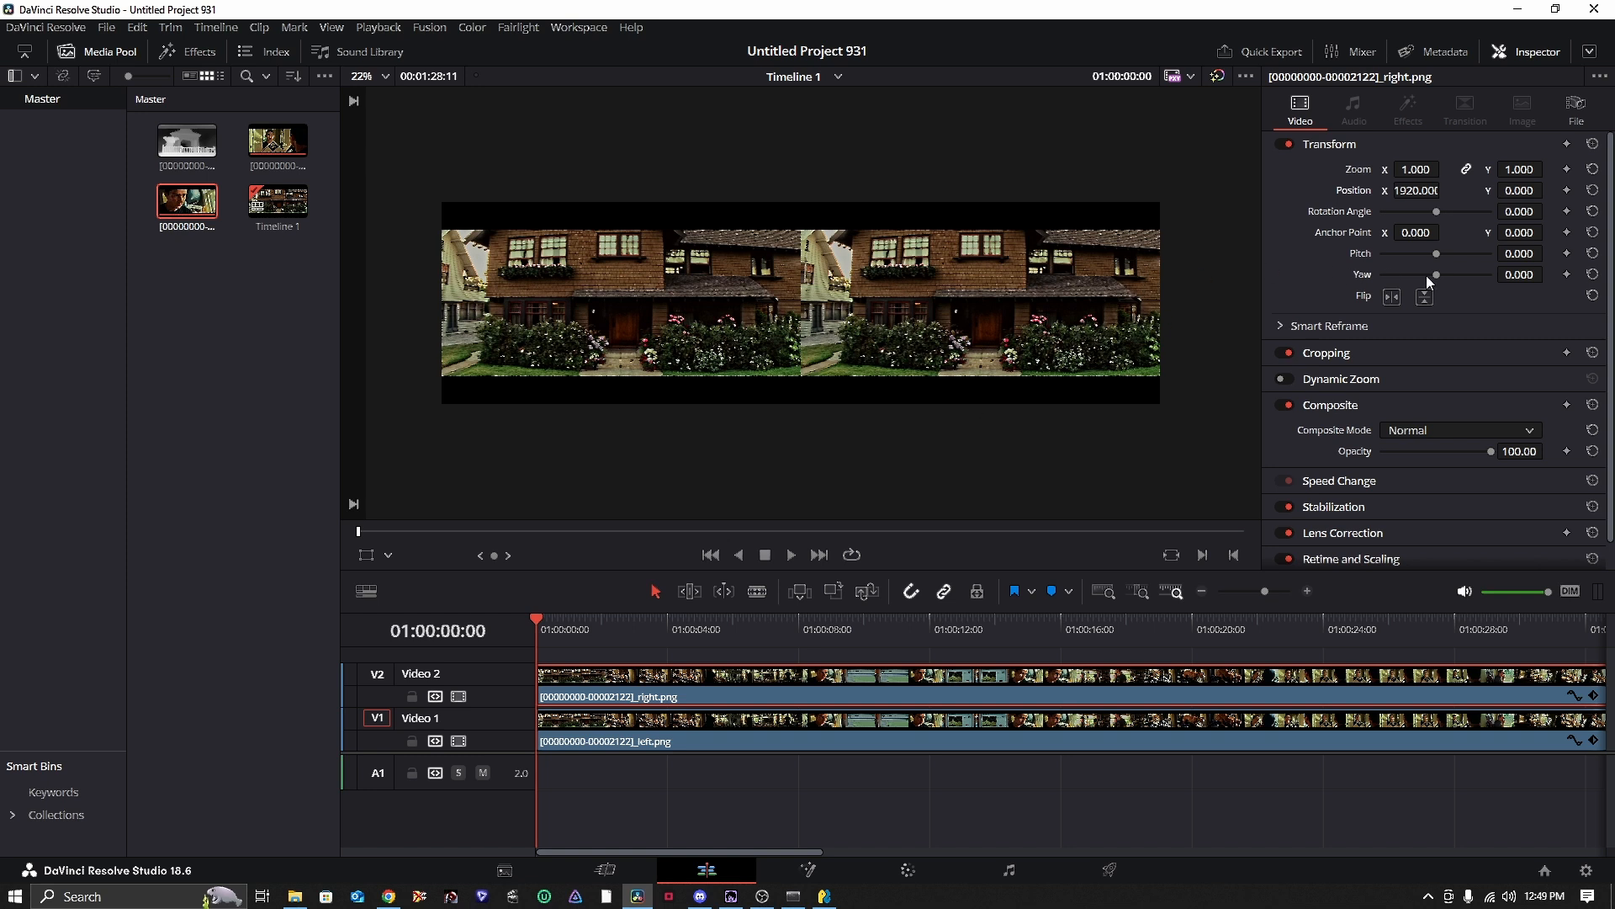
- Try yaw, pitch, zoom, vertical position and rotation adjustments on the right clip, resetting each of them
{"action": "mouse_move", "coordinate": [1529, 276]}
{"action": "left_mouse_down"}
{"action": "mouse_move", "coordinate": [1496, 276]}
{"action": "mouse_move", "coordinate": [1563, 276]}
{"action": "mouse_move", "coordinate": [1527, 276]}
{"action": "mouse_move", "coordinate": [1548, 253]}
{"action": "left_mouse_up"}
{"action": "left_click", "coordinate": [1593, 275]}
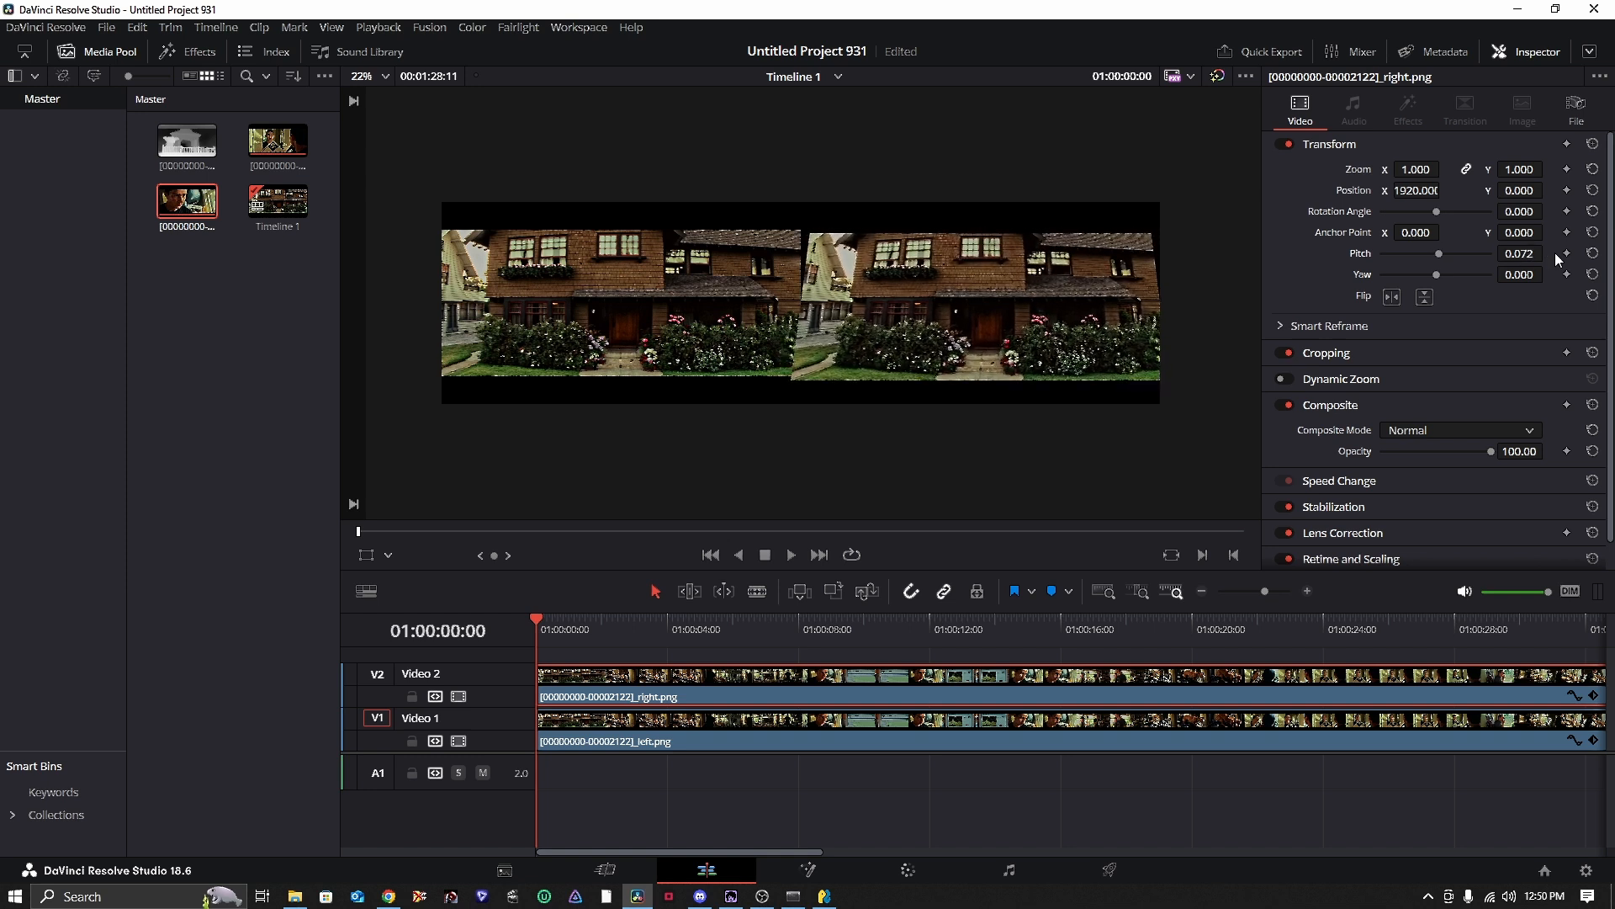
{"action": "left_click", "coordinate": [1592, 253]}
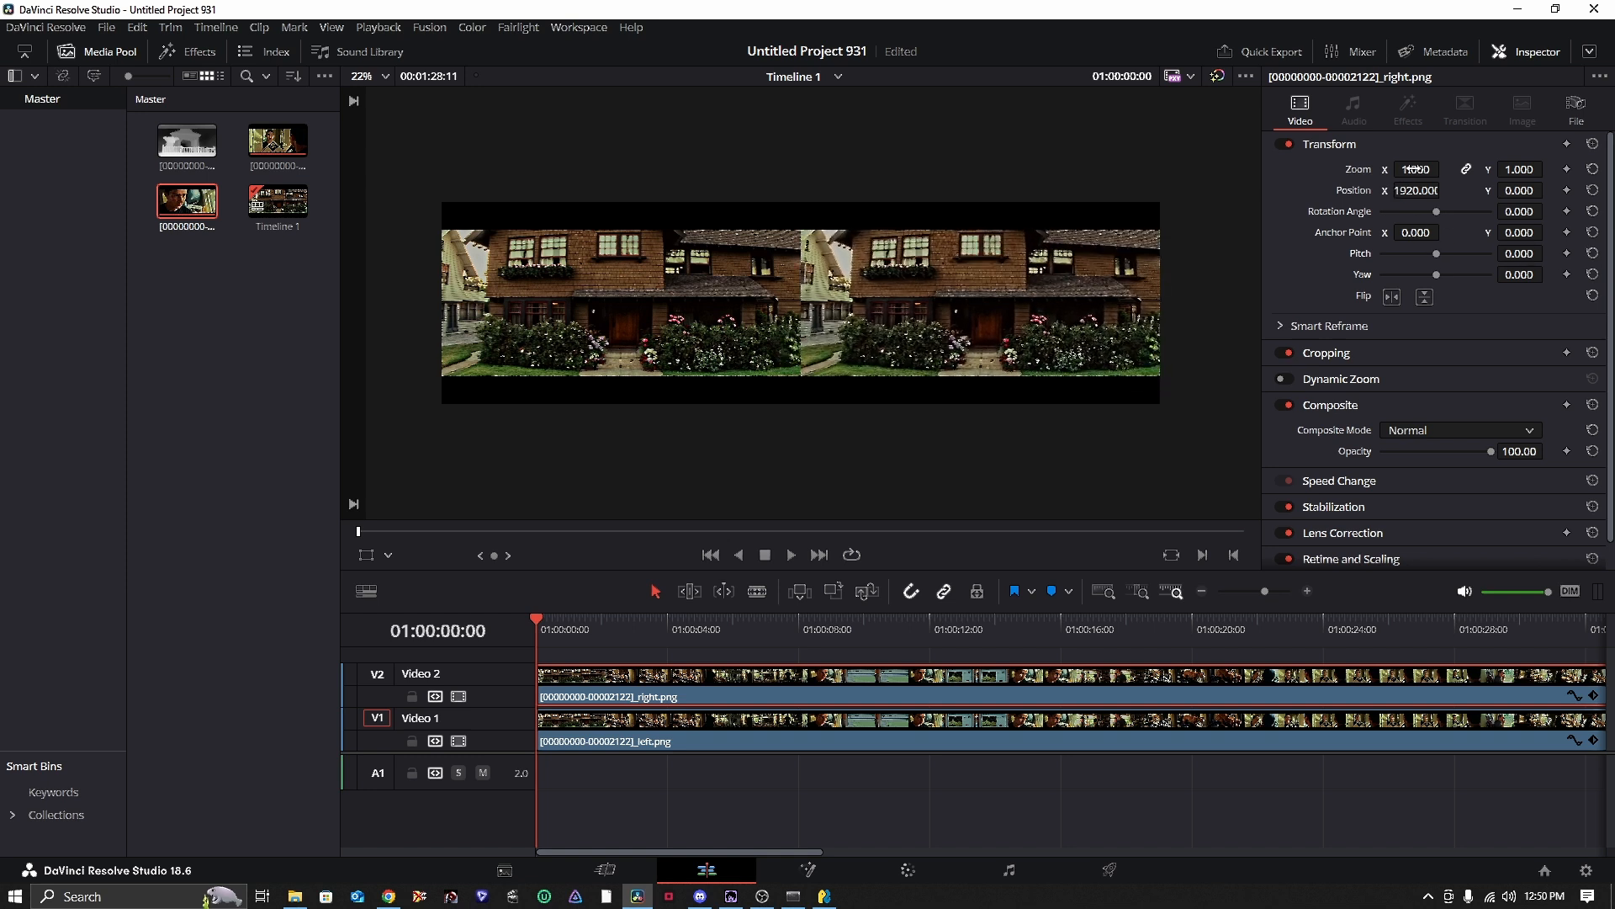
{"action": "left_click_drag", "start_coordinate": [1430, 169], "coordinate": [1445, 168]}
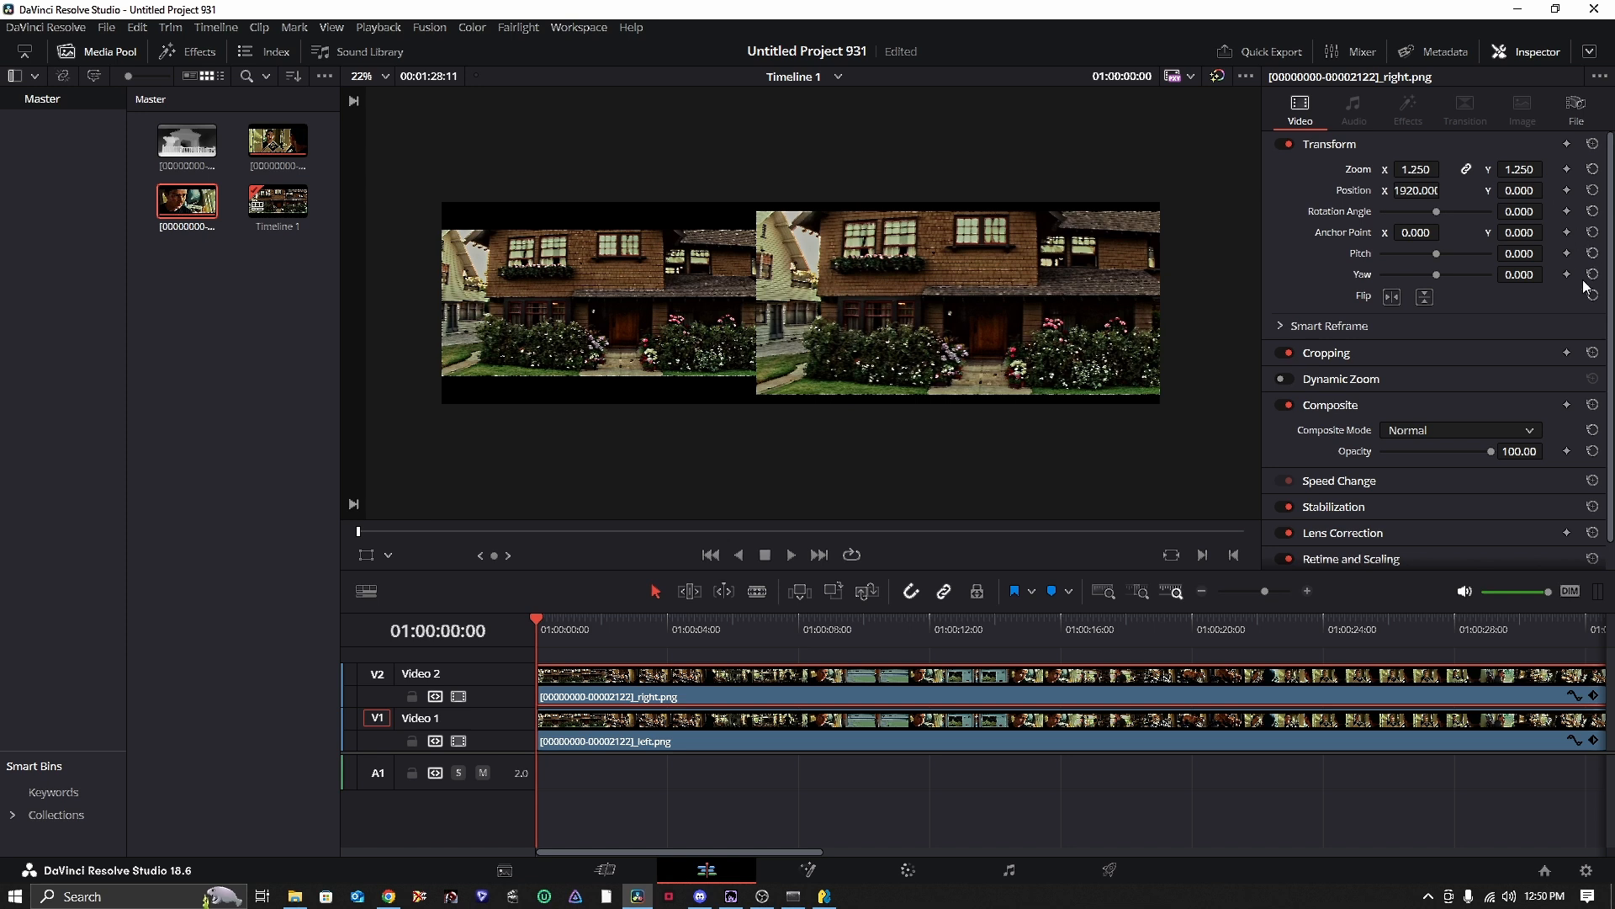
{"action": "mouse_move", "coordinate": [1528, 171]}
{"action": "left_mouse_down"}
{"action": "mouse_move", "coordinate": [1466, 172]}
{"action": "mouse_move", "coordinate": [1548, 190]}
{"action": "left_mouse_up"}
{"action": "left_click", "coordinate": [1590, 169]}
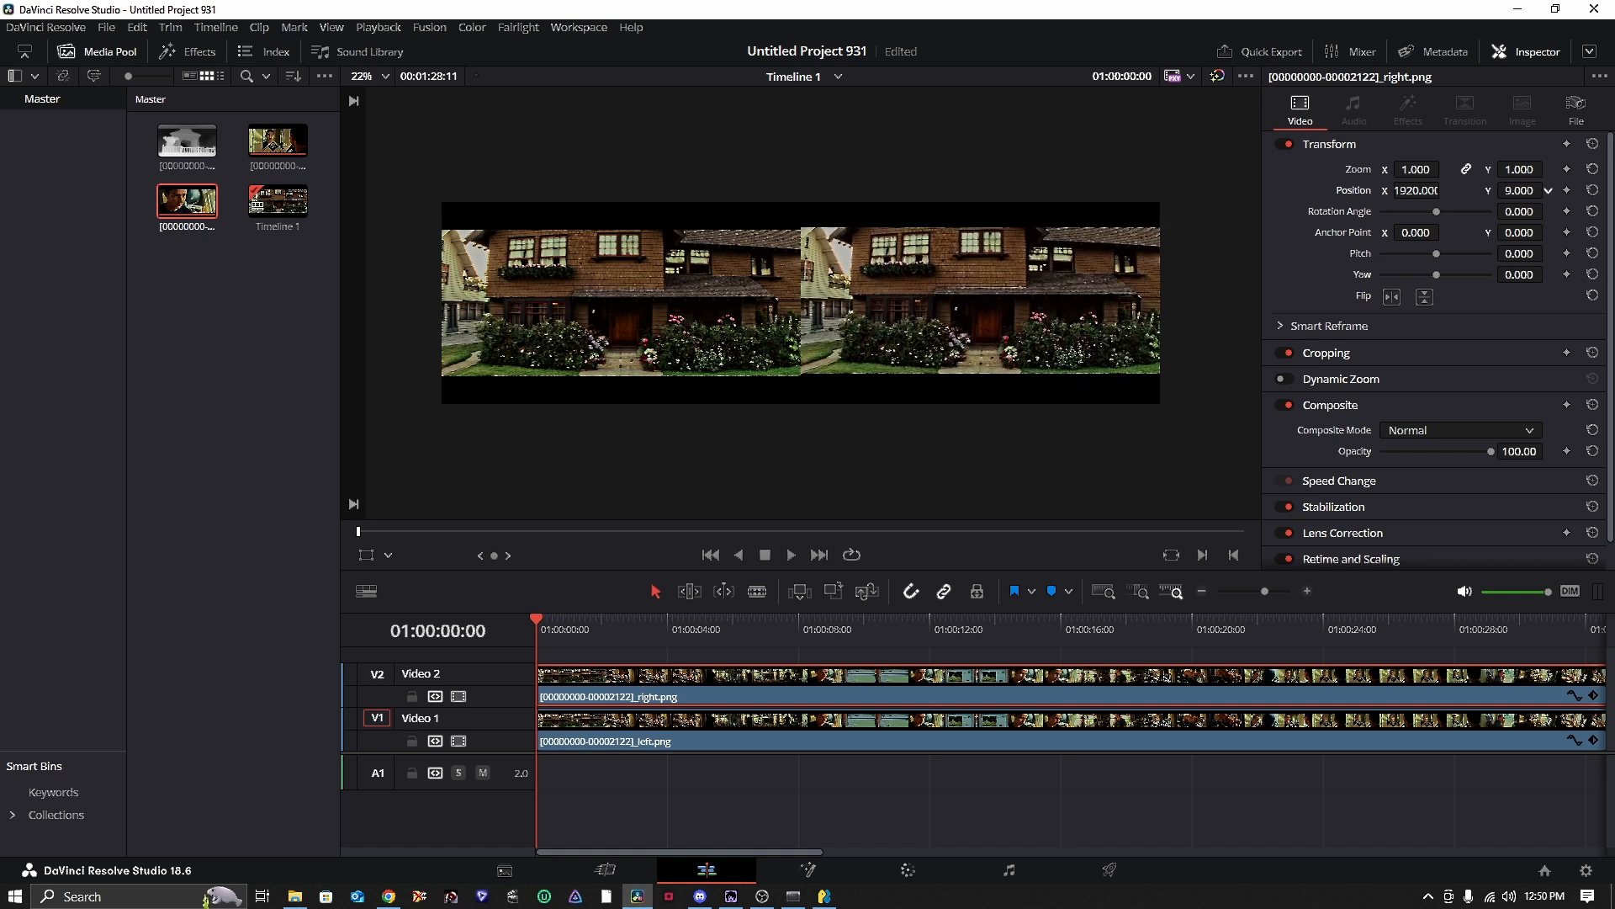
{"action": "left_click", "coordinate": [1593, 190]}
{"action": "left_click_drag", "start_coordinate": [1437, 211], "coordinate": [1435, 217]}
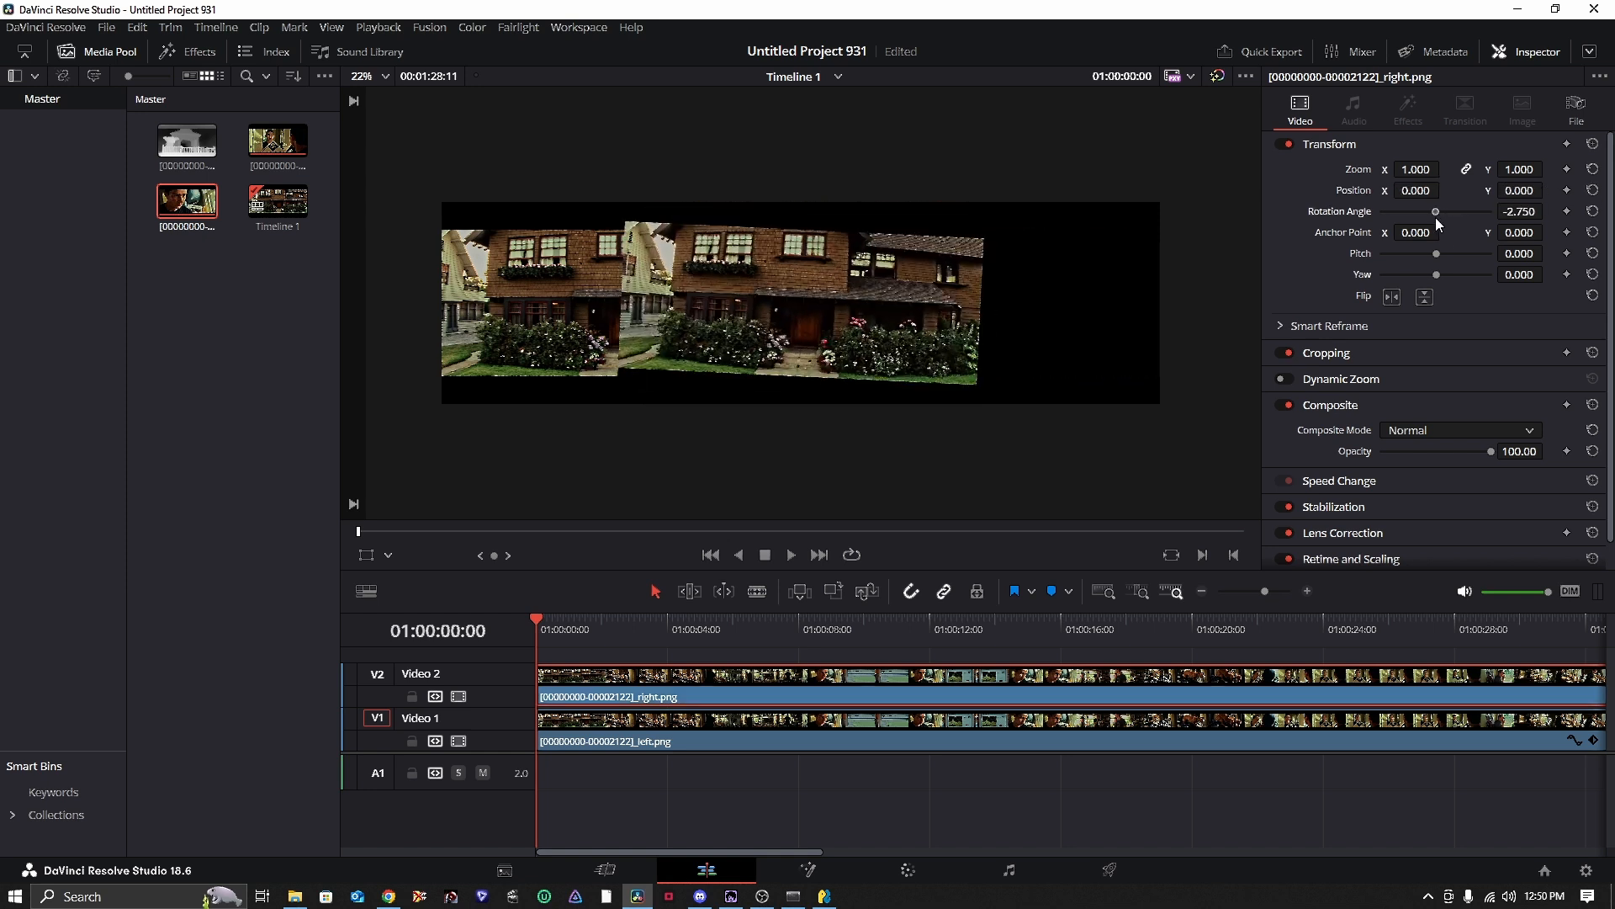
{"action": "left_click", "coordinate": [1593, 211]}
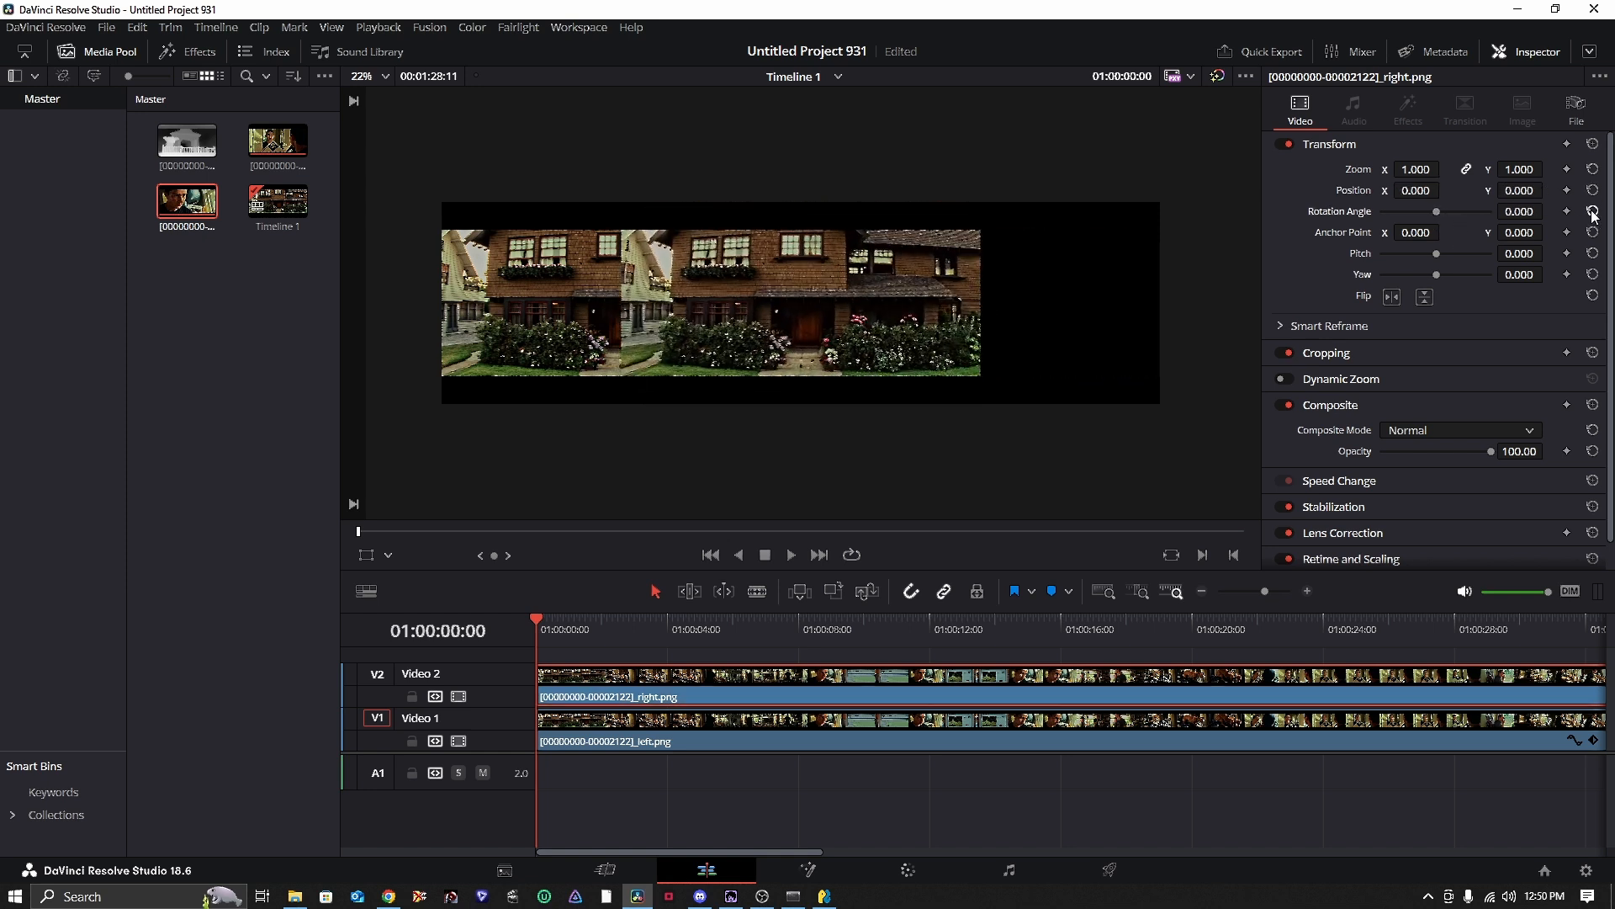
- Set the right clip's horizontal position to 1920 again and save the project
{"action": "left_click_drag", "start_coordinate": [1416, 190], "coordinate": [1444, 189]}
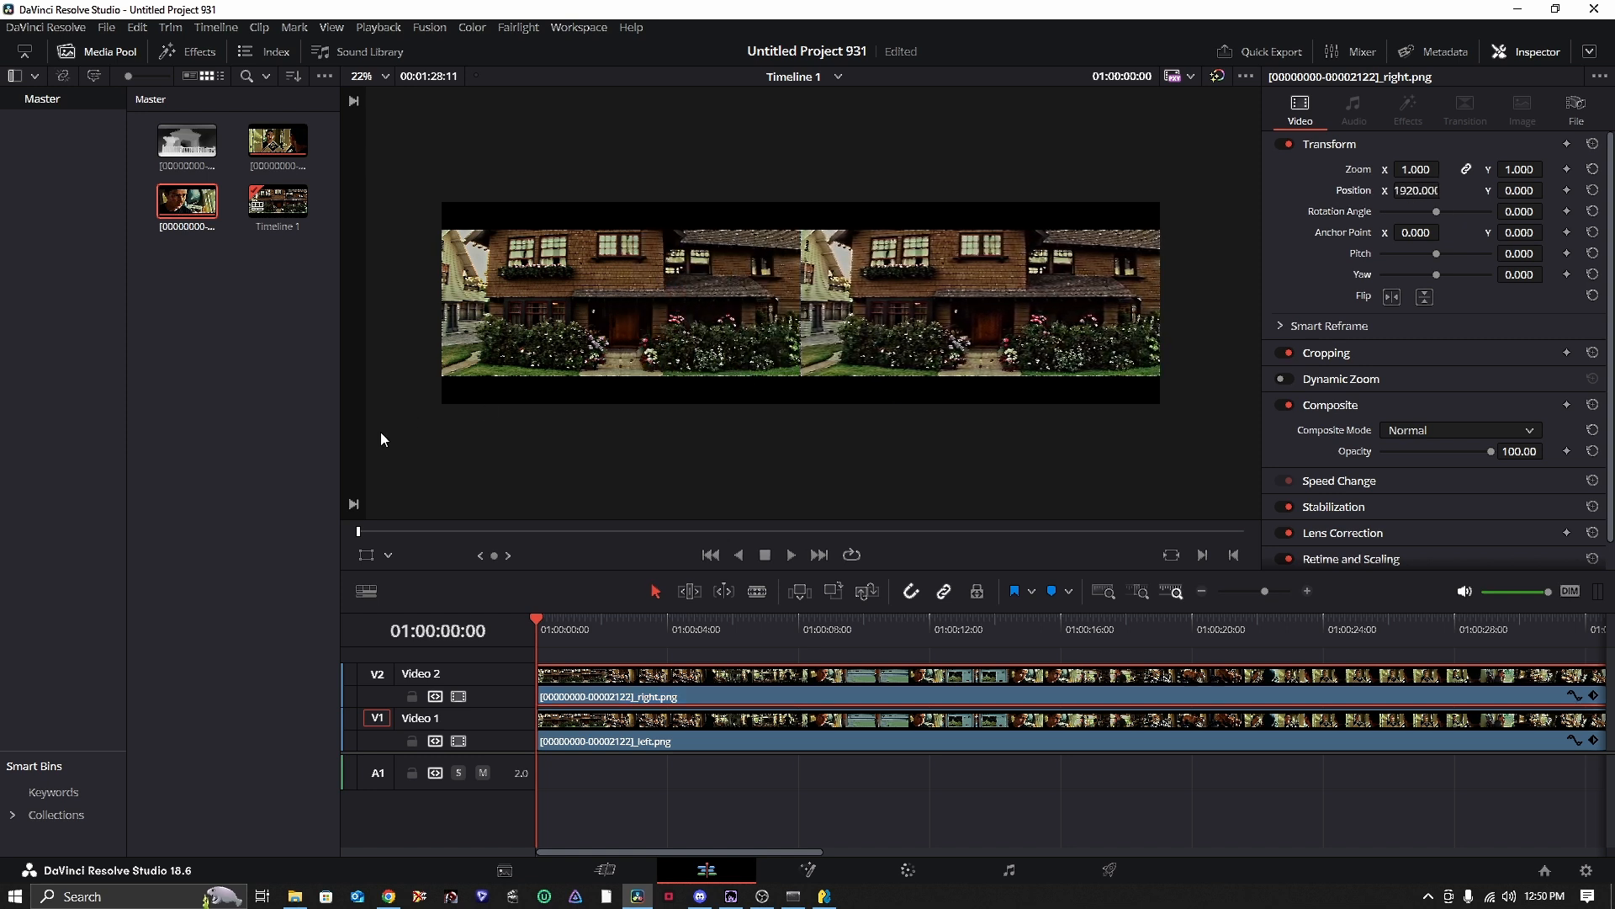
{"action": "key", "text": "ctrl+s"}
- Look at the right clip's nodes in Fusion and examine the side-by-side picture at several timeline points on the Color page
{"action": "left_click", "coordinate": [803, 869]}
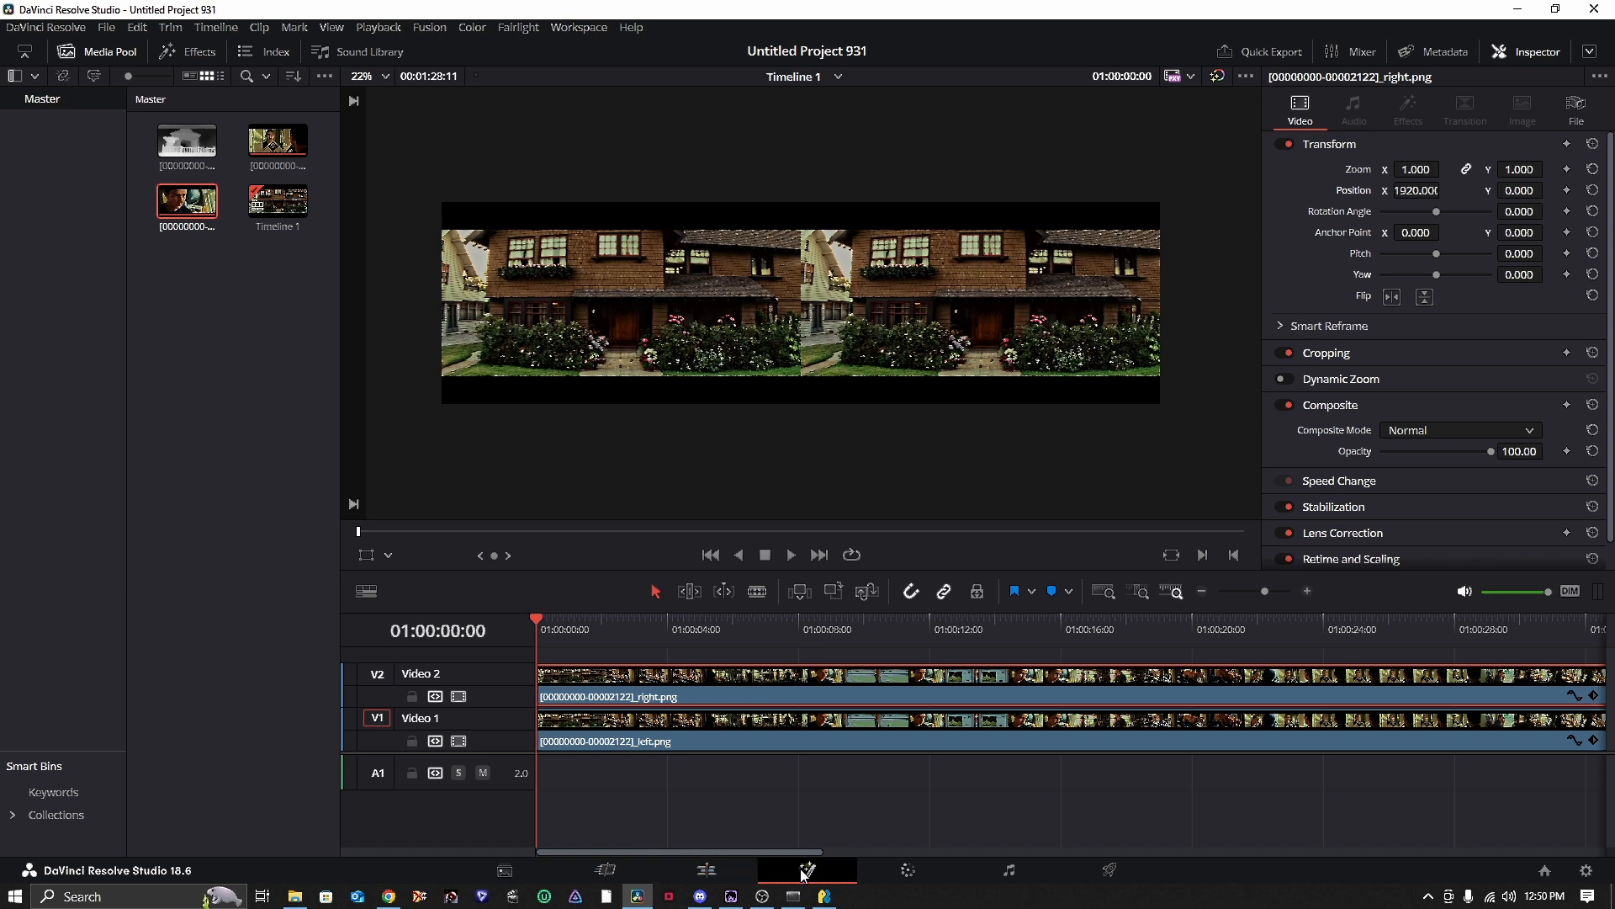
{"action": "left_click_drag", "start_coordinate": [461, 548], "coordinate": [837, 674]}
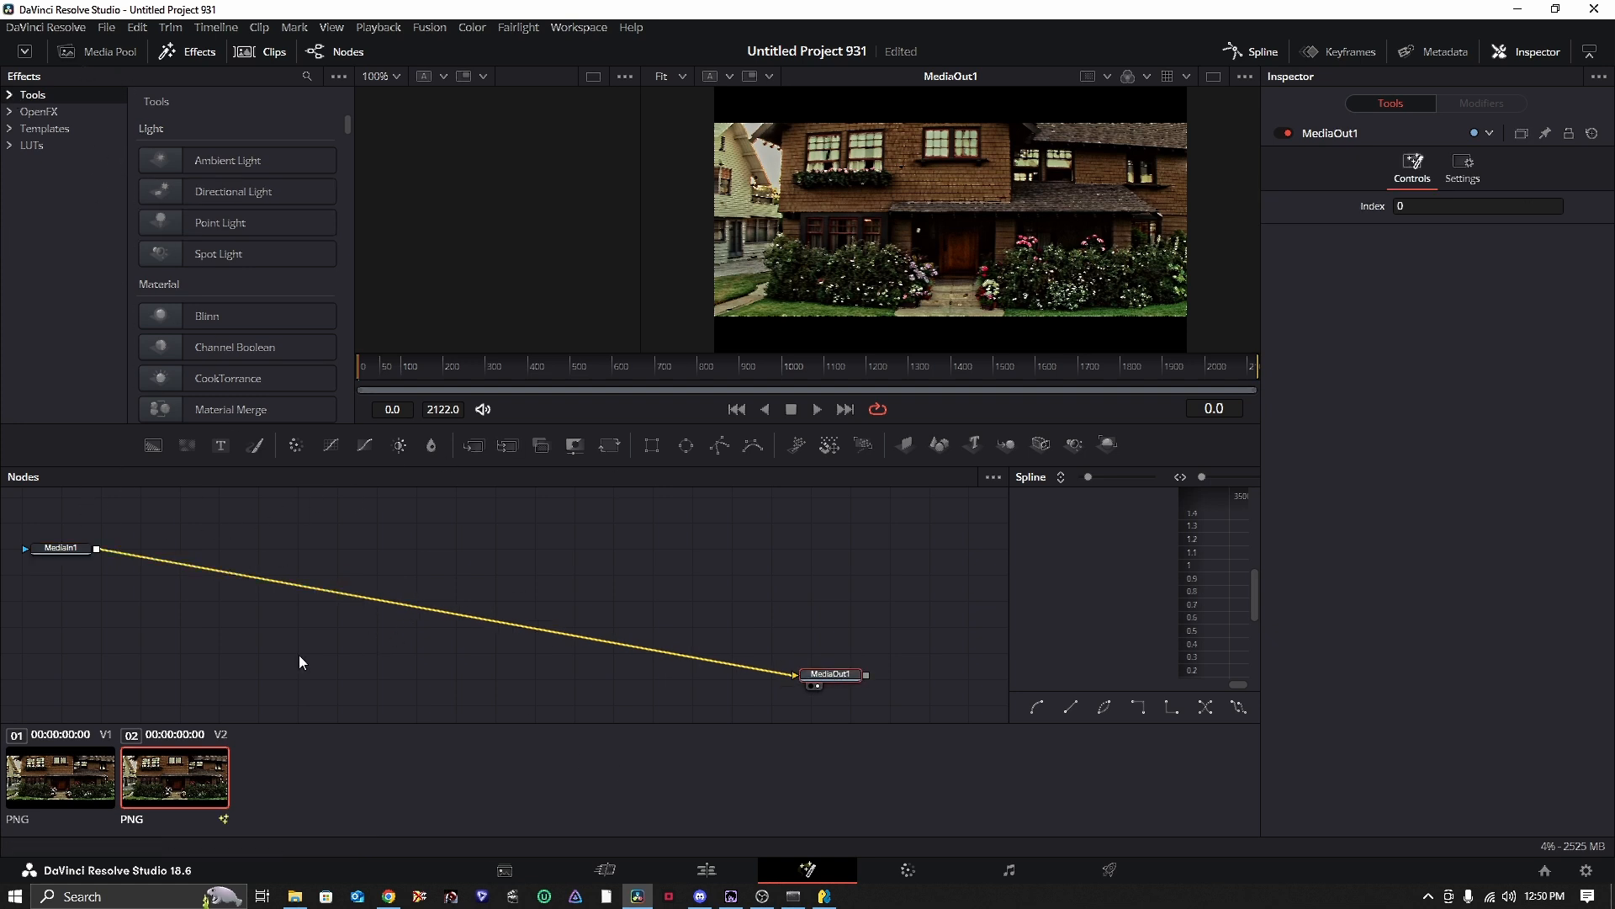
{"action": "left_click", "coordinate": [890, 880]}
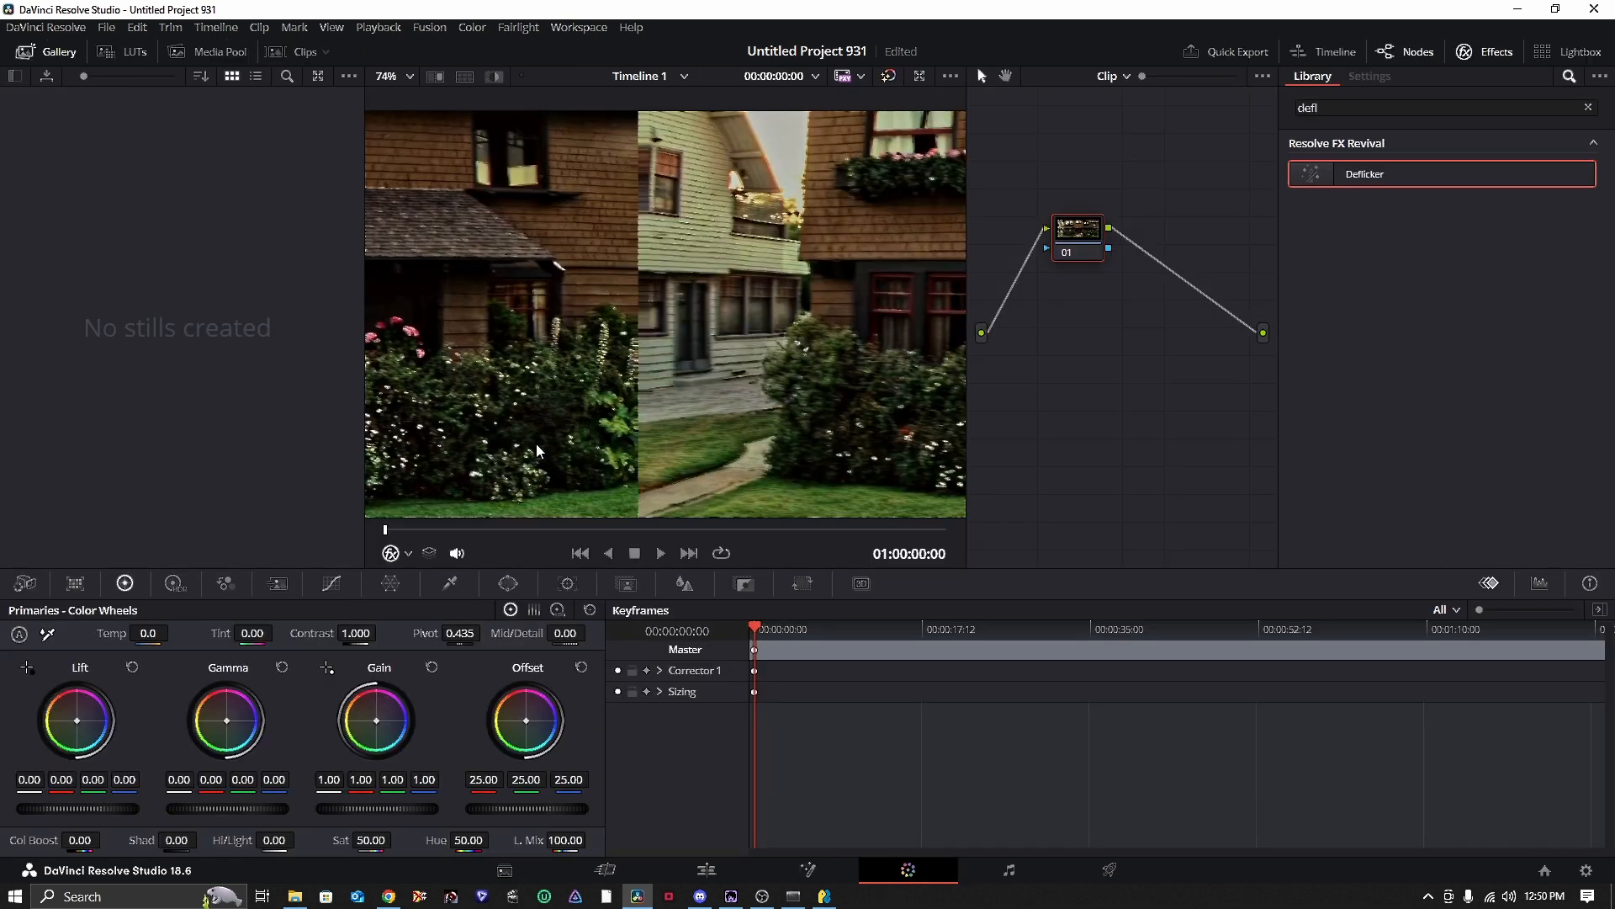
{"action": "scroll", "coordinate": [644, 361], "scroll_direction": "down", "scroll_amount": 5}
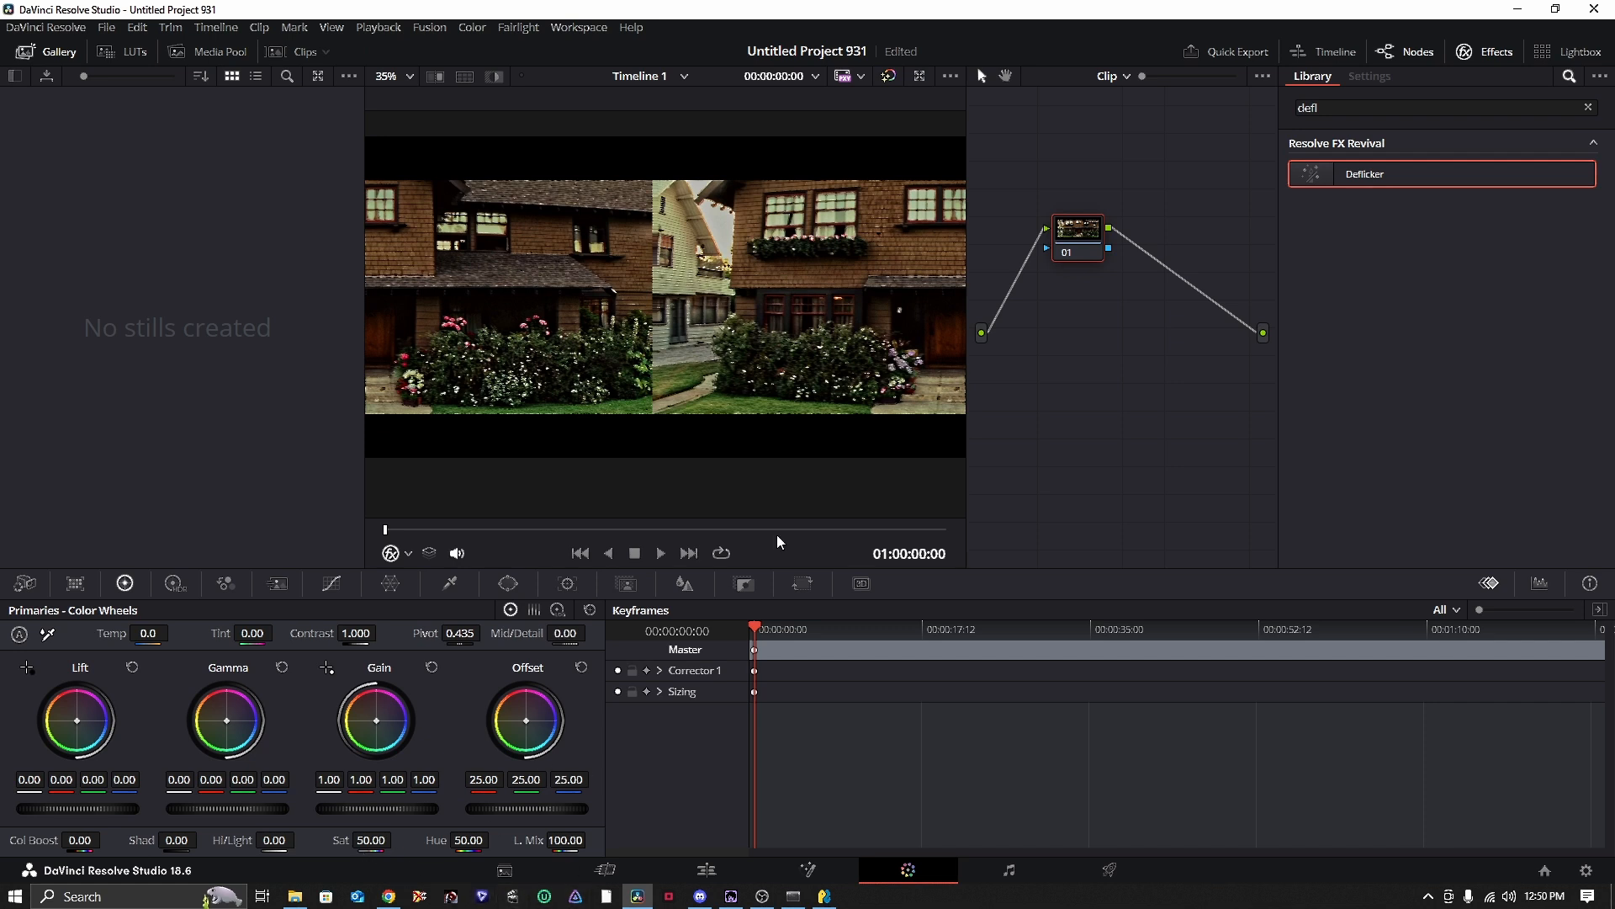
{"action": "scroll", "coordinate": [734, 335], "scroll_direction": "down", "scroll_amount": 4}
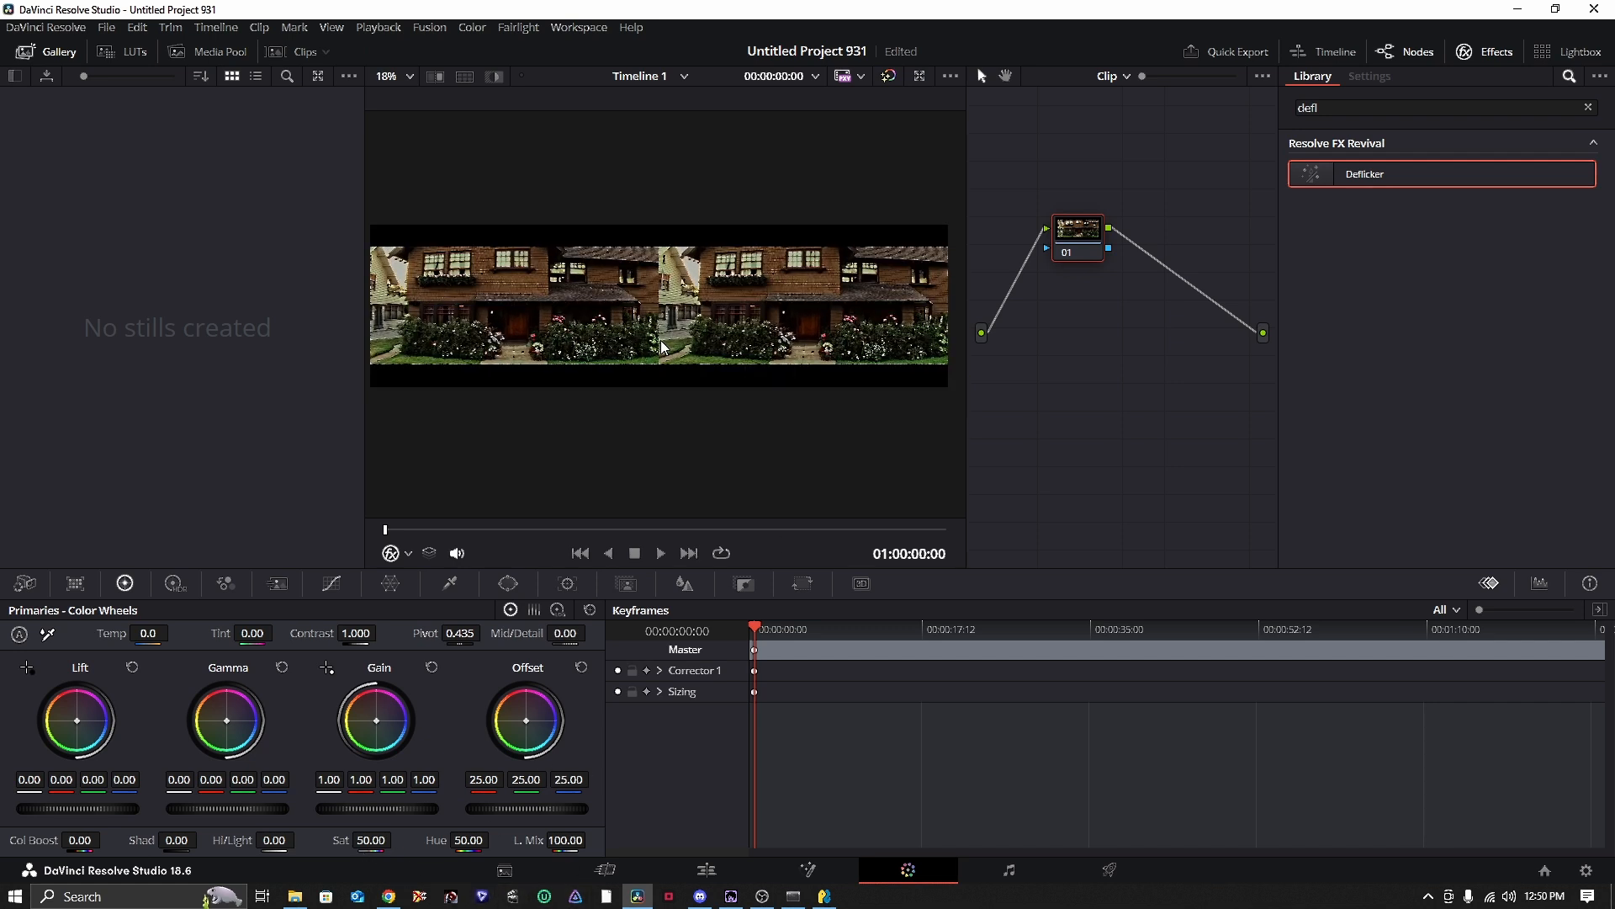
{"action": "scroll", "coordinate": [661, 342], "scroll_direction": "up", "scroll_amount": 2}
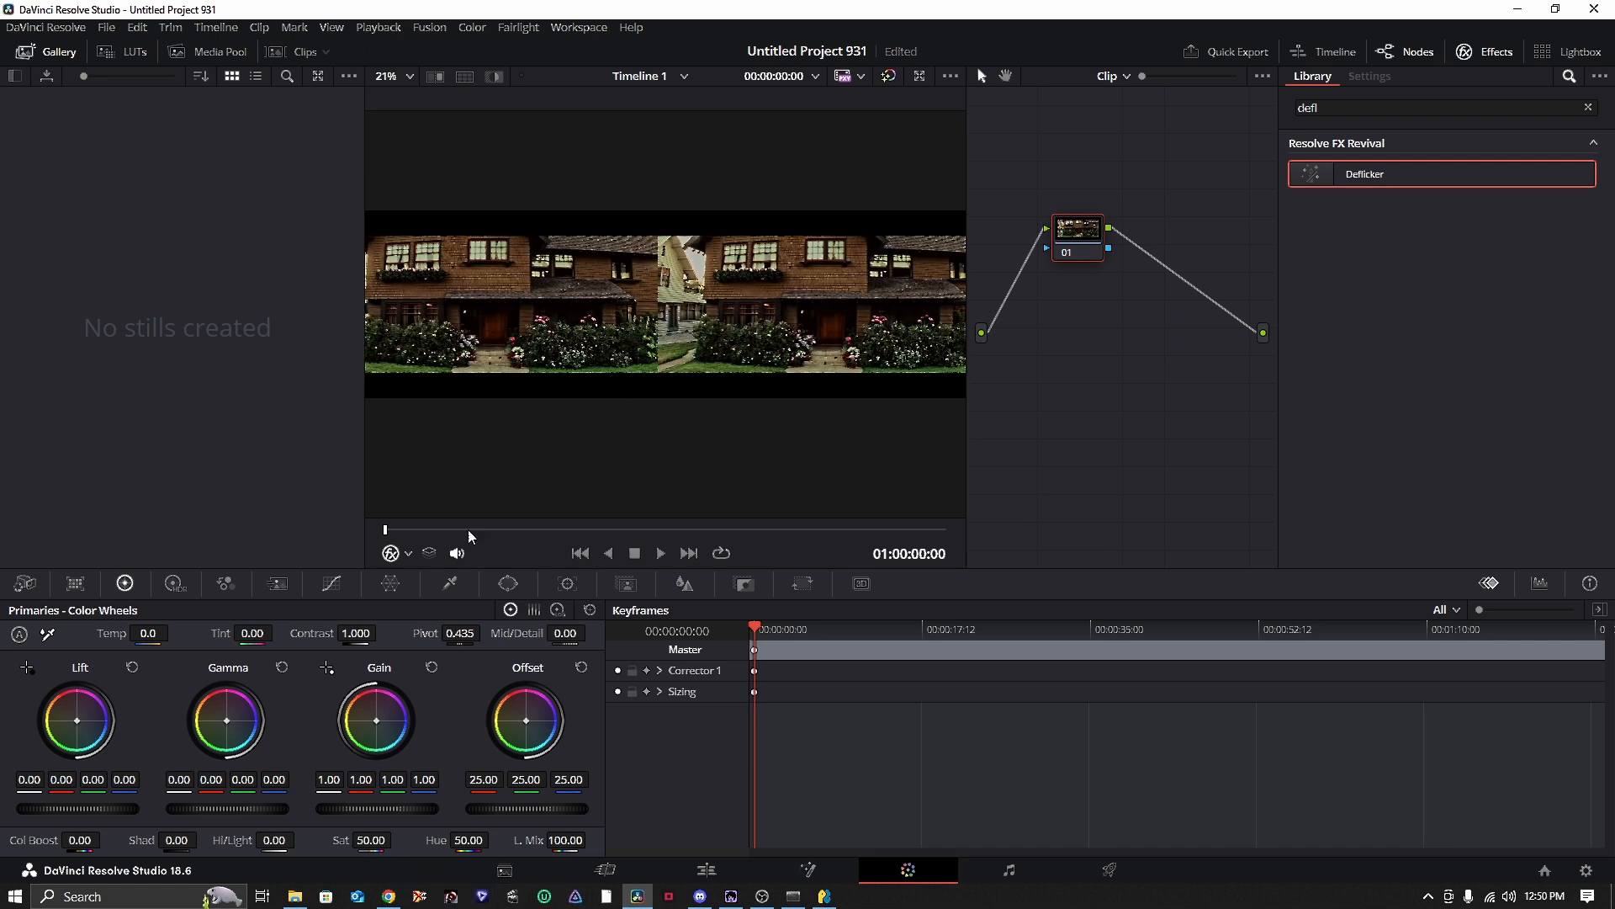
{"action": "left_click", "coordinate": [522, 530]}
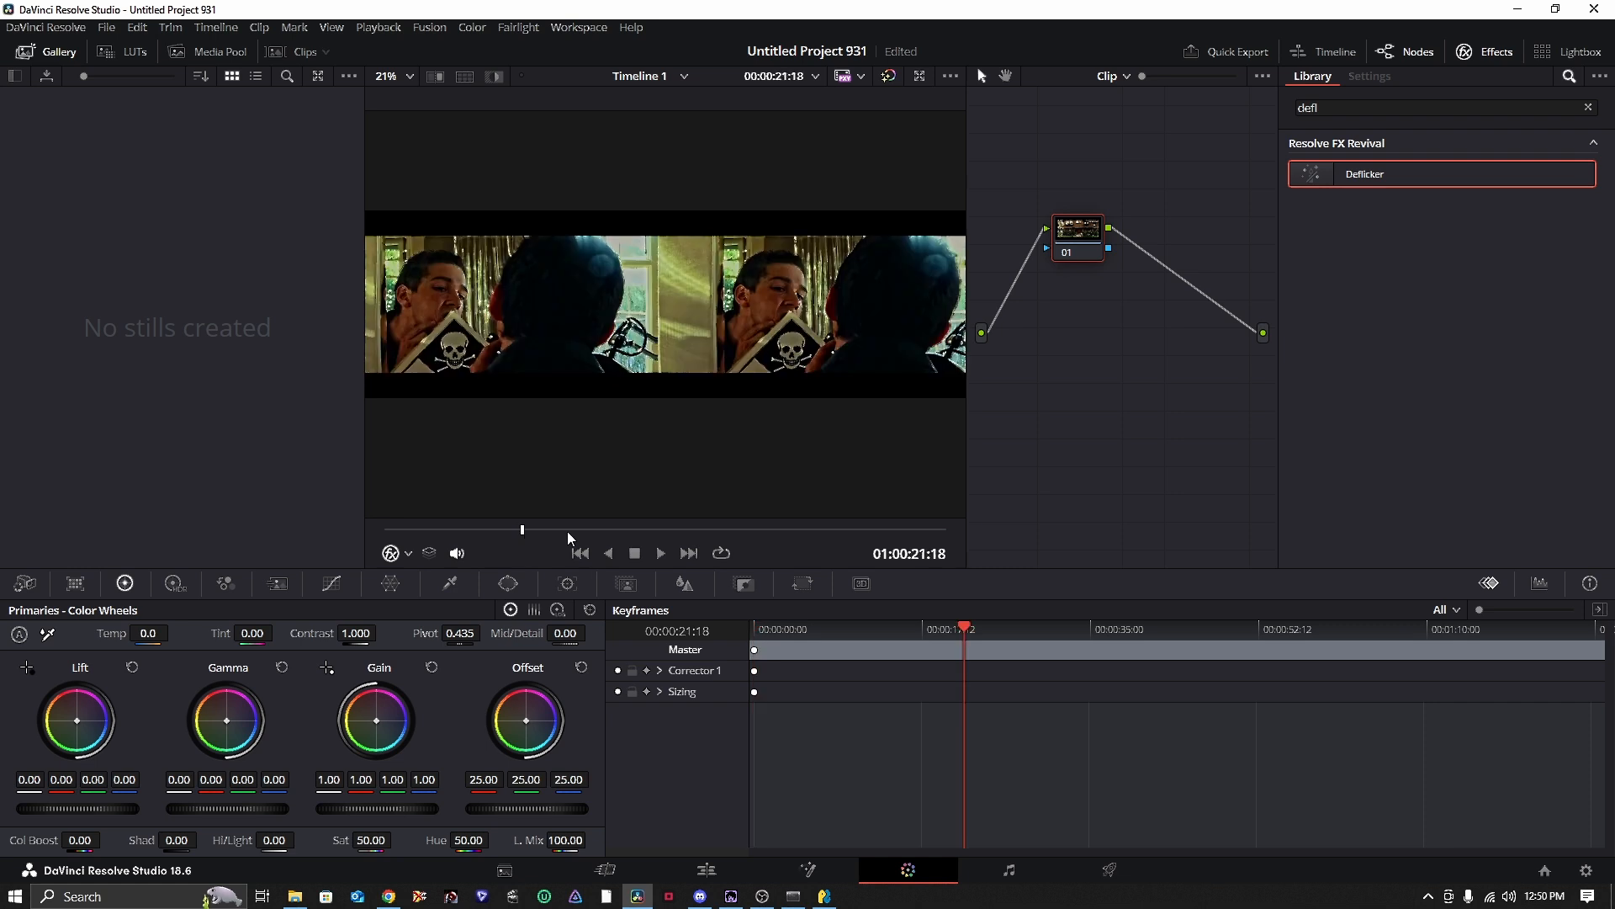
{"action": "left_click", "coordinate": [568, 530]}
{"action": "left_click_drag", "start_coordinate": [602, 530], "coordinate": [652, 534]}
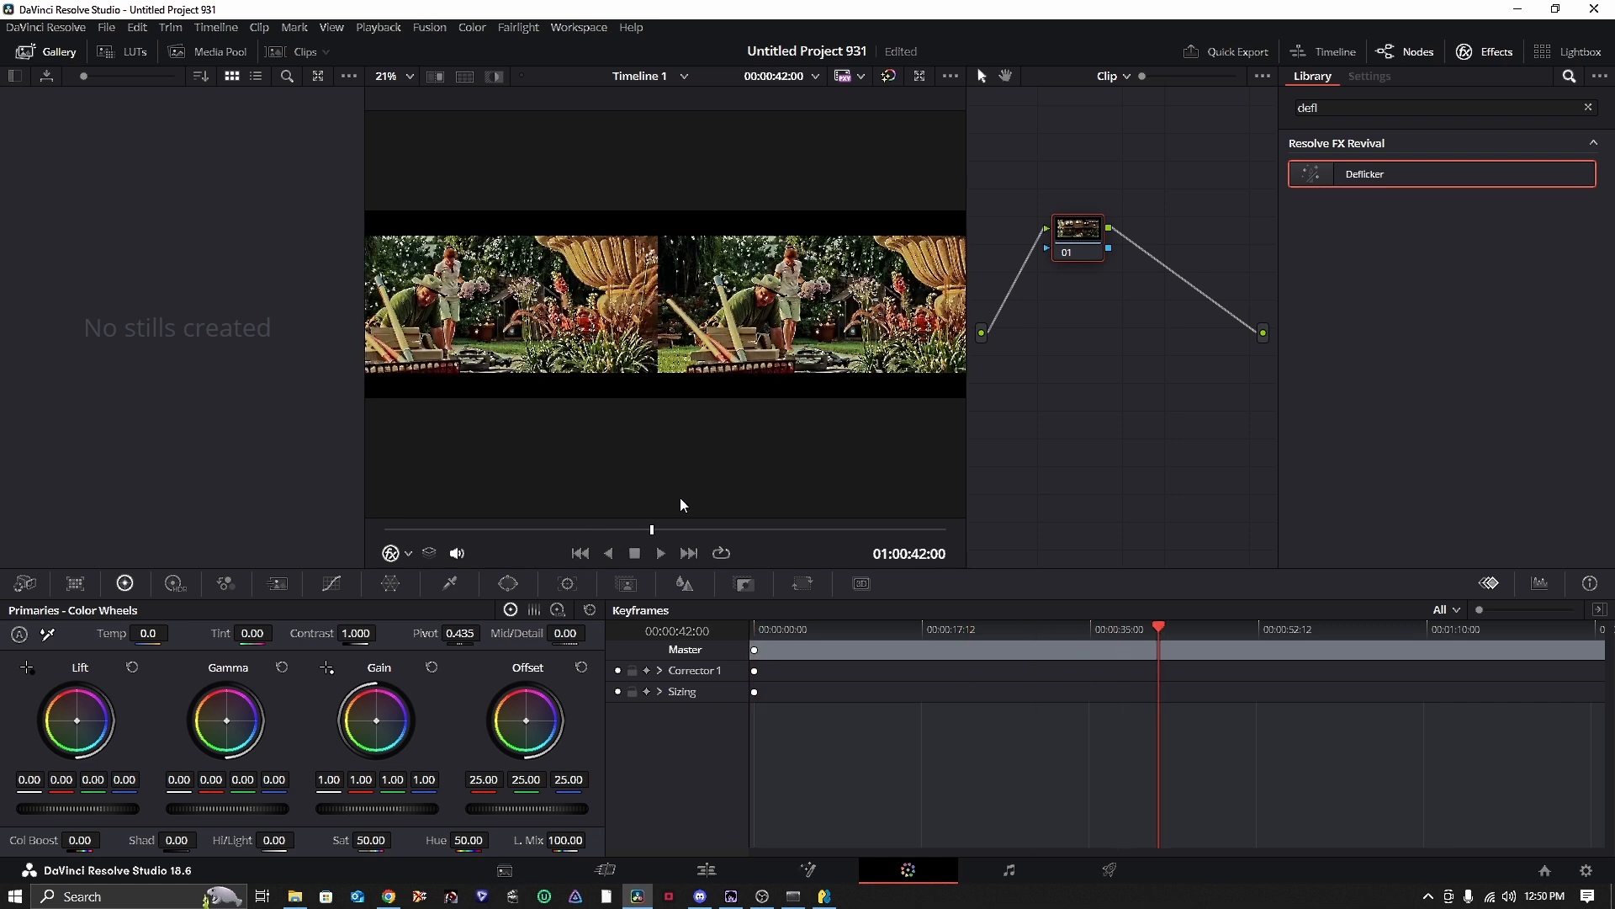
{"action": "scroll", "coordinate": [820, 319], "scroll_direction": "down", "scroll_amount": 2}
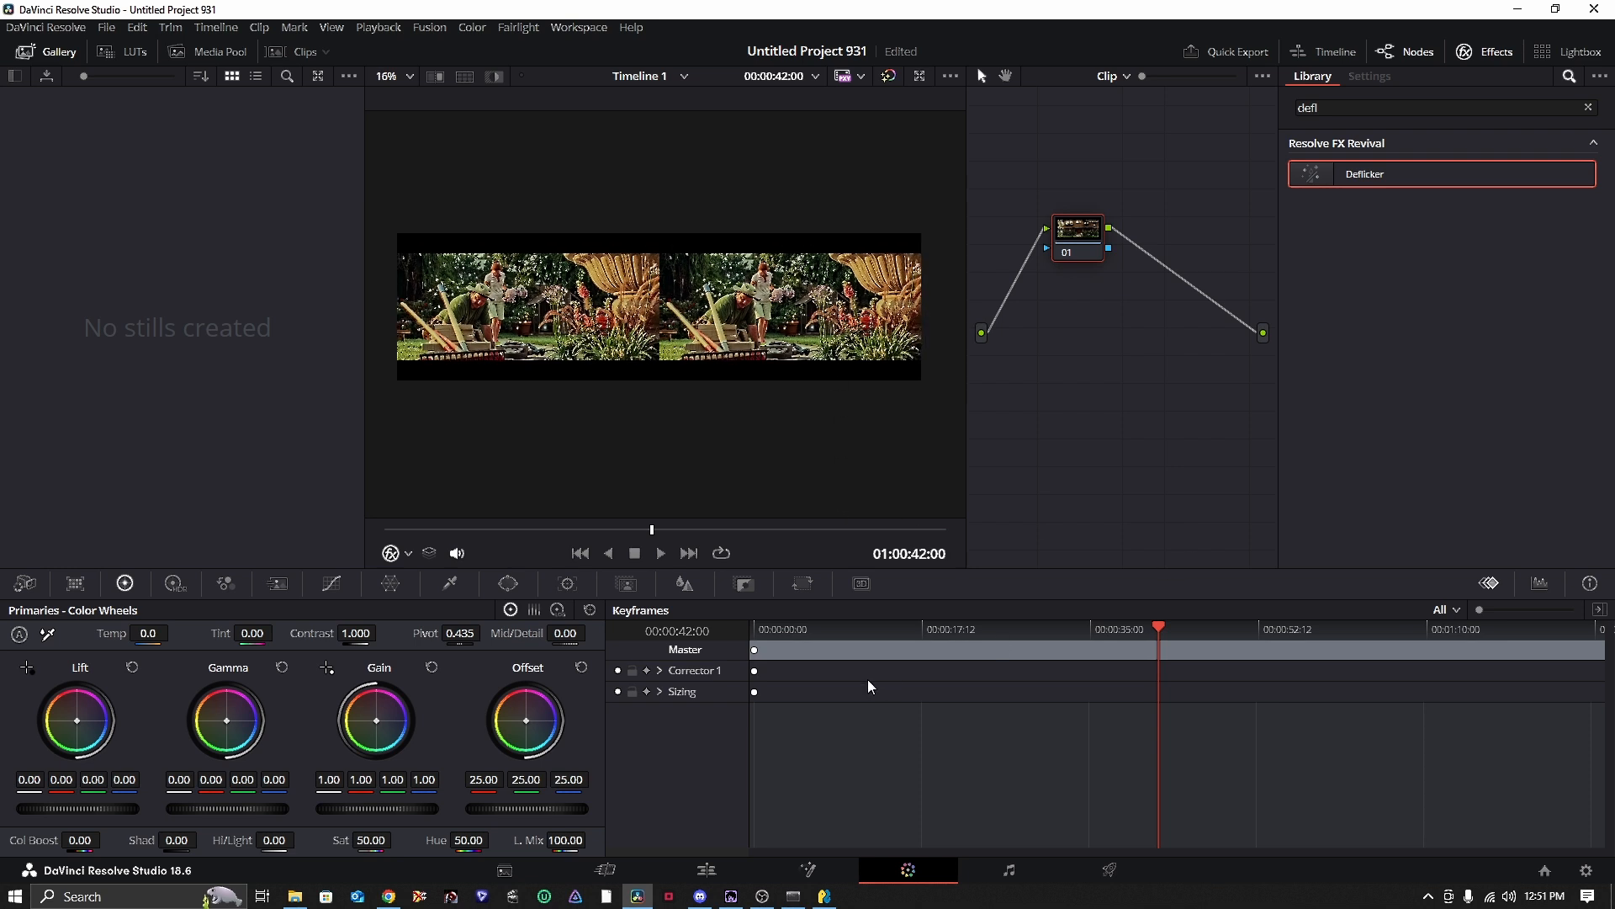
- On the Deliver page, set the video export to MP4 format with the NVIDIA encoder and enable network optimization
{"action": "left_click", "coordinate": [1111, 872]}
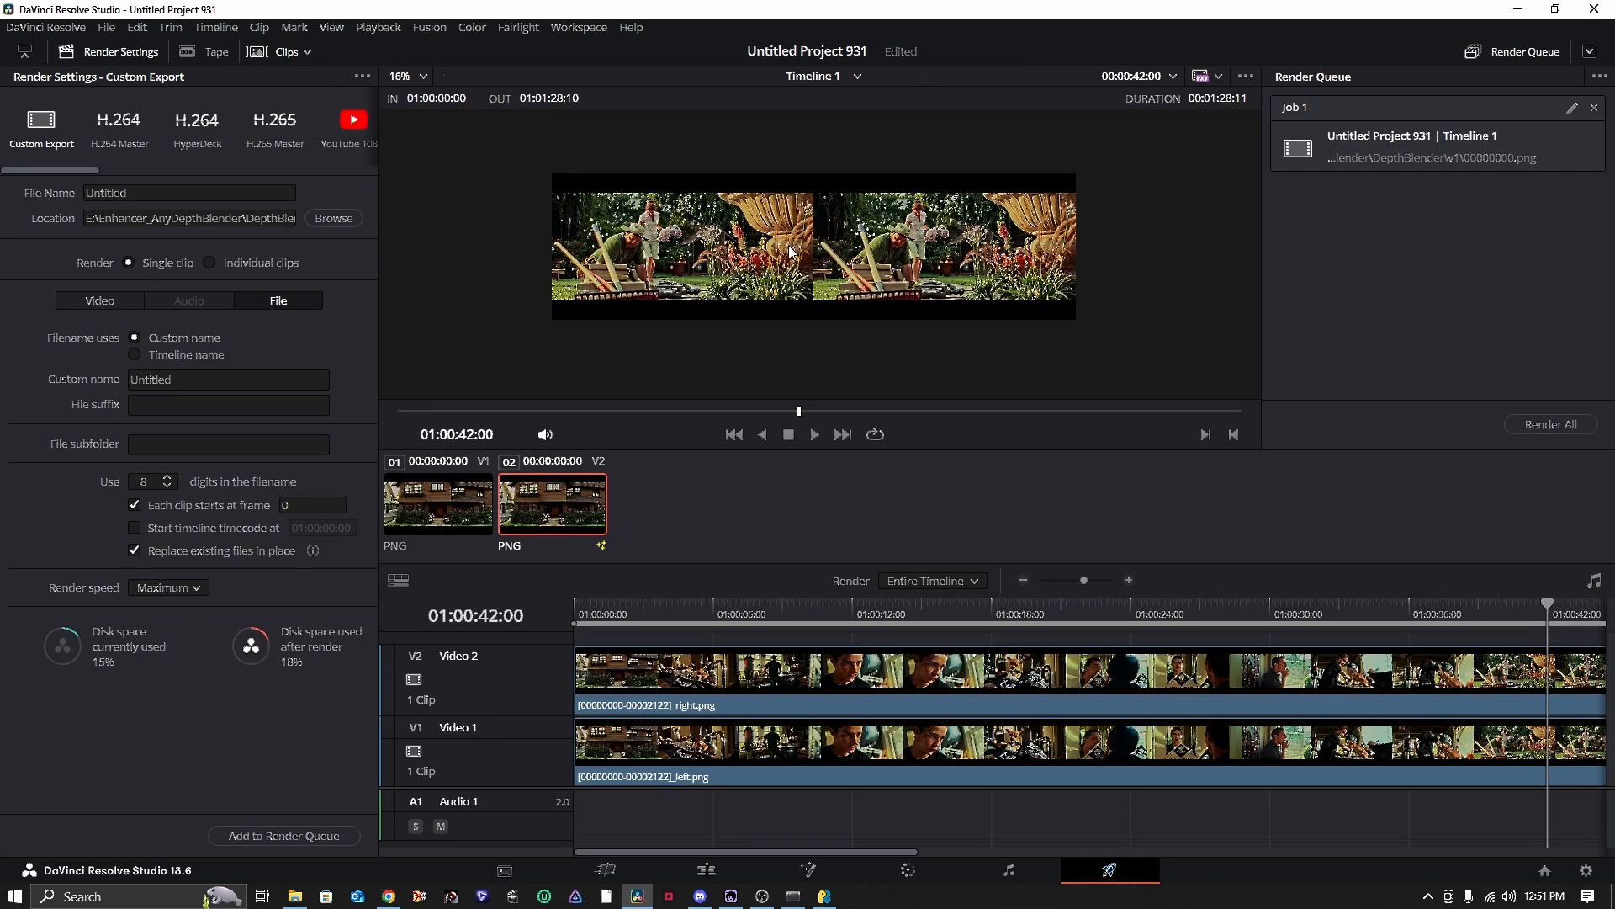
{"action": "left_click", "coordinate": [115, 301]}
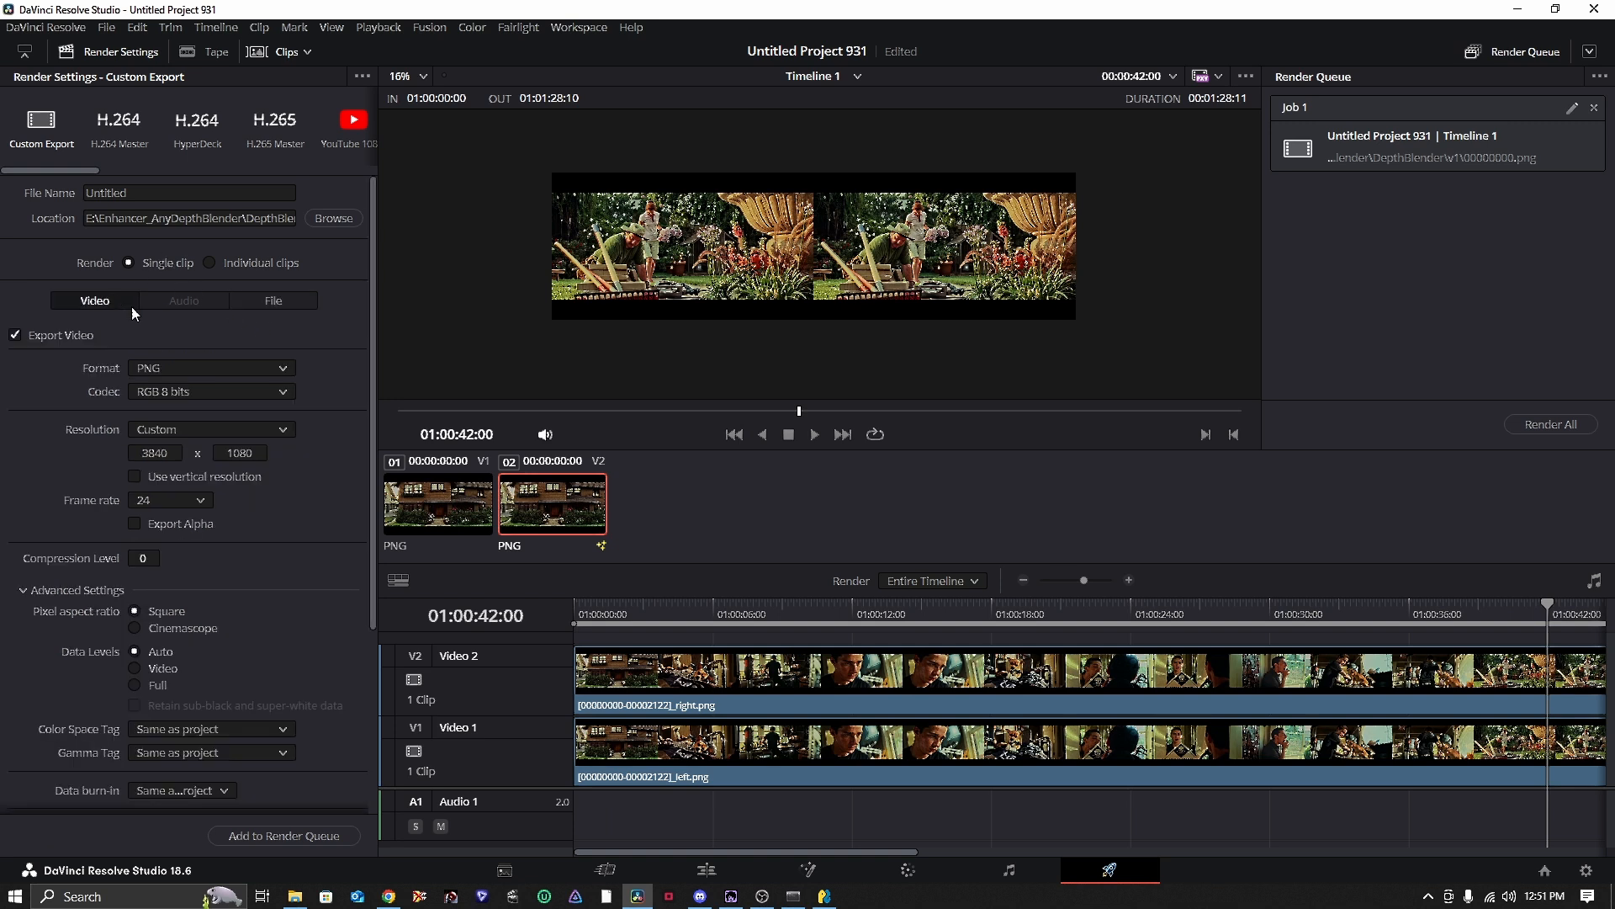
{"action": "left_click", "coordinate": [221, 367]}
{"action": "left_click", "coordinate": [164, 481]}
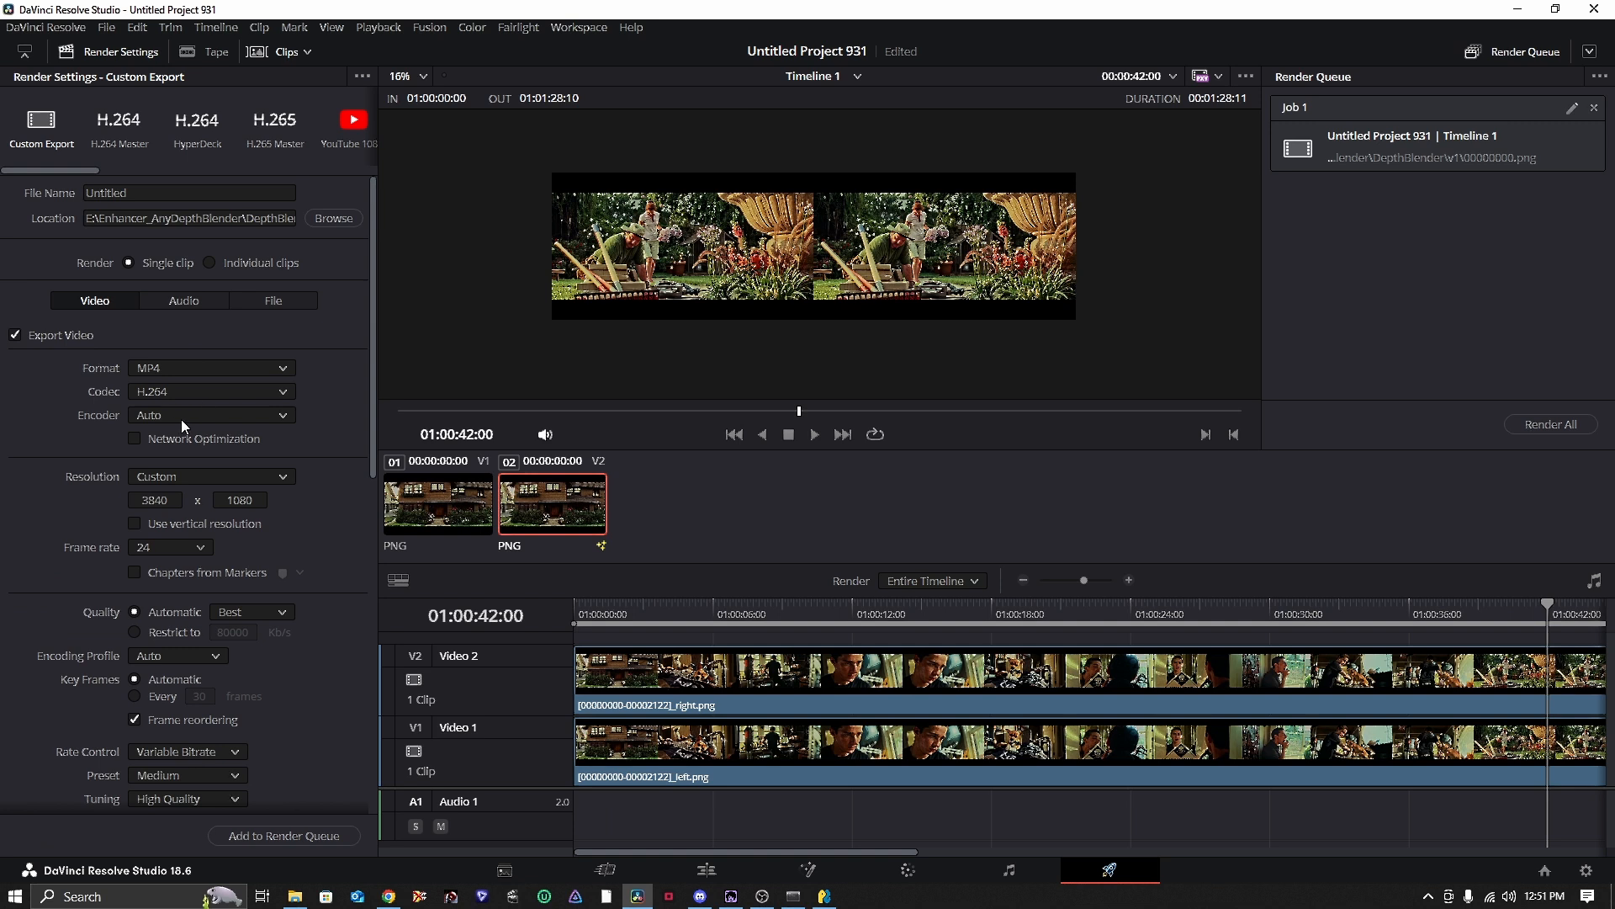
{"action": "left_click", "coordinate": [180, 419]}
{"action": "left_click", "coordinate": [177, 457]}
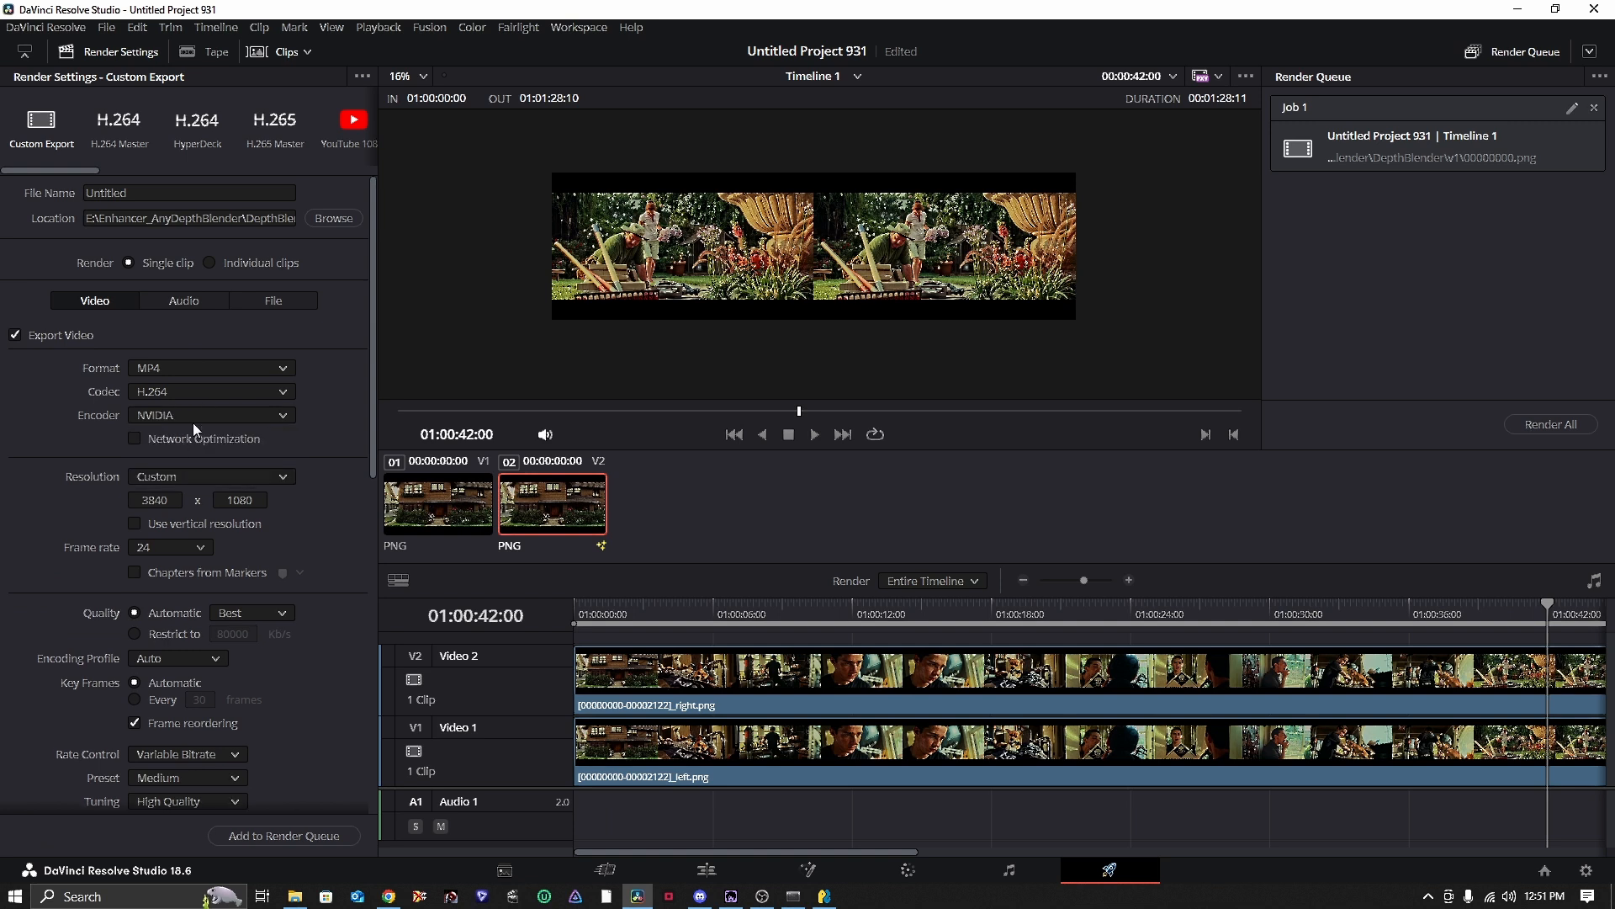
{"action": "left_click", "coordinate": [190, 434]}
- Restrict the export's video quality to 24000 Kb/s
{"action": "scroll", "coordinate": [346, 506], "scroll_direction": "down", "scroll_amount": 3}
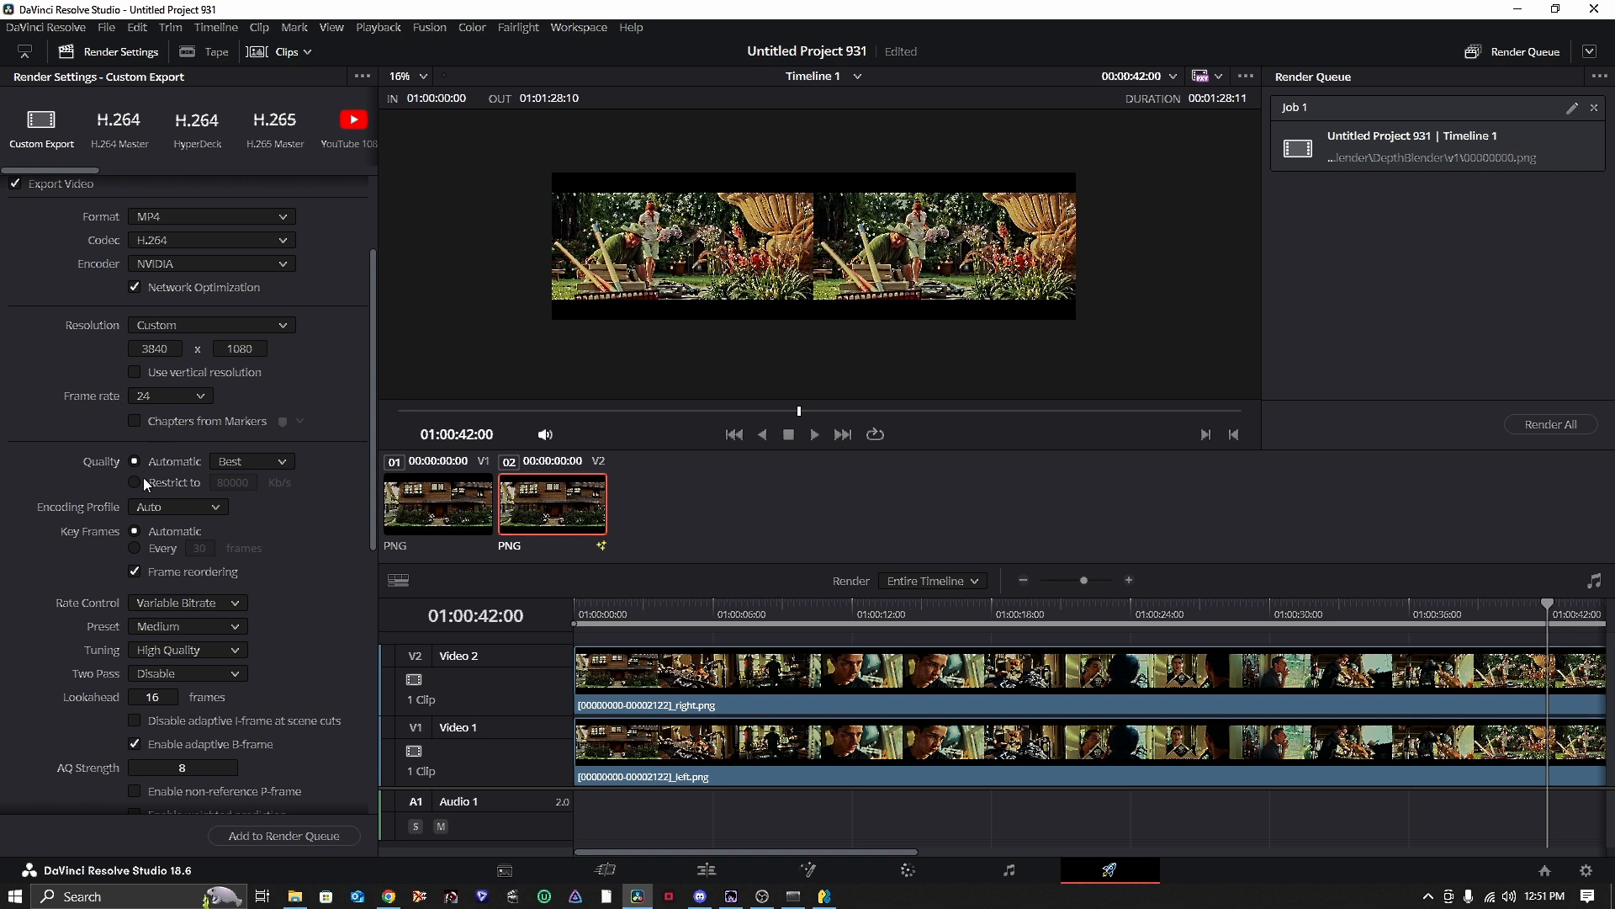
{"action": "scroll", "coordinate": [74, 468], "scroll_direction": "down", "scroll_amount": 3}
{"action": "left_click", "coordinate": [174, 335]}
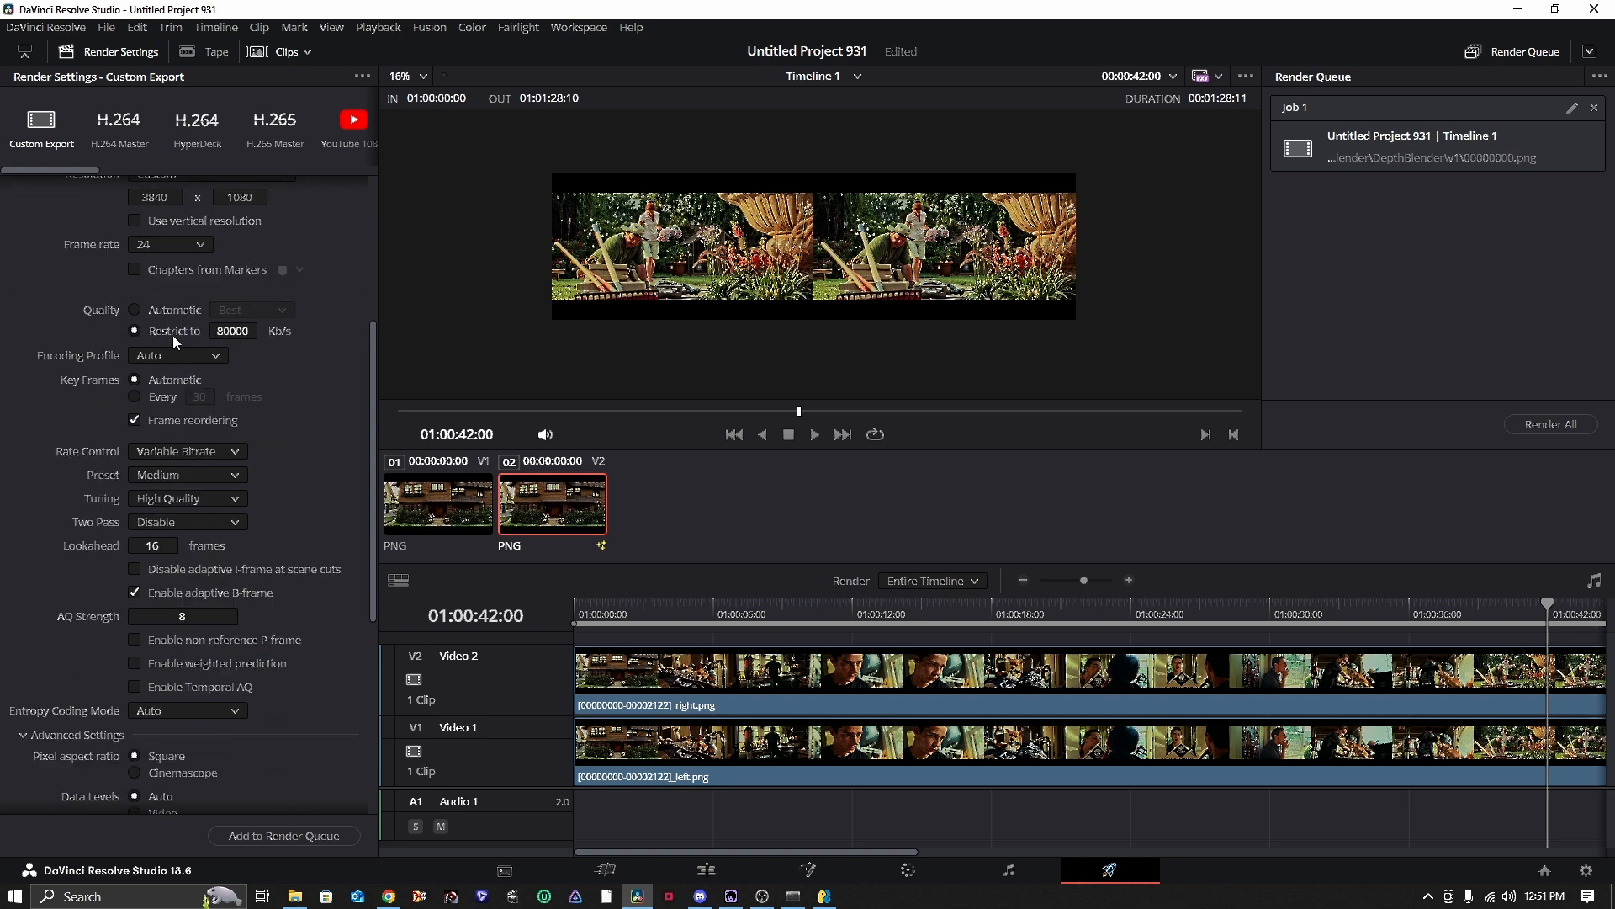
{"action": "left_click", "coordinate": [231, 332]}
{"action": "double_click", "coordinate": [231, 332]}
{"action": "type", "text": "24000"}
- Set the encoding profile to High and the preset to Slow, choose a two-pass option, and turn off adaptive B-frame
{"action": "left_click", "coordinate": [187, 355]}
{"action": "left_click", "coordinate": [160, 435]}
{"action": "left_click", "coordinate": [199, 473]}
{"action": "left_click", "coordinate": [155, 574]}
{"action": "left_click", "coordinate": [175, 523]}
{"action": "left_click", "coordinate": [154, 591]}
{"action": "left_click", "coordinate": [175, 594]}
{"action": "scroll", "coordinate": [57, 642], "scroll_direction": "down", "scroll_amount": 5}
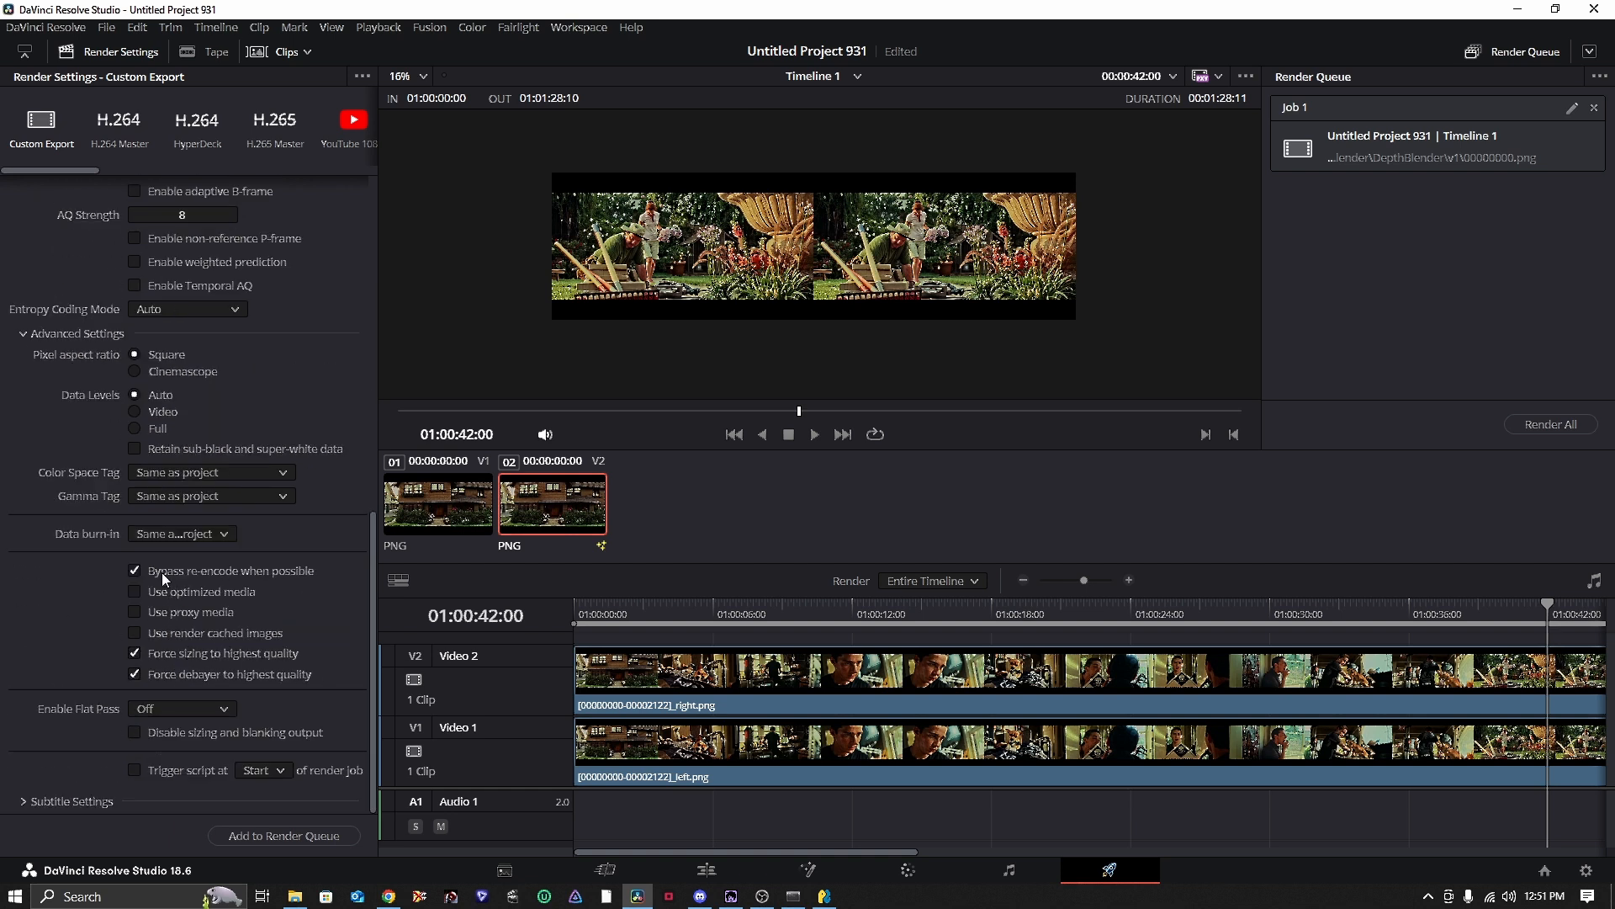
- Enable audio export in the render settings
{"action": "scroll", "coordinate": [148, 568], "scroll_direction": "up", "scroll_amount": 6}
{"action": "left_click", "coordinate": [160, 300]}
{"action": "left_click", "coordinate": [17, 336]}
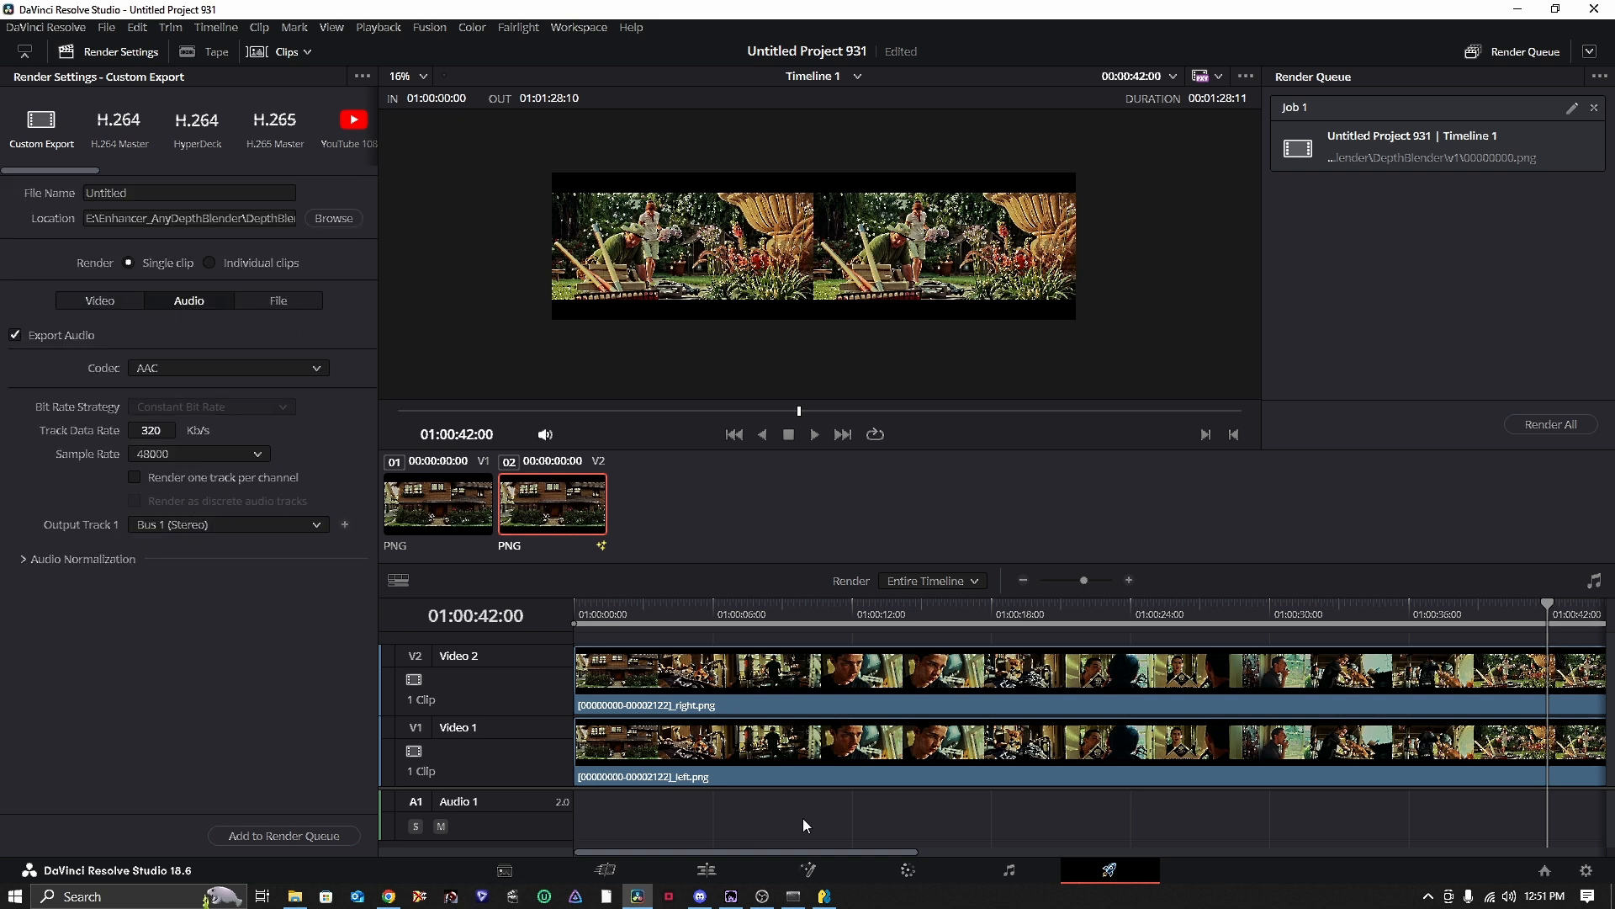
- Open the DepthBlender output folder in File Explorer, examine the full side-by-side frames, and return to the Edit page in DaVinci Resolve
{"action": "left_click", "coordinate": [707, 870]}
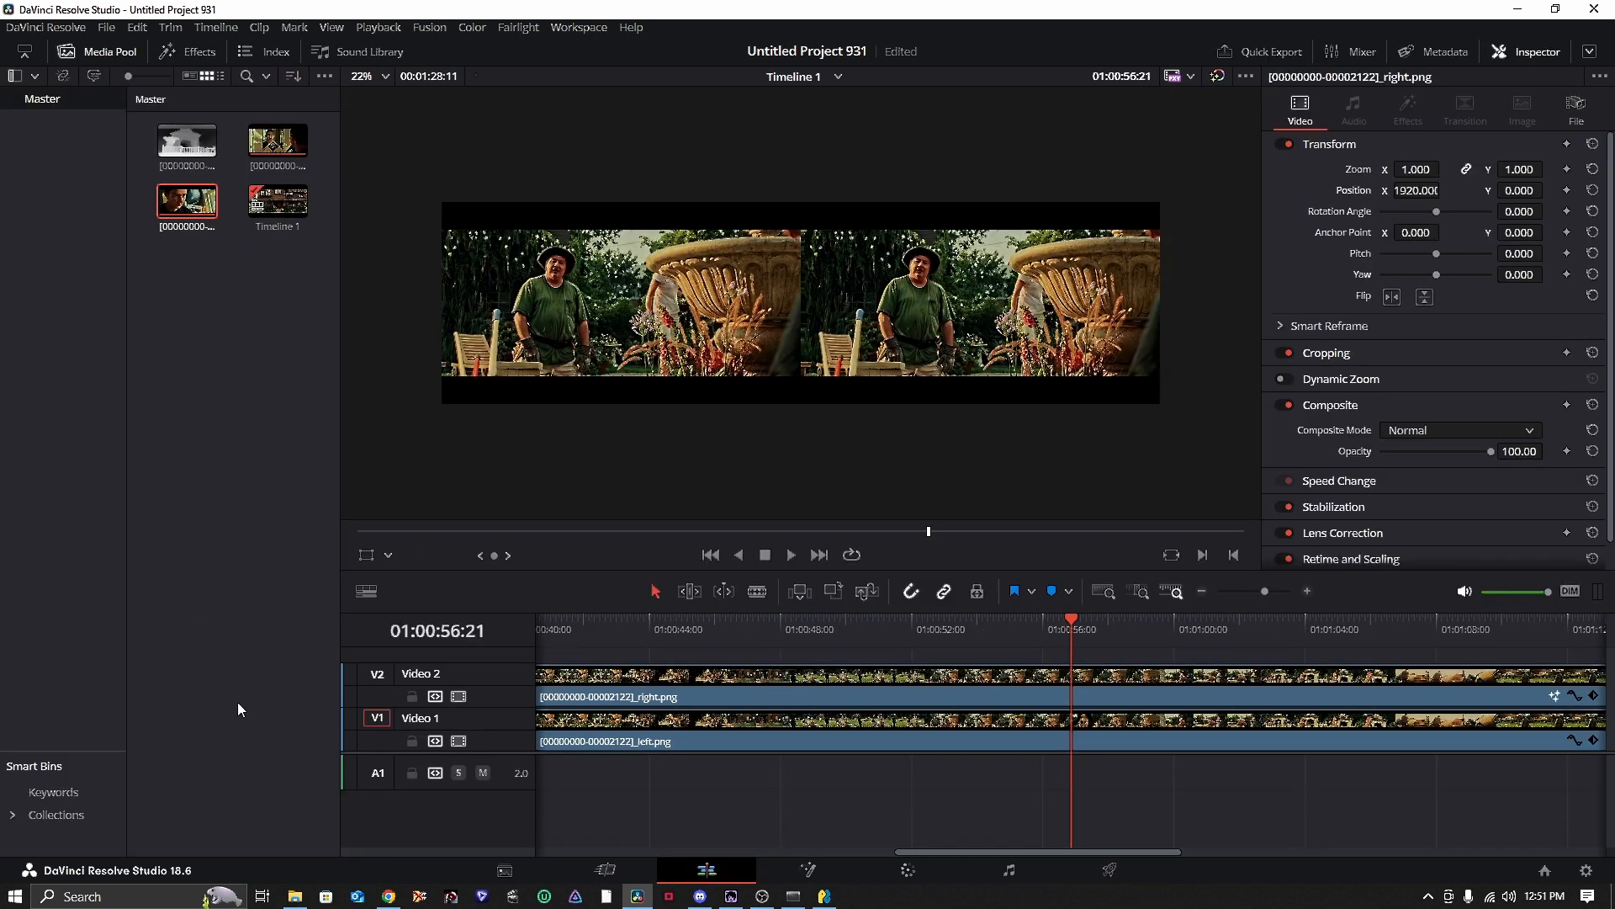
{"action": "left_click", "coordinate": [299, 897]}
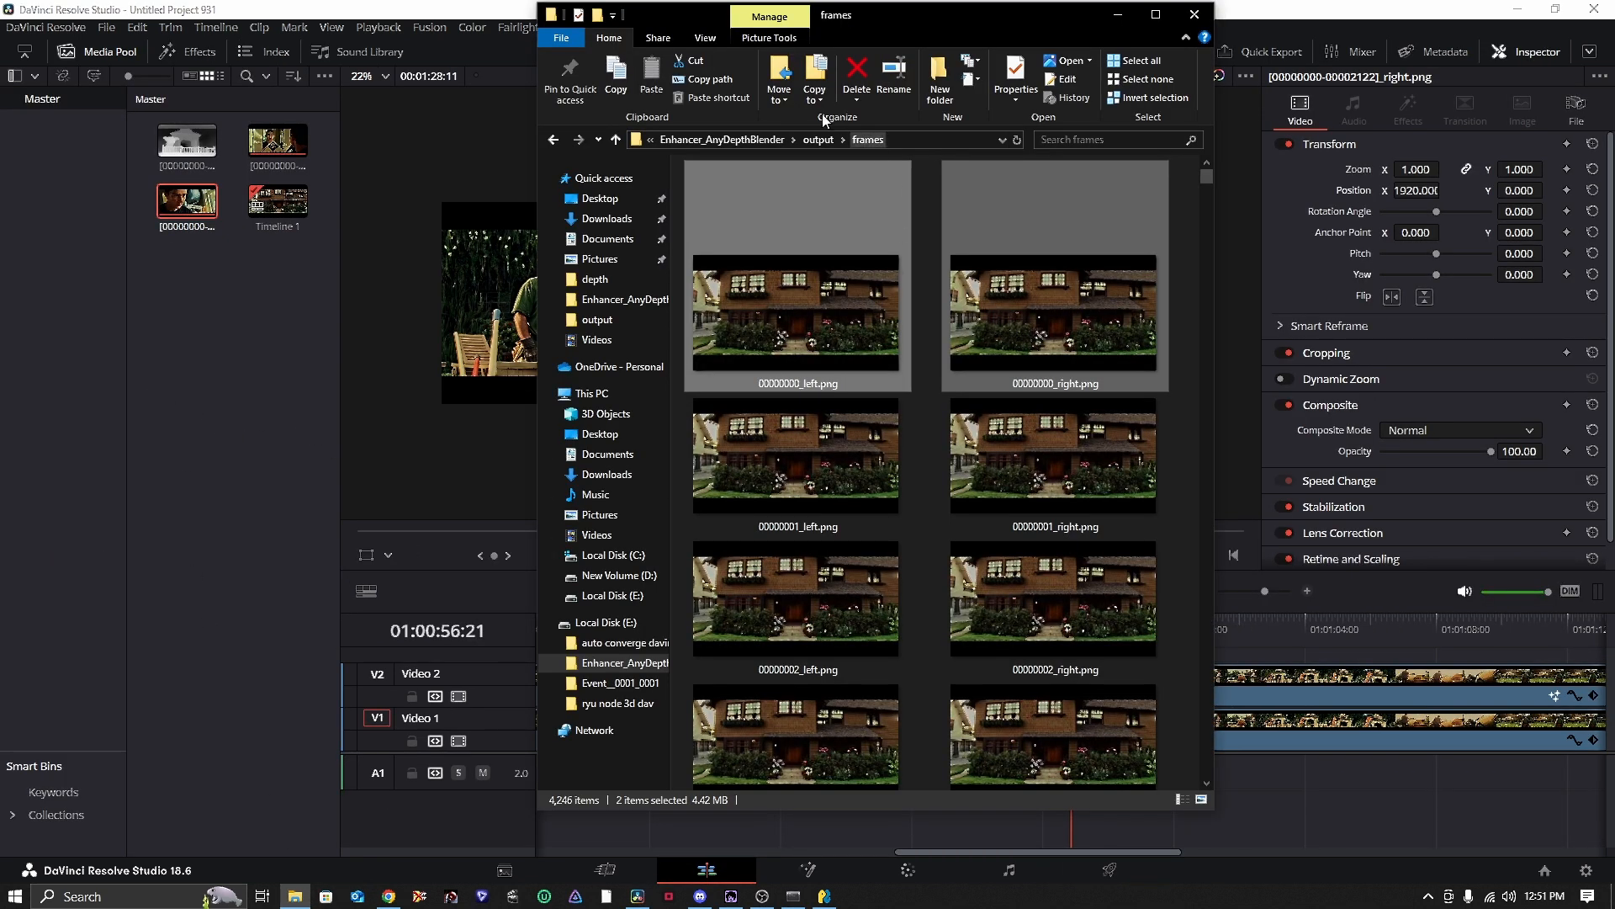
{"action": "left_click", "coordinate": [722, 140]}
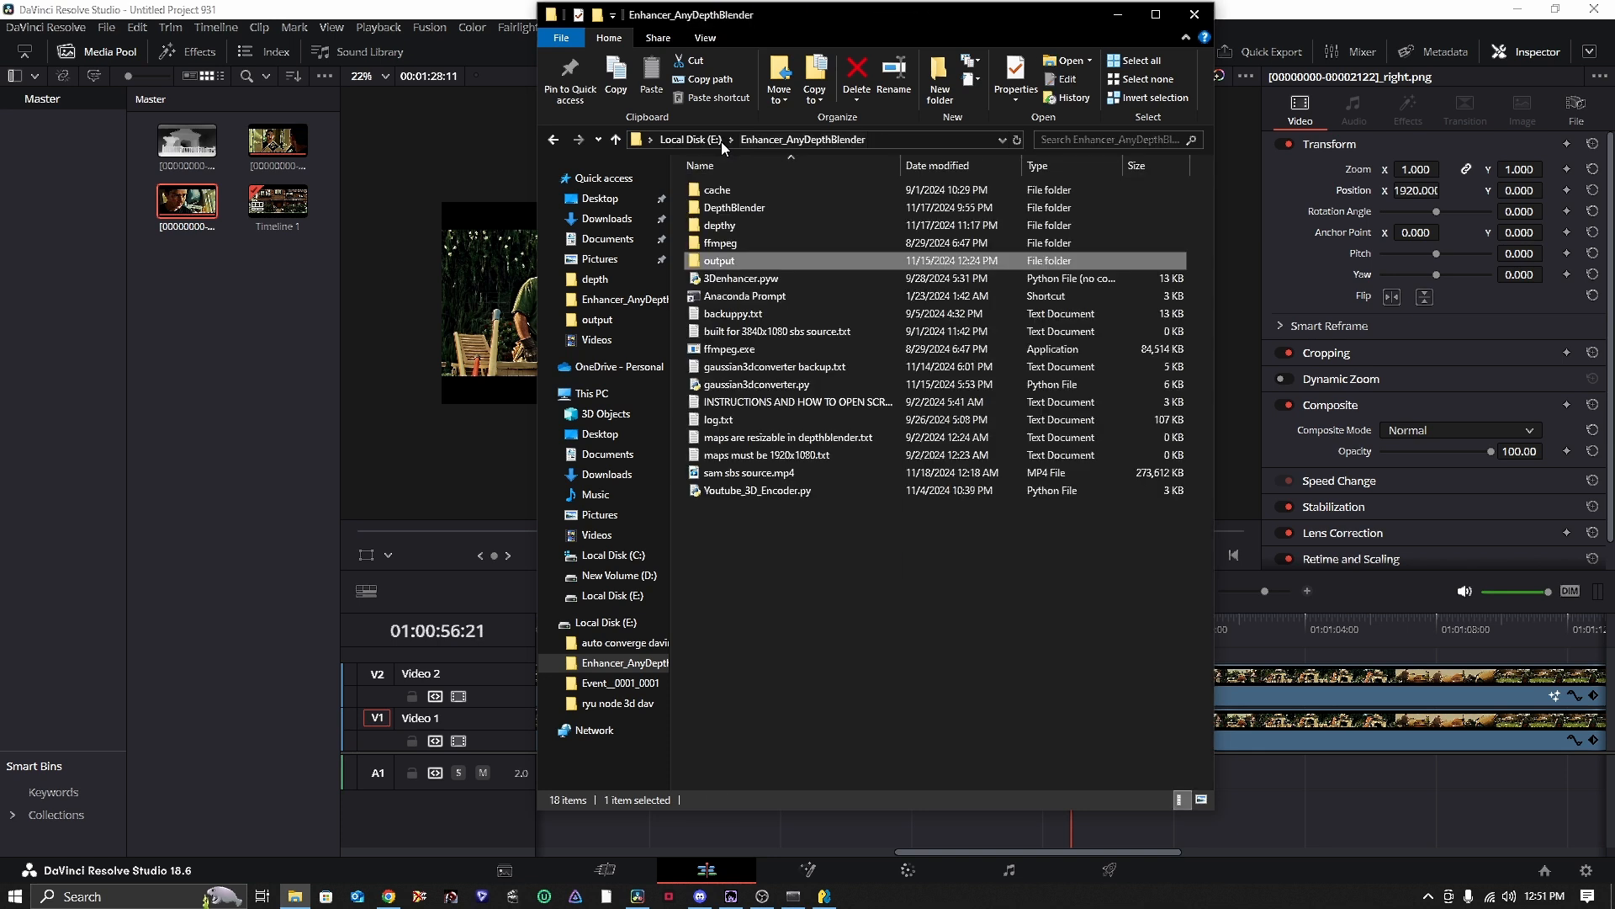
{"action": "double_click", "coordinate": [737, 210]}
{"action": "double_click", "coordinate": [845, 223]}
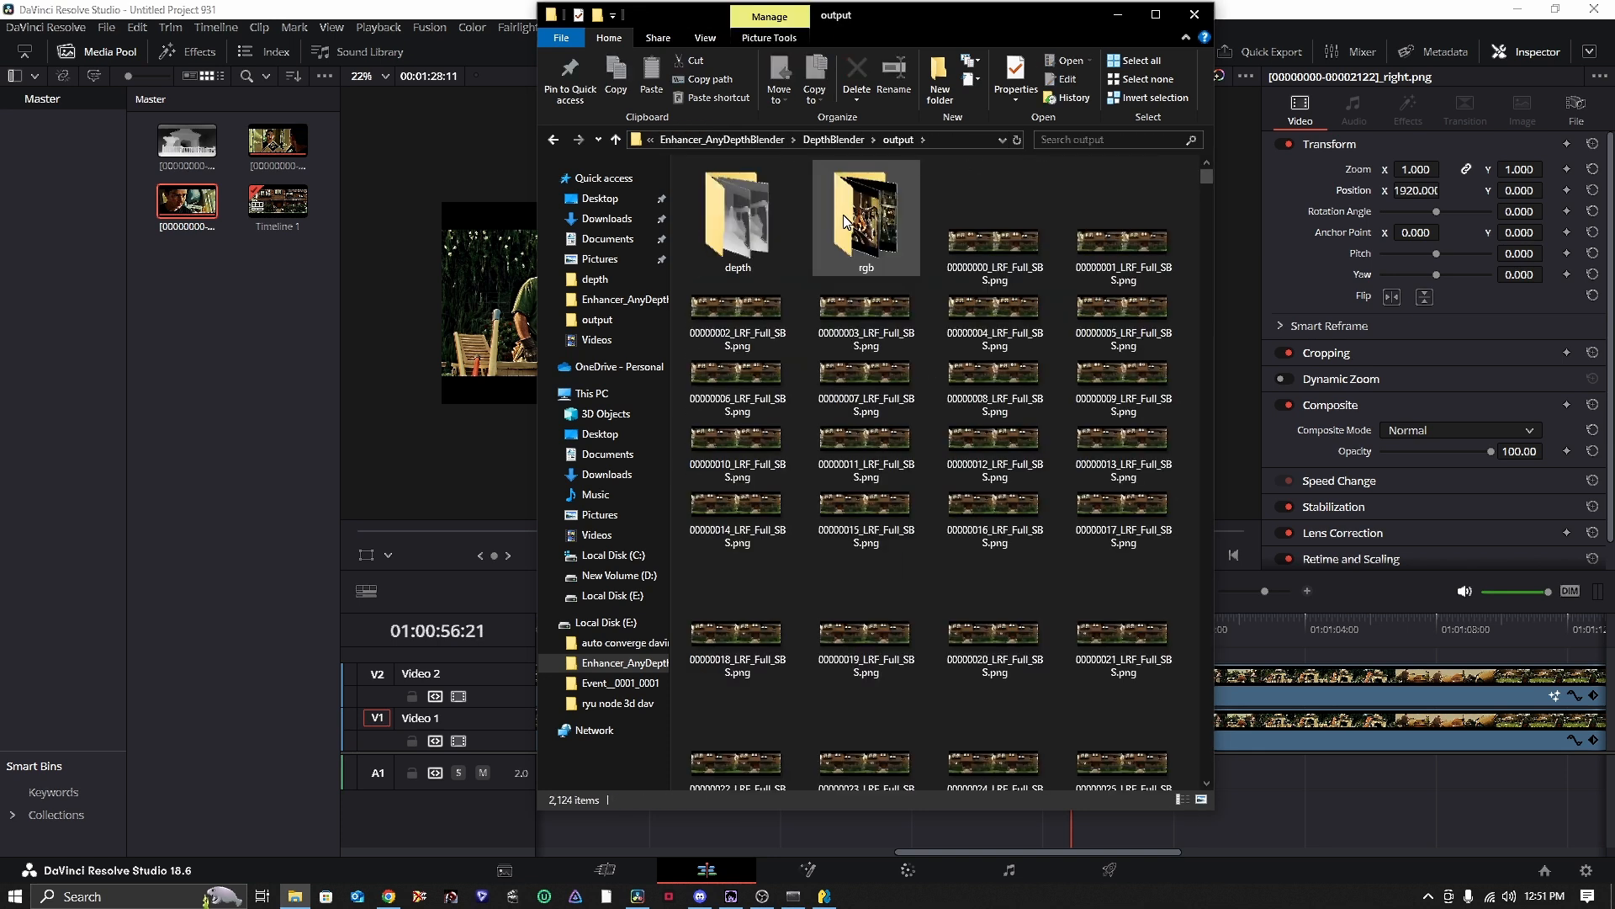
{"action": "mouse_move", "coordinate": [1210, 178]}
{"action": "left_mouse_down"}
{"action": "mouse_move", "coordinate": [1203, 776]}
{"action": "mouse_move", "coordinate": [1206, 177]}
{"action": "left_mouse_up"}
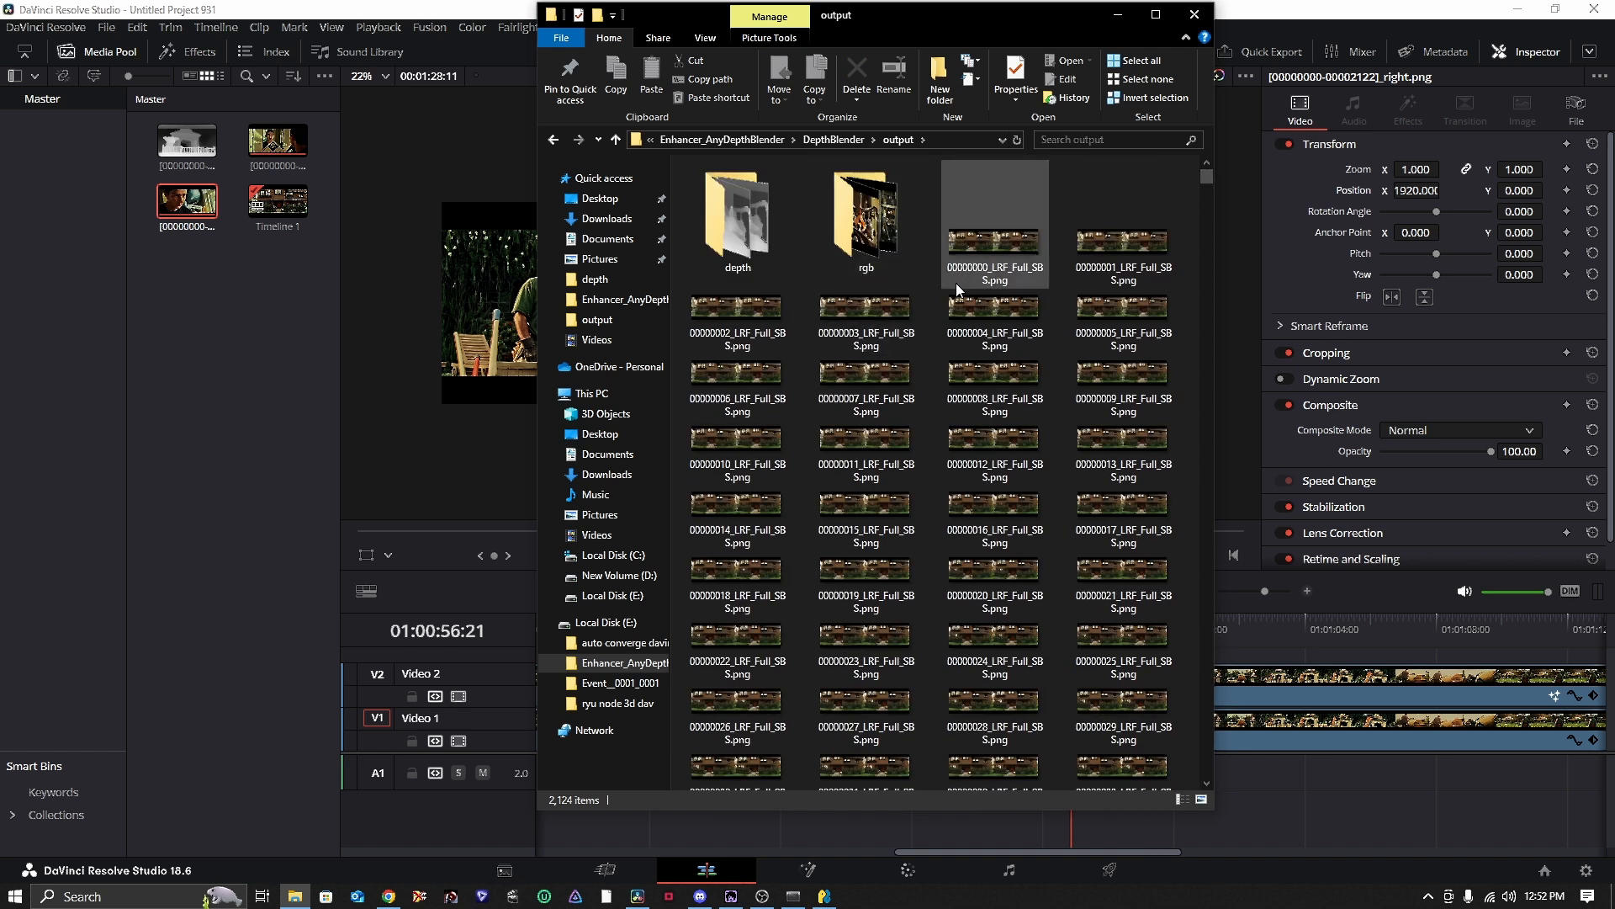
{"action": "left_click", "coordinate": [210, 326]}
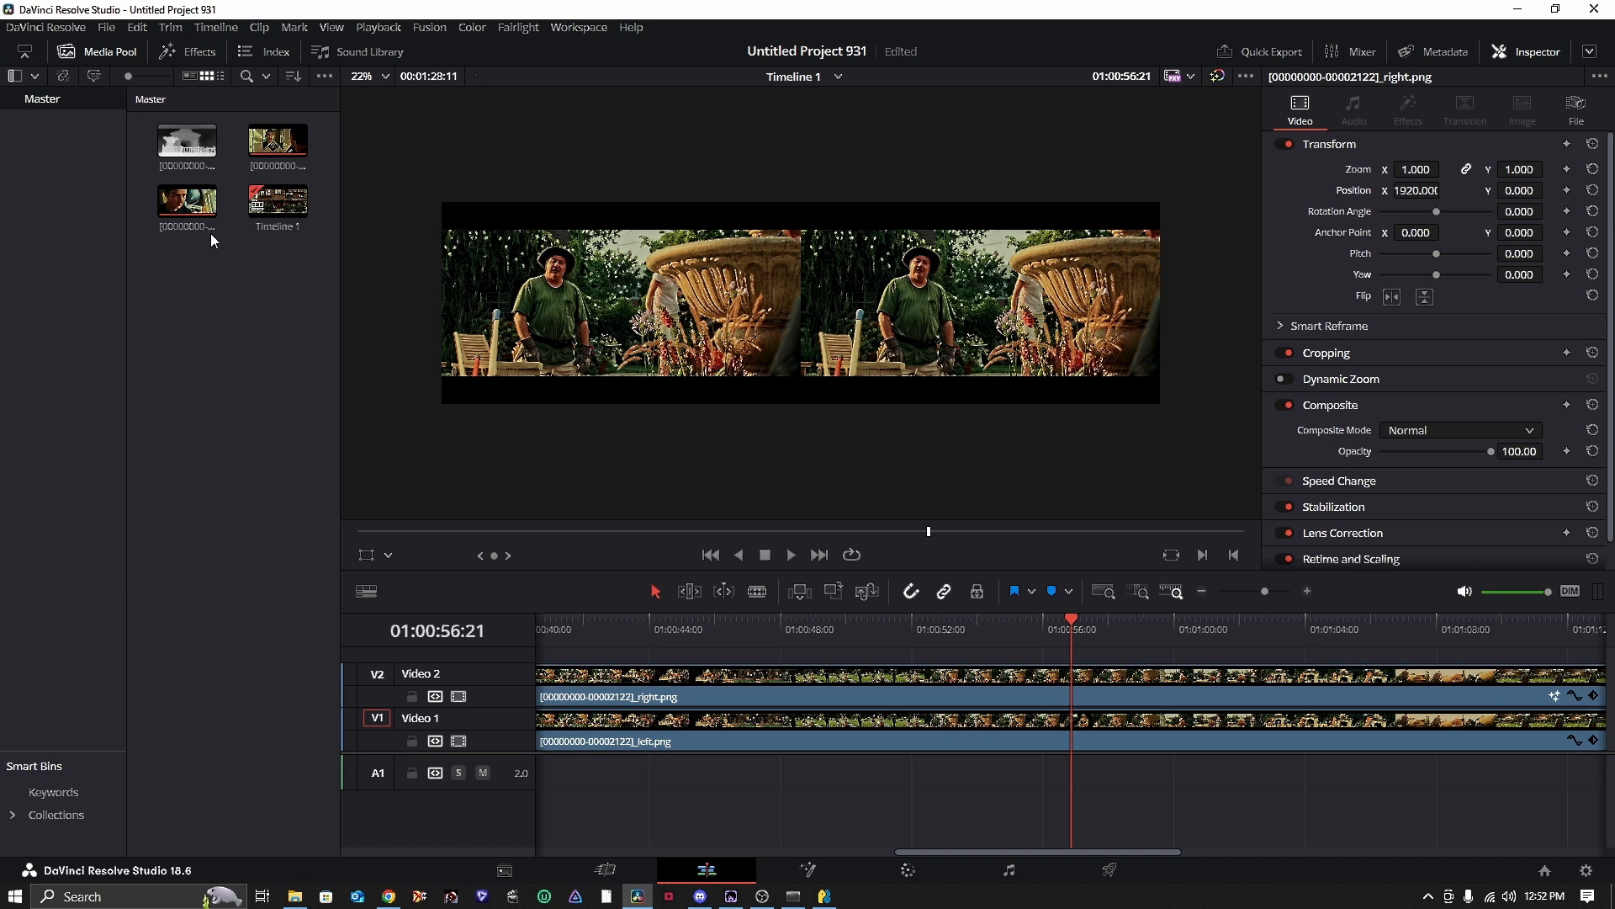
{"action": "left_click", "coordinate": [251, 333]}
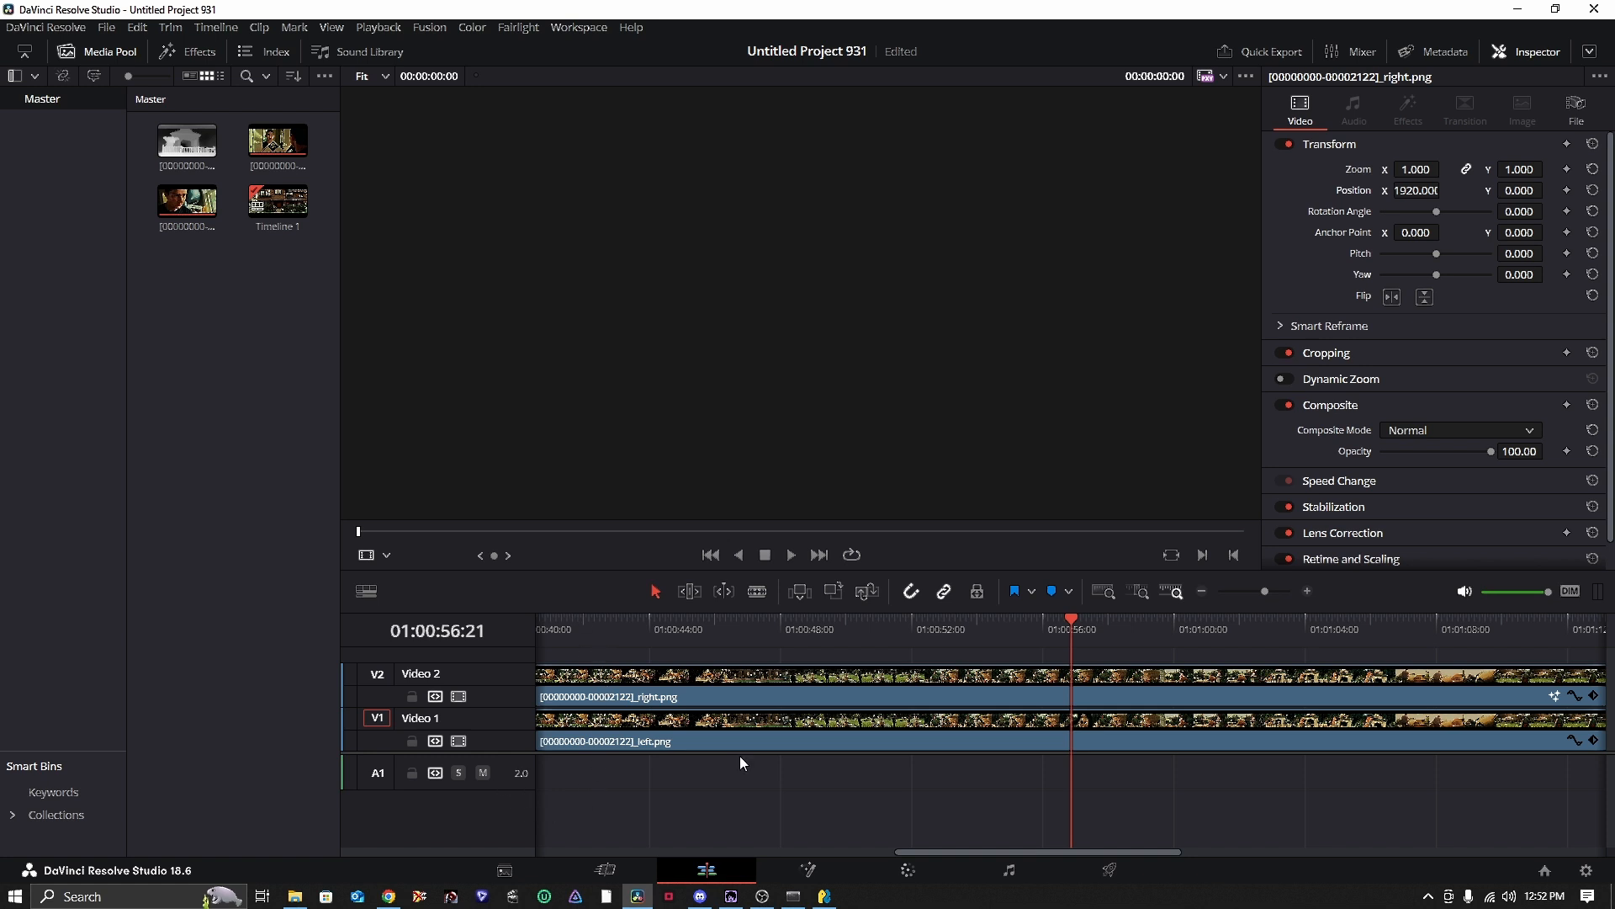
- On the Deliver page, set audio output track 1 to Timeline Track and check the export's file options
{"action": "left_click", "coordinate": [1109, 869]}
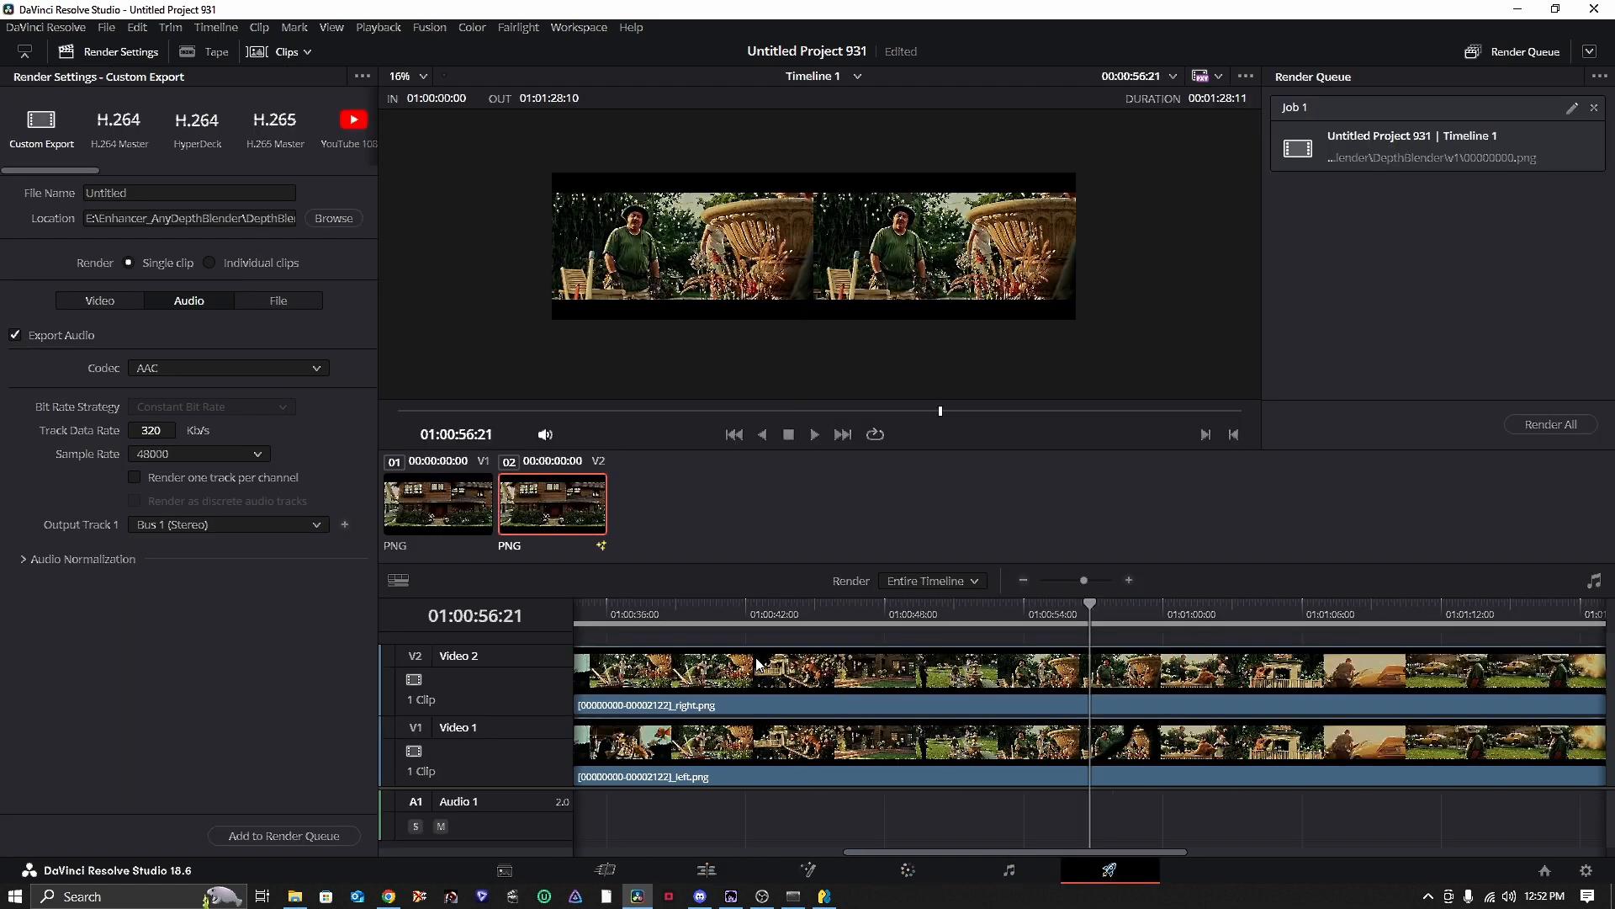
{"action": "left_click", "coordinate": [209, 527]}
{"action": "left_click", "coordinate": [188, 565]}
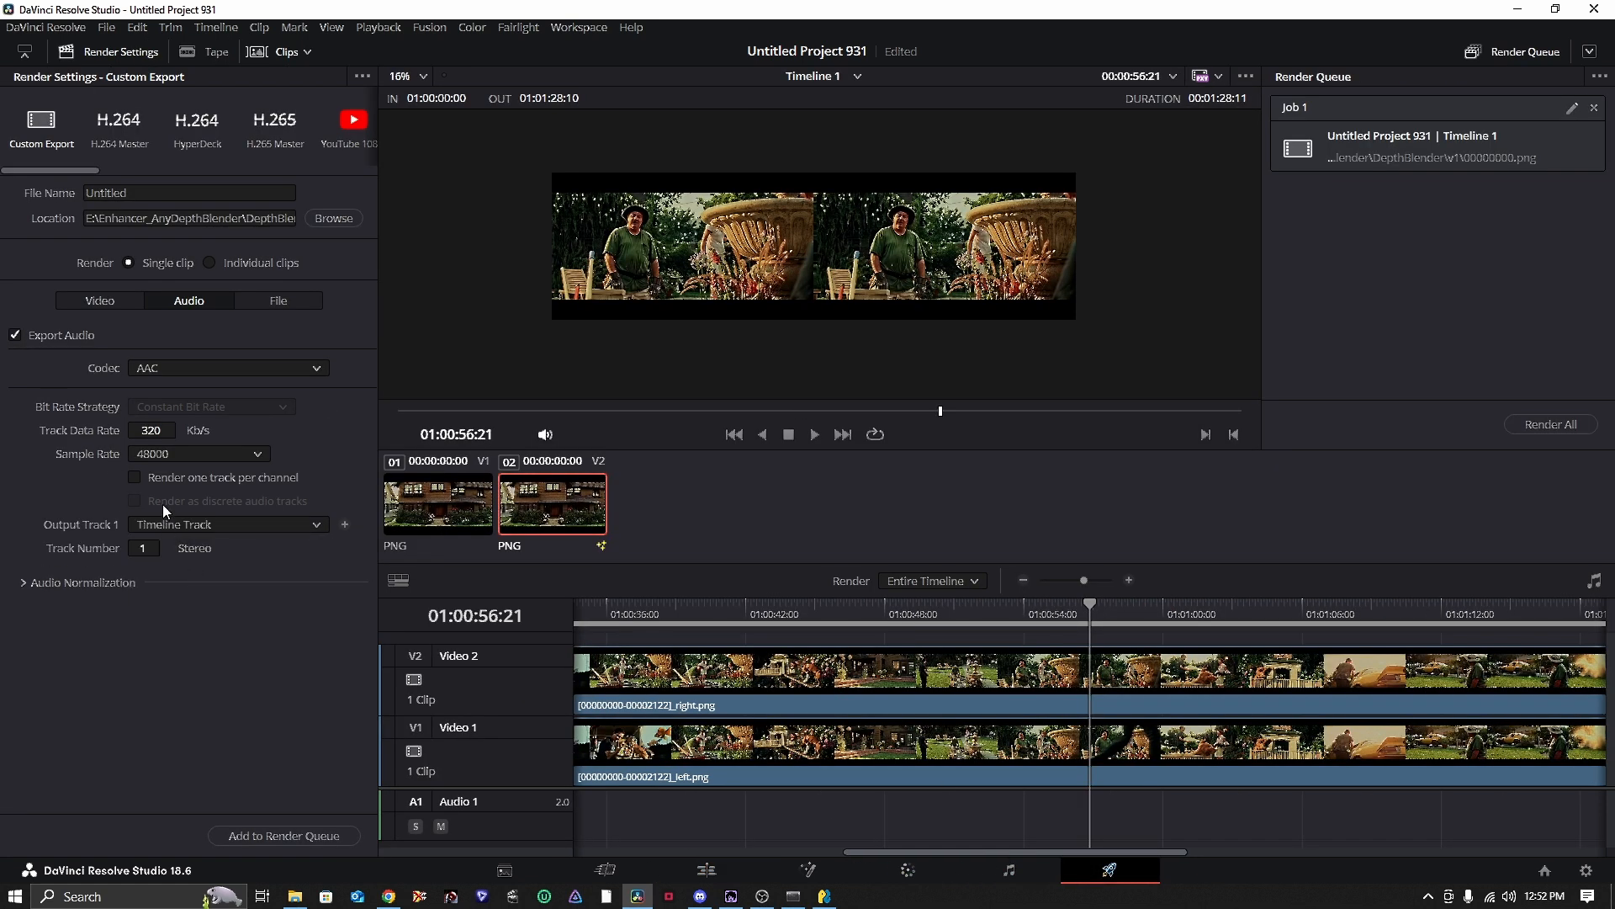
{"action": "left_click", "coordinate": [257, 305]}
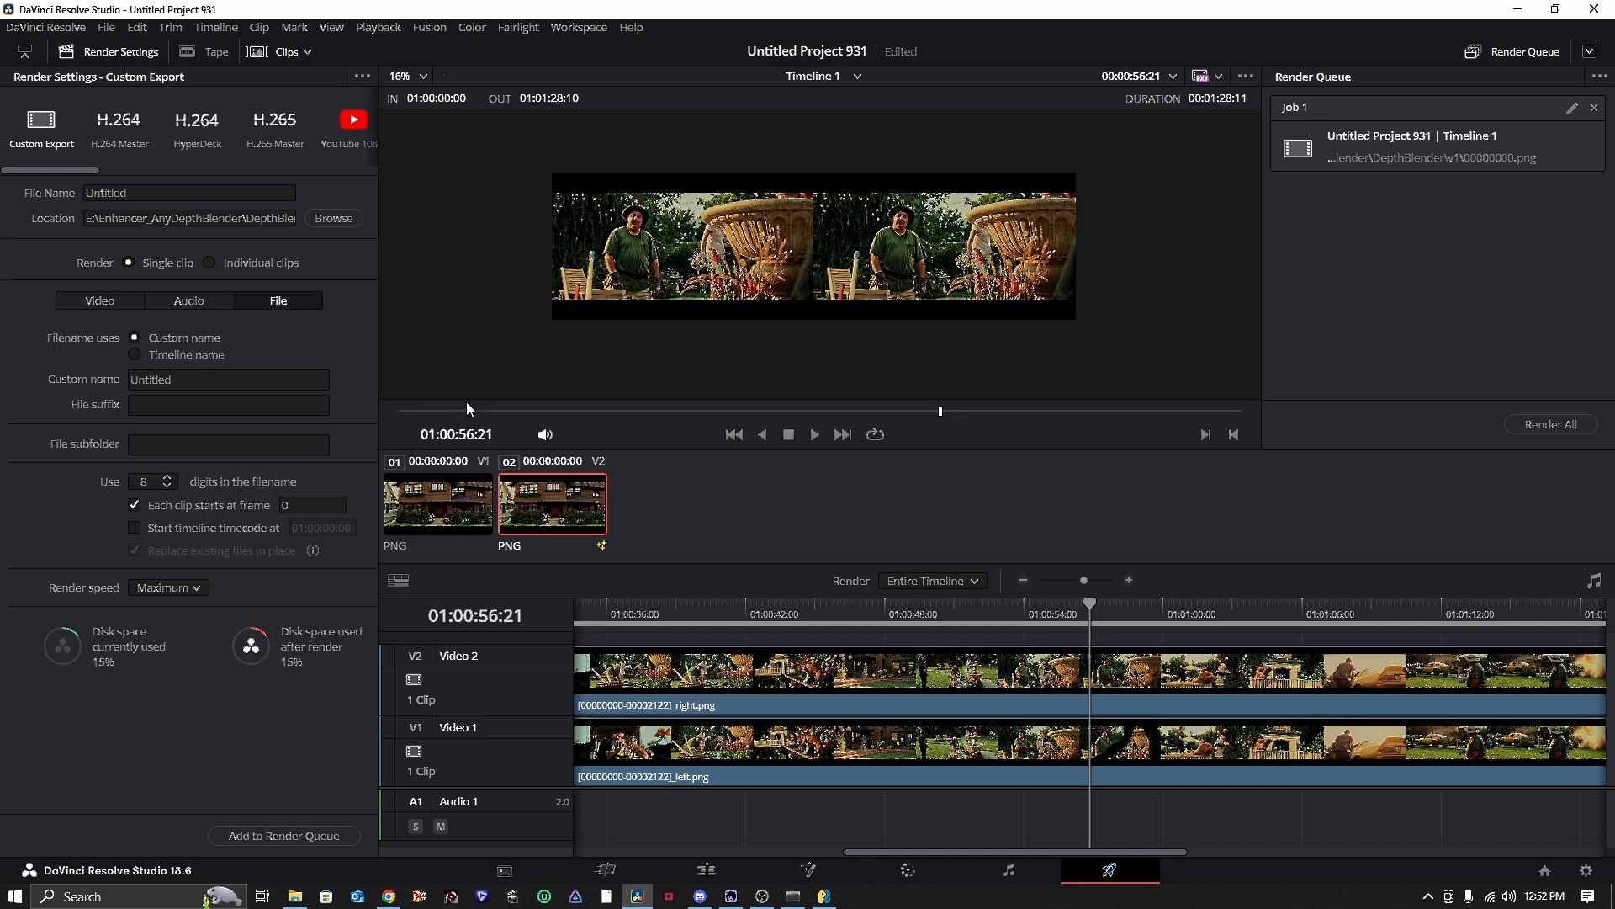
- Name the render file "transformers fullsbs"
{"action": "left_click", "coordinate": [94, 304]}
{"action": "left_click", "coordinate": [137, 194]}
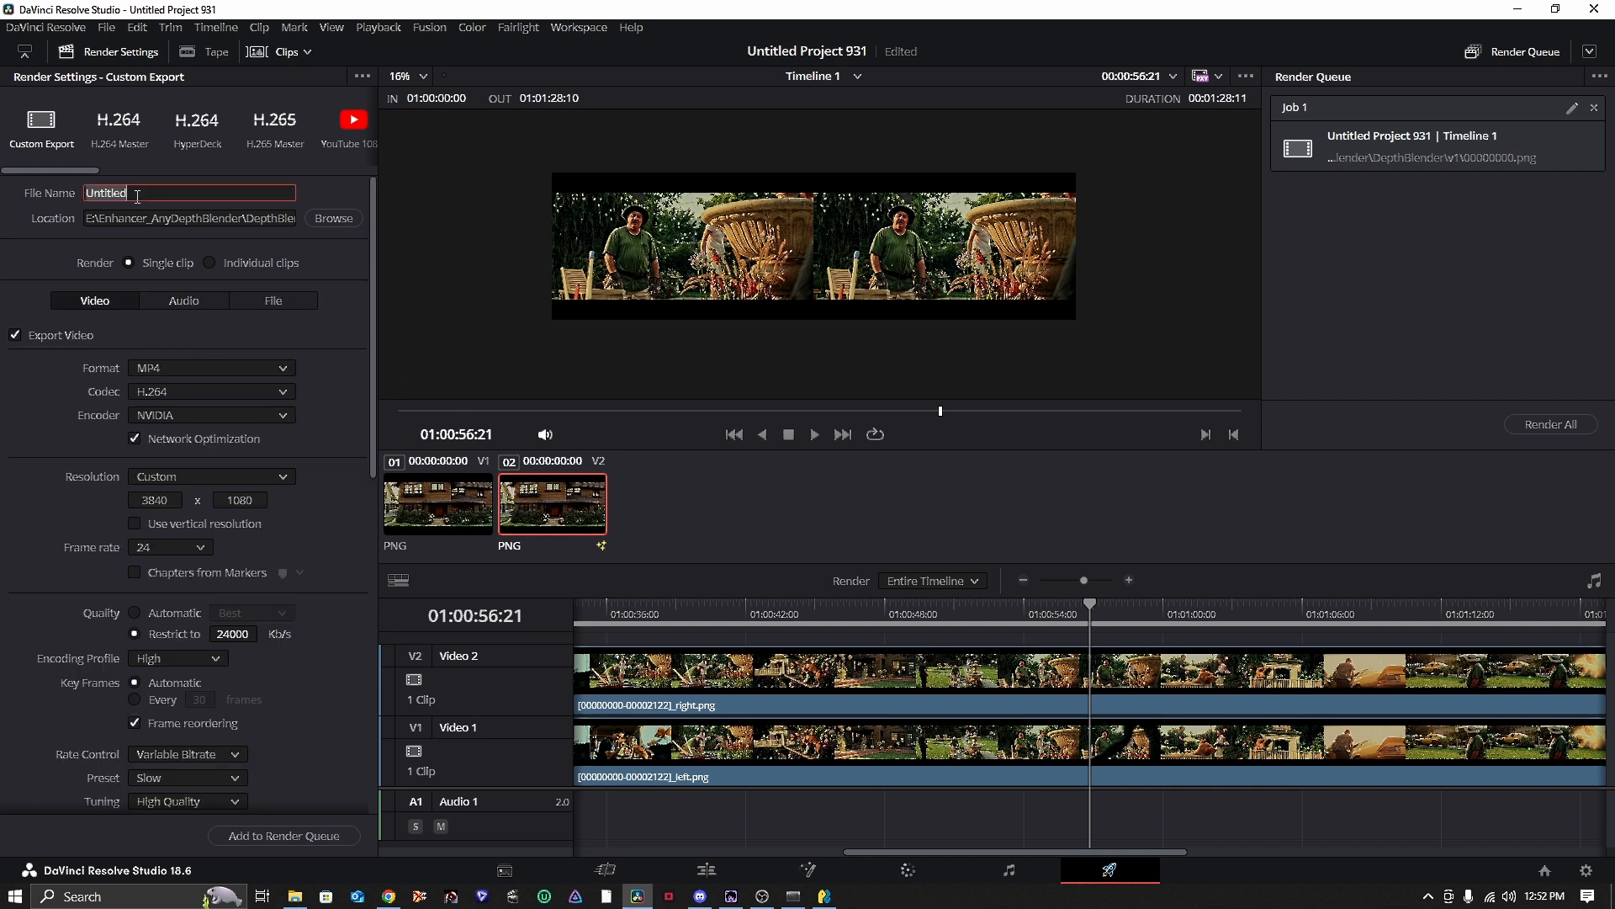
{"action": "key", "text": "BackSpace"}
{"action": "type", "text": "transformers fulls"}
{"action": "key", "text": "BackSpace"}
{"action": "type", "text": "sbs"}
- Switch to the Enhancer_AnyDepthBlender folder, select sam sbs source.mp4, and minimize DaVinci Resolve, the Anaconda Prompt and iw3-gui
{"action": "left_click", "coordinate": [1512, 12]}
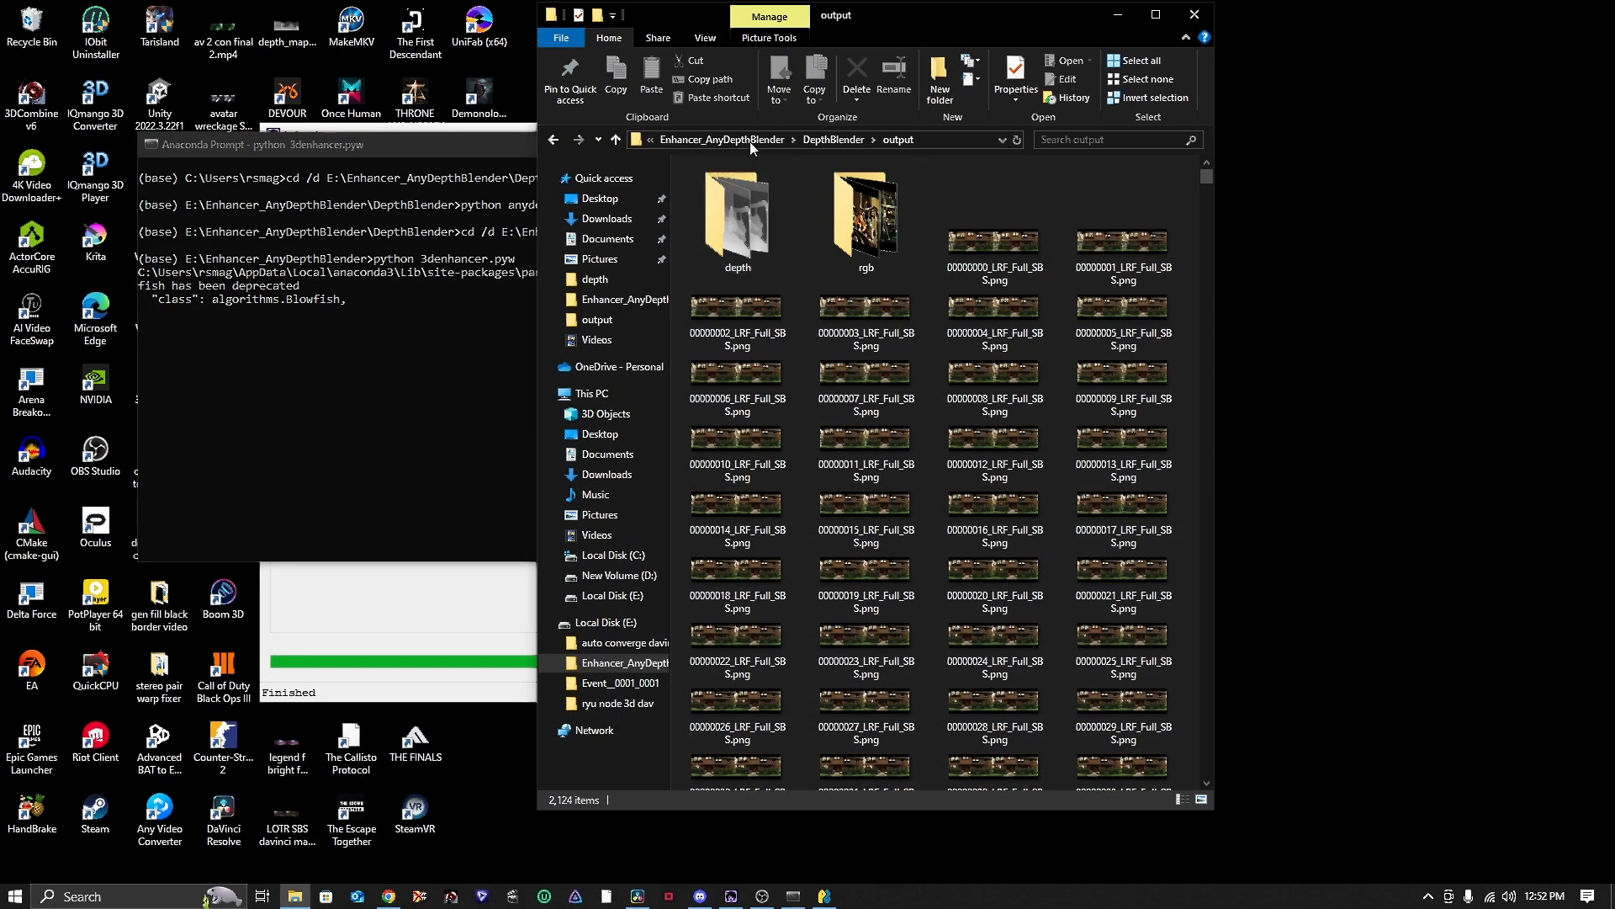
{"action": "left_click", "coordinate": [725, 139]}
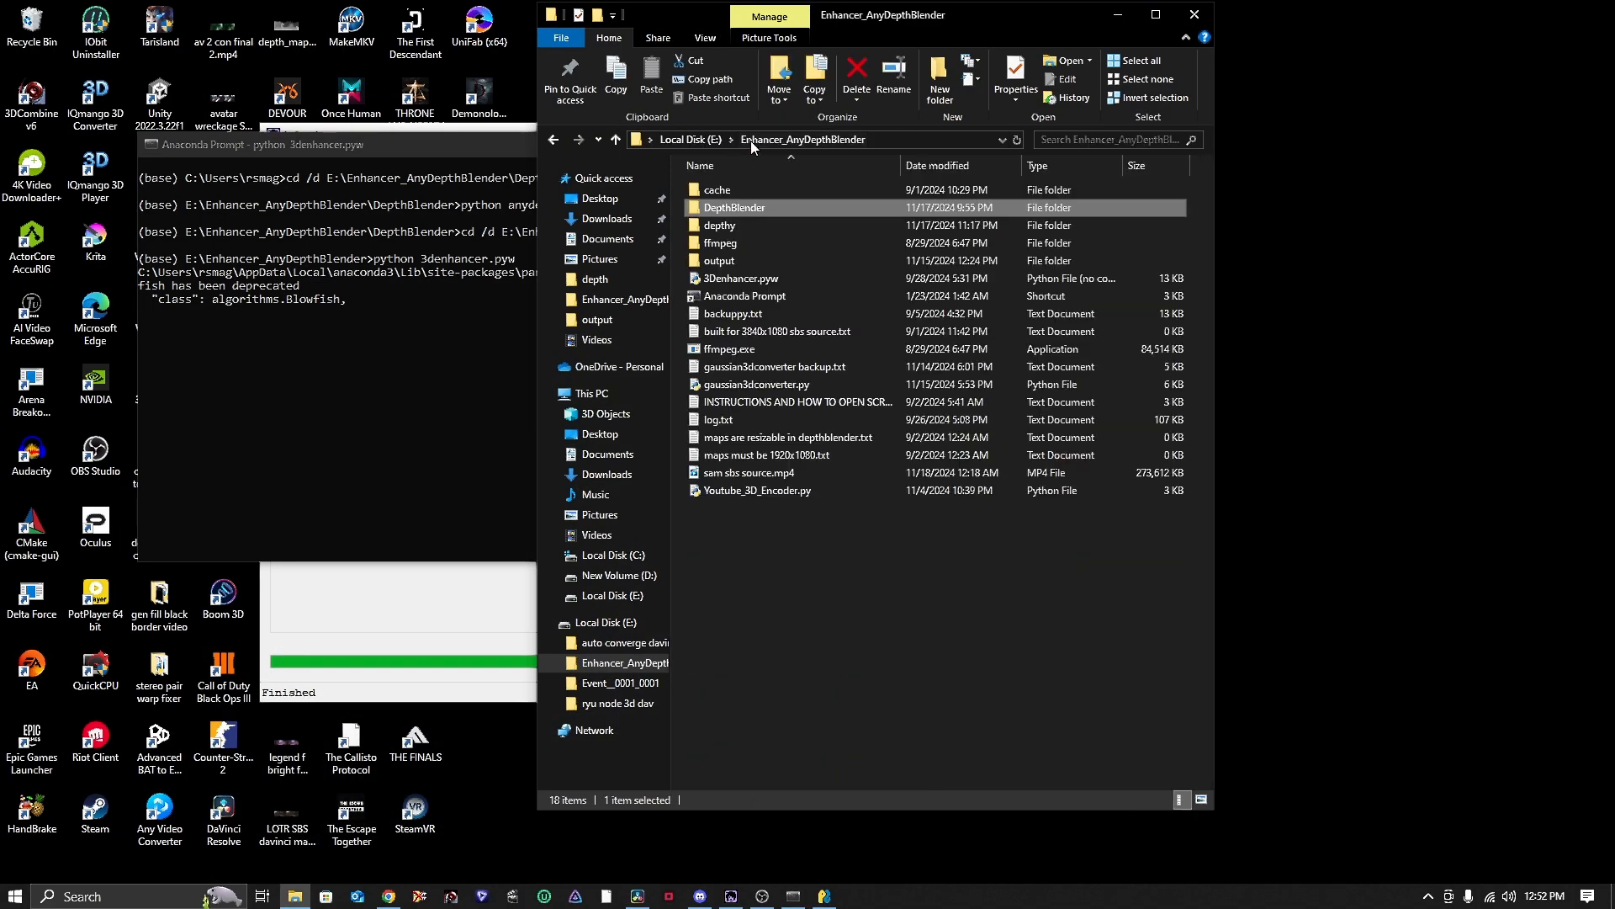
{"action": "left_click", "coordinate": [751, 475]}
{"action": "left_click", "coordinate": [446, 144]}
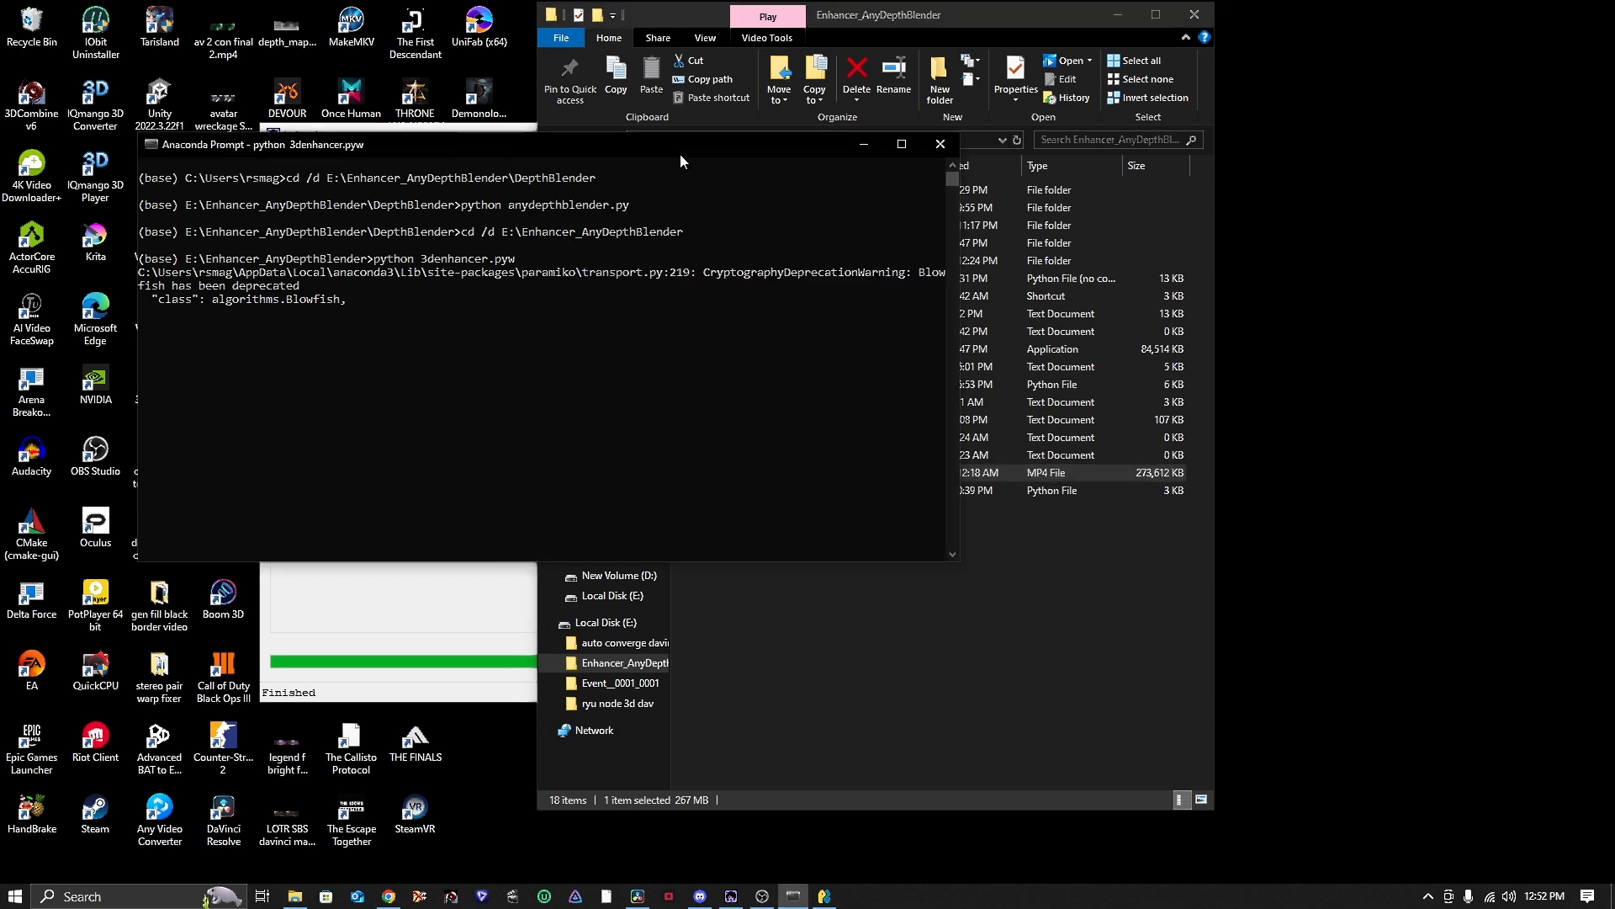
{"action": "left_click", "coordinate": [862, 148]}
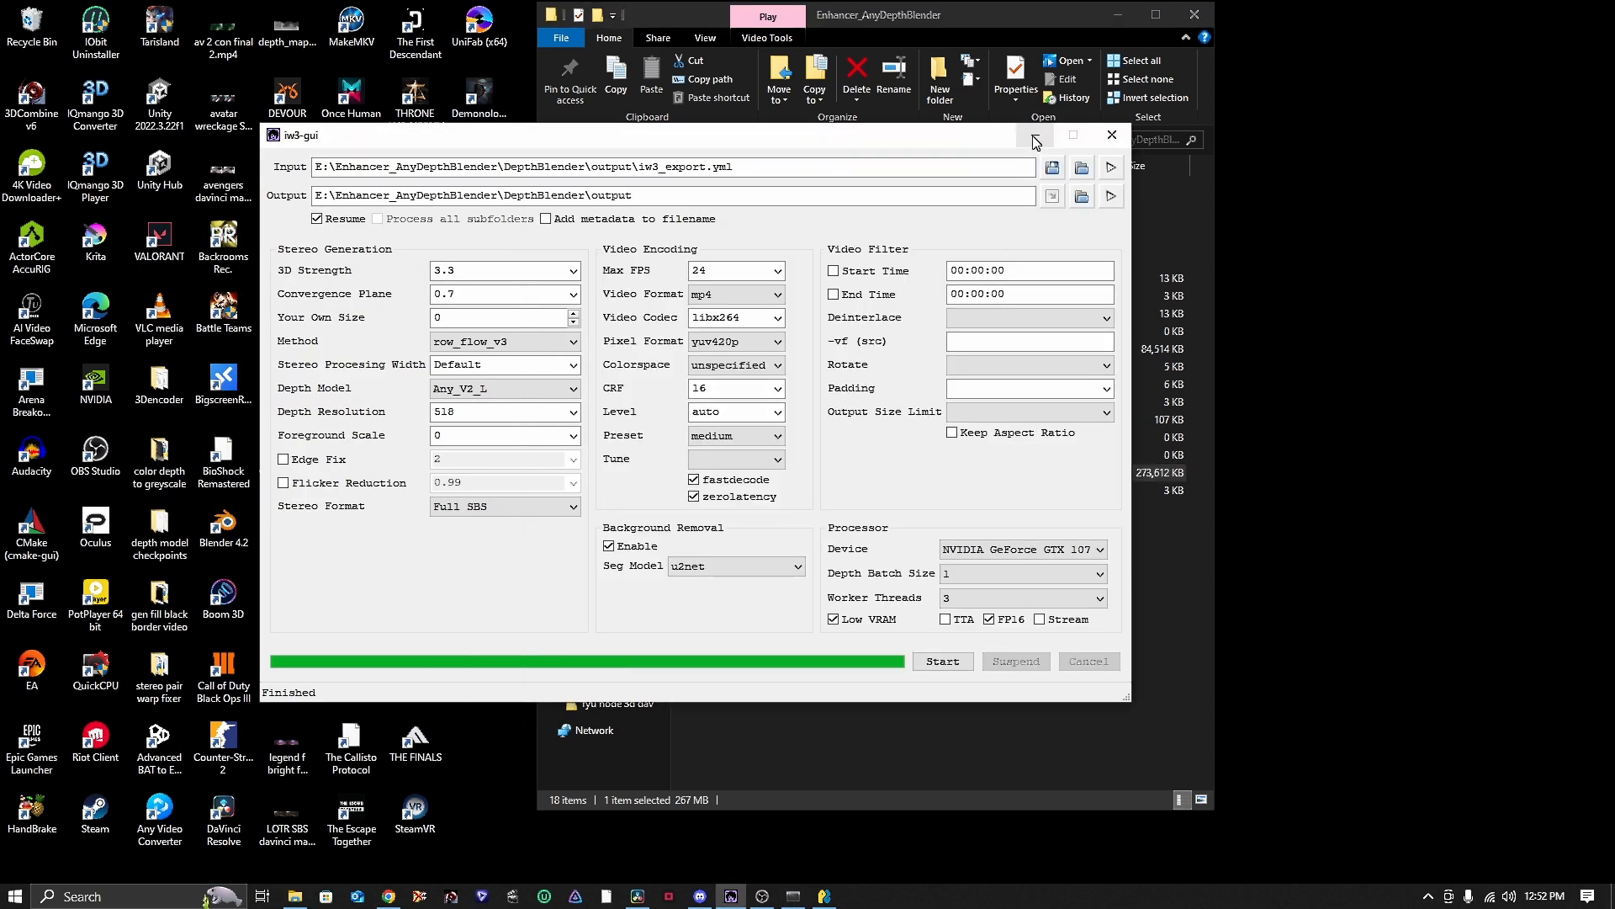
{"action": "left_click", "coordinate": [1034, 137]}
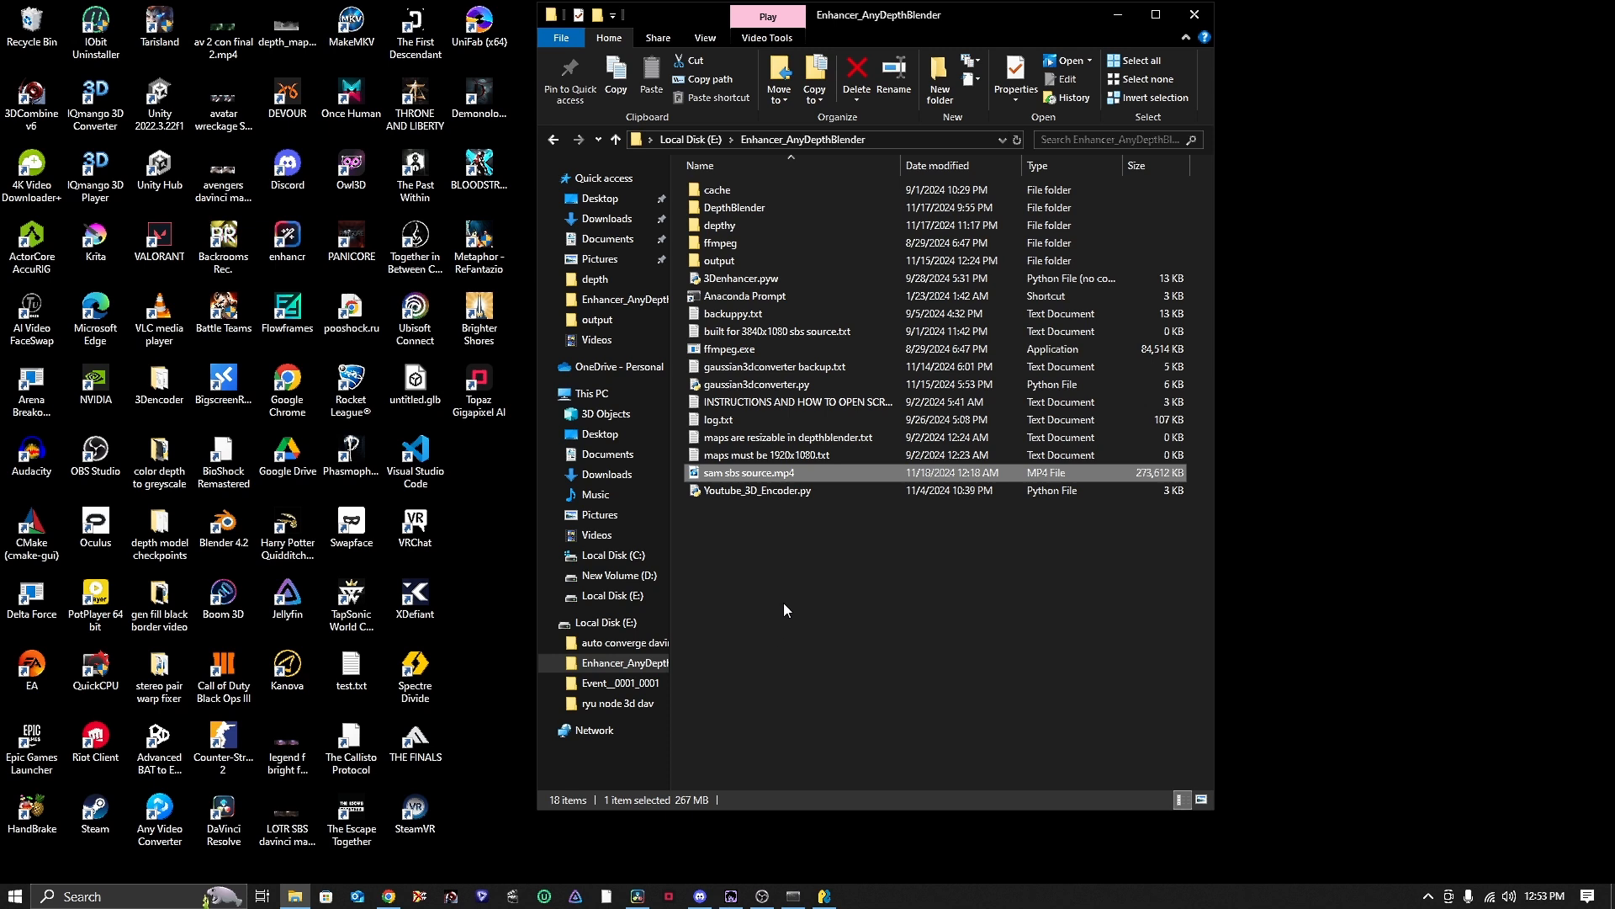
- Launch Flowframes and select RIFE (NCNN/VS) as the interpolation AI
{"action": "double_click", "coordinate": [290, 309]}
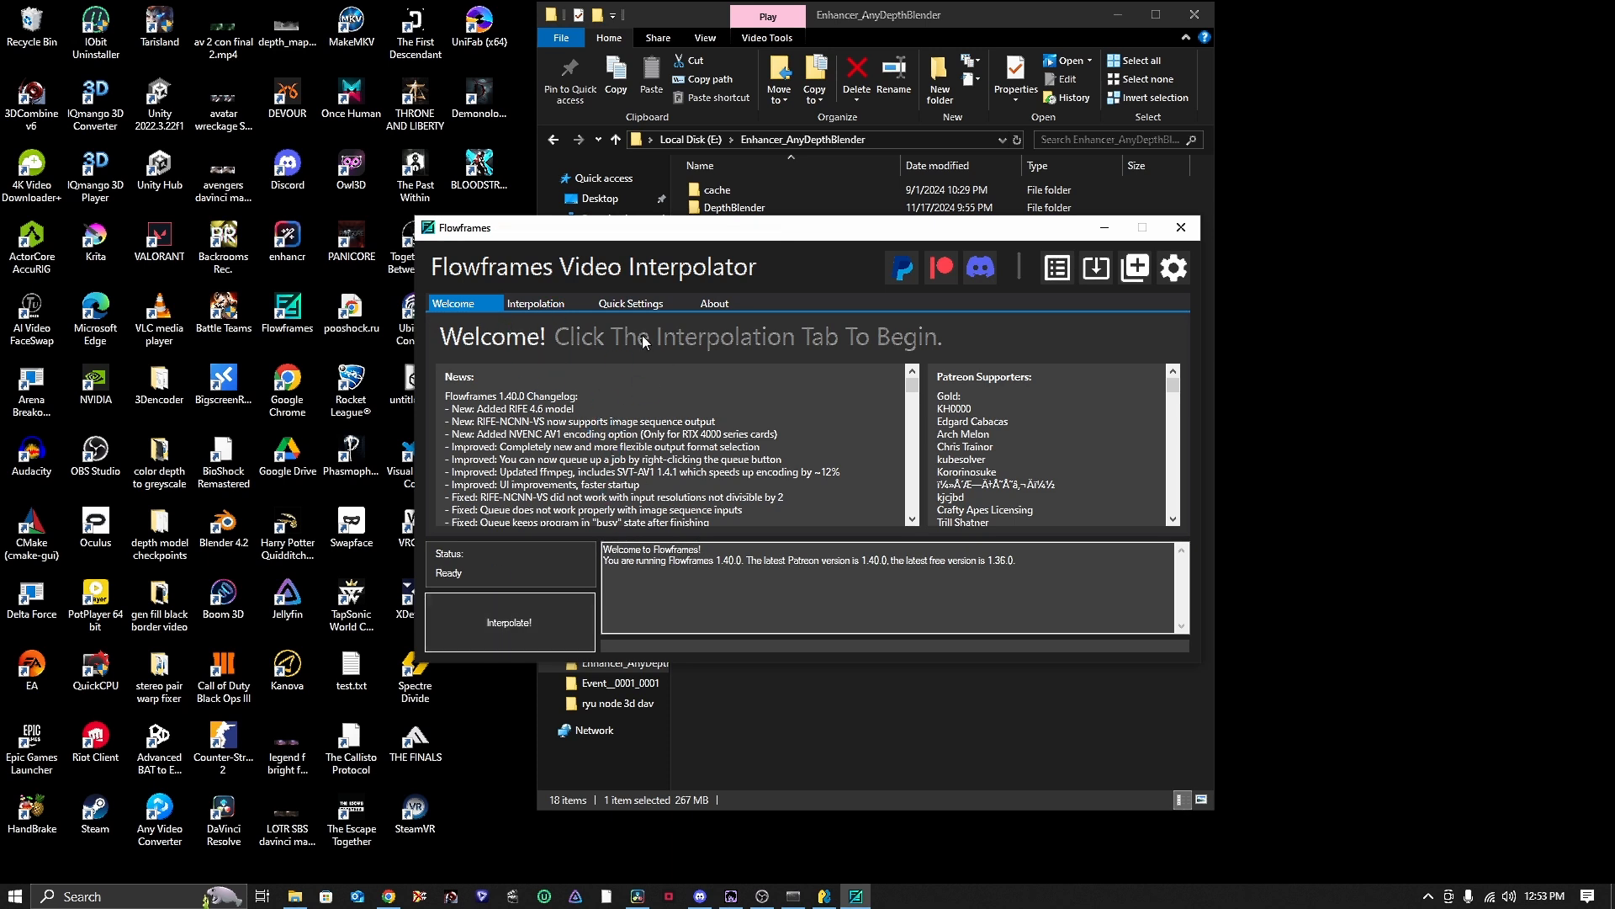
{"action": "left_click", "coordinate": [542, 305]}
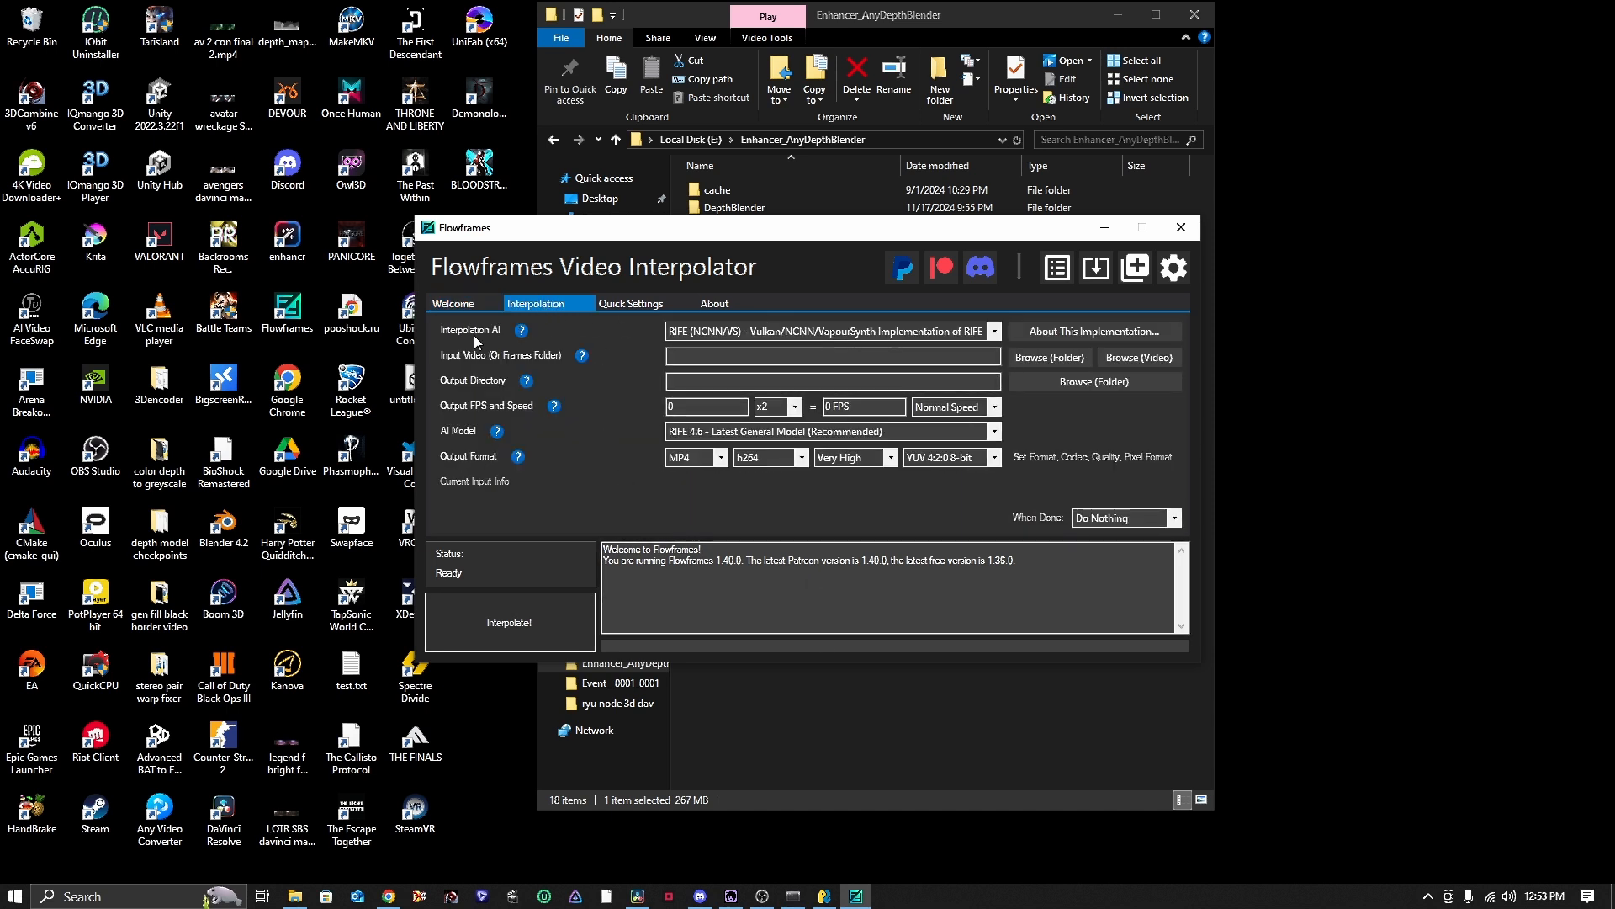
{"action": "left_click", "coordinate": [899, 333]}
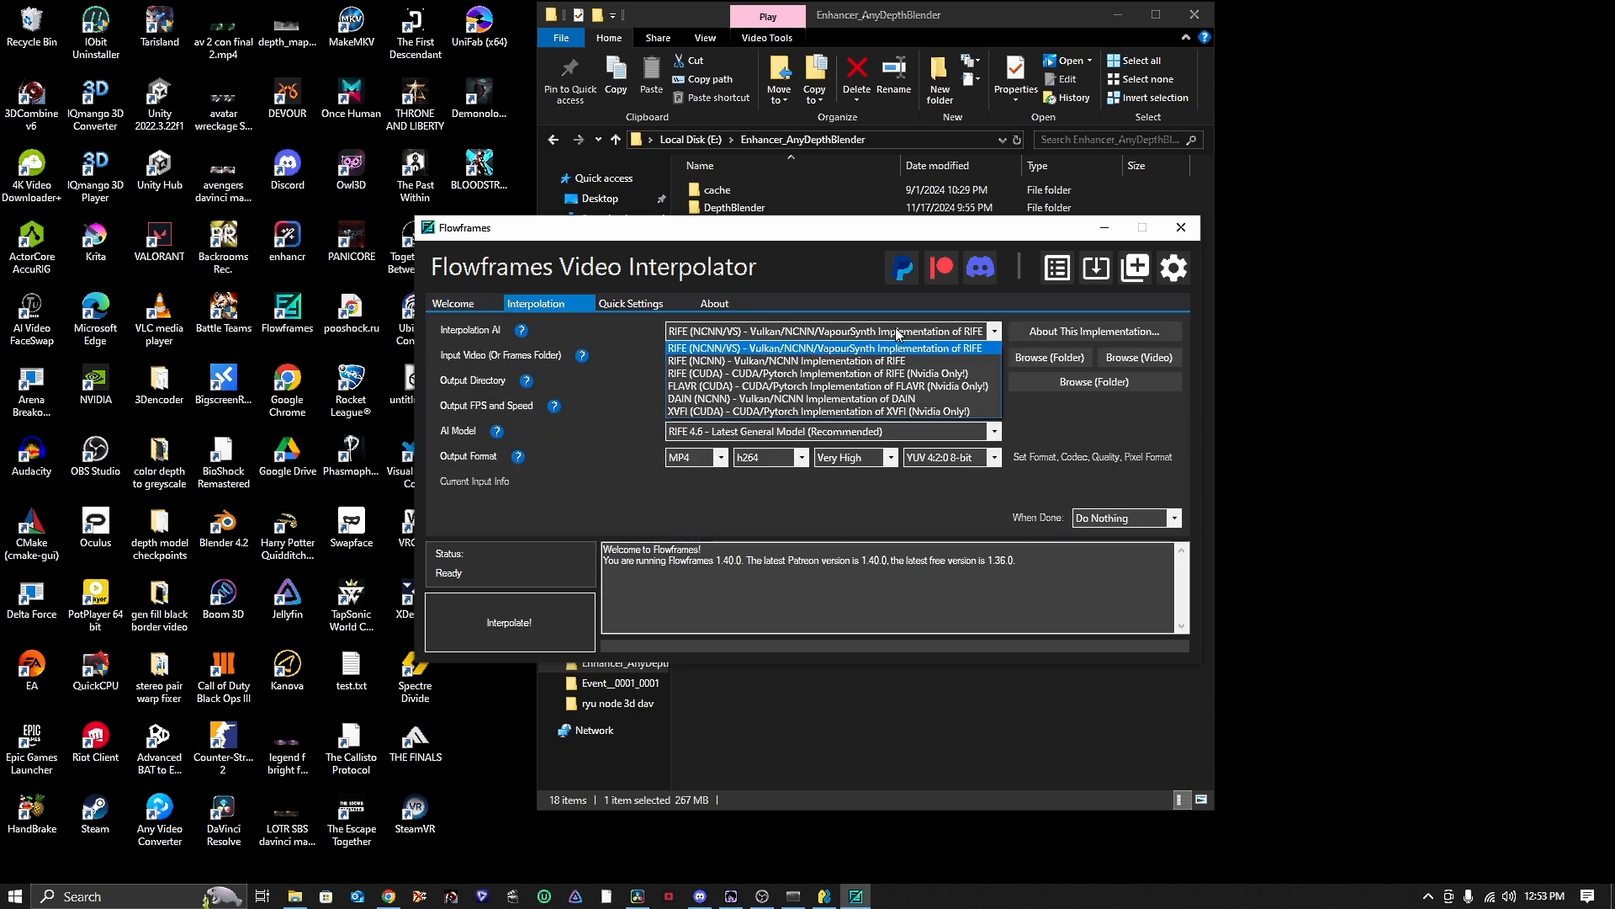
{"action": "left_click", "coordinate": [777, 350]}
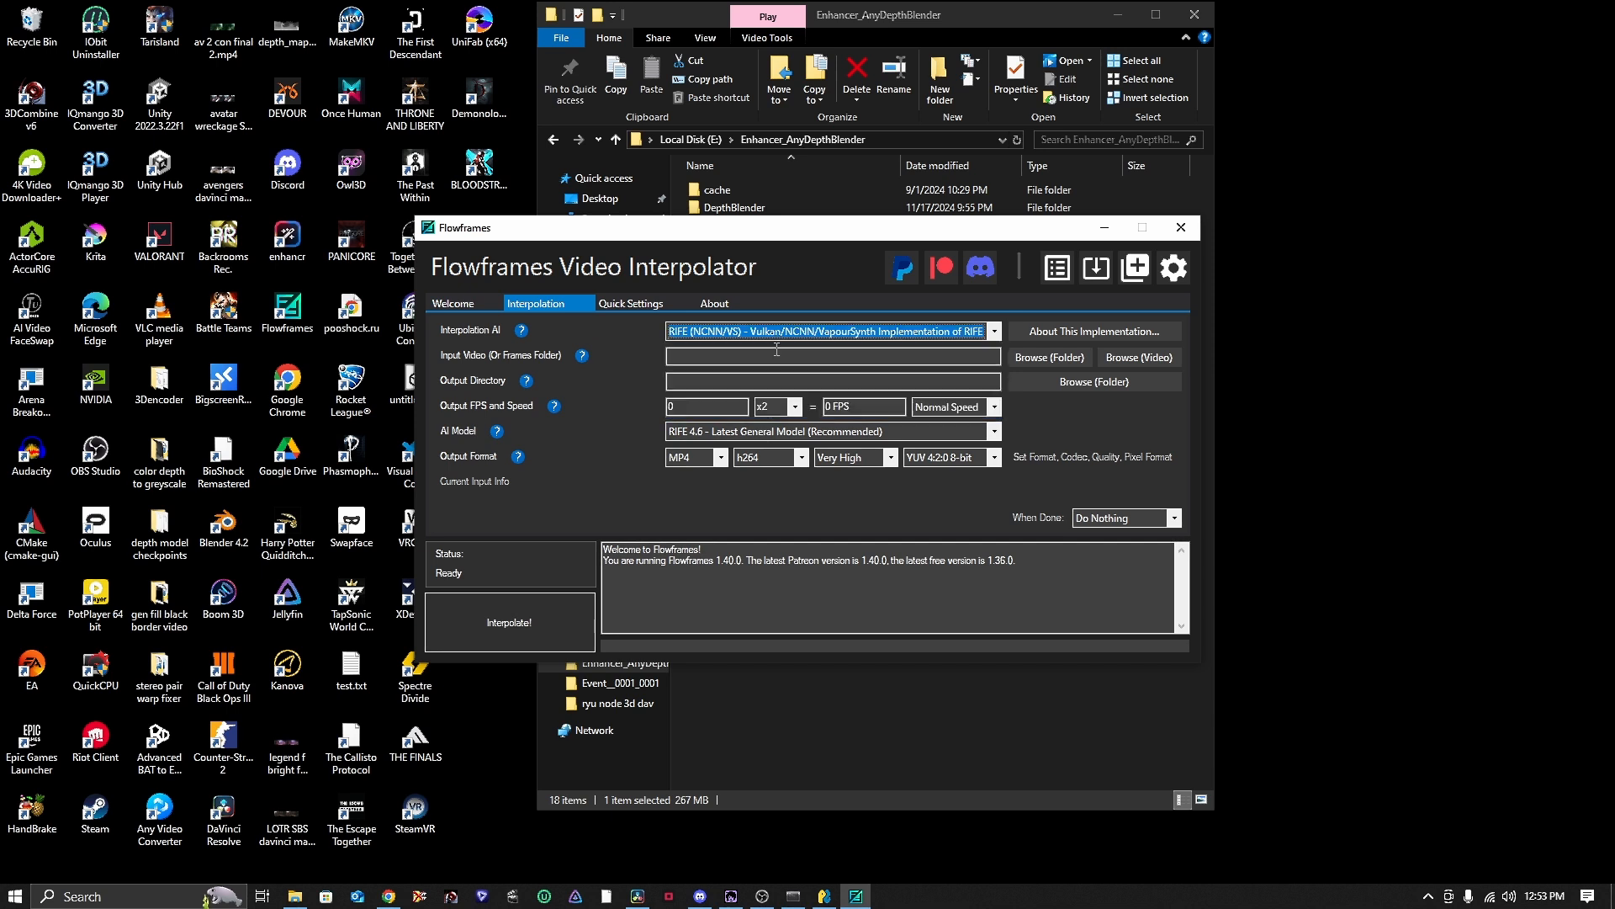
- Load sam sbs source.mp4 from the Enhancer_AnyDepthBlender folder as the input video for interpolation
{"action": "left_click", "coordinate": [1124, 364]}
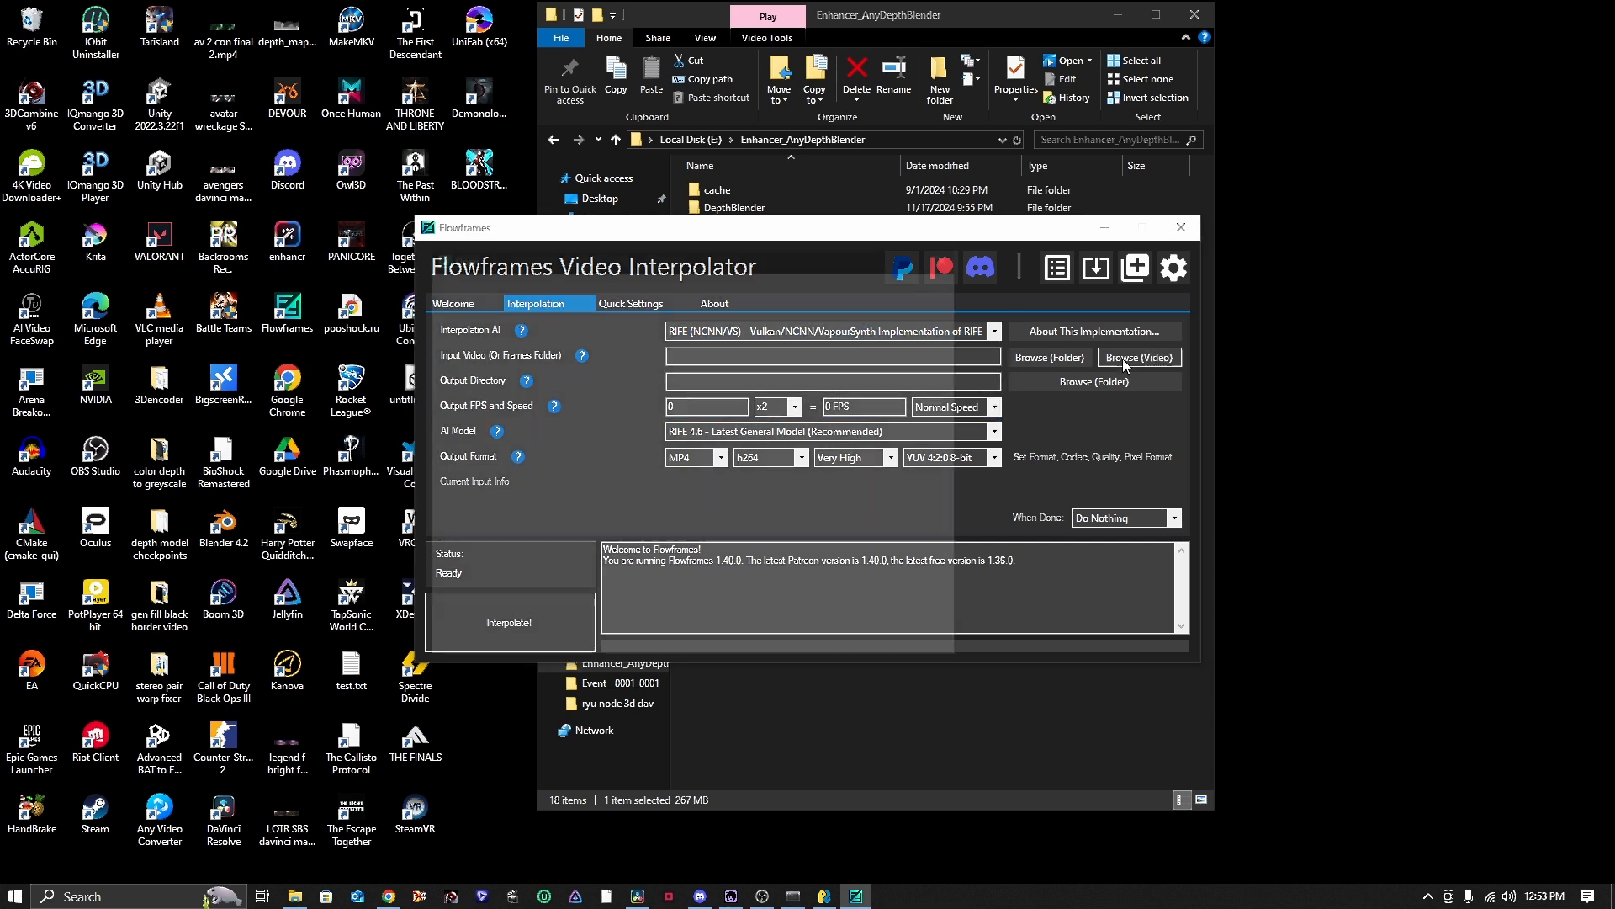
{"action": "scroll", "coordinate": [756, 471], "scroll_direction": "down", "scroll_amount": 3}
{"action": "scroll", "coordinate": [756, 471], "scroll_direction": "up", "scroll_amount": 3}
{"action": "scroll", "coordinate": [471, 555], "scroll_direction": "down", "scroll_amount": 4}
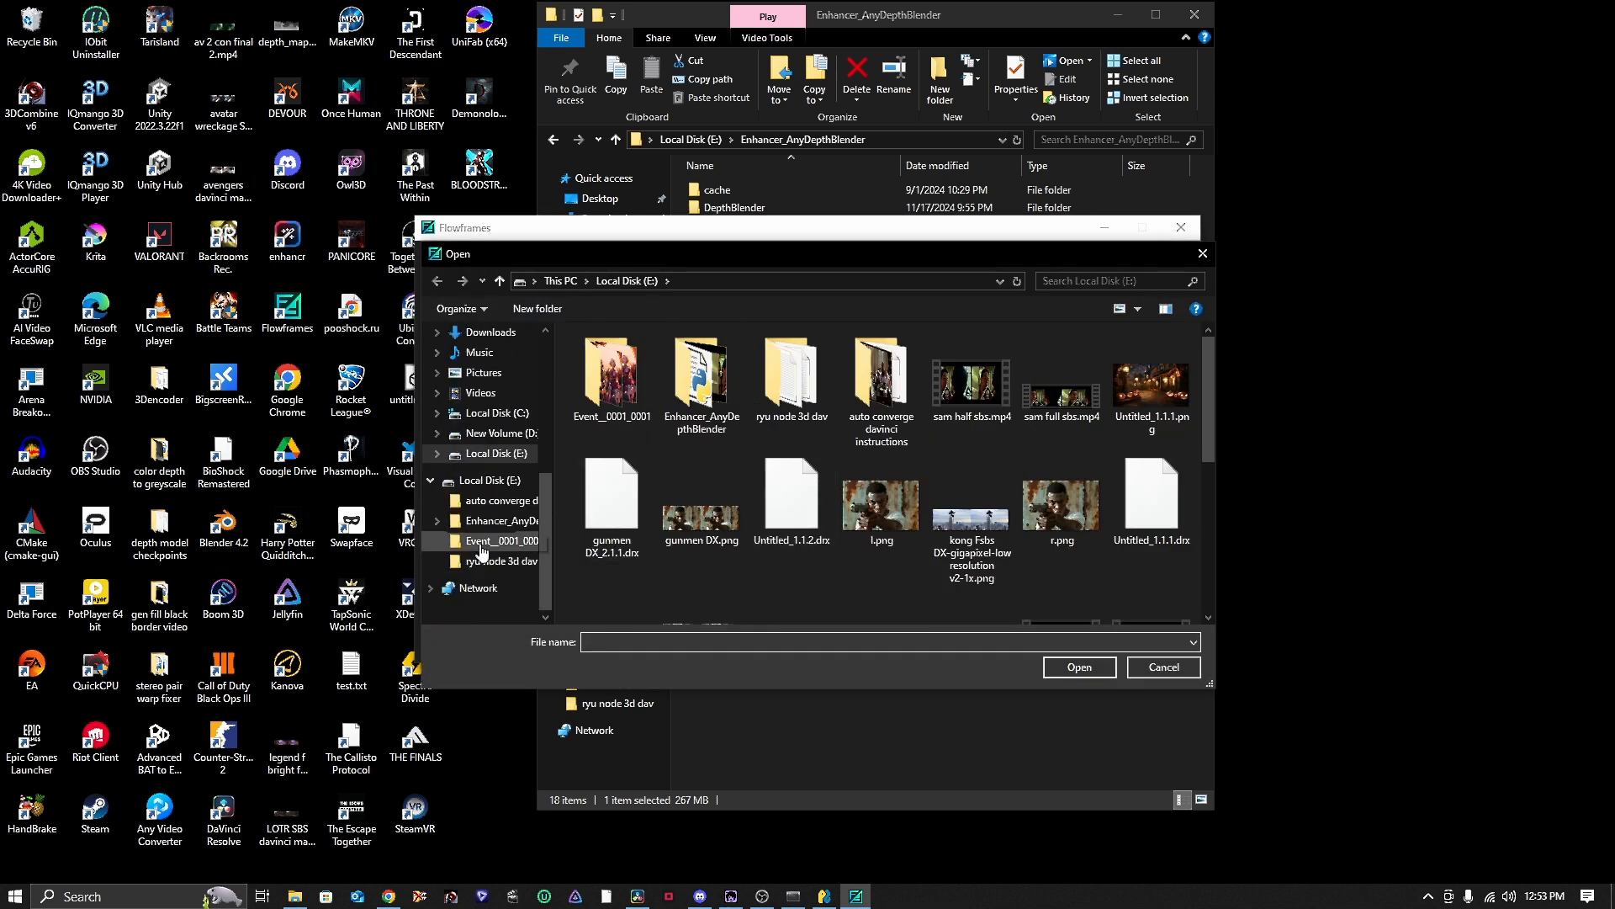
{"action": "left_click", "coordinate": [491, 479]}
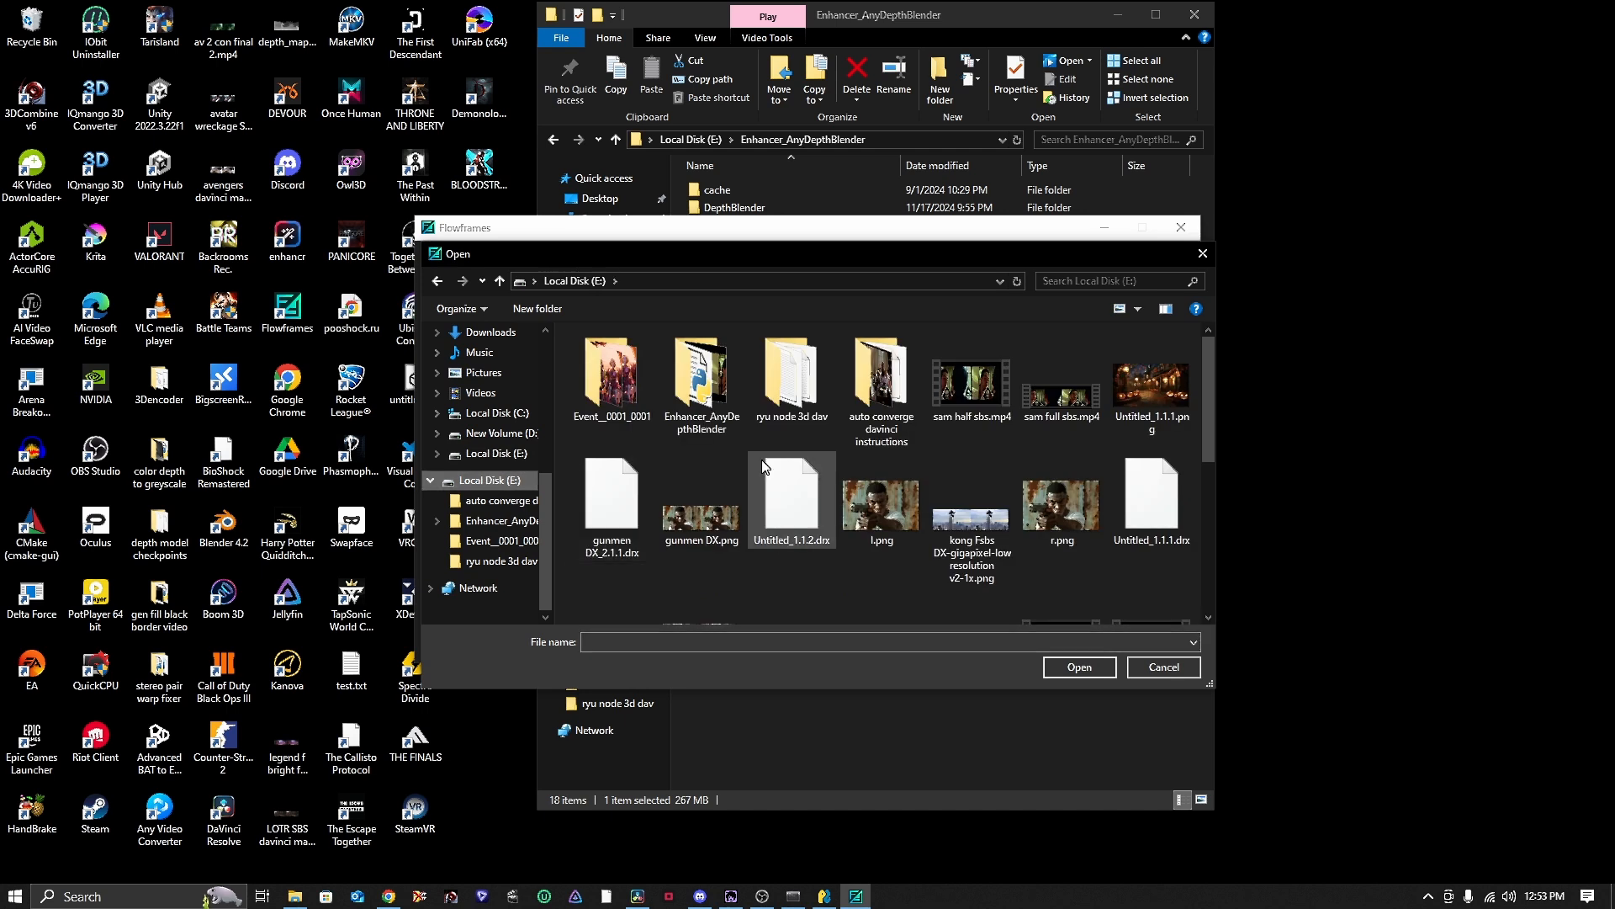
{"action": "double_click", "coordinate": [695, 400]}
{"action": "scroll", "coordinate": [656, 488], "scroll_direction": "down", "scroll_amount": 1}
{"action": "left_click", "coordinate": [623, 601]}
{"action": "left_click", "coordinate": [1094, 665]}
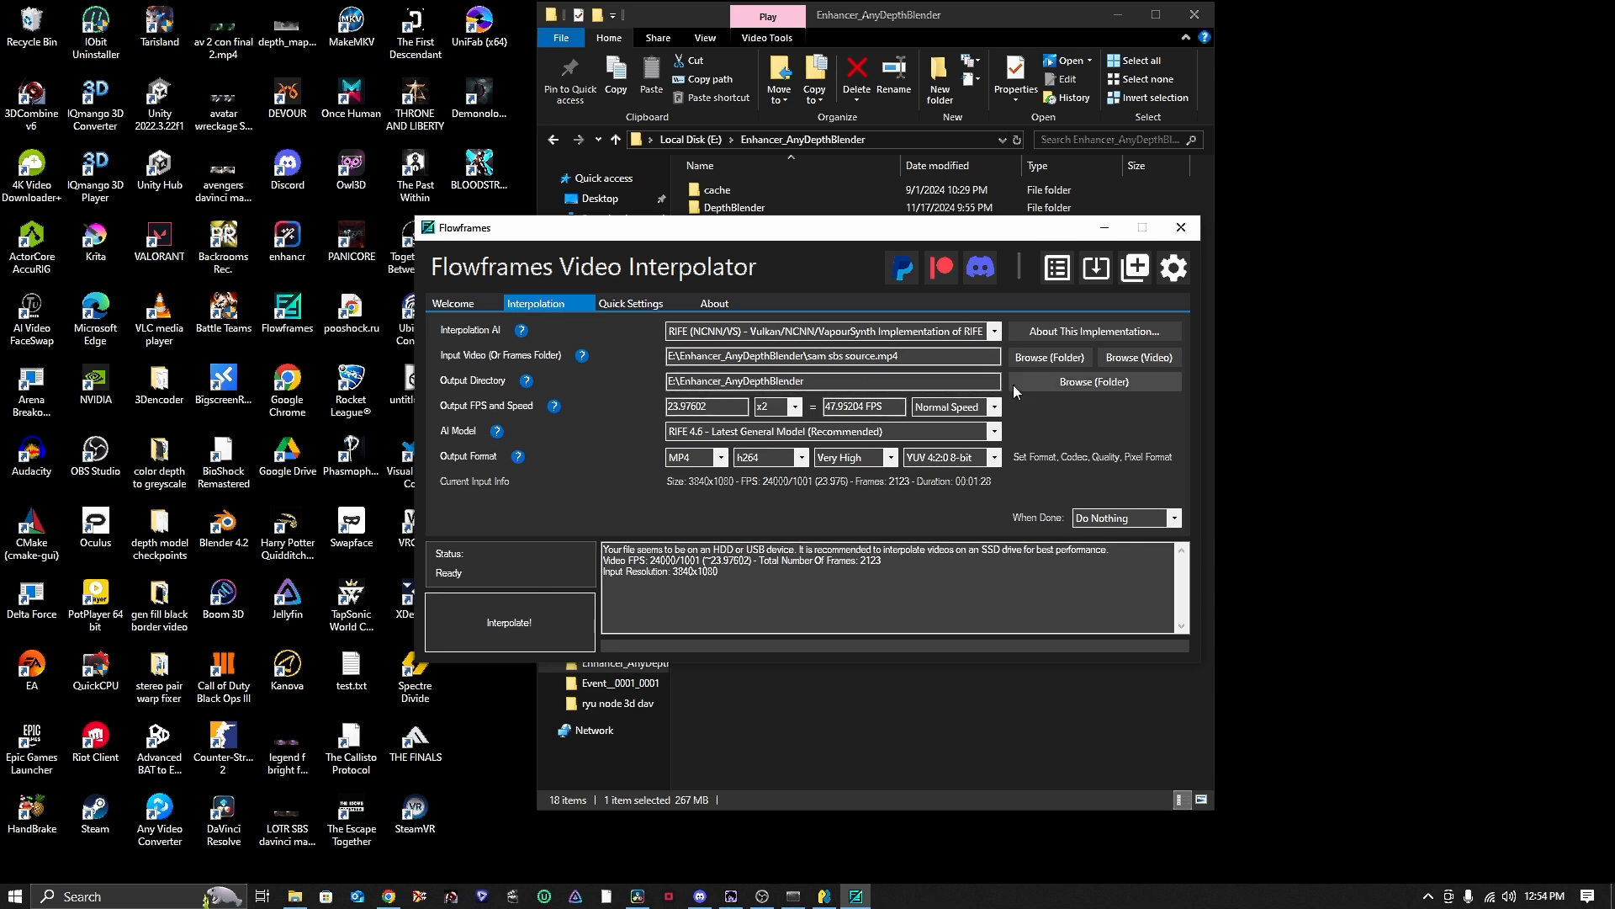
- Close Flowframes and play sam full sbs.mp4 from the root of Local Disk (E:)
{"action": "left_click", "coordinate": [1181, 229]}
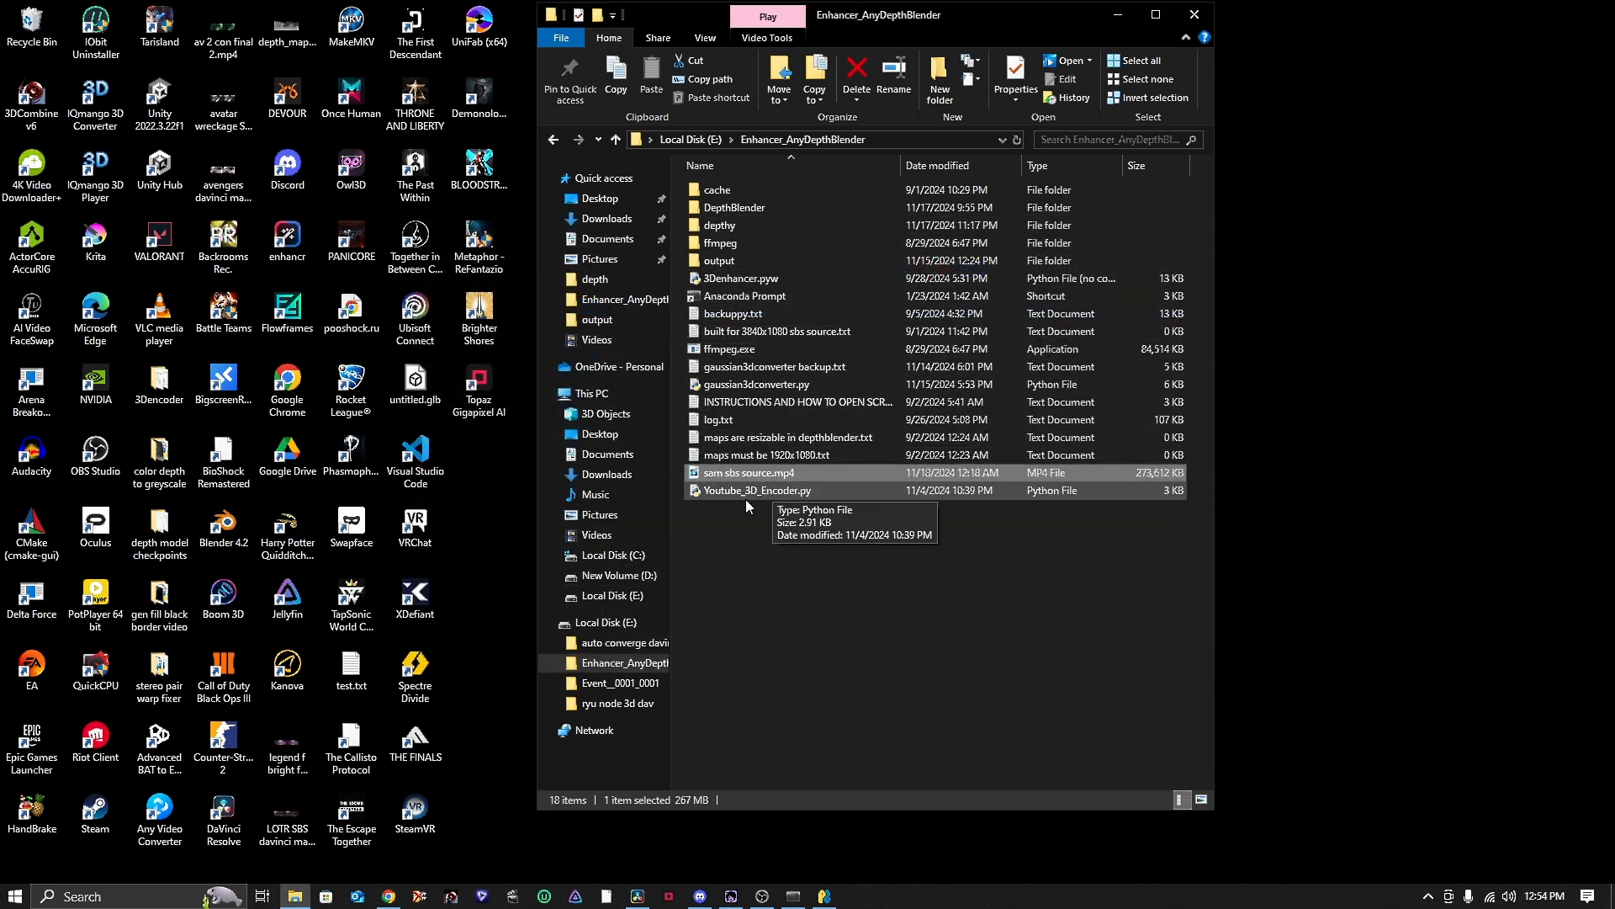
{"action": "left_click", "coordinate": [685, 140]}
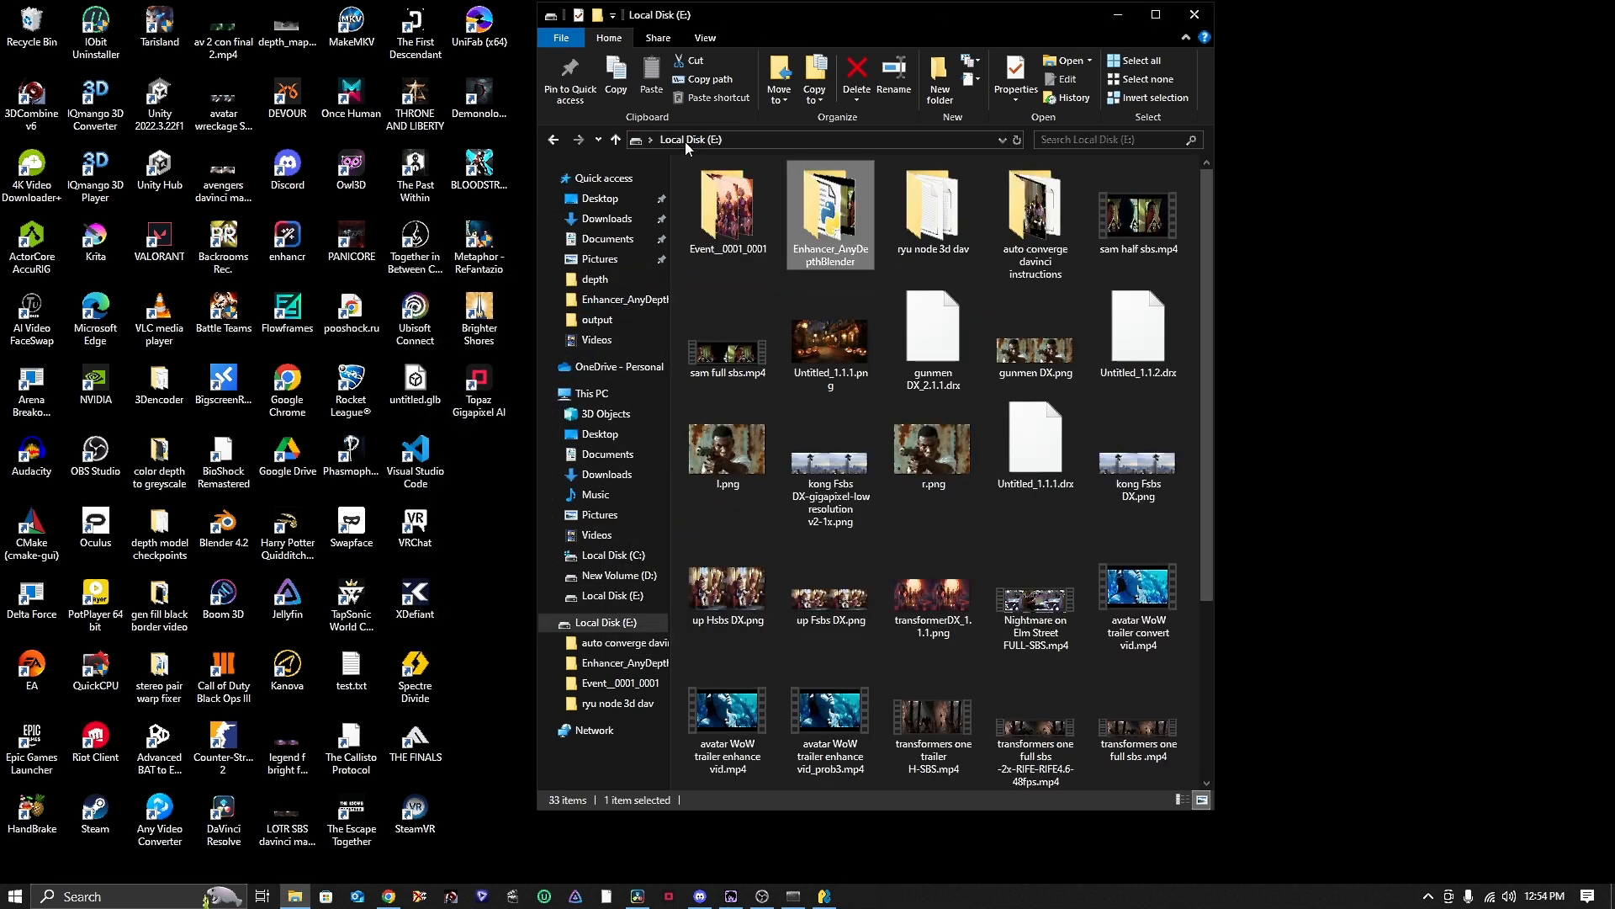
{"action": "double_click", "coordinate": [721, 347]}
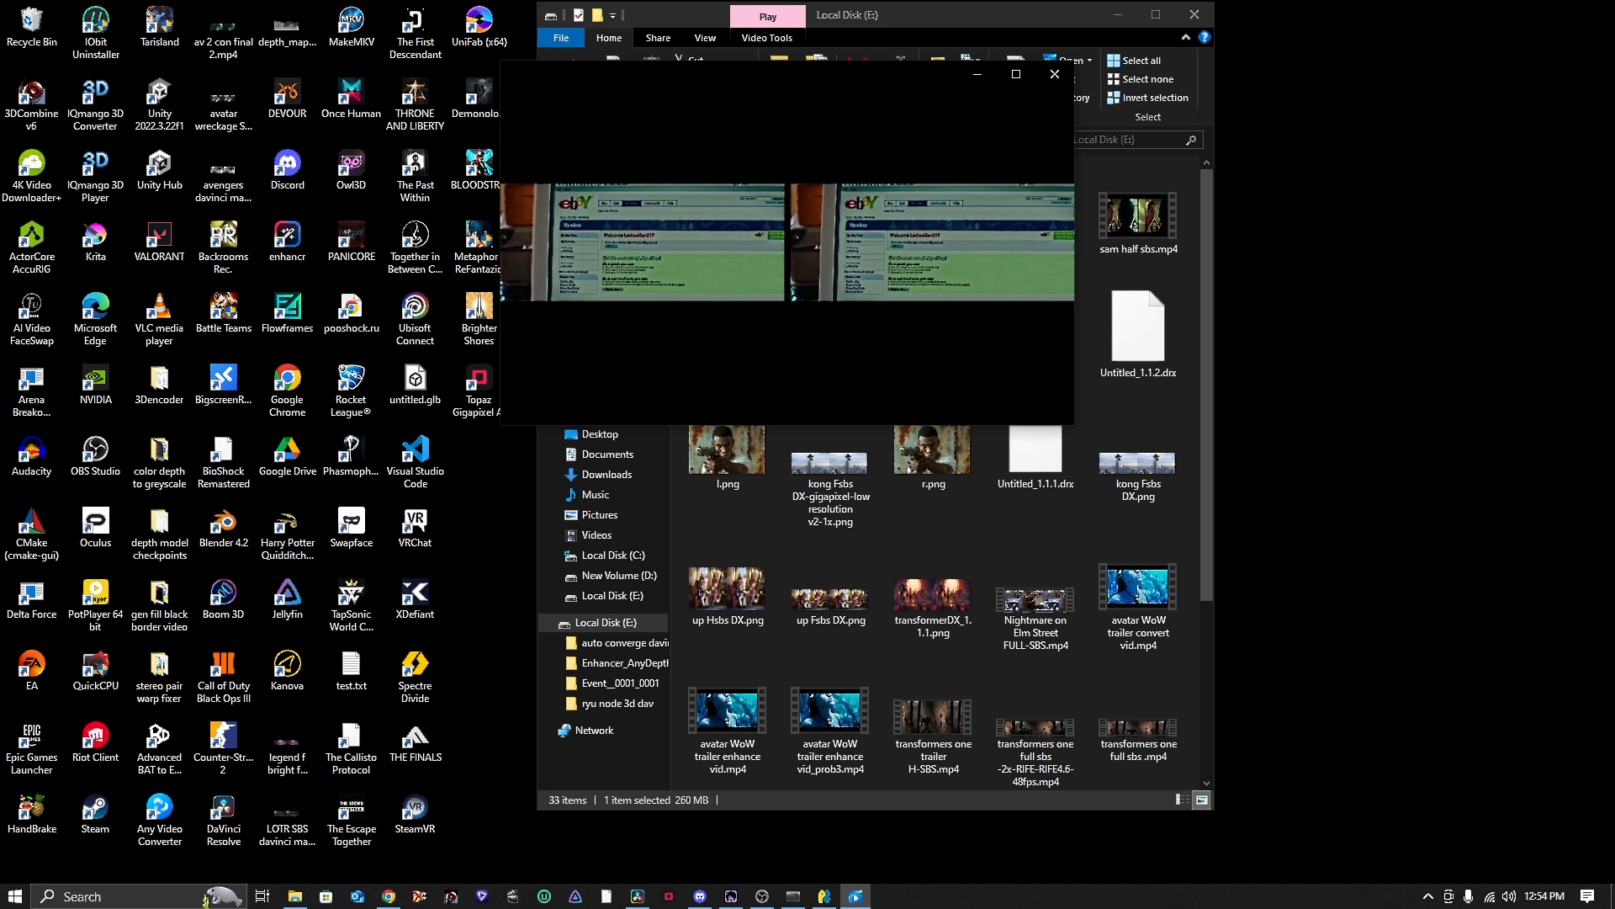
- Close the video player, switch to iw3-gui, and examine the 3D Strength options in the stereo generation settings
{"action": "left_click", "coordinate": [1054, 74]}
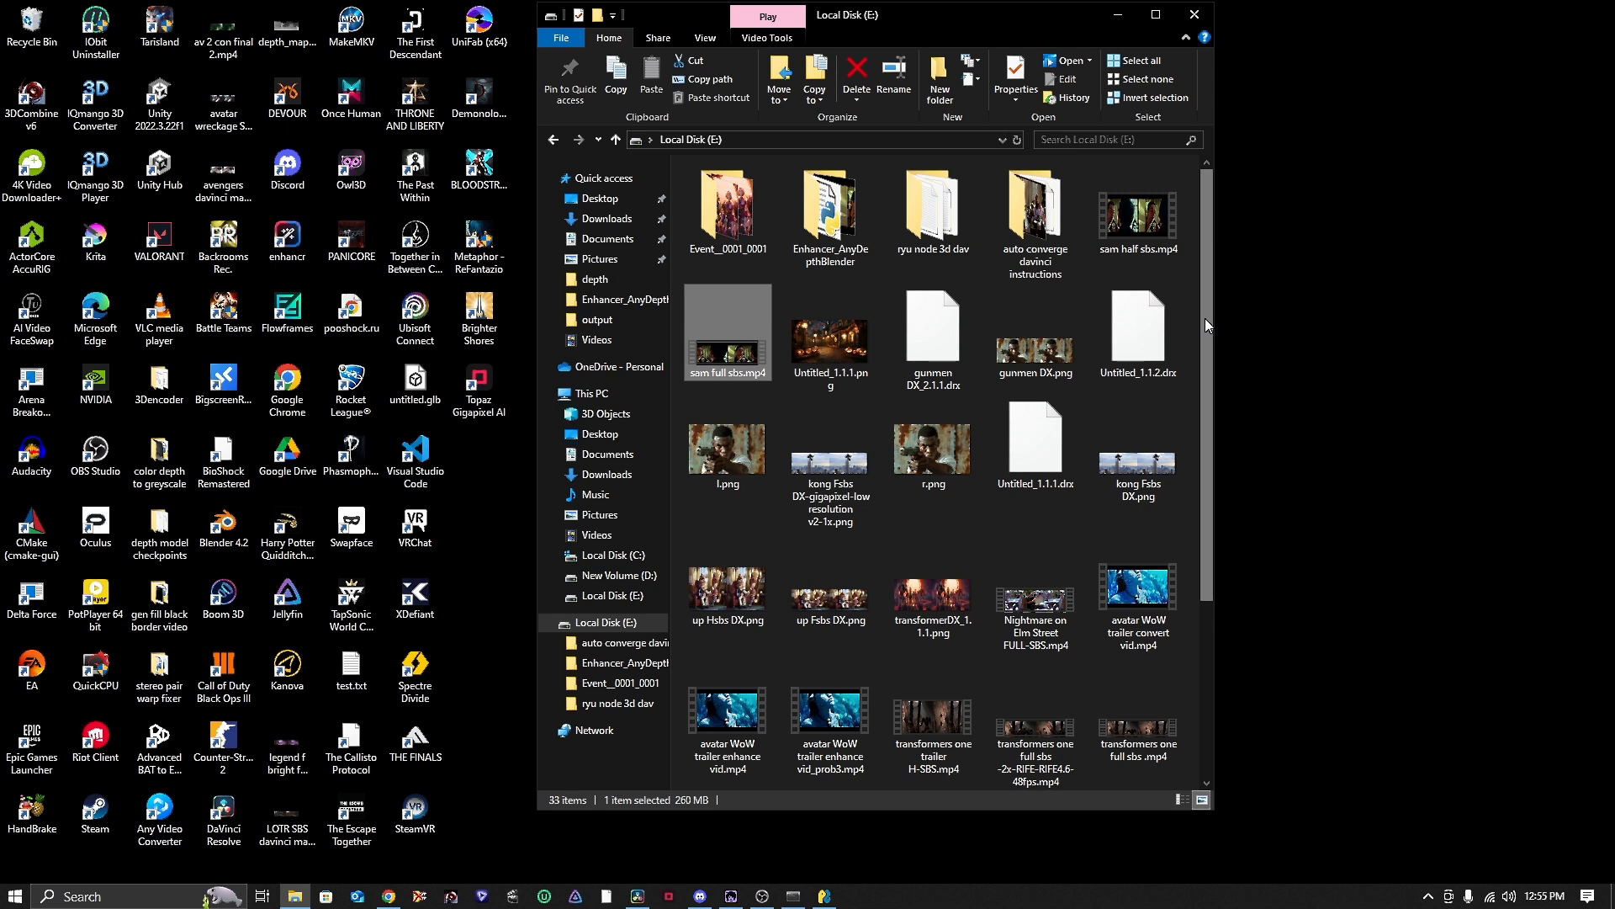
{"action": "left_click", "coordinate": [732, 896]}
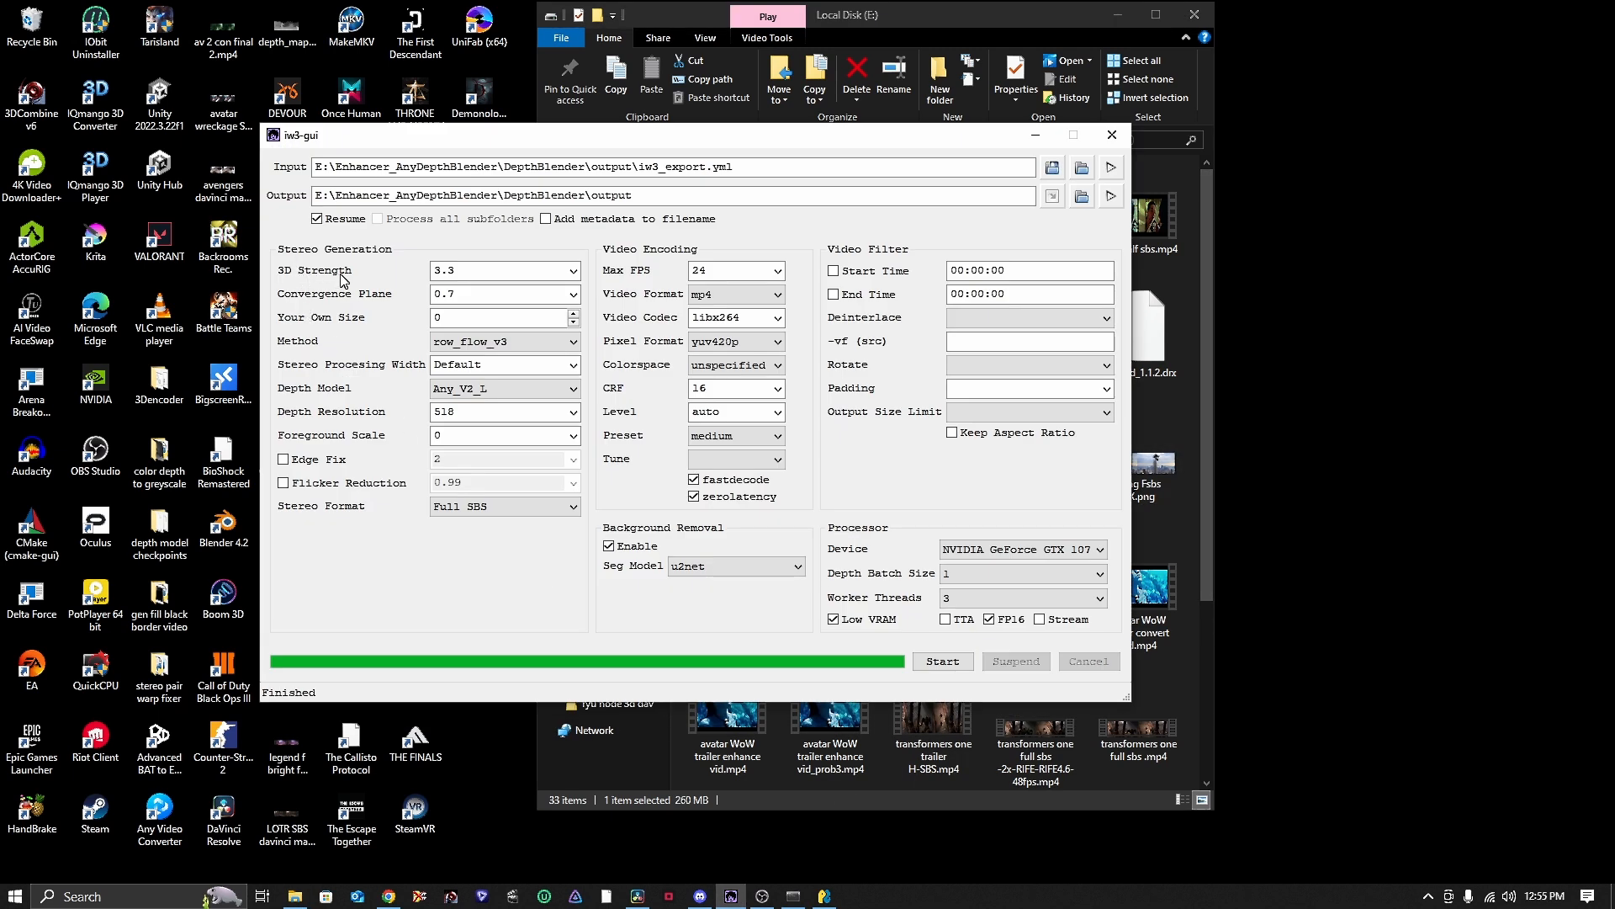
{"action": "left_click", "coordinate": [572, 271]}
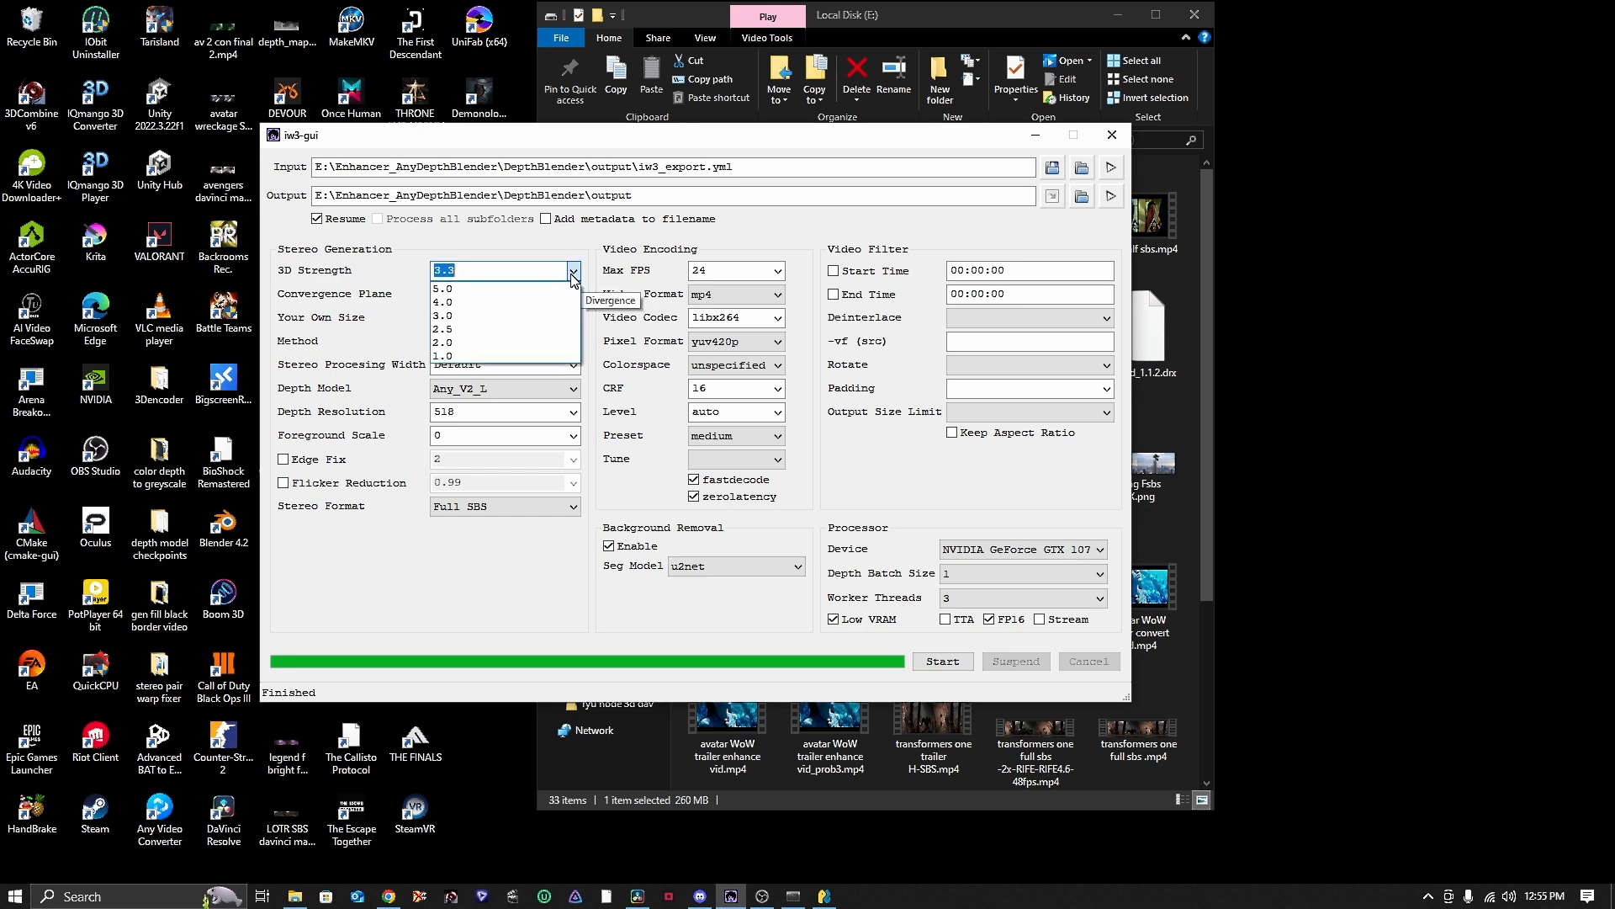
{"action": "left_click", "coordinate": [488, 271]}
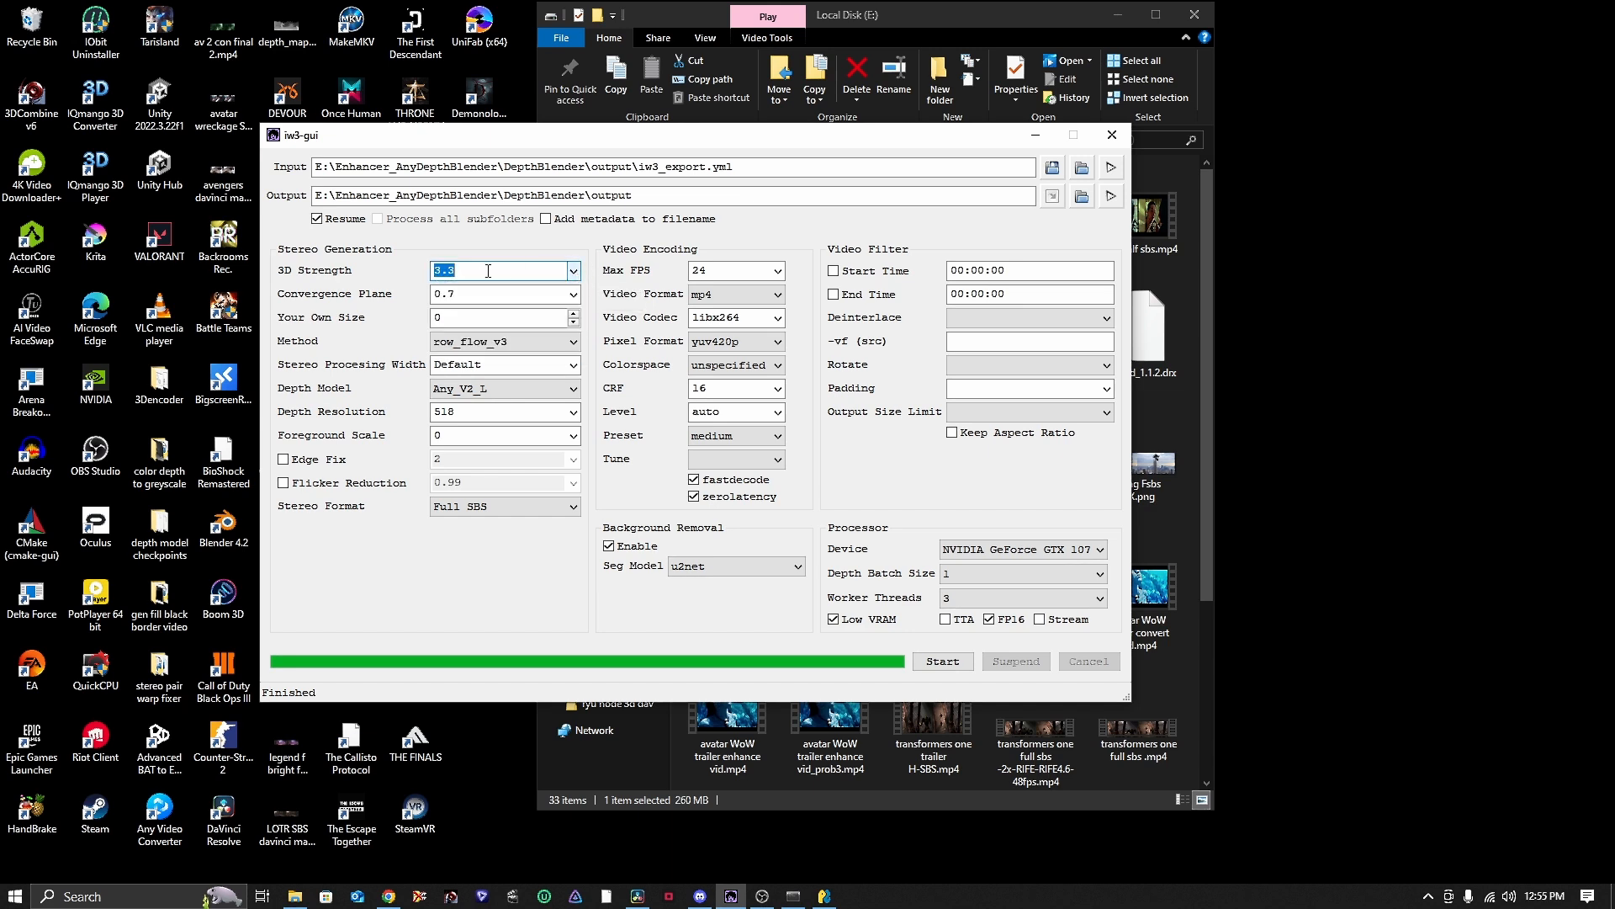
{"action": "left_click", "coordinate": [488, 271]}
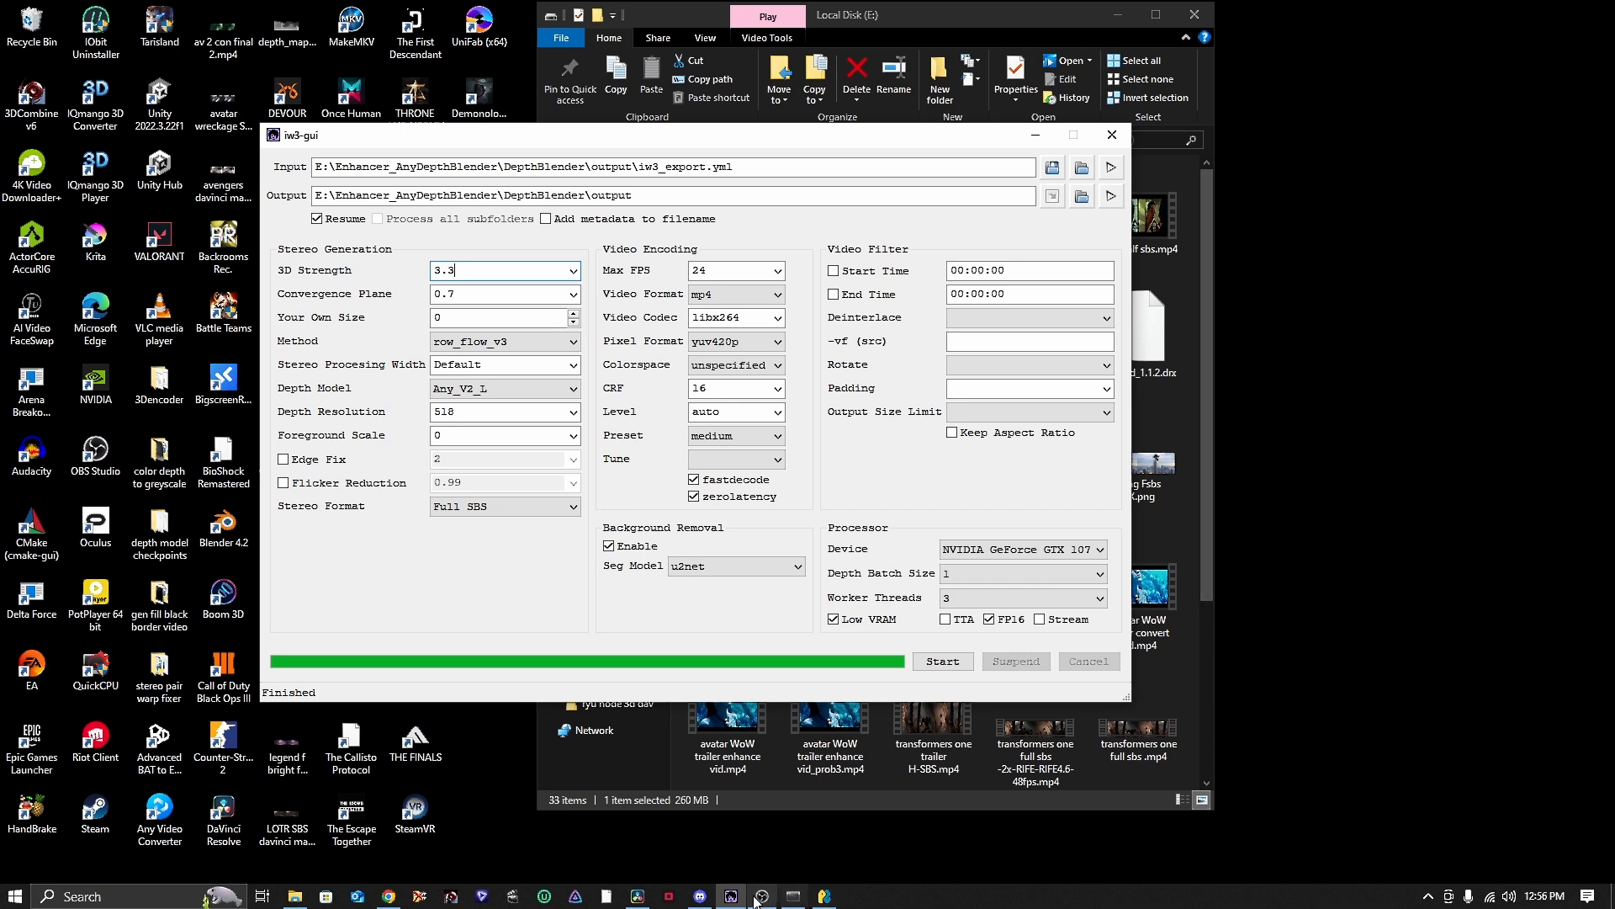
{"action": "mouse_move", "coordinate": [761, 897]}
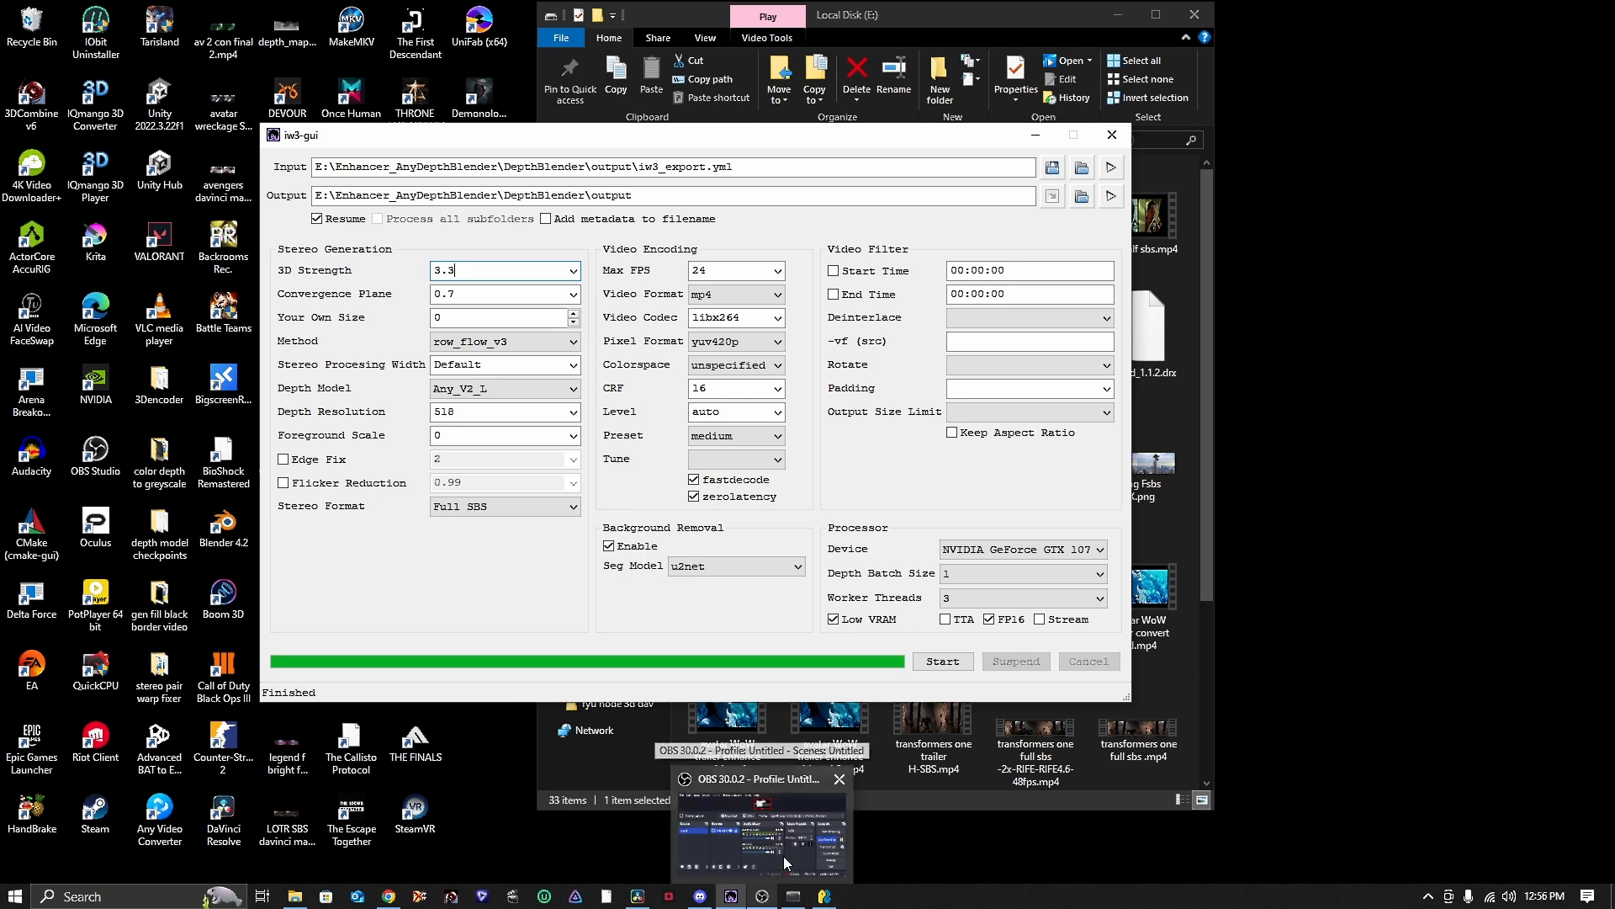